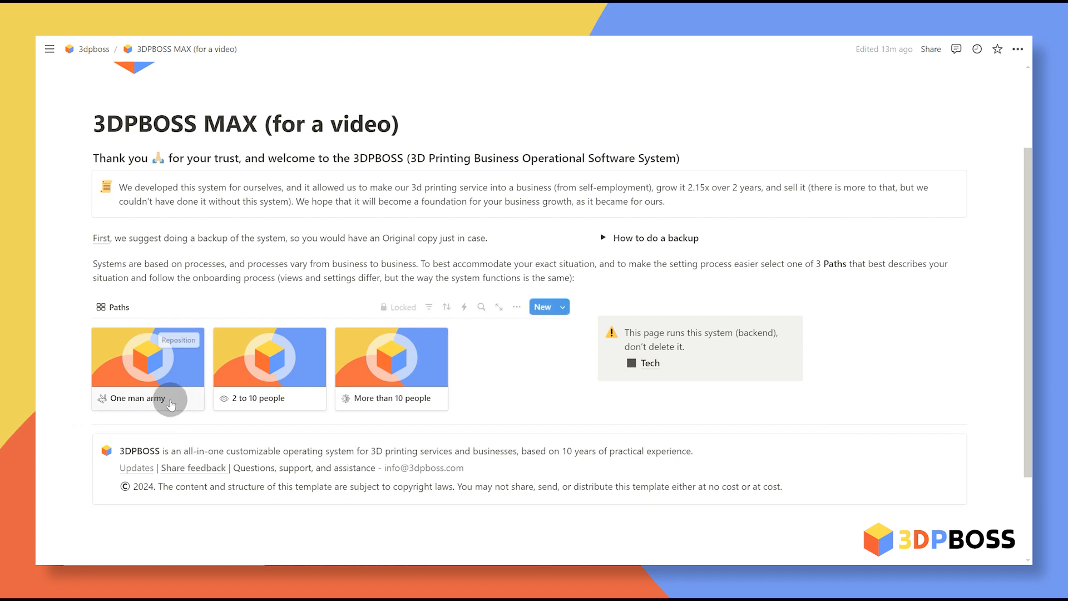
# Step: Open the One man army page and jump to its Tasks and Projects, Financial reports and CRM sections
pyautogui.click(158, 366)
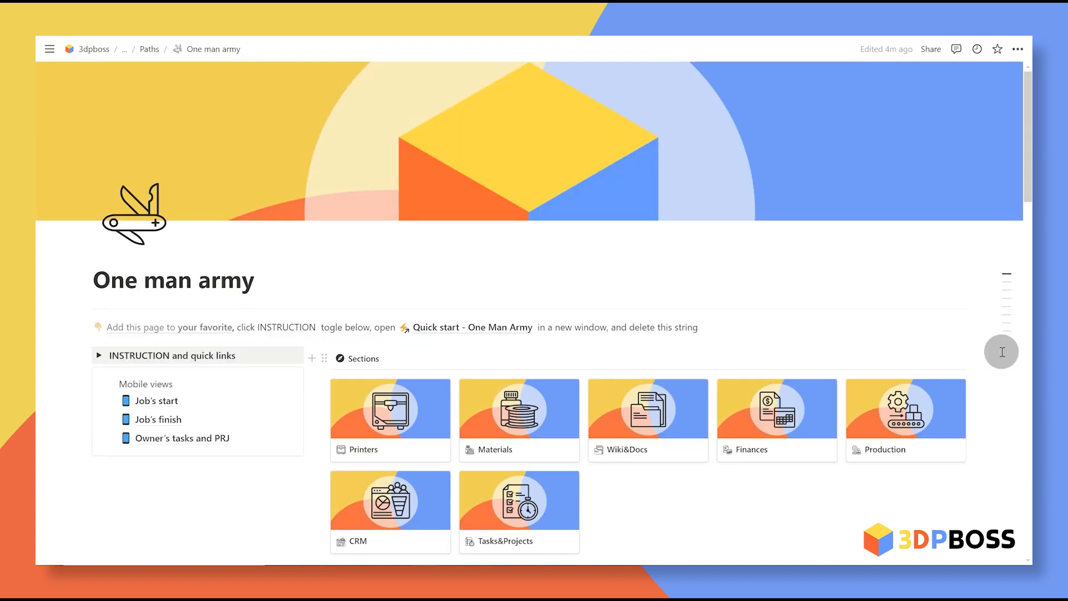
pyautogui.moveTo(990, 326)
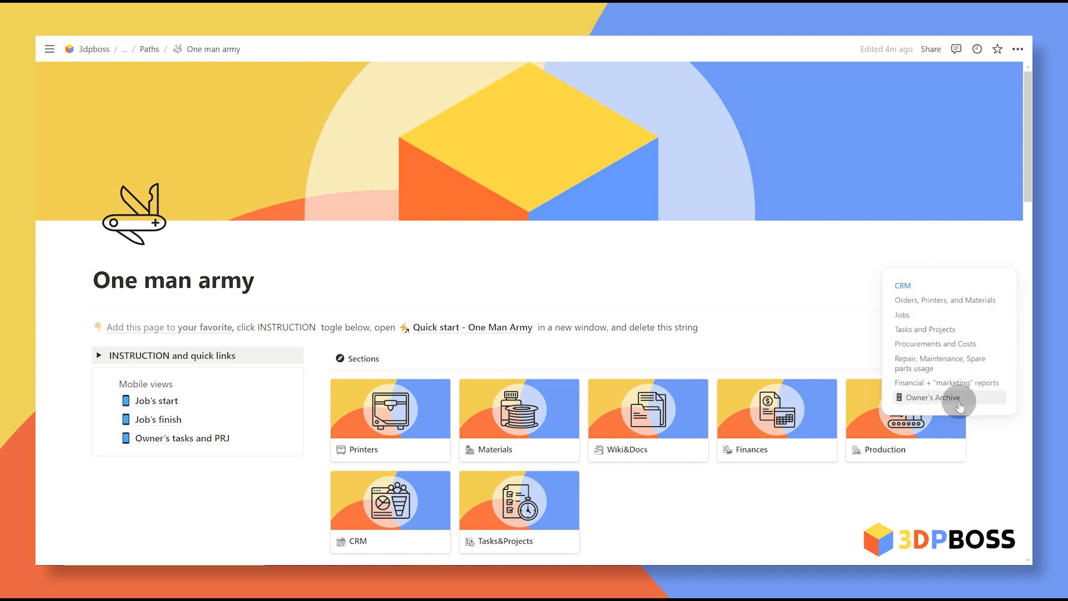
pyautogui.scroll(-1, 931, 286)
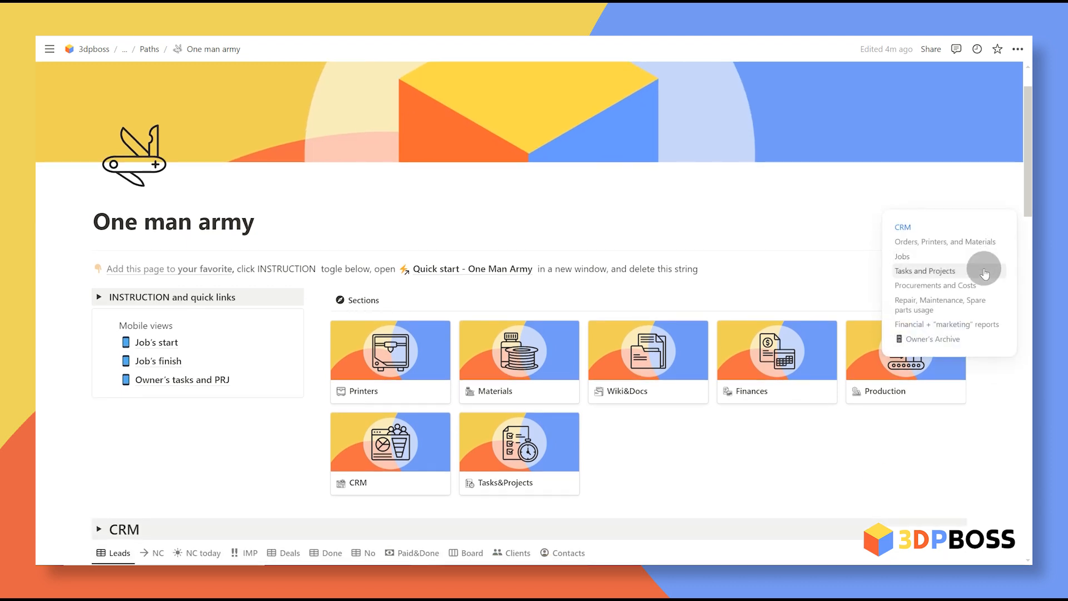
pyautogui.click(978, 271)
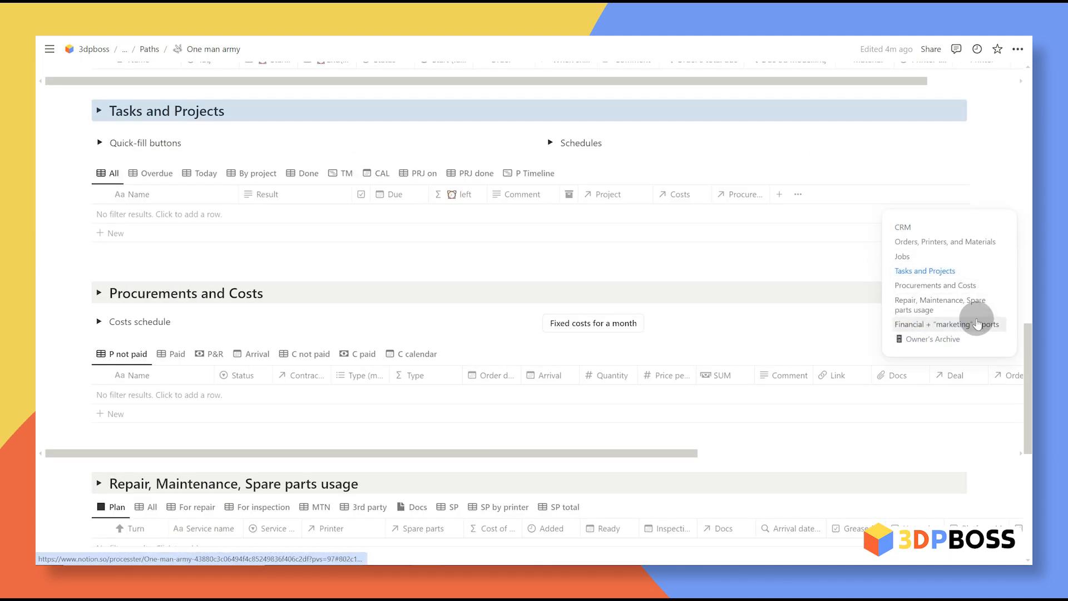
pyautogui.click(974, 324)
pyautogui.click(968, 229)
# Step: Scroll through the database sections and select the CRM heading with its table
pyautogui.scroll(8, 761, 251)
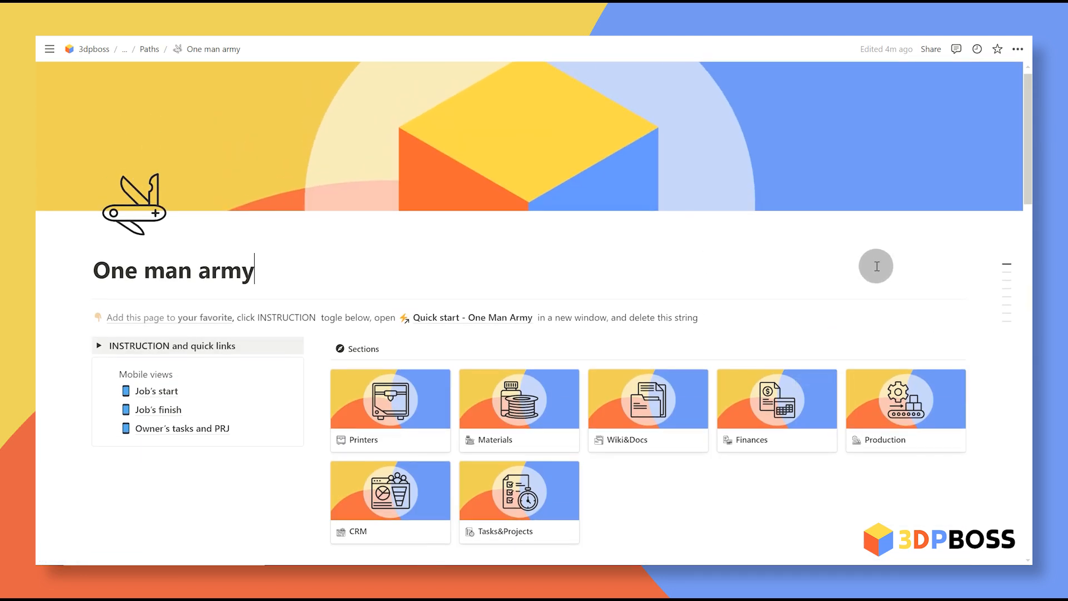
pyautogui.scroll(-10, 882, 245)
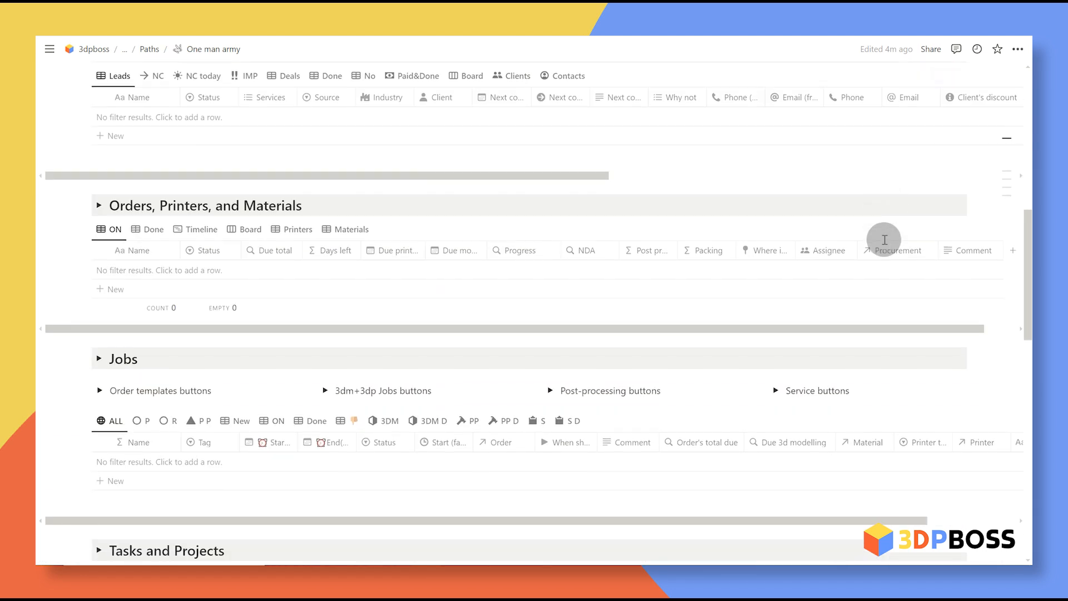
pyautogui.scroll(-12, 890, 238)
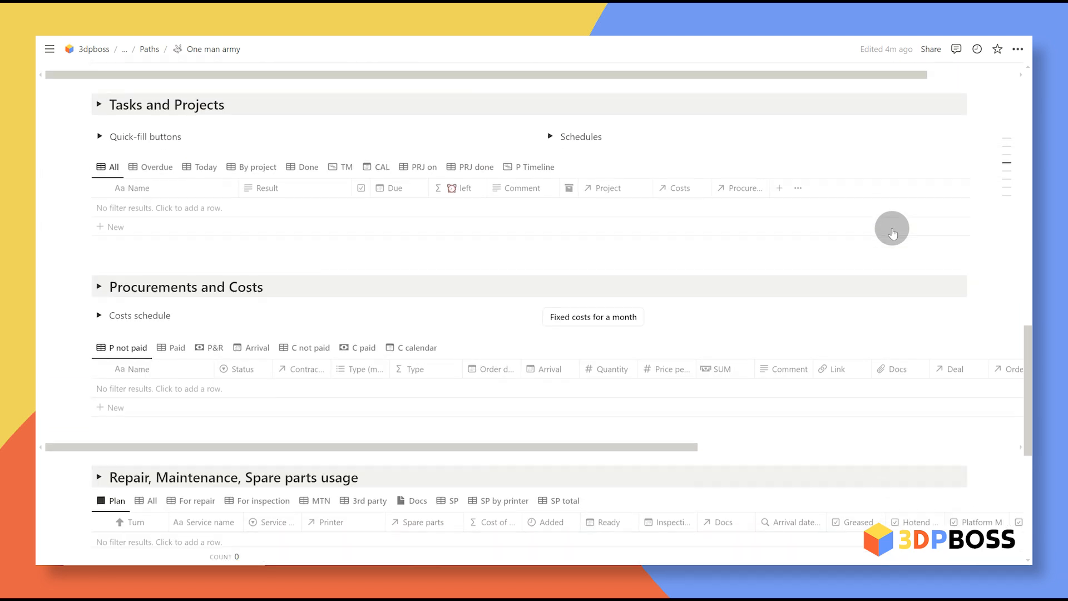
pyautogui.scroll(-3, 894, 231)
pyautogui.scroll(20, 889, 248)
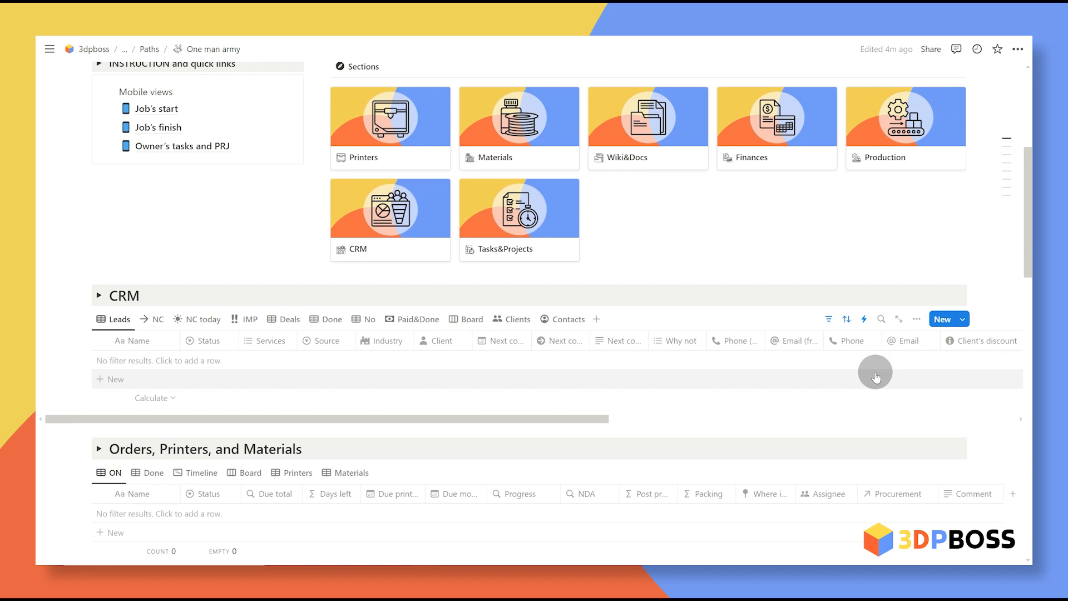
pyautogui.moveTo(76, 272); pyautogui.dragTo(279, 329)
pyautogui.scroll(-7, 435, 334)
pyautogui.scroll(-10, 436, 334)
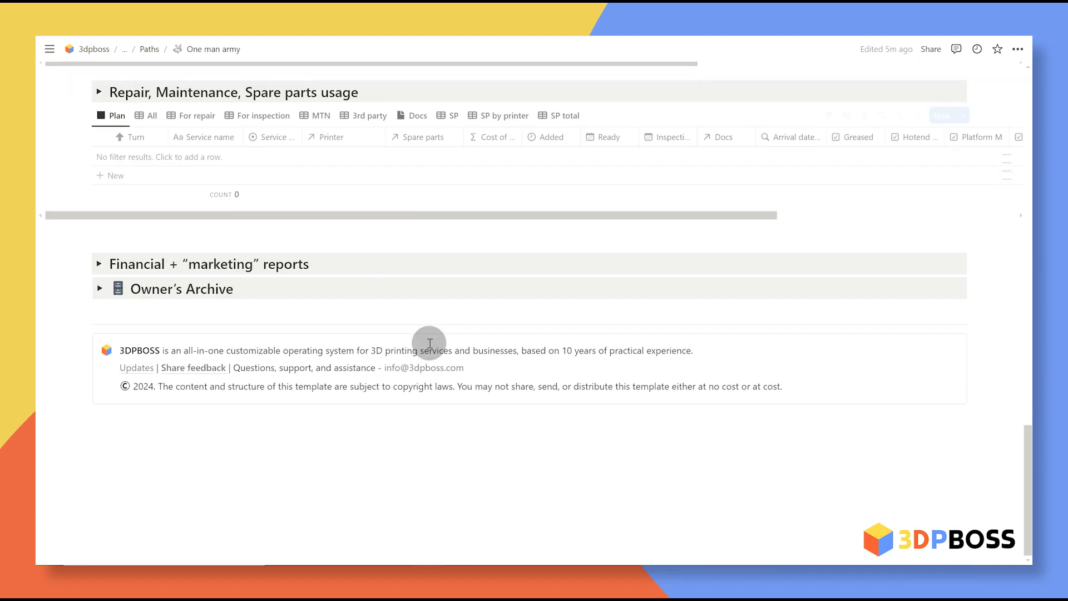
# Step: Paste a copy of the CRM section into a new block below the footer
pyautogui.click(274, 436)
pyautogui.hotkey('ctrl', 'v')
pyautogui.scroll(-3, 285, 433)
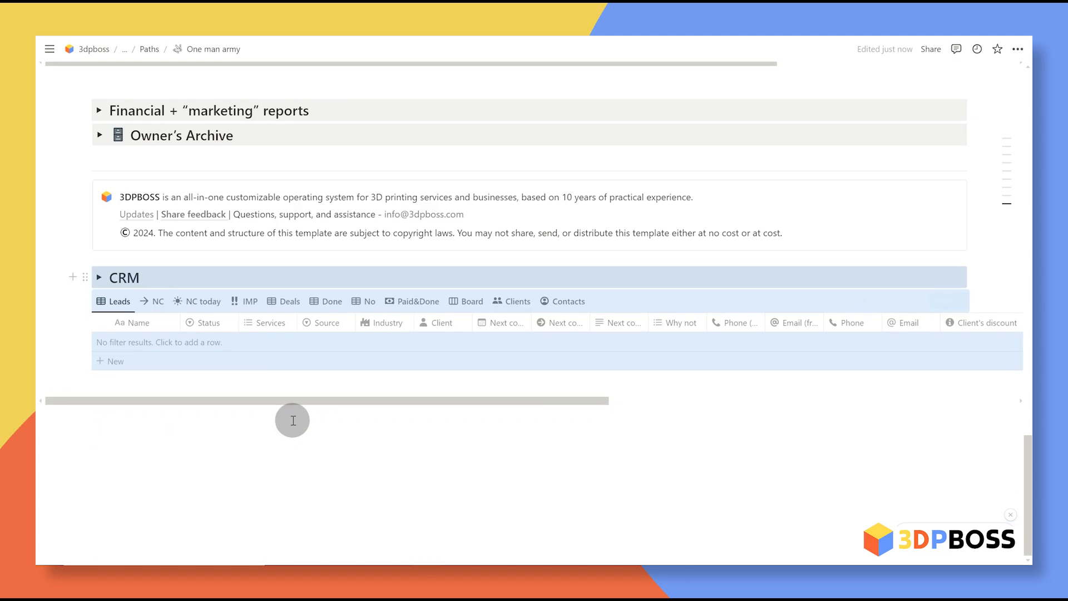
pyautogui.moveTo(585, 492); pyautogui.dragTo(382, 463)
pyautogui.click(382, 464)
# Step: Hide the Services column in the copied CRM table
pyautogui.click(275, 324)
pyautogui.click(295, 465)
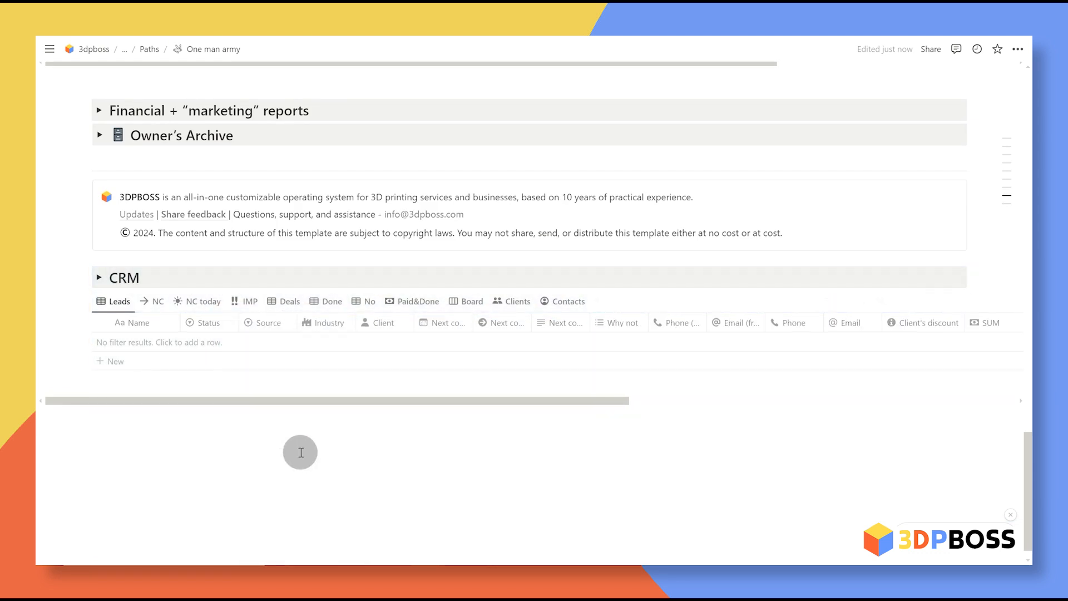
pyautogui.click(429, 464)
pyautogui.hscroll(10, 484, 364)
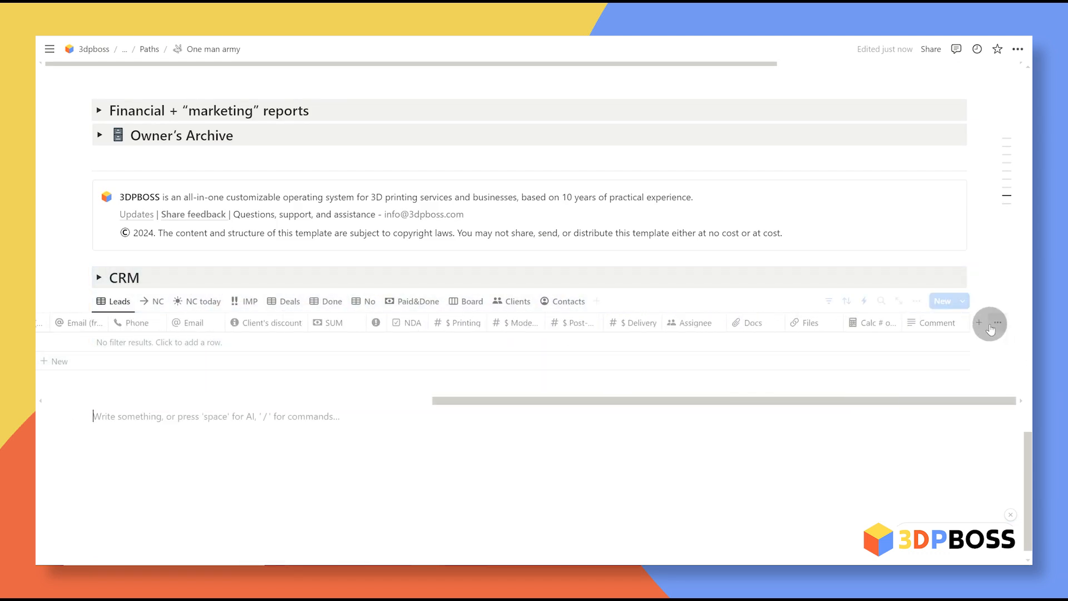
# Step: Show the For delivery property in the copied CRM table
pyautogui.click(994, 325)
pyautogui.scroll(-5, 978, 312)
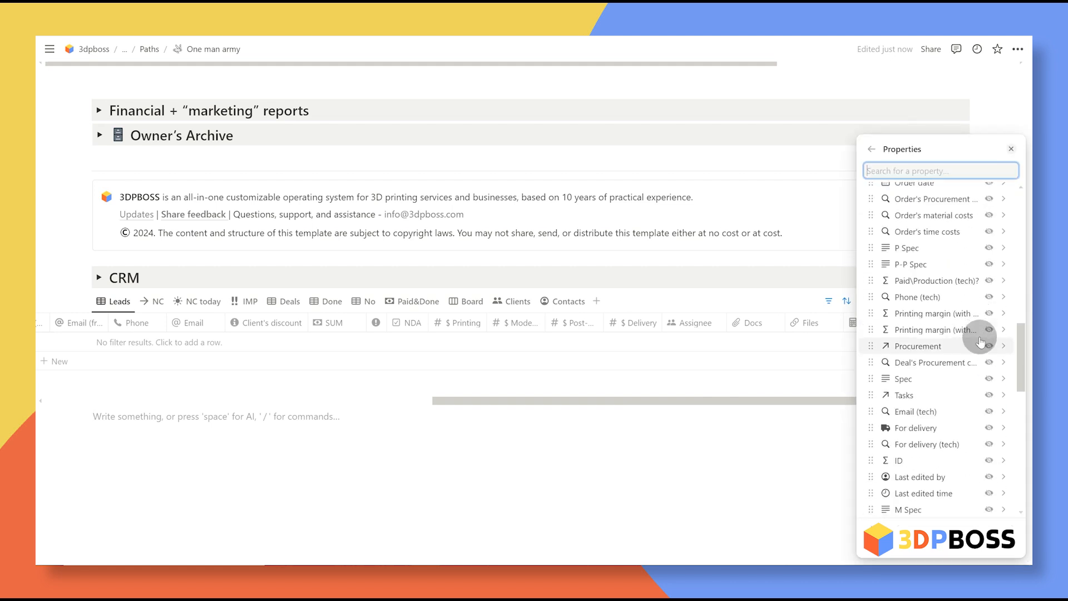
pyautogui.scroll(-3, 991, 323)
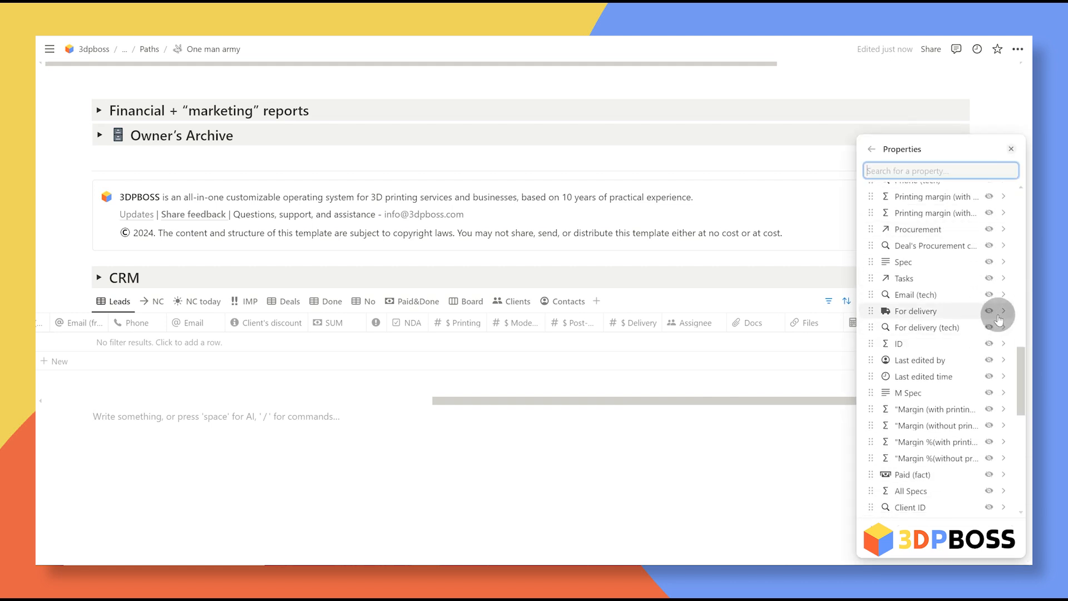
pyautogui.click(989, 312)
pyautogui.click(814, 470)
pyautogui.moveTo(830, 401); pyautogui.dragTo(468, 401)
# Step: Delete the NC and NC today views from the copied CRM table
pyautogui.rightClick(163, 302)
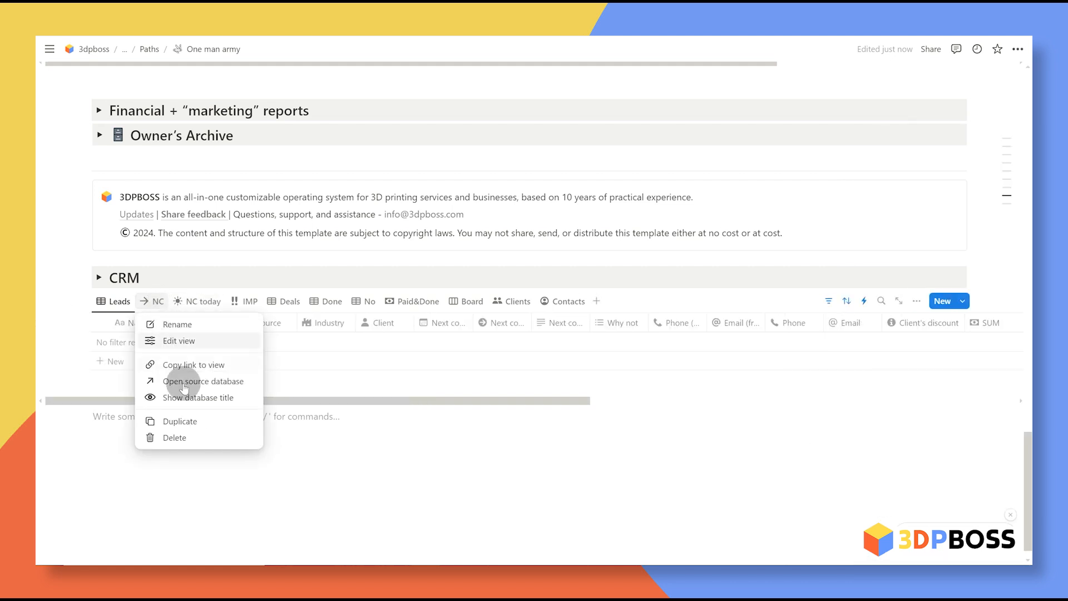
pyautogui.click(190, 439)
pyautogui.click(584, 306)
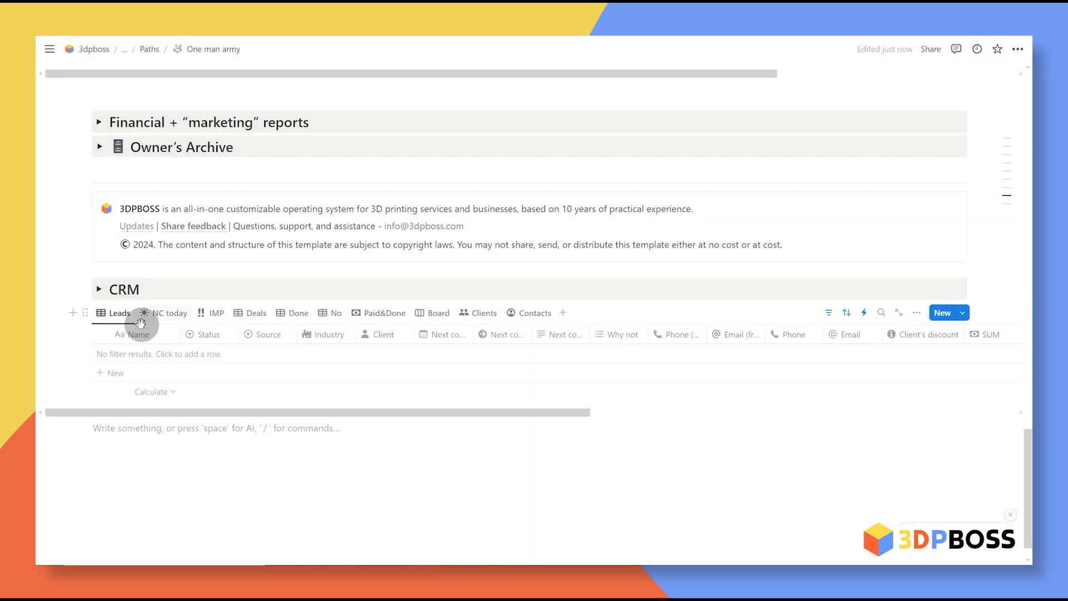
pyautogui.rightClick(162, 316)
pyautogui.click(178, 449)
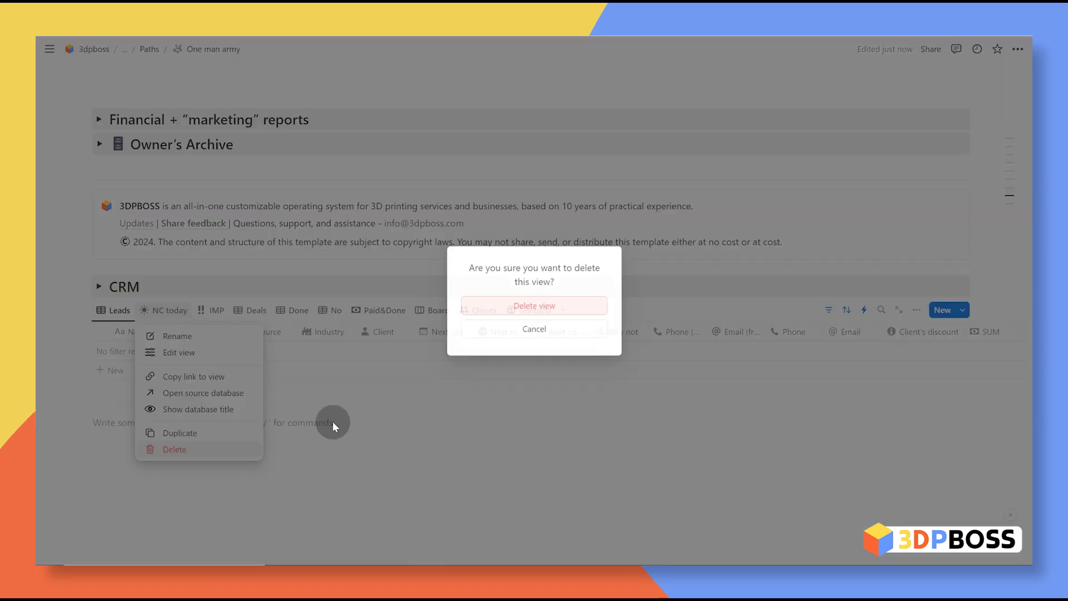
pyautogui.click(513, 309)
# Step: Check the Industry column options without changes and scroll back up the page
pyautogui.click(326, 345)
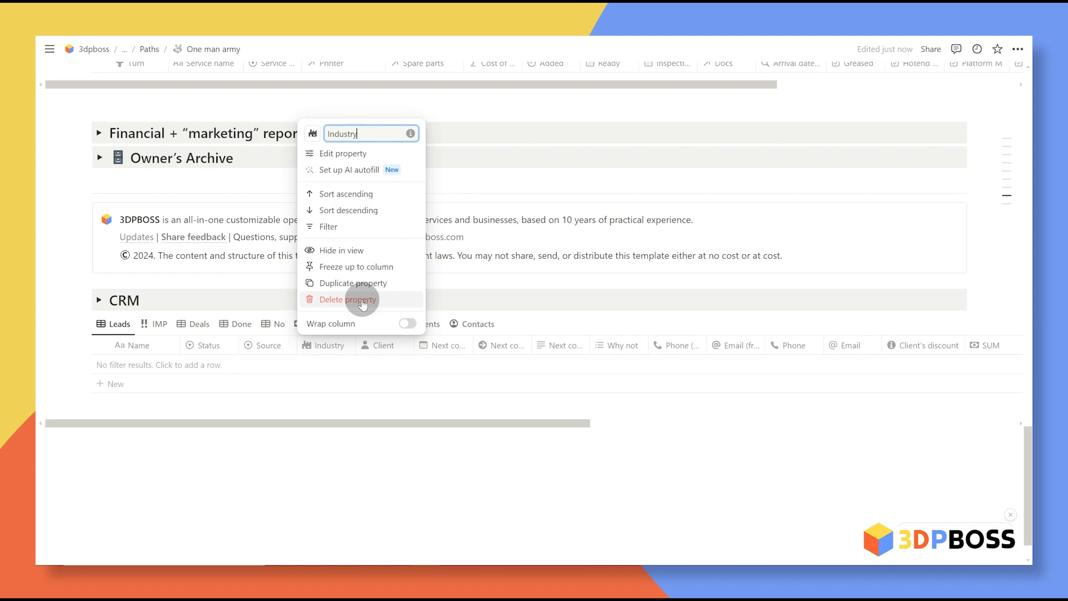
pyautogui.click(430, 341)
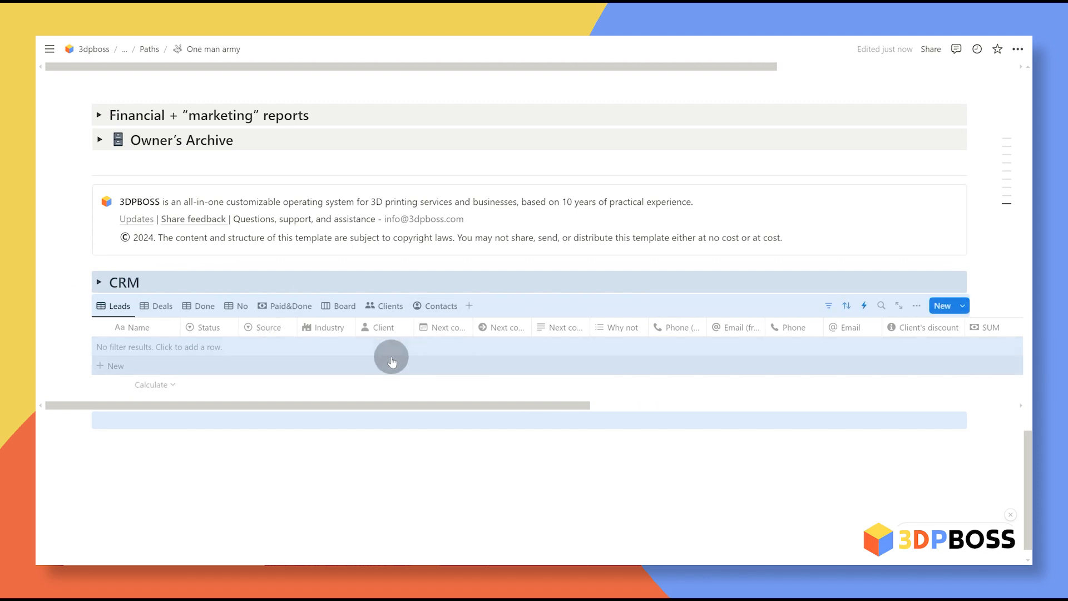
pyautogui.scroll(3, 393, 353)
pyautogui.scroll(7, 365, 323)
pyautogui.scroll(15, 368, 327)
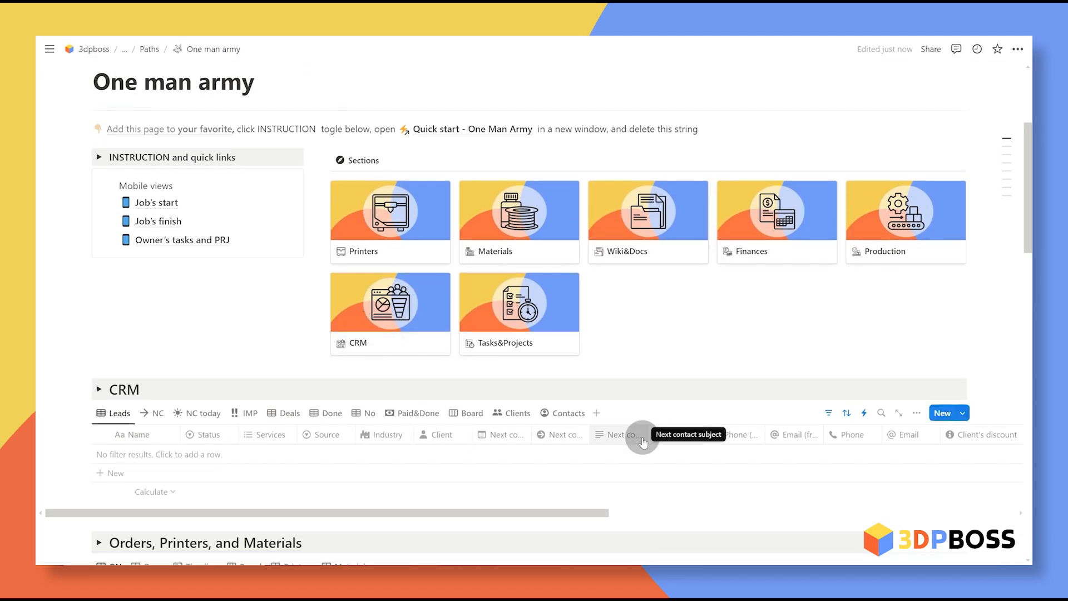
# Step: Add a new Deal Template lead to the CRM Leads table
pyautogui.scroll(-2, 465, 267)
pyautogui.click(127, 380)
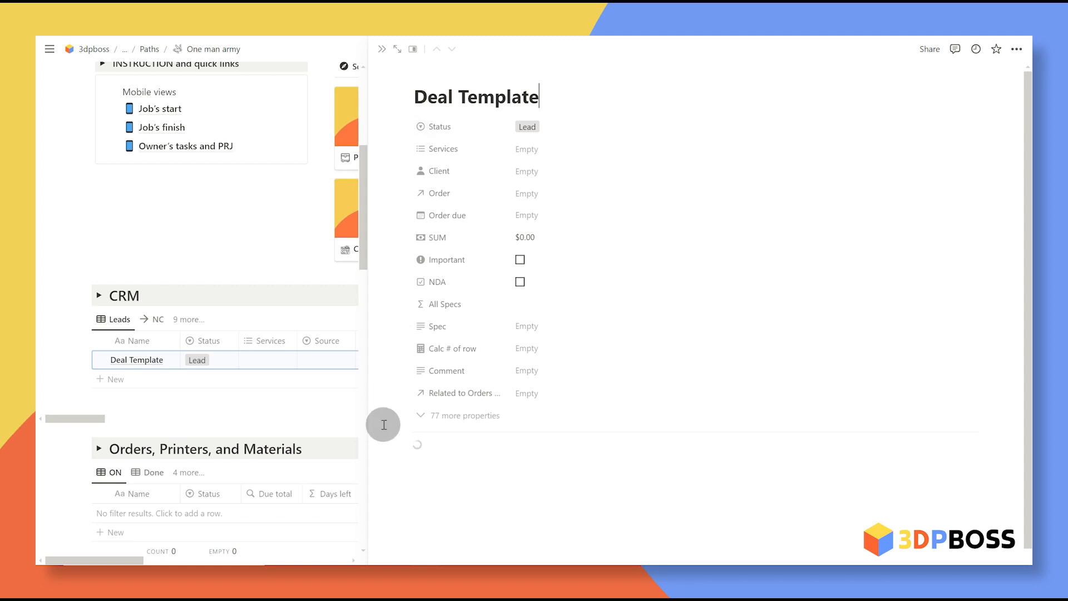
pyautogui.scroll(-4, 603, 174)
pyautogui.scroll(-1, 717, 385)
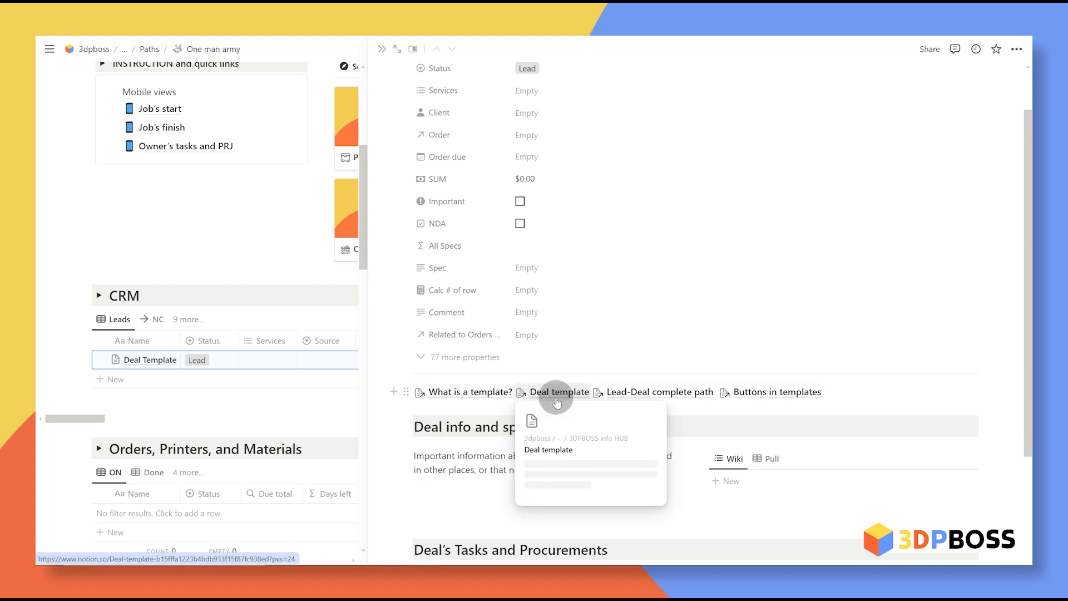
# Step: Expand the INSTRUCTION and quick links toggle on the One man army page
pyautogui.scroll(1, 978, 401)
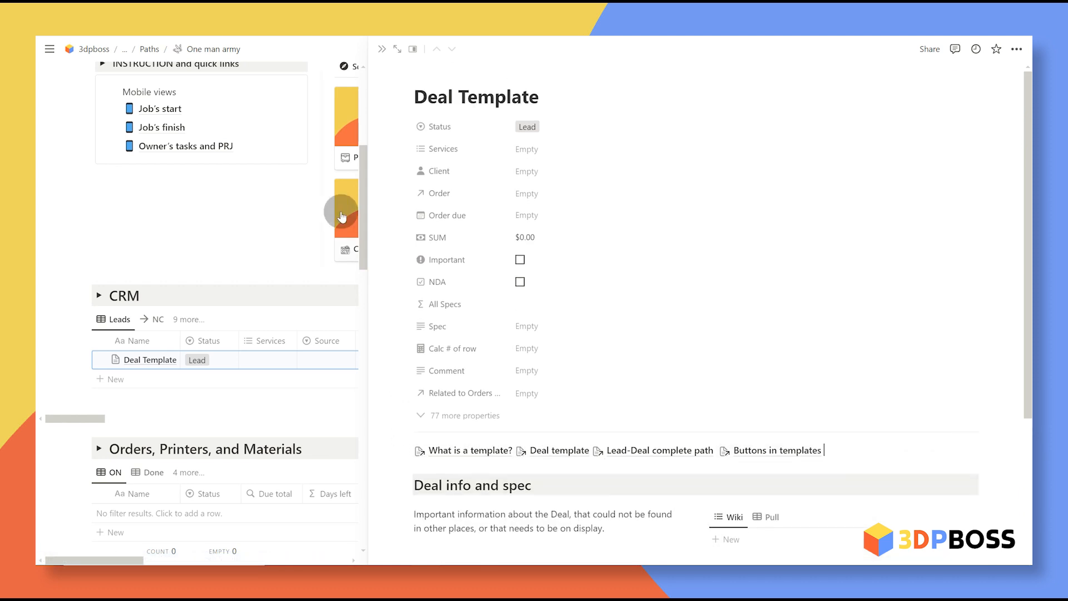
pyautogui.scroll(3, 339, 215)
pyautogui.click(102, 239)
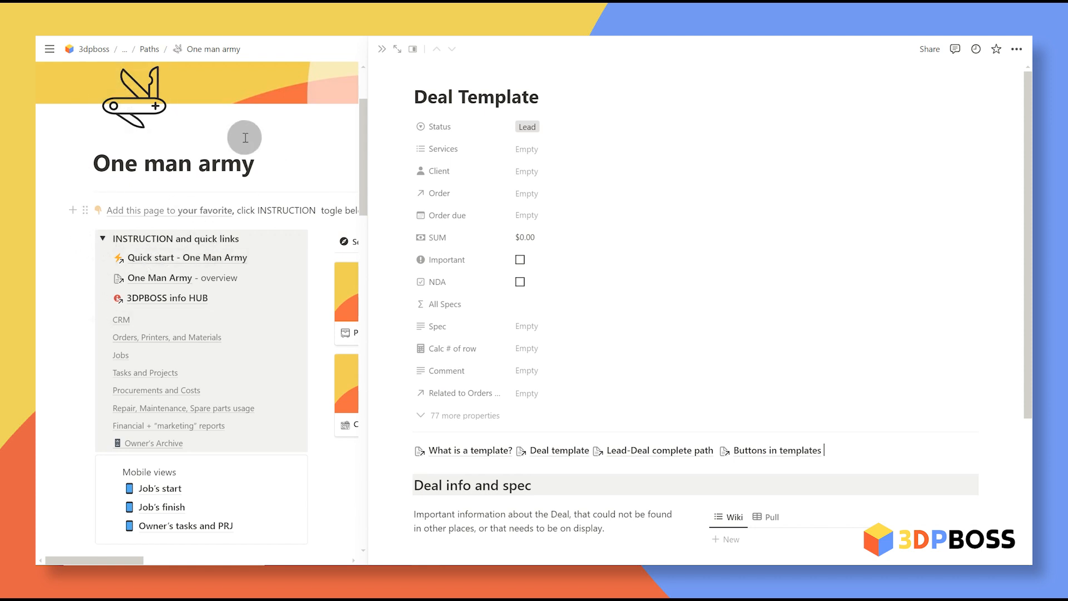
pyautogui.hscroll(5, 238, 273)
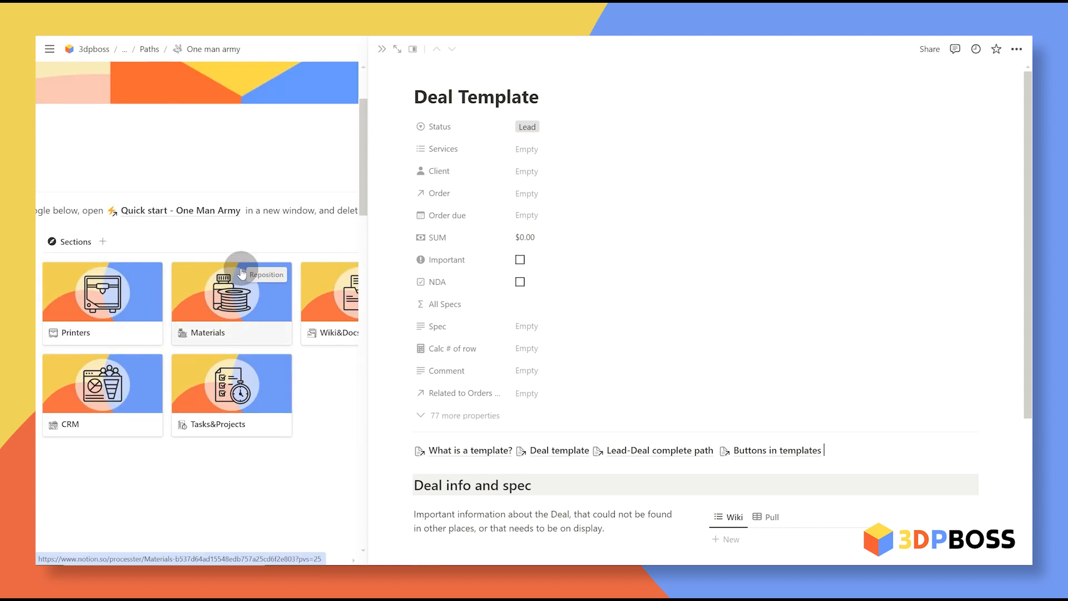
pyautogui.hscroll(-5, 239, 291)
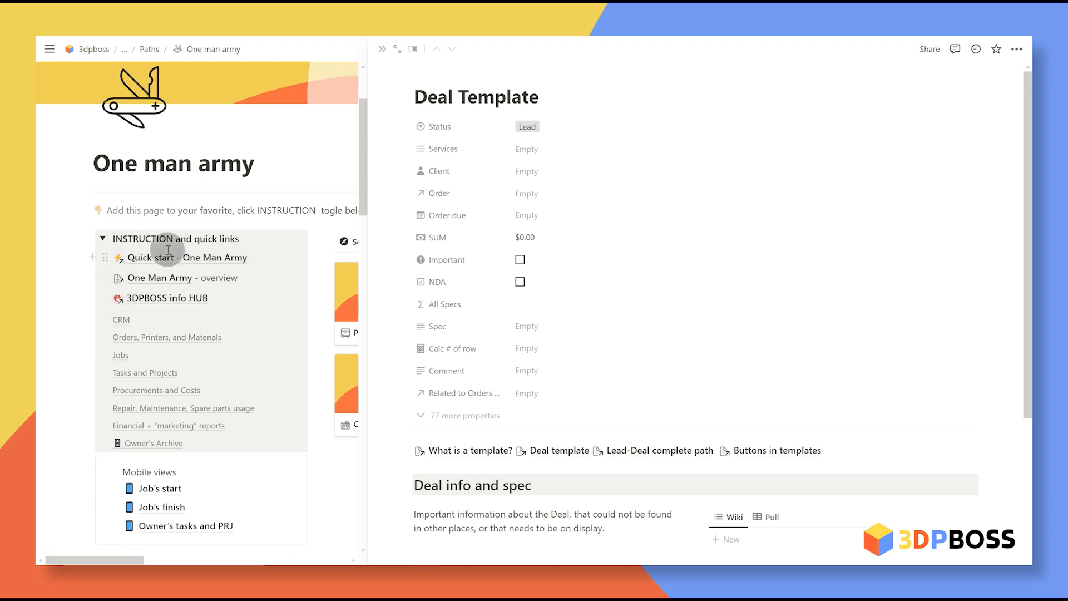
pyautogui.moveTo(149, 266)
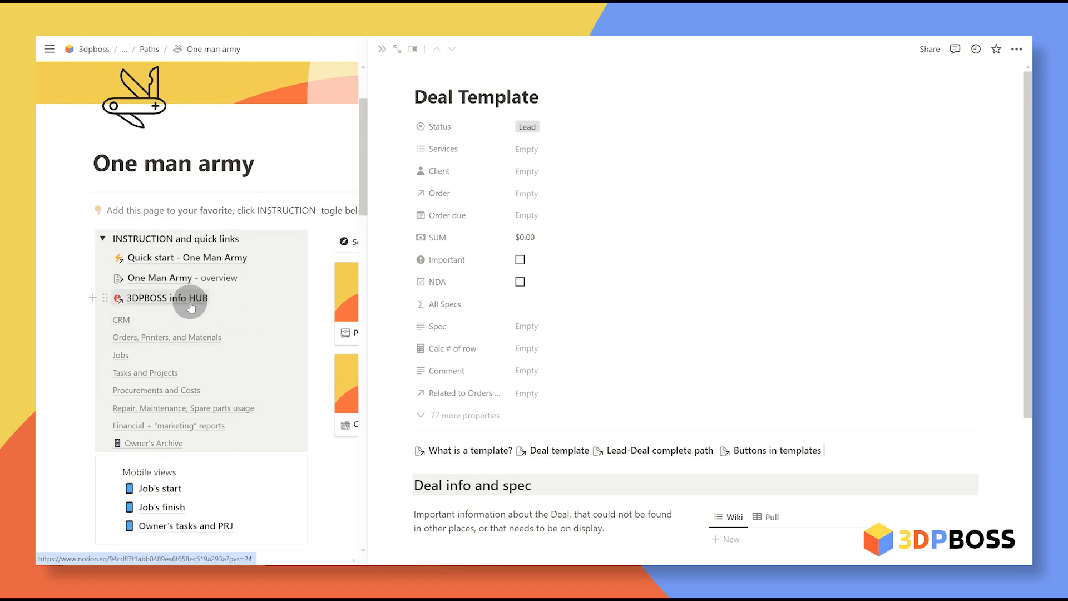
# Step: Tag the Deal Template lead with 3d printing, 3d modeling, 3d scanning and Post-processing services
pyautogui.click(103, 238)
pyautogui.scroll(-3, 336, 350)
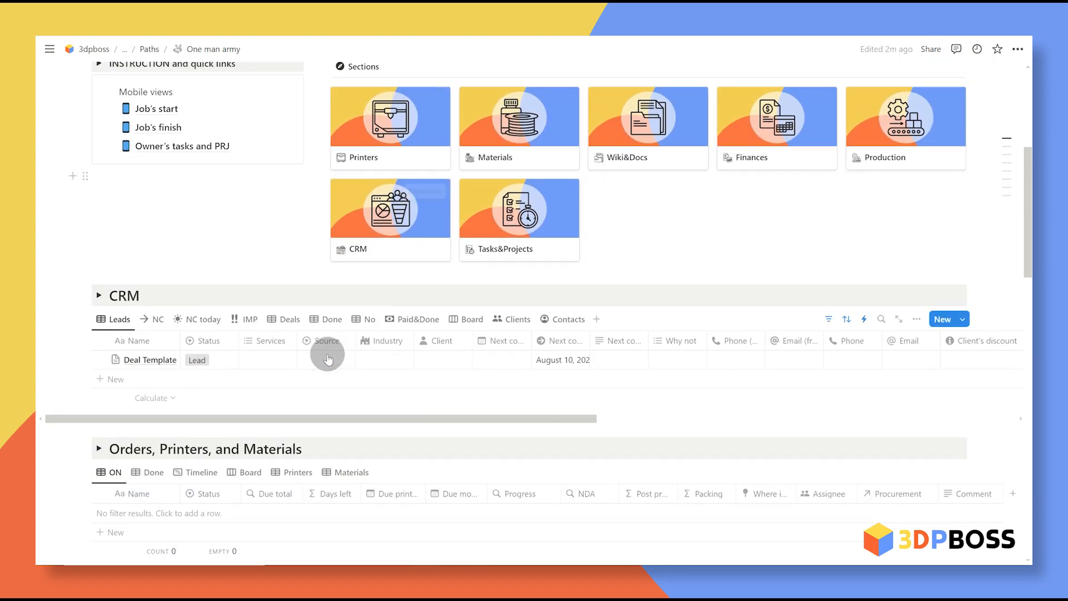
pyautogui.click(273, 362)
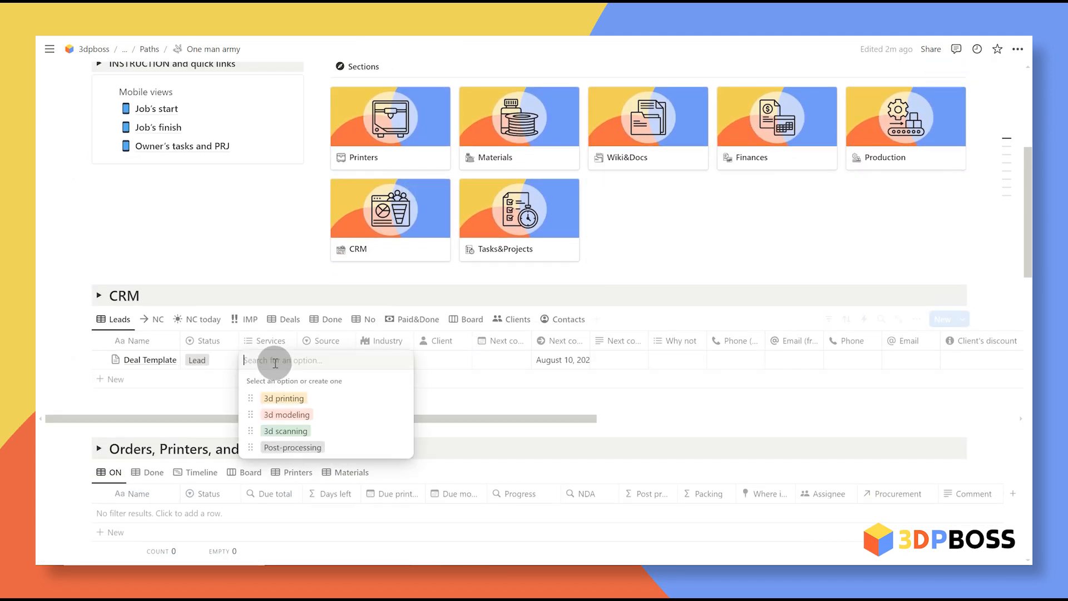
pyautogui.click(305, 399)
pyautogui.click(334, 414)
pyautogui.click(339, 445)
pyautogui.click(345, 463)
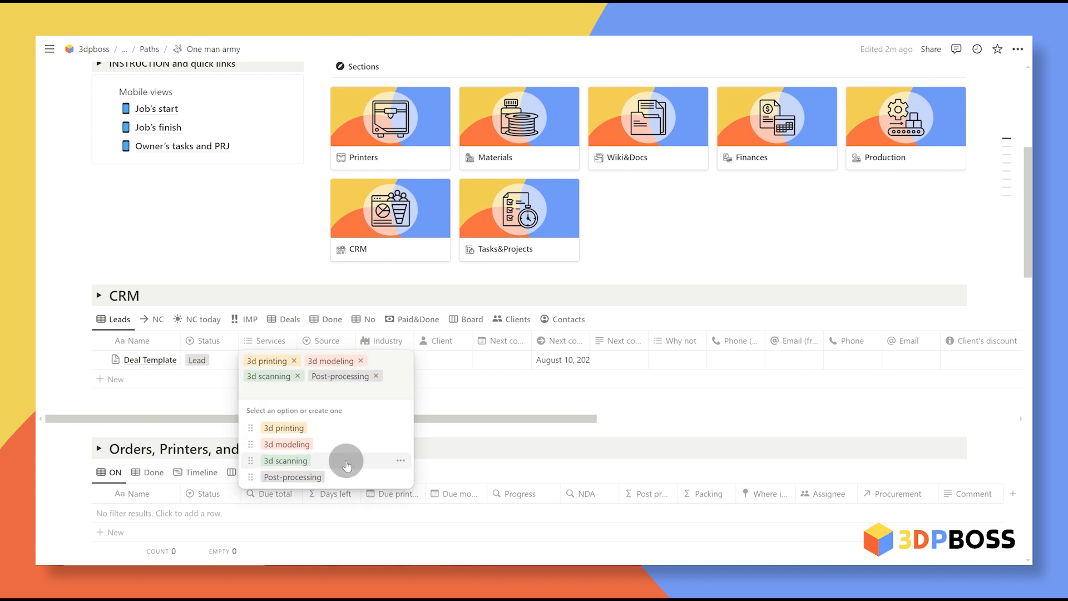
# Step: Set the Deal Template lead's Source to E-mail
pyautogui.click(475, 401)
pyautogui.click(339, 361)
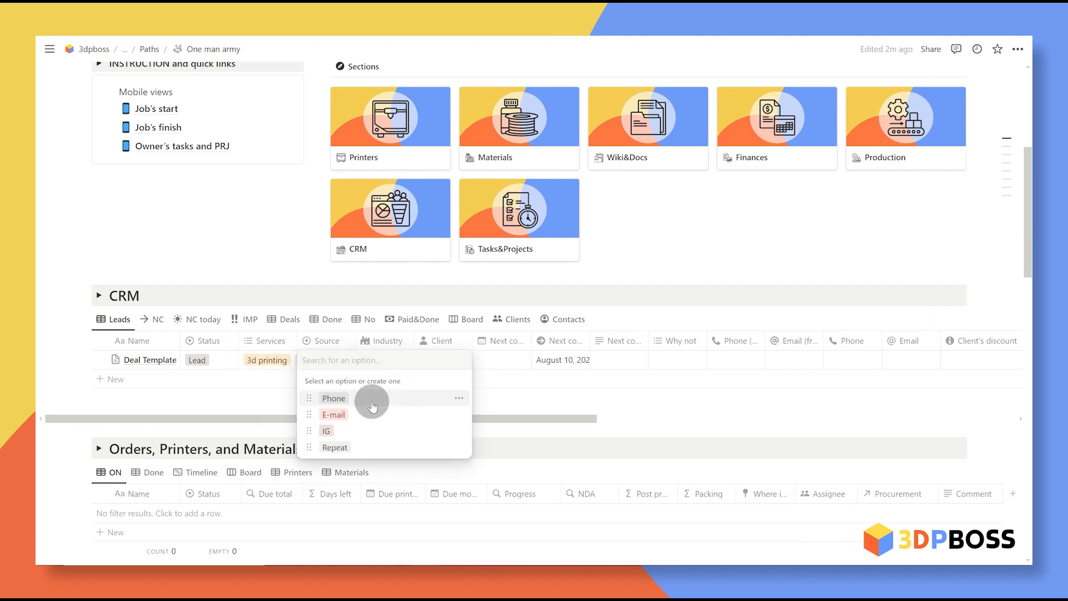
pyautogui.click(384, 414)
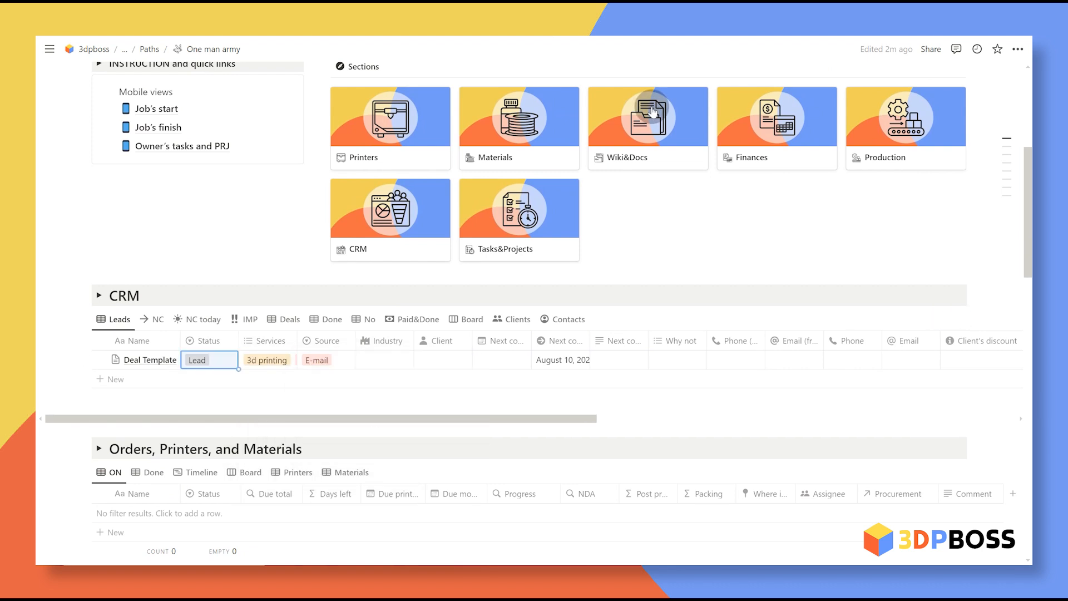
pyautogui.click(337, 365)
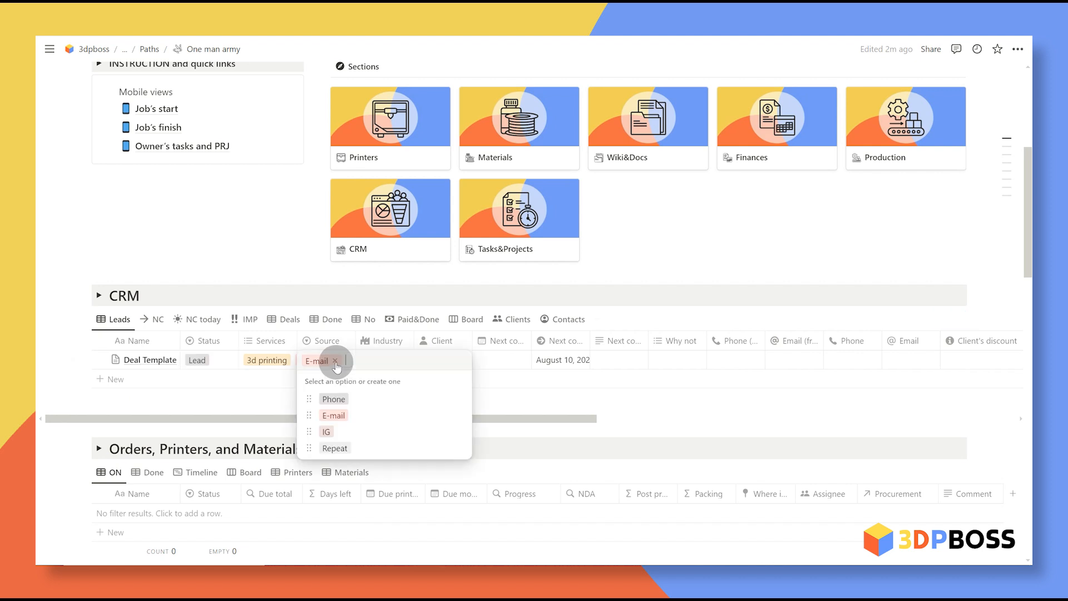
pyautogui.click(484, 369)
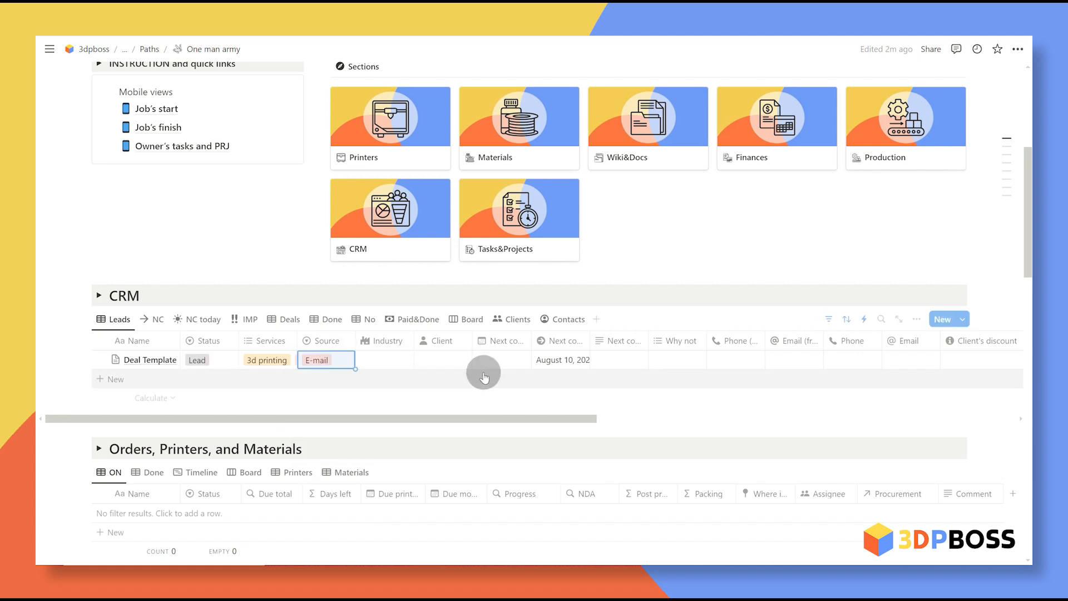
pyautogui.click(396, 362)
pyautogui.click(337, 367)
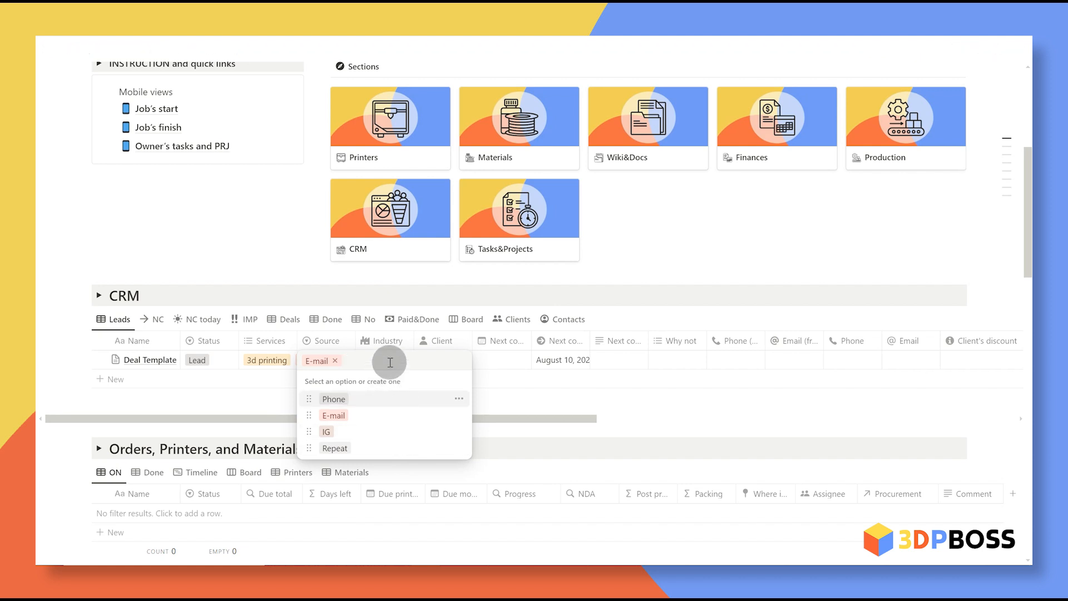
# Step: Create a trial Source option 'New', rename it to 'Newsddsd', then delete it
pyautogui.write('New')
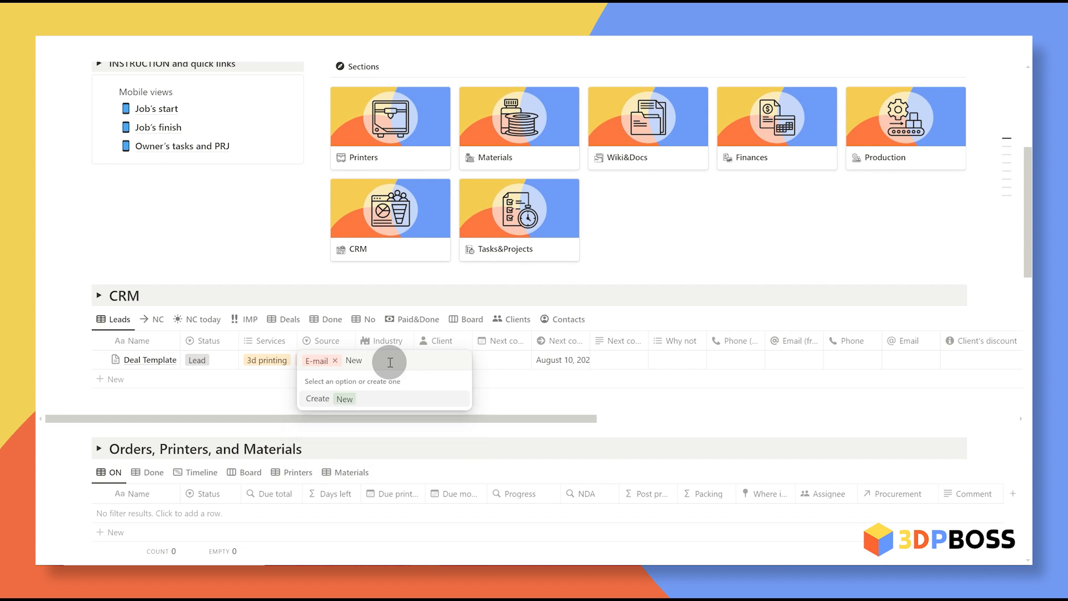
pyautogui.click(324, 398)
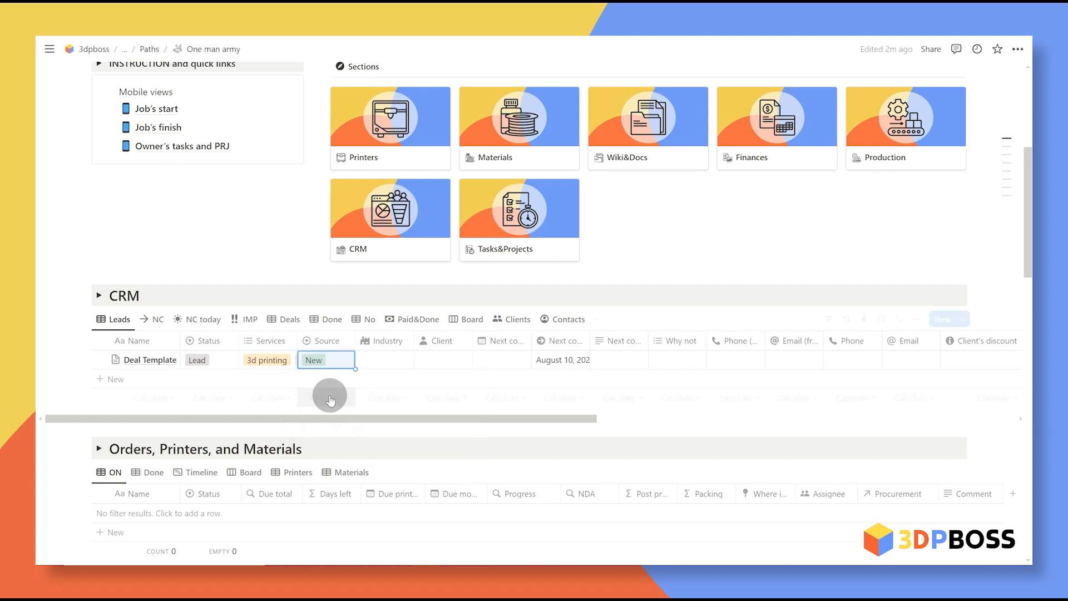
pyautogui.click(334, 360)
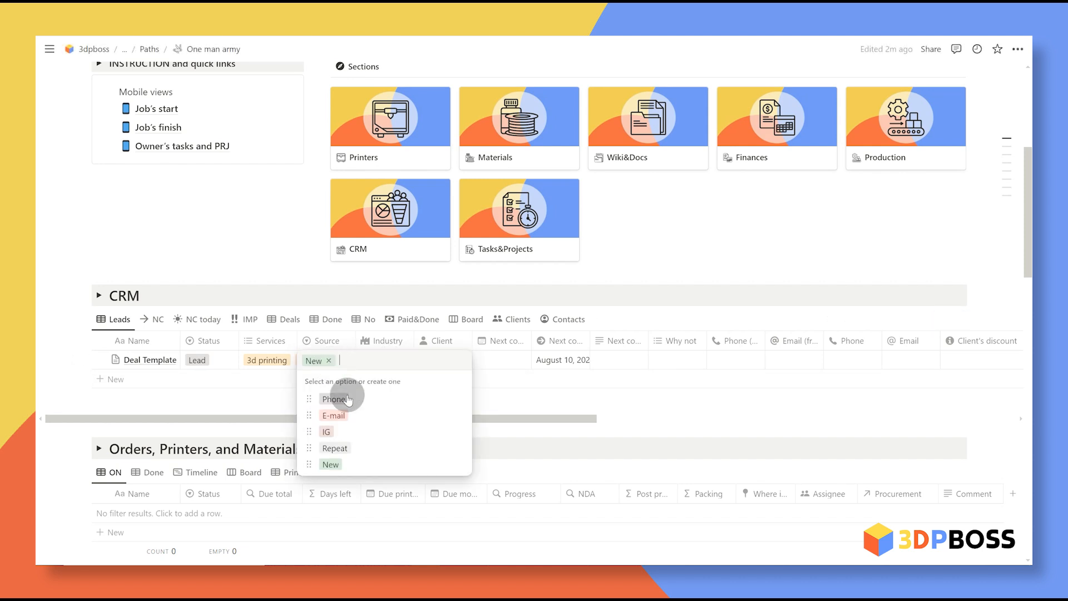
pyautogui.click(458, 464)
pyautogui.write('sddsd')
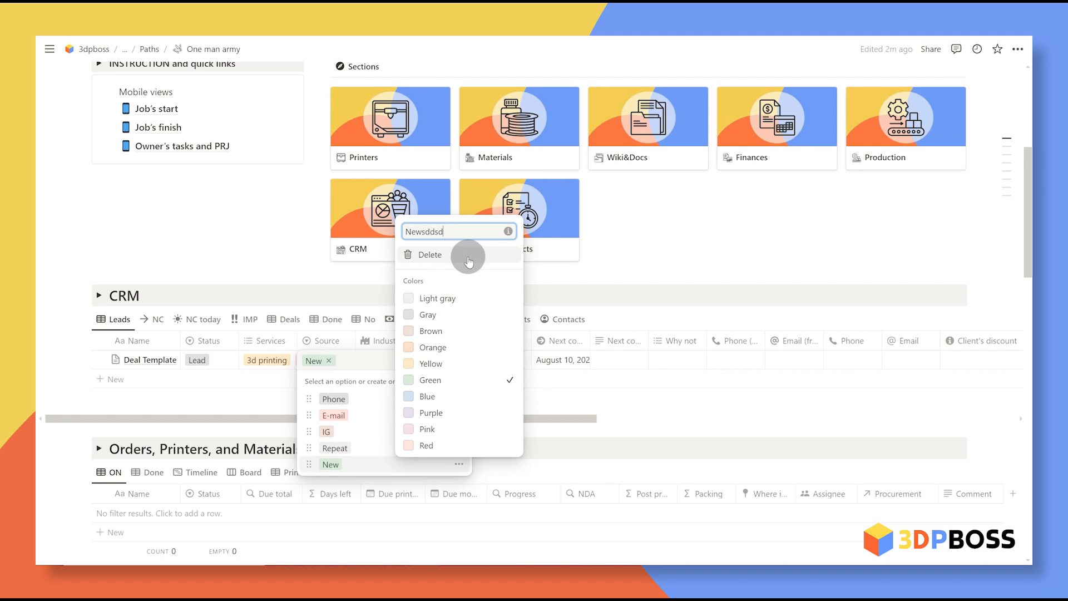
pyautogui.click(560, 463)
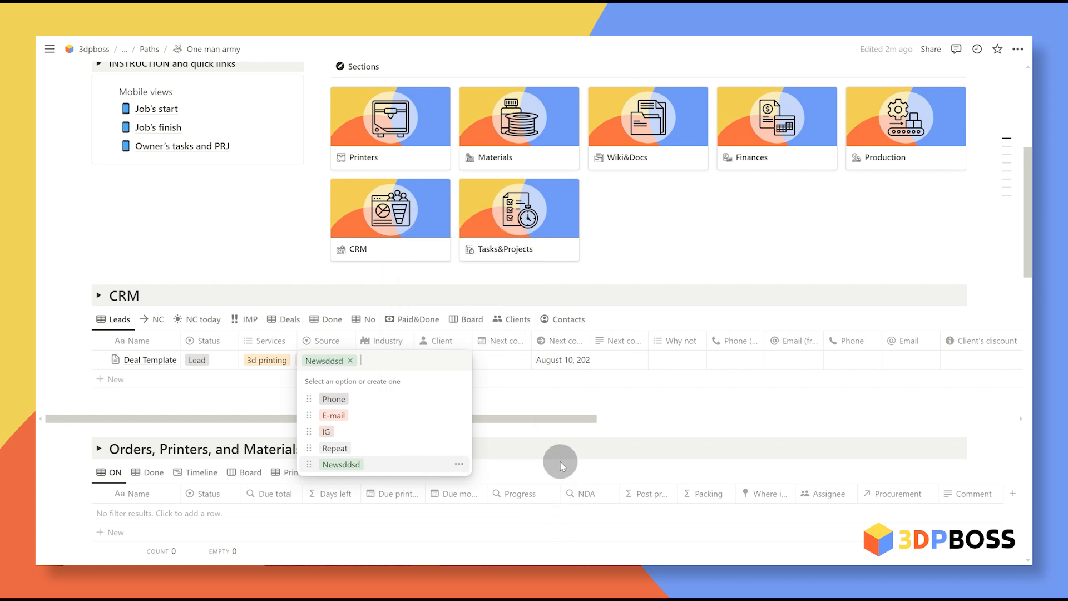
pyautogui.click(458, 465)
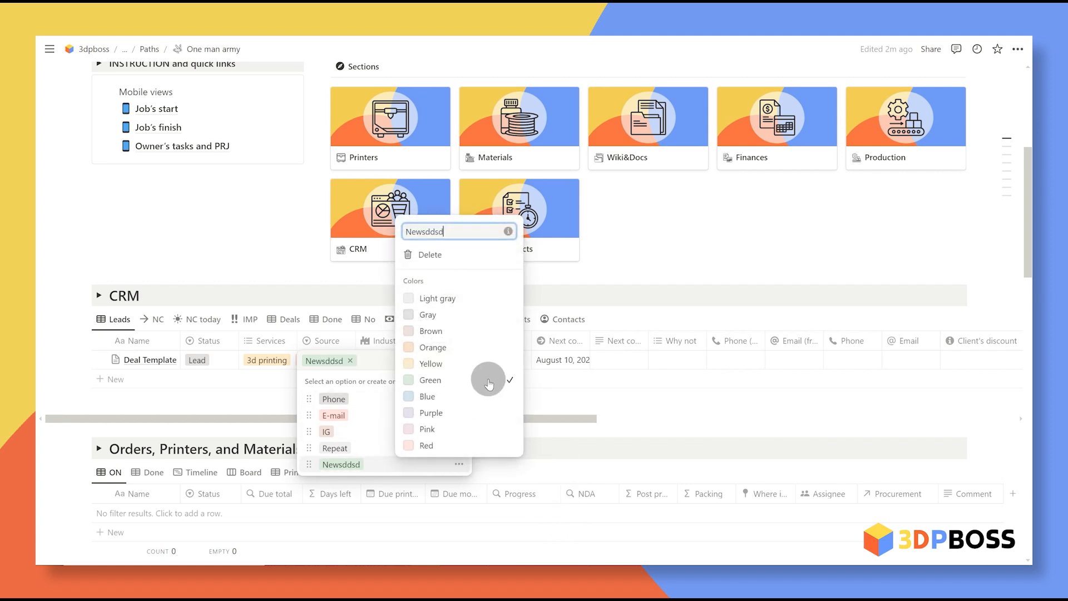
pyautogui.click(425, 255)
pyautogui.click(497, 298)
# Step: Restore E-mail as the source and set the lead's Industry to Education
pyautogui.click(334, 413)
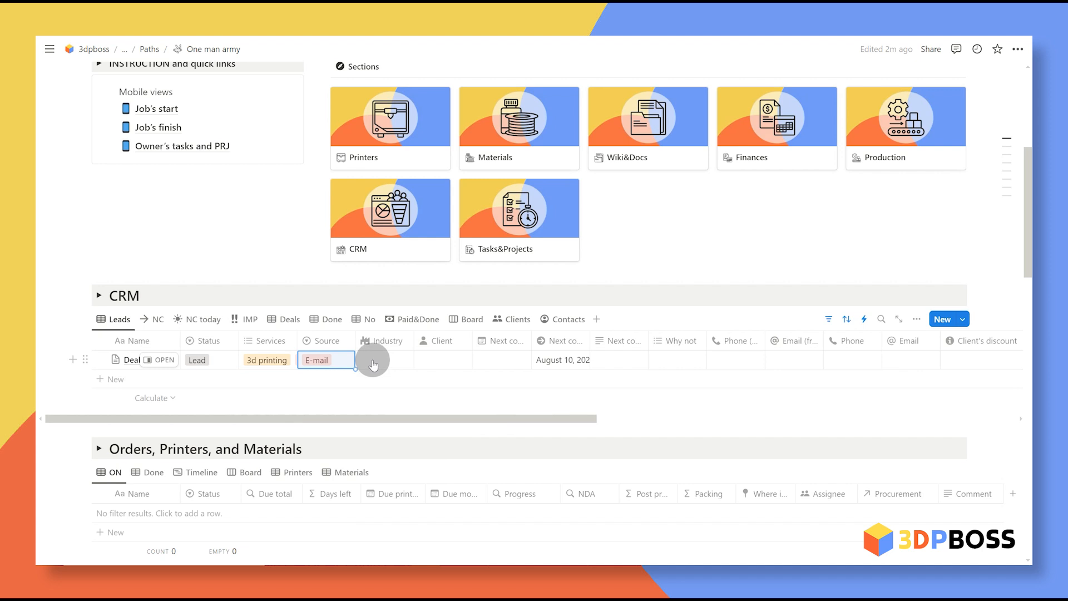
pyautogui.click(373, 365)
pyautogui.click(454, 211)
pyautogui.click(484, 412)
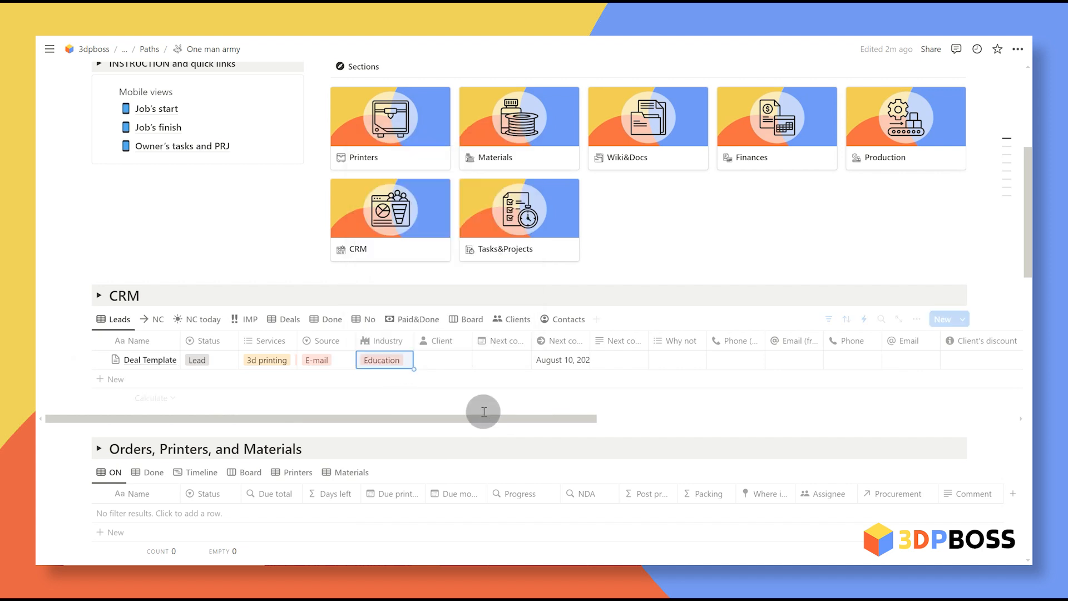
pyautogui.press('Right')
pyautogui.press('Right')
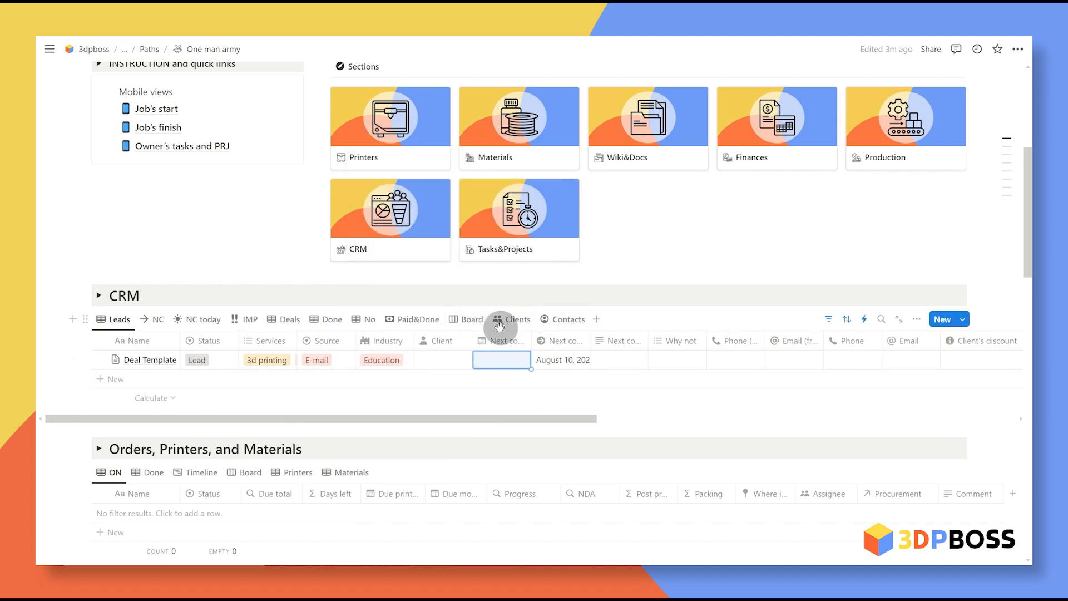
# Step: Change the dateAdd offset in the Next contact formula from 2 to 4 days
pyautogui.click(553, 362)
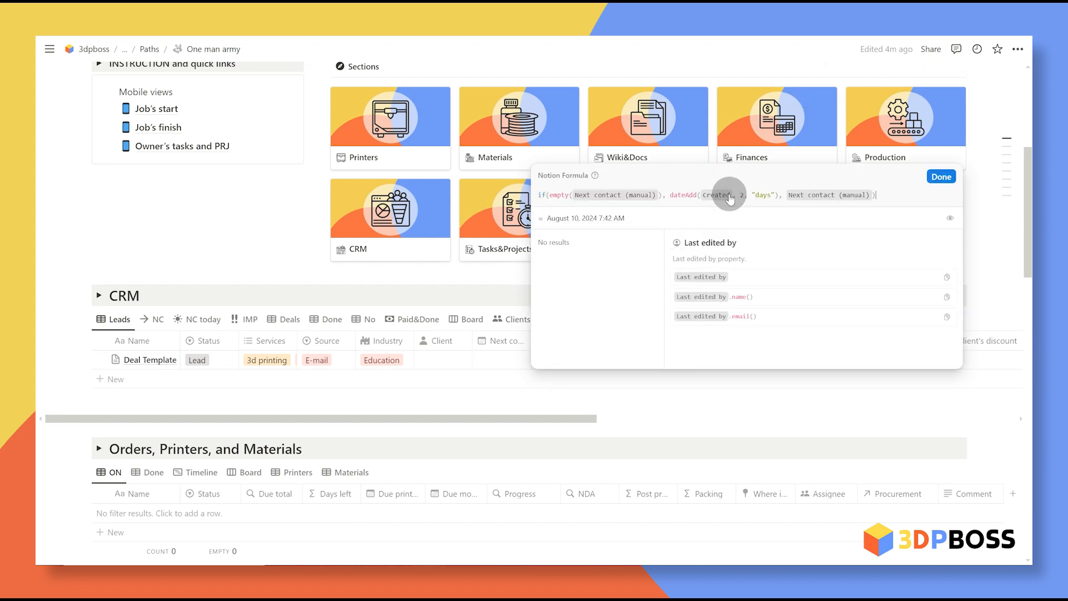
pyautogui.click(514, 392)
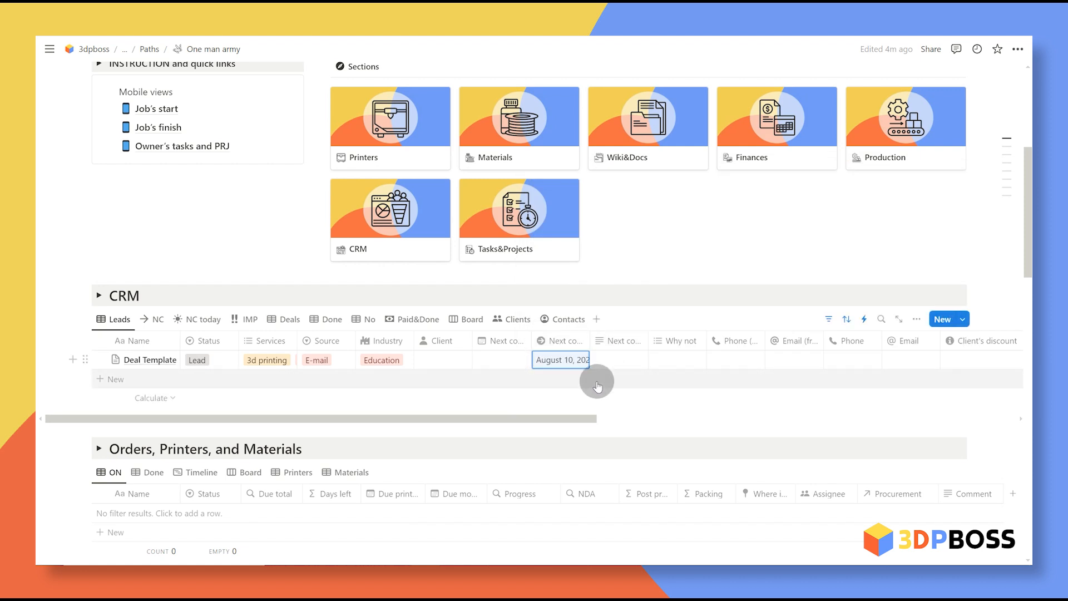
pyautogui.click(561, 365)
pyautogui.click(744, 195)
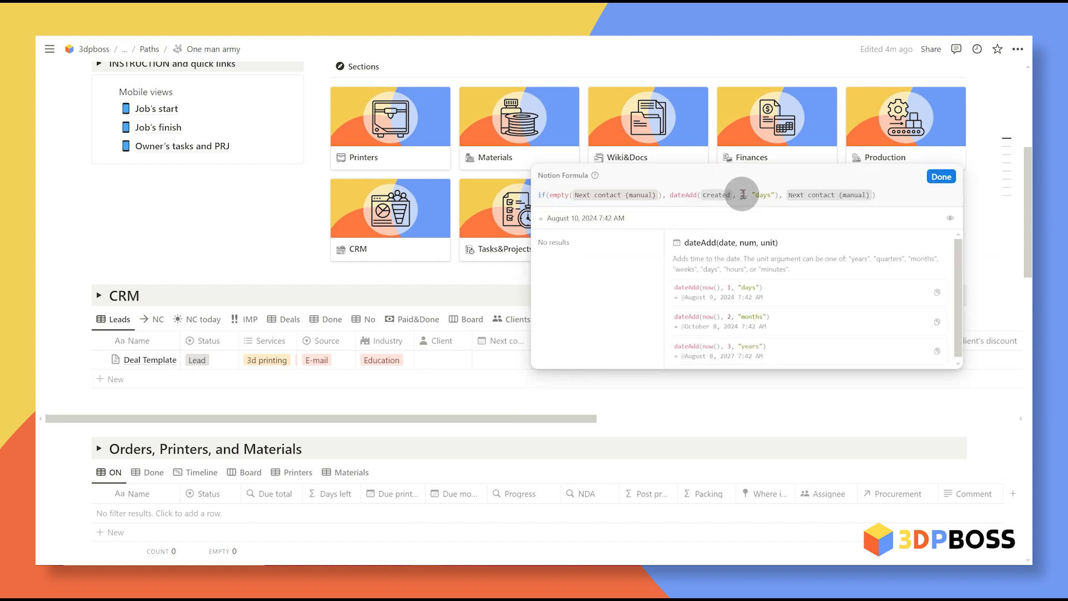
pyautogui.doubleClick(744, 195)
pyautogui.write('4')
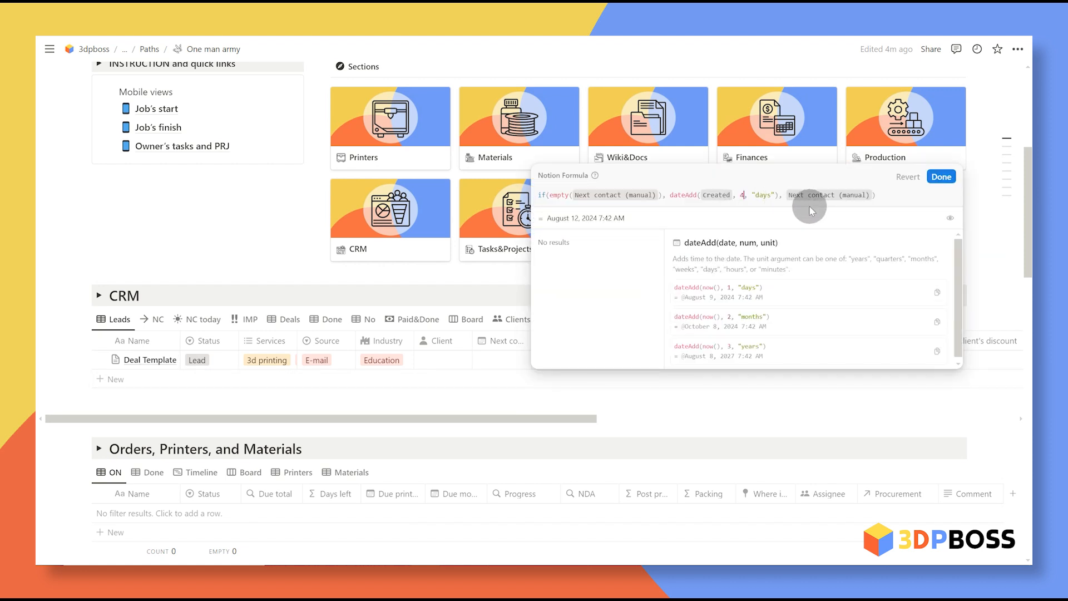
pyautogui.click(942, 177)
# Step: Revert the Next contact formula's day offset back to 2
pyautogui.click(562, 361)
pyautogui.doubleClick(744, 194)
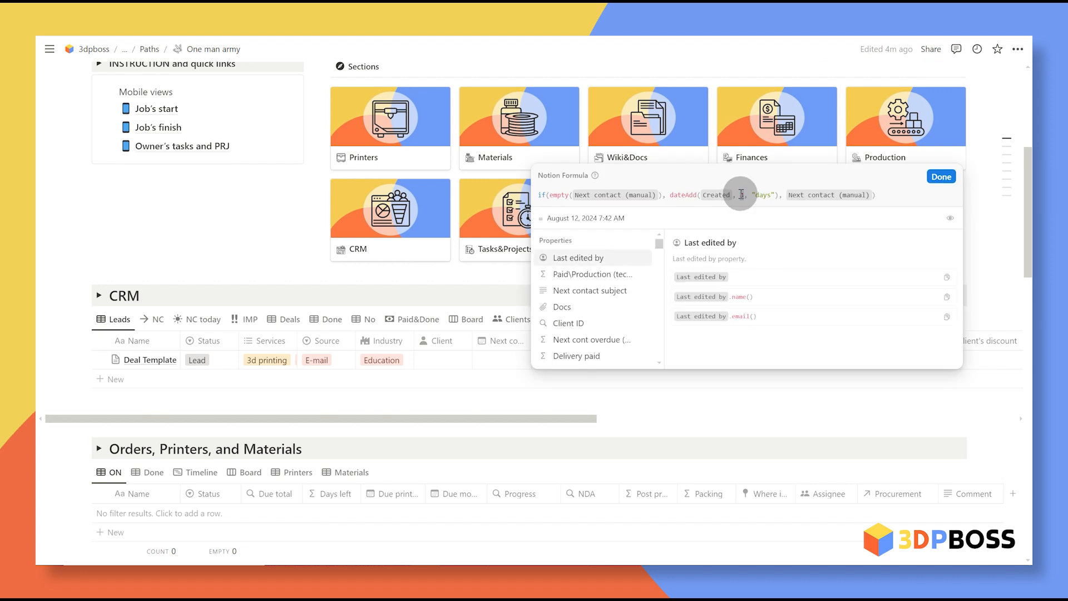
pyautogui.write('2')
pyautogui.click(941, 177)
pyautogui.click(506, 362)
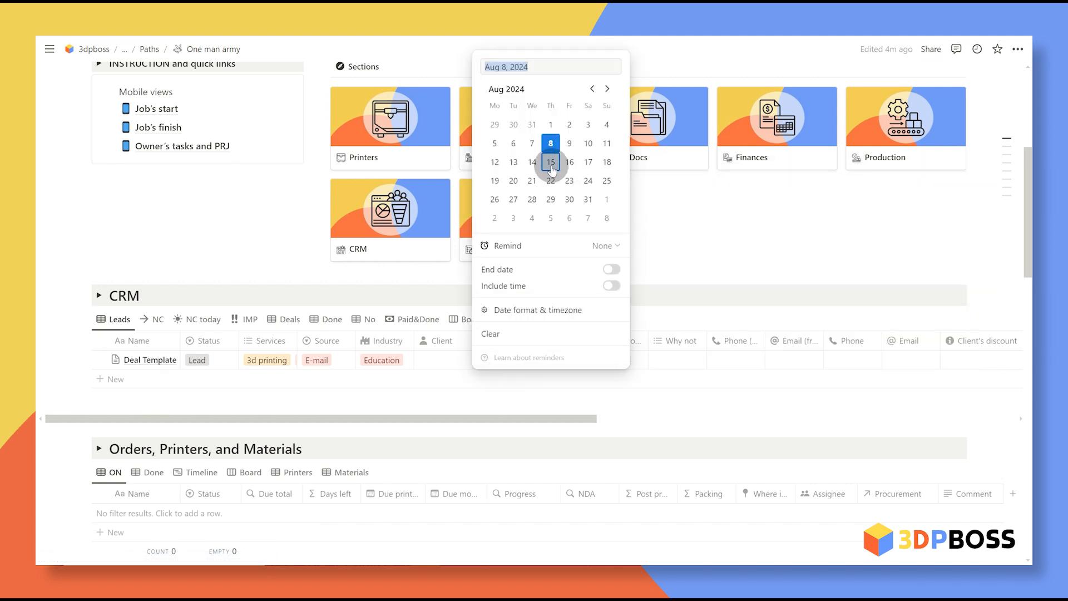
# Step: Set the manual next-contact date to August 15, 2024, then review the Why not and Status options
pyautogui.click(709, 423)
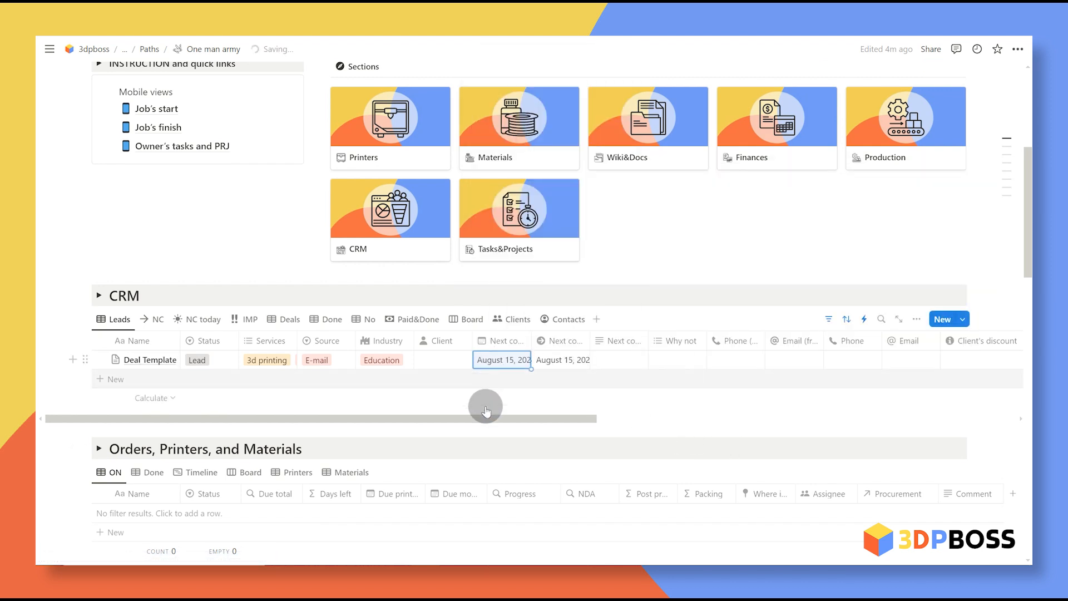
pyautogui.click(624, 362)
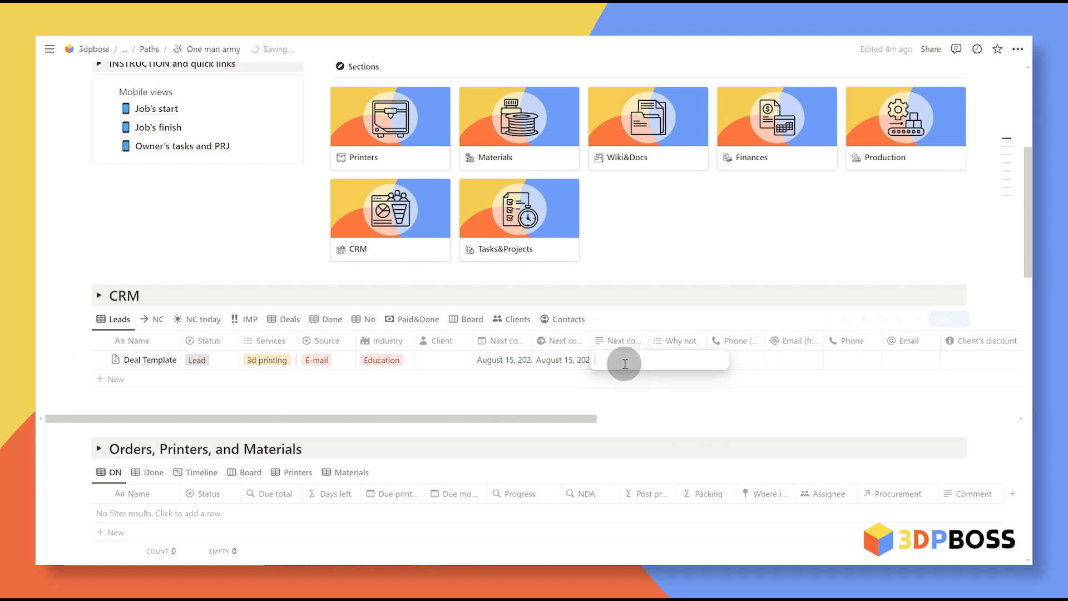
pyautogui.click(687, 356)
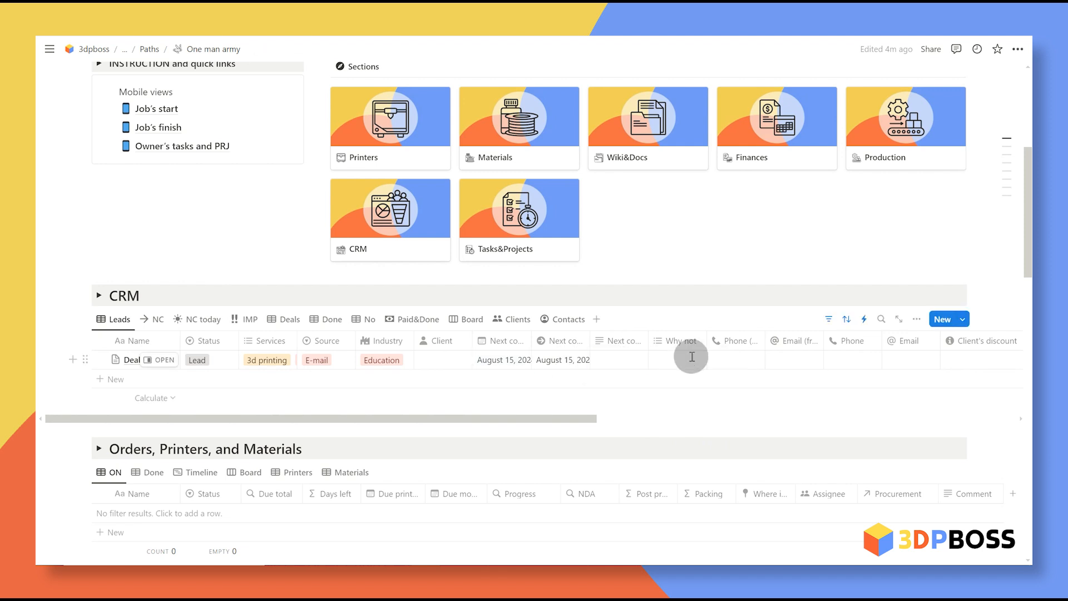
pyautogui.click(688, 356)
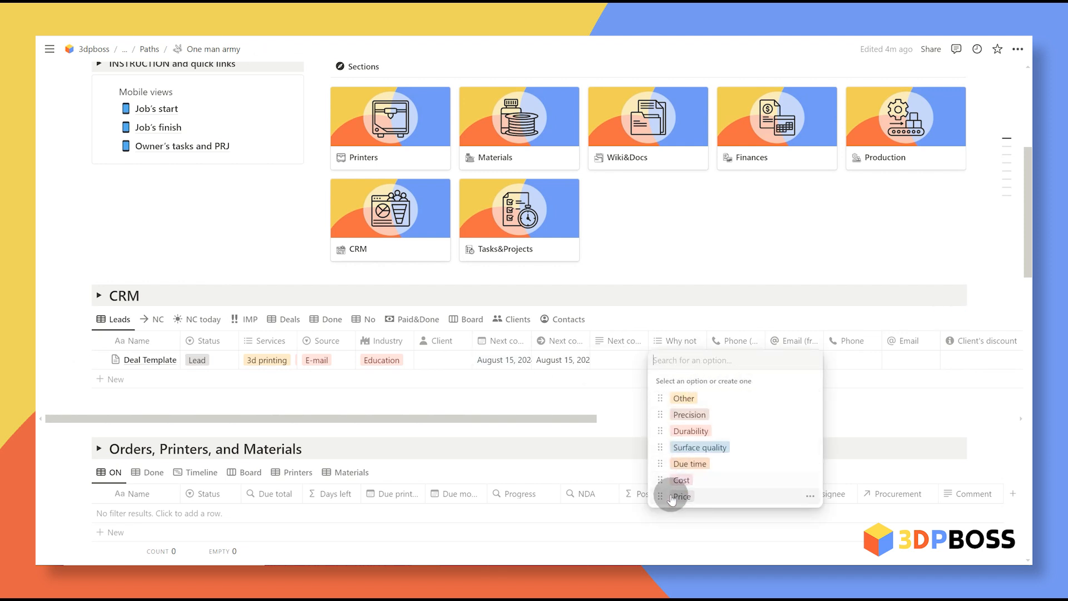
pyautogui.click(198, 360)
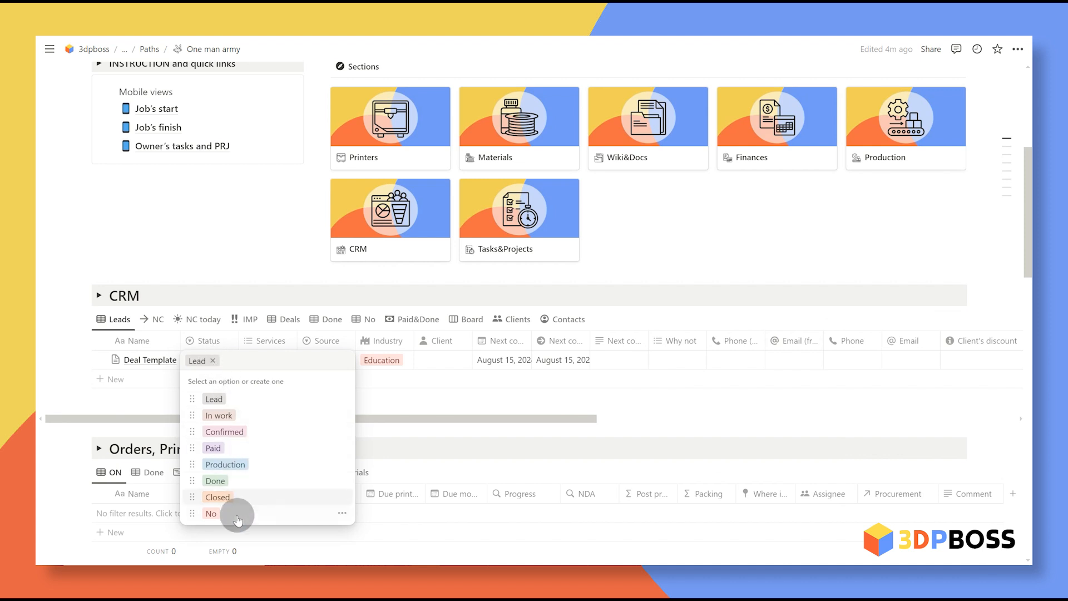
pyautogui.click(667, 362)
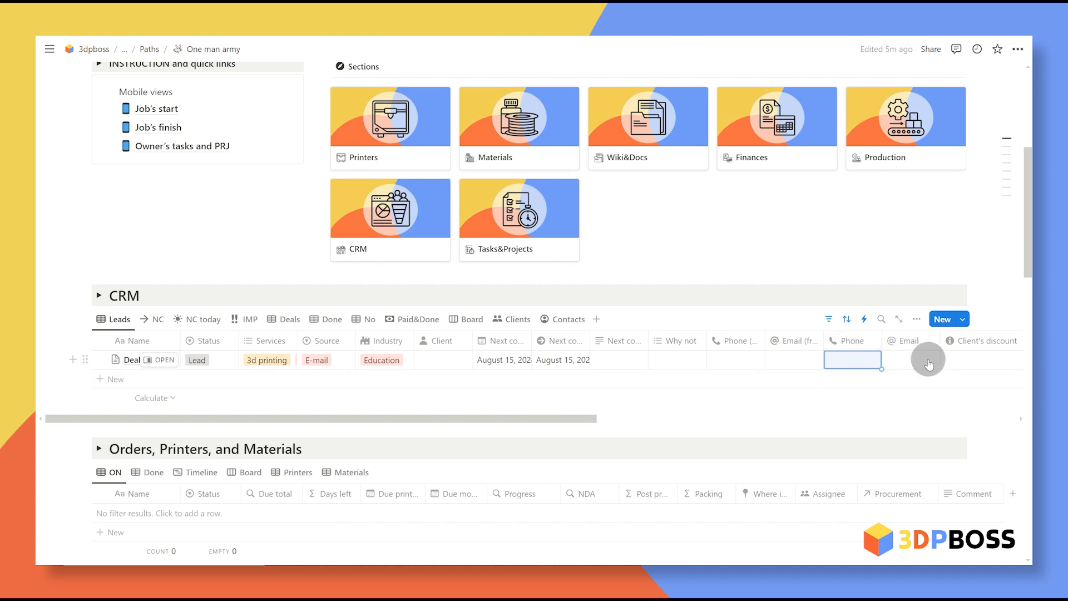
pyautogui.hscroll(3, 918, 364)
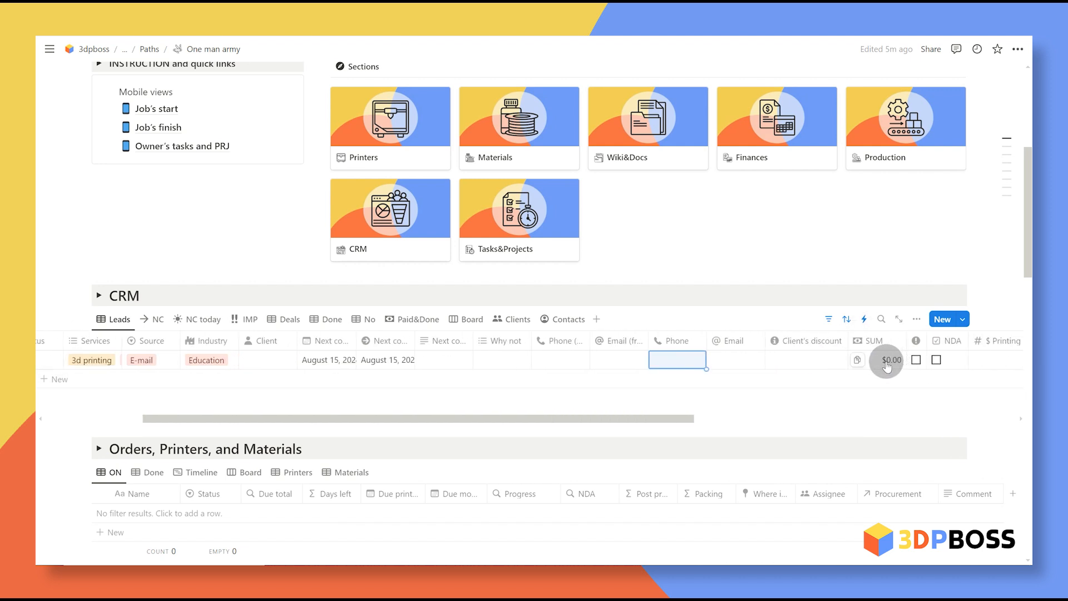
pyautogui.hscroll(9, 862, 362)
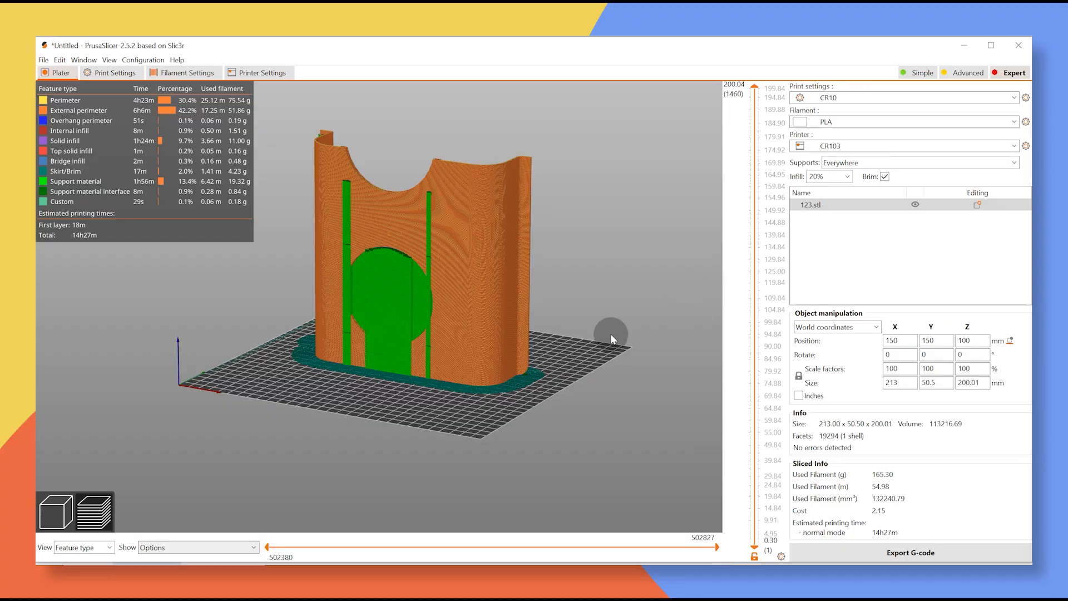
# Step: Orbit the sliced 123.stl preview, then confirm time 15 and weight 166 in the price calculator
pyautogui.moveTo(601, 344); pyautogui.dragTo(674, 420)
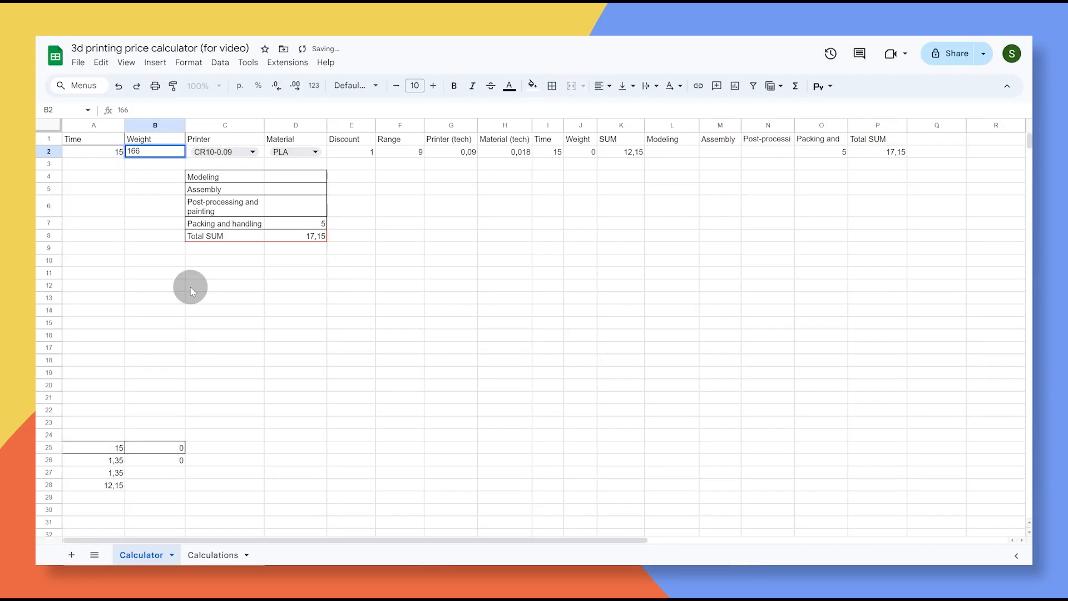
pyautogui.click(270, 335)
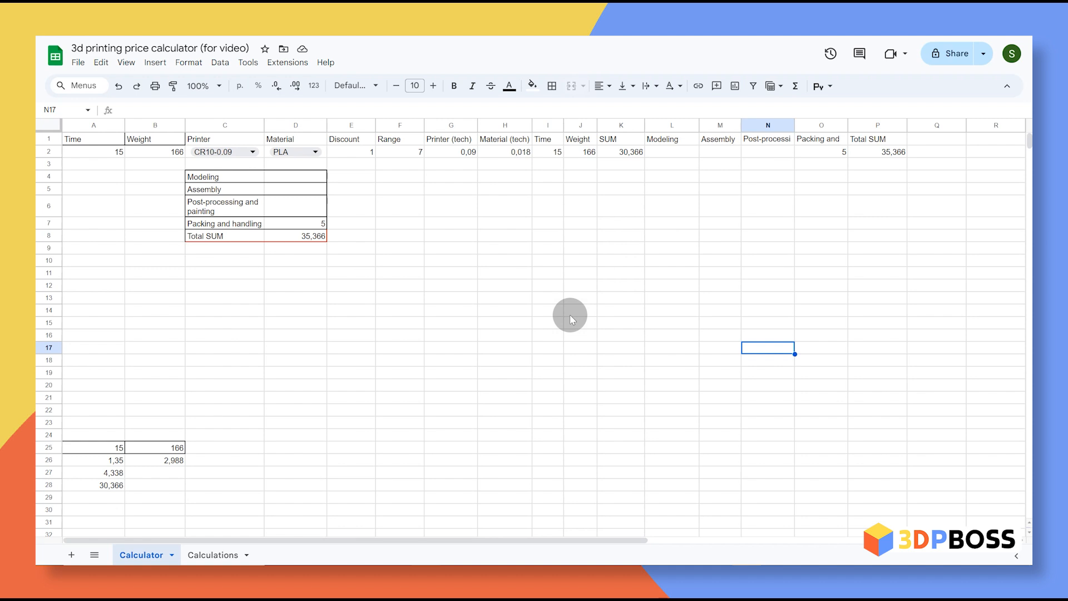
# Step: Enter trial modeling, assembly and post-processing costs of 10, 50 and 100
pyautogui.click(305, 178)
pyautogui.write('1')
pyautogui.click(315, 192)
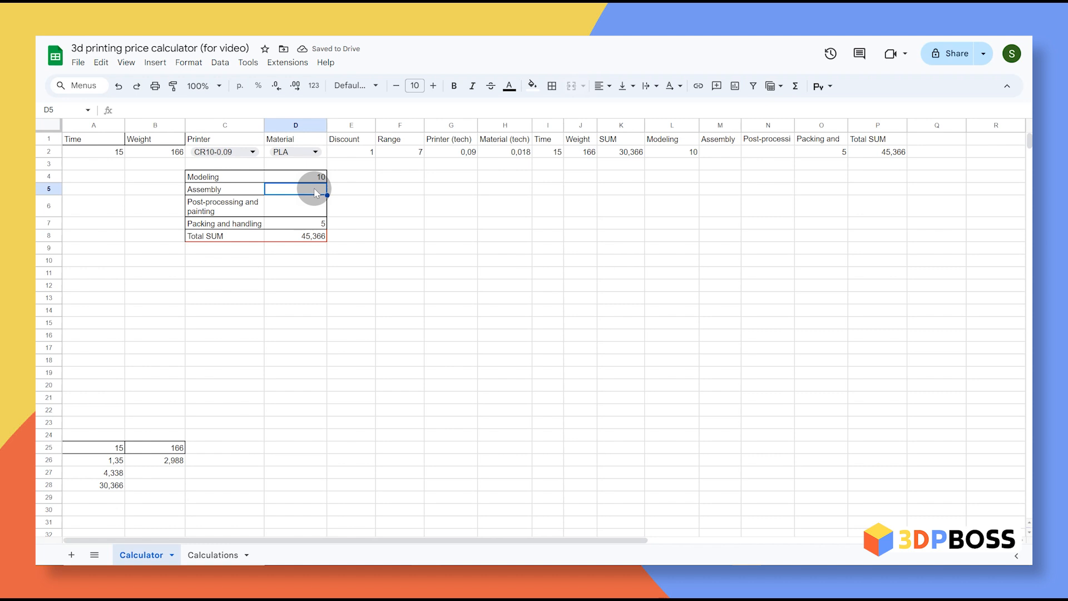
pyautogui.write('50')
pyautogui.click(310, 209)
pyautogui.write('100')
pyautogui.press('Return')
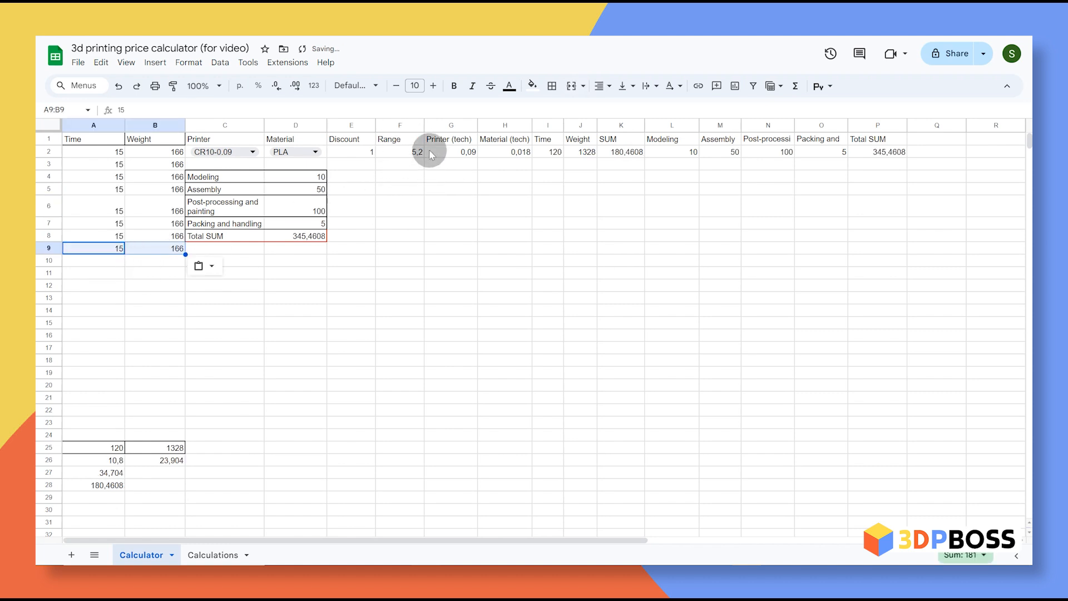
# Step: Paste the 15/166 print row into rows 10, 11 and 12
pyautogui.click(295, 298)
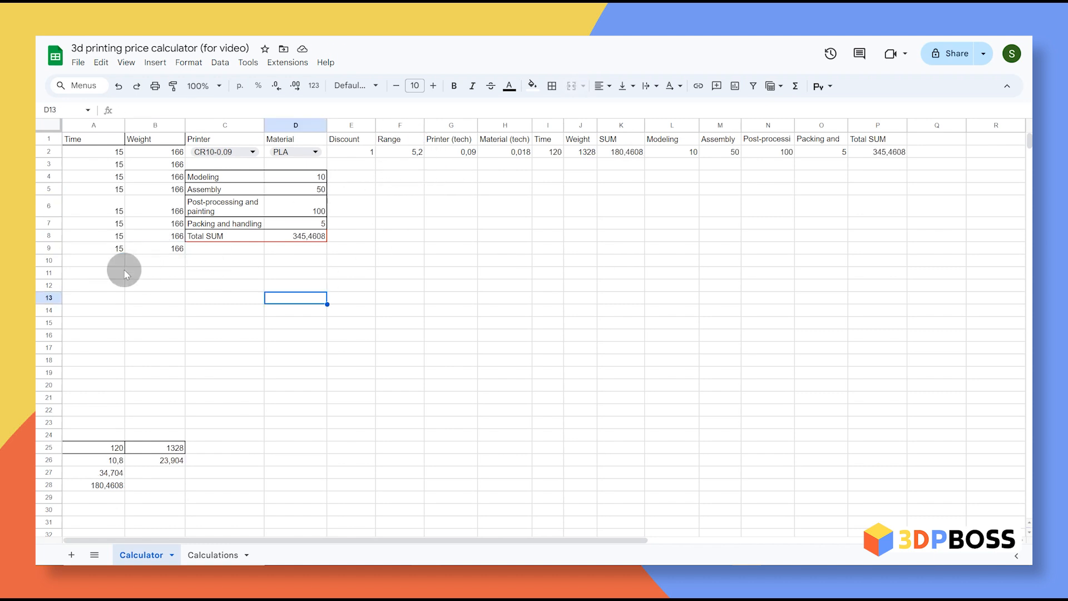
pyautogui.click(118, 261)
pyautogui.write('15\t166')
pyautogui.click(113, 272)
pyautogui.write('15\t166')
pyautogui.click(111, 285)
pyautogui.write('15\t166')
# Step: Set costs to modeling 100, assembly 150, post-processing 500 and packing 30
pyautogui.click(322, 215)
pyautogui.write('500')
pyautogui.press('Return')
pyautogui.click(320, 177)
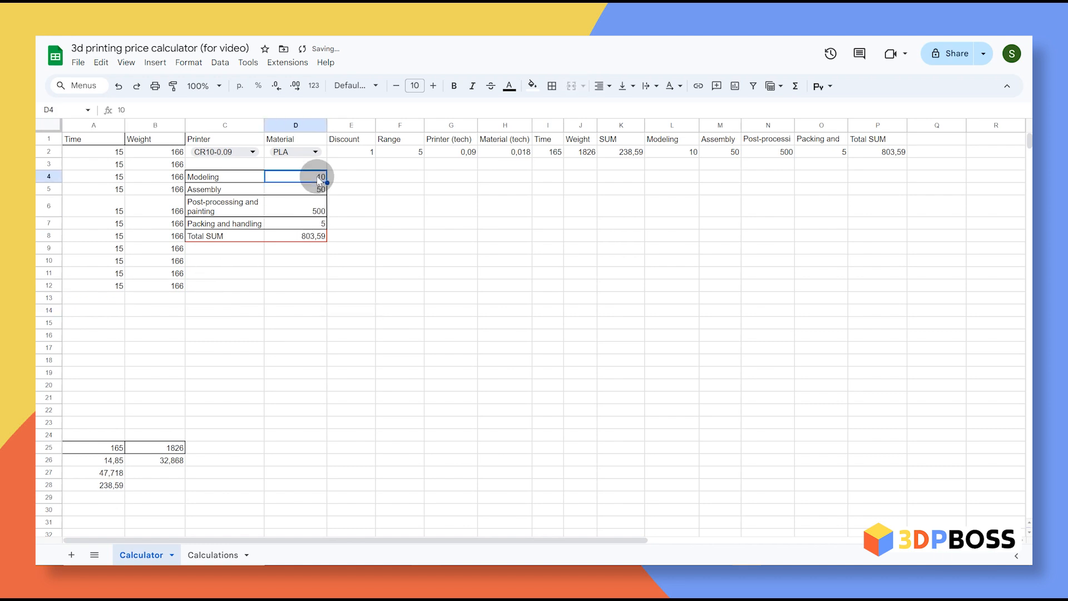
pyautogui.doubleClick(319, 178)
pyautogui.click(490, 258)
pyautogui.click(325, 190)
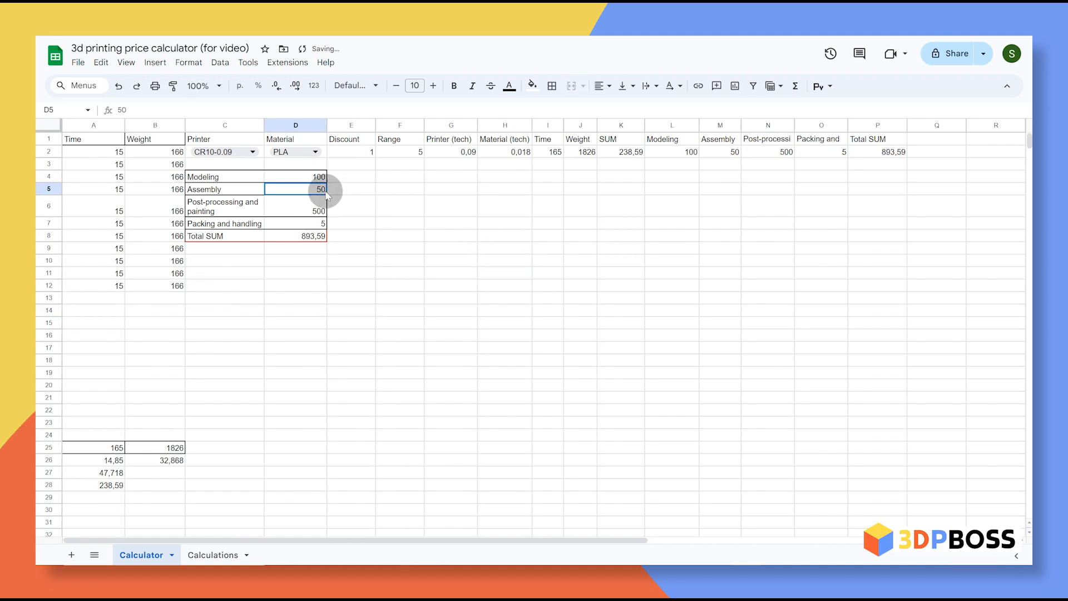
pyautogui.write('150')
pyautogui.click(372, 356)
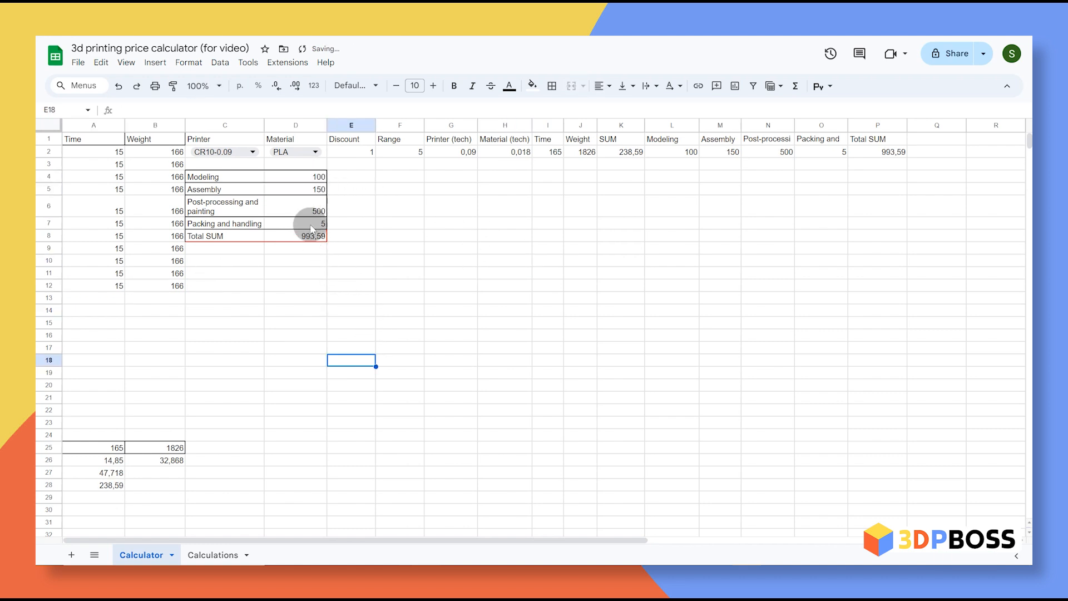
pyautogui.click(312, 225)
pyautogui.write('30')
pyautogui.click(429, 286)
# Step: Select the summary row C2 to P2 and switch to the Calculations sheet
pyautogui.click(191, 157)
pyautogui.moveTo(191, 161); pyautogui.dragTo(869, 161)
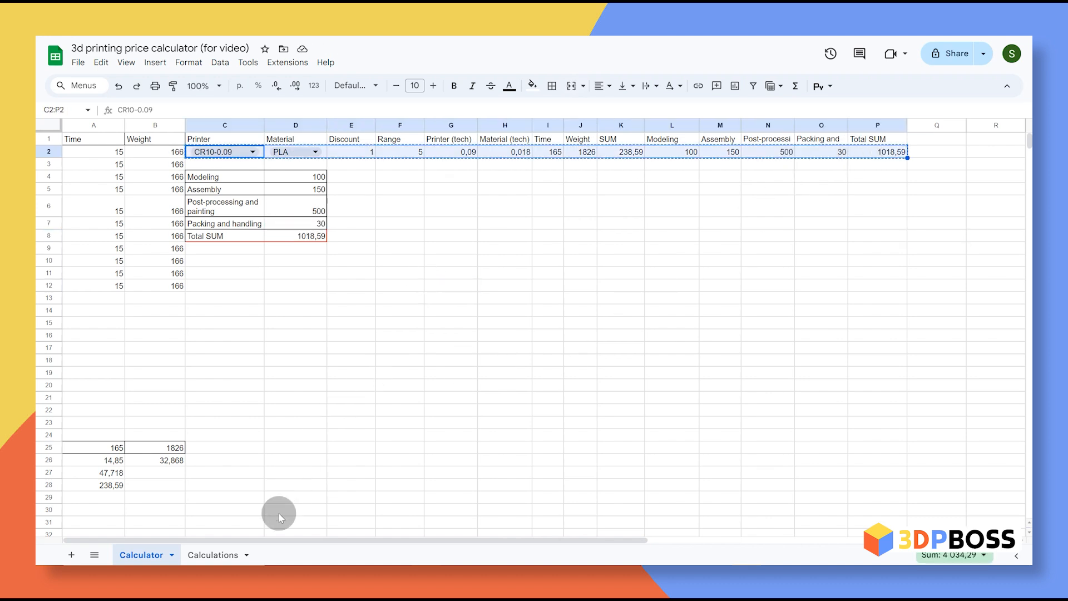
pyautogui.click(218, 555)
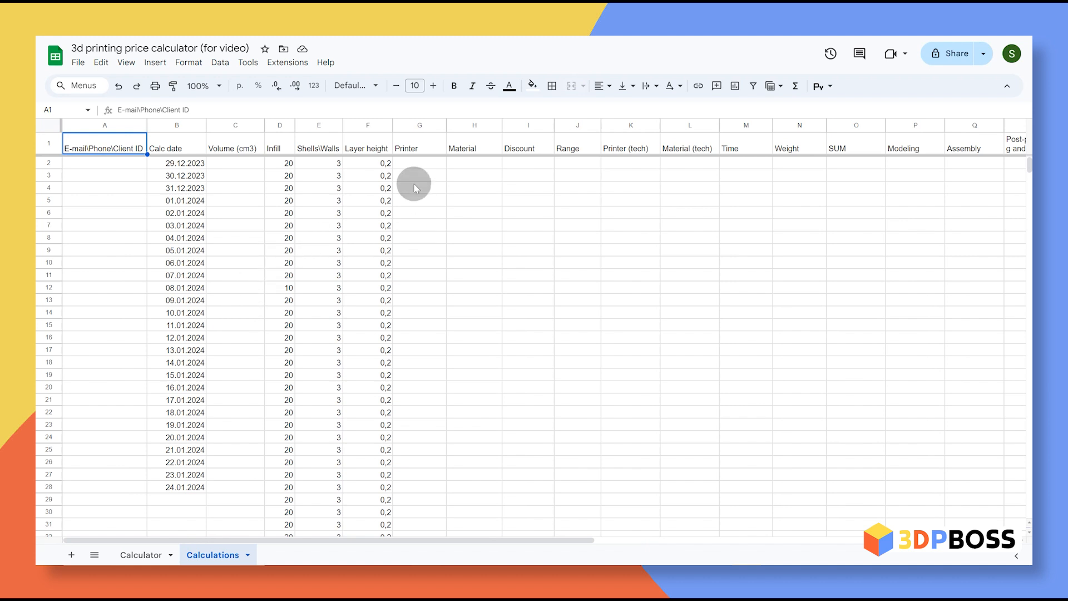
# Step: Paste the copied quote into cell G2 as values only
pyautogui.click(425, 164)
pyautogui.rightClick(425, 166)
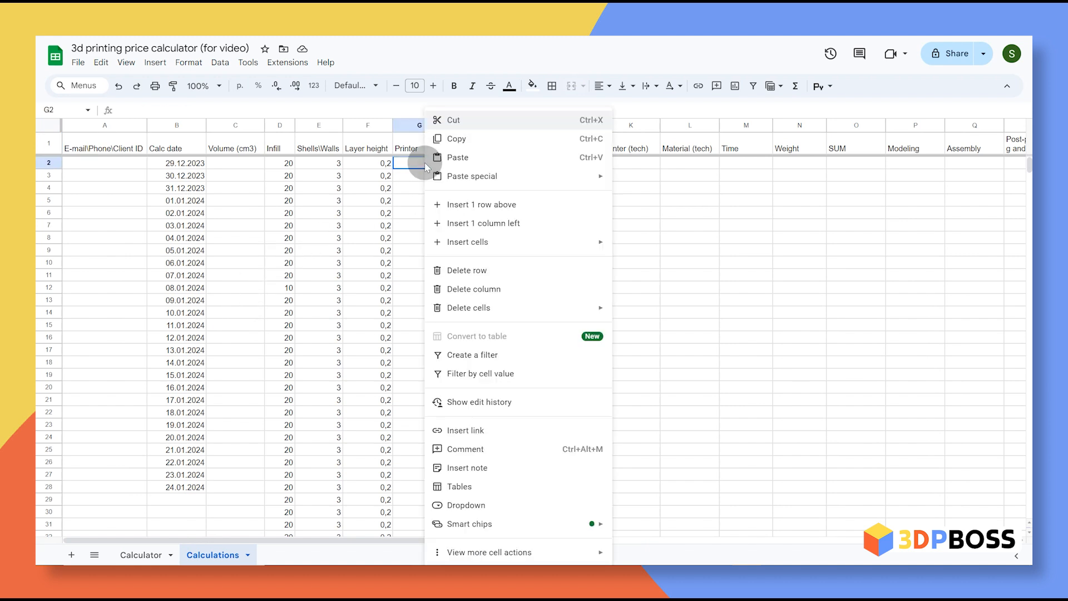
pyautogui.moveTo(564, 175)
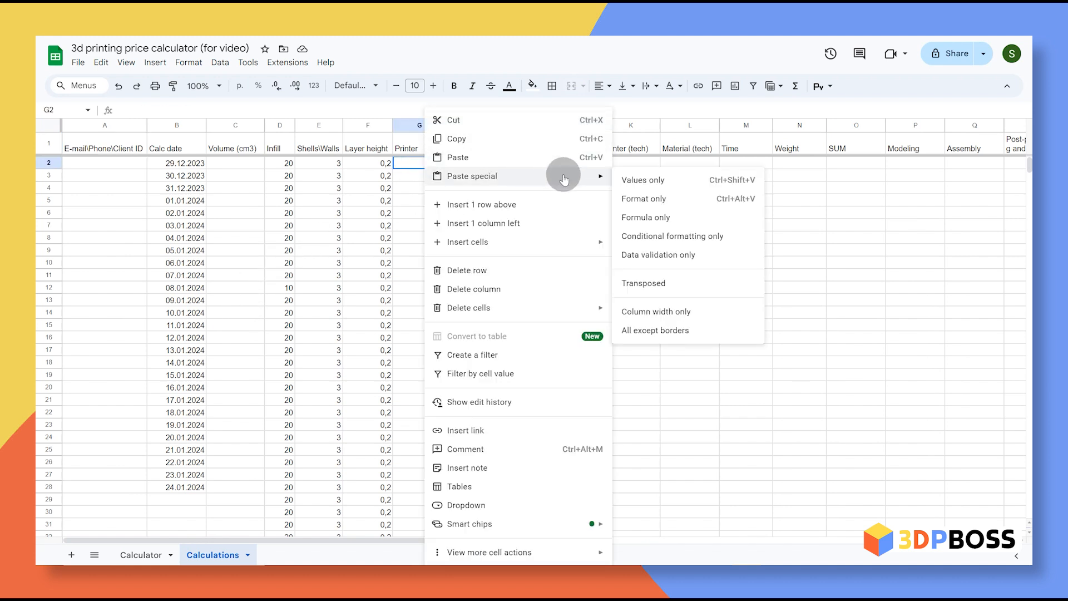
pyautogui.click(688, 183)
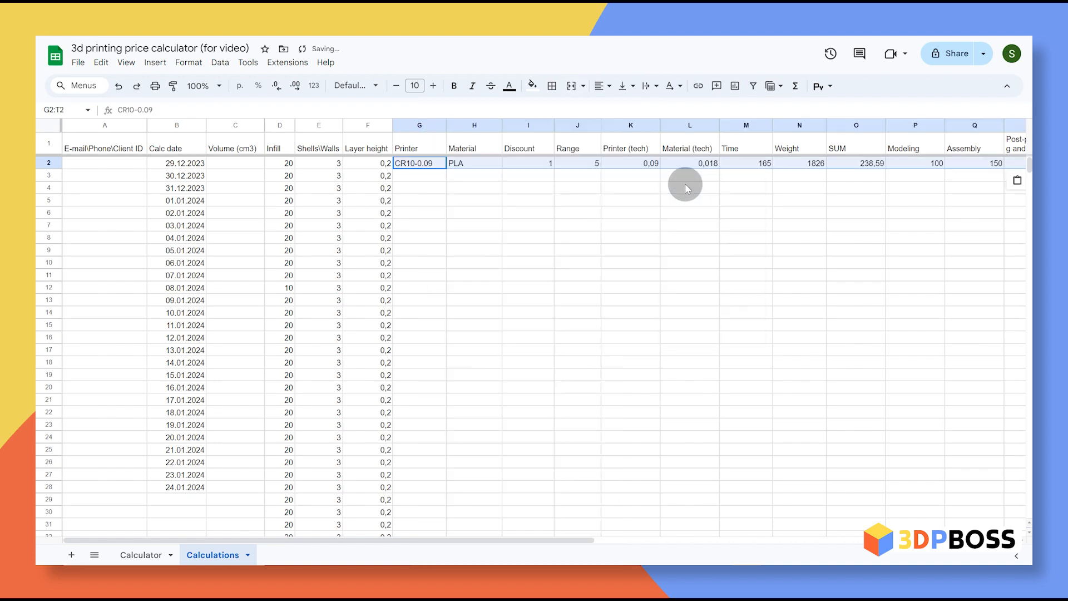
pyautogui.click(483, 189)
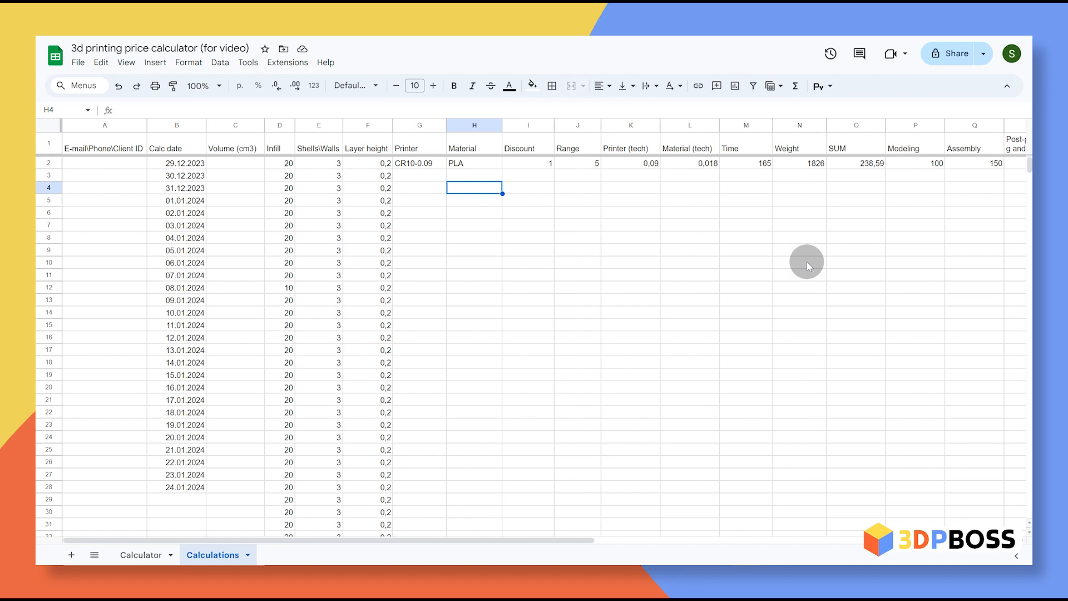
# Step: Check row 2's PLA material and client cells, then select the whole row 2 entry
pyautogui.click(474, 164)
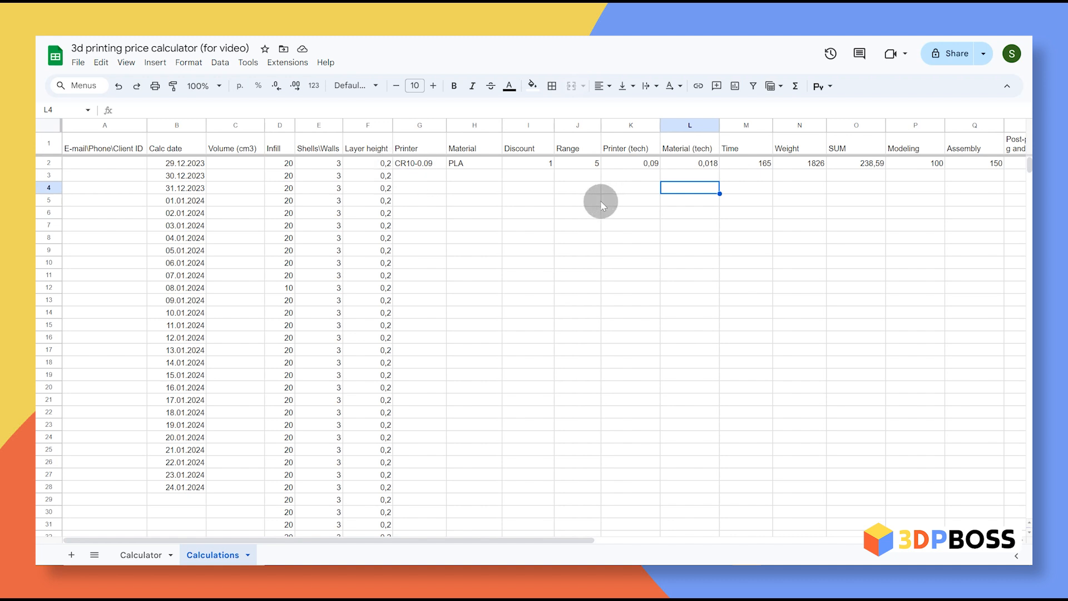
pyautogui.click(410, 182)
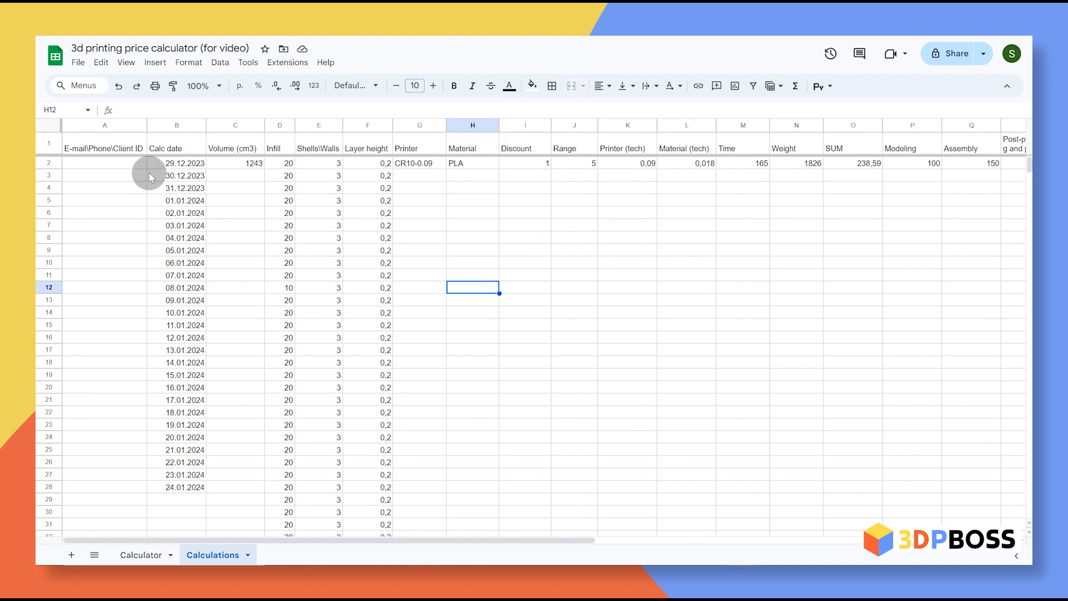
pyautogui.click(100, 166)
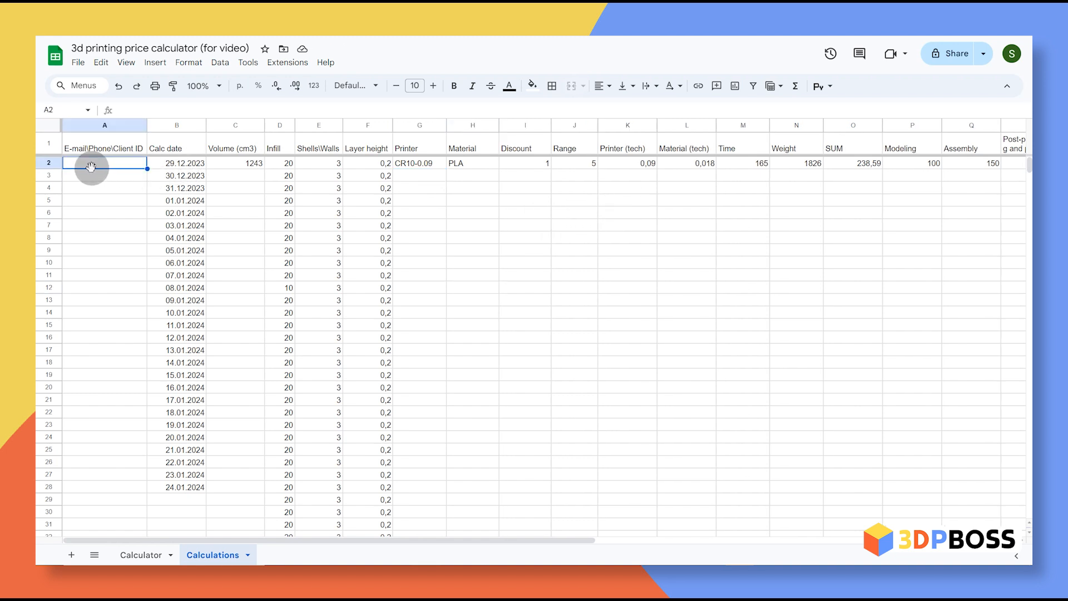
pyautogui.hscroll(5, 508, 164)
pyautogui.hscroll(-5, 509, 164)
pyautogui.click(49, 161)
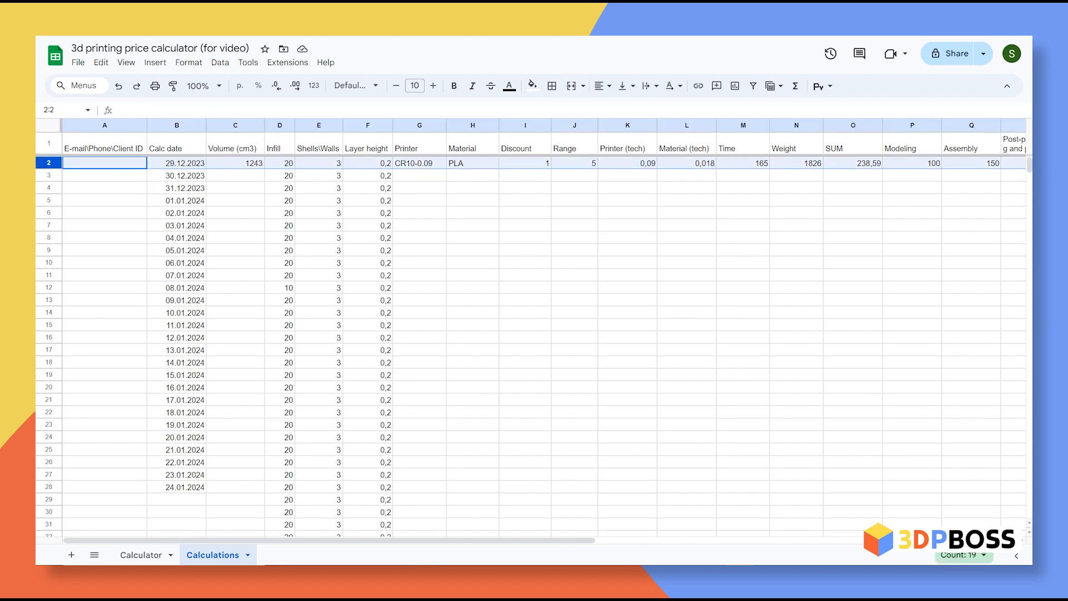
pyautogui.hscroll(6, 770, 172)
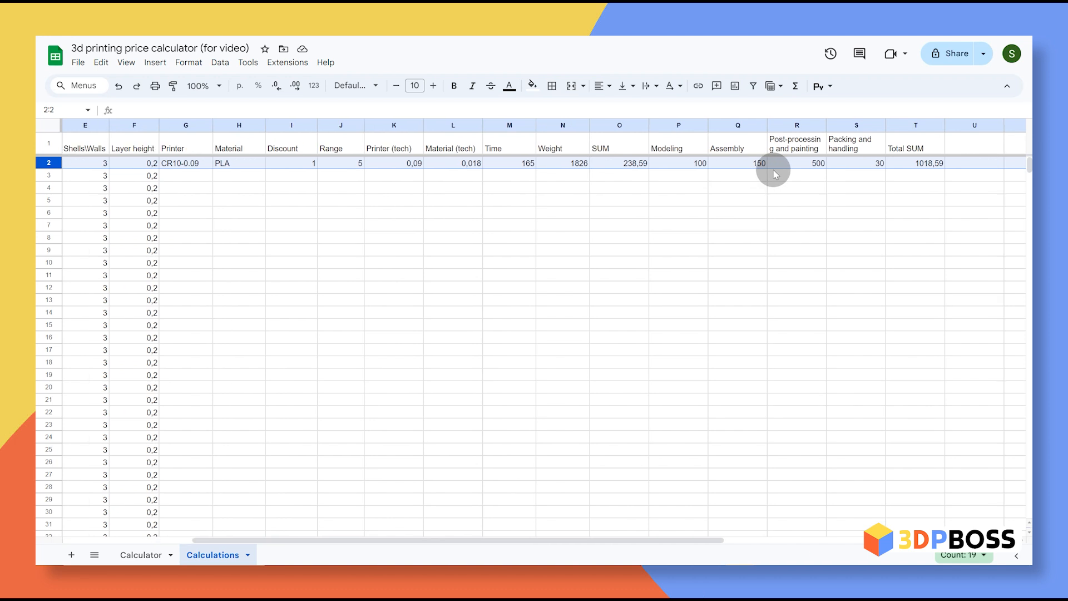
pyautogui.hscroll(-6, 420, 191)
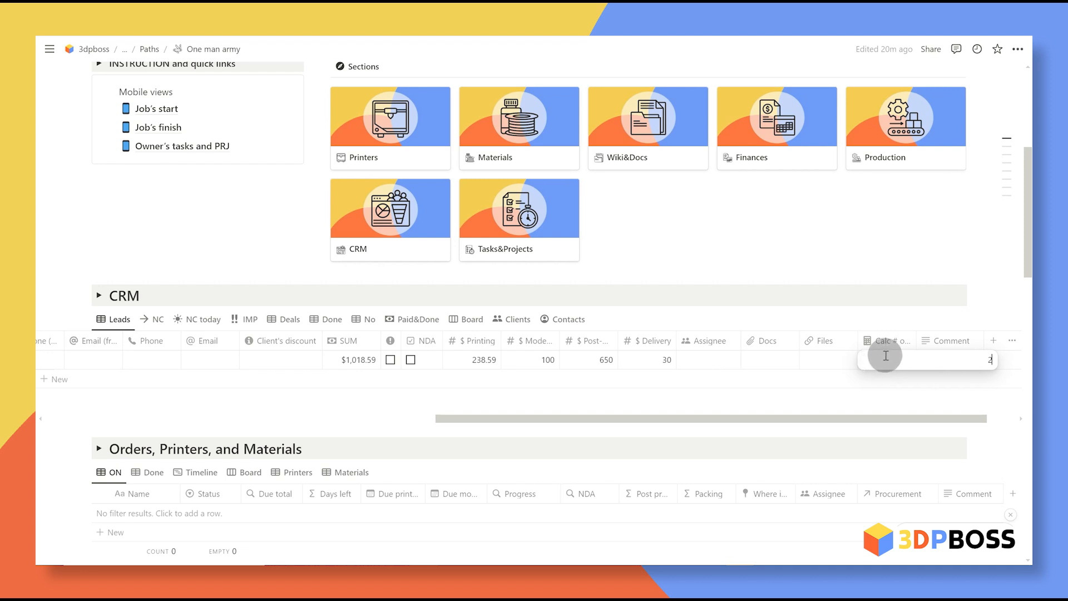
# Step: Confirm Calc # 2 on the Notion lead and set the Sheets discount in E2 to 0,8
pyautogui.press('Return')
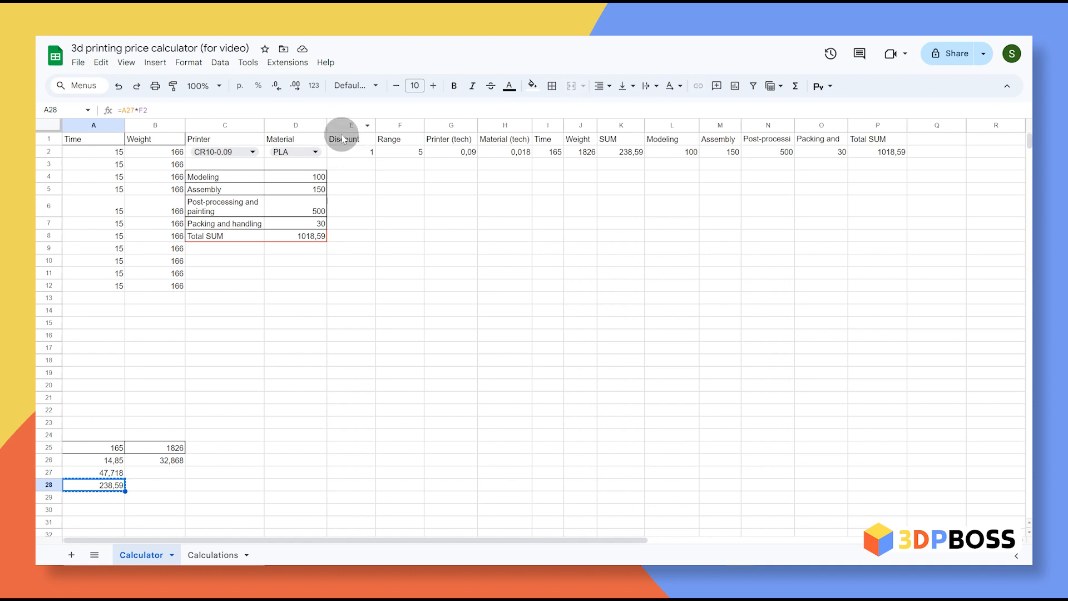
pyautogui.click(360, 155)
pyautogui.write('0,8')
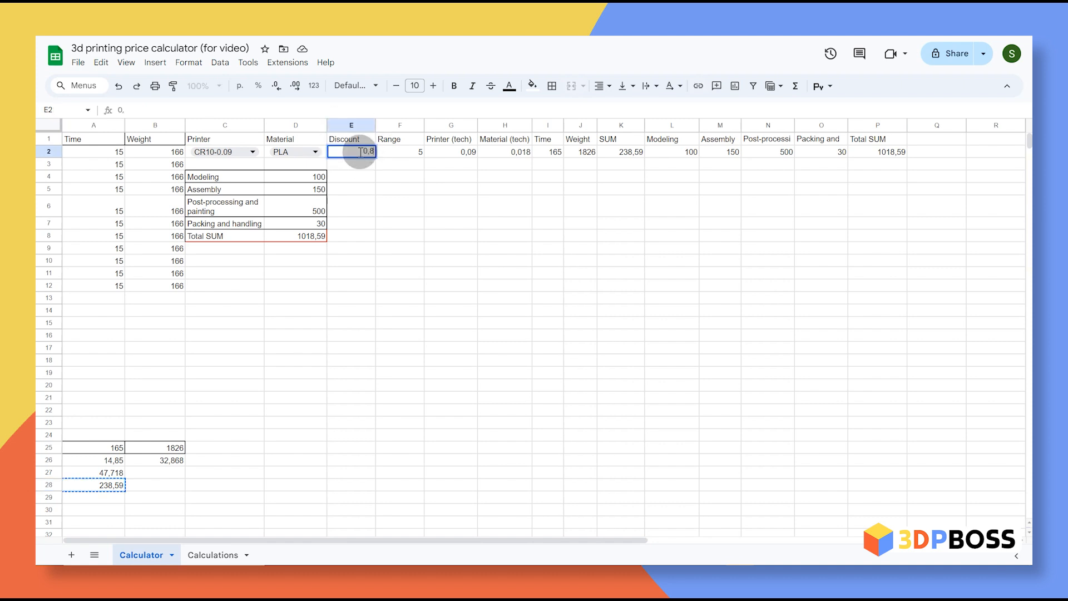
pyautogui.press('Return')
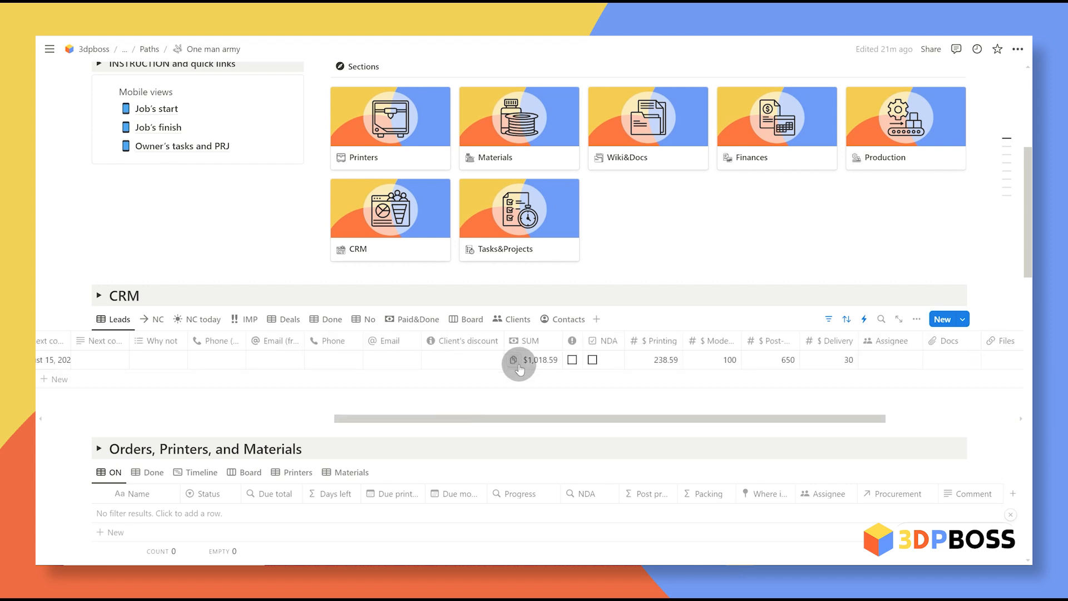
# Step: Set the Deal Template lead to In work with an August 9, 2024 next-contact date
pyautogui.hscroll(-5, 562, 369)
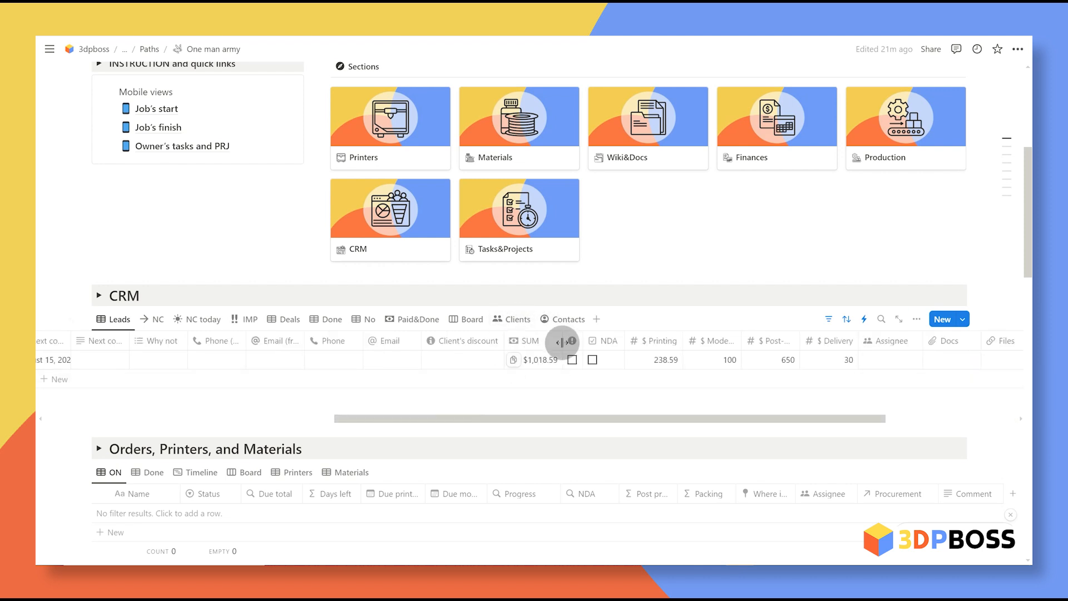
pyautogui.hscroll(-10, 532, 370)
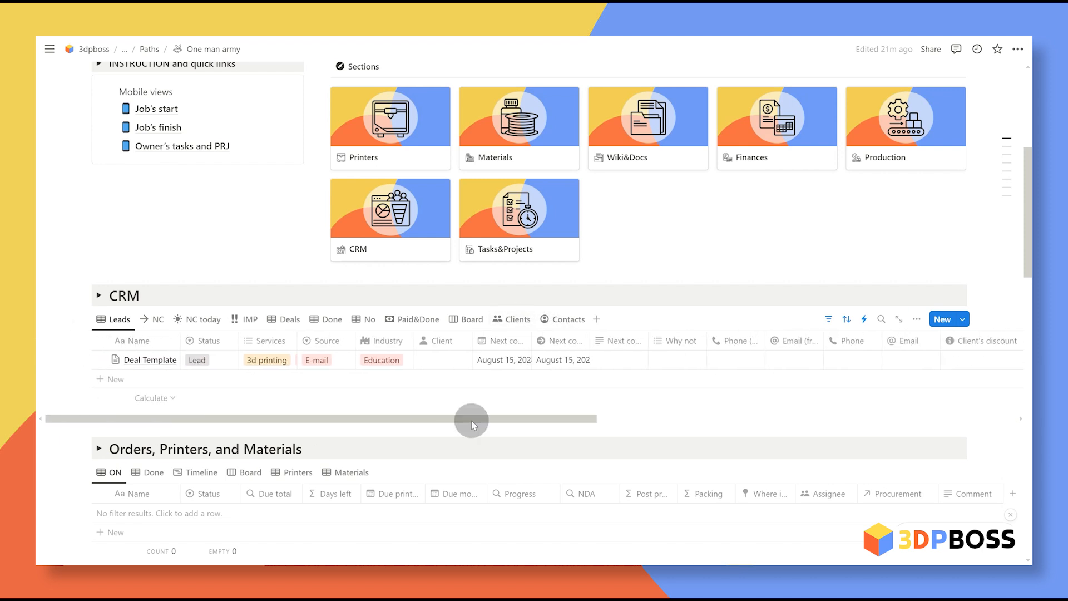
pyautogui.click(209, 361)
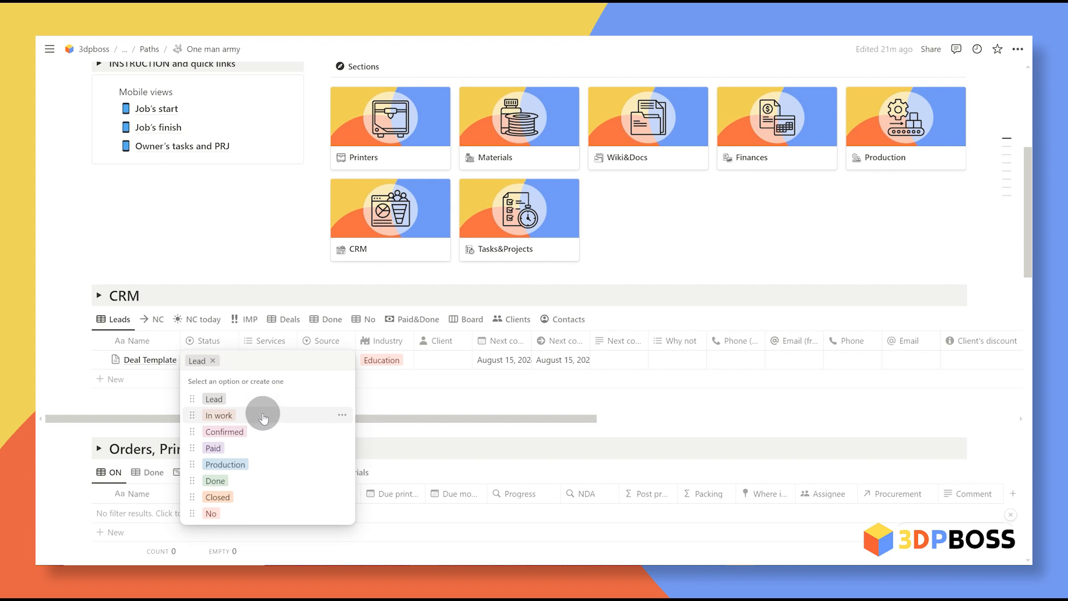
pyautogui.click(264, 416)
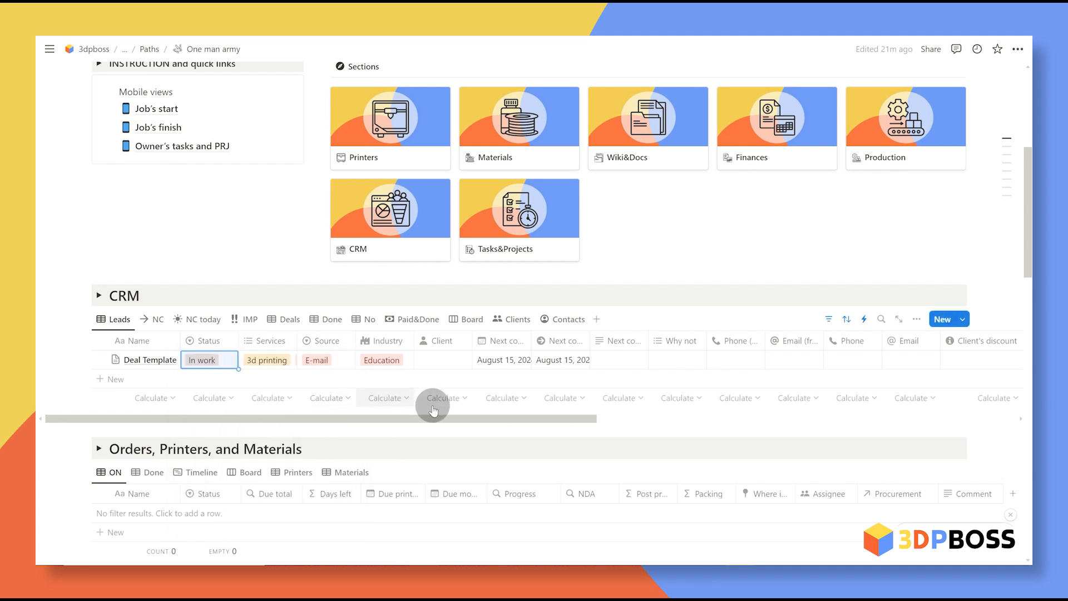
pyautogui.click(618, 363)
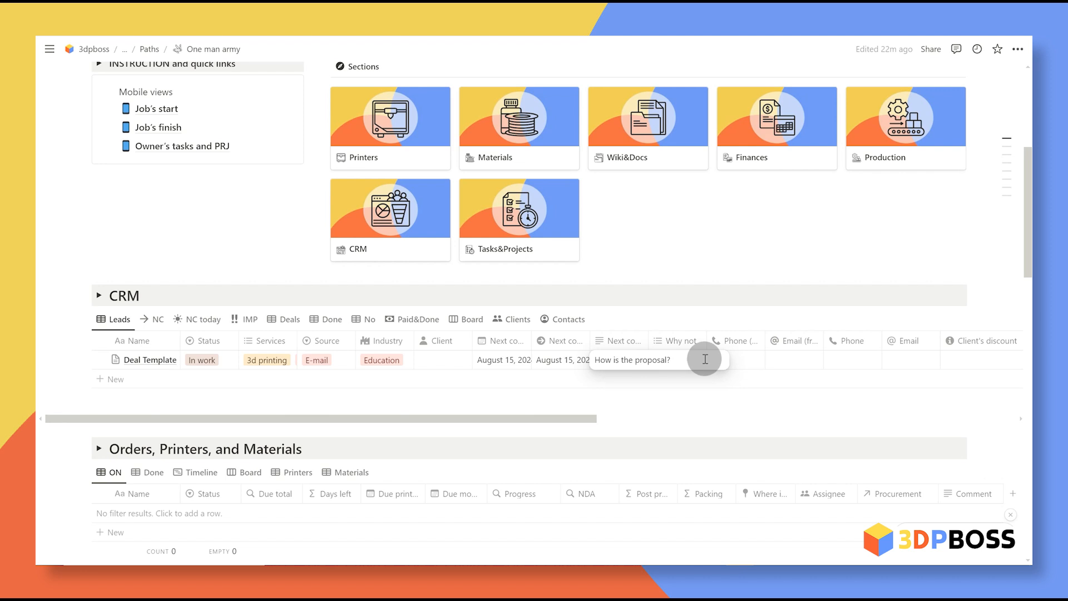
pyautogui.click(502, 360)
pyautogui.click(569, 143)
pyautogui.click(572, 370)
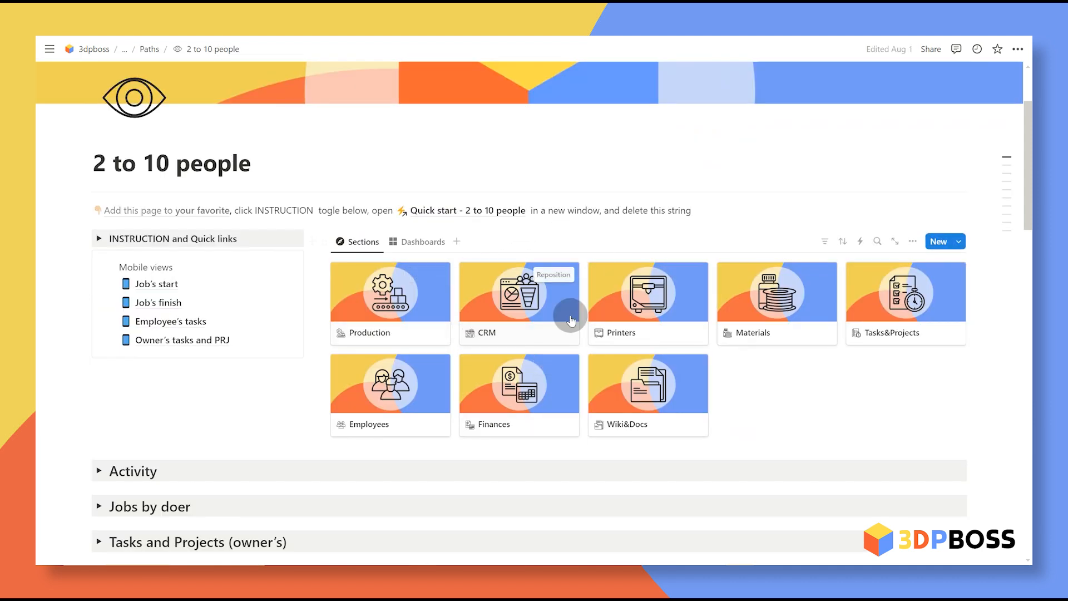
# Step: After checking the CRM page, clear the lead's IMP flag and show the CRM table's NC view
pyautogui.click(506, 308)
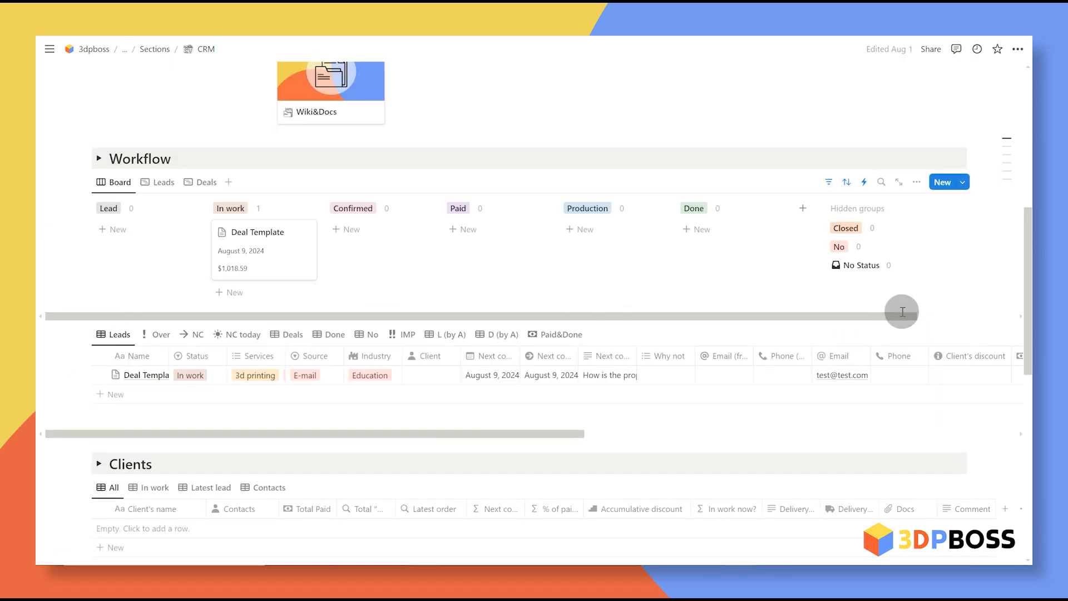
pyautogui.hscroll(10, 672, 376)
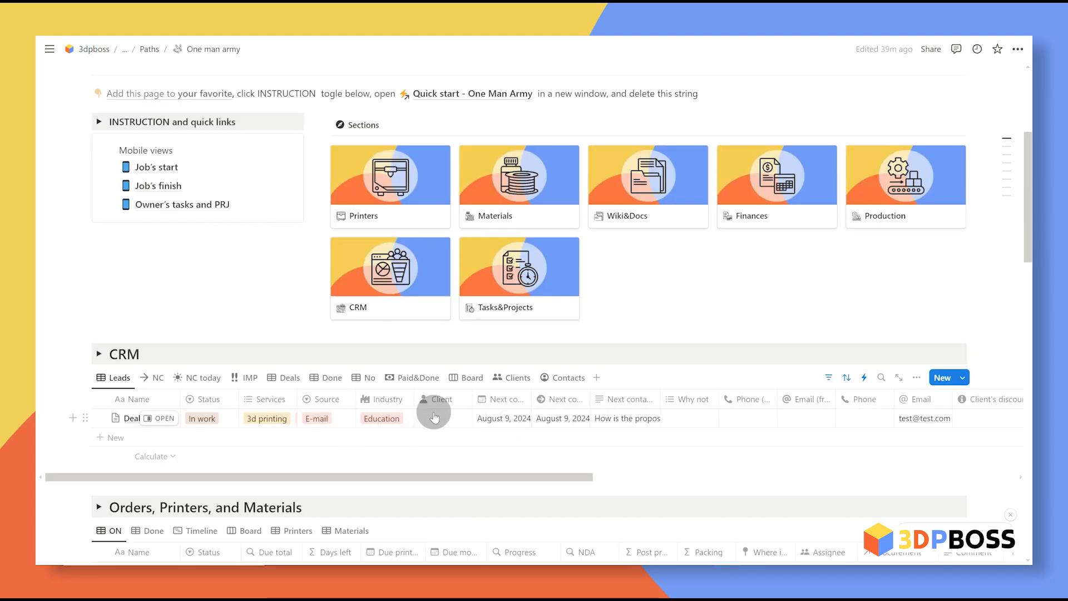
pyautogui.hscroll(10, 483, 421)
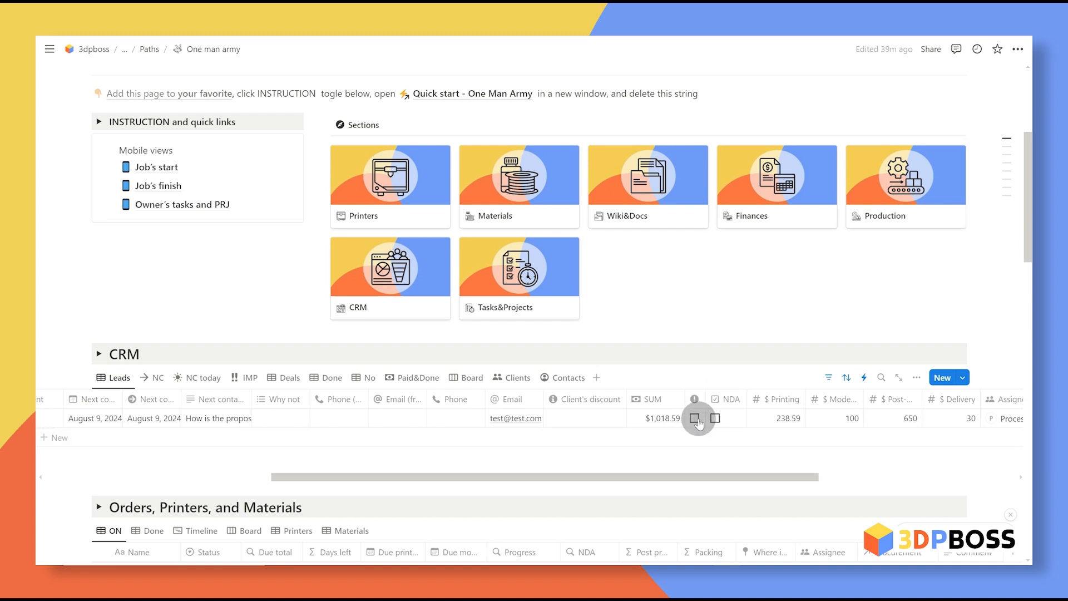
pyautogui.hscroll(-10, 690, 423)
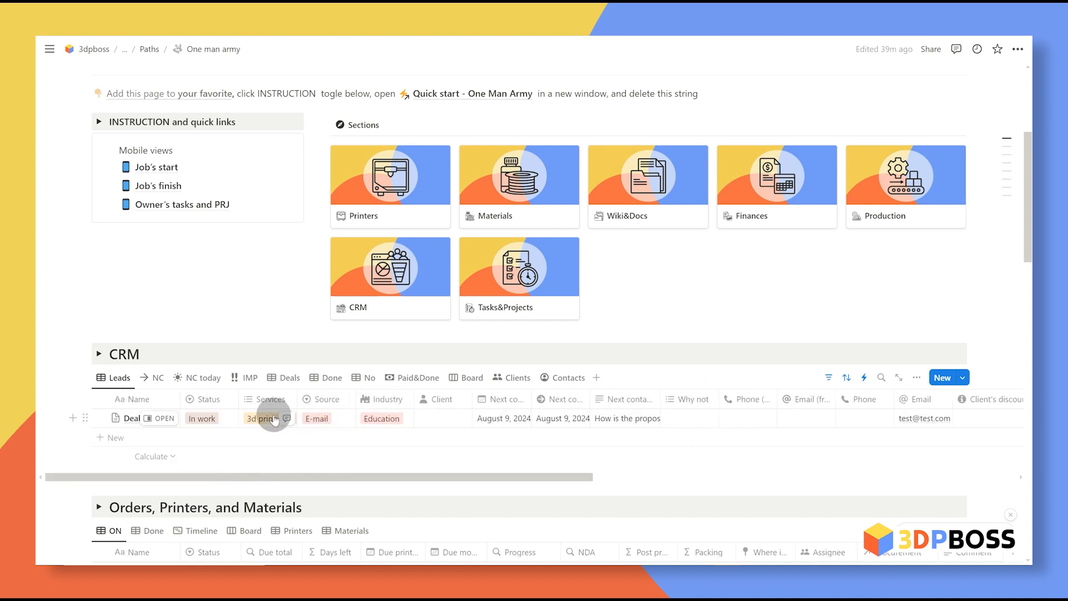
pyautogui.click(246, 377)
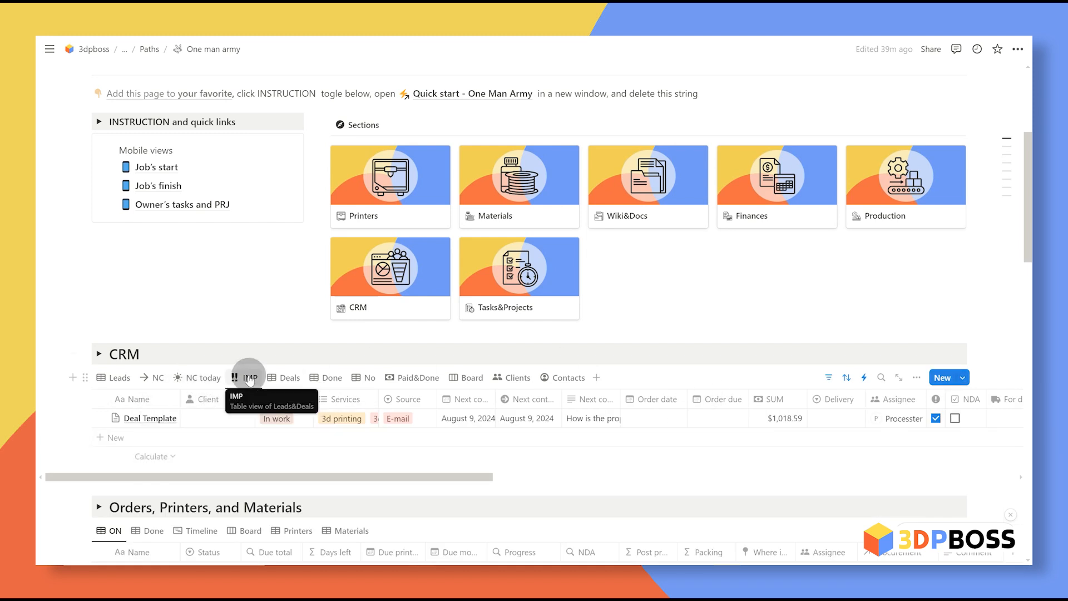
pyautogui.click(935, 419)
pyautogui.click(156, 378)
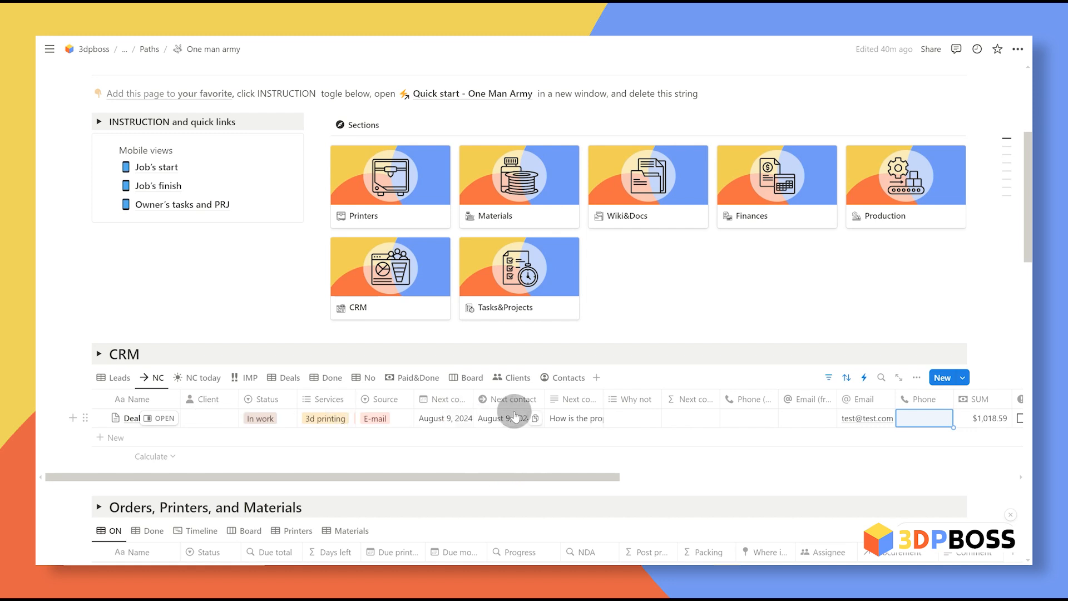
# Step: Move the Deal Template's next-contact date to August 8, 2024 and switch to the NC today view
pyautogui.click(437, 424)
pyautogui.click(492, 201)
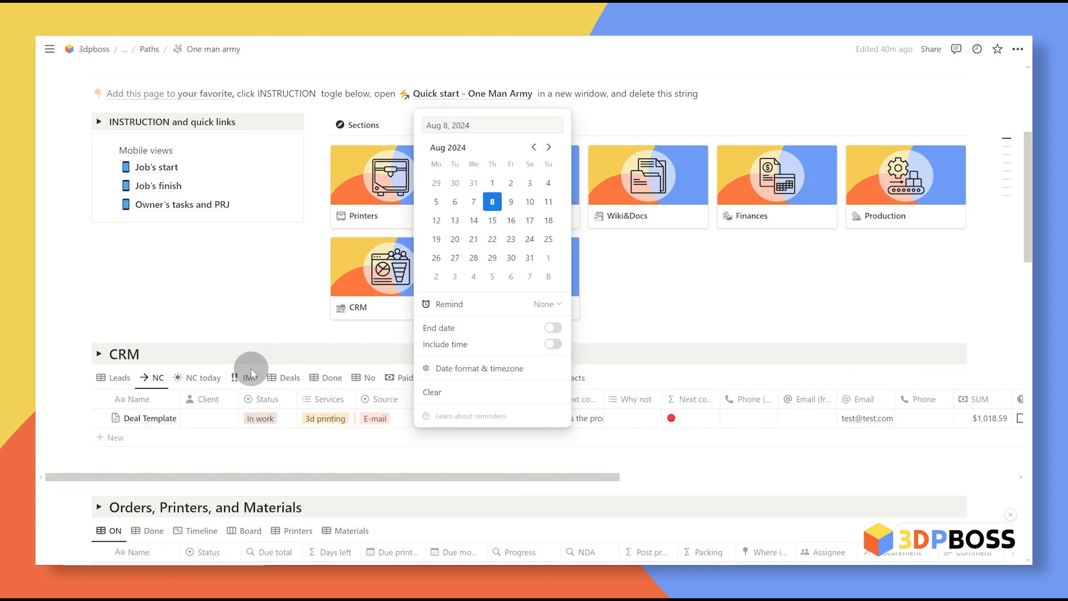
pyautogui.click(201, 381)
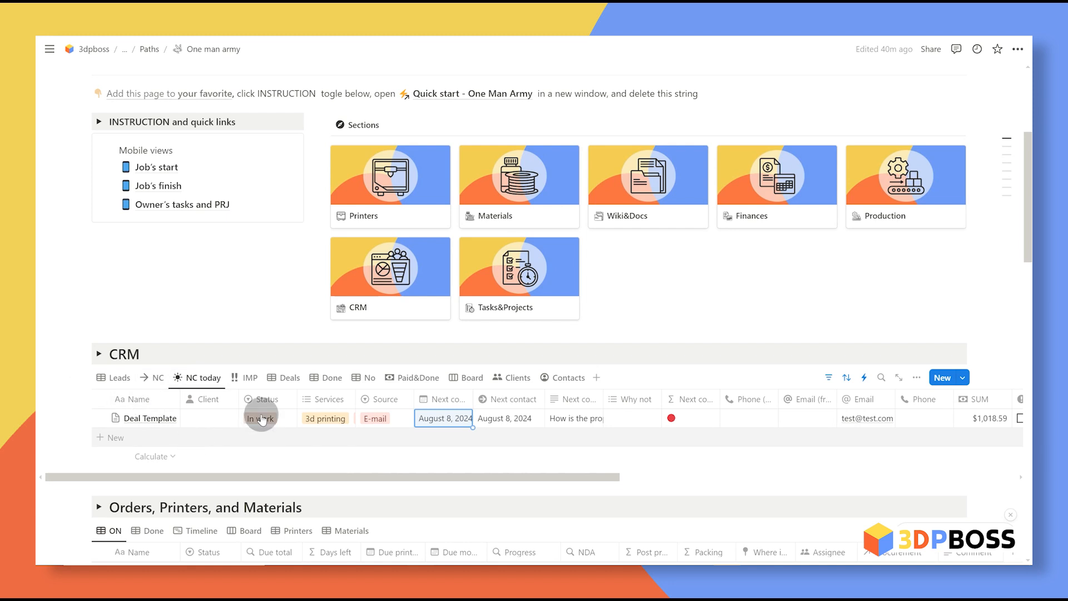
pyautogui.click(691, 426)
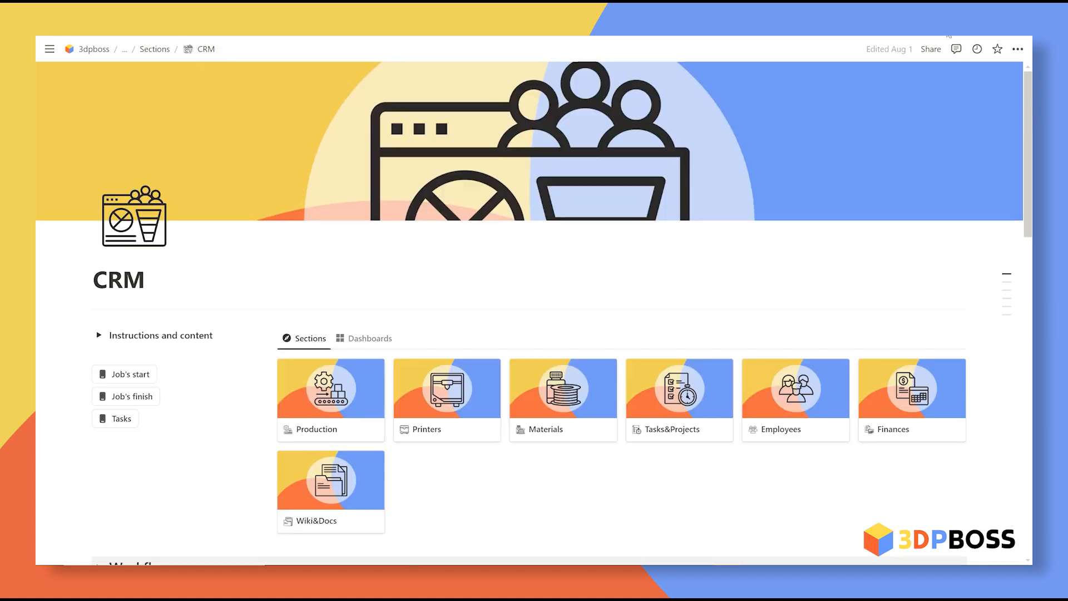
# Step: Switch the CRM leads table to the Over view, then the NC view, scanning its columns
pyautogui.scroll(-6, 679, 257)
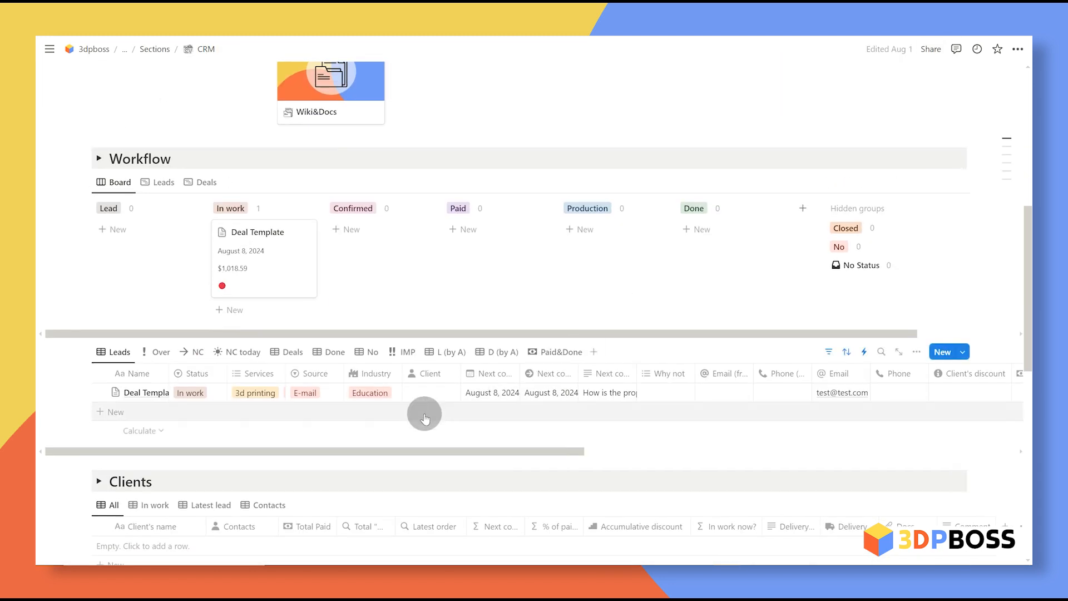
pyautogui.click(160, 352)
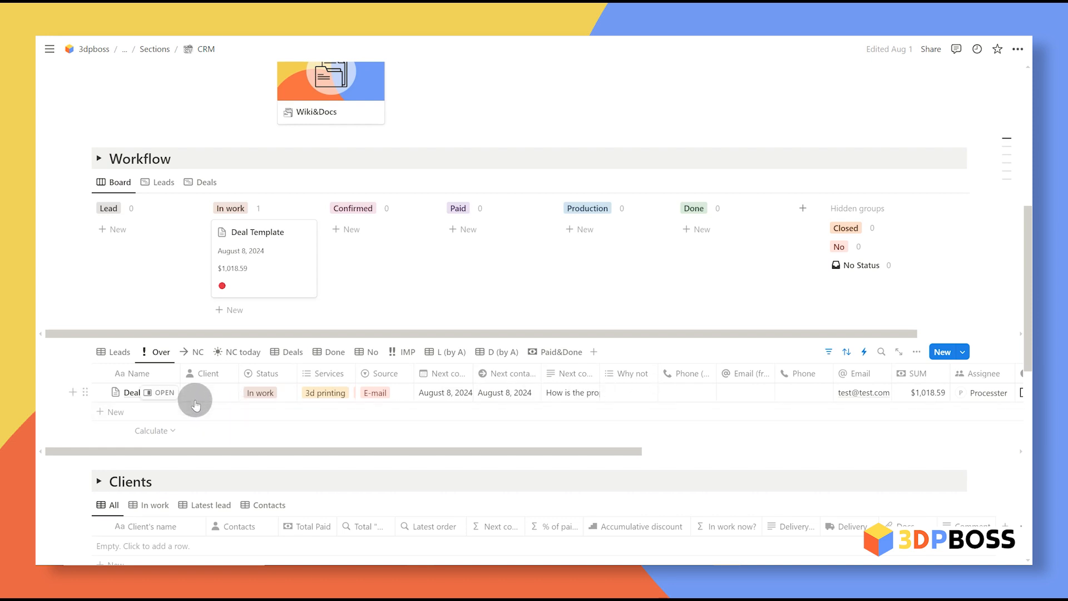
pyautogui.click(192, 352)
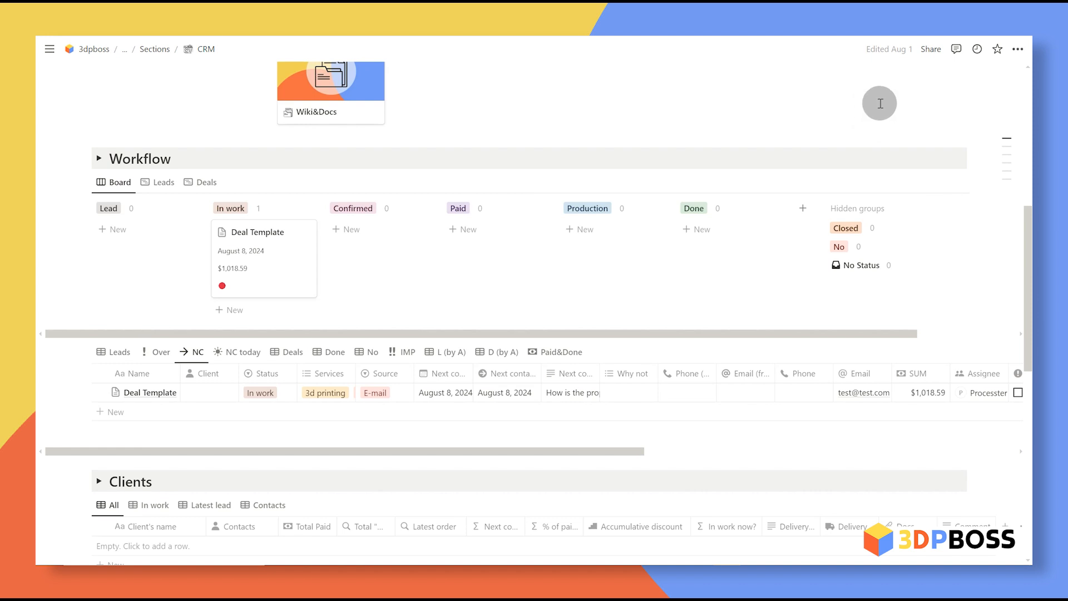
pyautogui.hscroll(5, 567, 401)
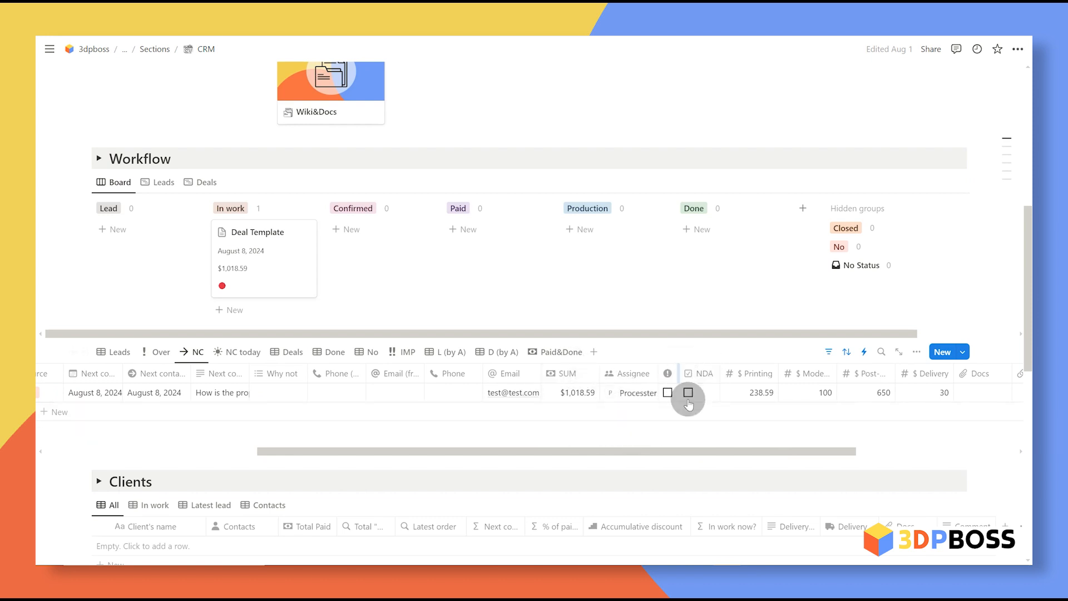
pyautogui.hscroll(-6, 417, 399)
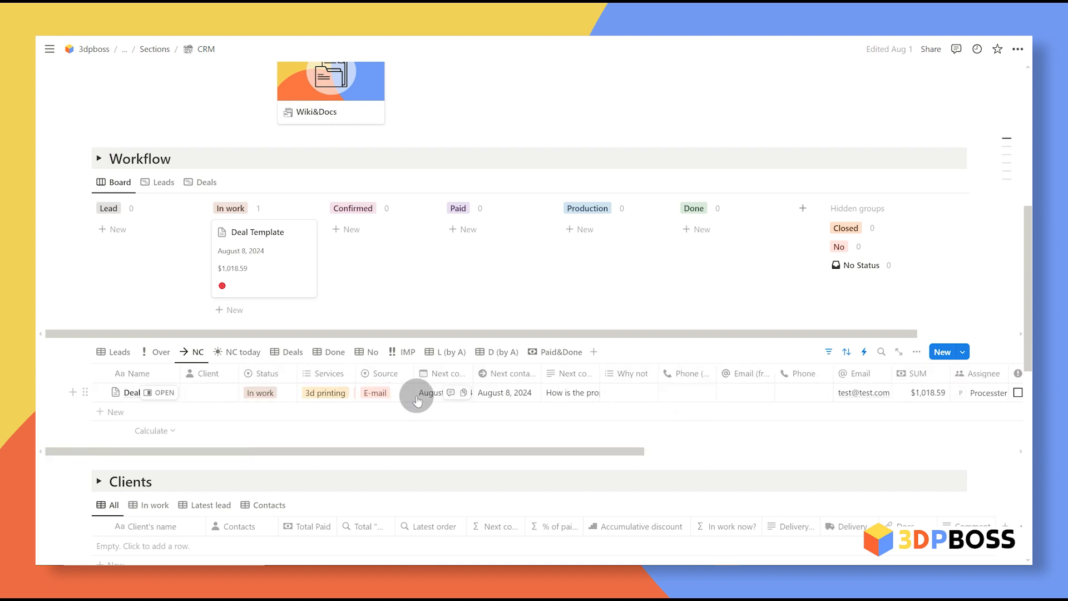
# Step: Set the Deal Template's status to Confirmed and drag its card into the Paid column
pyautogui.click(273, 400)
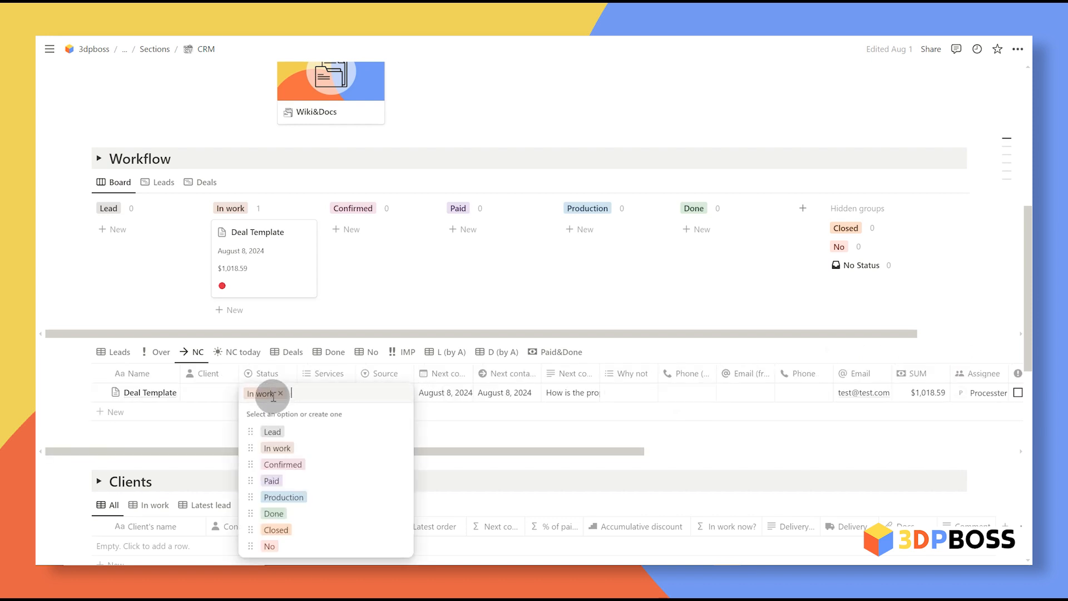
pyautogui.click(282, 464)
pyautogui.moveTo(375, 267)
pyautogui.mouseDown()
pyautogui.moveTo(273, 264)
pyautogui.moveTo(391, 273)
pyautogui.mouseUp()
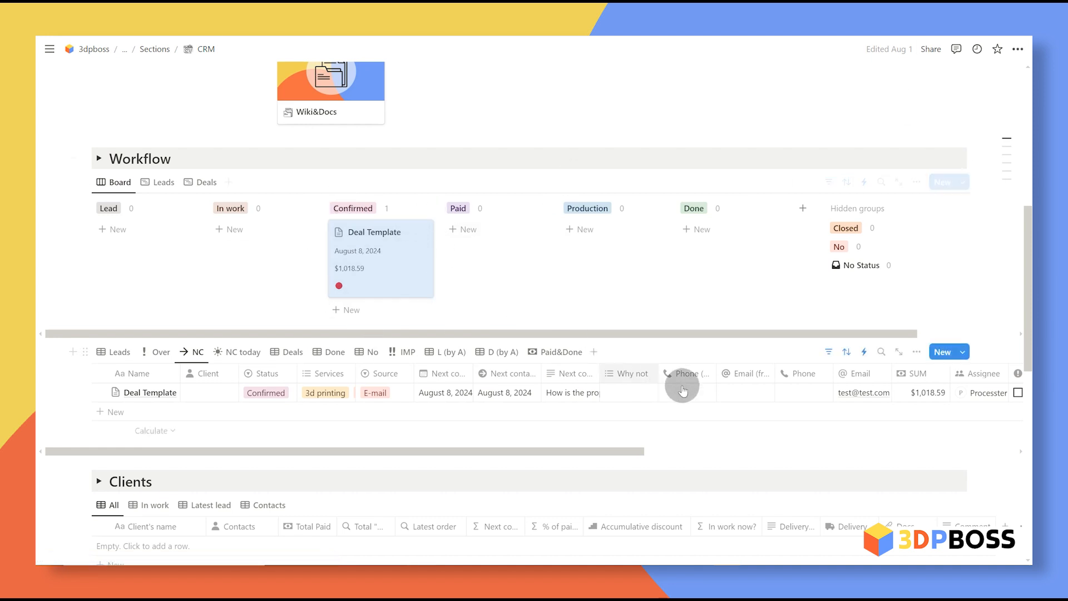
pyautogui.hscroll(10, 707, 390)
pyautogui.hscroll(2, 728, 406)
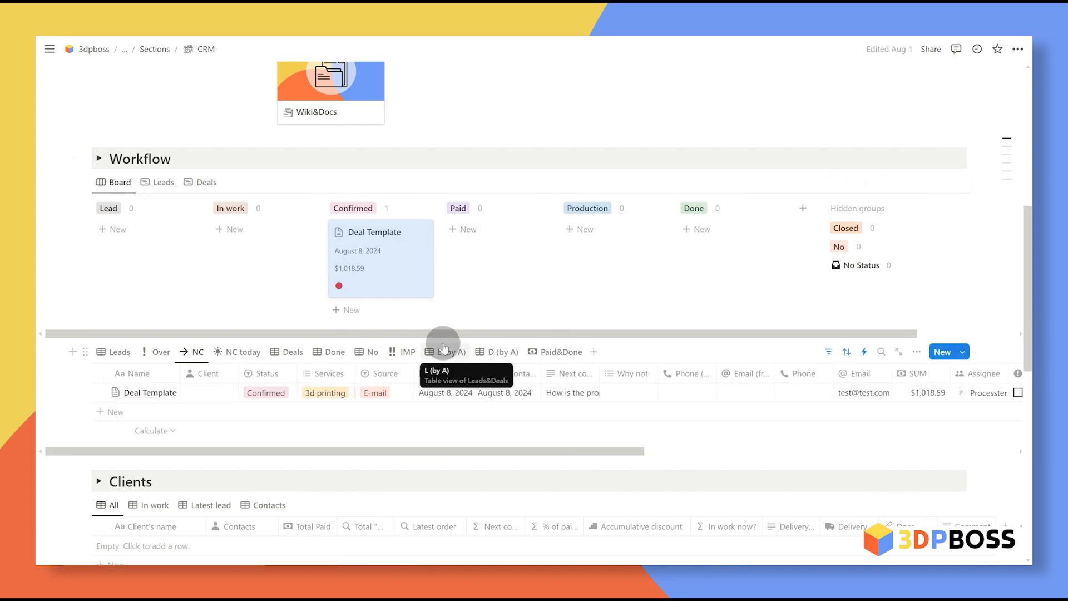
pyautogui.moveTo(425, 272); pyautogui.dragTo(524, 270)
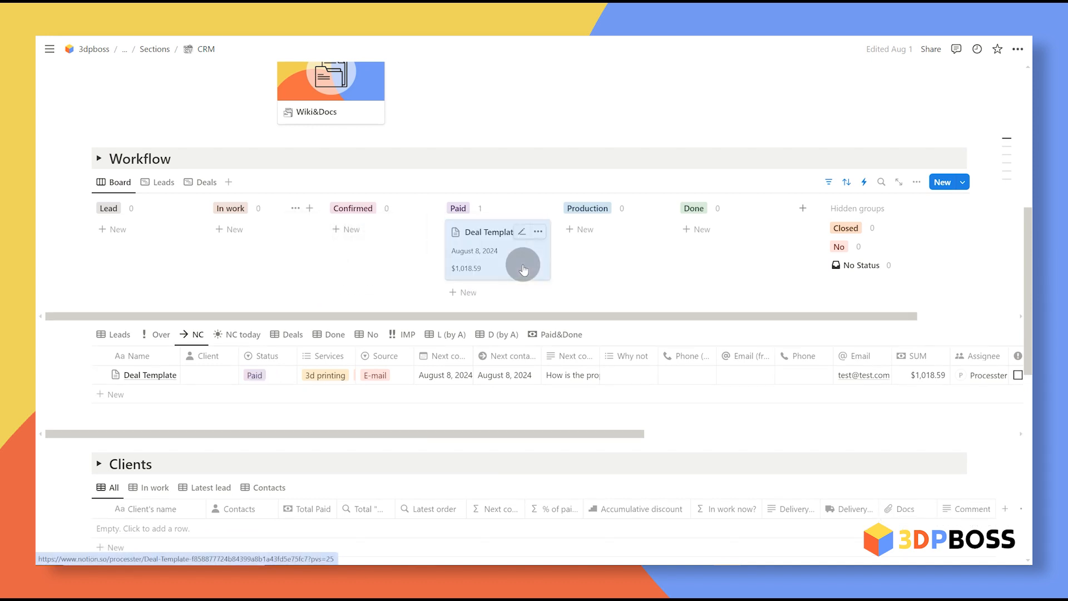
pyautogui.click(291, 335)
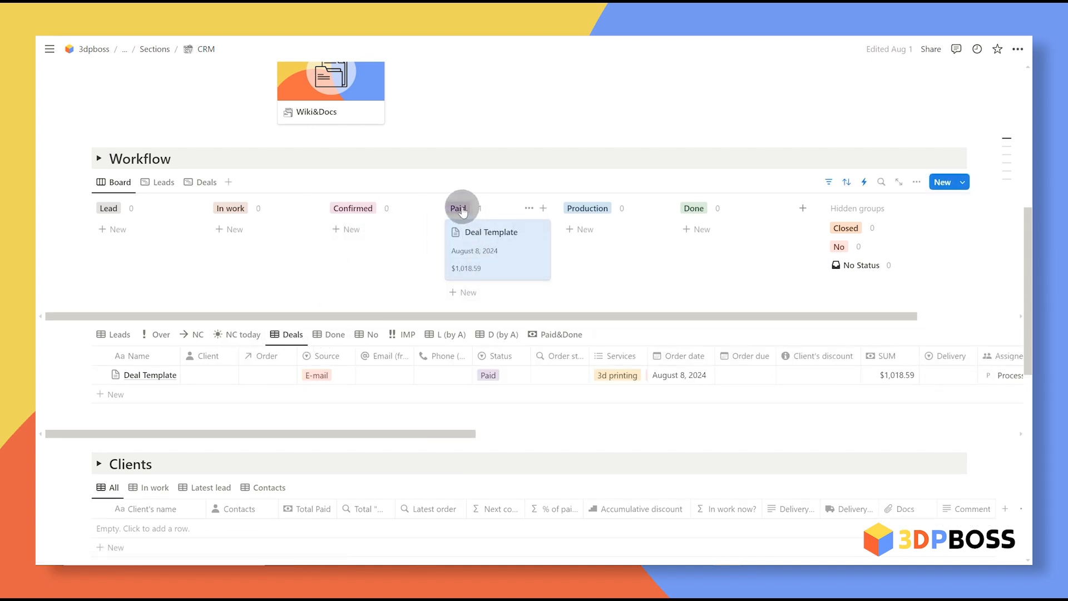
pyautogui.click(109, 334)
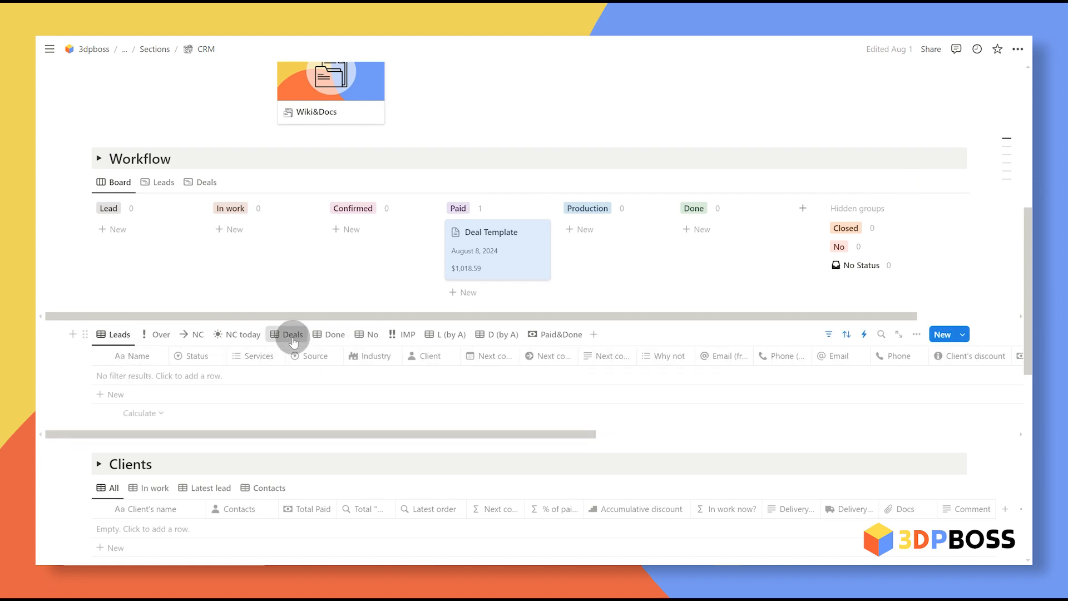
# Step: Link the deal to Order Template and create New Client LLC as its client
pyautogui.click(291, 334)
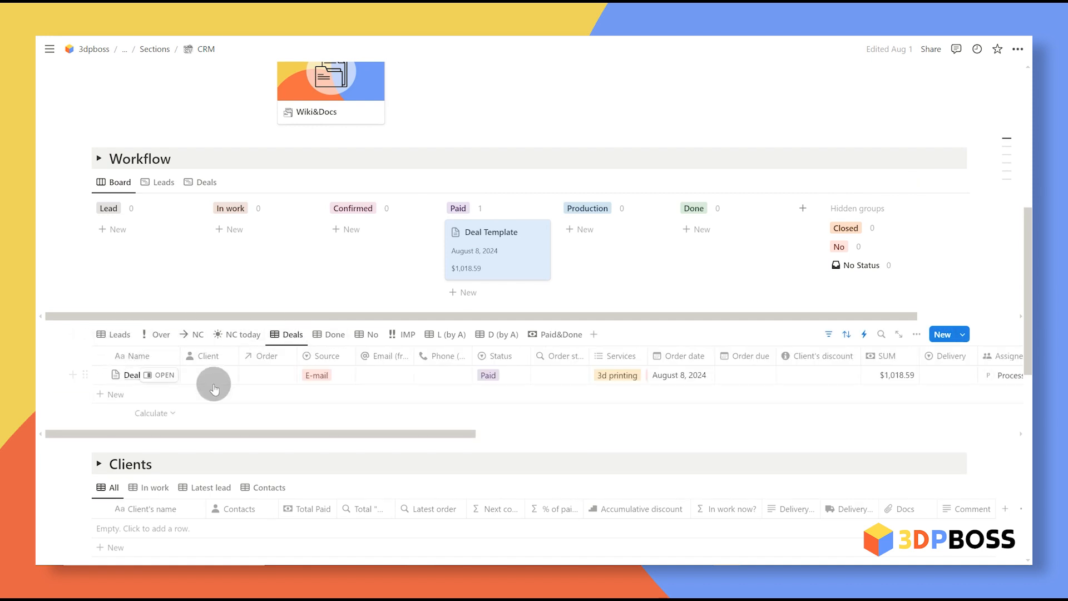
pyautogui.scroll(-5, 489, 267)
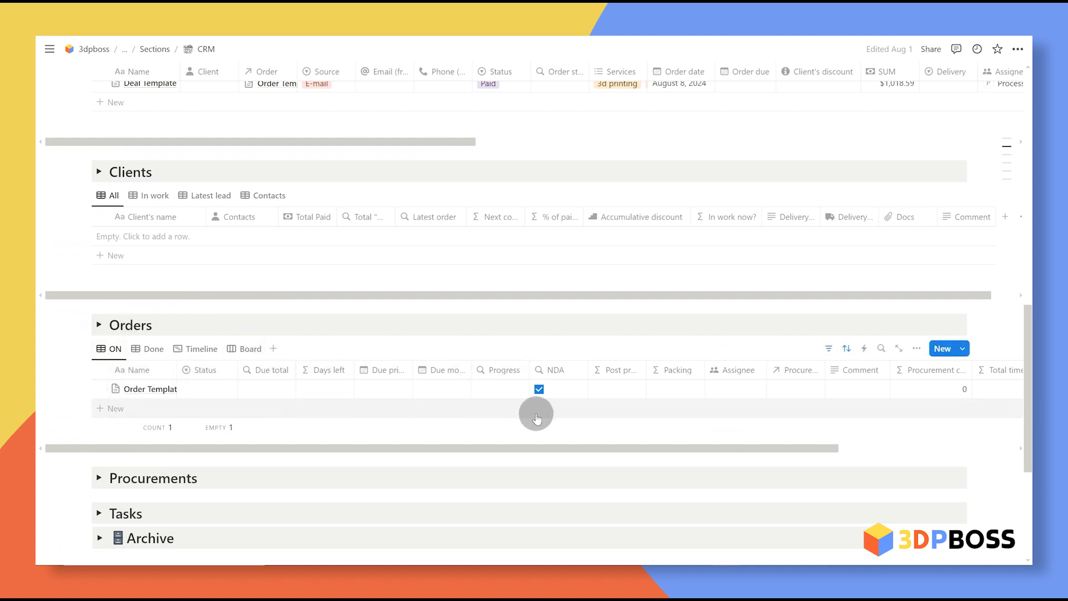
pyautogui.scroll(4, 267, 318)
pyautogui.click(265, 317)
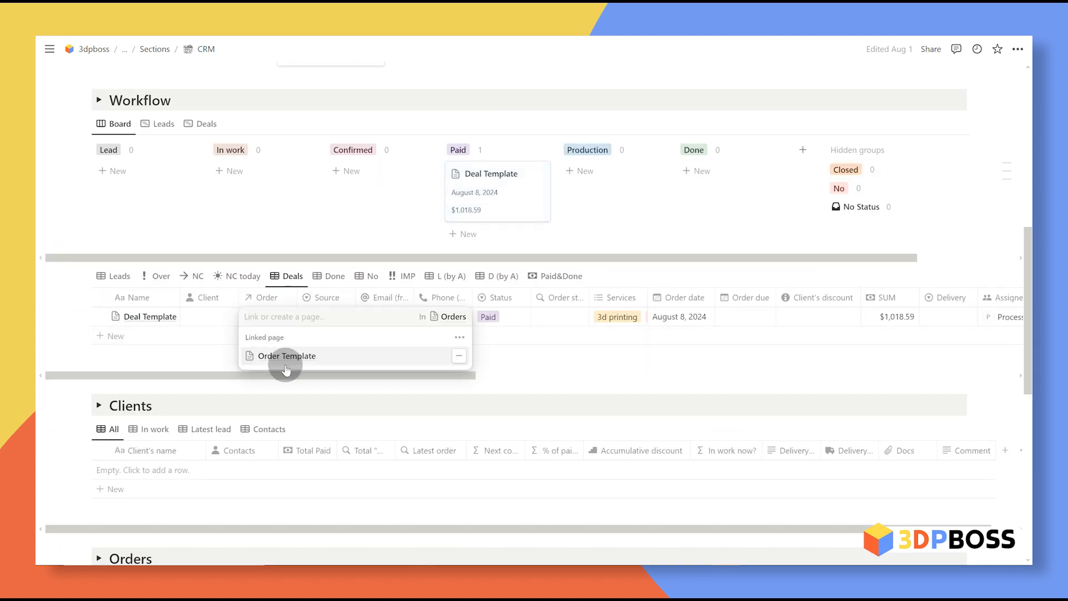
pyautogui.press('Escape')
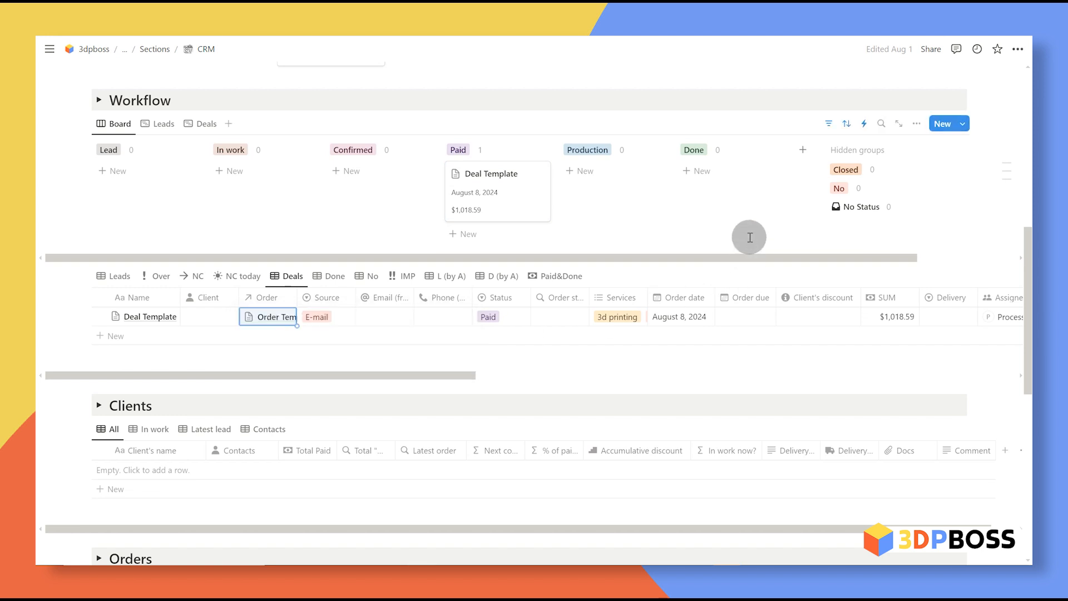
pyautogui.click(214, 317)
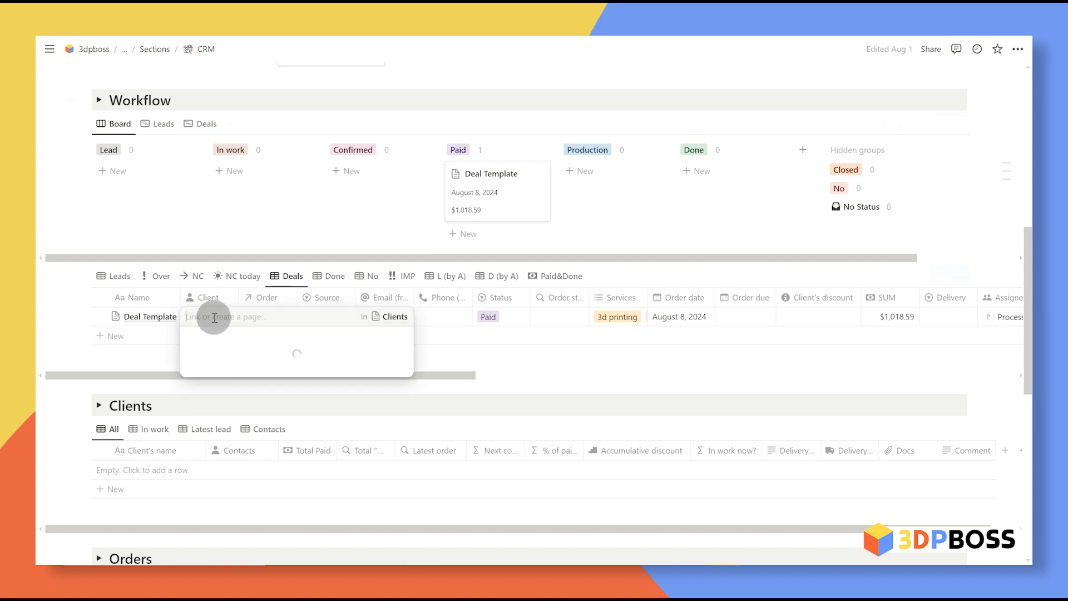
pyautogui.write('New Client LL')
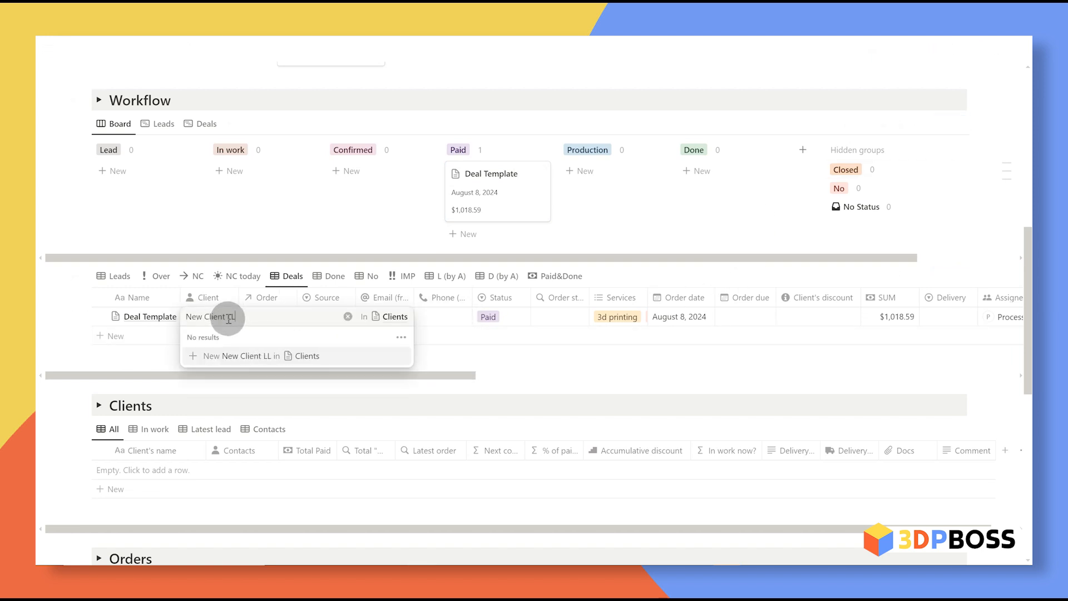
pyautogui.write('C')
pyautogui.click(212, 356)
pyautogui.click(279, 358)
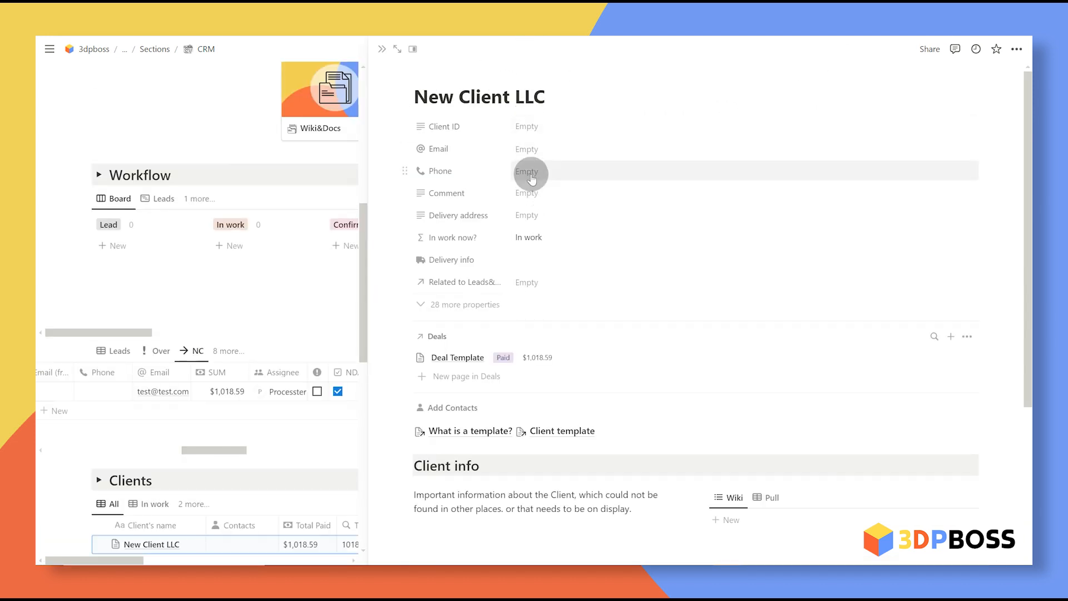
# Step: Add a new contact to New Client LLC with e-mail and phone number, ticked as main contact
pyautogui.click(460, 410)
pyautogui.write('Name Surname')
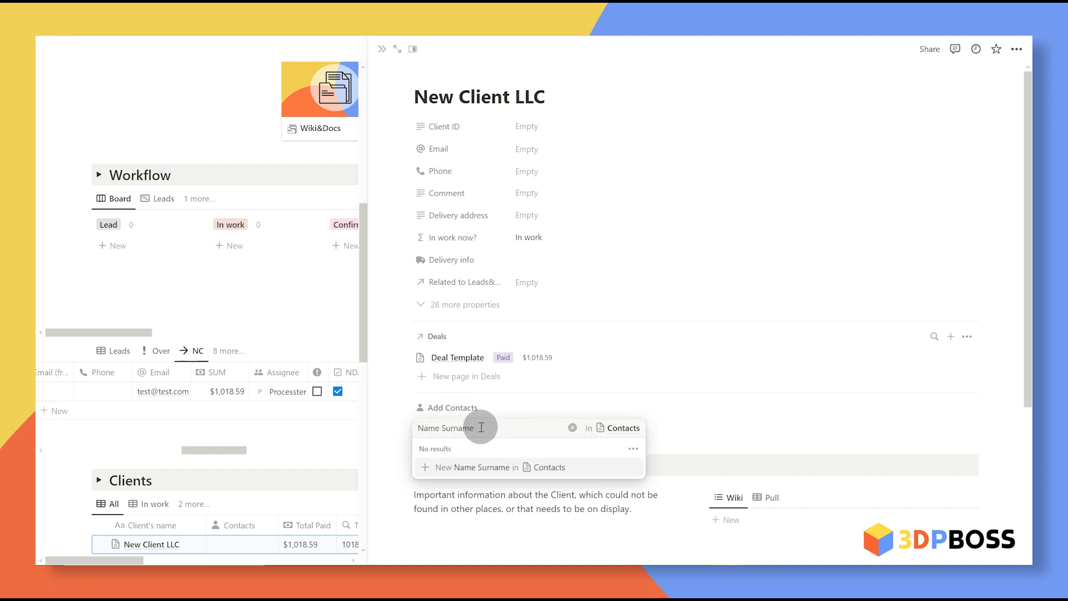
pyautogui.click(498, 467)
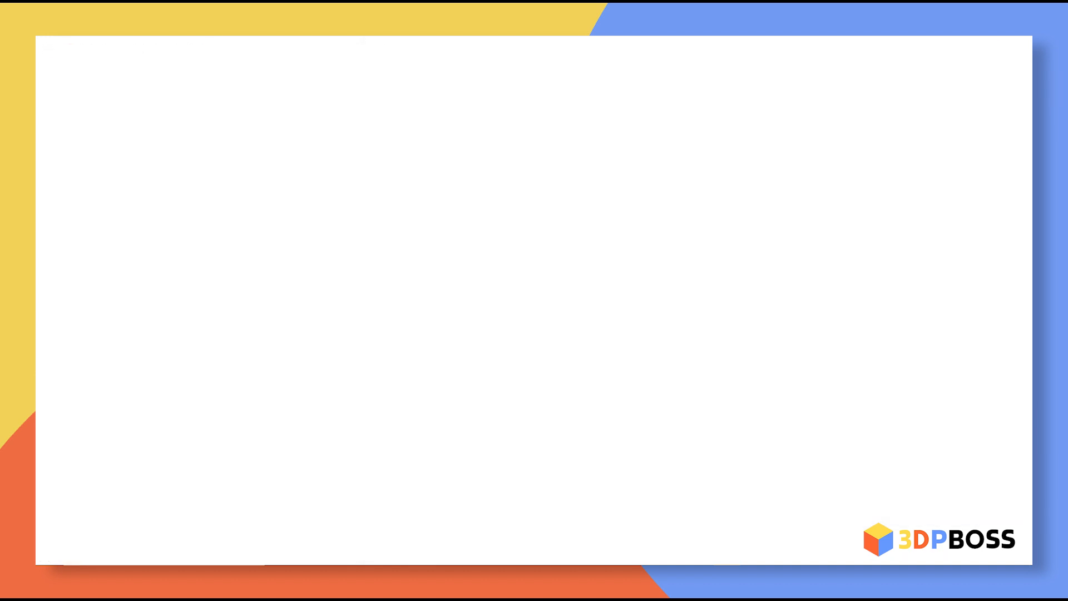
pyautogui.click(563, 191)
pyautogui.hotkey('ctrl', 'v')
pyautogui.click(472, 217)
pyautogui.write('+12345678992')
pyautogui.press('Return')
pyautogui.click(430, 266)
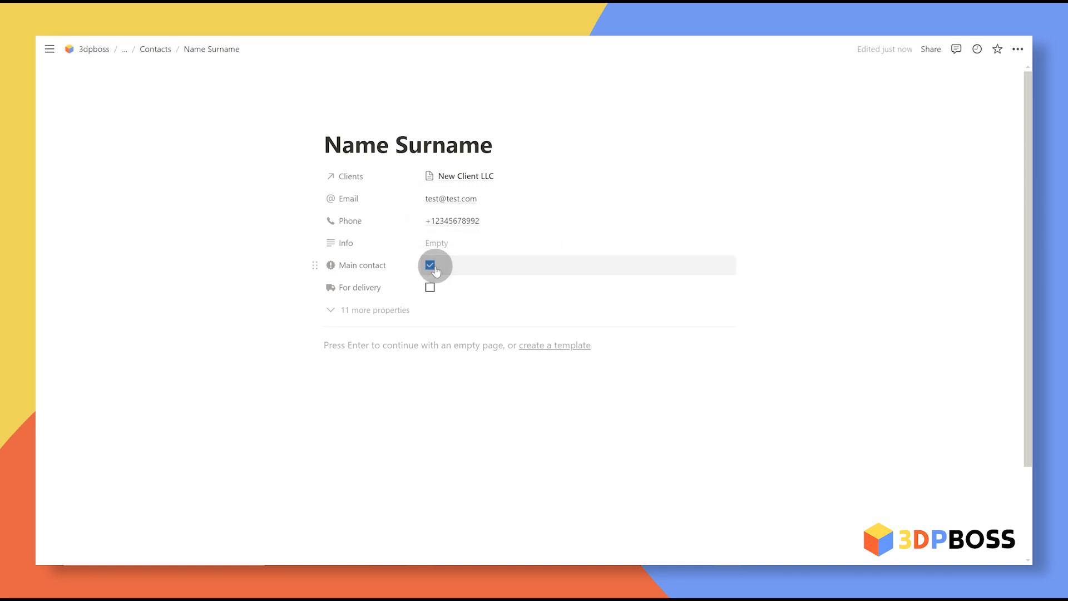
# Step: Tick For delivery on the contact and leave its Info field empty
pyautogui.click(430, 287)
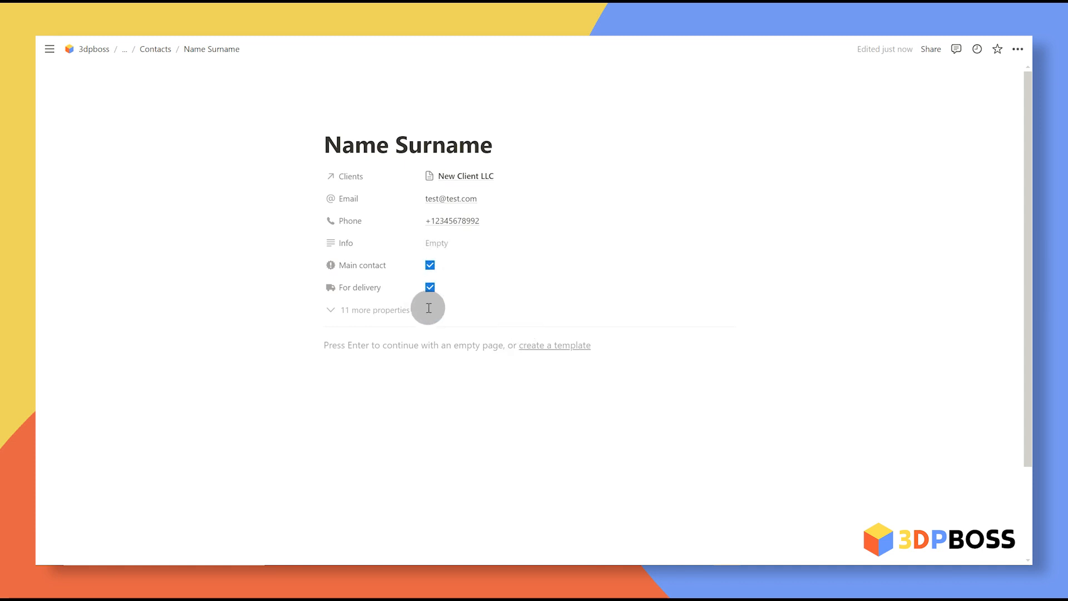
pyautogui.click(456, 240)
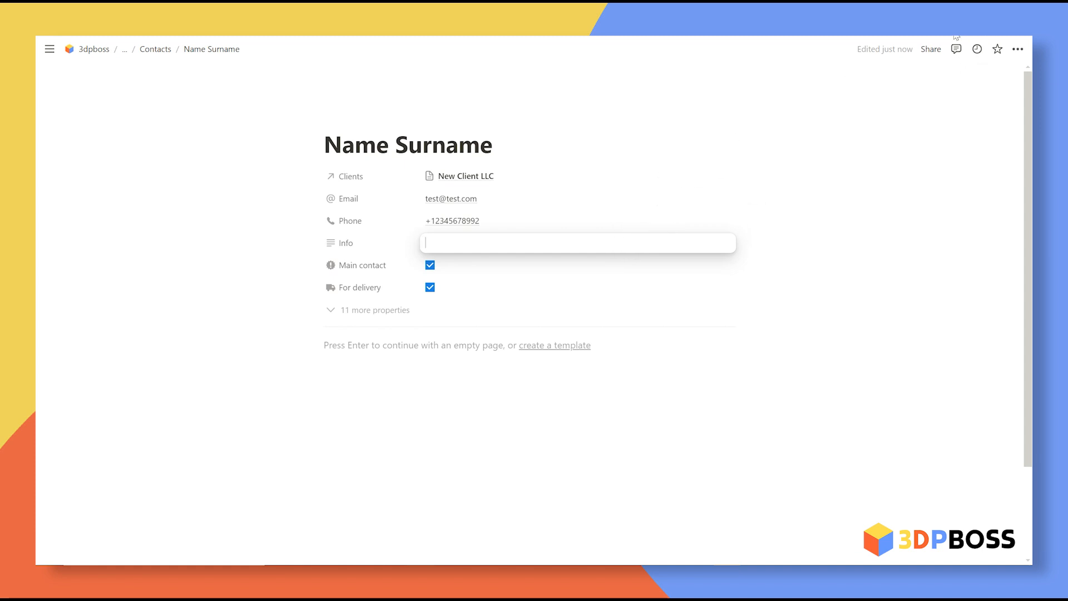
pyautogui.click(696, 118)
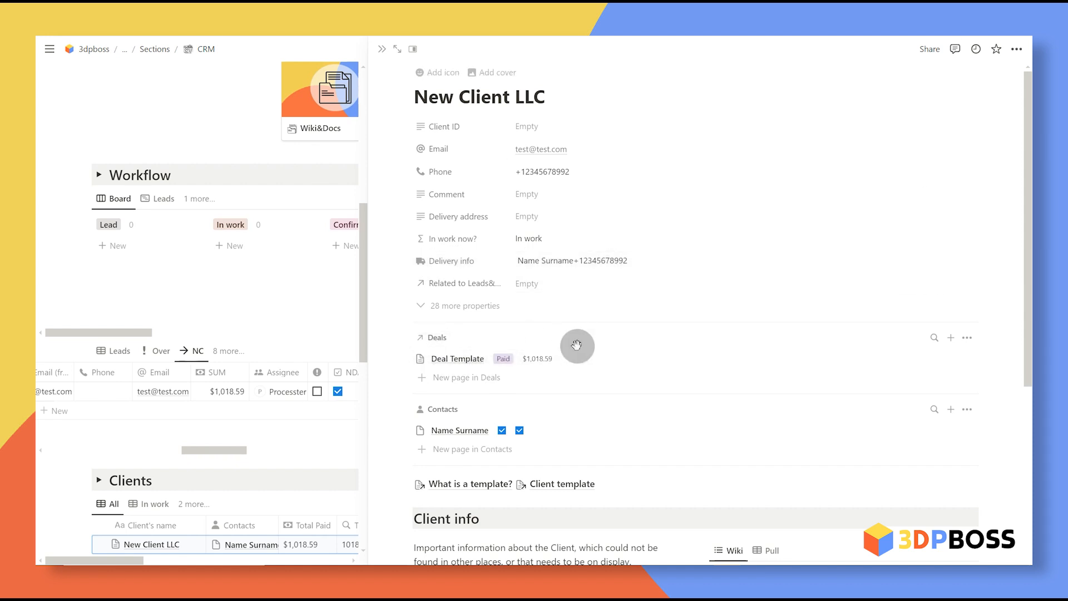
pyautogui.scroll(-5, 646, 334)
pyautogui.scroll(-1, 655, 318)
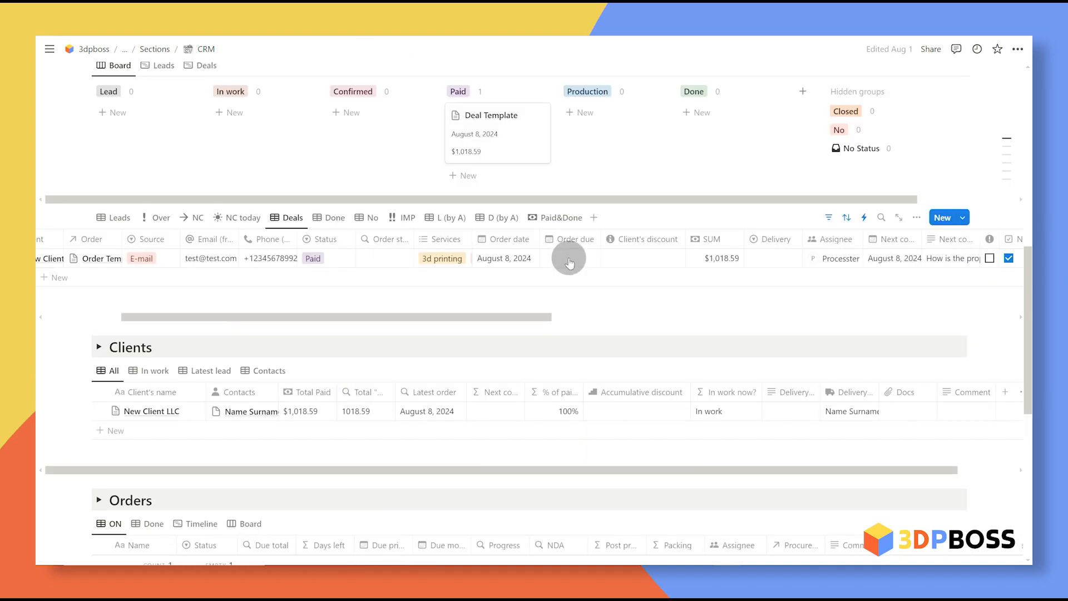
pyautogui.click(569, 260)
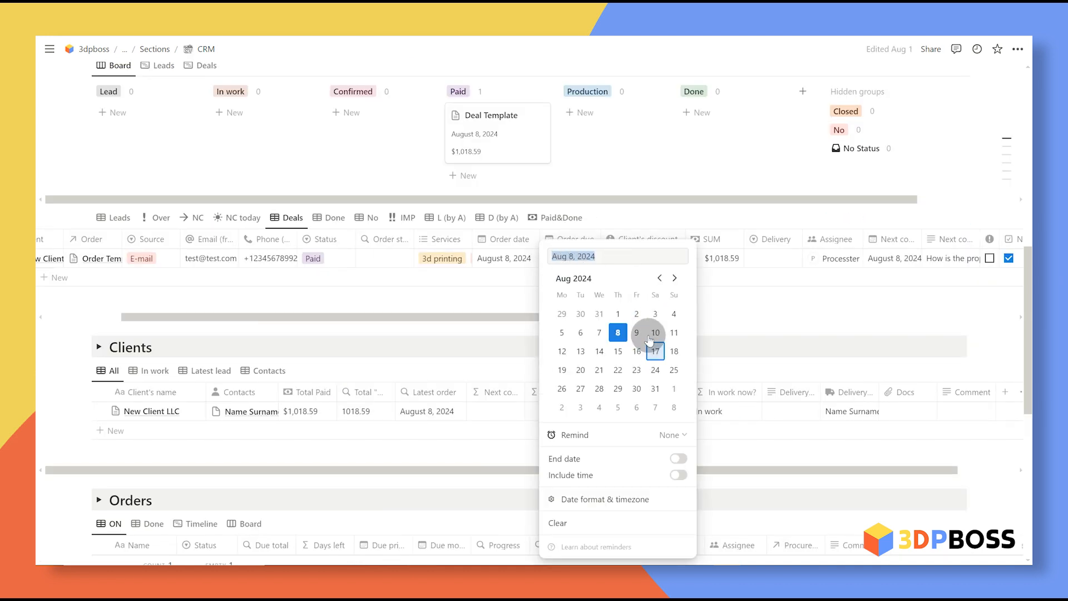
pyautogui.click(619, 351)
pyautogui.click(660, 210)
pyautogui.hscroll(5, 723, 278)
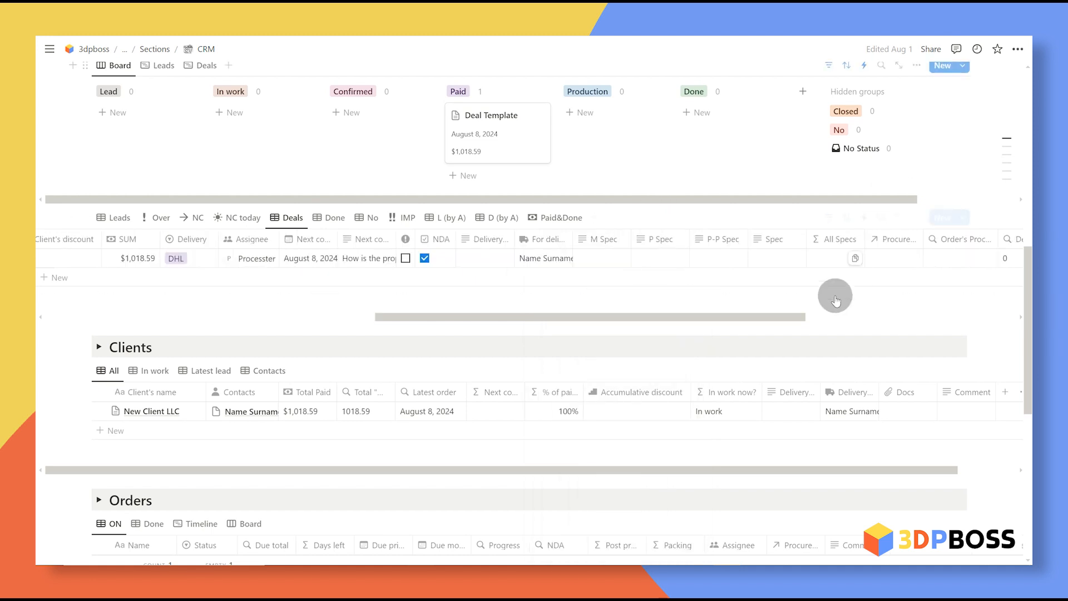
pyautogui.scroll(-2, 557, 306)
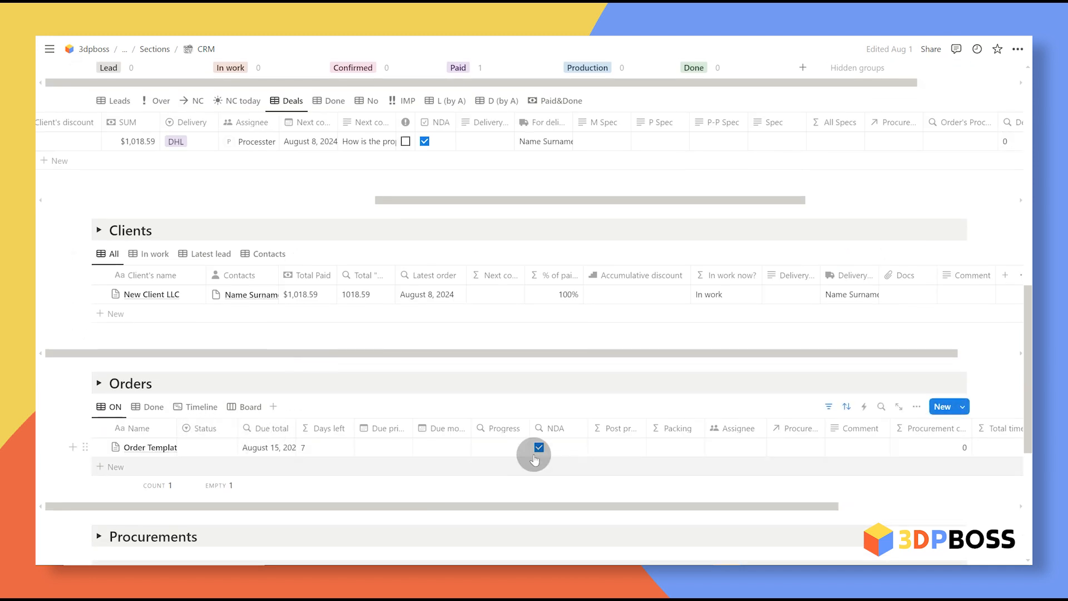
pyautogui.scroll(2, 833, 306)
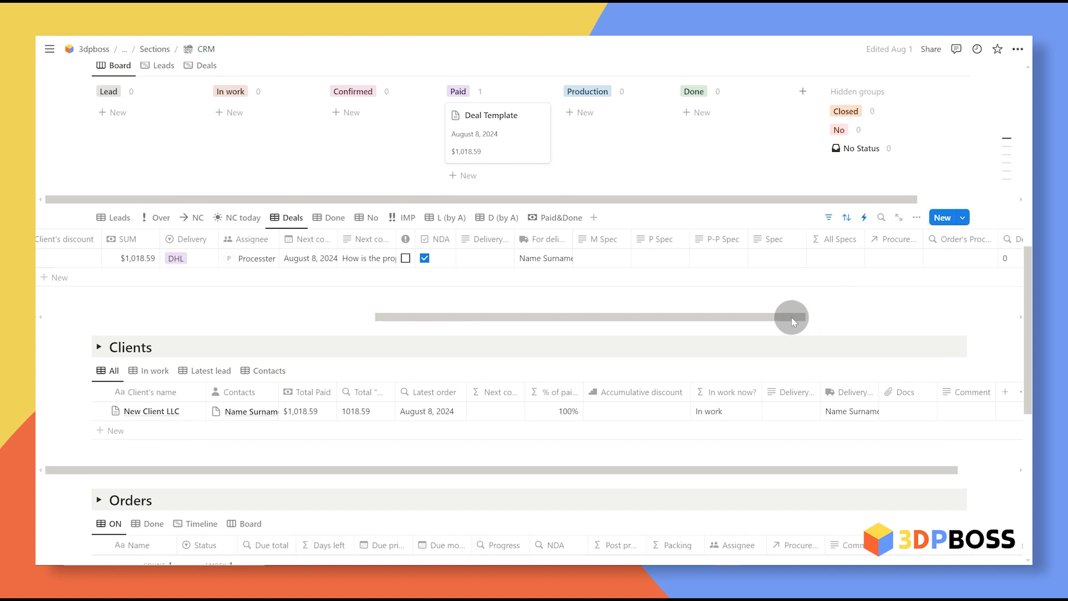
pyautogui.moveTo(792, 316); pyautogui.dragTo(807, 315)
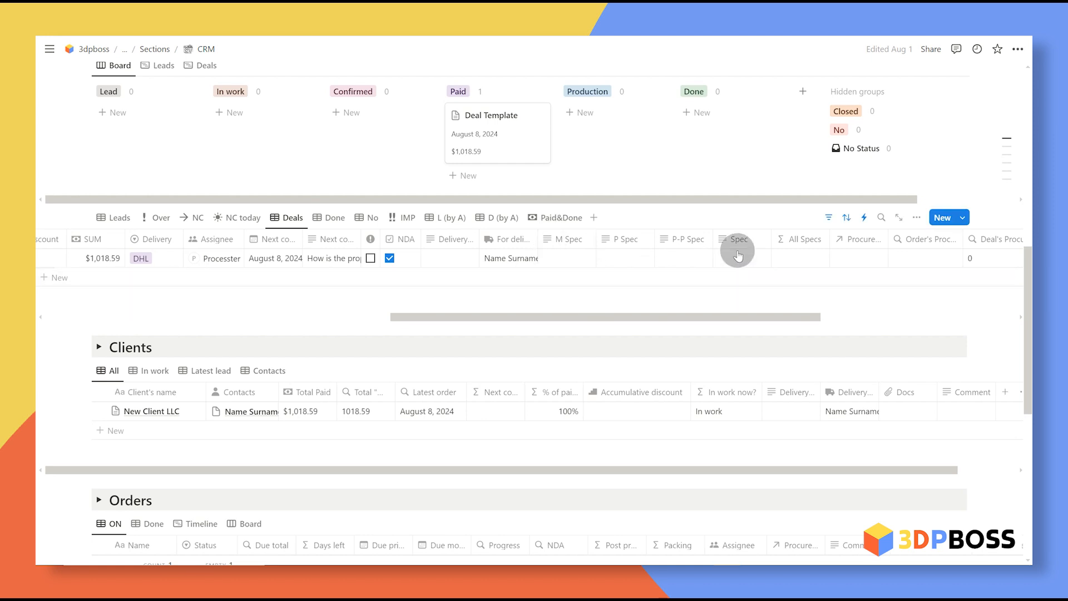
# Step: Select the deal's P Spec and P-P Spec cells and type 'dfhdfh' into Spec
pyautogui.click(637, 261)
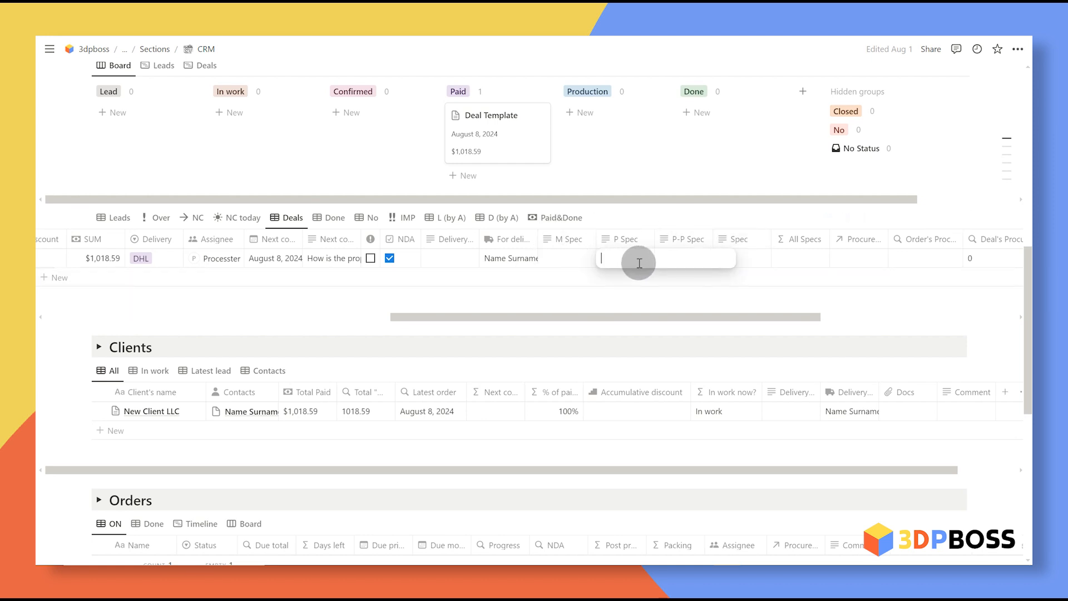
pyautogui.click(695, 260)
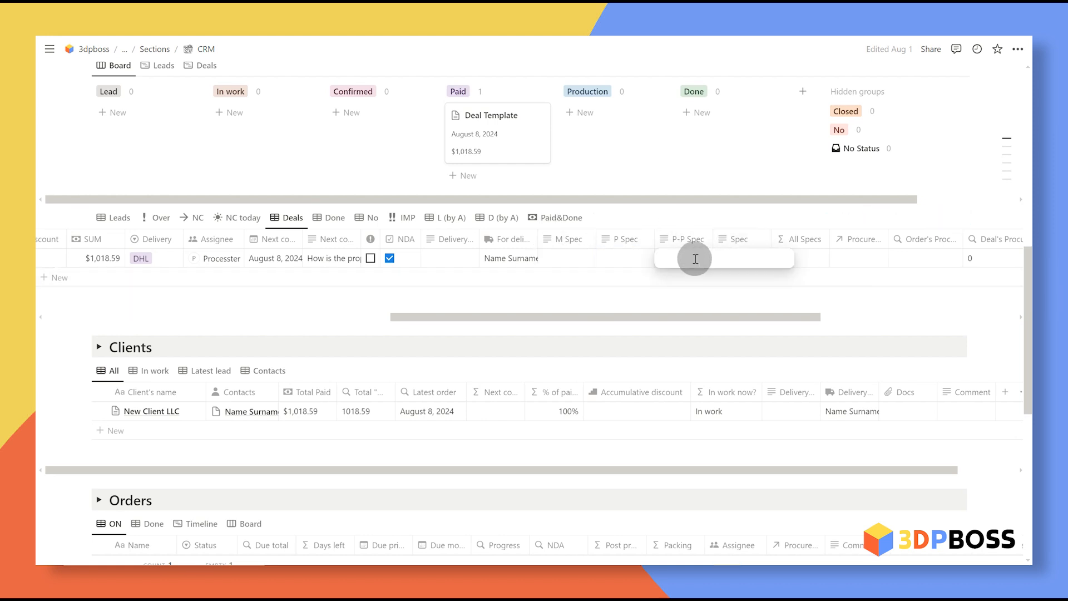
pyautogui.click(736, 257)
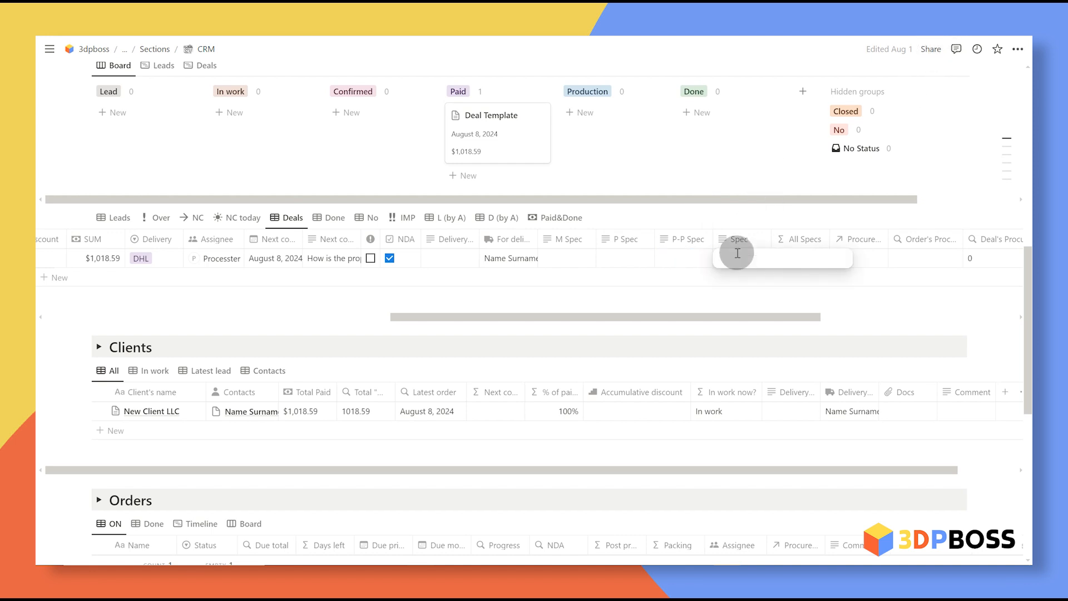
pyautogui.write('dfhdfh')
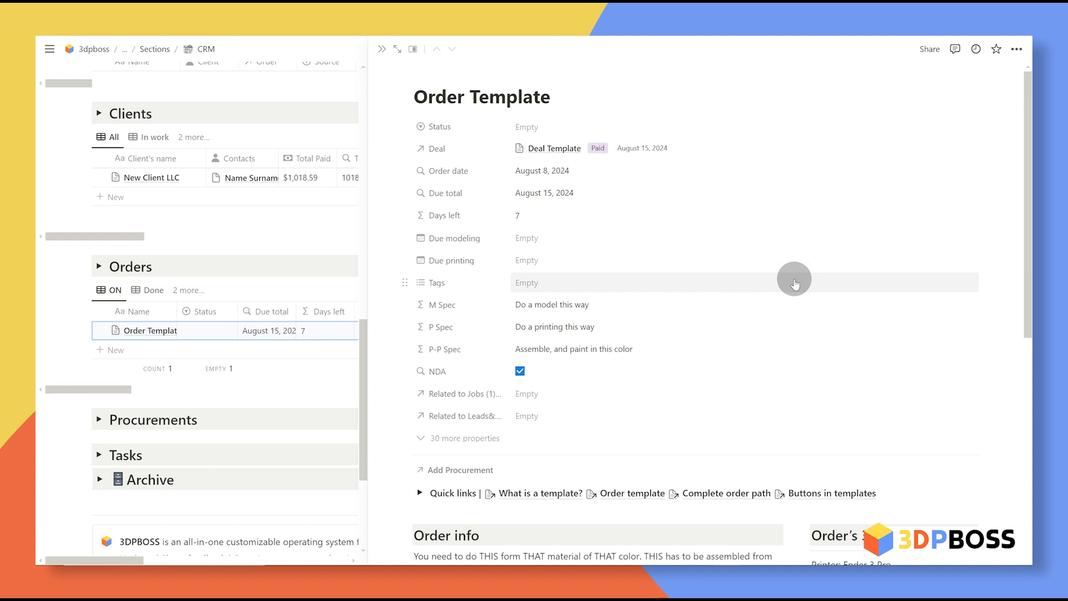
# Step: Add the Assembly, Painting and Fragile tags to the Order Template's Tags property
pyautogui.click(598, 282)
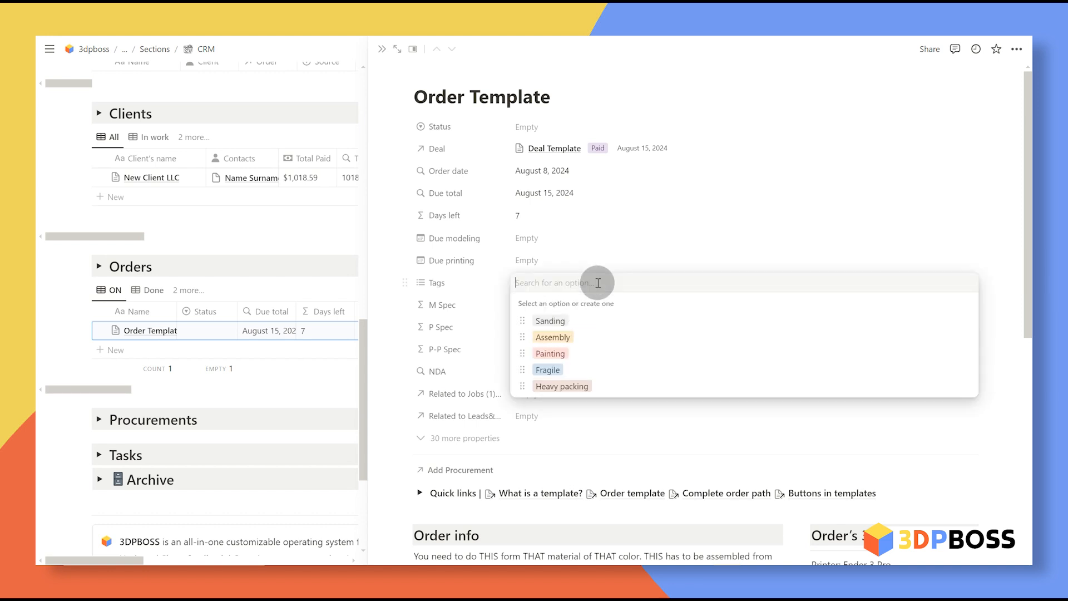
pyautogui.click(604, 336)
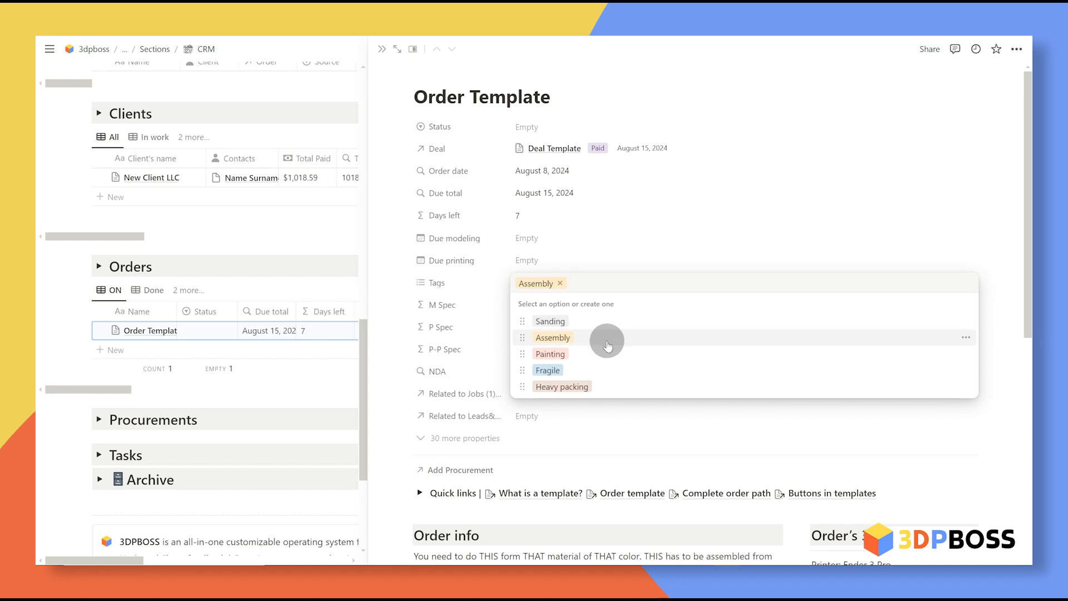
pyautogui.click(610, 352)
pyautogui.click(624, 372)
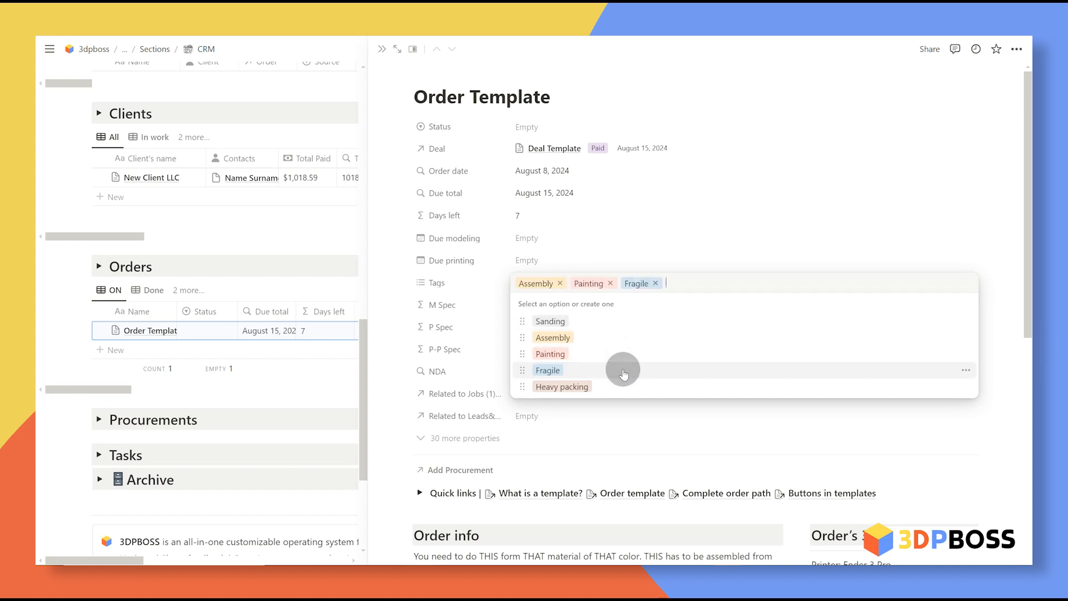
pyautogui.click(790, 241)
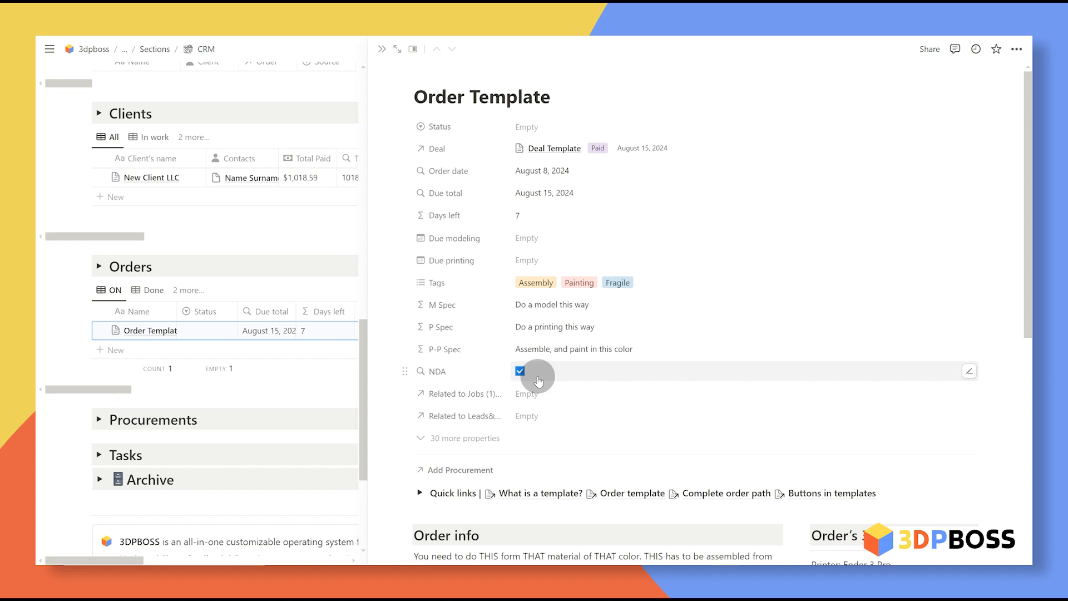
# Step: Keep the Related to Jobs property set to hide when empty
pyautogui.scroll(-2, 473, 312)
pyautogui.click(453, 282)
pyautogui.click(700, 275)
pyautogui.scroll(2, 623, 289)
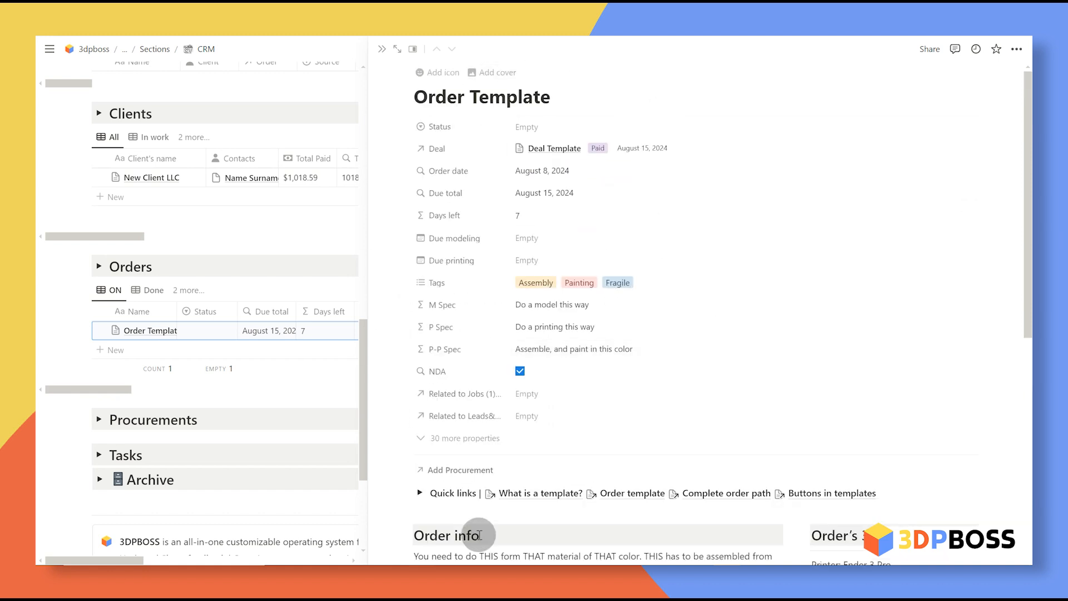
pyautogui.click(405, 393)
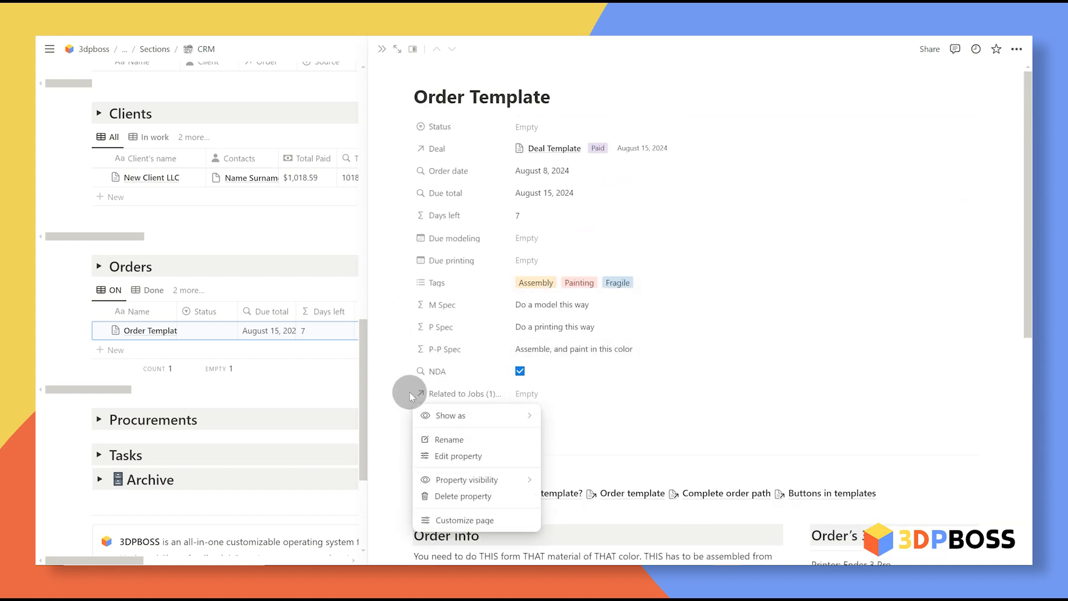
pyautogui.moveTo(488, 484)
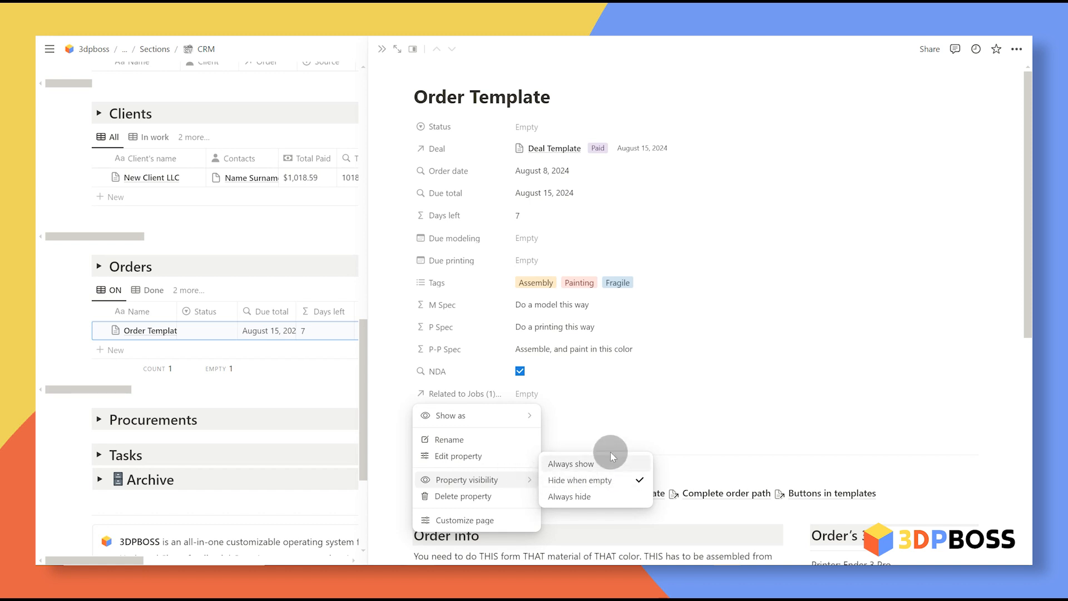
pyautogui.click(601, 486)
pyautogui.scroll(-10, 889, 349)
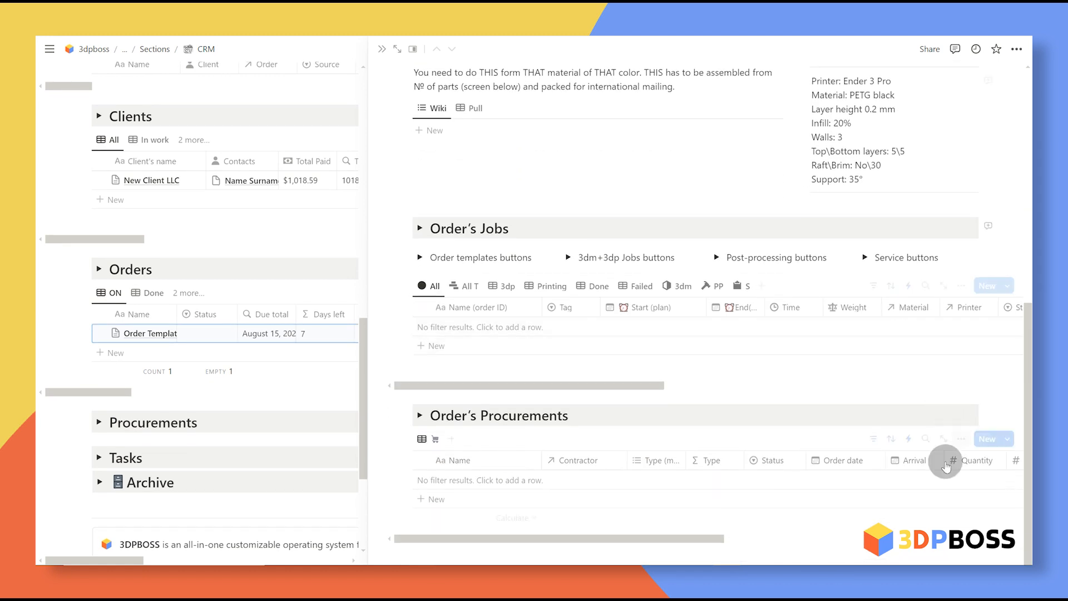
pyautogui.scroll(3, 946, 467)
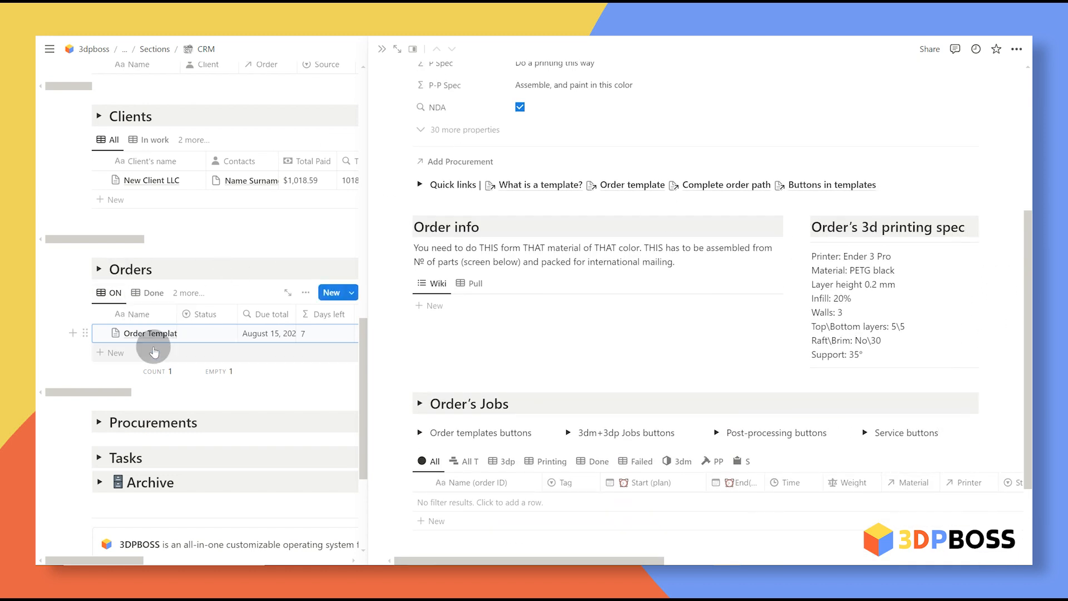
# Step: Delete the 3d printing spec heading and text, then remove the leftover empty column
pyautogui.moveTo(448, 247); pyautogui.dragTo(694, 262)
pyautogui.click(695, 262)
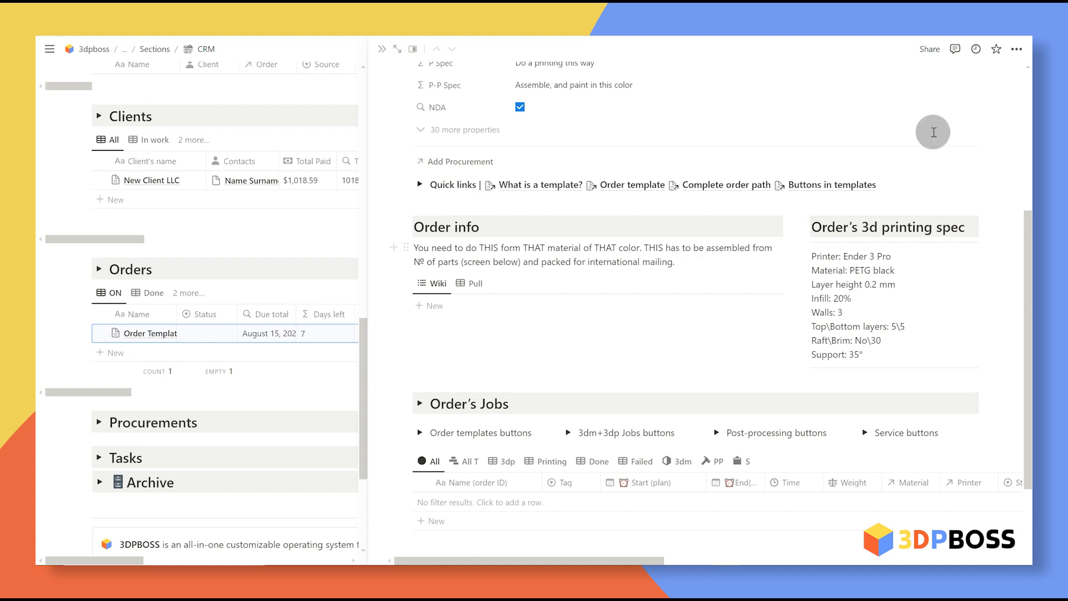
pyautogui.scroll(-1, 806, 143)
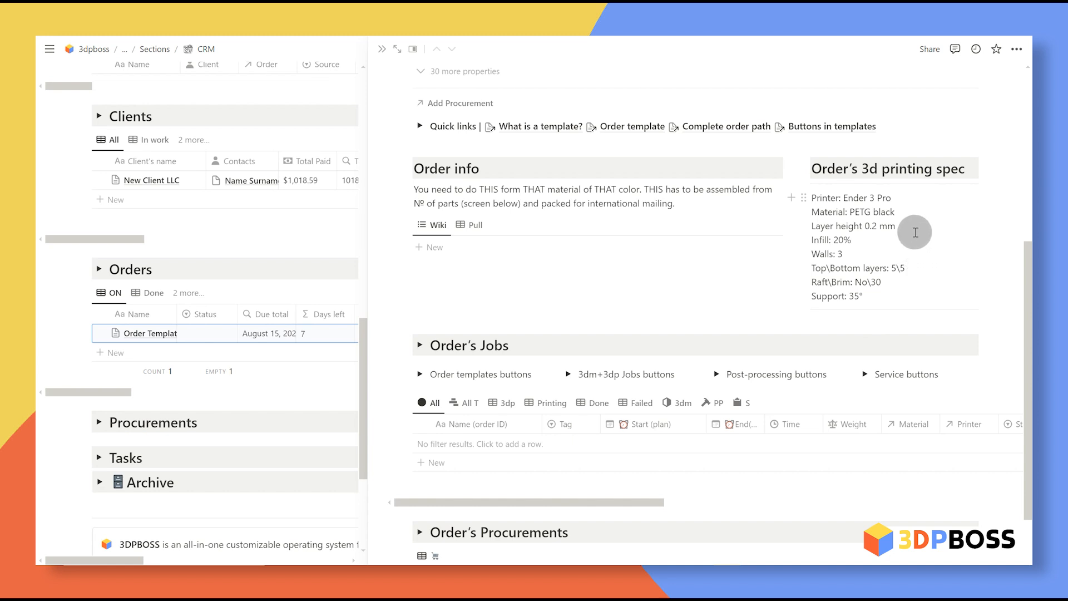
pyautogui.moveTo(809, 151); pyautogui.dragTo(952, 284)
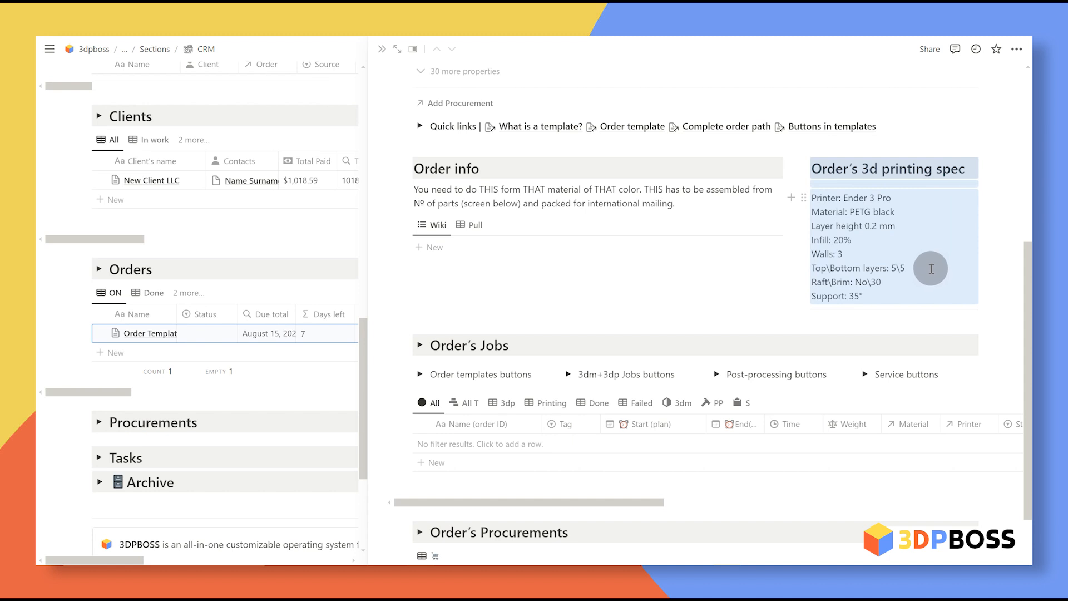
pyautogui.press('Delete')
pyautogui.click(804, 155)
pyautogui.click(676, 114)
pyautogui.click(557, 201)
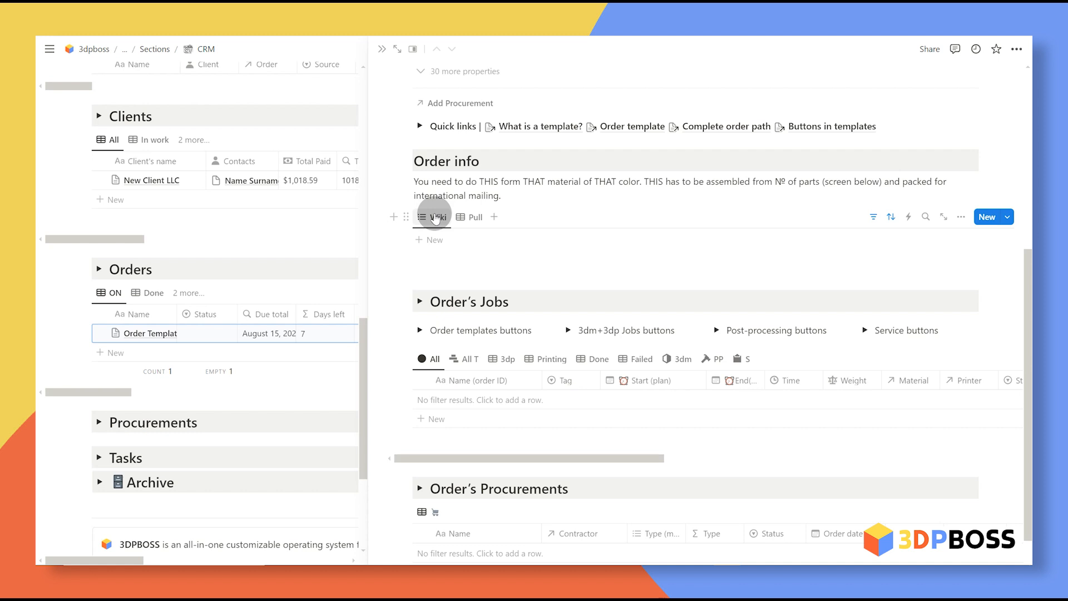
# Step: Switch the linked view to the Pull table and back to Wiki
pyautogui.click(470, 218)
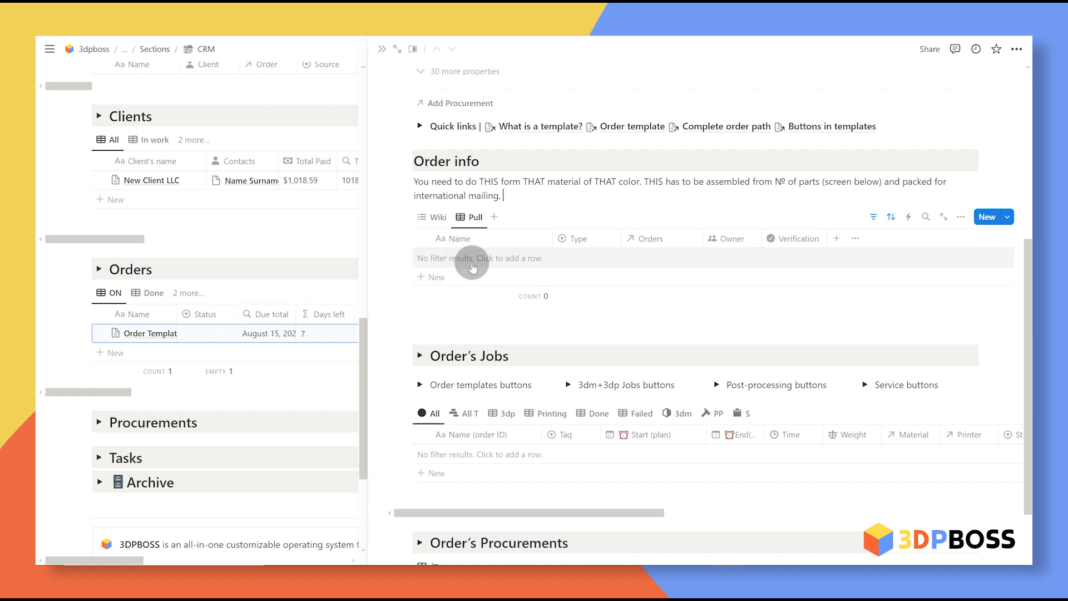
pyautogui.click(444, 219)
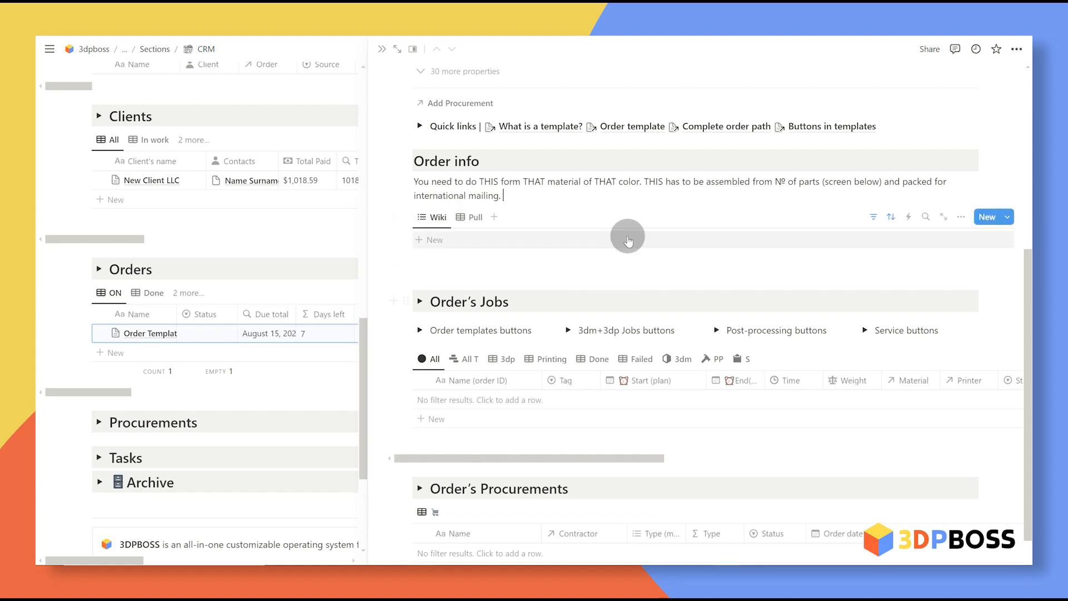
pyautogui.scroll(3, 624, 361)
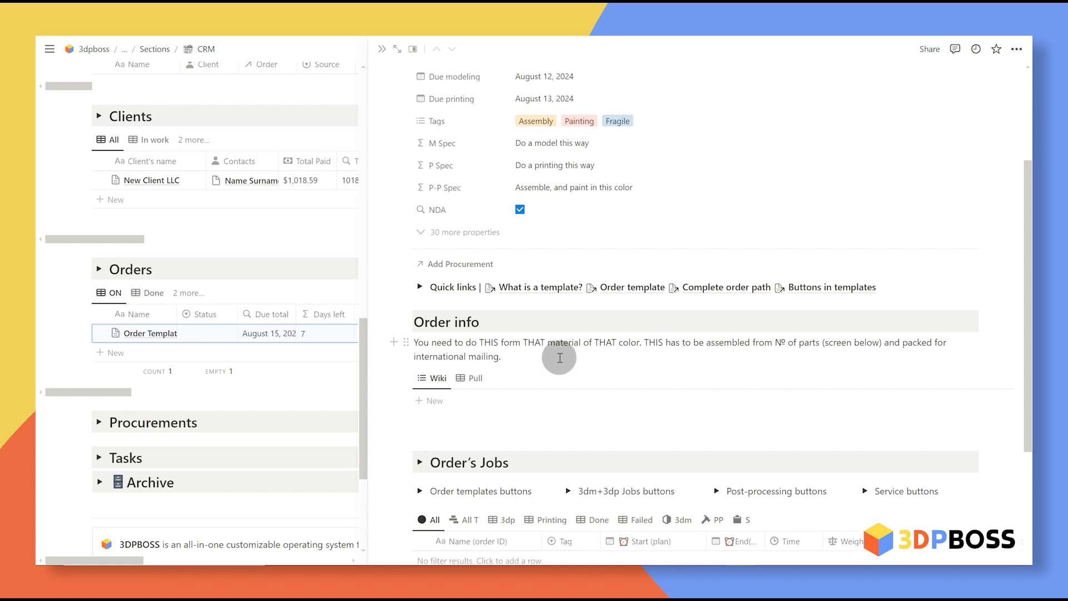
# Step: Paste the 123.gcode file into a new block under Order info
pyautogui.click(560, 357)
pyautogui.press('Return')
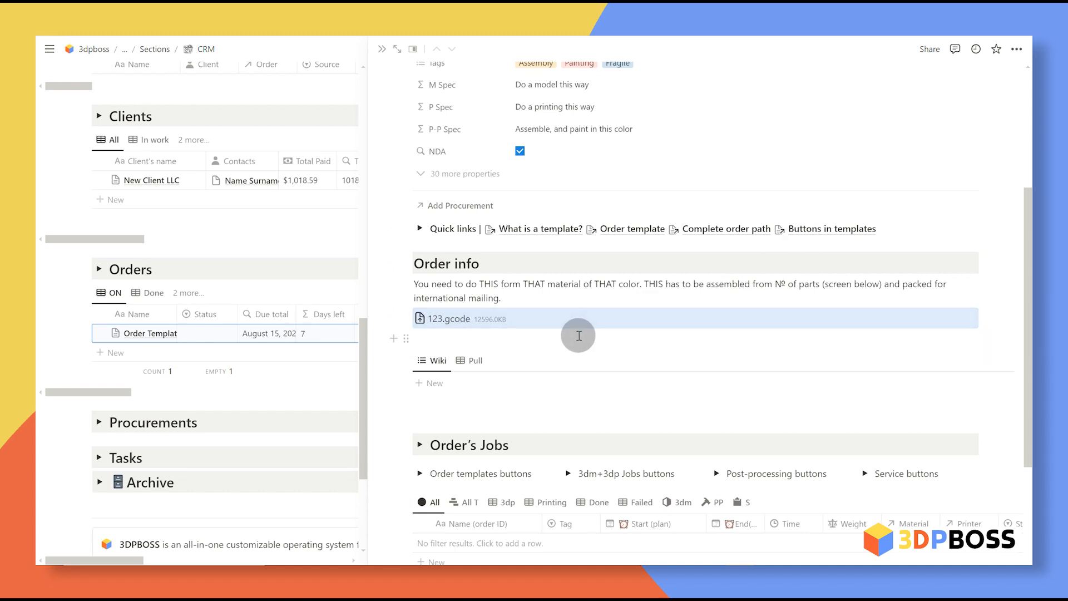
pyautogui.scroll(-3, 678, 377)
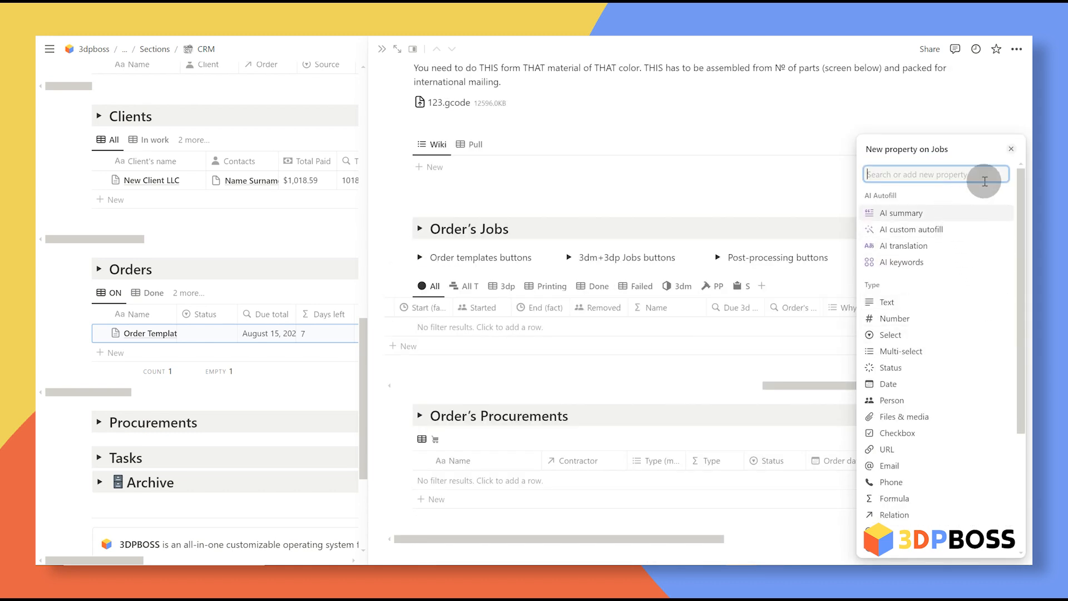
pyautogui.scroll(-2, 954, 351)
pyautogui.scroll(-2, 933, 405)
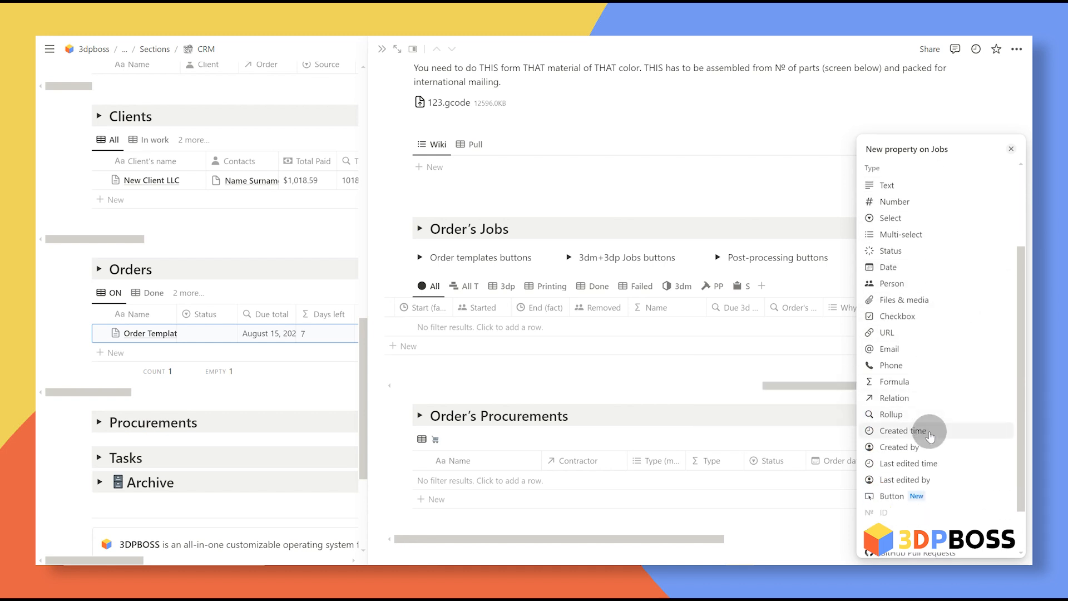
pyautogui.scroll(1, 924, 428)
# Step: Add a Files & media property named Gcode to Order's Jobs and pick a file to upload
pyautogui.click(894, 357)
pyautogui.press('BackSpace')
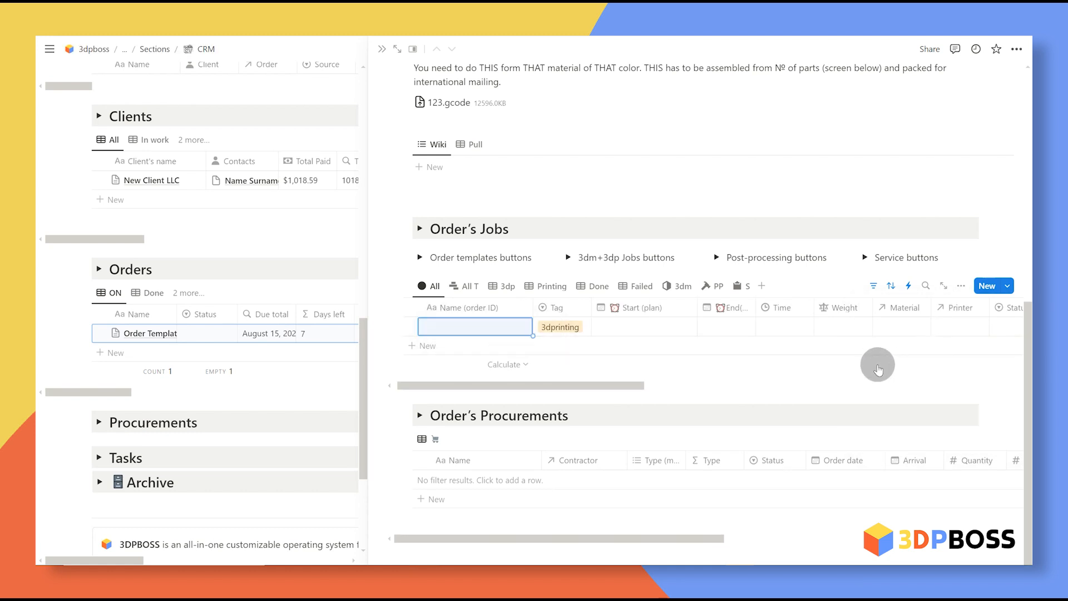
pyautogui.hscroll(10, 873, 334)
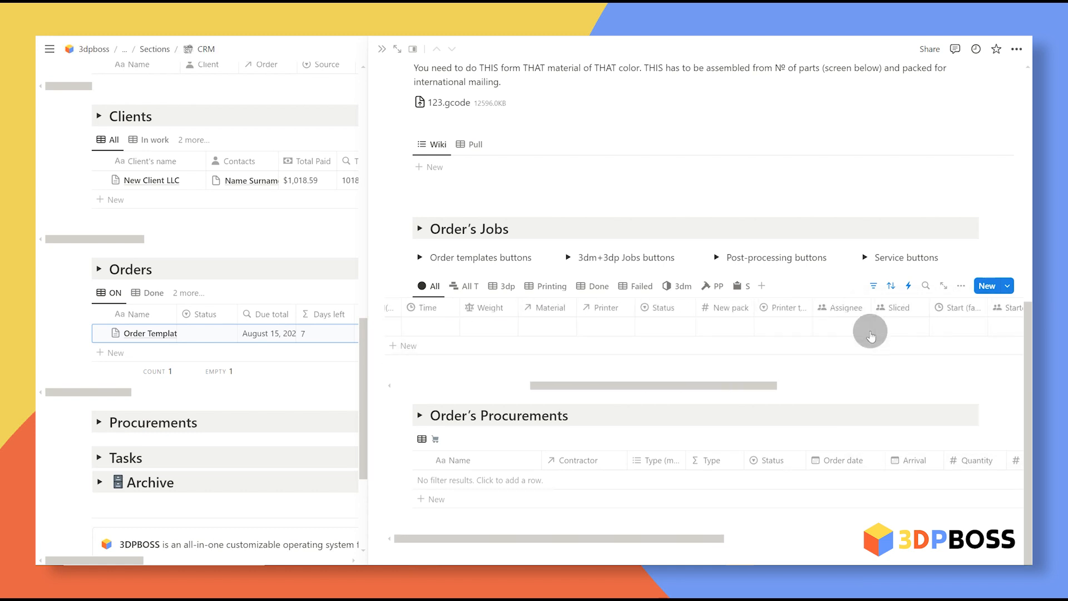
pyautogui.click(897, 327)
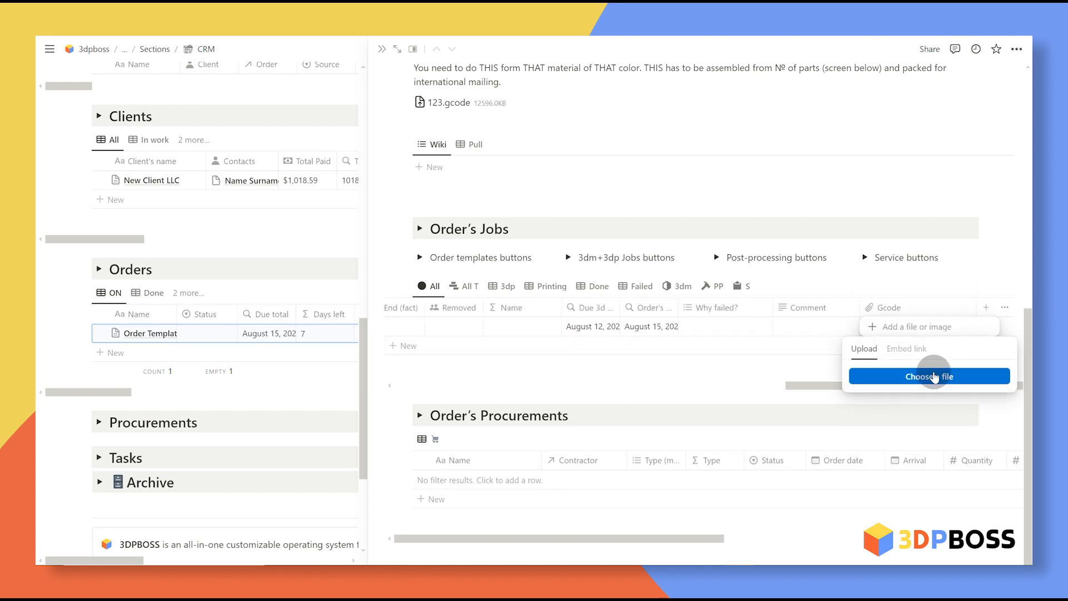
pyautogui.click(934, 377)
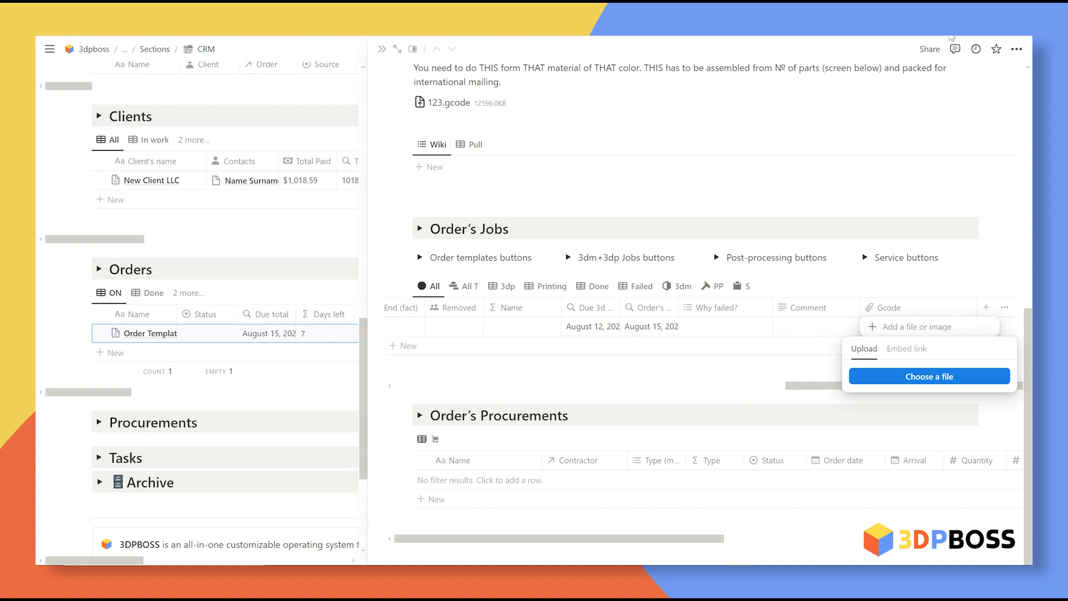
pyautogui.click(926, 382)
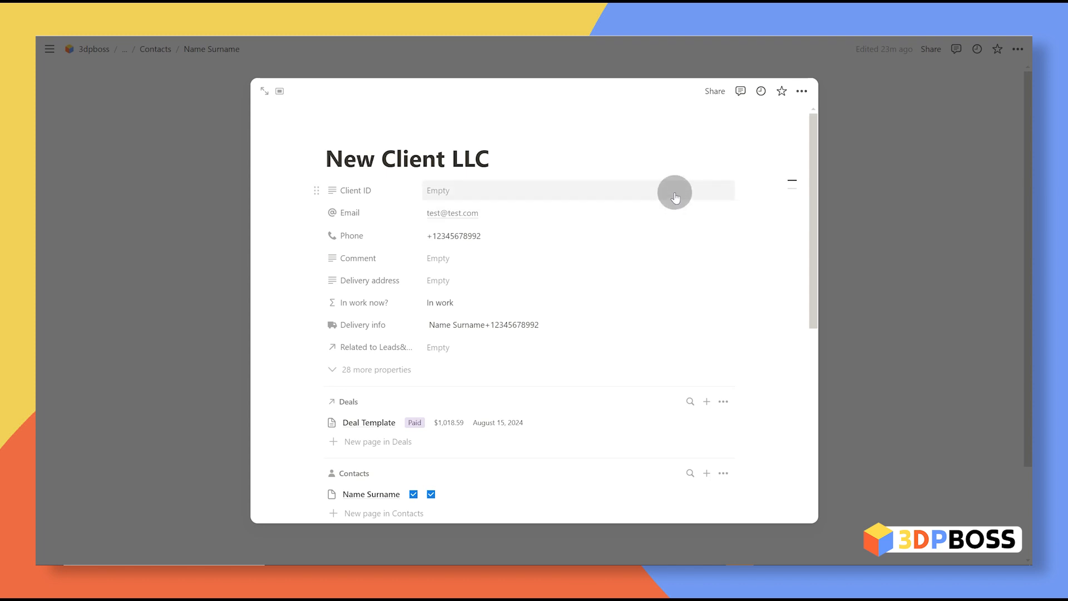
# Step: Enter NC as the Client ID of New Client LLC
pyautogui.click(472, 195)
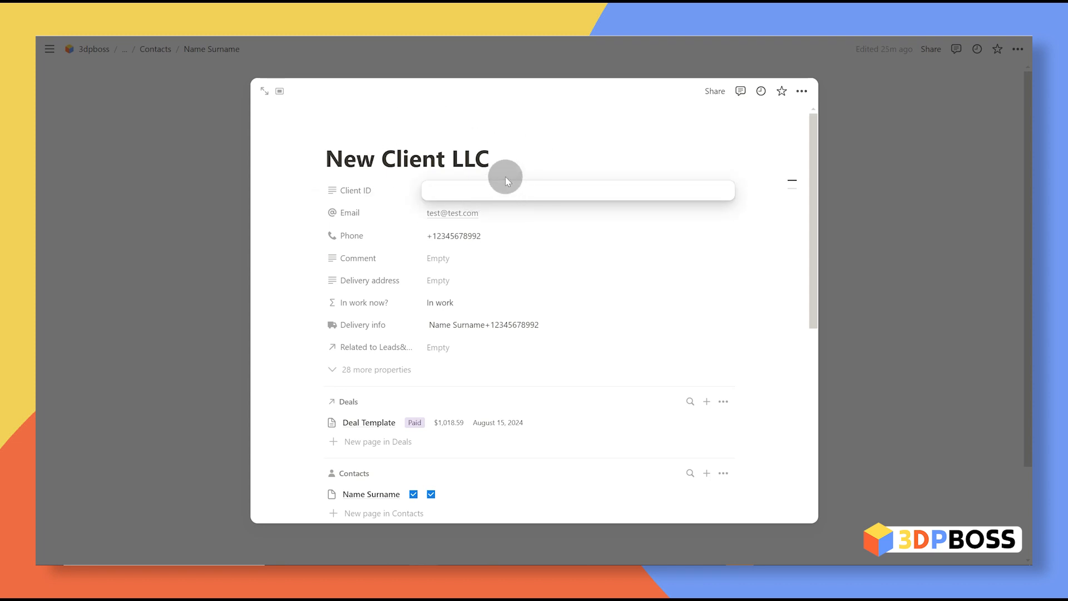
pyautogui.write('NW')
pyautogui.press('BackSpace')
pyautogui.write('C')
pyautogui.click(492, 233)
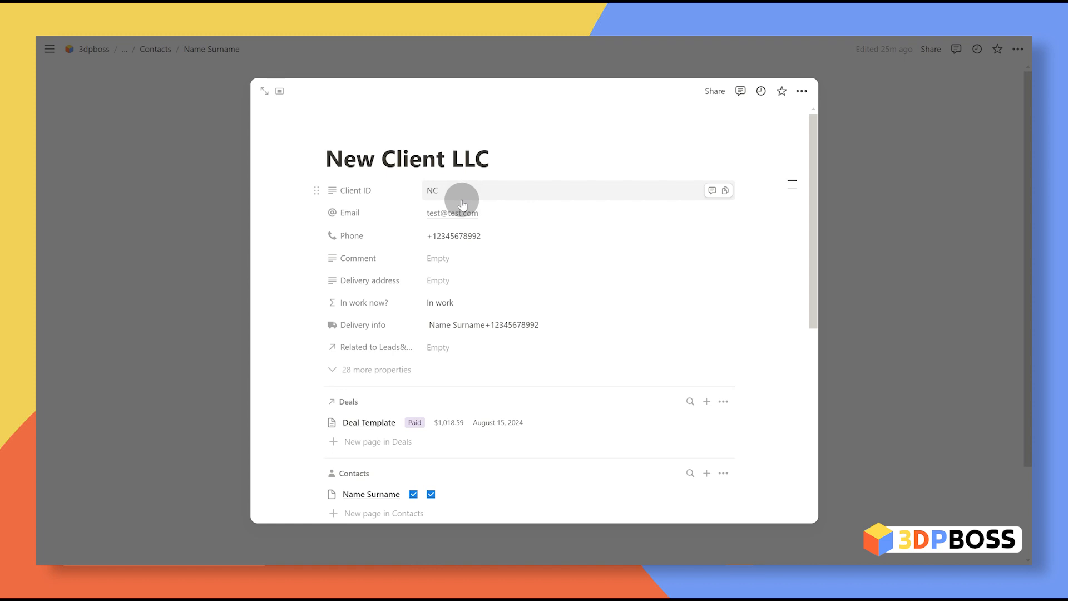
pyautogui.moveTo(435, 128)
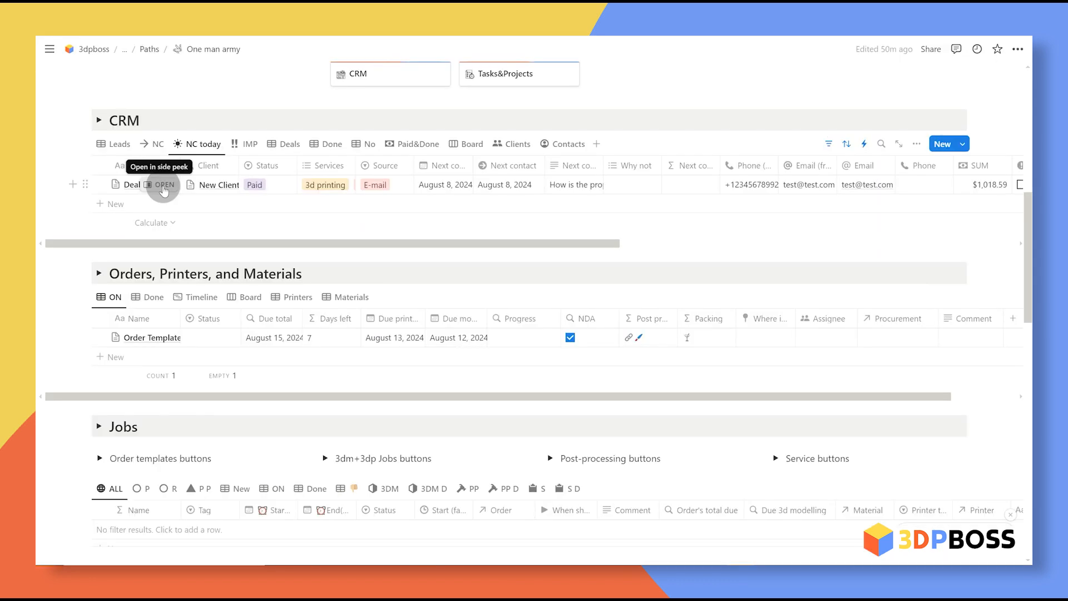
# Step: Title the deal NC-08082024 and paste the same name as the linked order's title
pyautogui.click(172, 181)
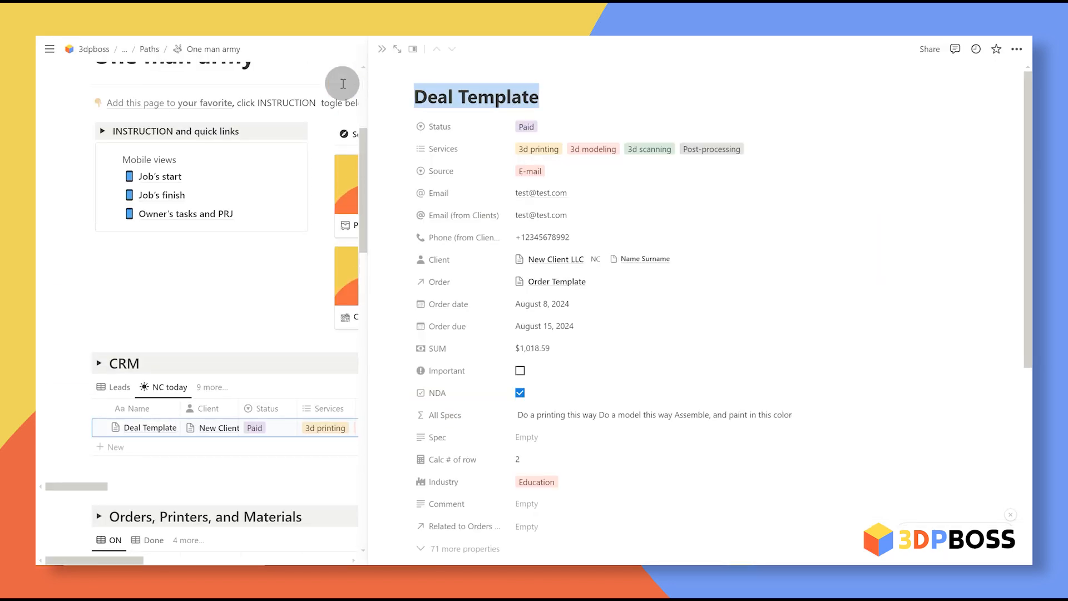
pyautogui.write('NC-08082024')
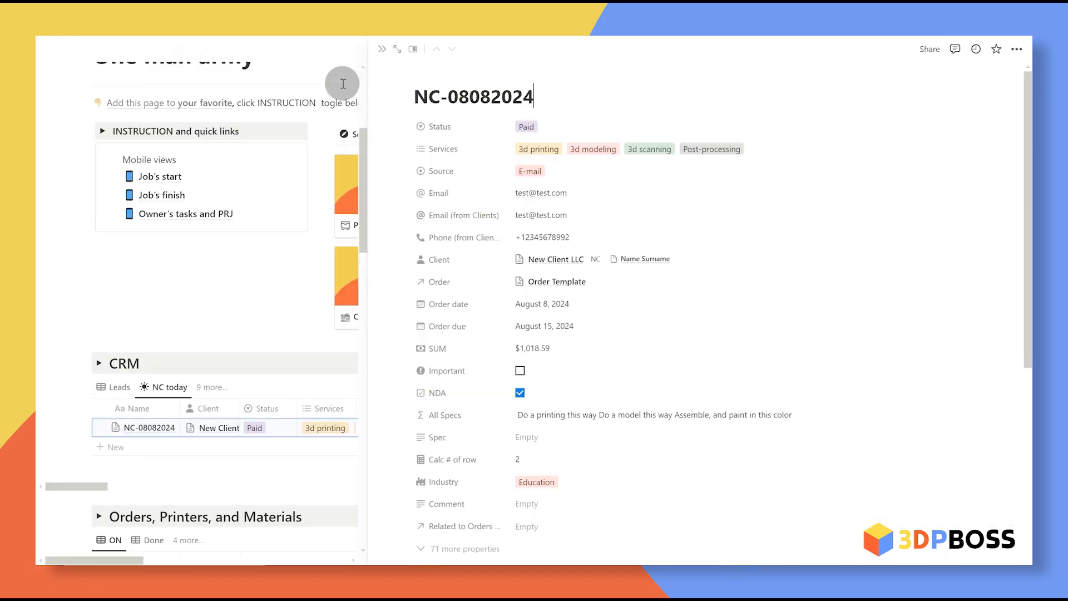
pyautogui.moveTo(446, 97); pyautogui.dragTo(568, 93)
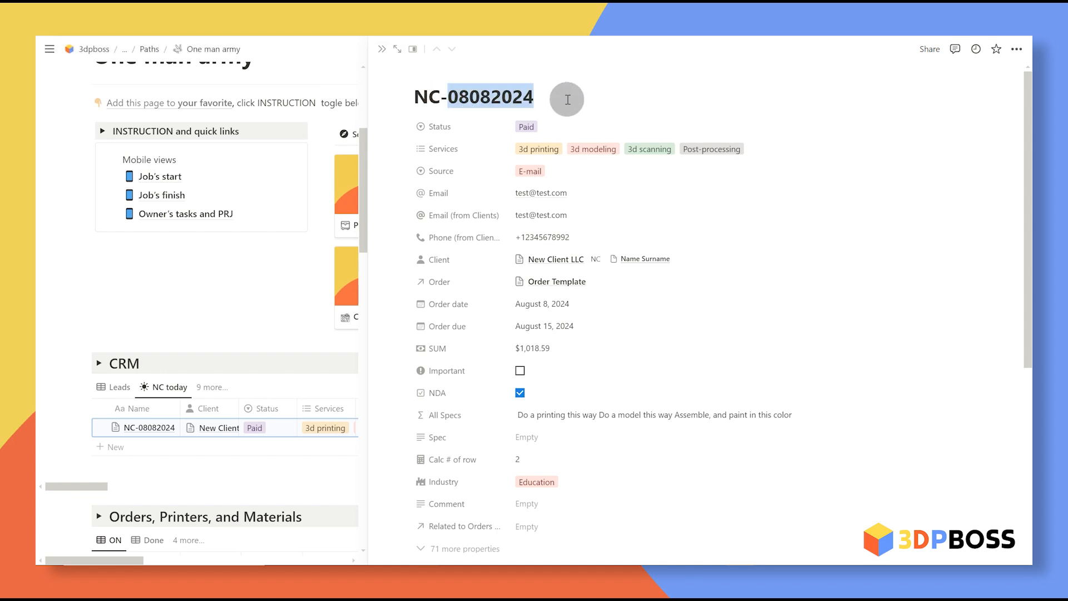
pyautogui.click(568, 99)
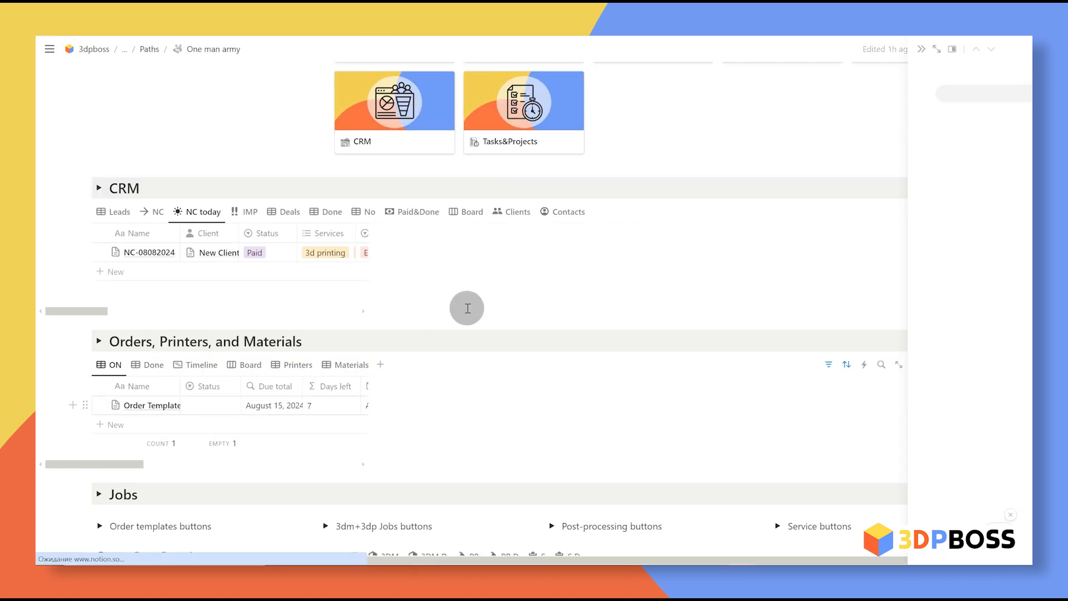
pyautogui.scroll(1, 358, 92)
pyautogui.write('NC-08082024')
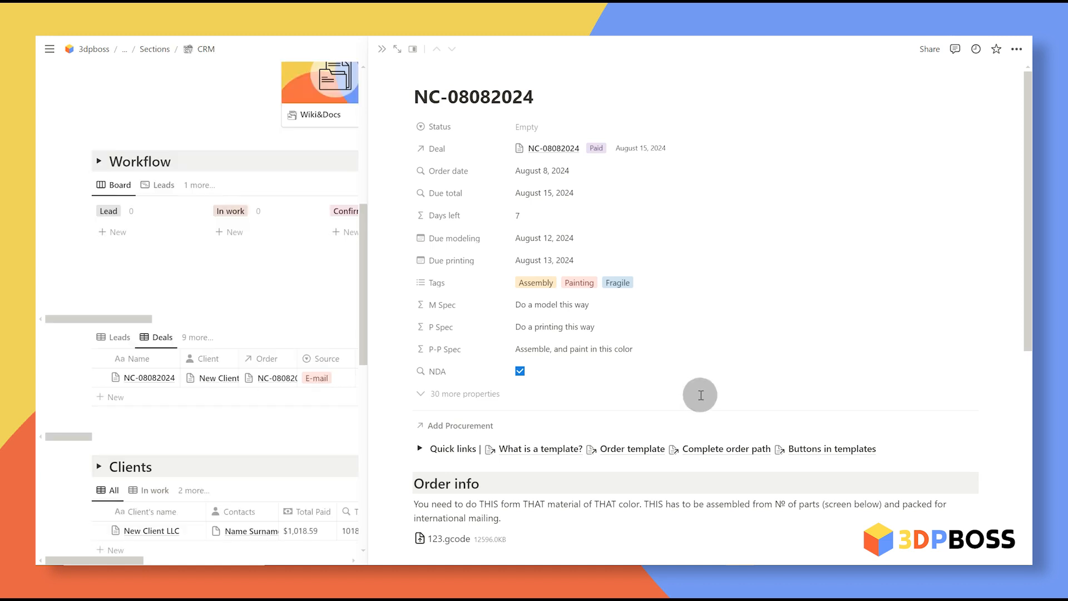
# Step: Scroll to Order's Jobs and expand the order template buttons and description
pyautogui.tripleClick(549, 95)
pyautogui.scroll(-4, 973, 328)
pyautogui.scroll(-1, 974, 312)
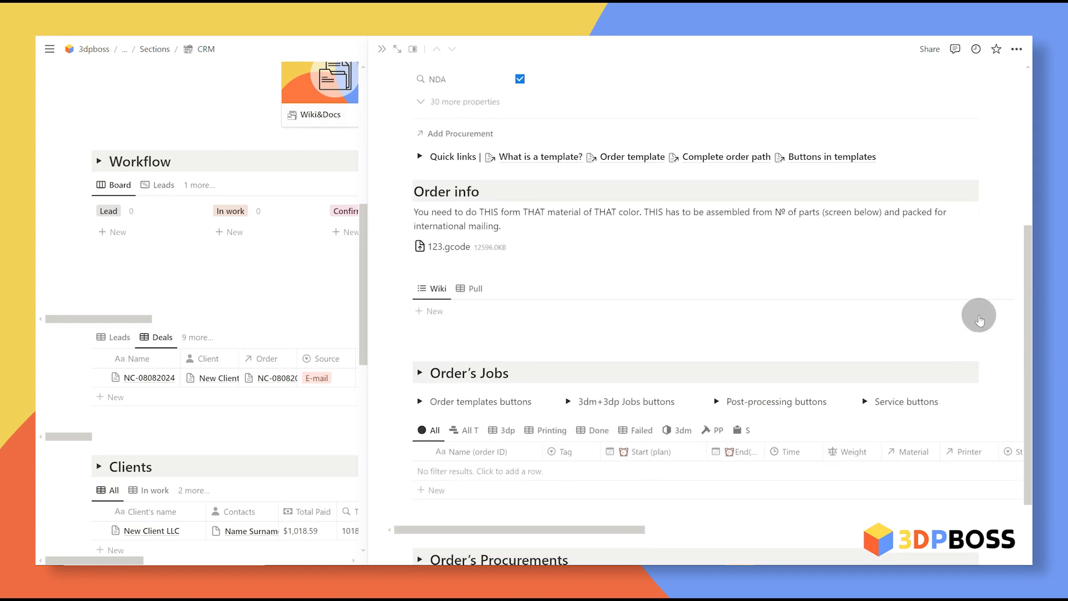
pyautogui.click(999, 337)
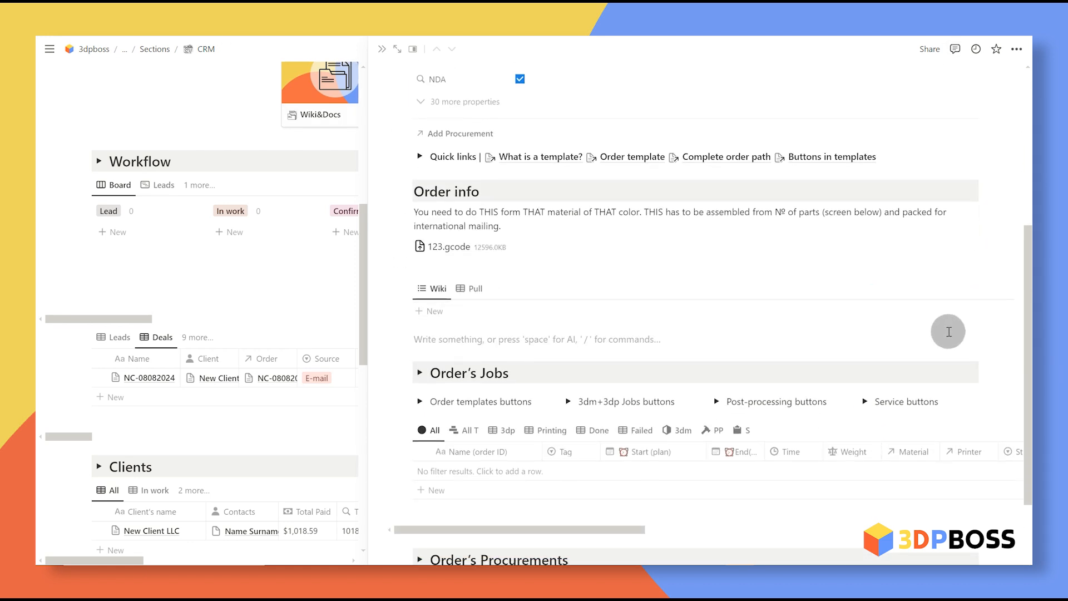
pyautogui.scroll(-2, 950, 332)
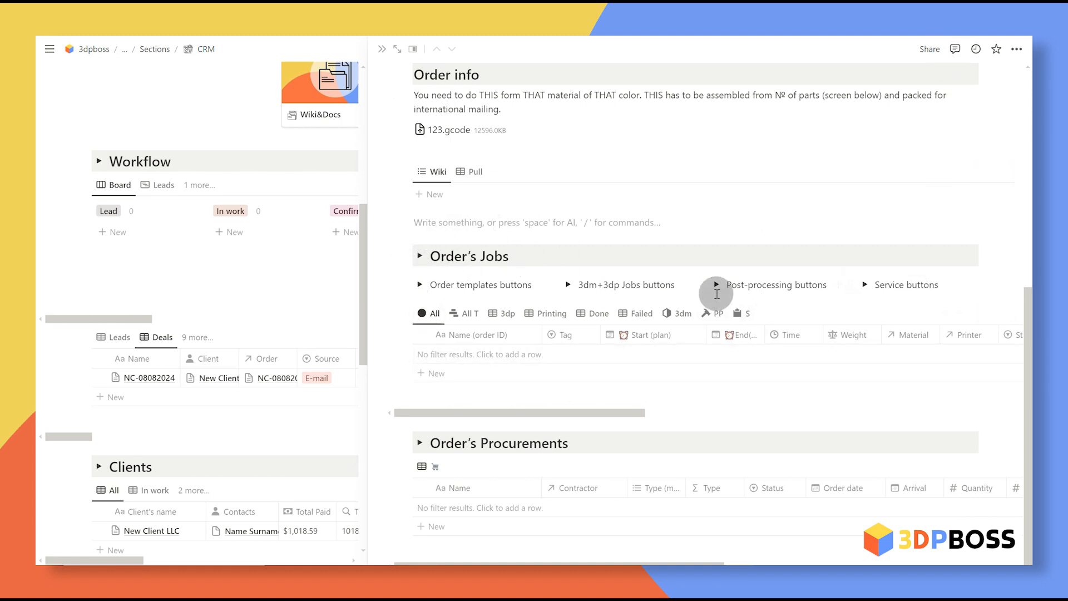
pyautogui.click(418, 286)
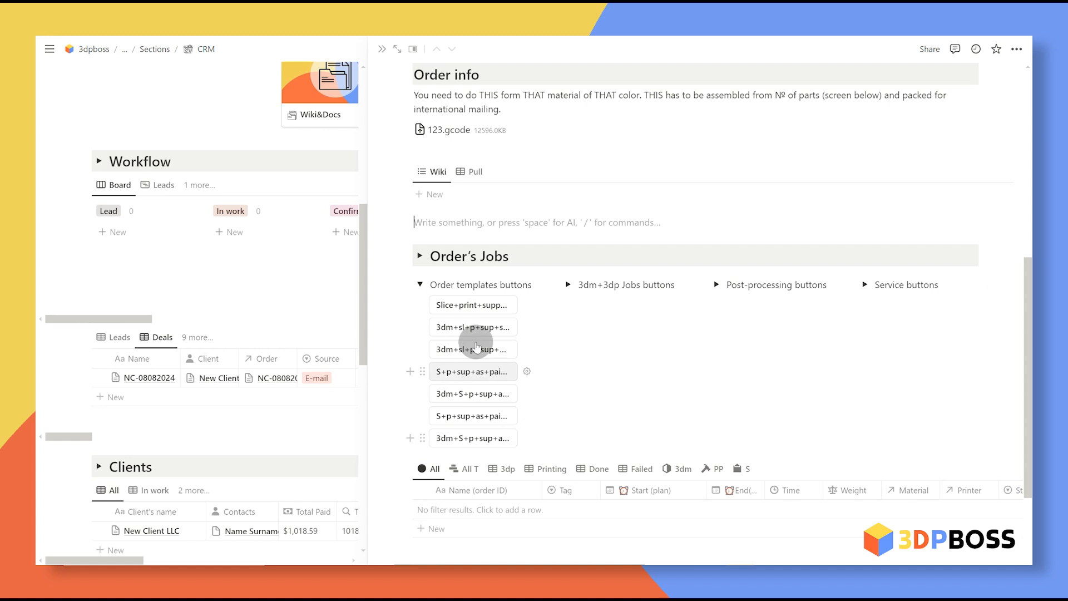
pyautogui.click(420, 256)
# Step: Create the 11 order jobs with the 3dm+S+p+sup+as+paint+s template button
pyautogui.scroll(-2, 467, 309)
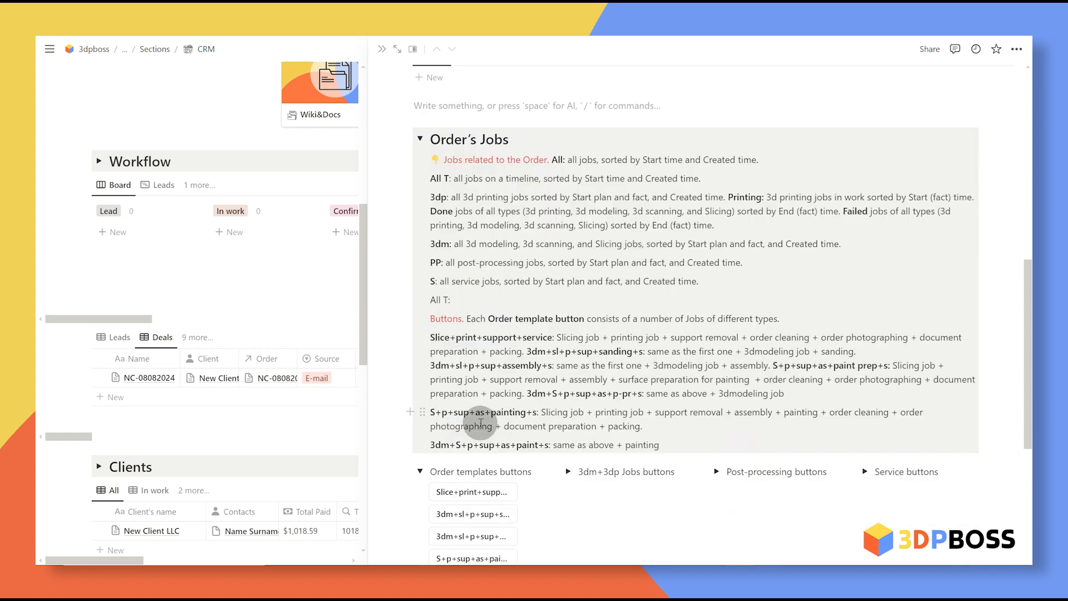
pyautogui.scroll(-2, 481, 423)
pyautogui.click(98, 161)
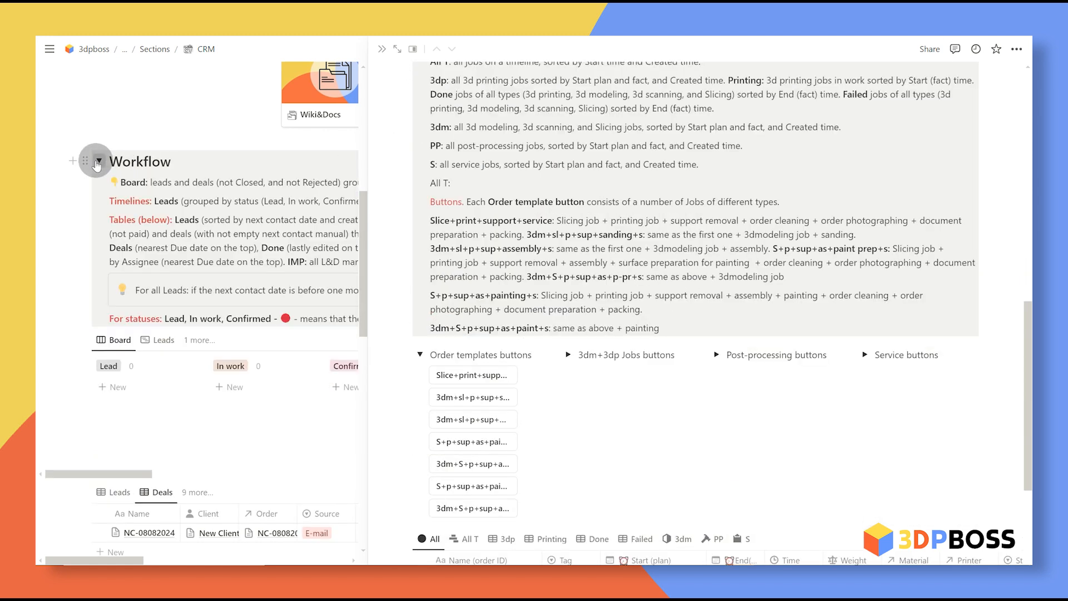
pyautogui.click(98, 162)
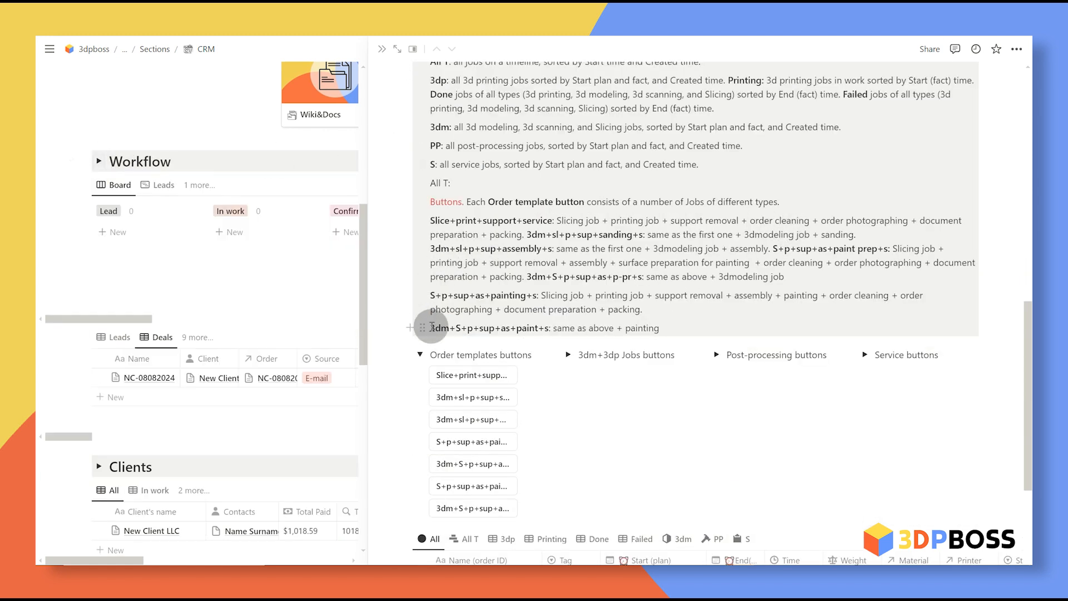
pyautogui.moveTo(434, 328); pyautogui.dragTo(550, 328)
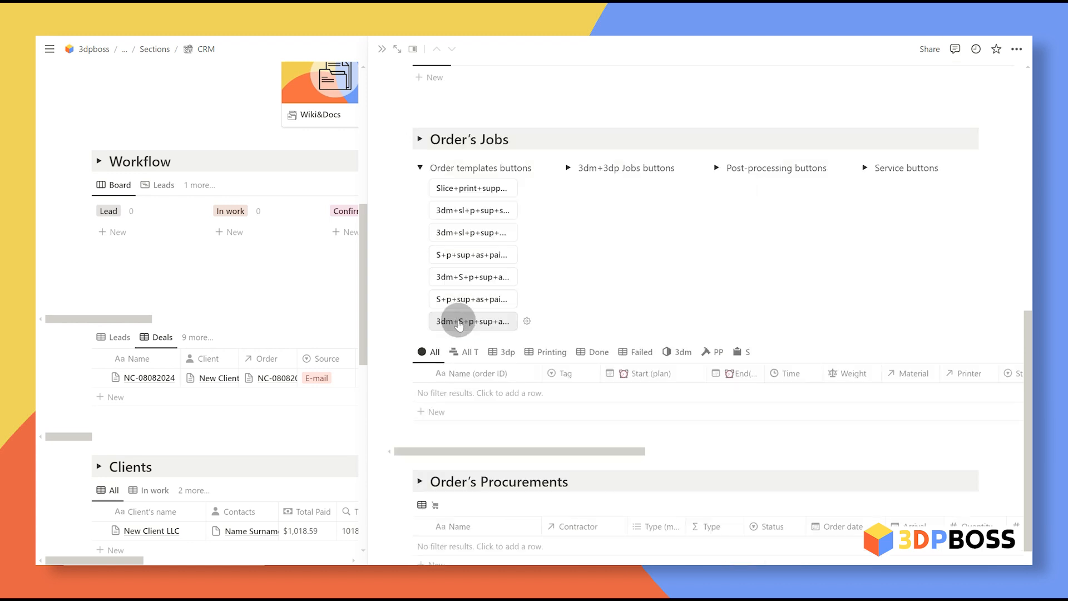
pyautogui.click(473, 318)
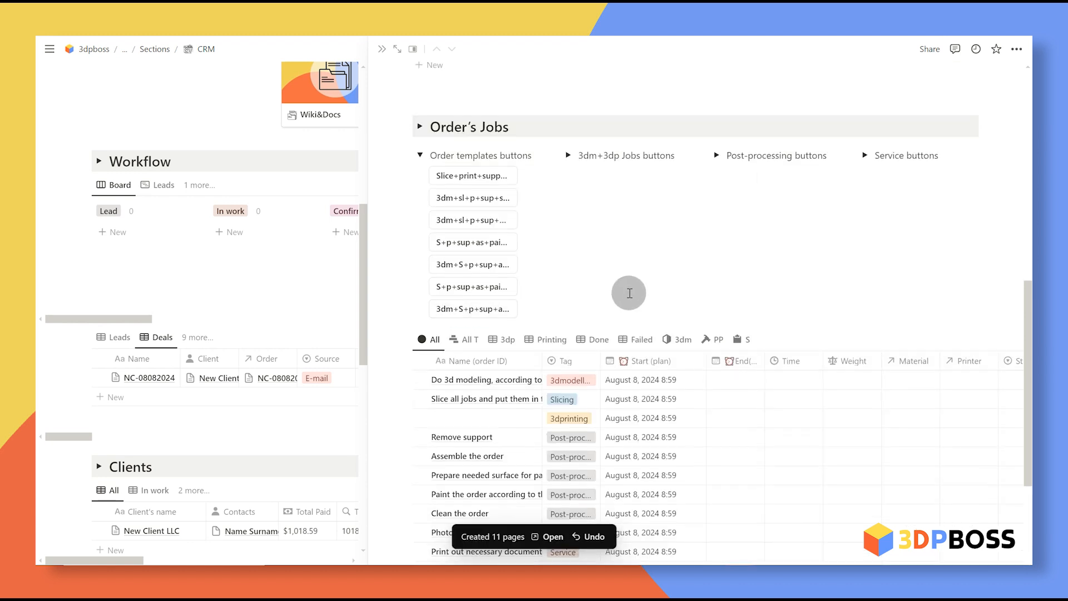
pyautogui.scroll(-3, 629, 293)
pyautogui.moveTo(599, 195); pyautogui.dragTo(663, 203)
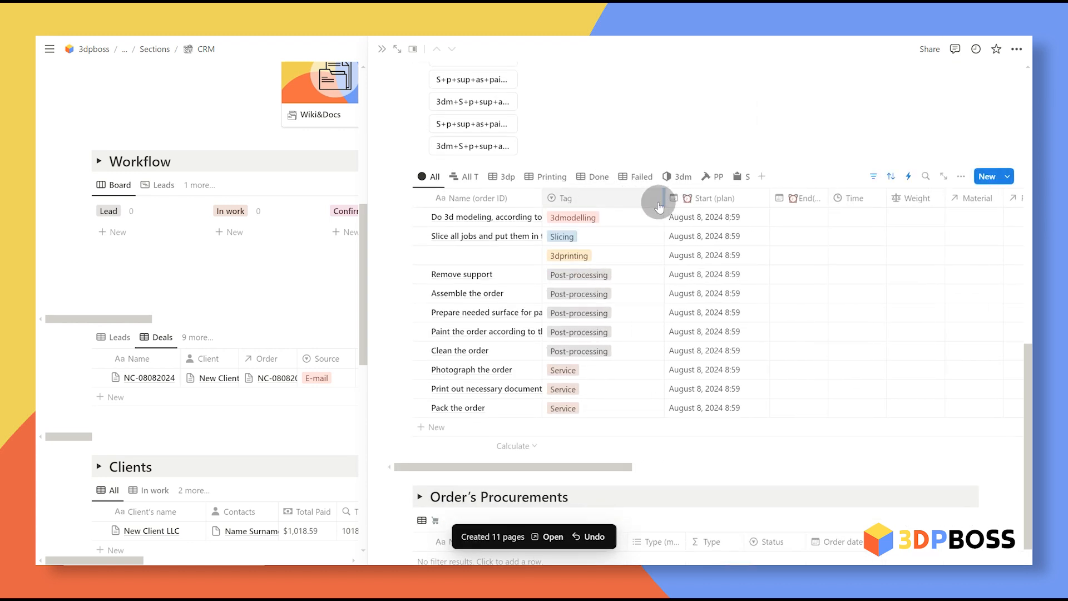
pyautogui.click(878, 61)
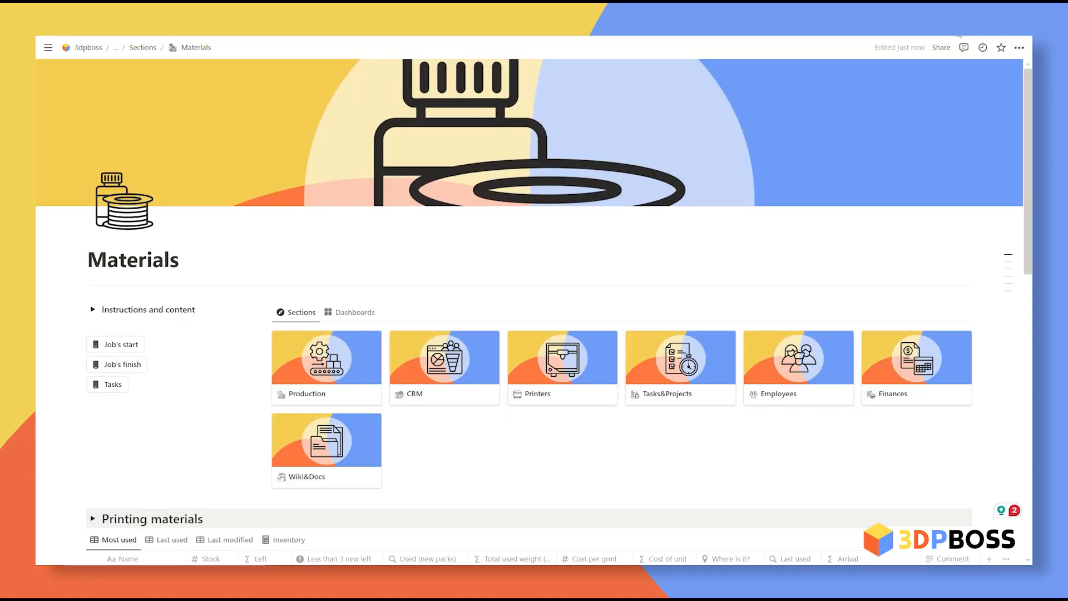
# Step: Add a Material Template row to Printing materials and duplicate it with Ctrl+D
pyautogui.scroll(-5, 657, 306)
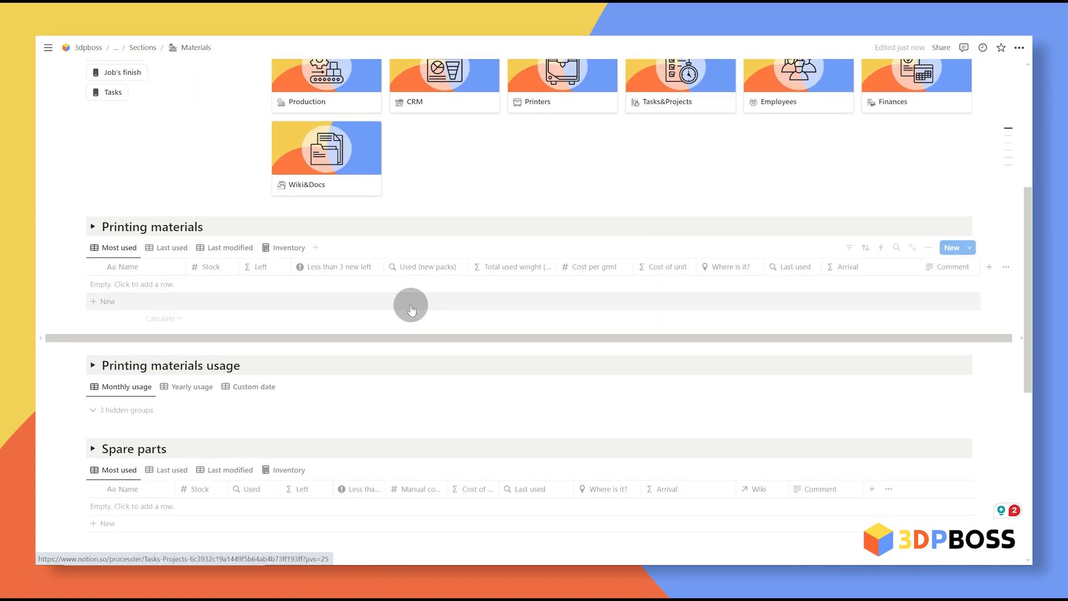
pyautogui.click(117, 302)
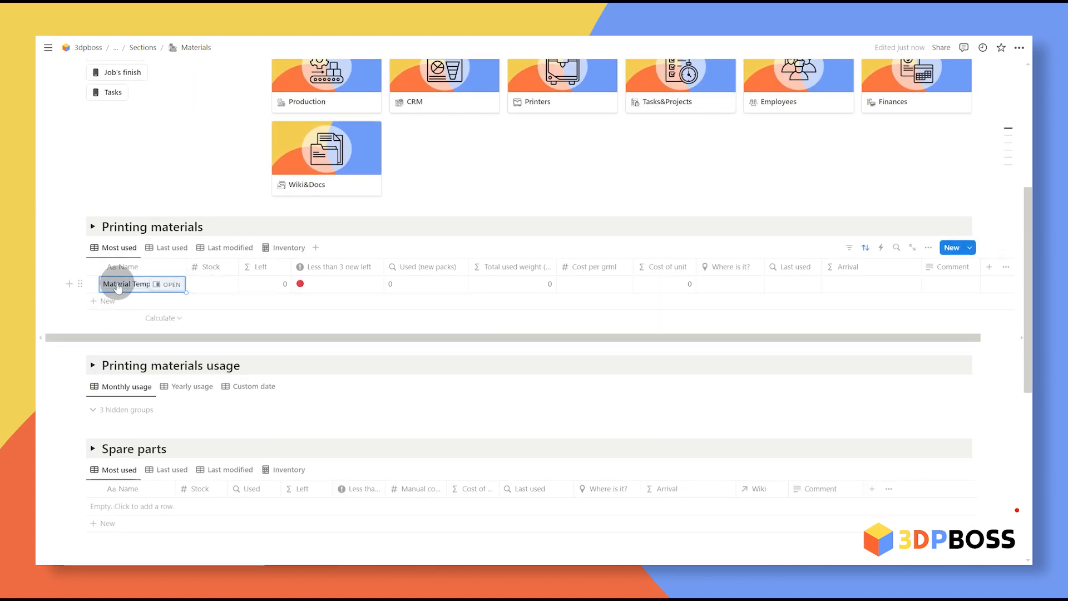
pyautogui.click(94, 285)
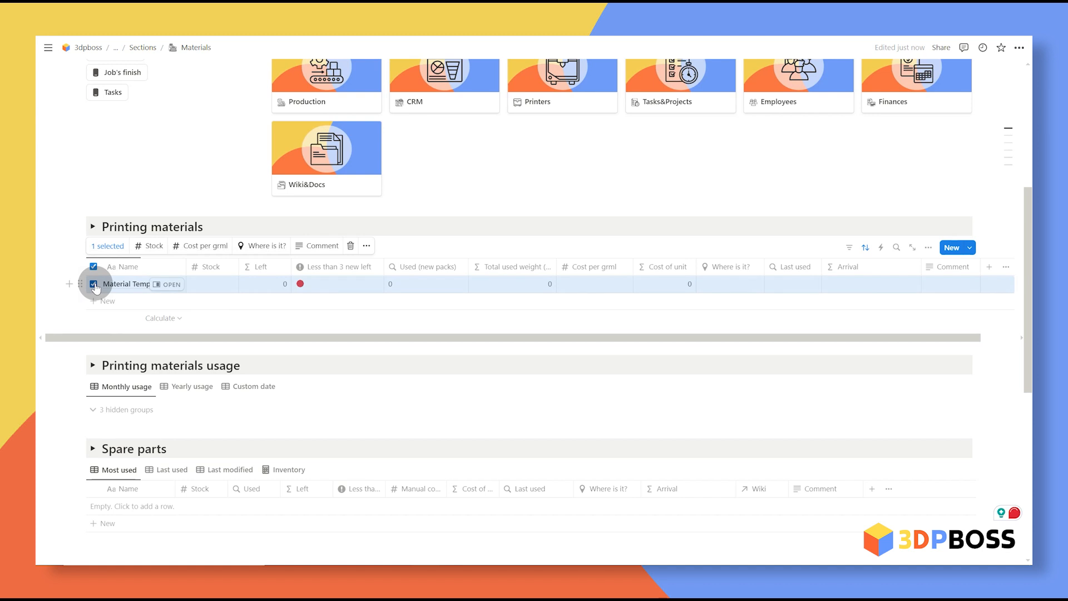
pyautogui.hotkey('ctrl', 'd')
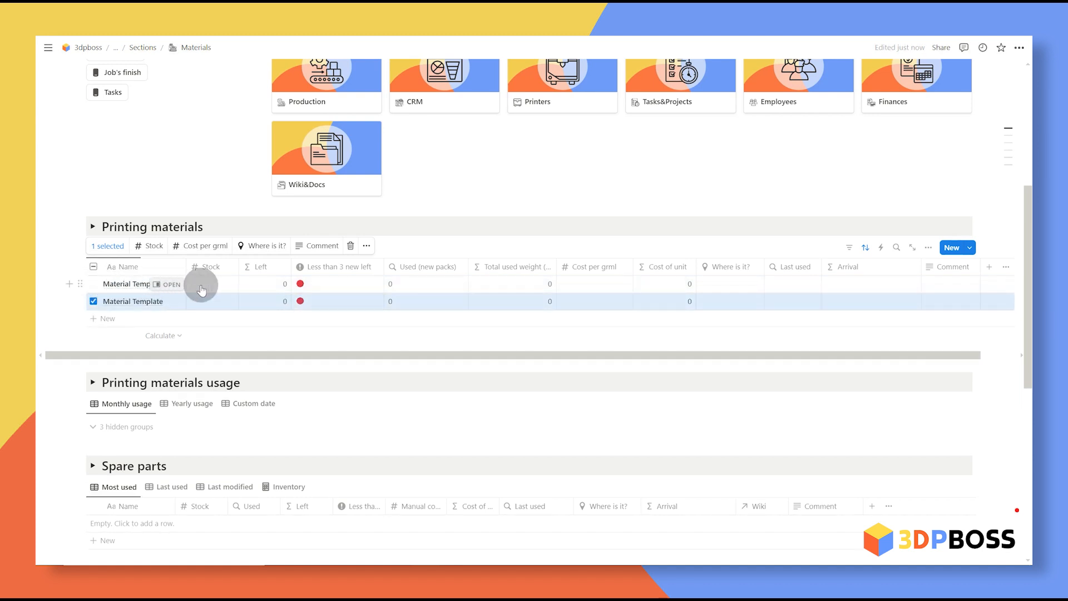
pyautogui.click(616, 143)
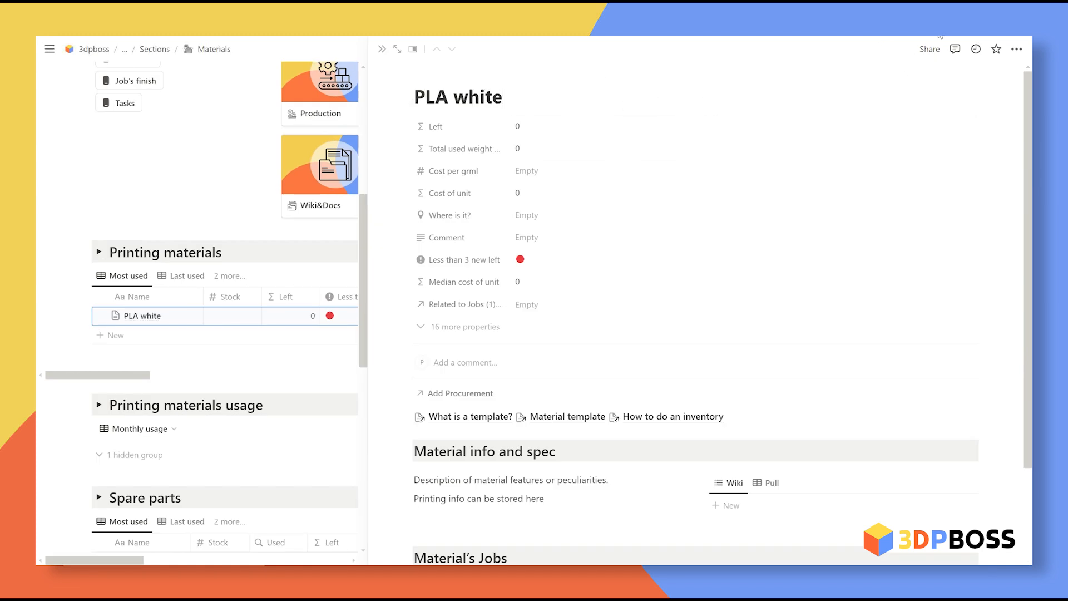
# Step: Rename the duplicated material to PLA black and upload an image as its icon
pyautogui.doubleClick(489, 98)
pyautogui.write('black')
pyautogui.click(418, 100)
pyautogui.click(396, 120)
pyautogui.click(458, 177)
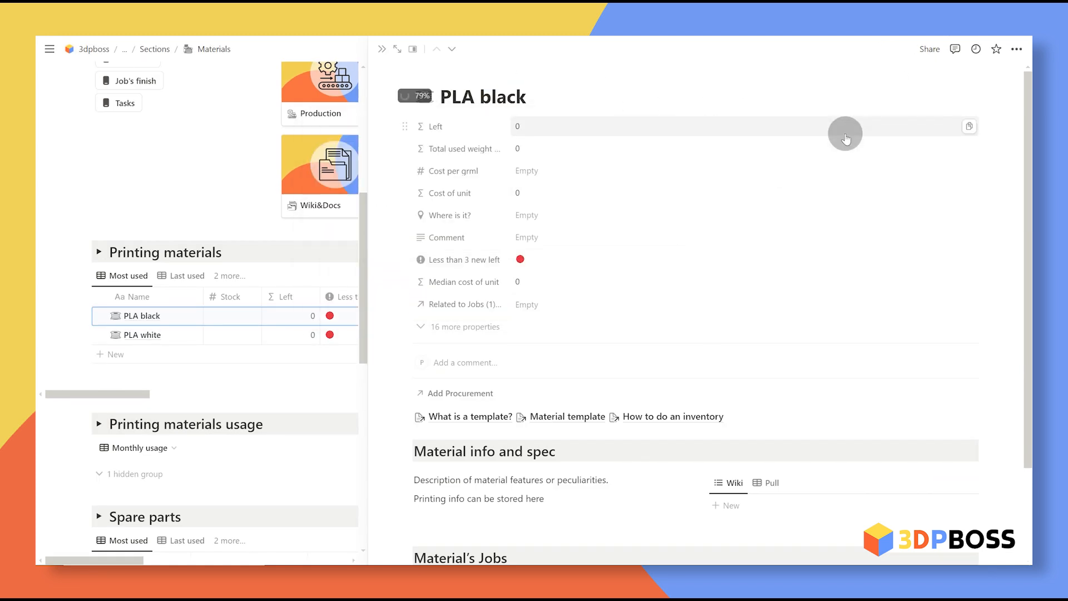
pyautogui.press('Escape')
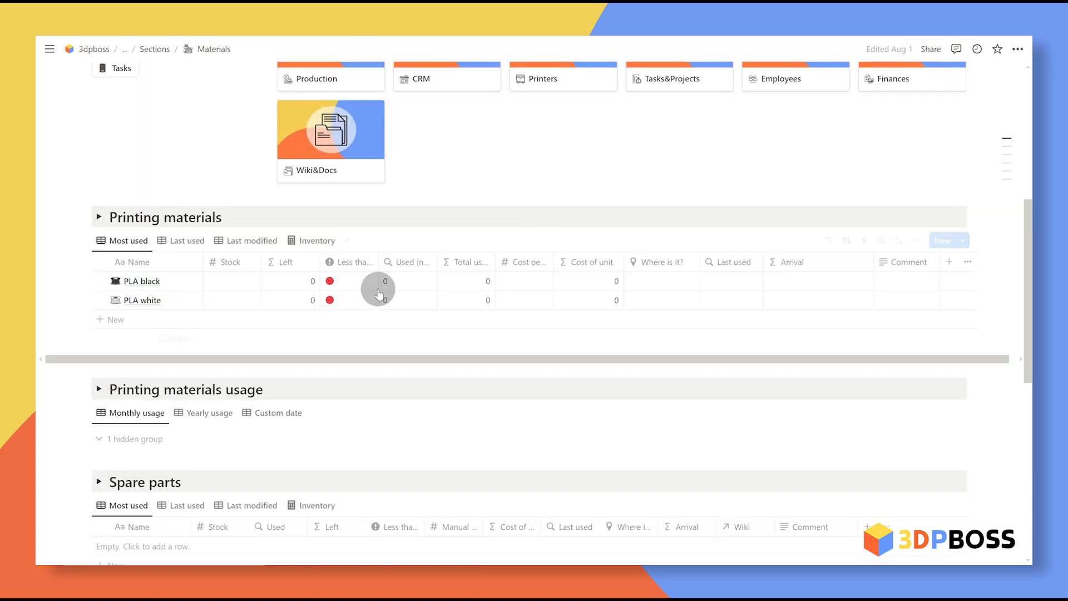
# Step: Set the stock to 4 for PLA black and 2 for PLA white
pyautogui.click(213, 286)
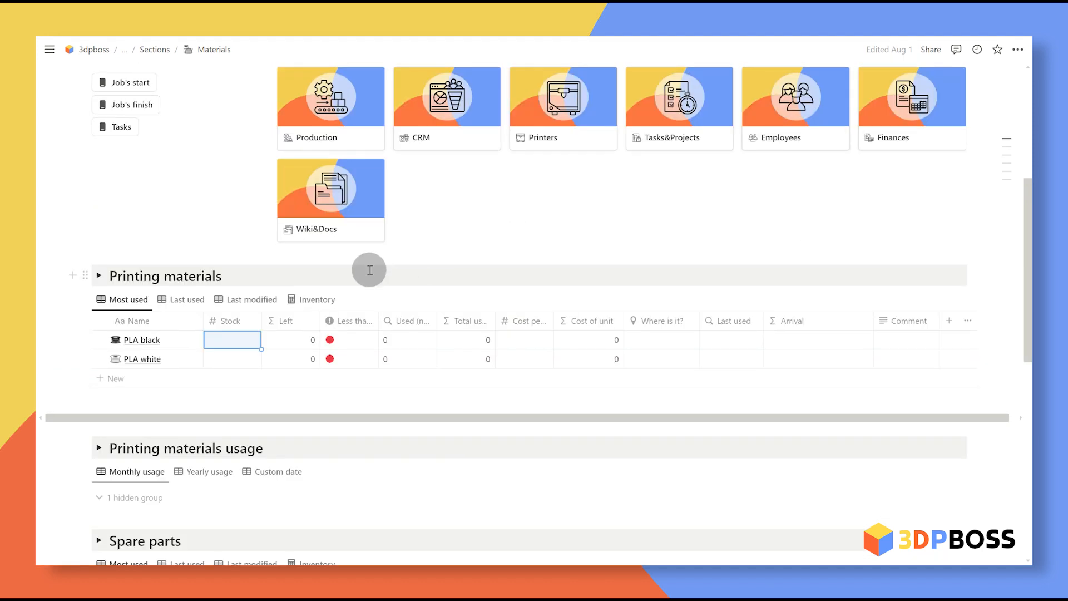
pyautogui.click(238, 344)
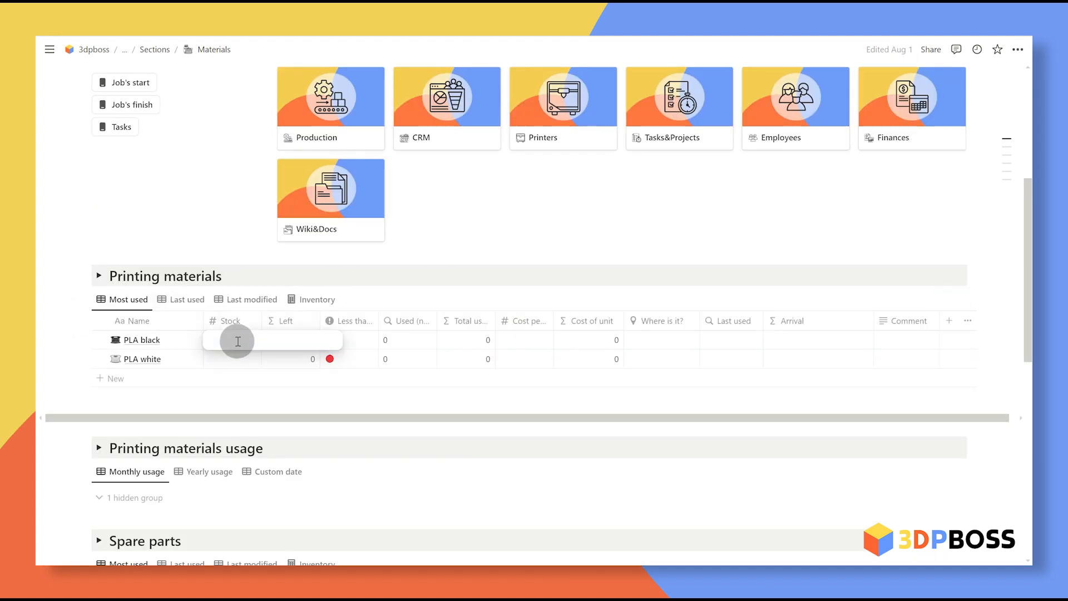
pyautogui.write('4')
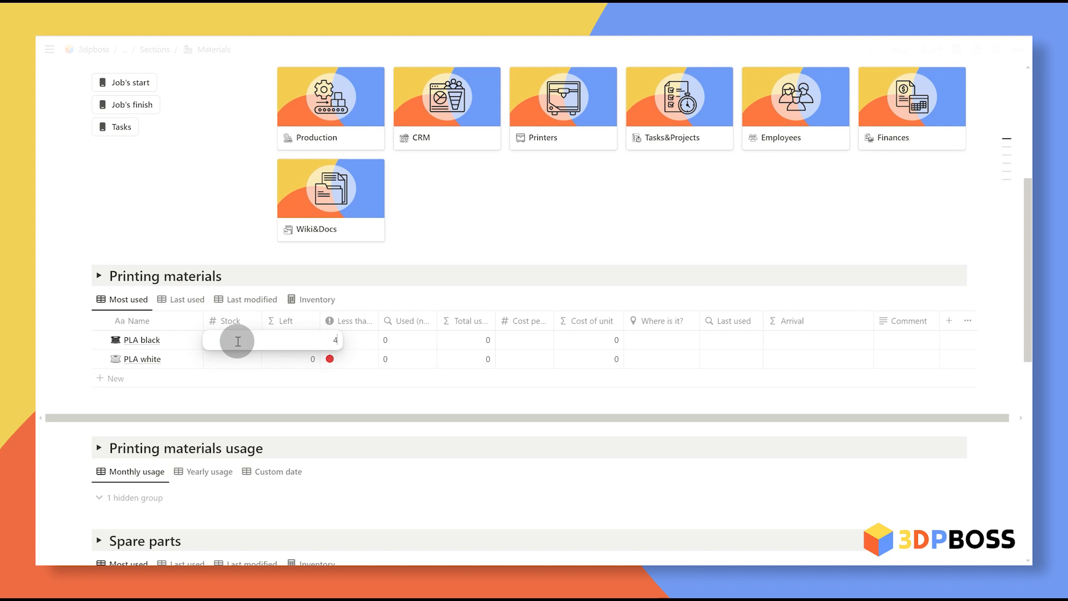
pyautogui.click(236, 360)
pyautogui.write('2')
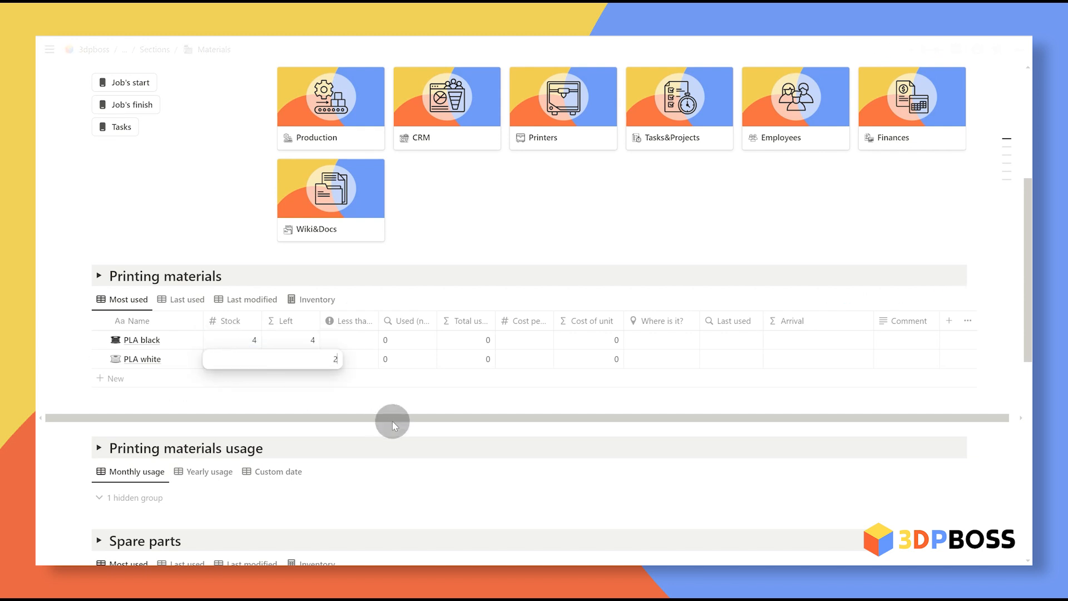
pyautogui.press('Return')
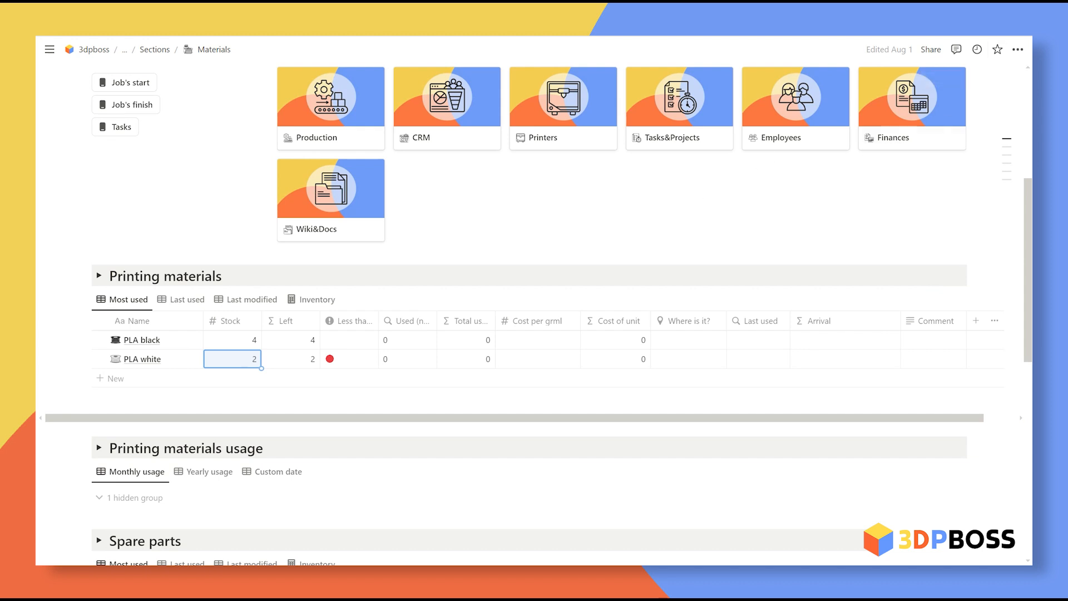
# Step: Give both PLA filaments a 0.02 cost per gram and storage location A2-1-B1
pyautogui.click(565, 334)
pyautogui.write('0.02')
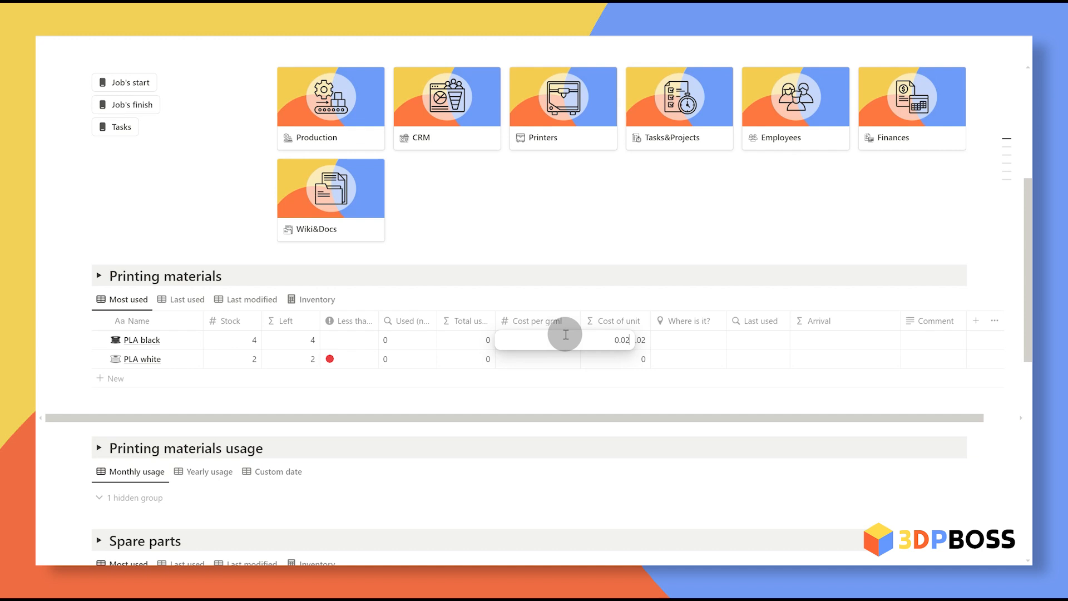
pyautogui.press('Return')
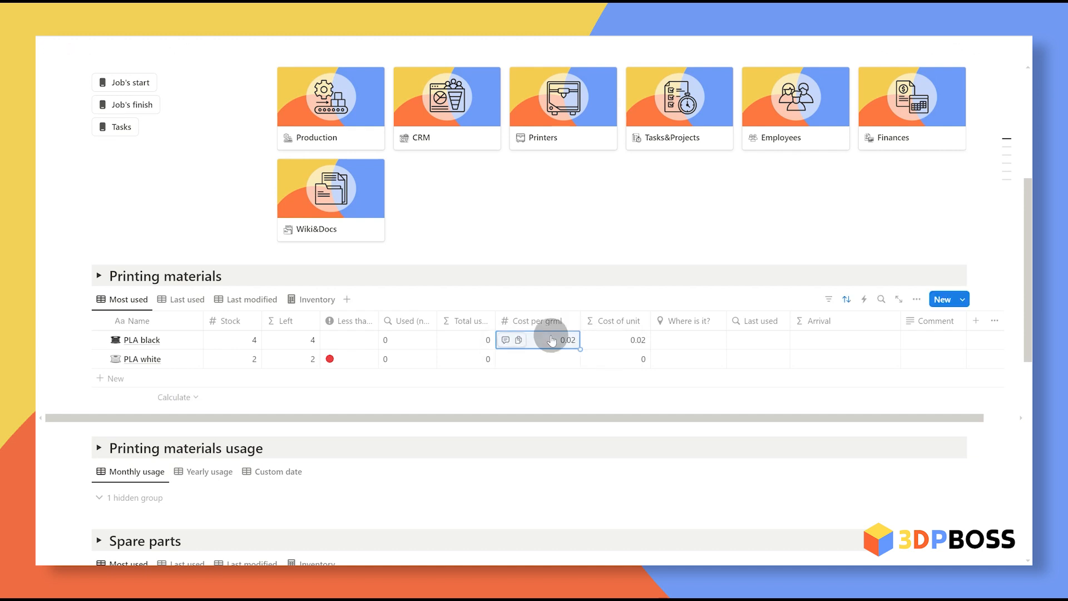
pyautogui.hotkey('ctrl', 'c')
pyautogui.press('Down')
pyautogui.hotkey('ctrl', 'v')
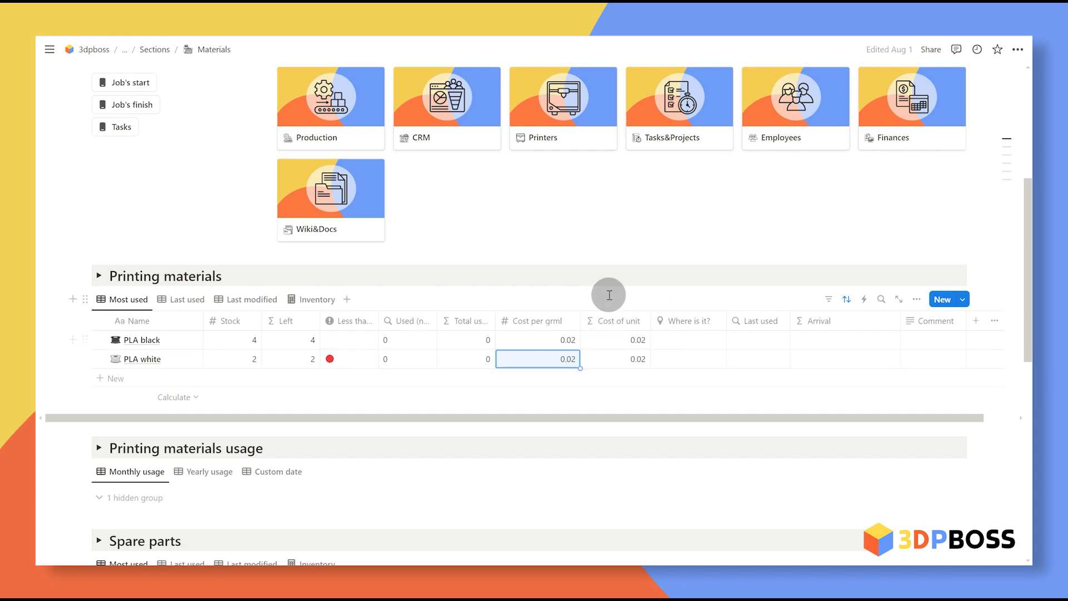
pyautogui.click(655, 225)
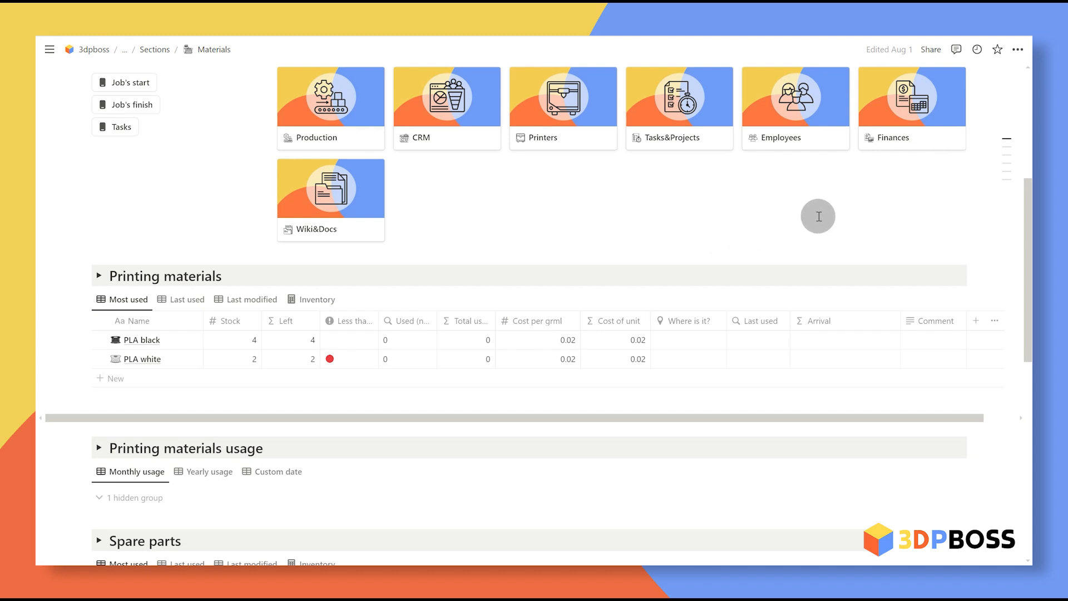
pyautogui.click(678, 345)
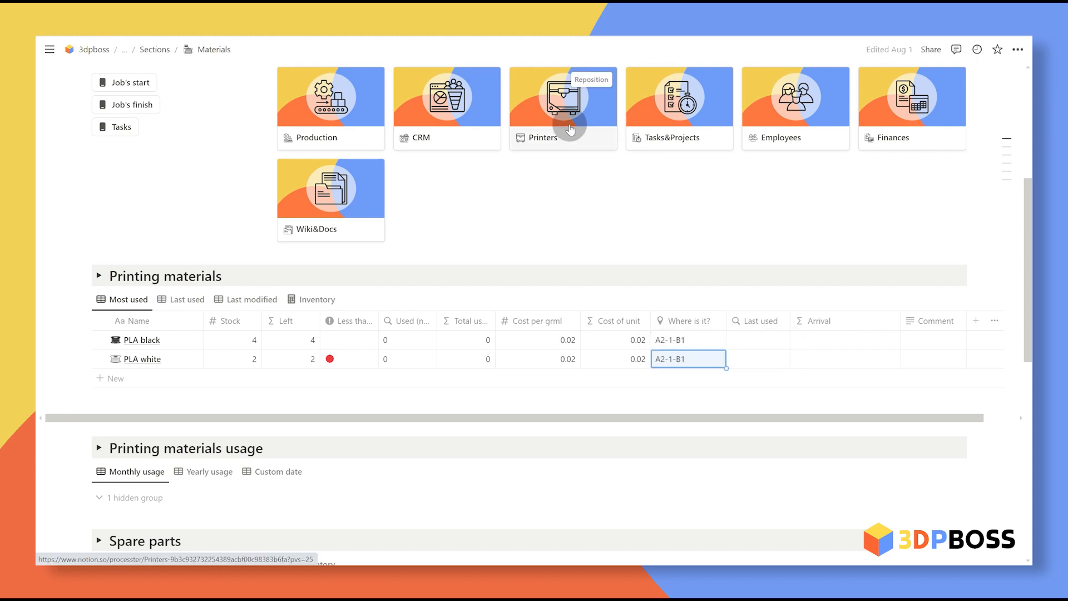
pyautogui.click(570, 128)
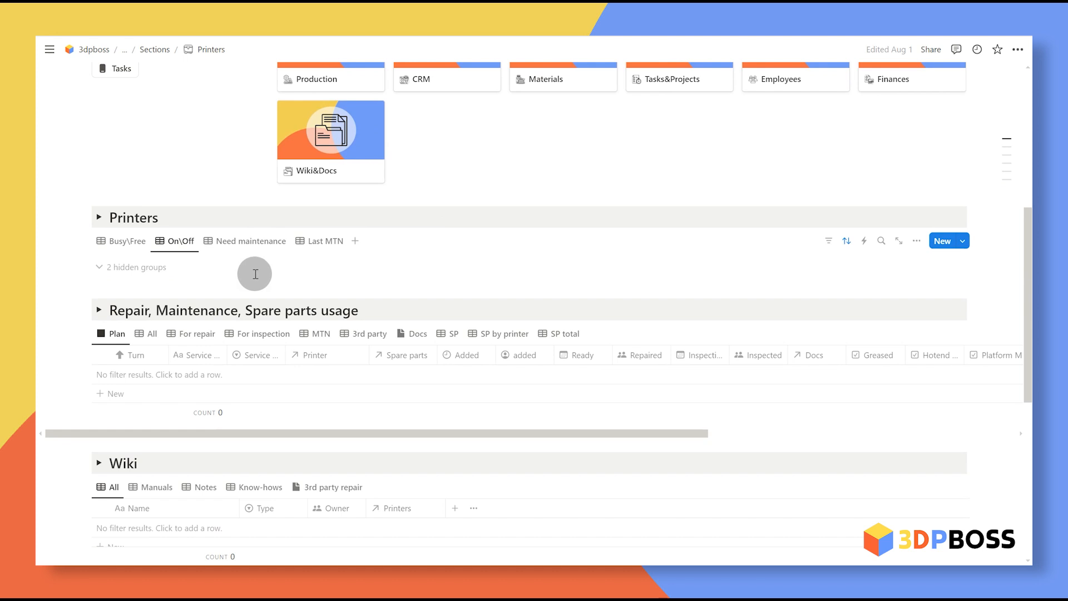
# Step: Expand the hidden On\Off groups and add printer PrusaMK3-1 from the template
pyautogui.scroll(6, 255, 273)
pyautogui.scroll(-5, 319, 286)
pyautogui.click(136, 329)
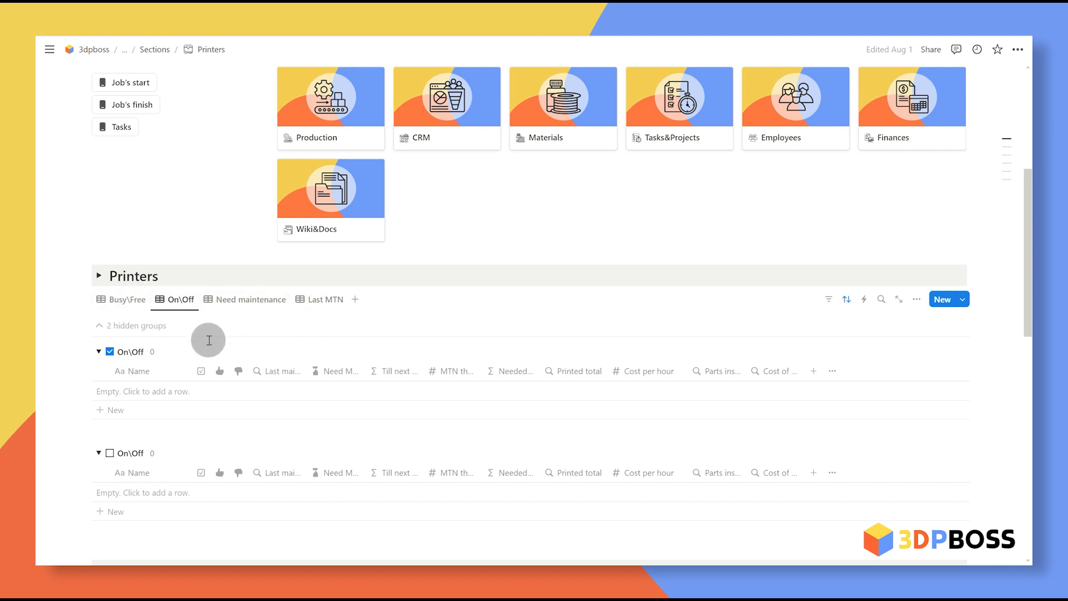
pyautogui.scroll(-1, 201, 345)
pyautogui.click(136, 349)
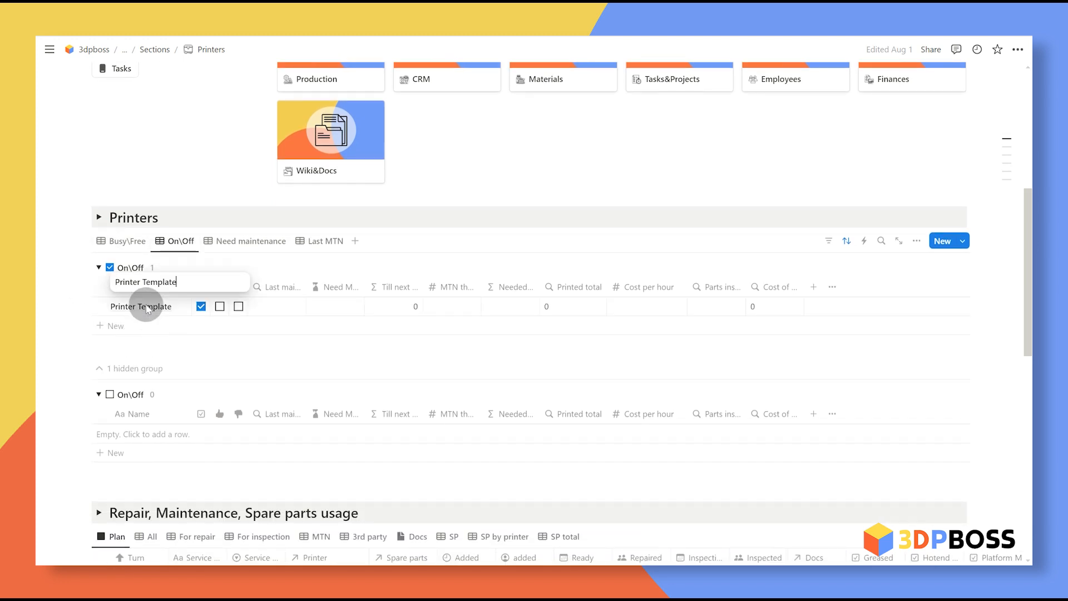
pyautogui.click(149, 306)
pyautogui.click(163, 306)
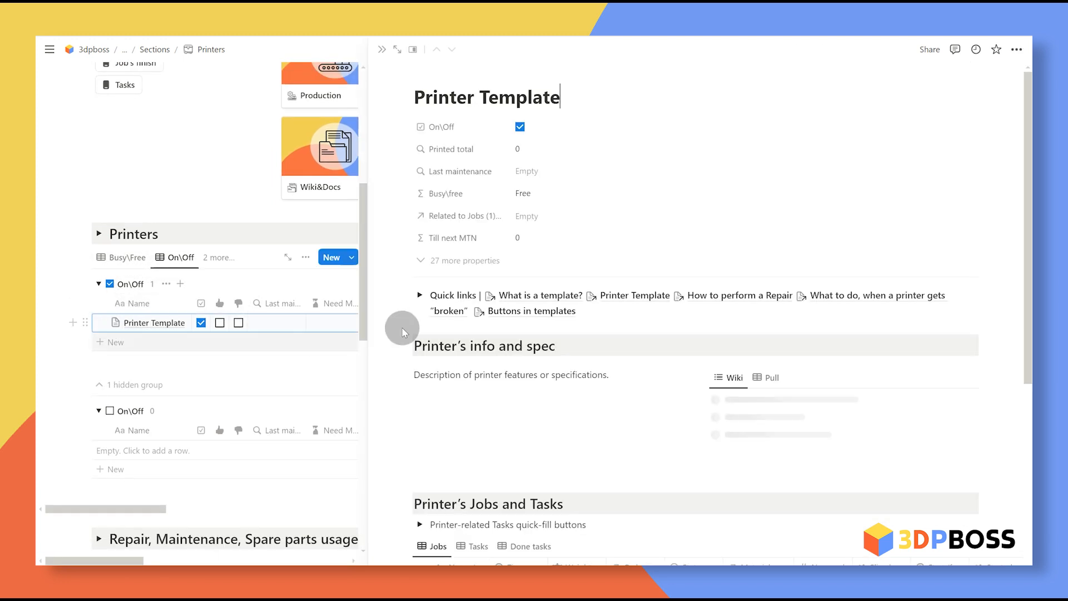
pyautogui.scroll(-4, 818, 544)
pyautogui.scroll(4, 818, 544)
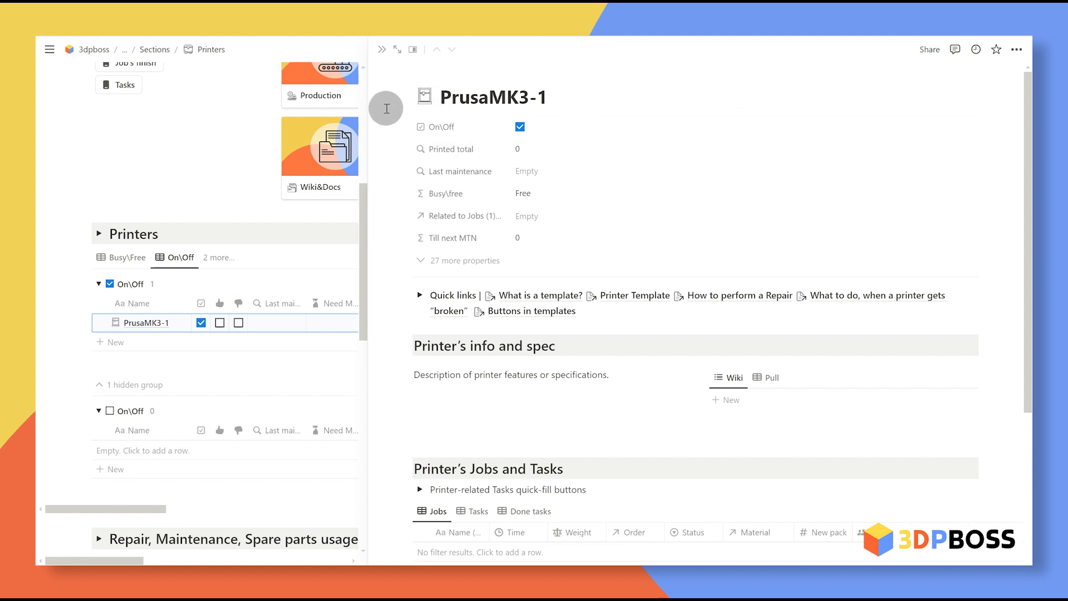
# Step: Duplicate it as PrusaMK3-2 and set both printers' MTN threshold to 300
pyautogui.click(100, 322)
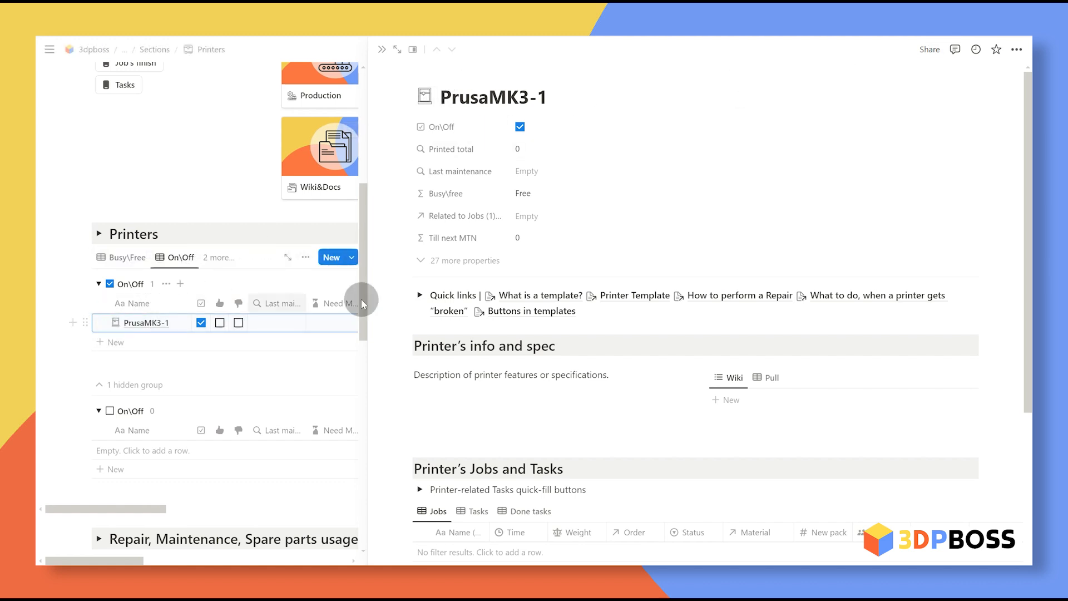
pyautogui.hotkey('ctrl', 'd')
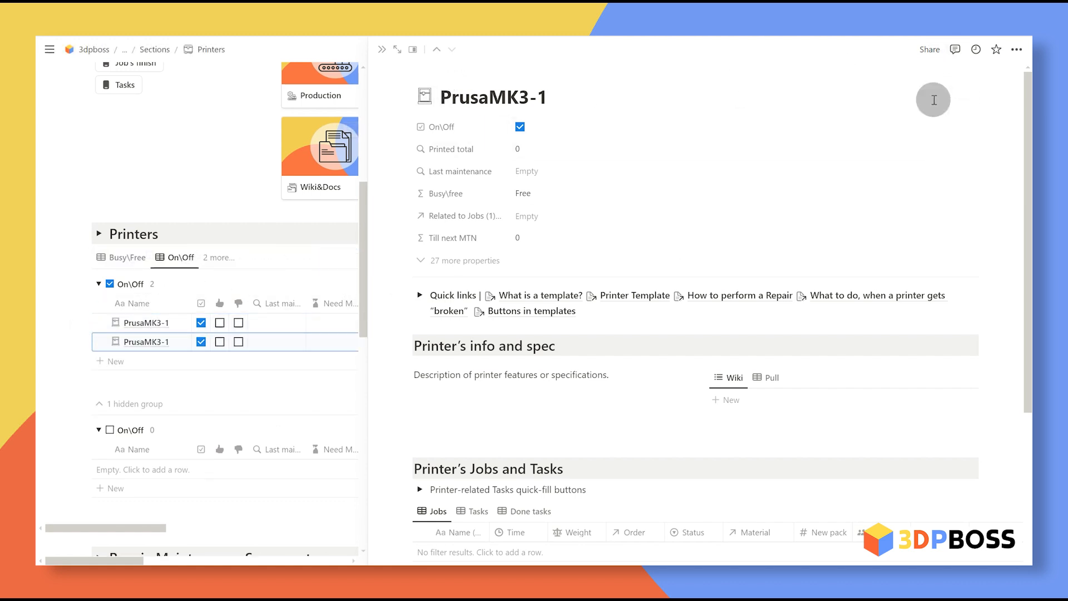
pyautogui.press('Escape')
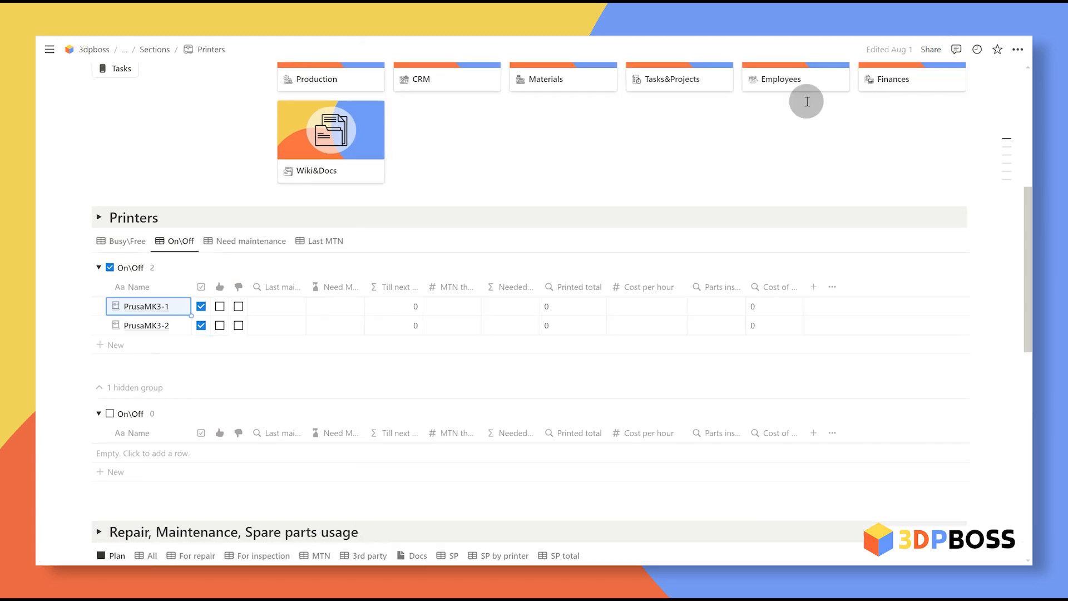
pyautogui.click(462, 305)
pyautogui.write('300')
pyautogui.click(469, 328)
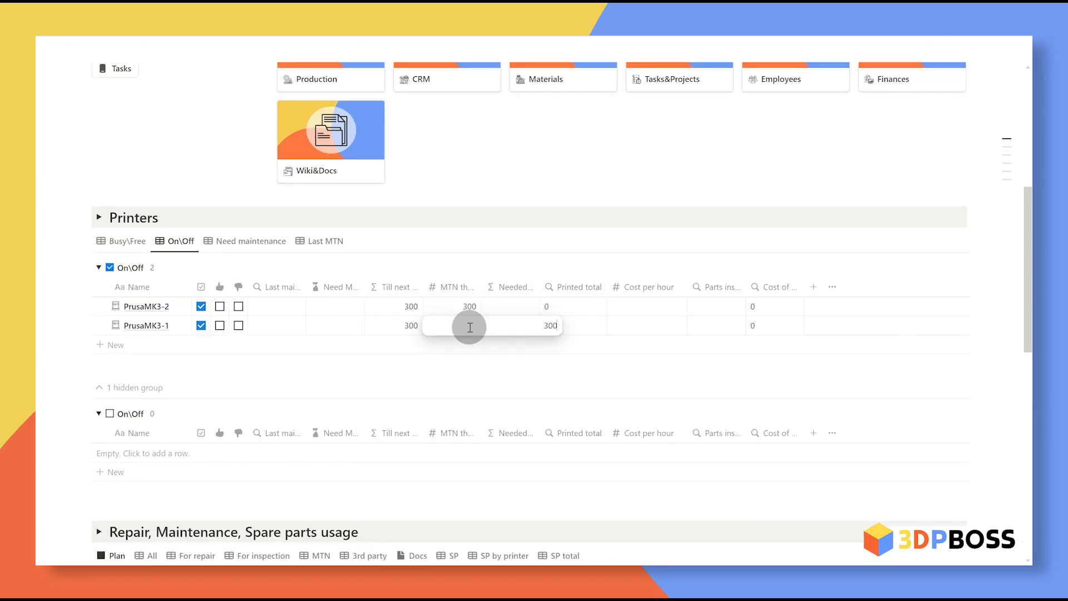
pyautogui.press('Escape')
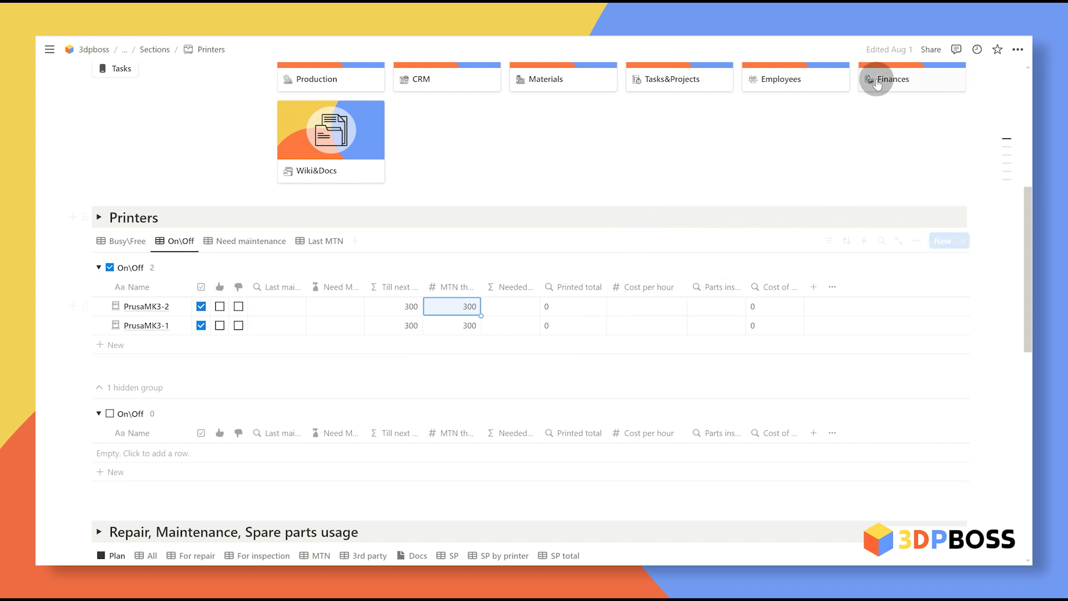
pyautogui.click(664, 310)
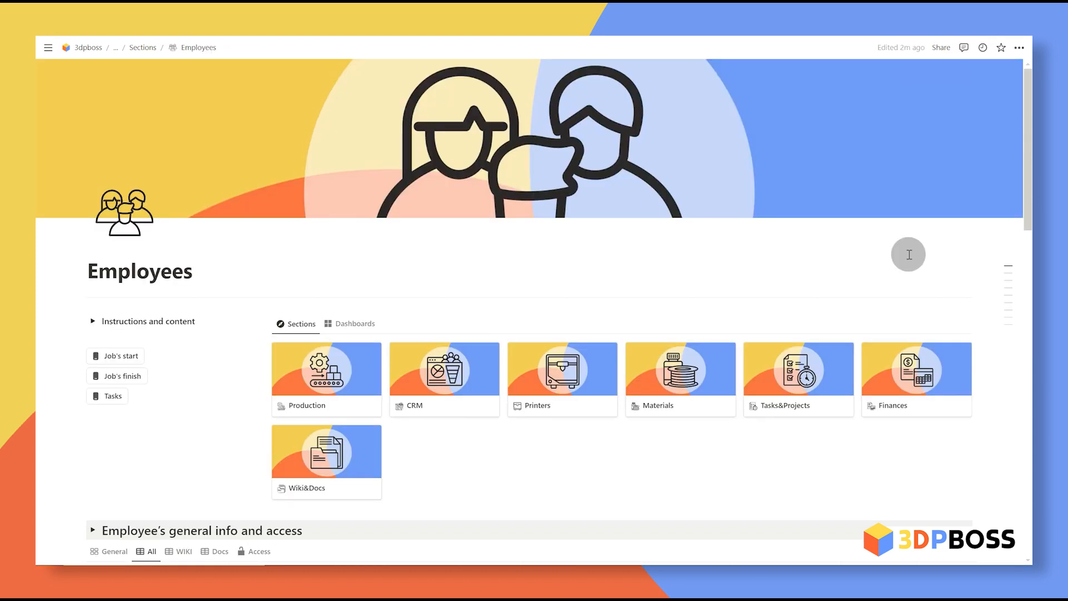
# Step: Add a new employee row from the Employee template and open its page
pyautogui.scroll(-5, 908, 254)
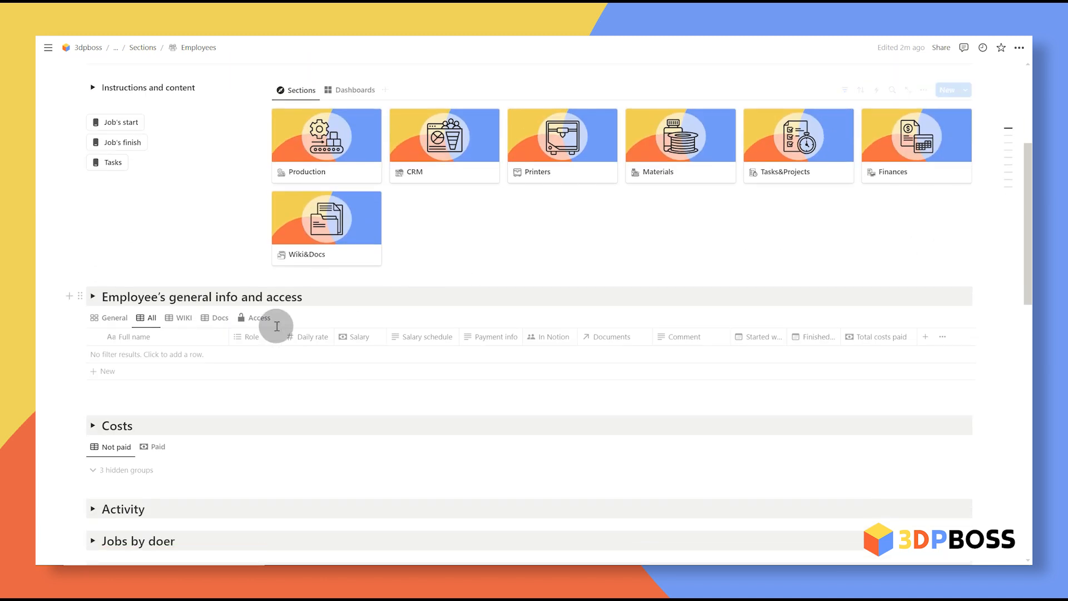
pyautogui.scroll(5, 421, 336)
pyautogui.scroll(-5, 525, 263)
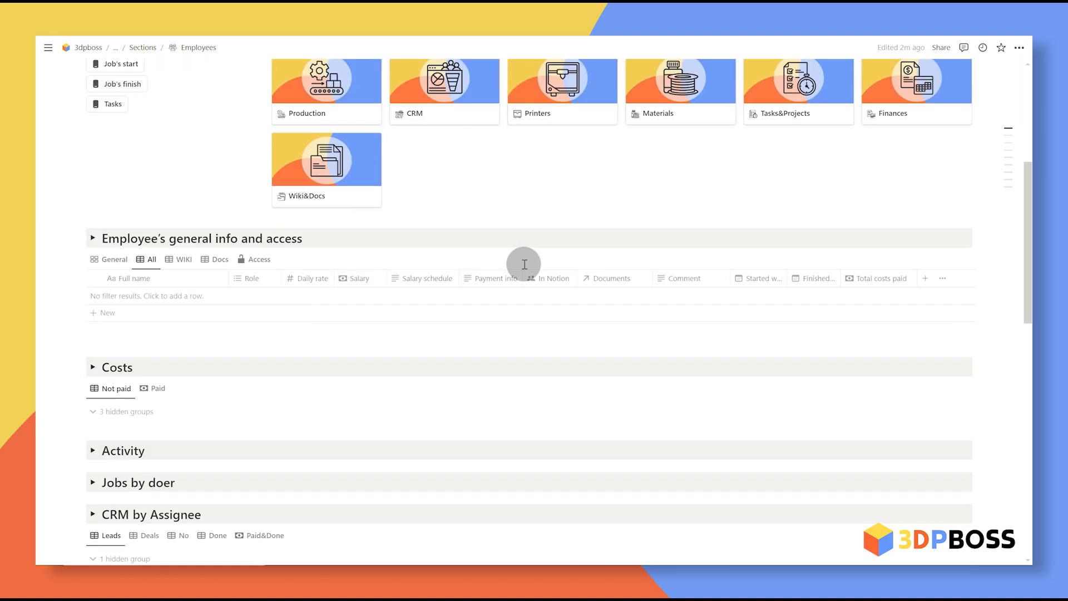
pyautogui.click(136, 297)
pyautogui.press('Escape')
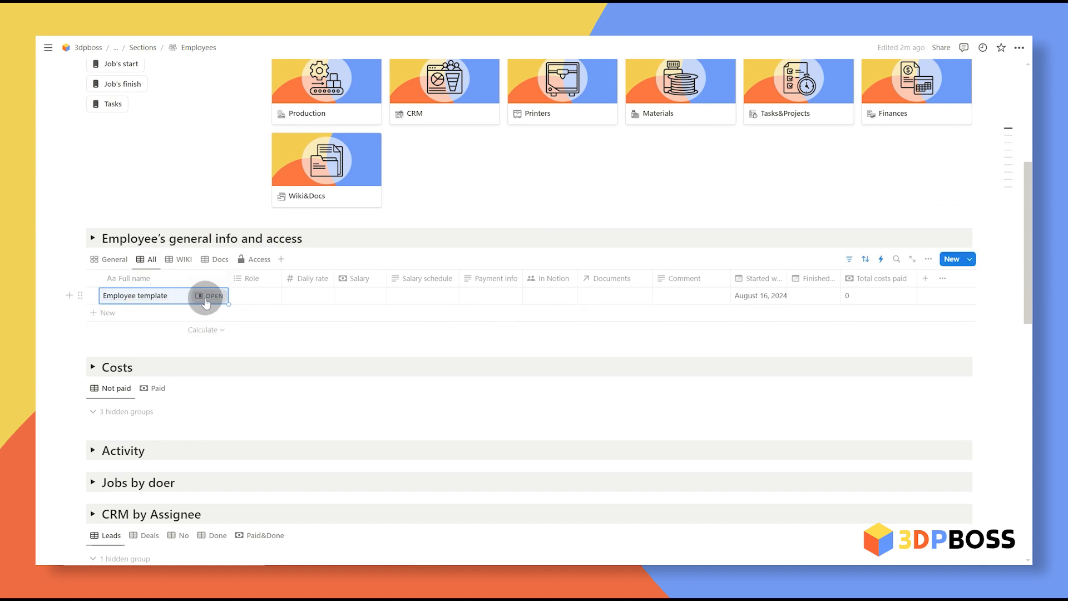
pyautogui.click(209, 295)
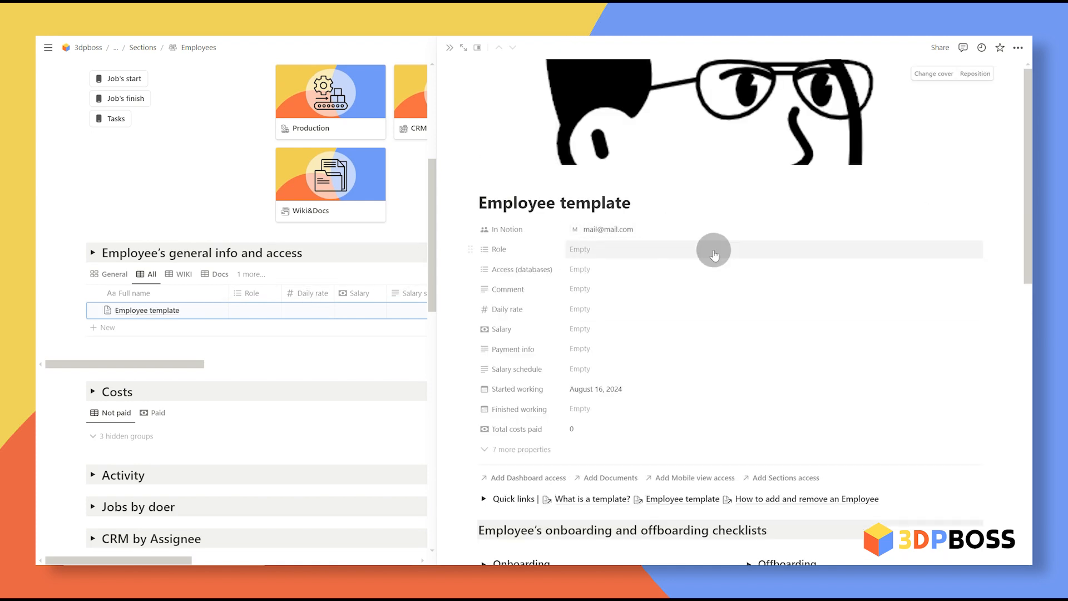
# Step: Set the role to 3d modeler and daily rate to 160, keeping the August 16, 2024 start date
pyautogui.click(666, 251)
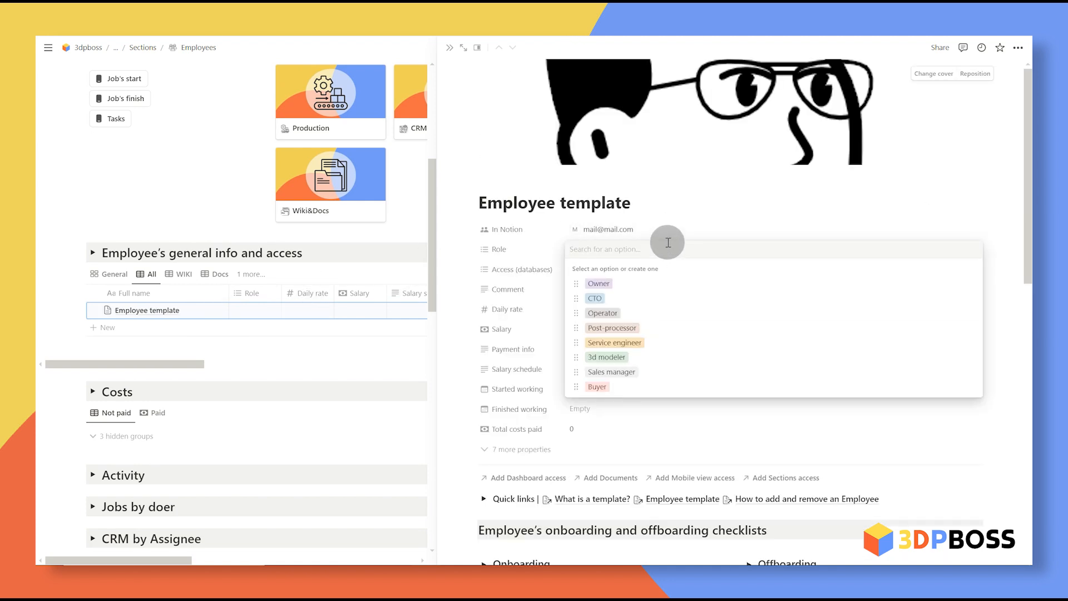
pyautogui.click(598, 229)
pyautogui.click(594, 248)
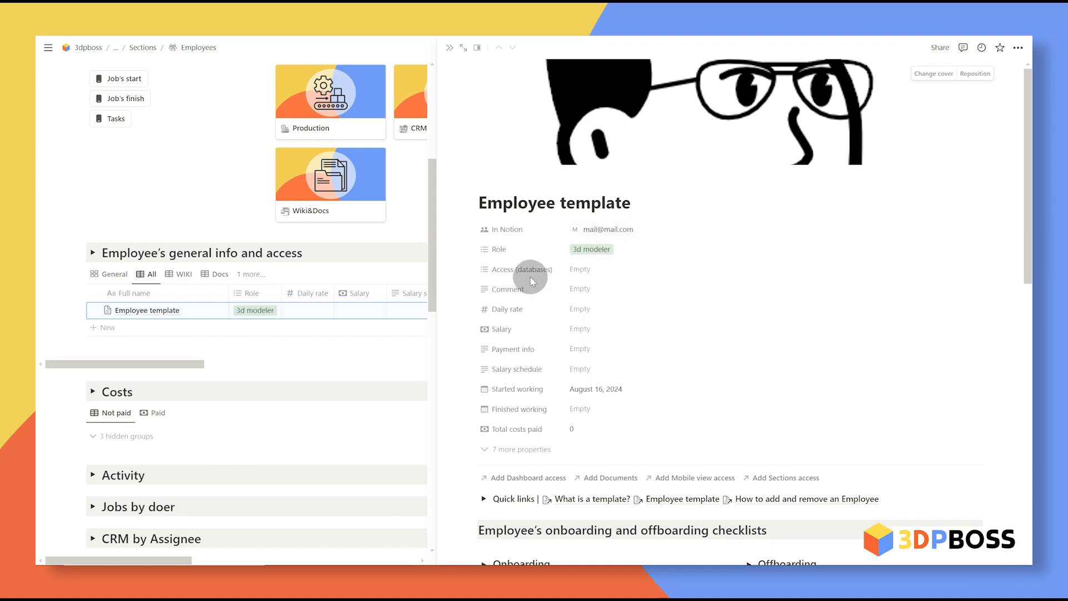
pyautogui.click(596, 309)
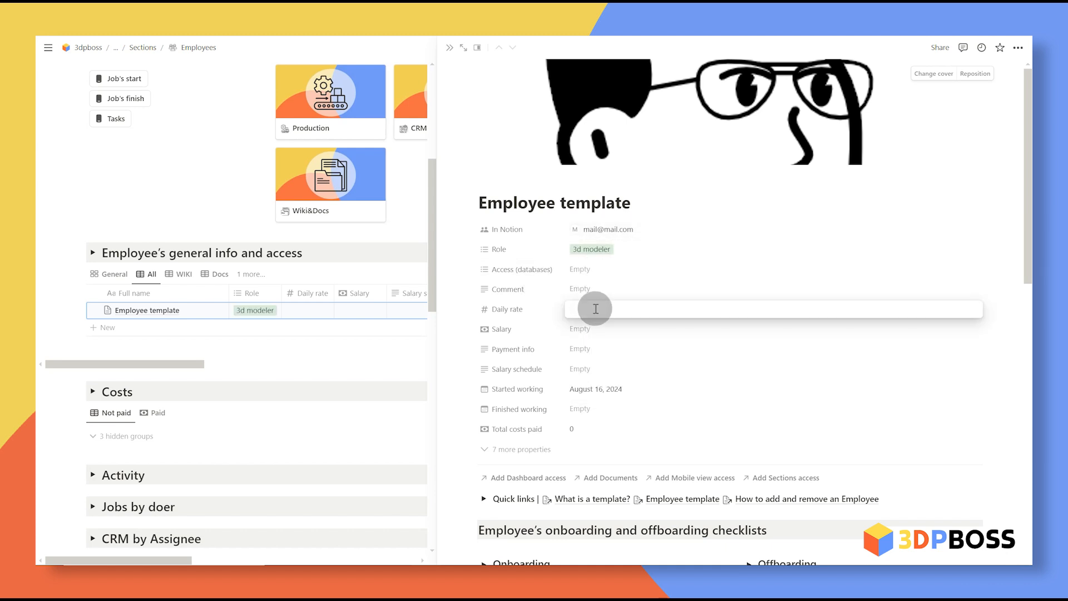
pyautogui.write('160')
pyautogui.click(807, 350)
pyautogui.click(799, 369)
pyautogui.click(798, 373)
pyautogui.click(1001, 333)
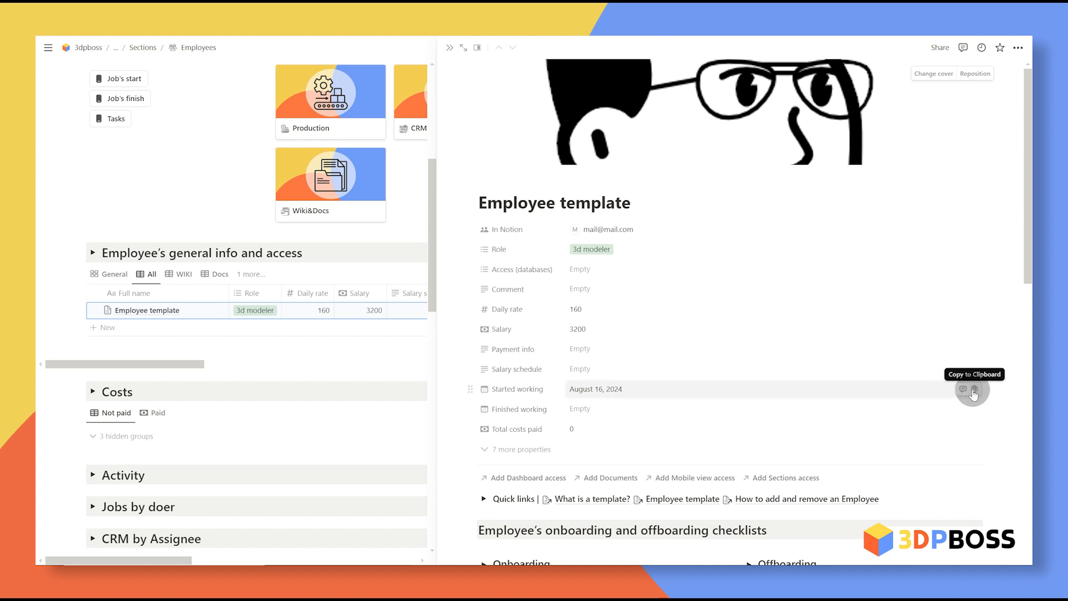
pyautogui.click(847, 384)
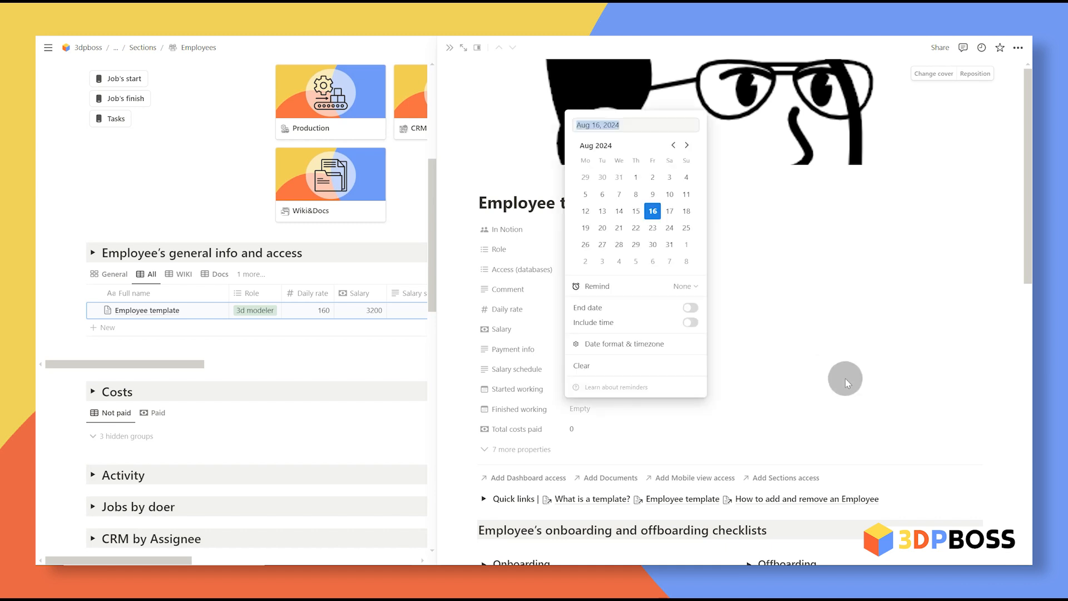
pyautogui.click(934, 365)
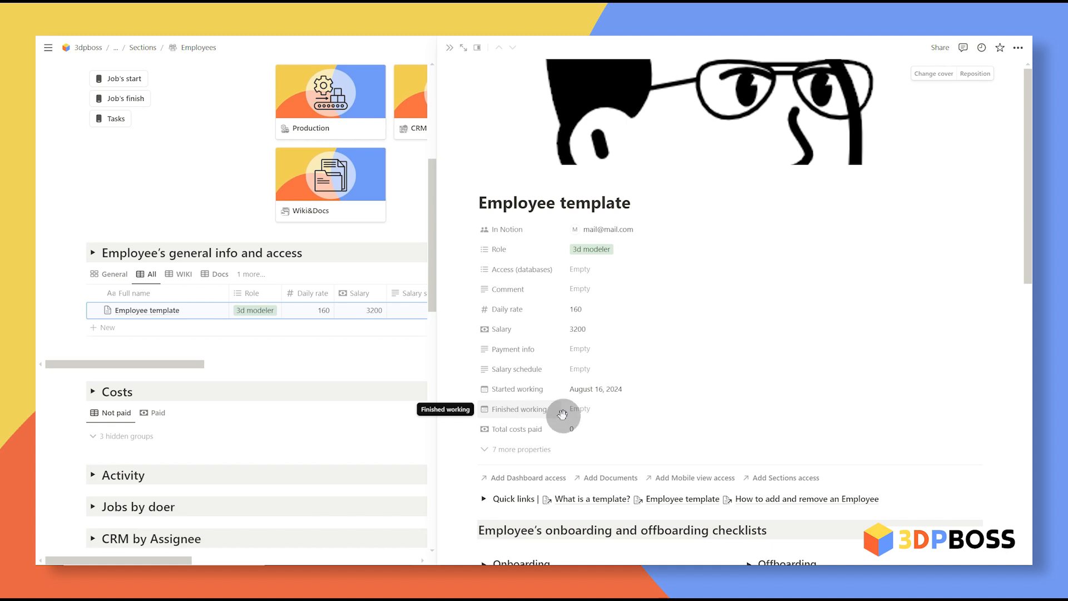
# Step: Expand and read through the Employee template's onboarding and offboarding checklists
pyautogui.scroll(-5, 667, 390)
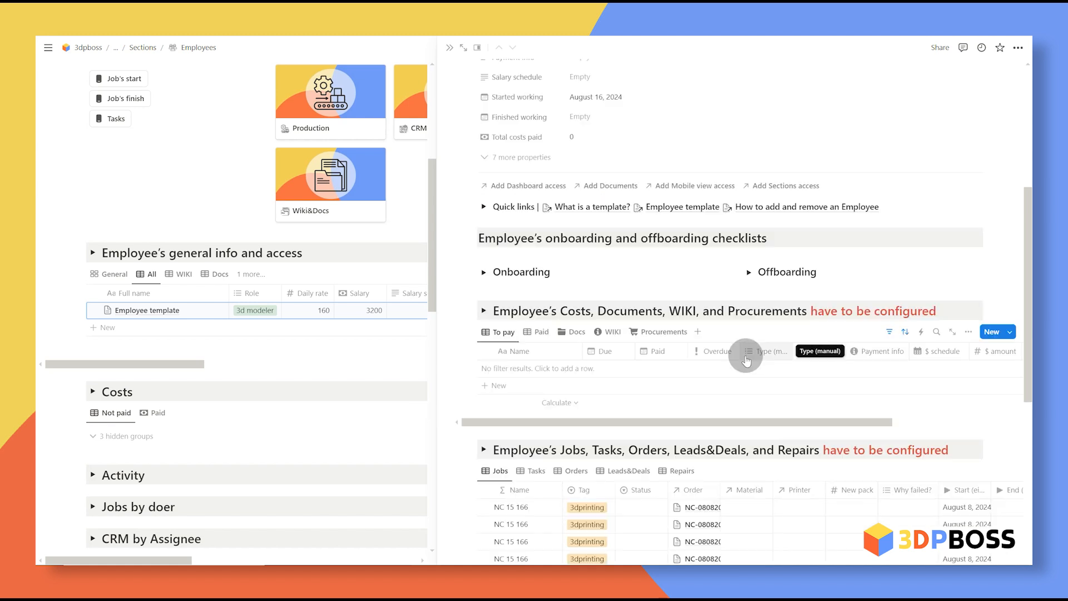
pyautogui.moveTo(1028, 256); pyautogui.dragTo(1028, 279)
pyautogui.click(484, 218)
pyautogui.click(749, 218)
pyautogui.moveTo(546, 493); pyautogui.dragTo(503, 230)
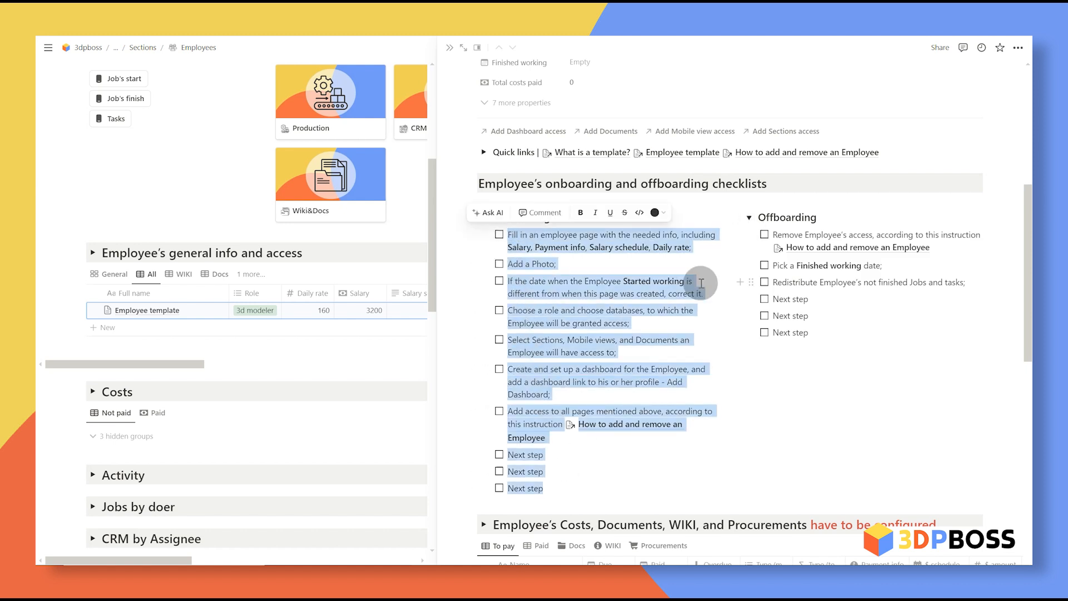
pyautogui.click(702, 283)
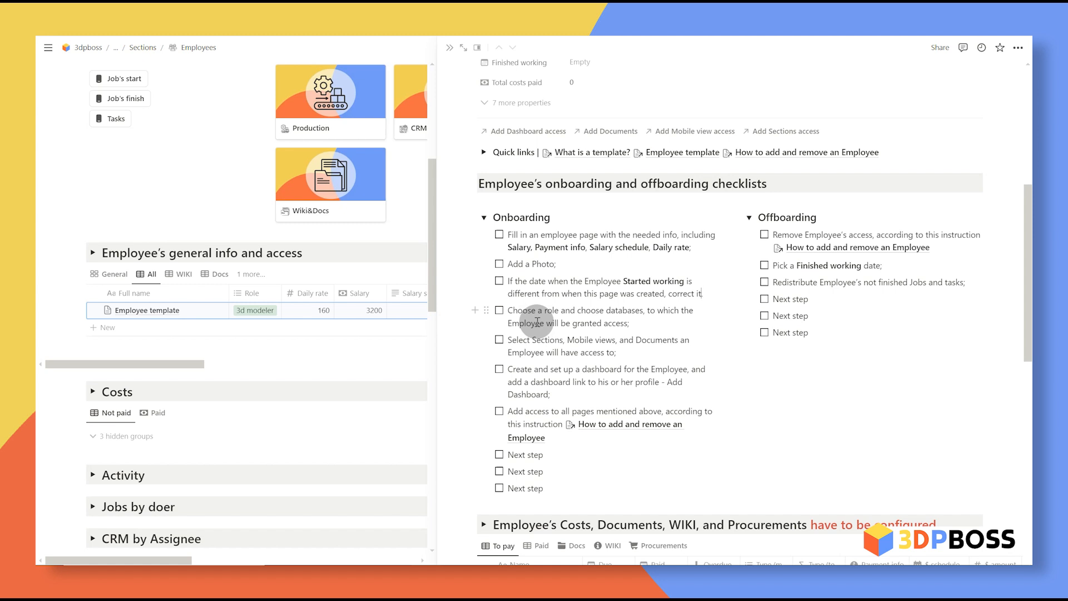
pyautogui.moveTo(554, 488); pyautogui.dragTo(503, 230)
pyautogui.moveTo(504, 230); pyautogui.dragTo(502, 224)
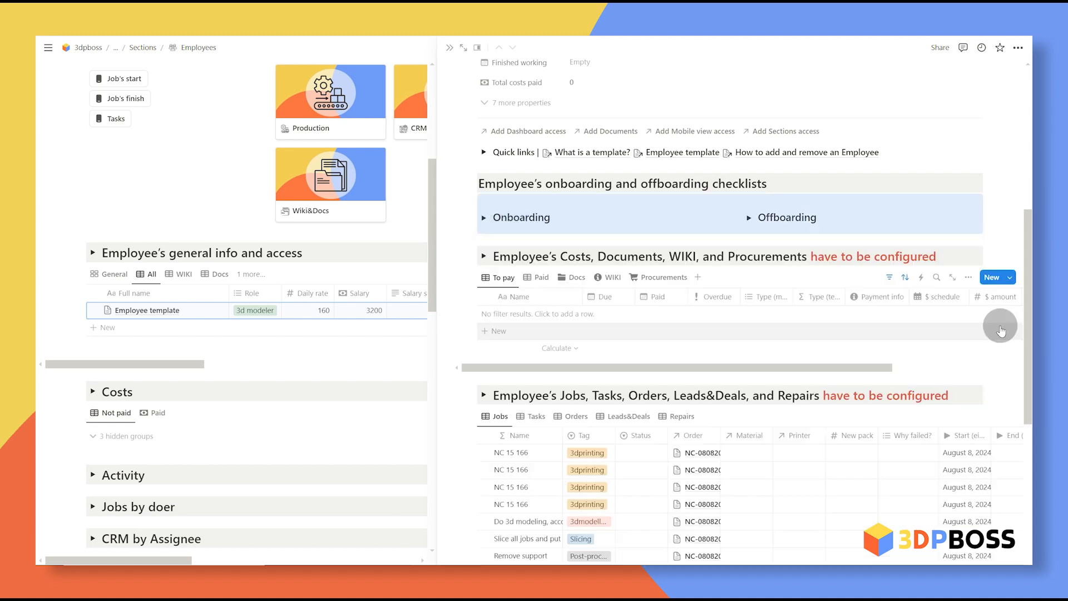
# Step: Check the costs section's description and scroll down to the Jobs table
pyautogui.scroll(-7, 1001, 333)
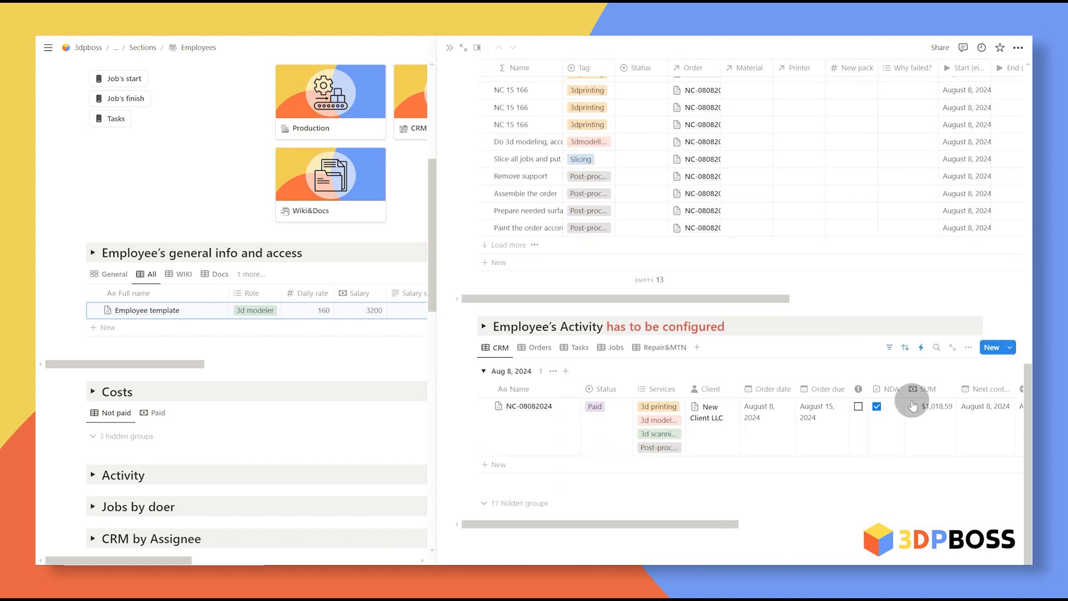
pyautogui.scroll(4, 597, 408)
pyautogui.scroll(2, 604, 399)
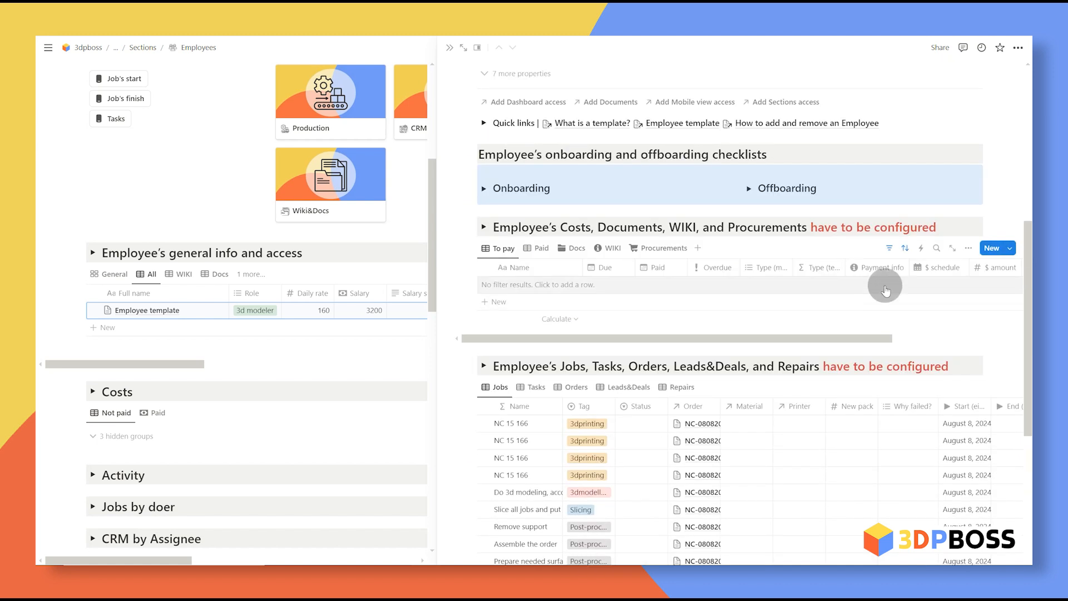
pyautogui.moveTo(949, 227); pyautogui.dragTo(829, 227)
pyautogui.click(483, 227)
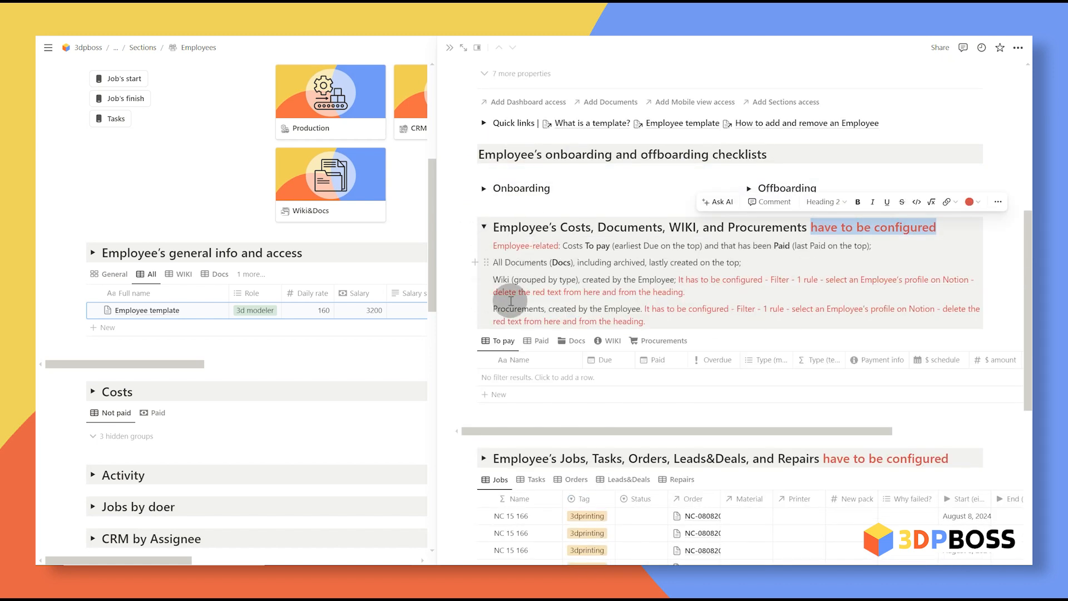
pyautogui.click(482, 227)
pyautogui.scroll(-3, 498, 311)
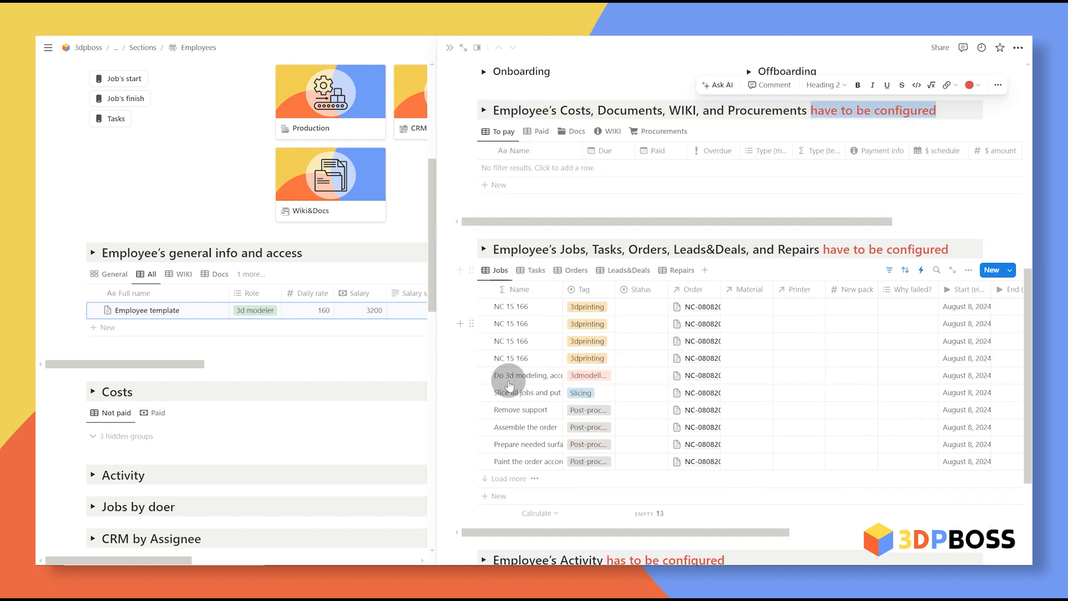
# Step: Set the Jobs table's Assignee and Sliced filter rules to the employee's account
pyautogui.click(497, 270)
pyautogui.click(499, 293)
pyautogui.click(575, 293)
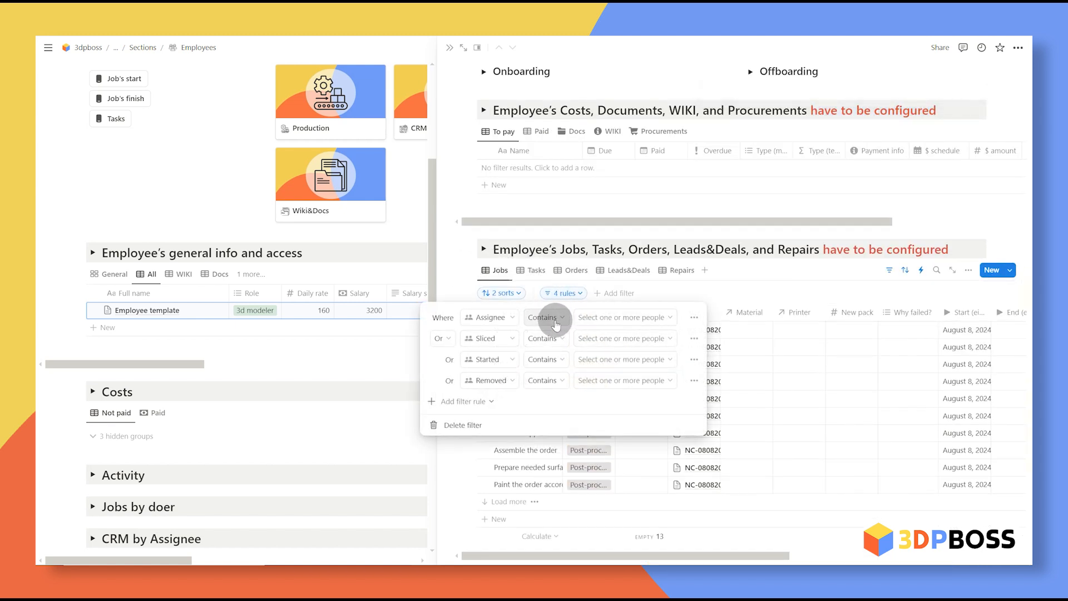
pyautogui.click(641, 318)
pyautogui.click(625, 388)
pyautogui.click(656, 328)
pyautogui.click(648, 339)
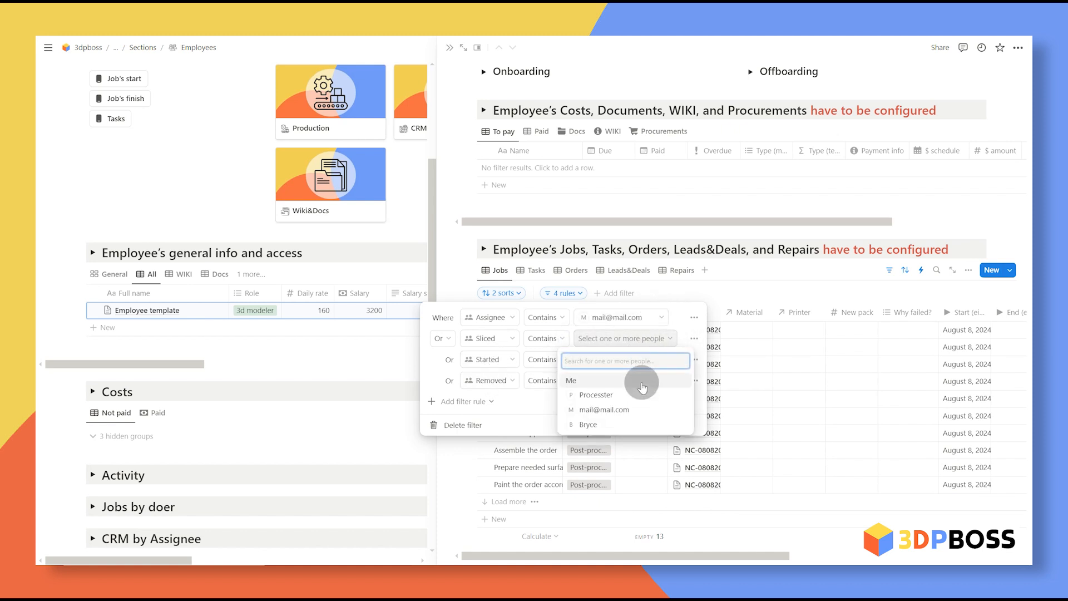
pyautogui.click(604, 410)
pyautogui.click(679, 320)
pyautogui.click(629, 363)
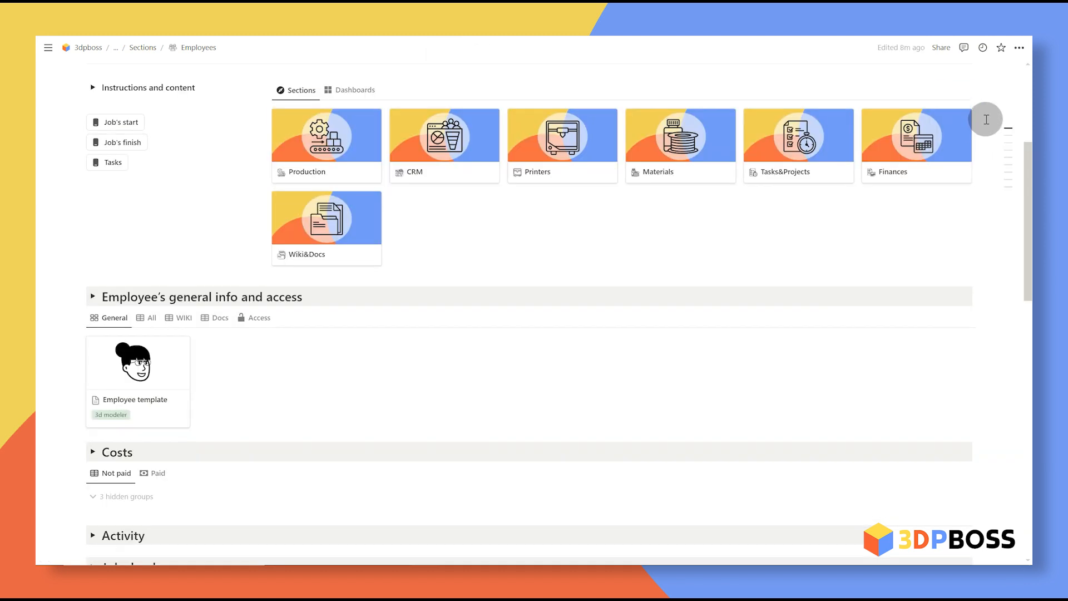
# Step: In the Access view, grant Orders, Jobs, Wiki, Printers, Repair and Maintenance, Spare parts, Procurement access
pyautogui.click(257, 318)
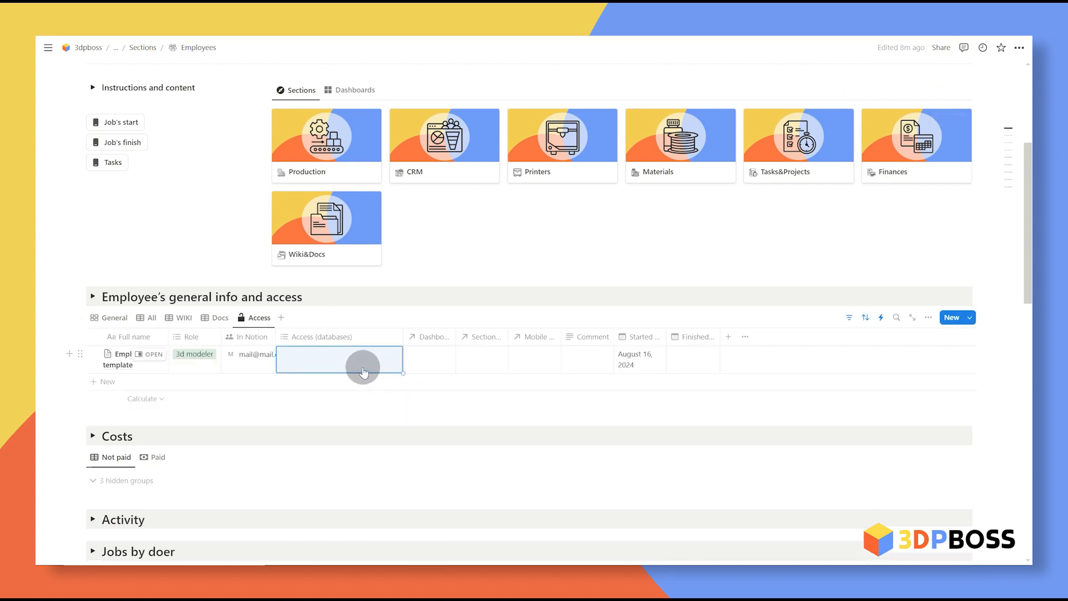
pyautogui.moveTo(169, 337); pyautogui.dragTo(216, 337)
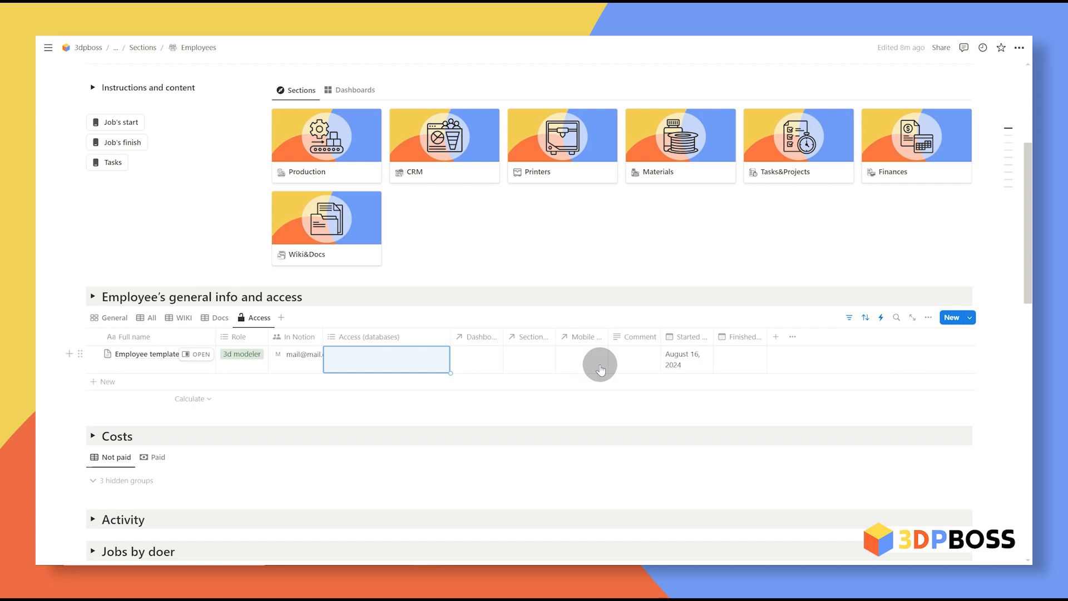
pyautogui.click(390, 359)
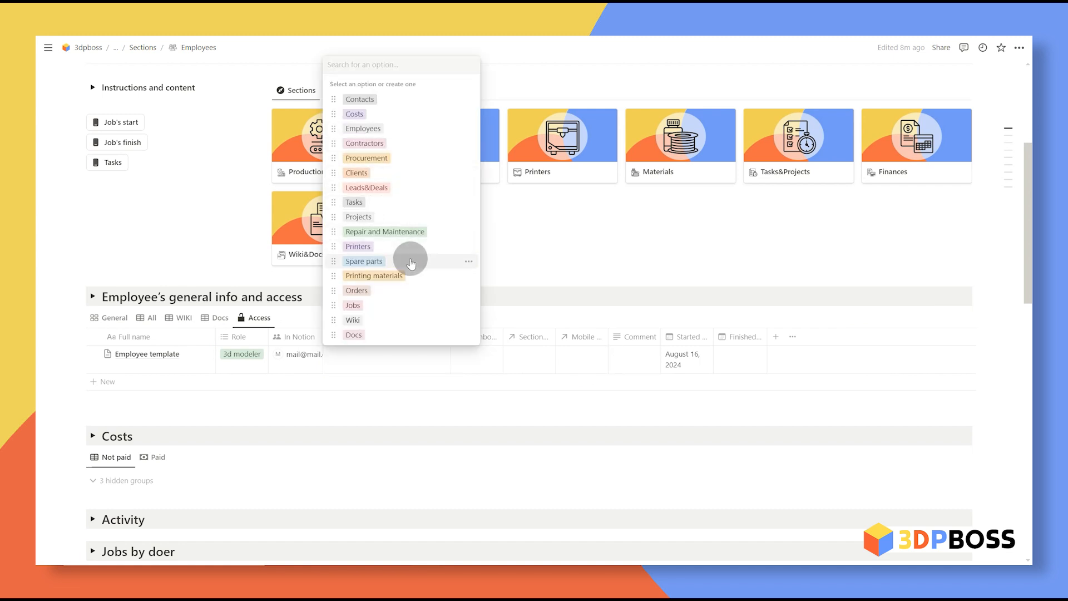
pyautogui.click(404, 292)
pyautogui.click(408, 319)
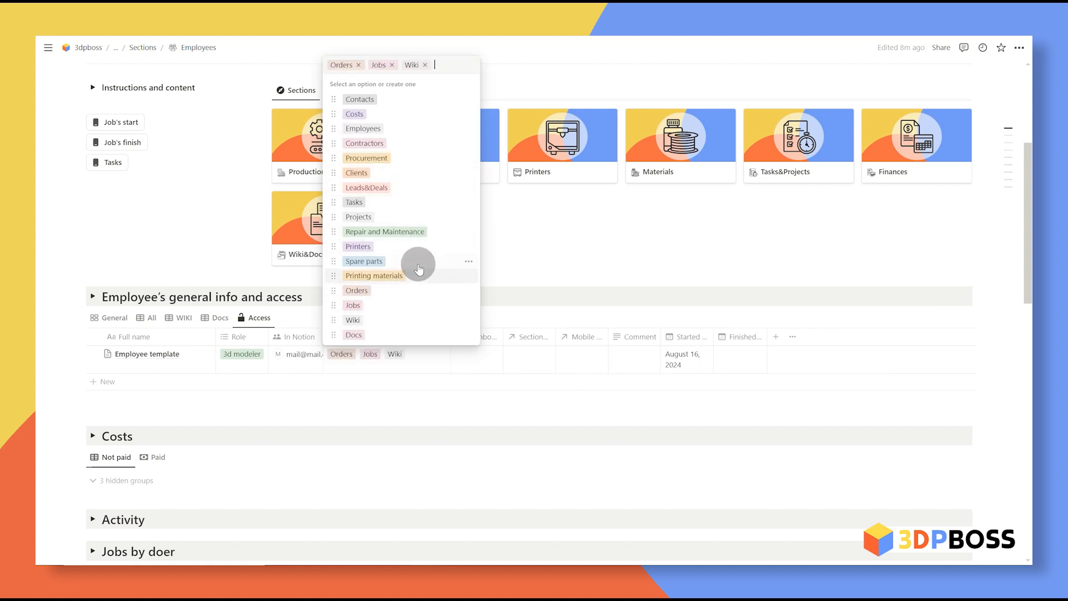
pyautogui.click(417, 246)
pyautogui.click(422, 240)
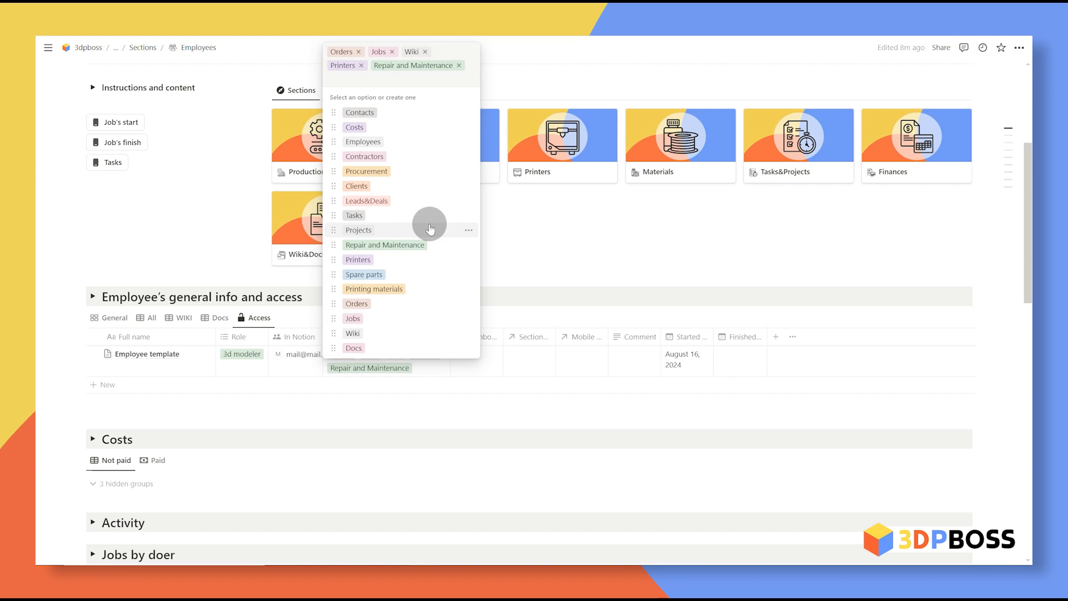
pyautogui.click(428, 172)
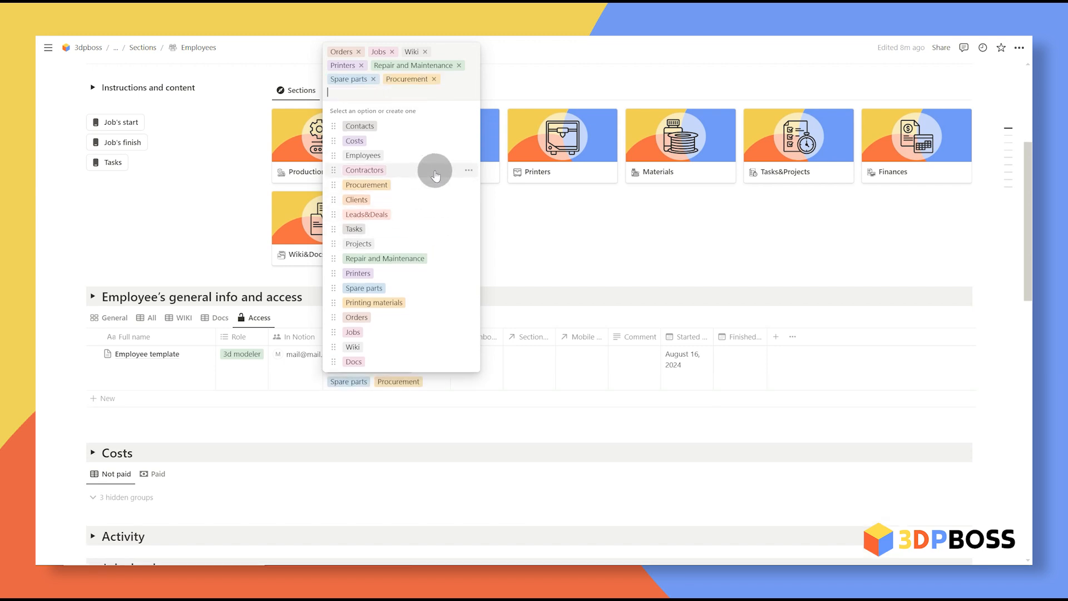
pyautogui.press('Escape')
# Step: Widen the Mobile view column in the employees Access table
pyautogui.scroll(1, 579, 289)
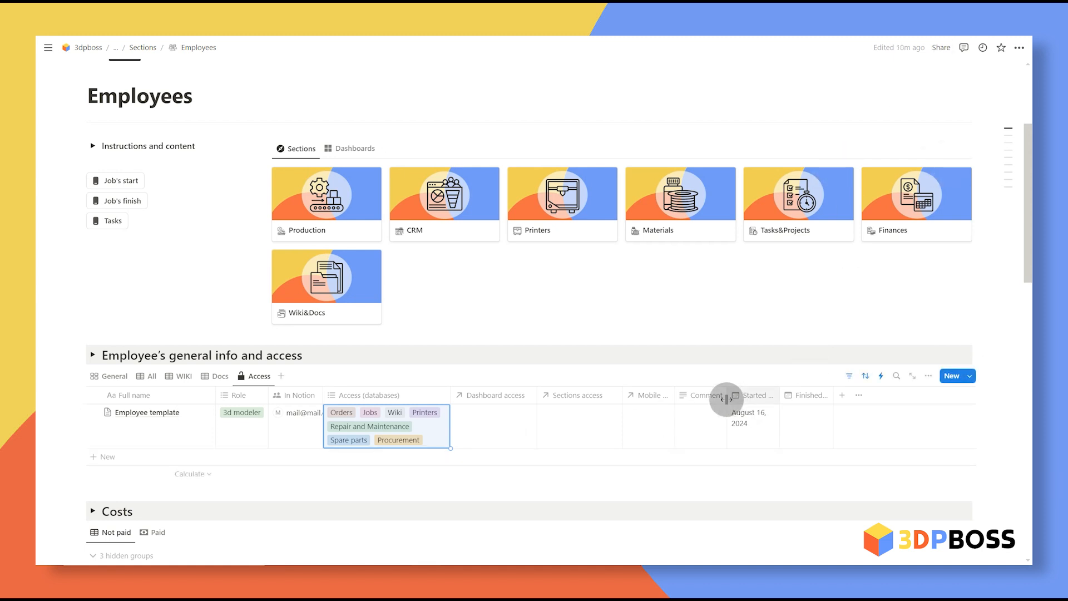
pyautogui.moveTo(692, 392); pyautogui.dragTo(695, 392)
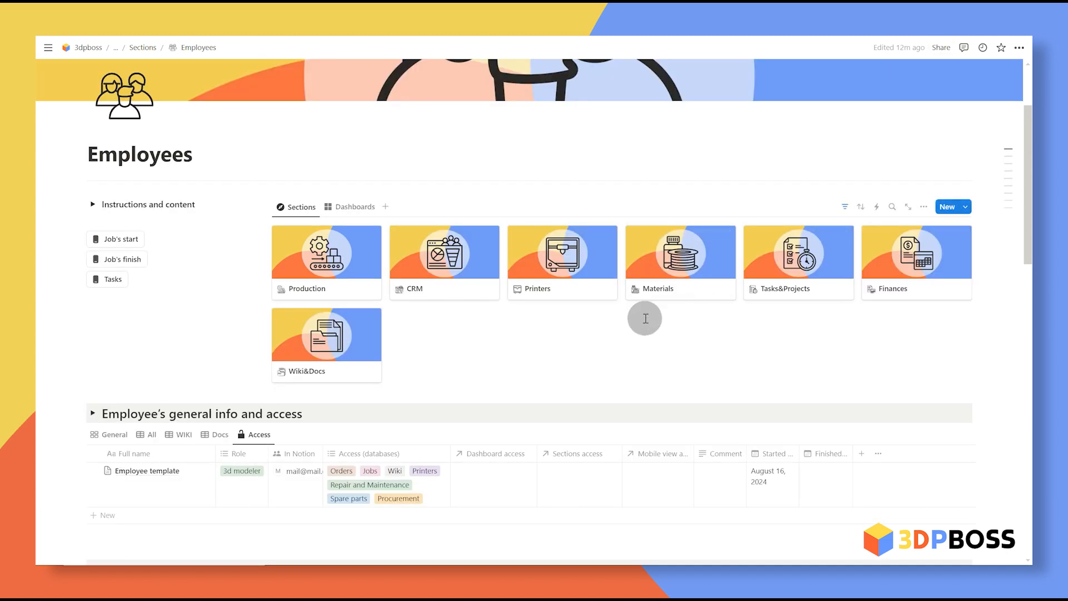
pyautogui.scroll(2, 644, 317)
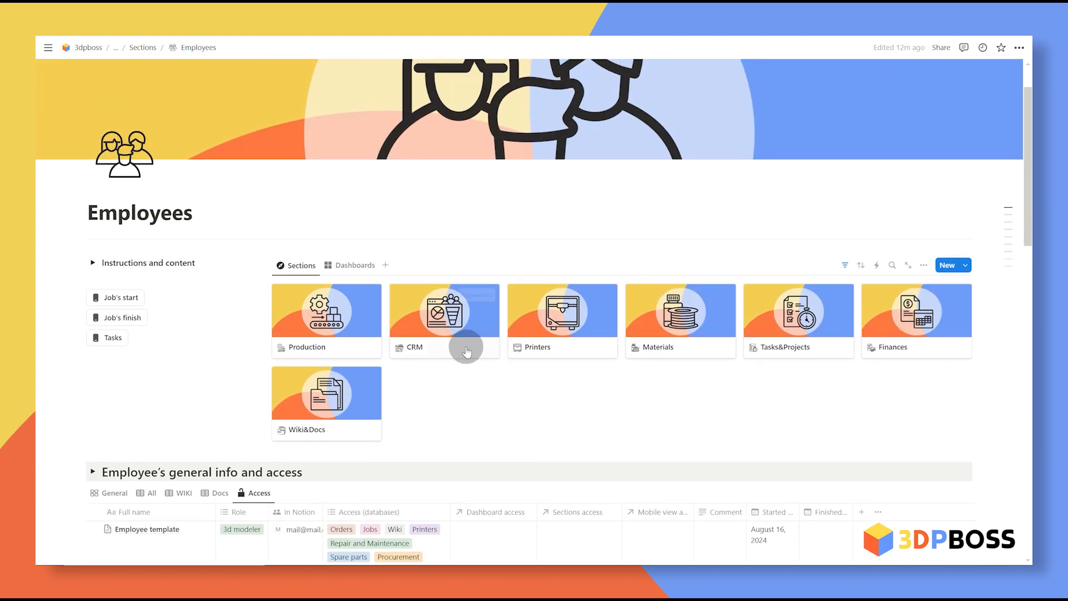
# Step: Create a new dashboard page from the 3d modeler template in Dashboards
pyautogui.click(353, 266)
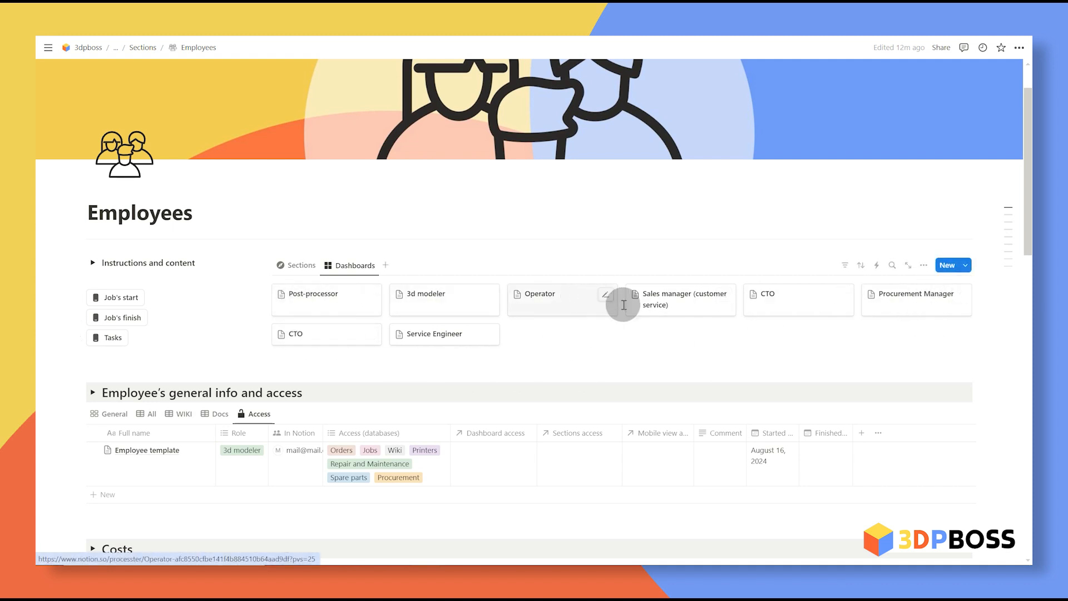
pyautogui.click(966, 266)
pyautogui.click(890, 417)
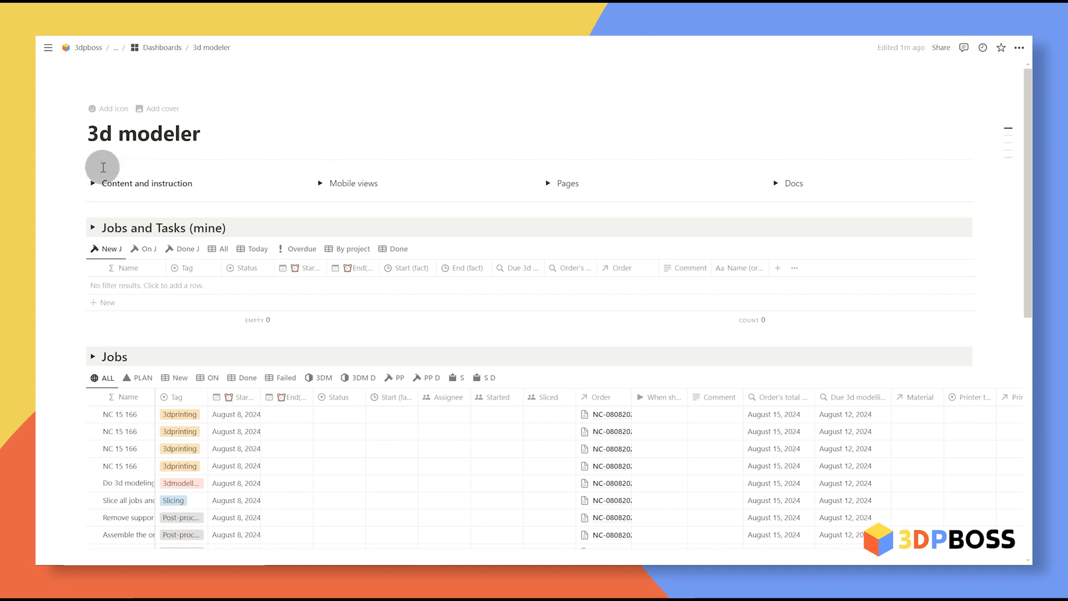
pyautogui.moveTo(195, 135); pyautogui.dragTo(82, 140)
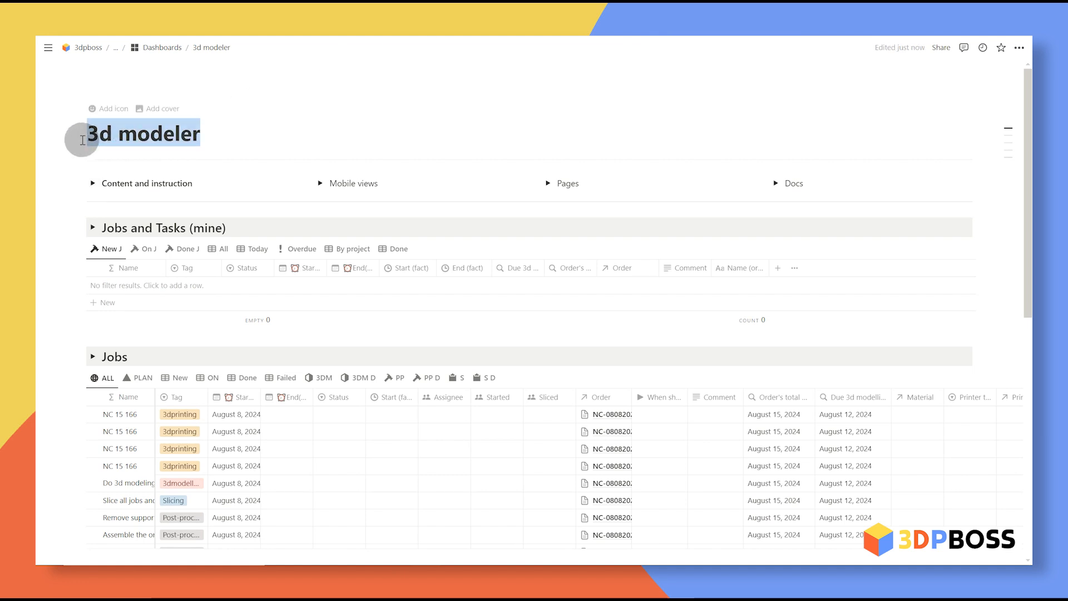
pyautogui.click(341, 134)
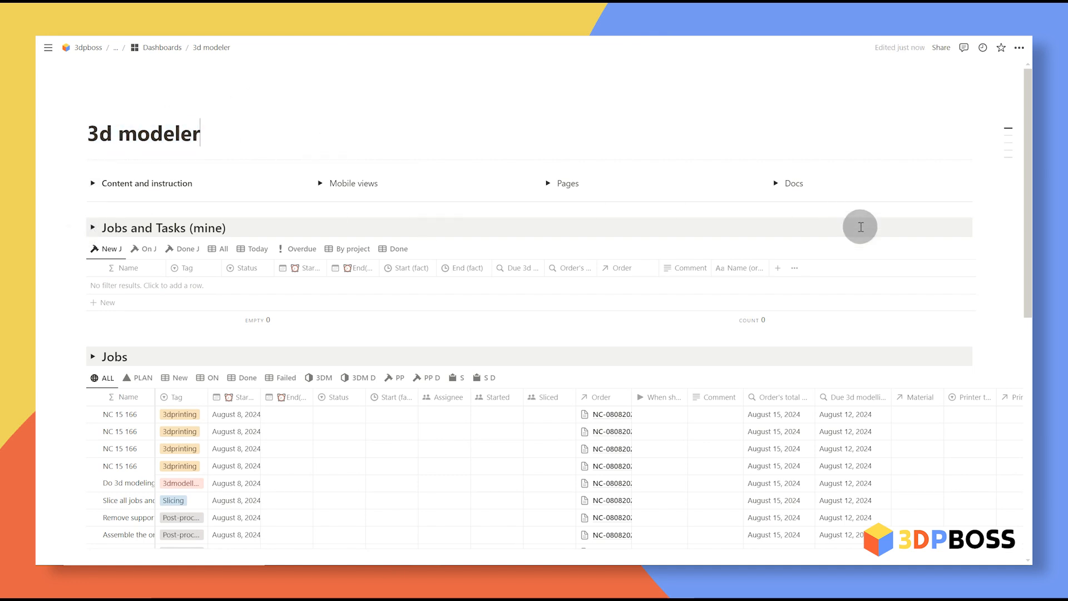
# Step: Review the new dashboard's ALL jobs view and Jobs and Tasks (mine), then link it as Dashboard access
pyautogui.scroll(-3, 382, 272)
pyautogui.scroll(3, 396, 263)
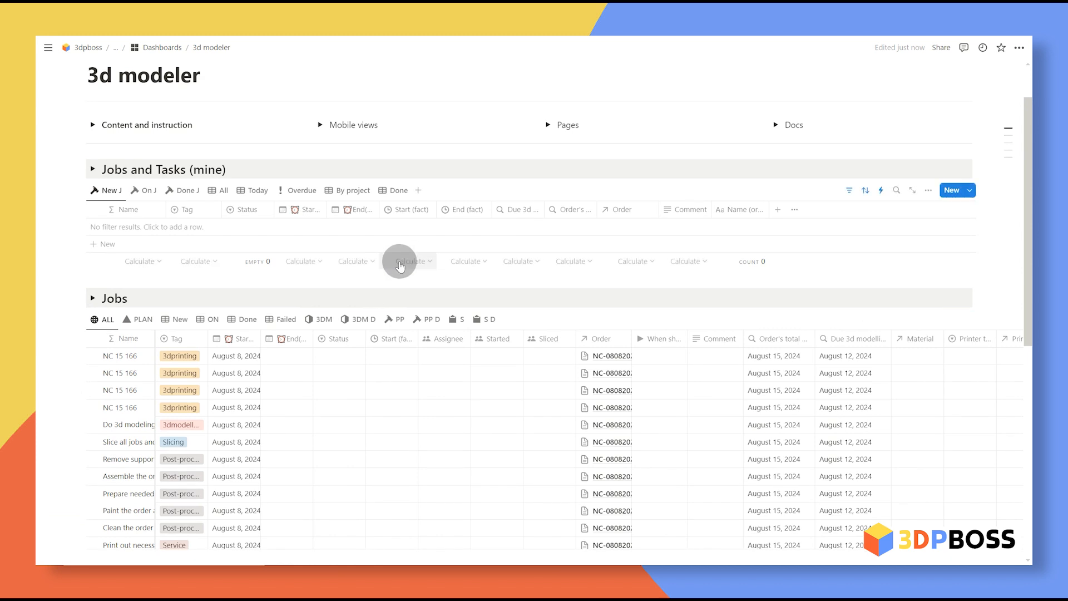
pyautogui.scroll(-2, 399, 265)
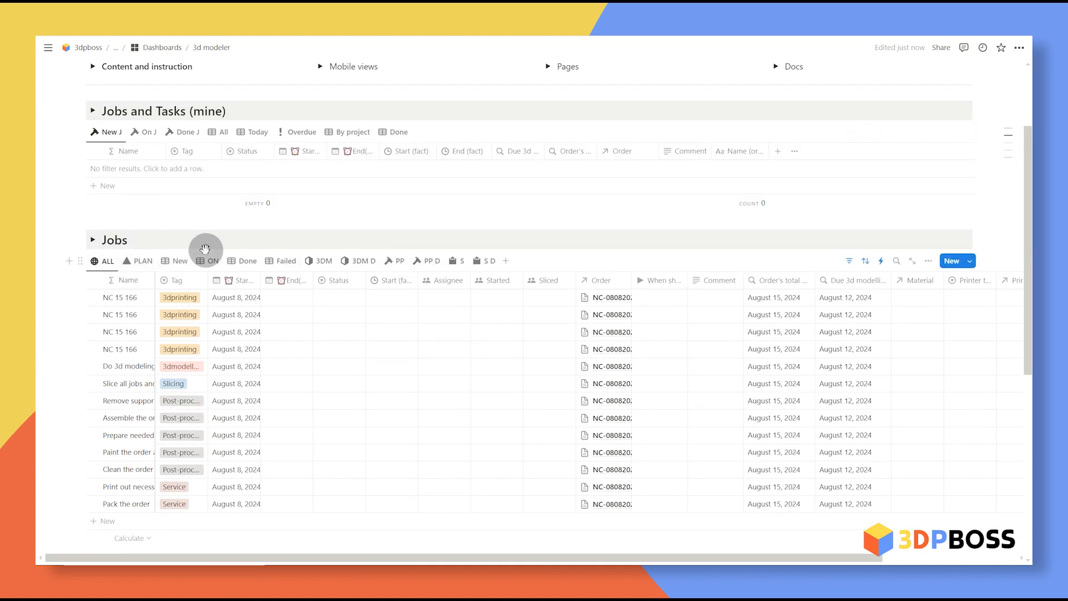
pyautogui.click(103, 261)
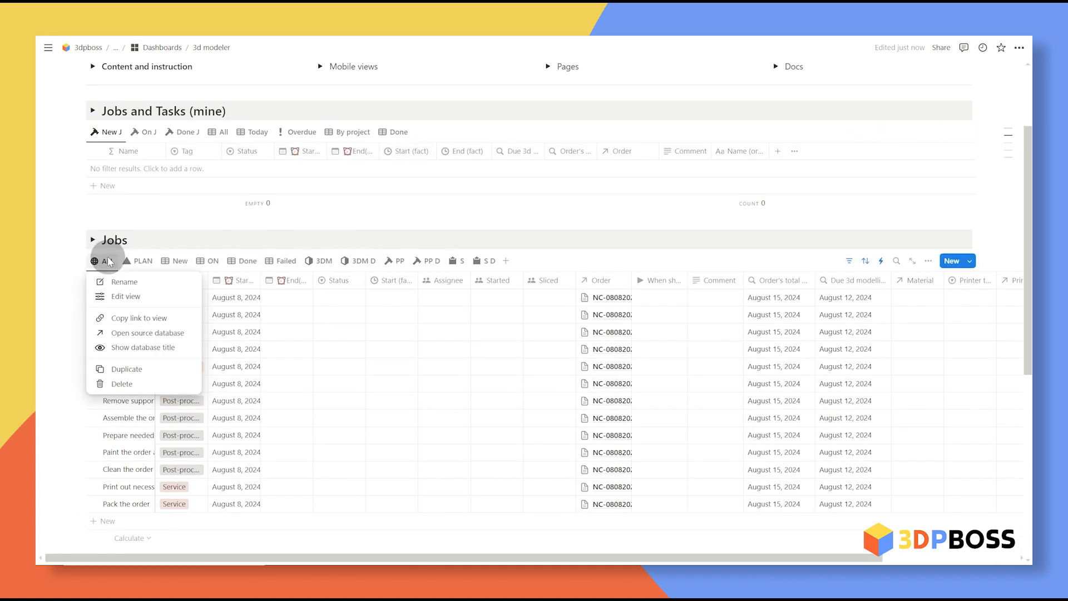
pyautogui.click(353, 220)
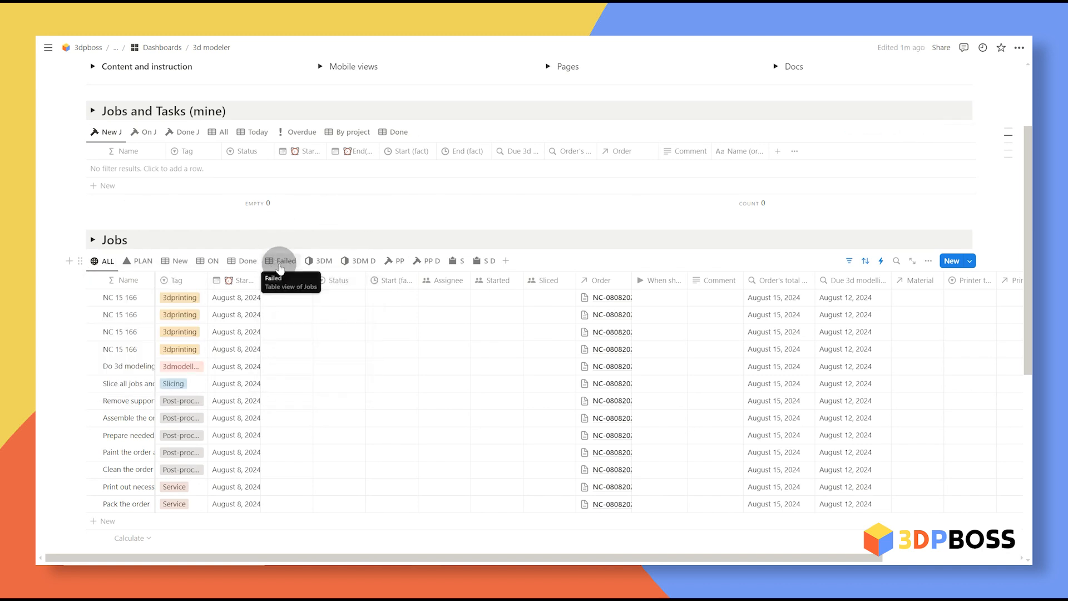
pyautogui.scroll(2, 434, 169)
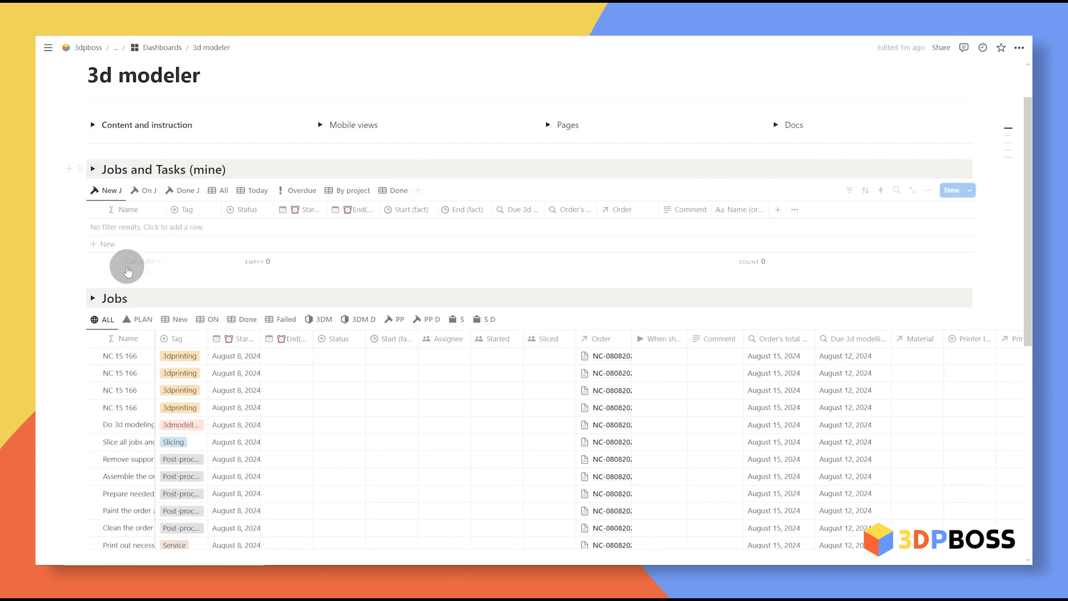
pyautogui.click(93, 170)
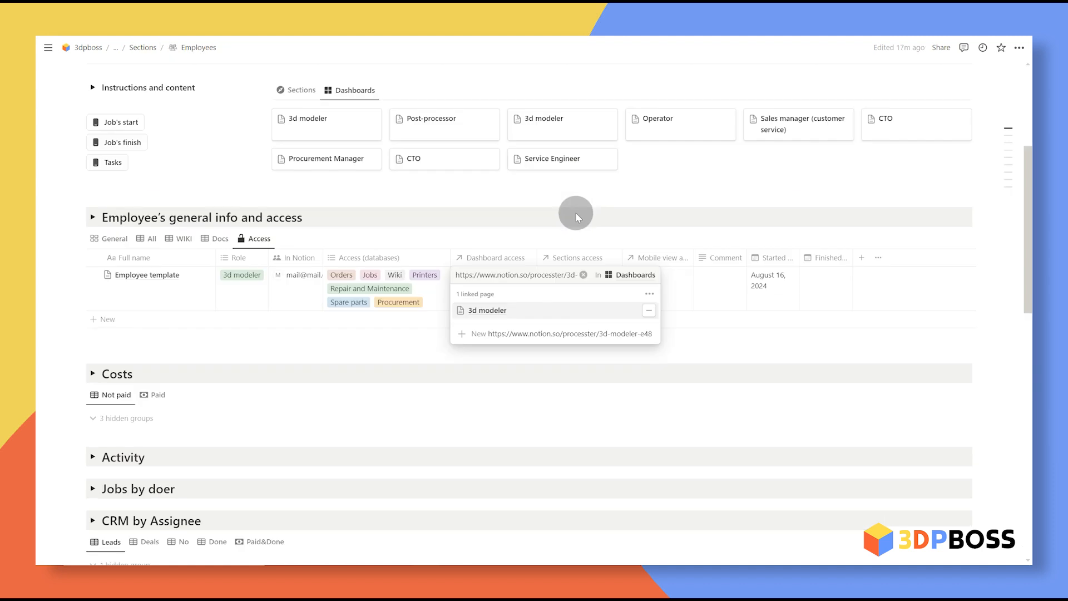
pyautogui.press('Escape')
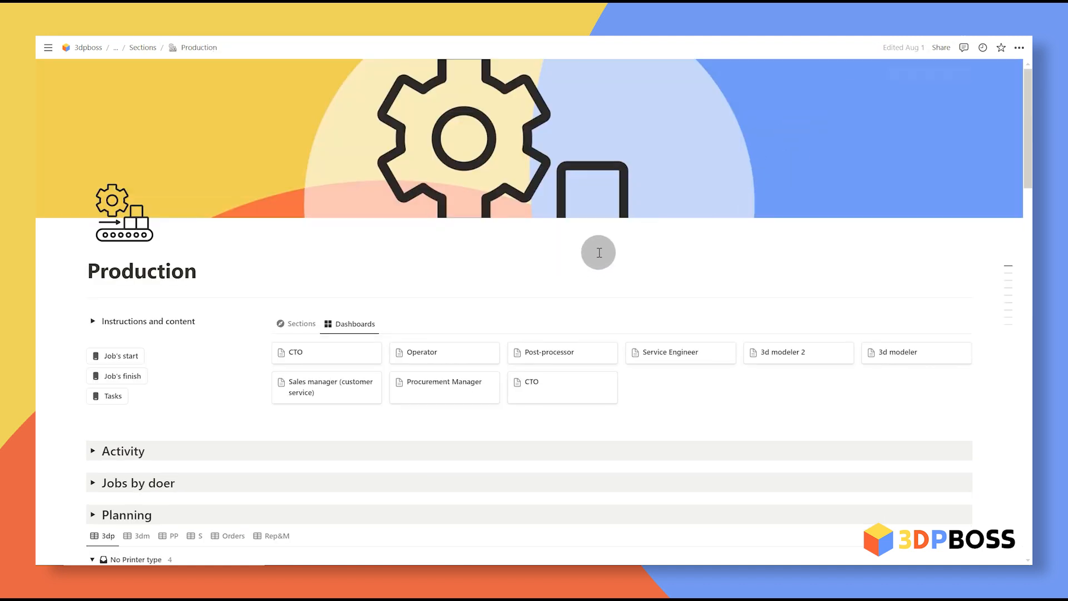
# Step: Assign the order's 3D modelling and Slicing jobs to the employee
pyautogui.scroll(-20, 586, 254)
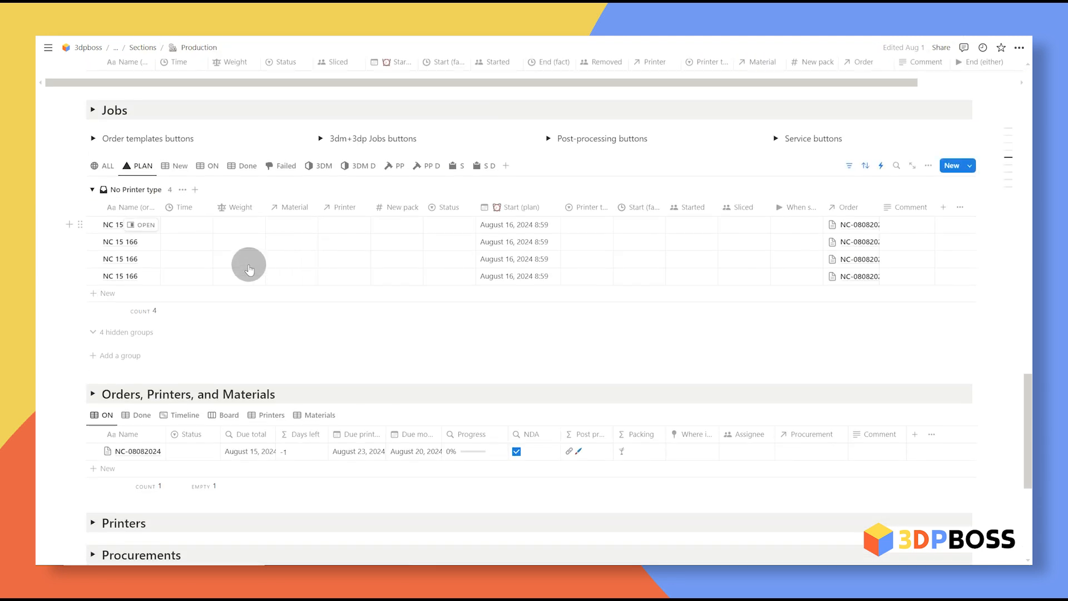
pyautogui.scroll(2, 195, 269)
pyautogui.click(148, 277)
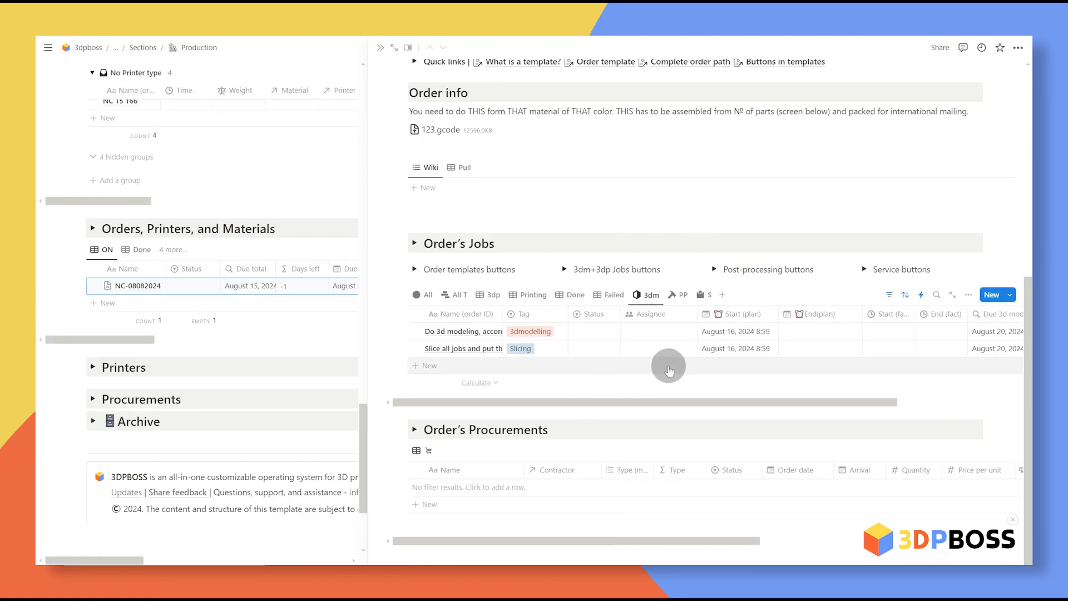
pyautogui.click(669, 333)
pyautogui.click(684, 377)
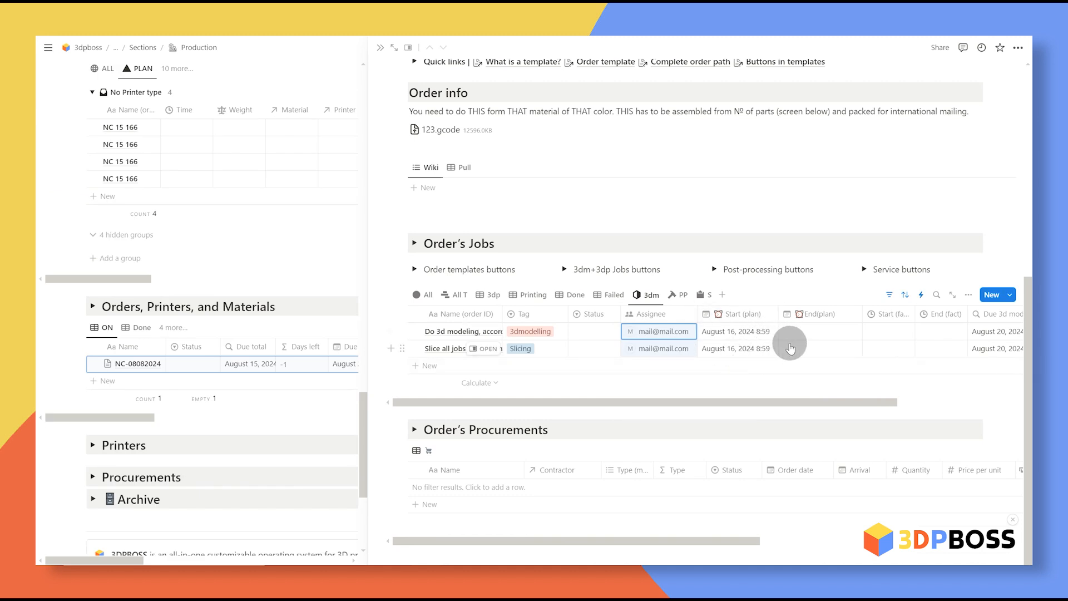
# Step: Set End(plan) to August 19, 2024 for both the modelling and Slicing jobs
pyautogui.hscroll(3, 793, 349)
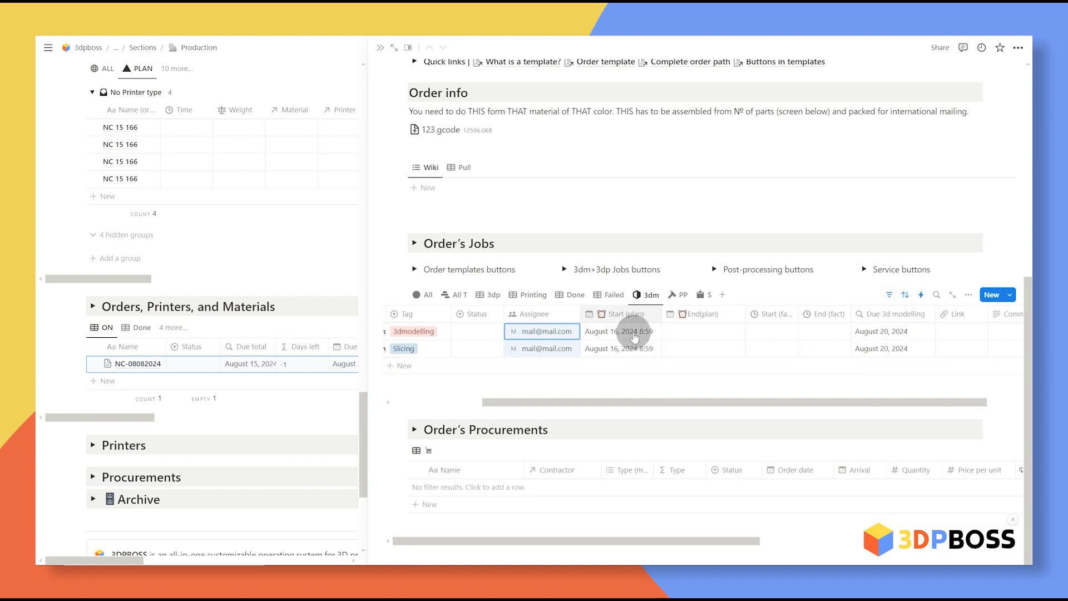
pyautogui.scroll(5, 698, 327)
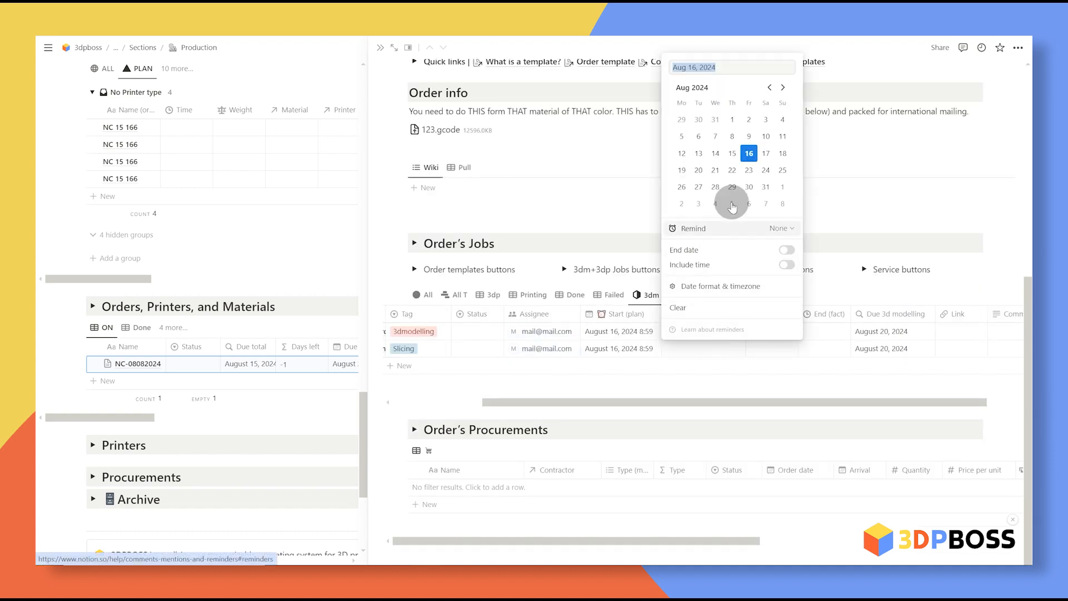
pyautogui.click(682, 169)
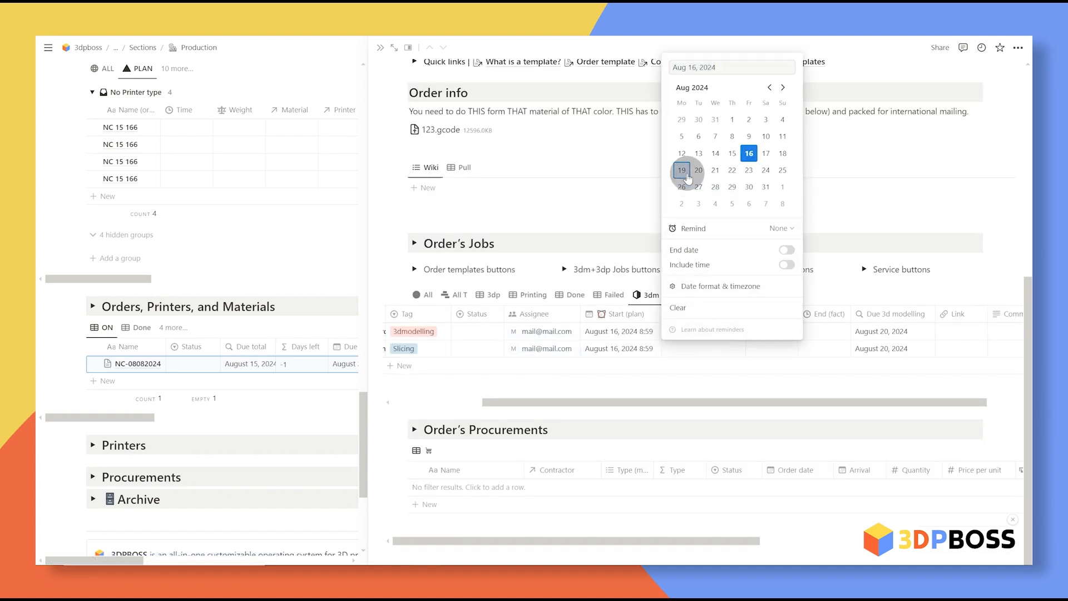
pyautogui.click(728, 351)
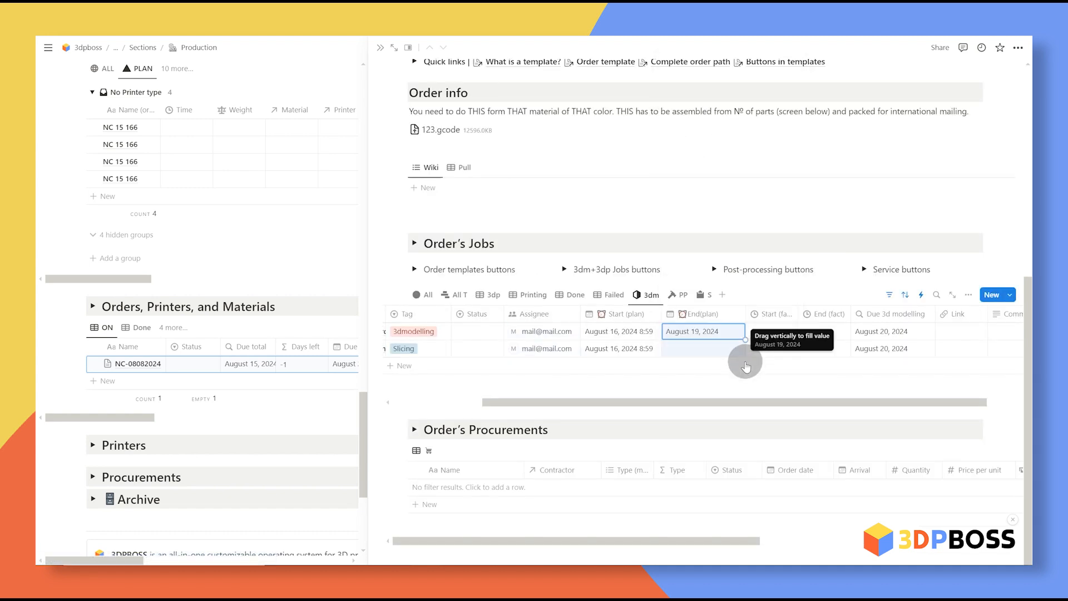
pyautogui.moveTo(745, 339); pyautogui.dragTo(685, 365)
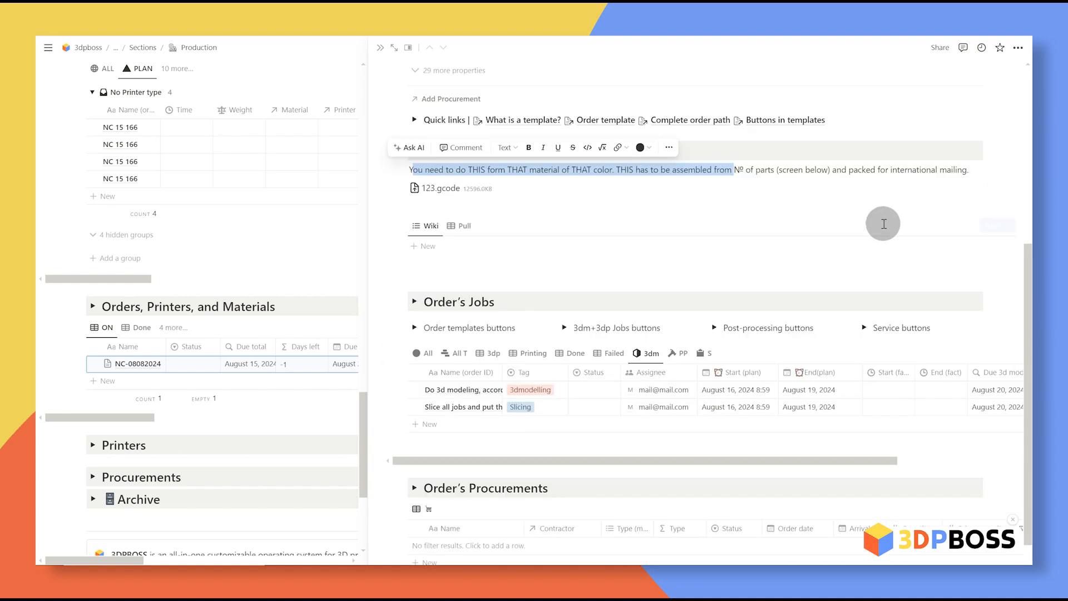
pyautogui.click(965, 164)
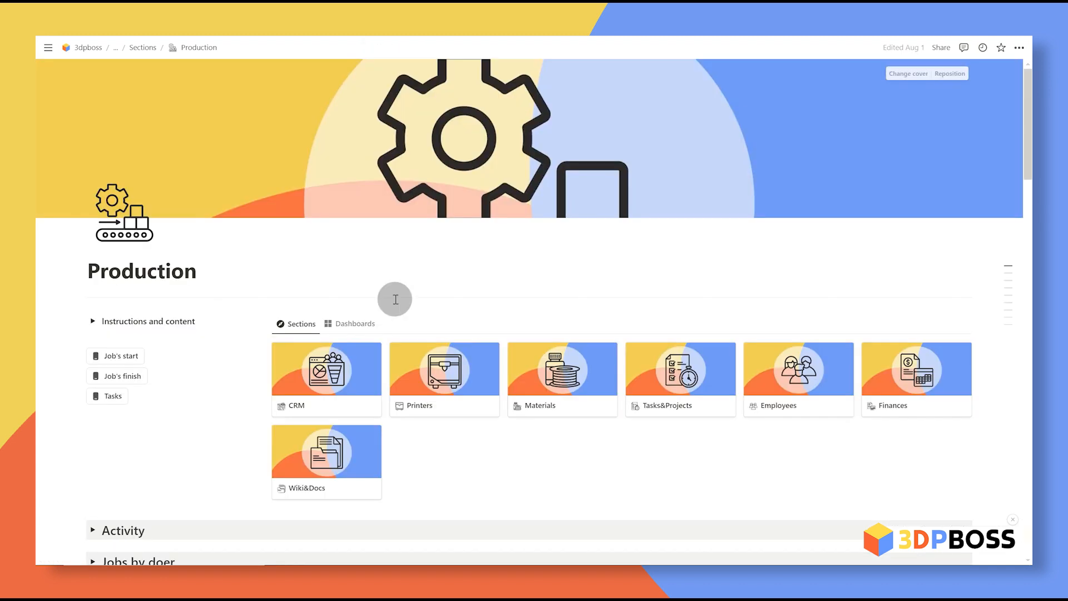
pyautogui.click(362, 322)
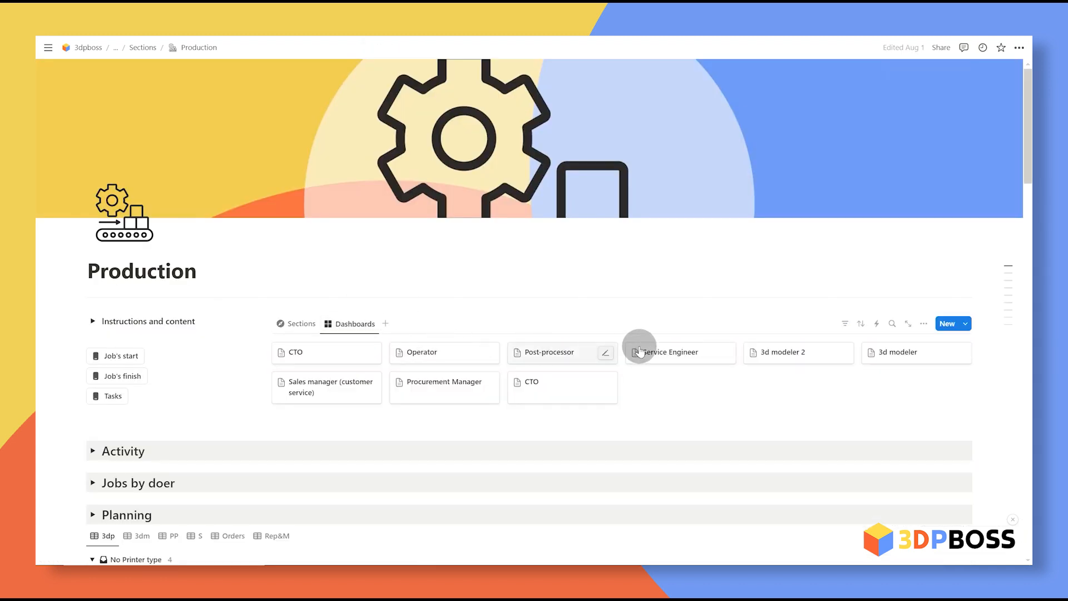
# Step: On the 3d modeler 2 dashboard, preview order NC-08082024 linked to the modeling task
pyautogui.click(778, 352)
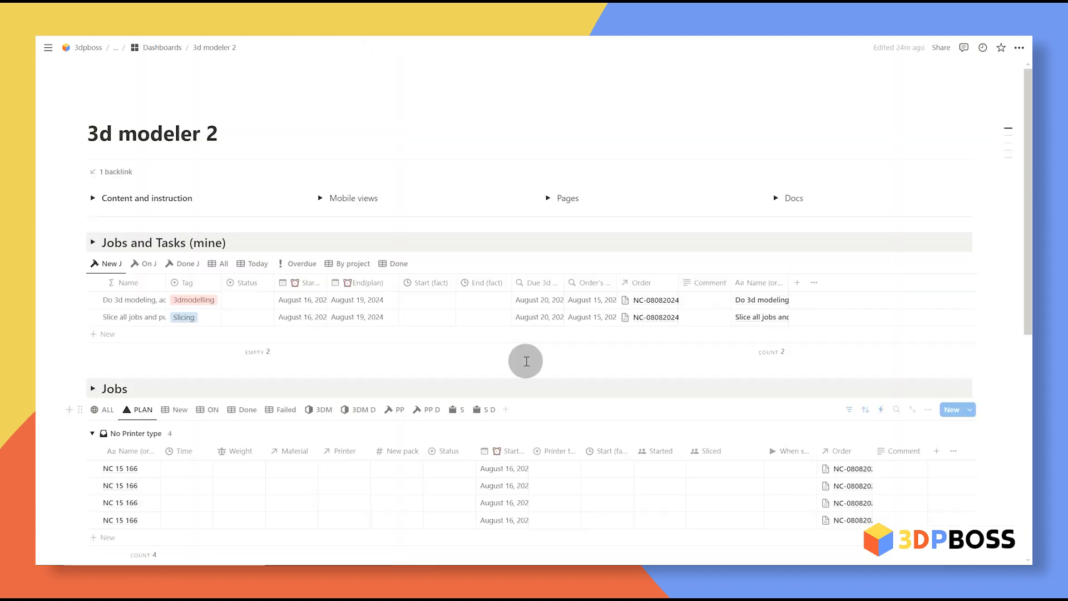
pyautogui.click(647, 305)
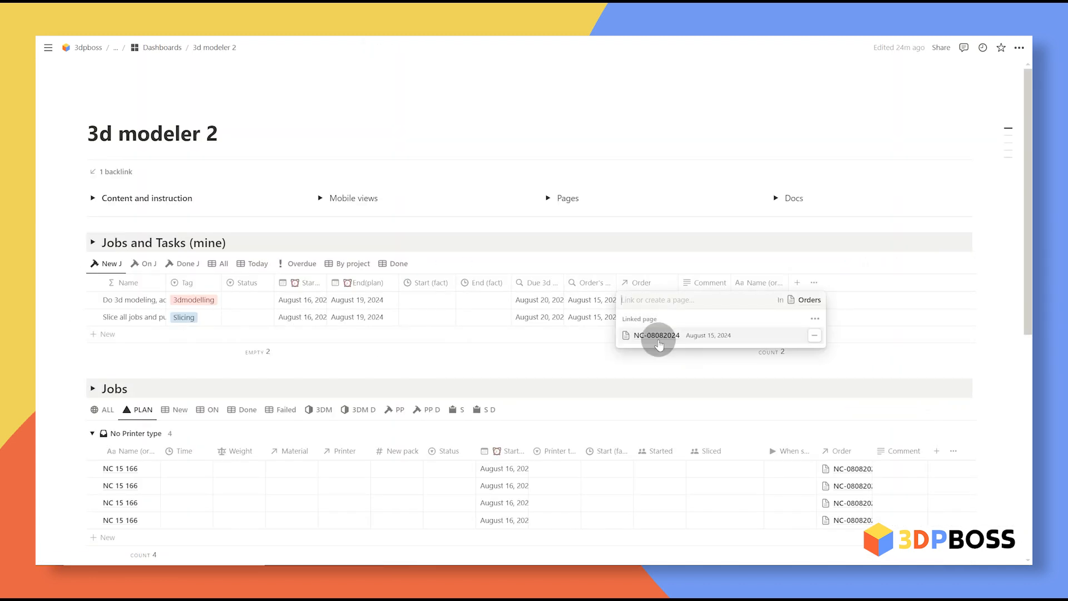
pyautogui.click(657, 339)
pyautogui.scroll(-3, 580, 341)
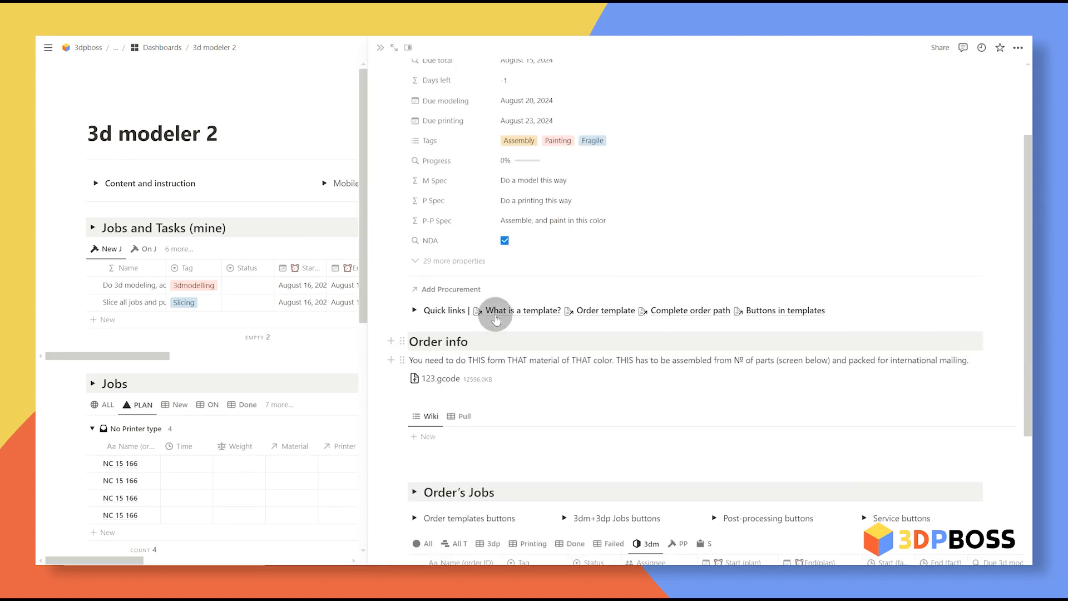
pyautogui.moveTo(434, 363); pyautogui.dragTo(793, 362)
pyautogui.click(781, 397)
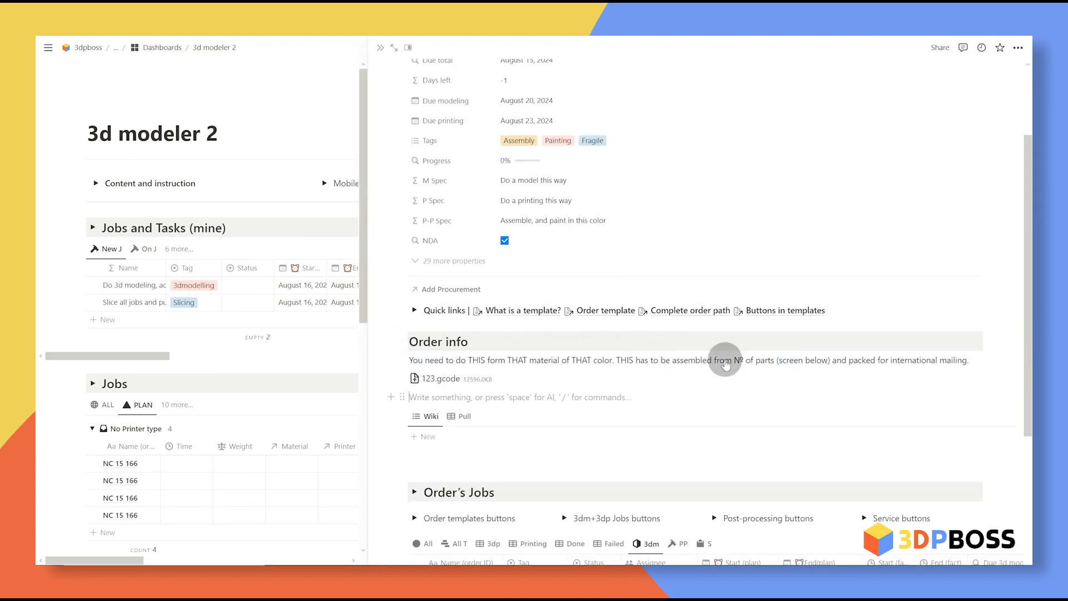
pyautogui.scroll(3, 473, 258)
pyautogui.click(381, 48)
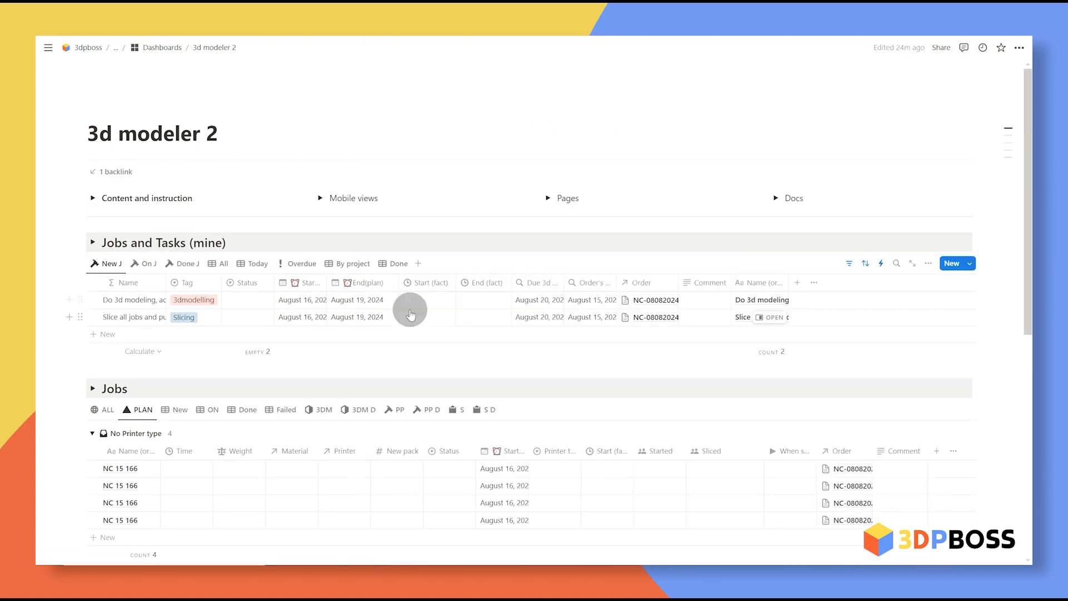
# Step: Move Do 3d modeling to In work, then Done, and widen the End (fact) column
pyautogui.click(250, 308)
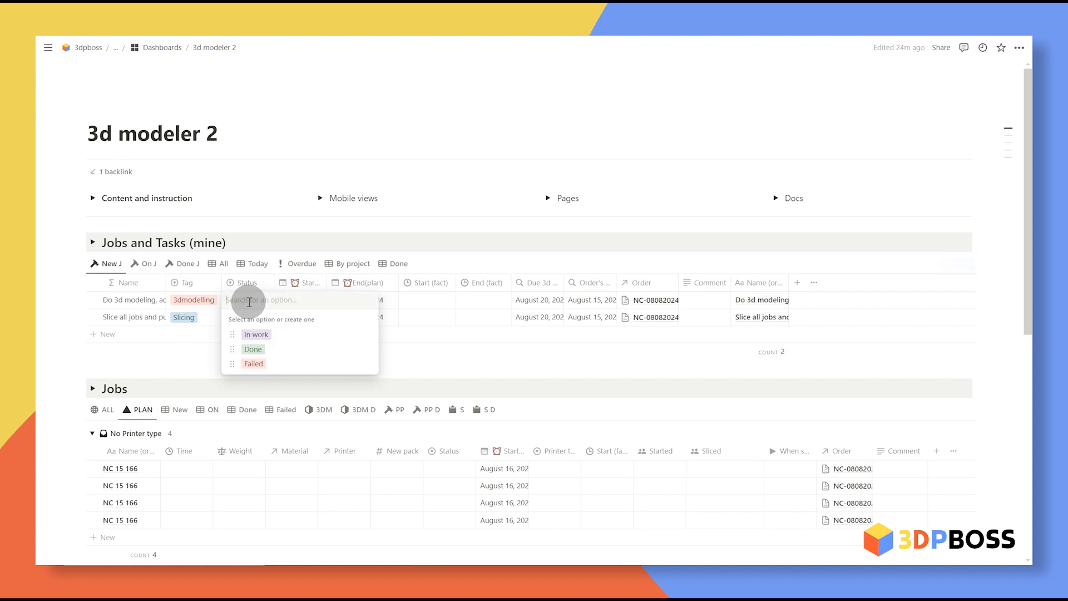
pyautogui.click(300, 336)
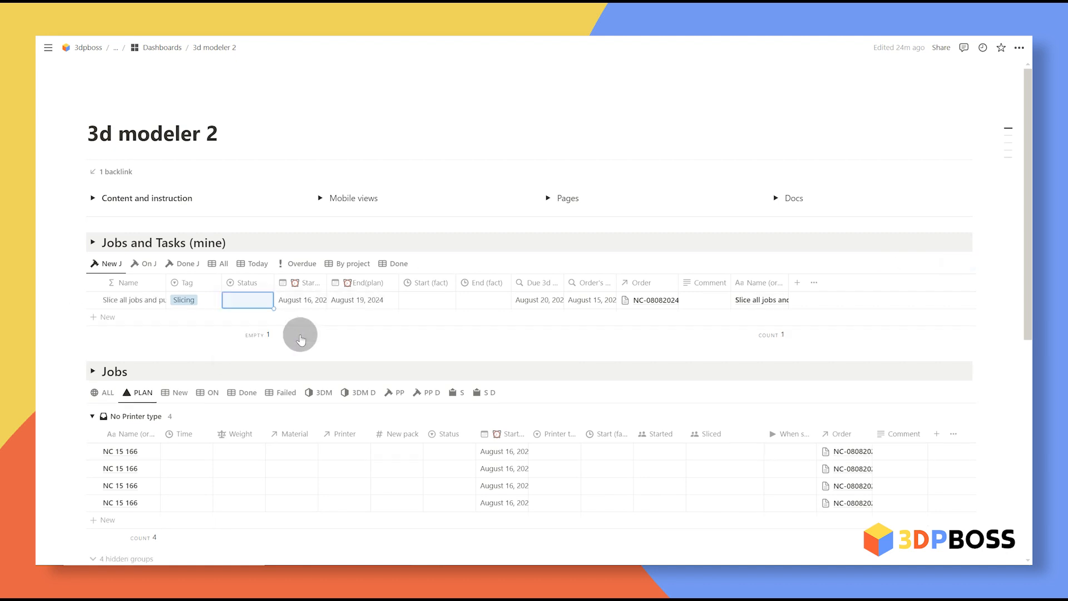
pyautogui.click(144, 265)
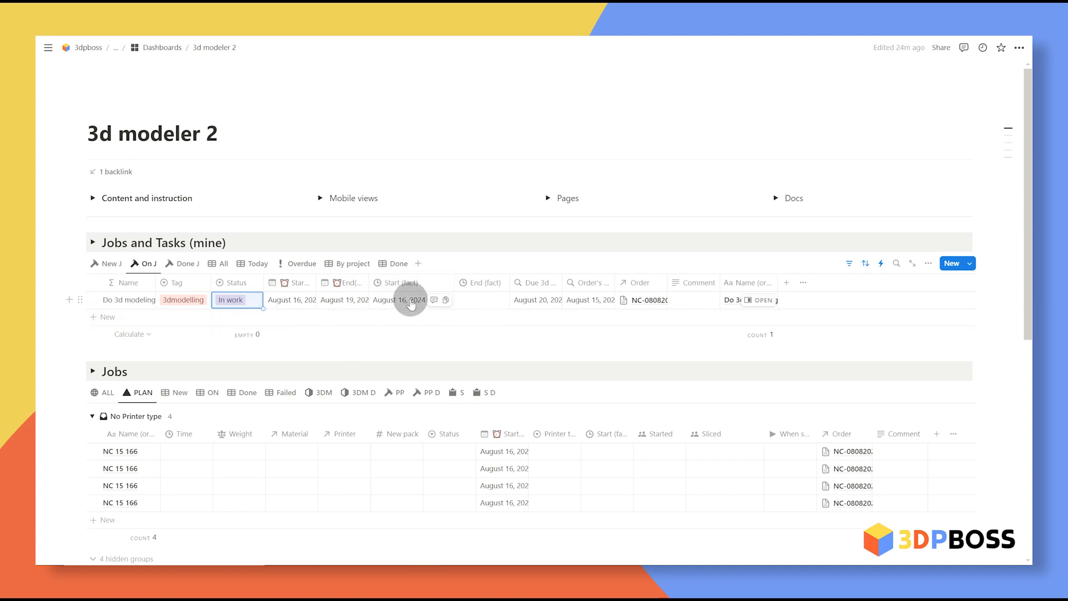
pyautogui.click(233, 301)
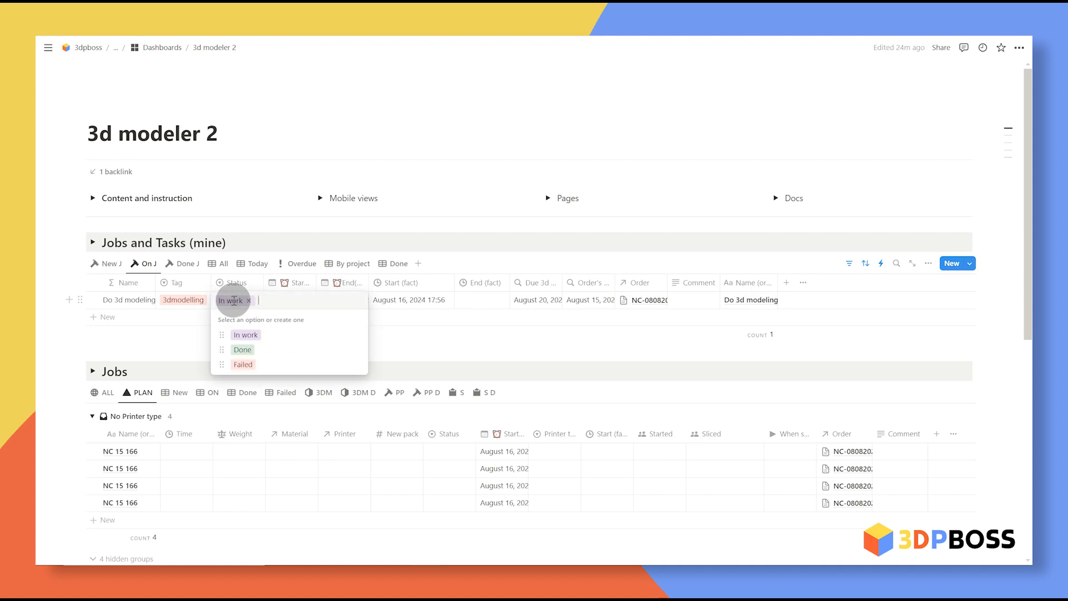
pyautogui.click(254, 351)
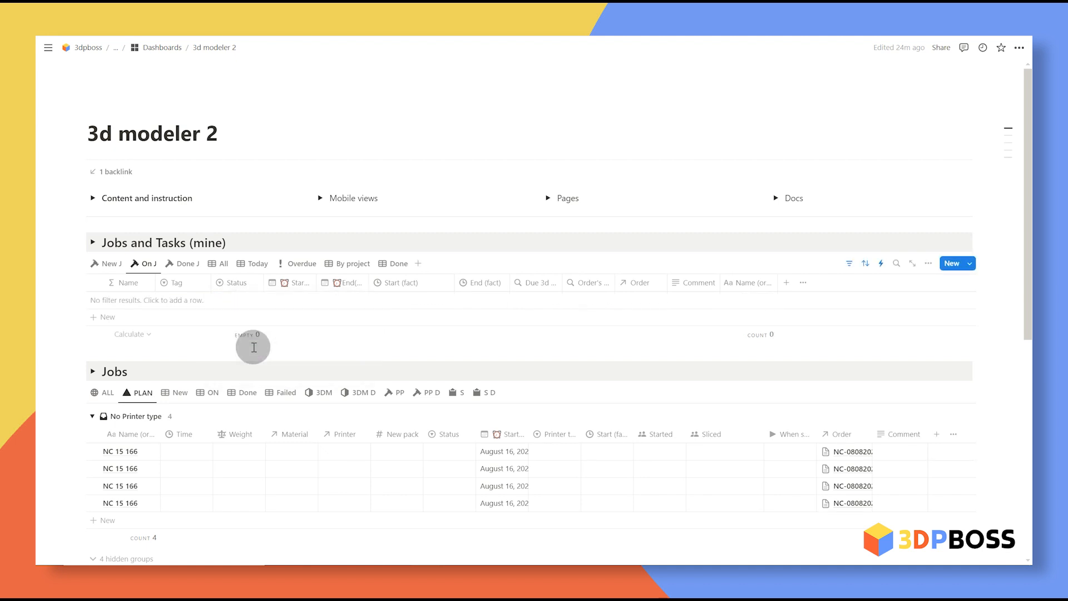
pyautogui.click(190, 269)
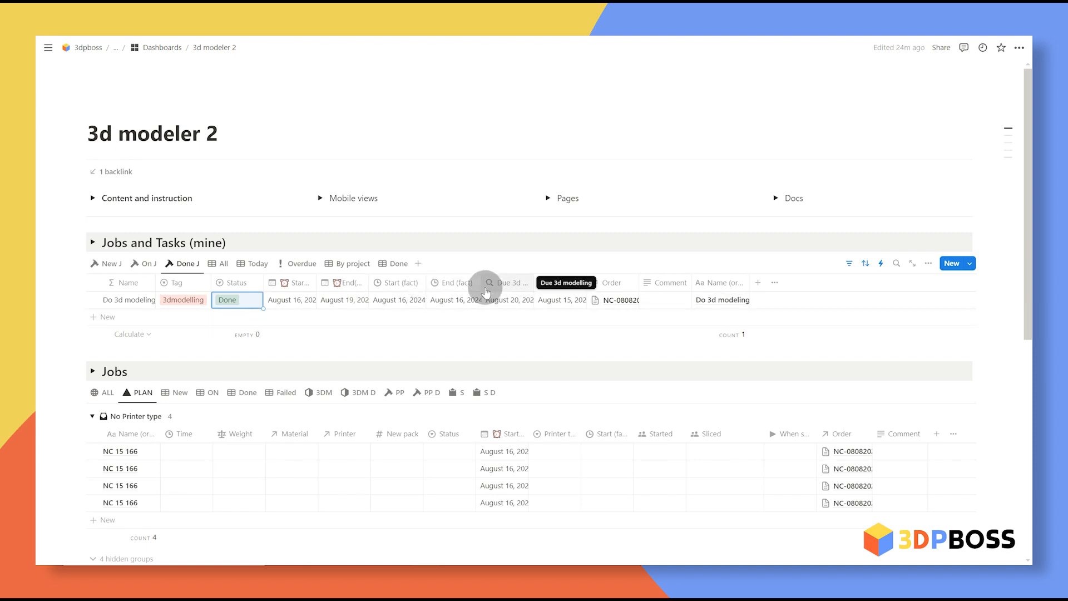
pyautogui.moveTo(481, 278)
pyautogui.mouseDown()
pyautogui.moveTo(536, 279)
pyautogui.moveTo(497, 282)
pyautogui.mouseUp()
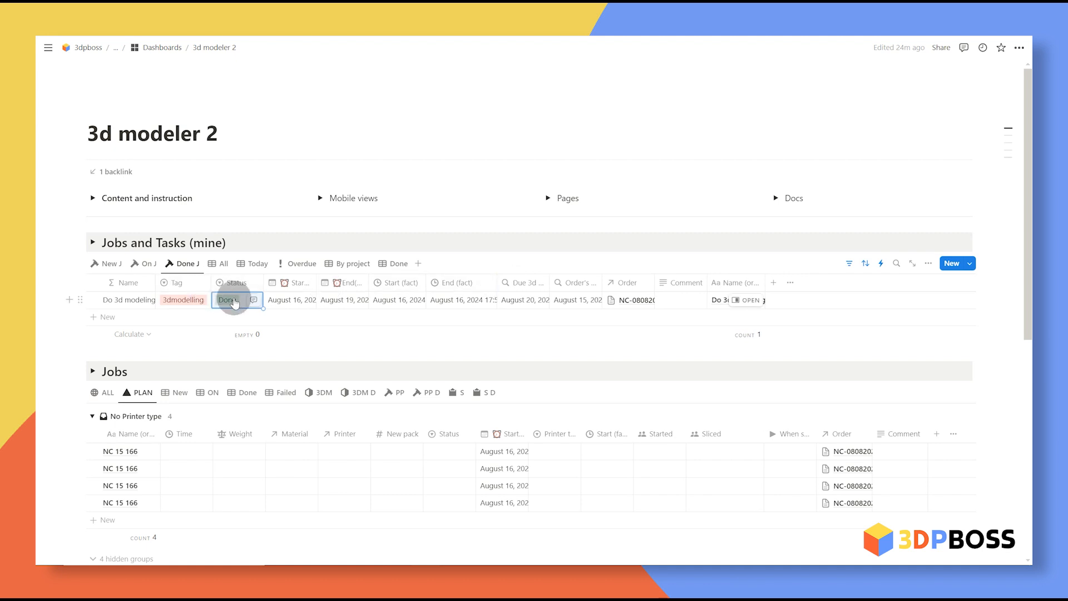
pyautogui.scroll(-1, 399, 327)
# Step: In the 3DM jobs view, set the Slice all jobs task's Status to Done
pyautogui.click(324, 337)
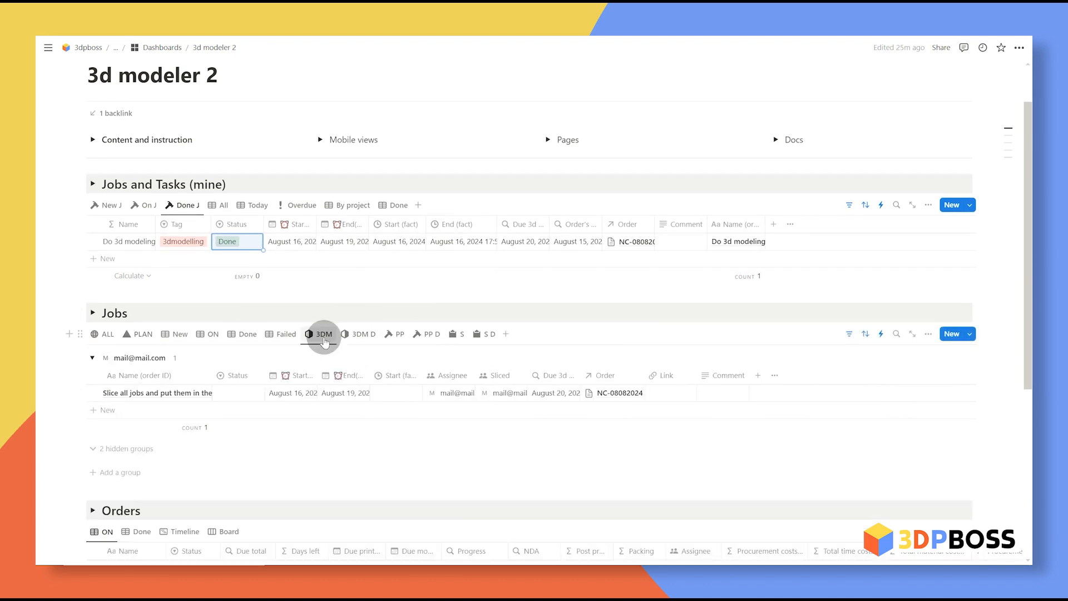
pyautogui.click(234, 393)
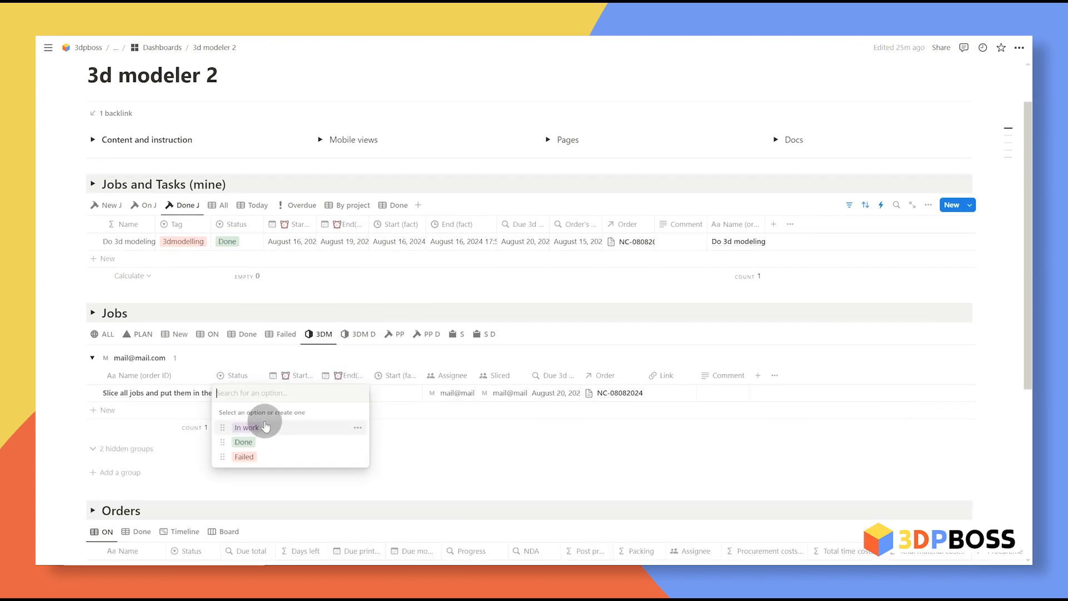
pyautogui.click(244, 441)
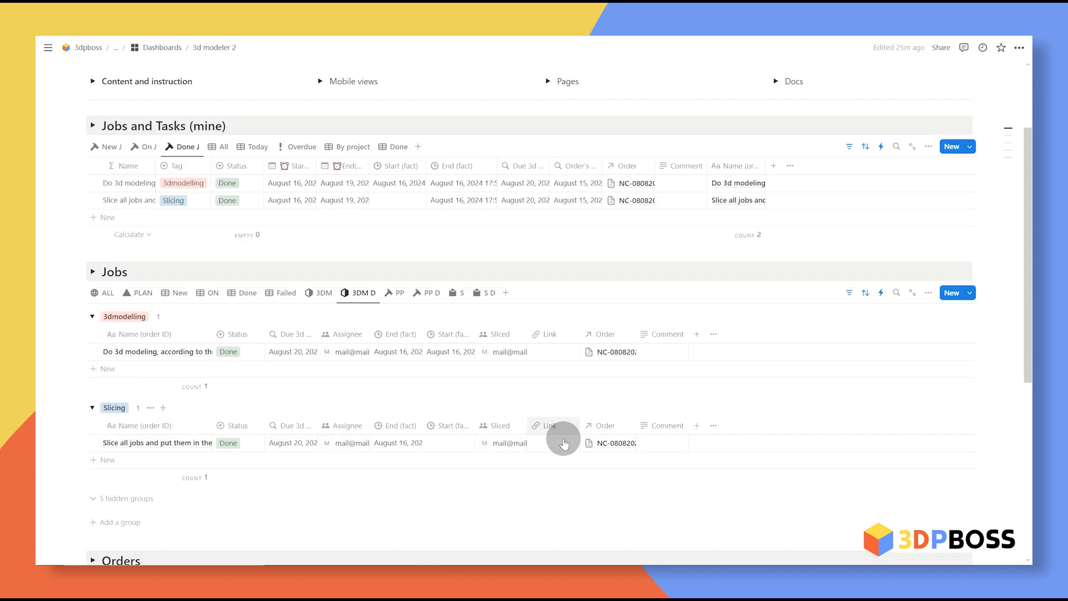
pyautogui.scroll(-1, 553, 424)
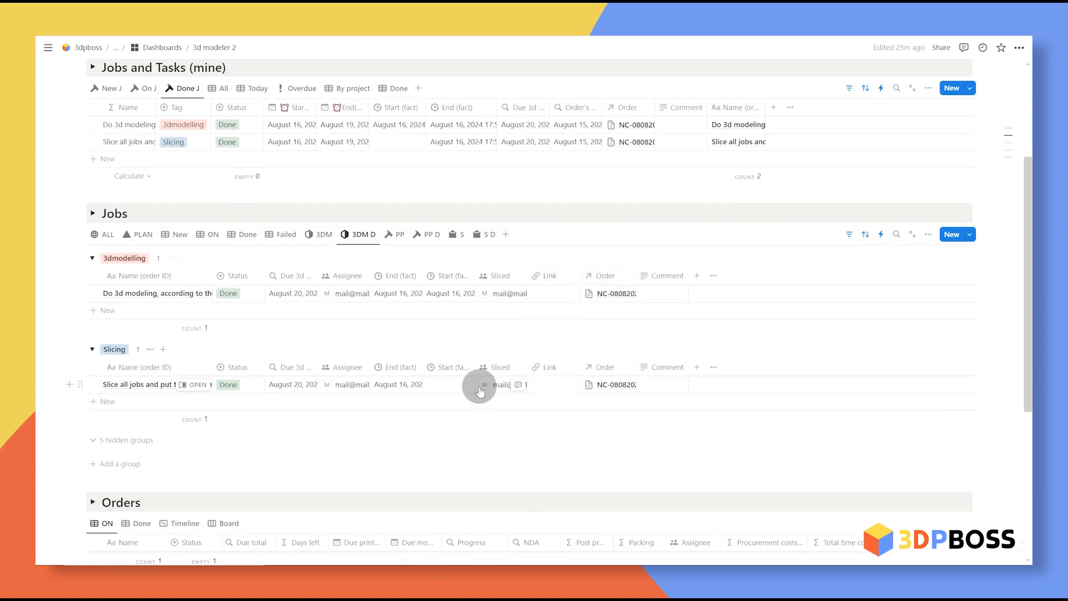
pyautogui.scroll(3, 507, 389)
# Step: Preview linked order NC-08082024, then return the Jobs table to the PLAN view
pyautogui.click(625, 319)
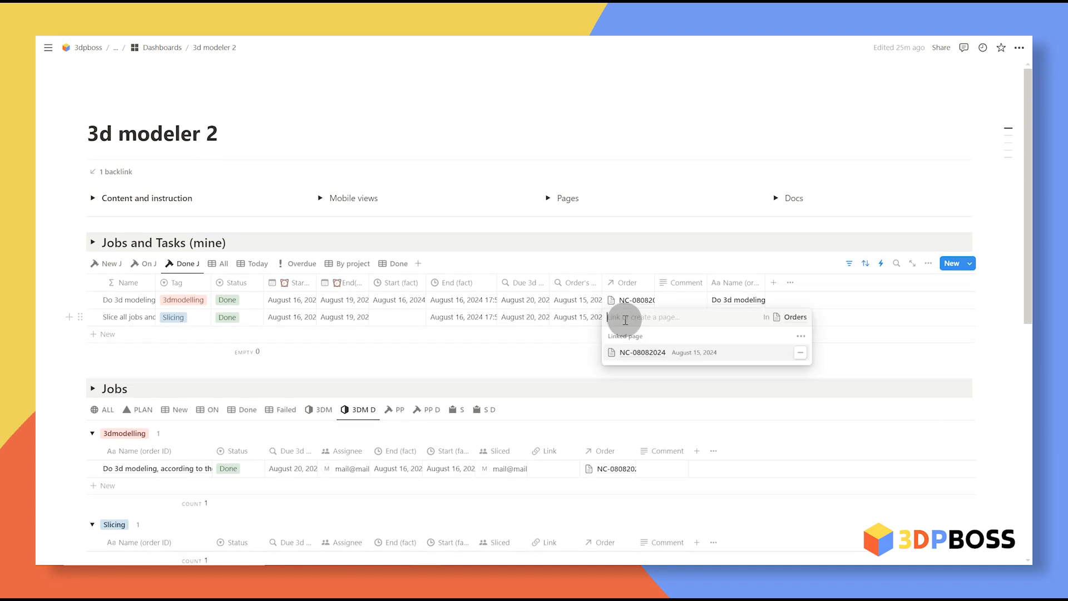
pyautogui.click(637, 352)
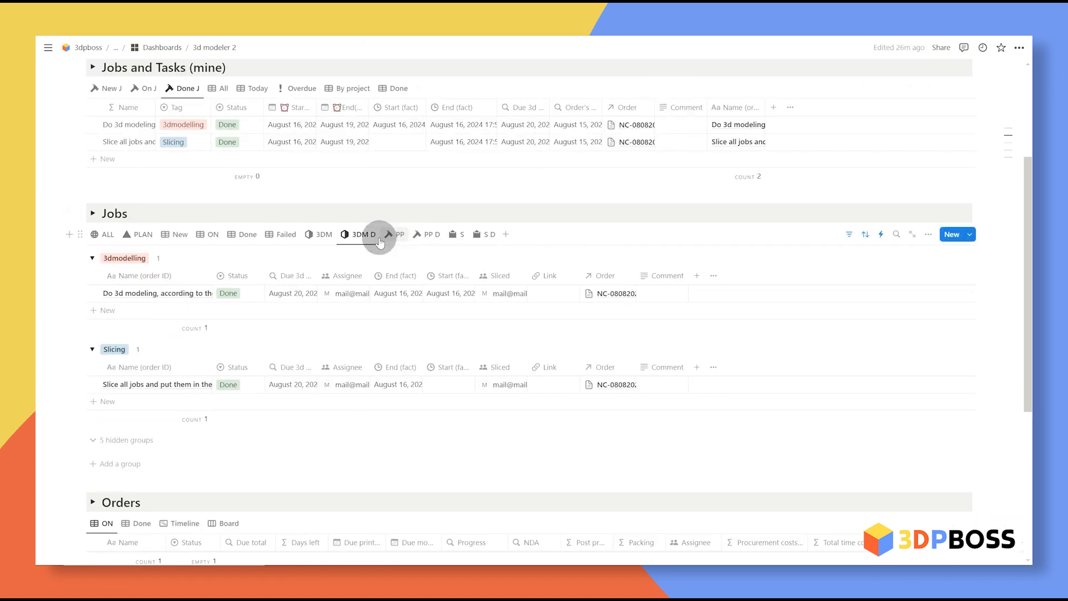
pyautogui.scroll(-1, 362, 234)
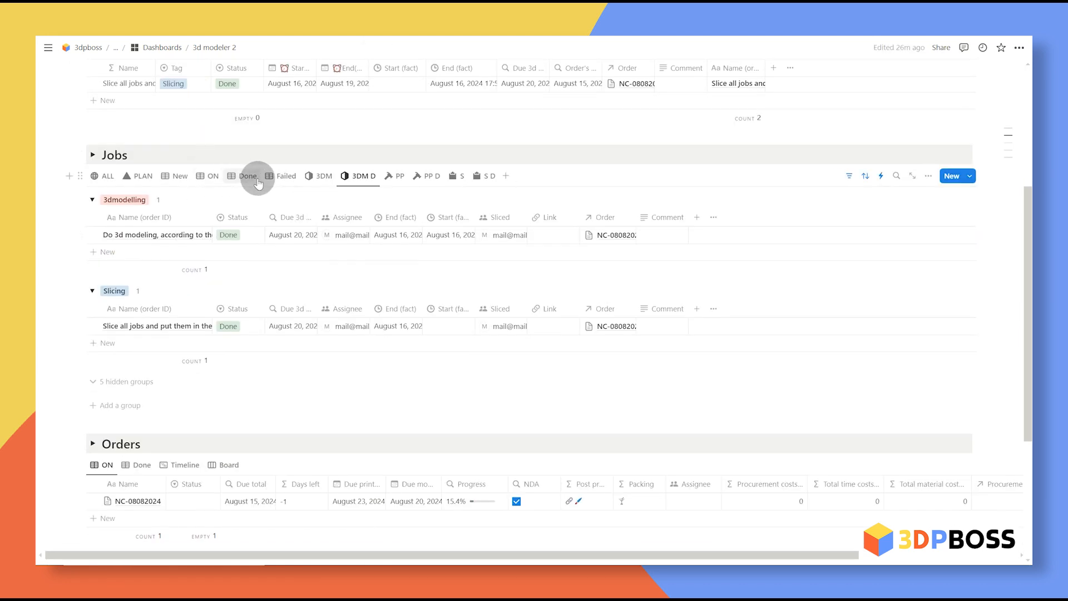
pyautogui.click(139, 176)
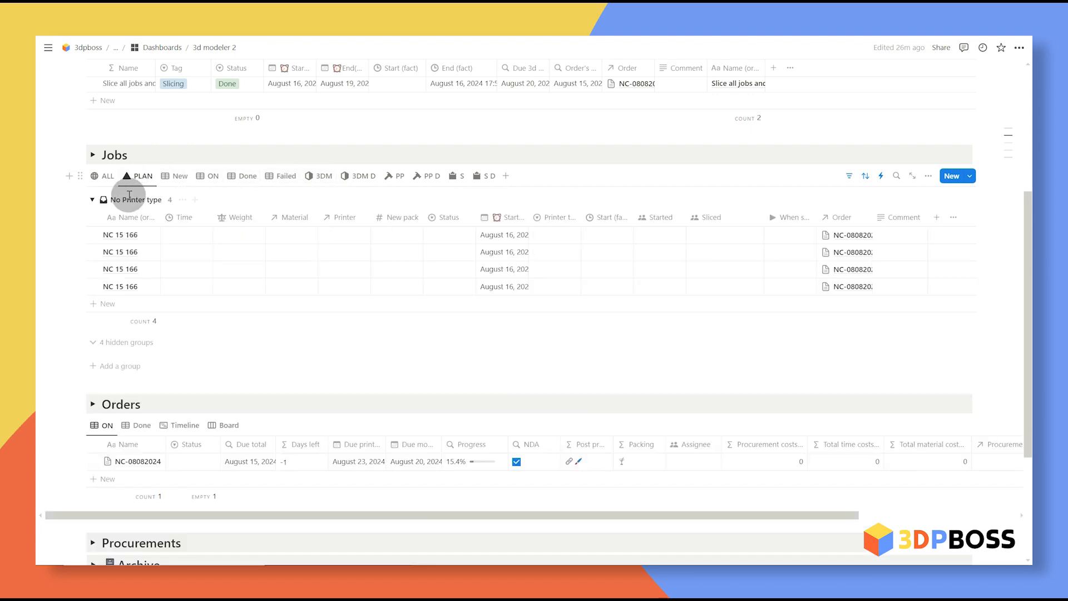
# Step: Fill Time 15 and Weight 166 into all four NC 15 166 print jobs
pyautogui.scroll(2, 197, 278)
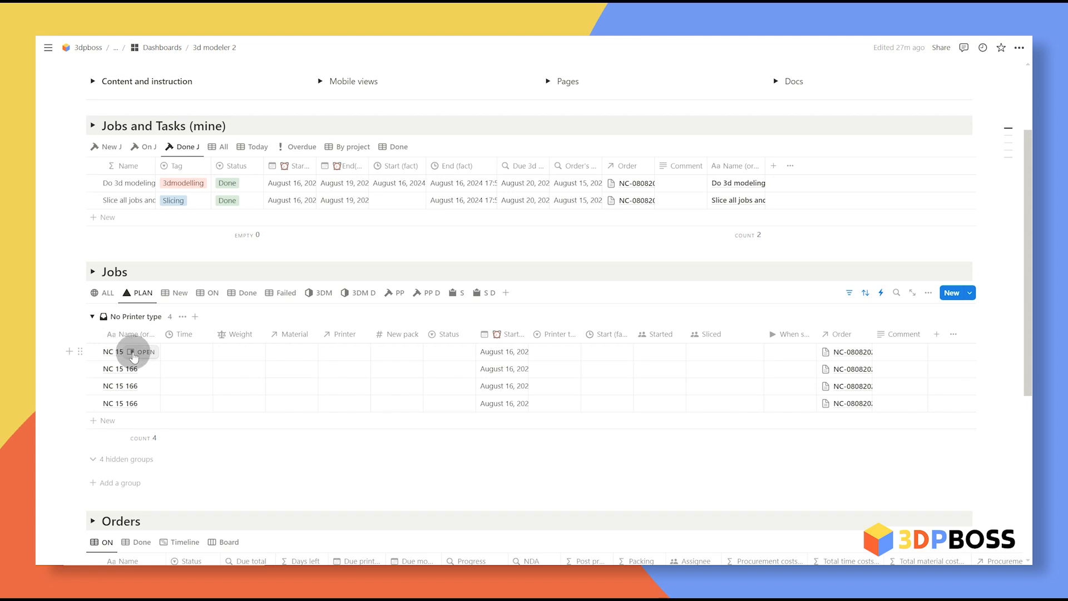
pyautogui.click(223, 355)
pyautogui.write('15')
pyautogui.press('Return')
pyautogui.moveTo(213, 360); pyautogui.dragTo(223, 406)
pyautogui.click(240, 352)
pyautogui.write('166')
pyautogui.press('Return')
pyautogui.moveTo(265, 361); pyautogui.dragTo(278, 405)
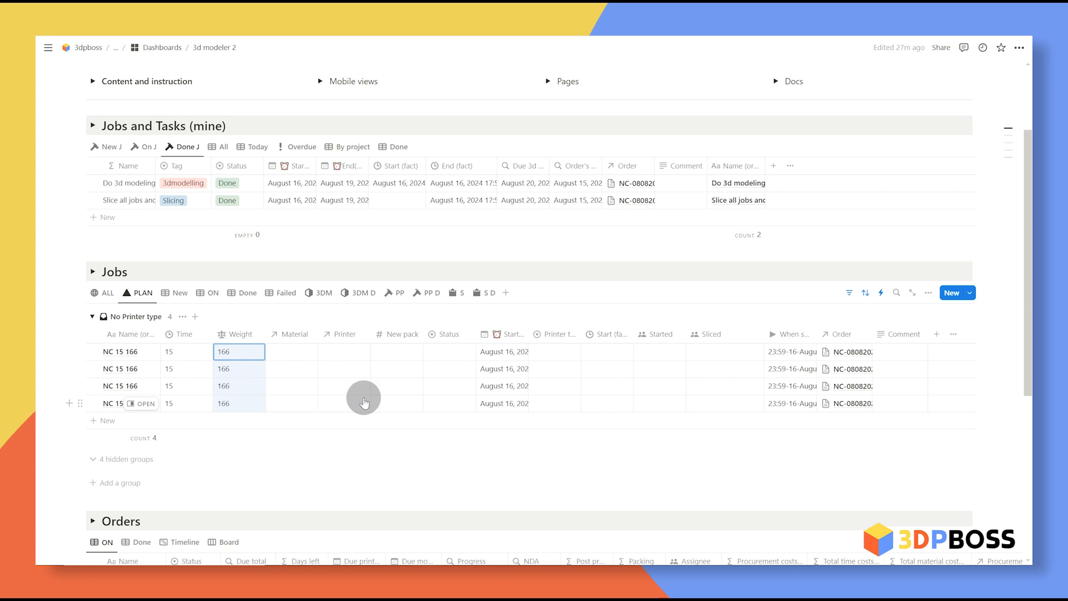
pyautogui.click(343, 372)
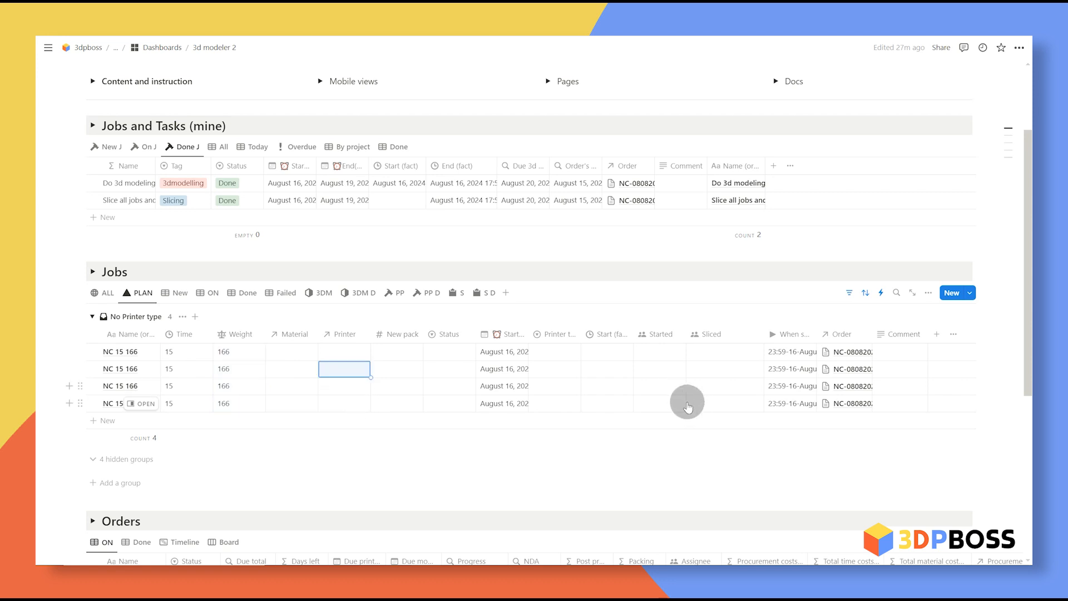
# Step: Set the employee's account as Sliced on all four print jobs
pyautogui.click(719, 355)
pyautogui.click(761, 370)
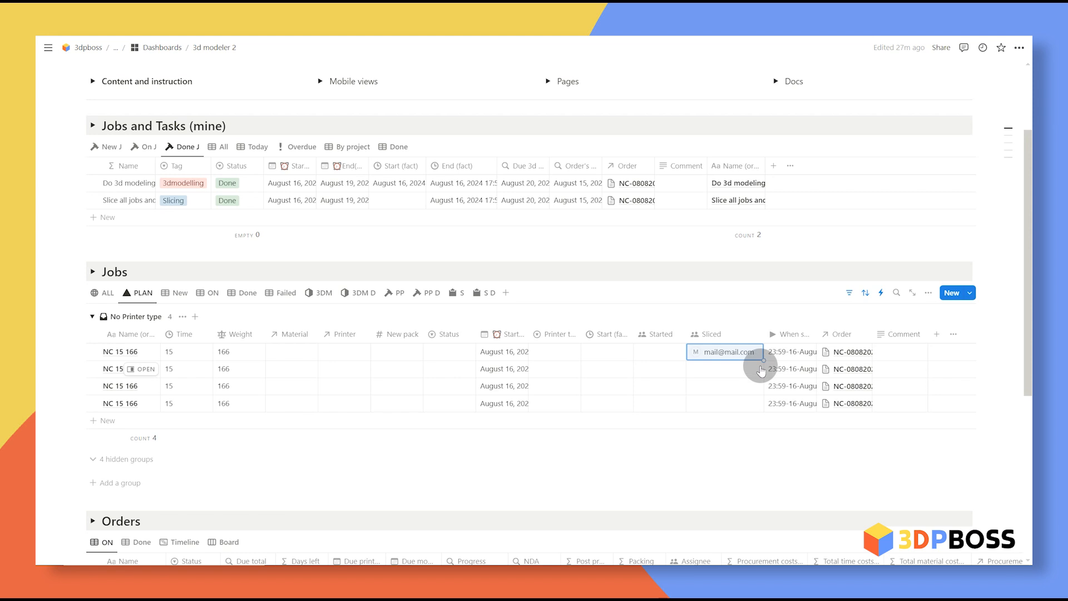
pyautogui.moveTo(765, 360); pyautogui.dragTo(751, 400)
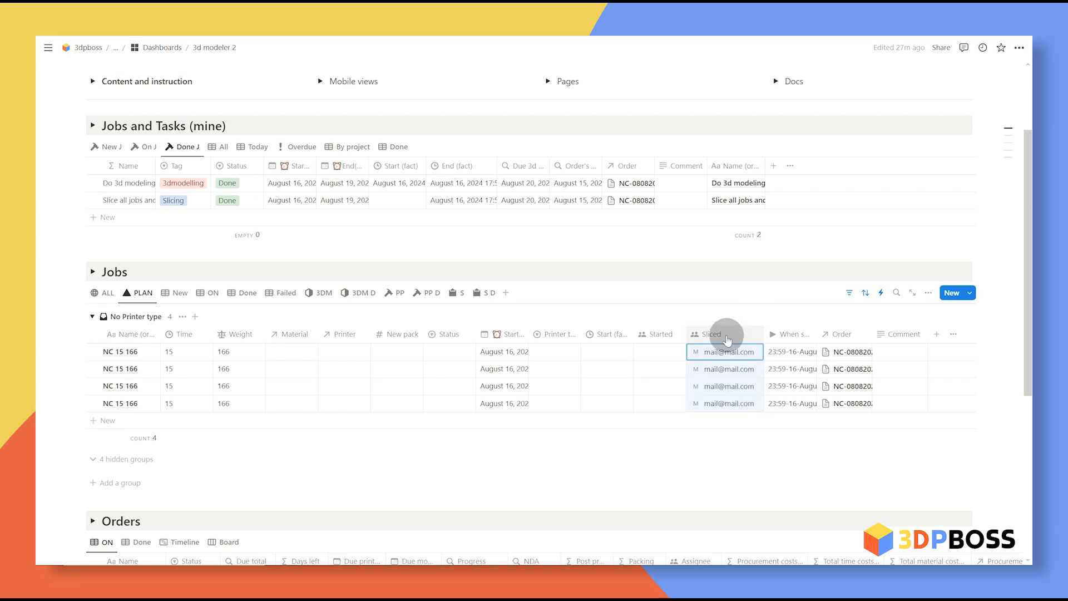
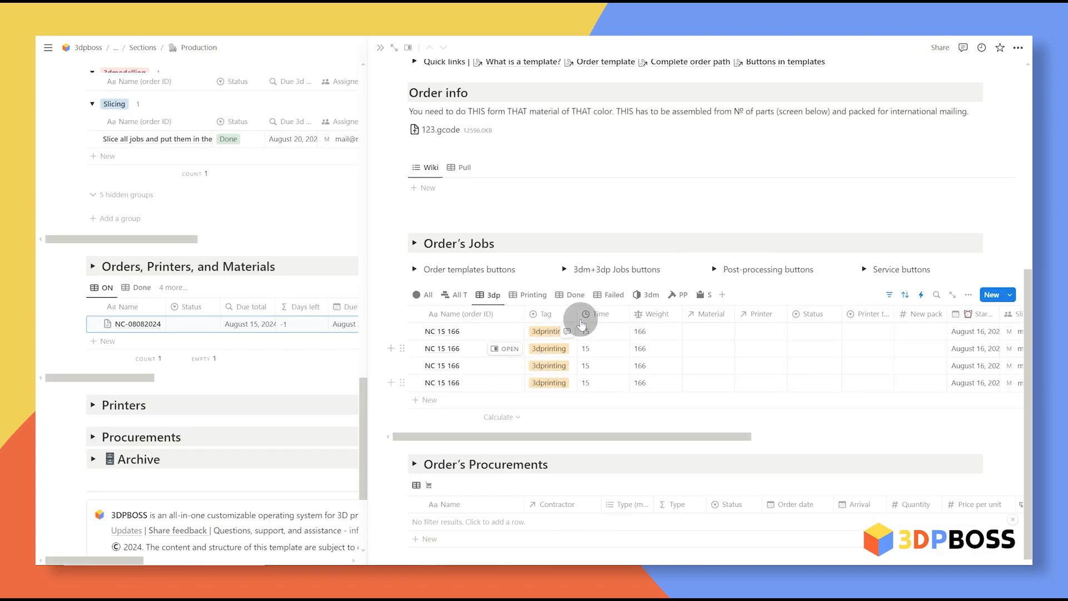
# Step: Set PLA black as material for jobs 1–3 and PLA white for job 4
pyautogui.click(716, 339)
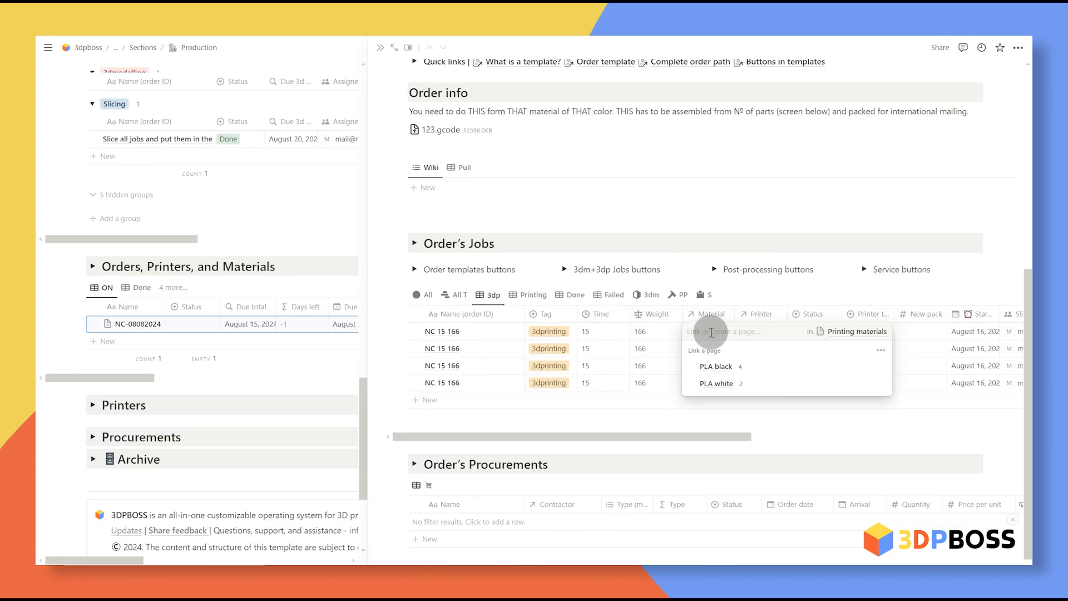
pyautogui.click(718, 369)
pyautogui.click(720, 335)
pyautogui.click(815, 247)
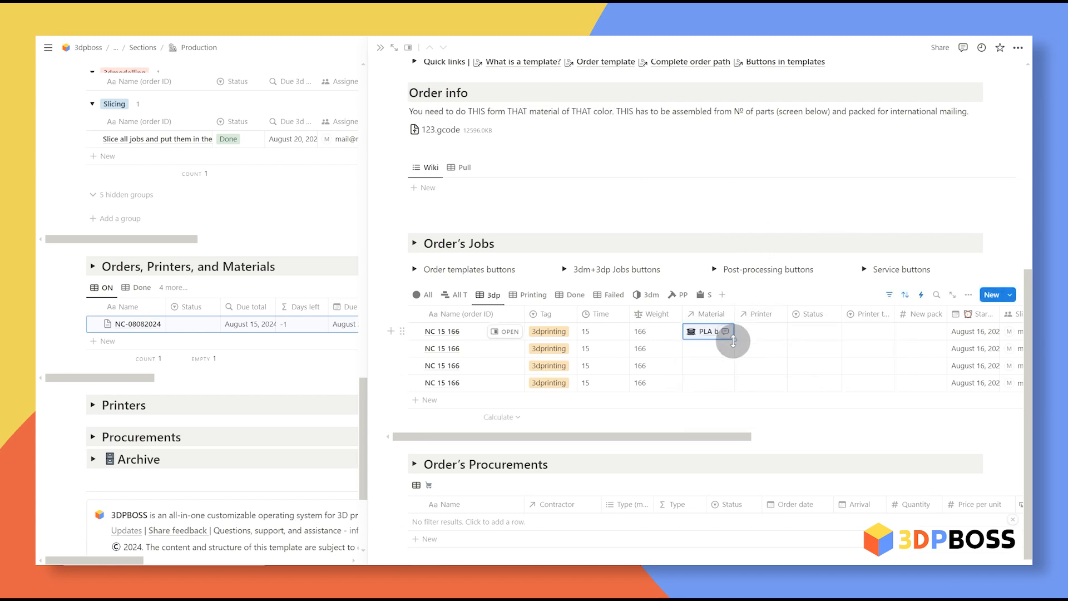
pyautogui.moveTo(734, 340); pyautogui.dragTo(716, 367)
pyautogui.click(702, 385)
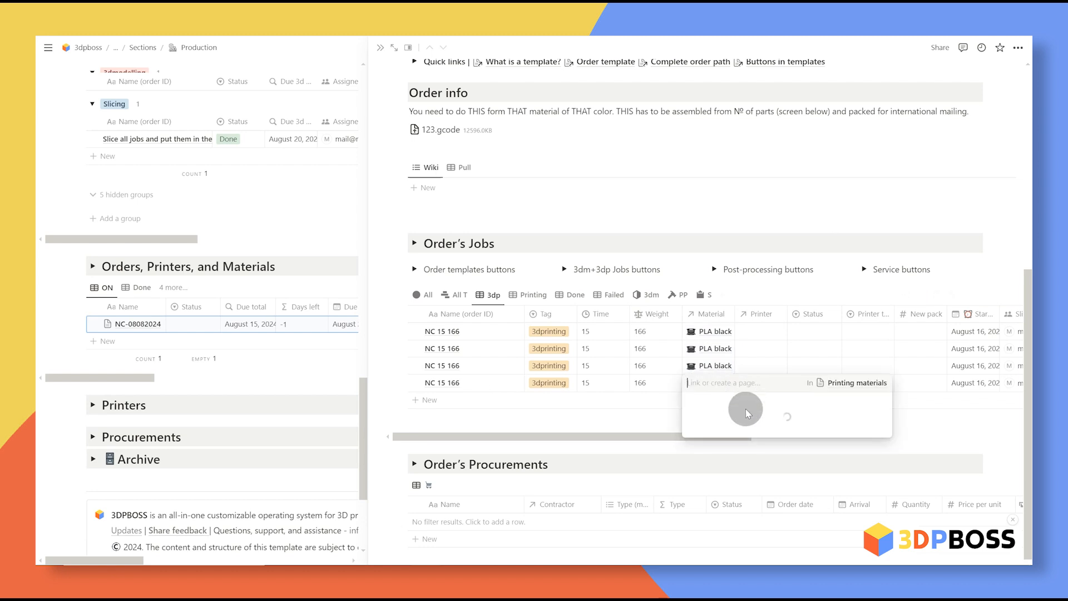
pyautogui.click(716, 433)
# Step: Record Processter as starter on the first job and fill it down to the others
pyautogui.hscroll(5, 688, 388)
pyautogui.hscroll(2, 688, 388)
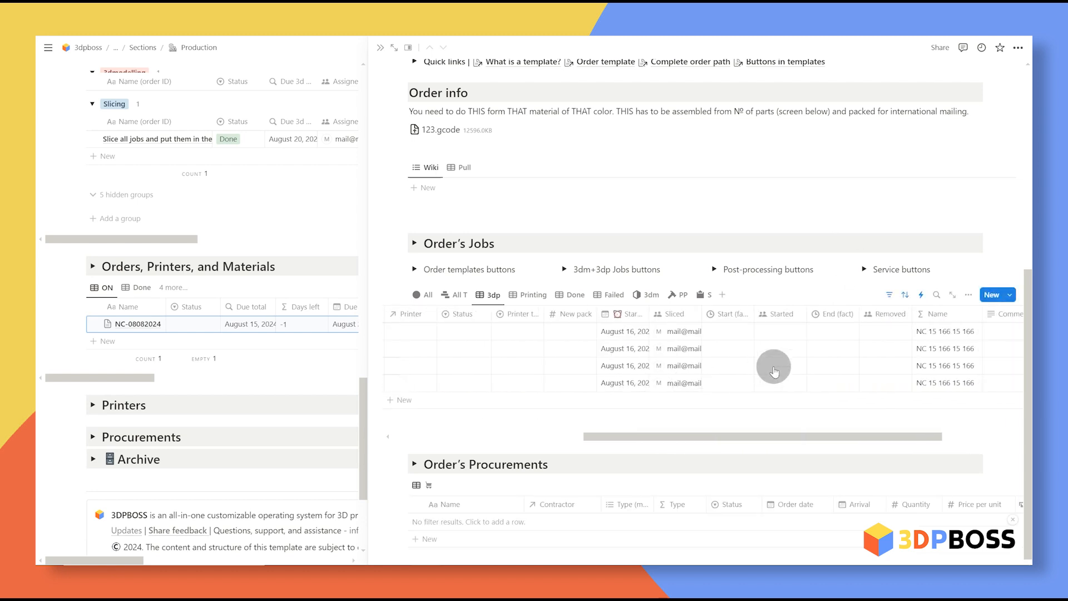
pyautogui.click(785, 331)
pyautogui.click(810, 368)
pyautogui.click(833, 299)
pyautogui.moveTo(807, 340); pyautogui.dragTo(805, 383)
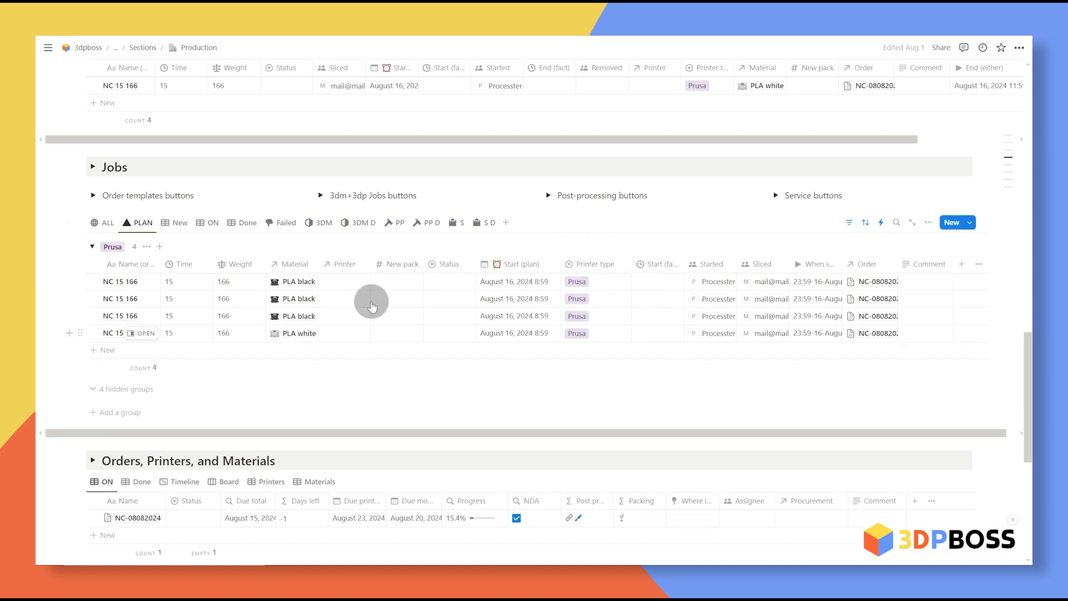
# Step: Link PrusaMK3-2 to job 1 and PrusaMK3-1 to job 2, correcting a misplaced link
pyautogui.click(348, 282)
pyautogui.click(367, 330)
pyautogui.click(370, 352)
pyautogui.scroll(3, 312, 225)
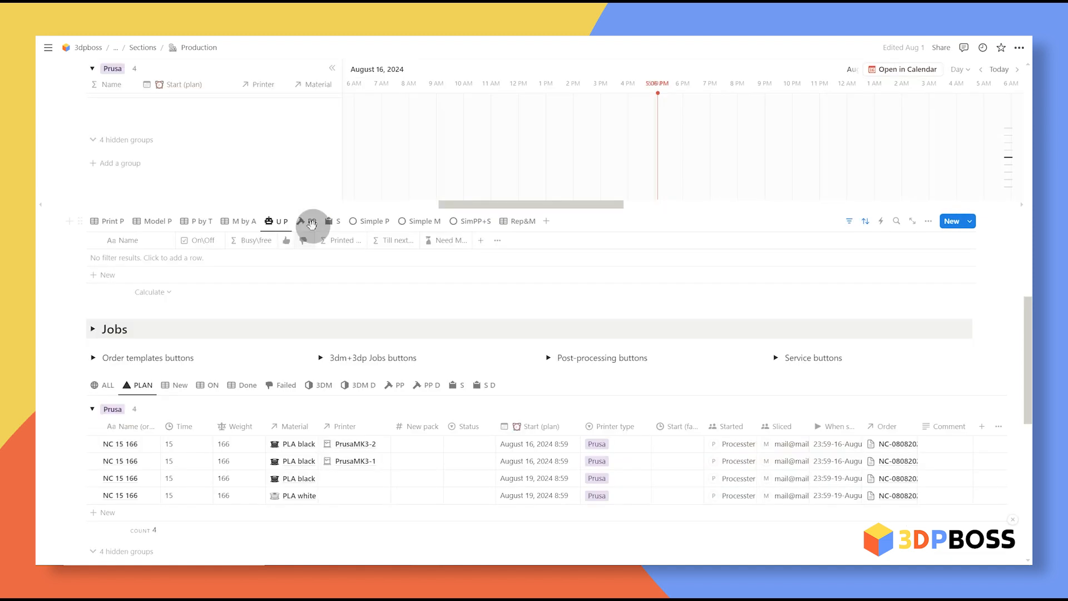
pyautogui.click(343, 461)
pyautogui.click(517, 500)
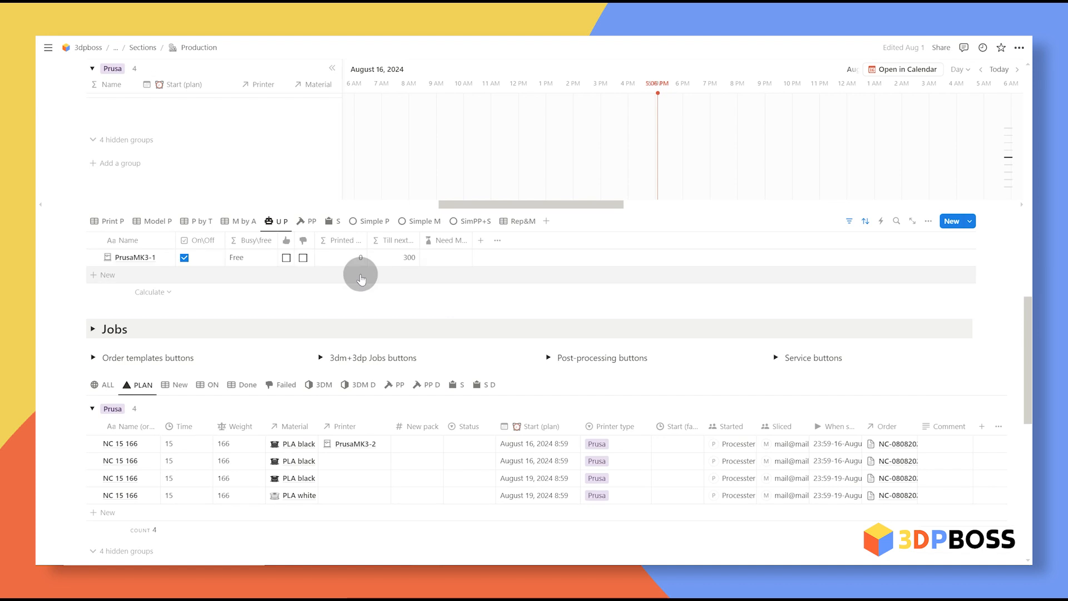
pyautogui.click(358, 461)
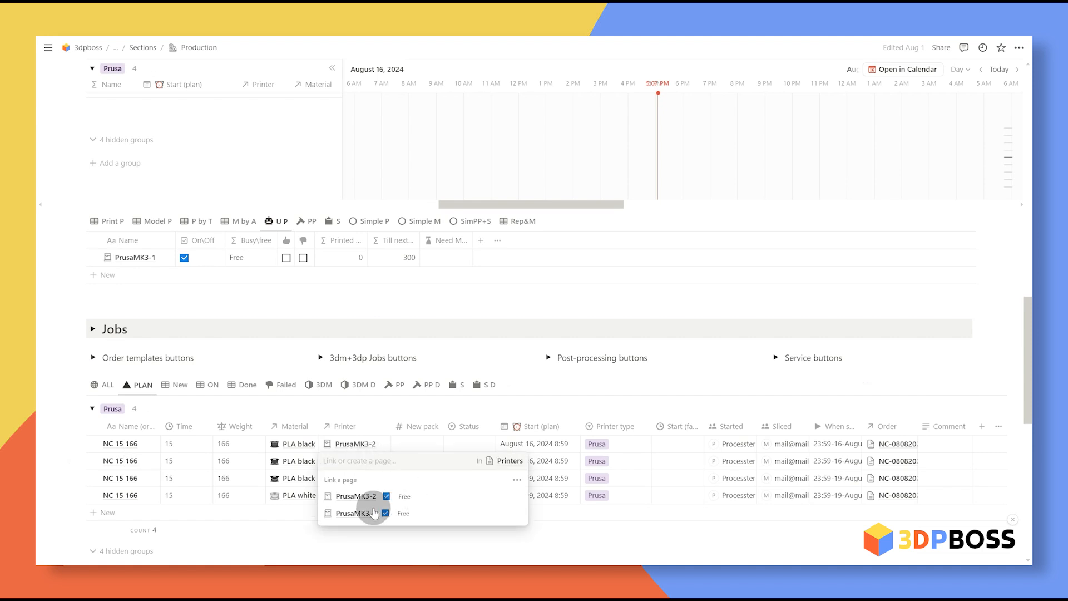
pyautogui.click(358, 513)
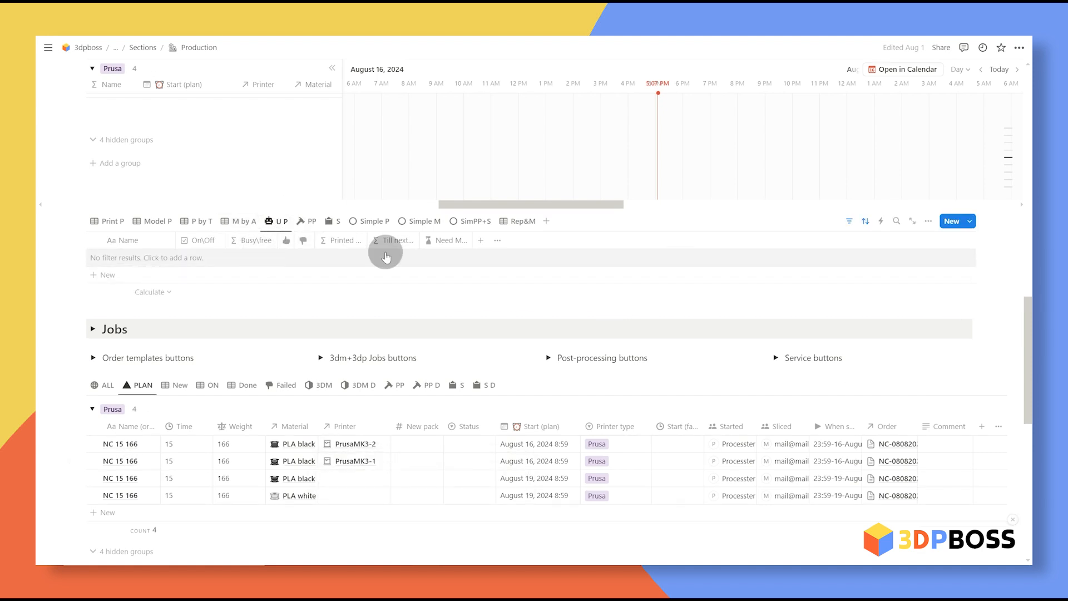
pyautogui.scroll(-3, 490, 278)
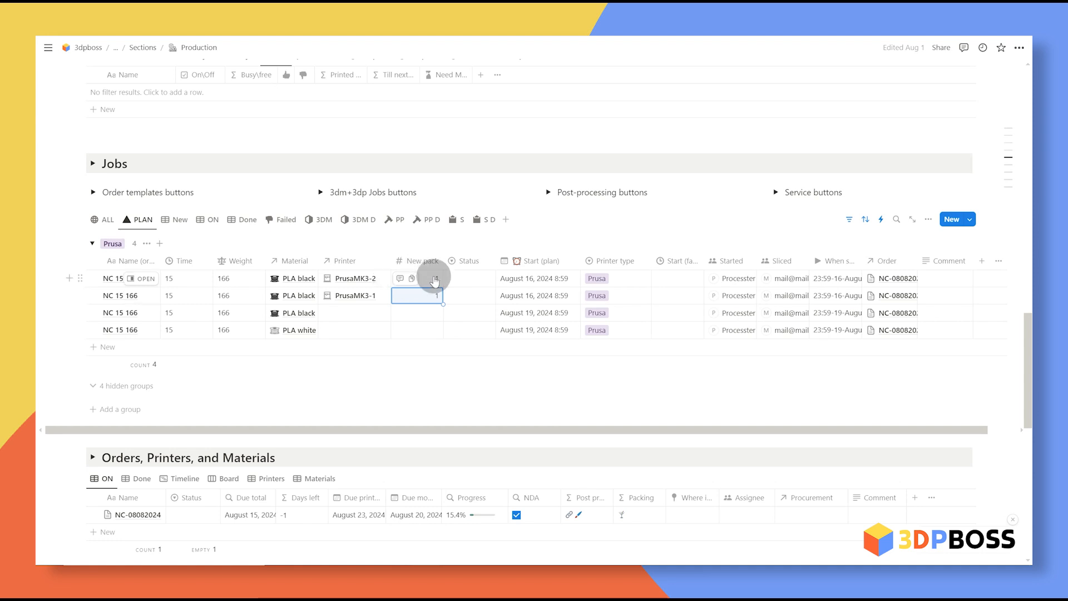
# Step: Set the job to In work, copy Processter into Removed, then mark it Done
pyautogui.click(477, 279)
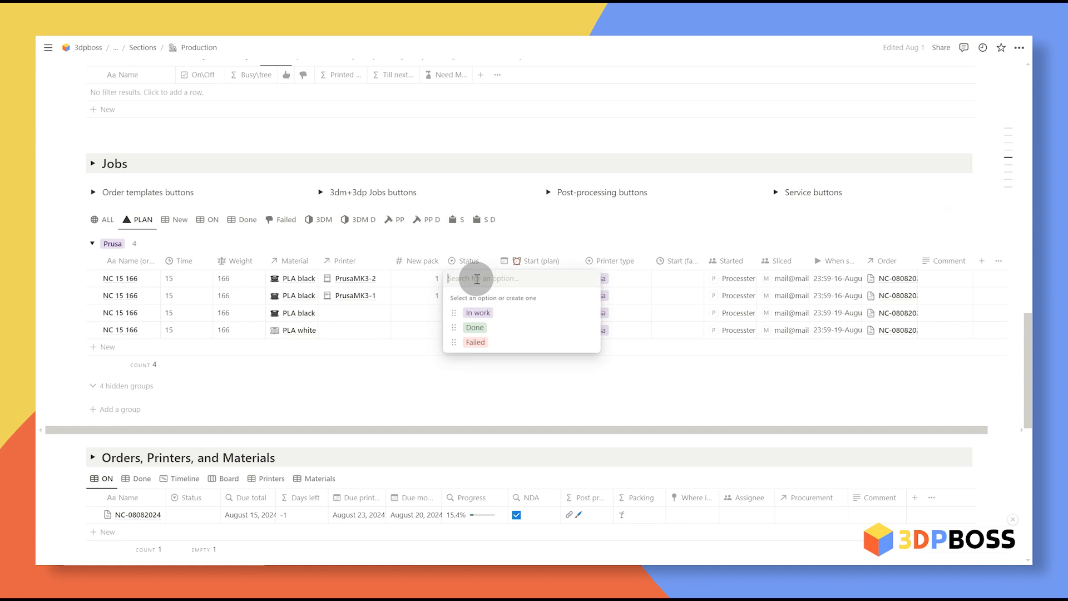
pyautogui.click(534, 313)
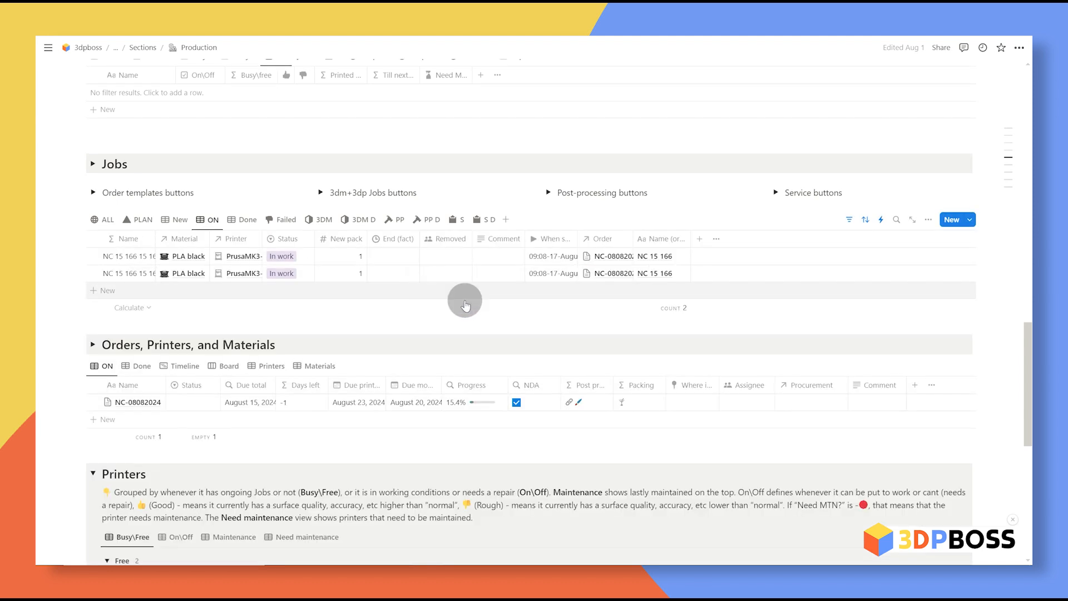
pyautogui.moveTo(578, 239); pyautogui.dragTo(635, 239)
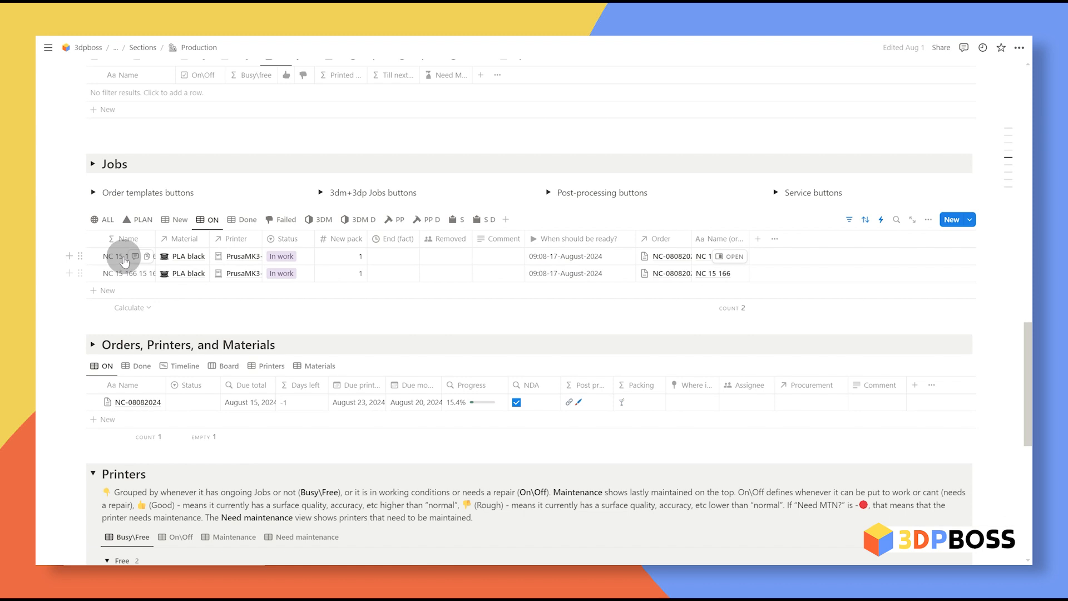
pyautogui.scroll(1, 404, 312)
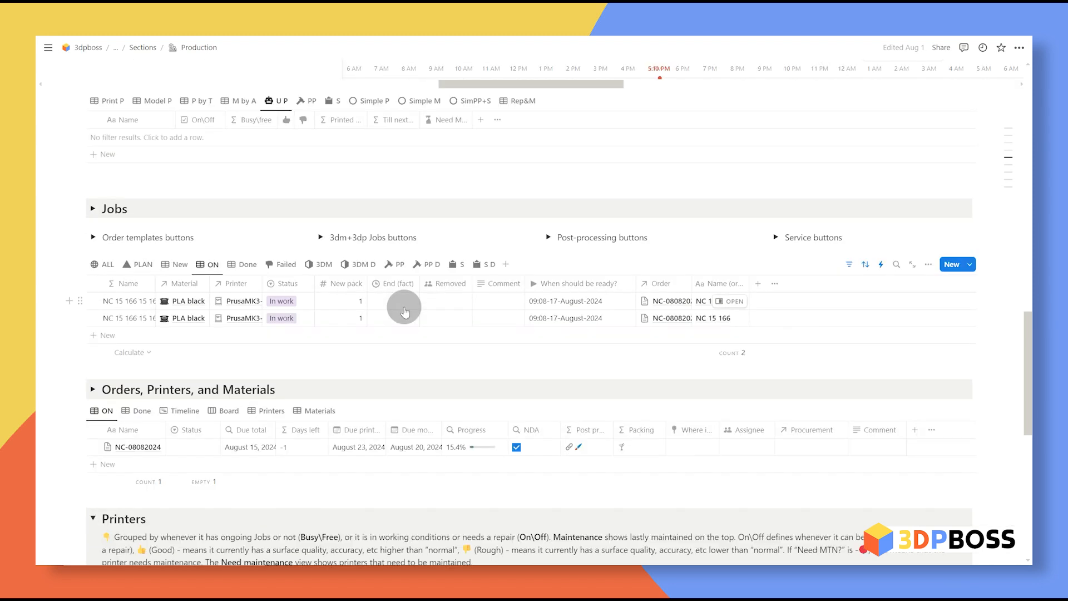
pyautogui.moveTo(472, 326); pyautogui.dragTo(470, 304)
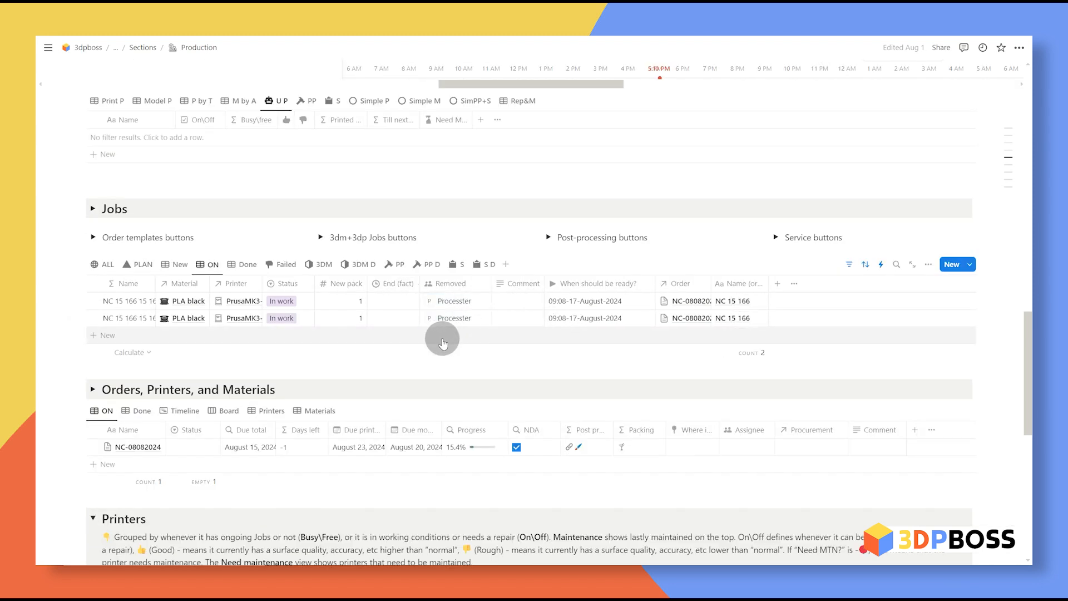
pyautogui.click(281, 301)
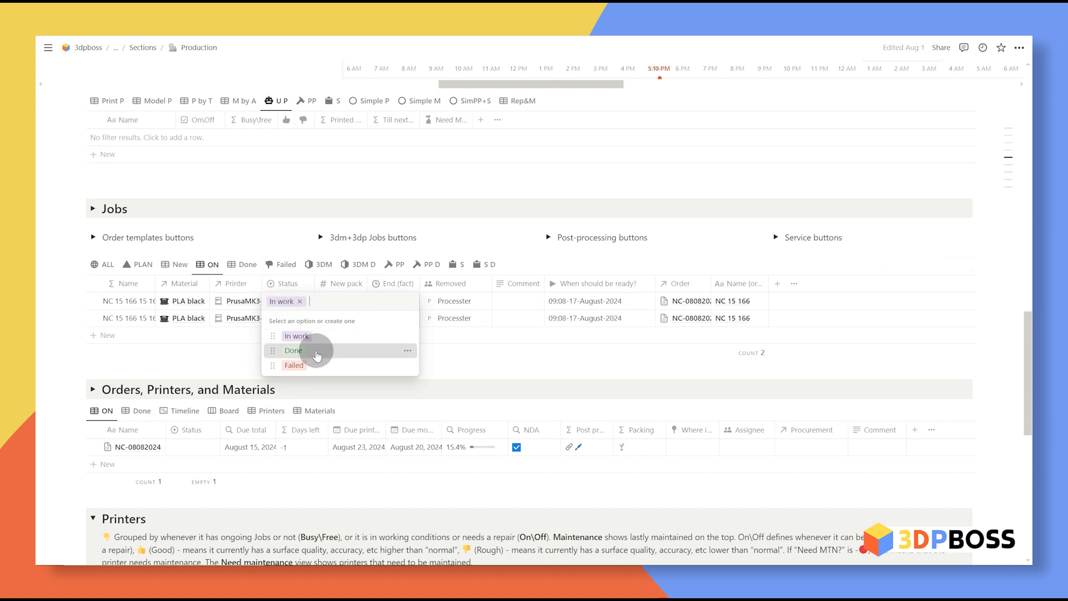
pyautogui.click(293, 350)
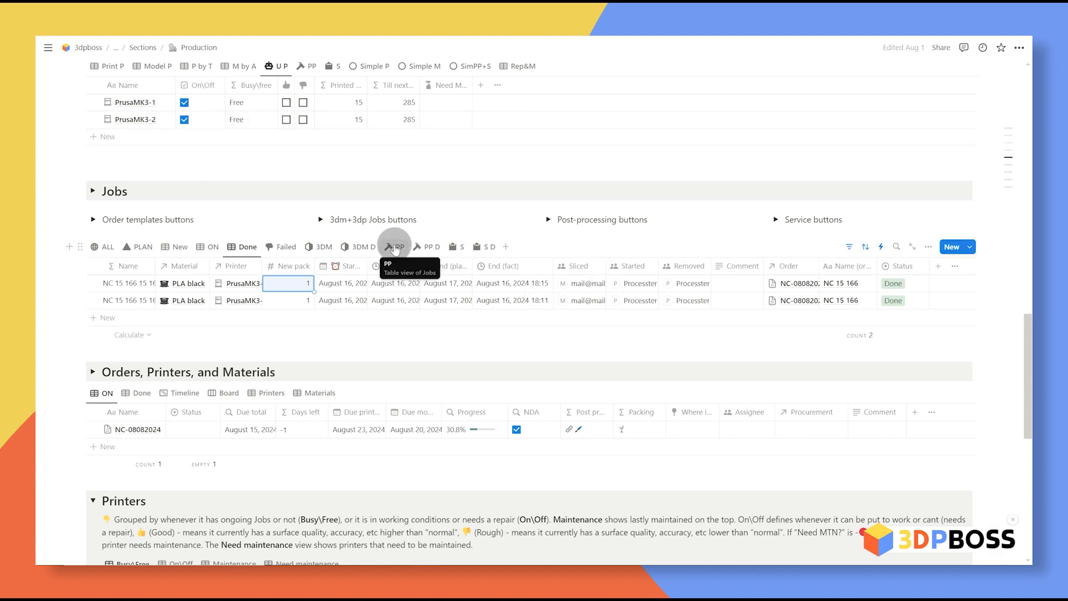
# Step: In the post-processing view, assign Processter to all five tasks
pyautogui.click(395, 247)
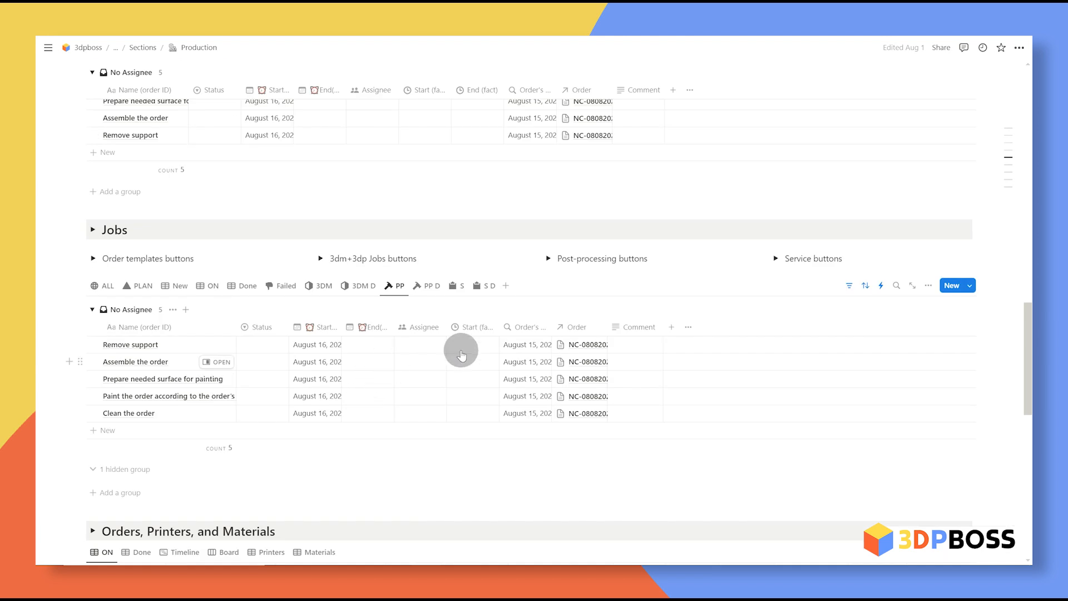
pyautogui.click(424, 345)
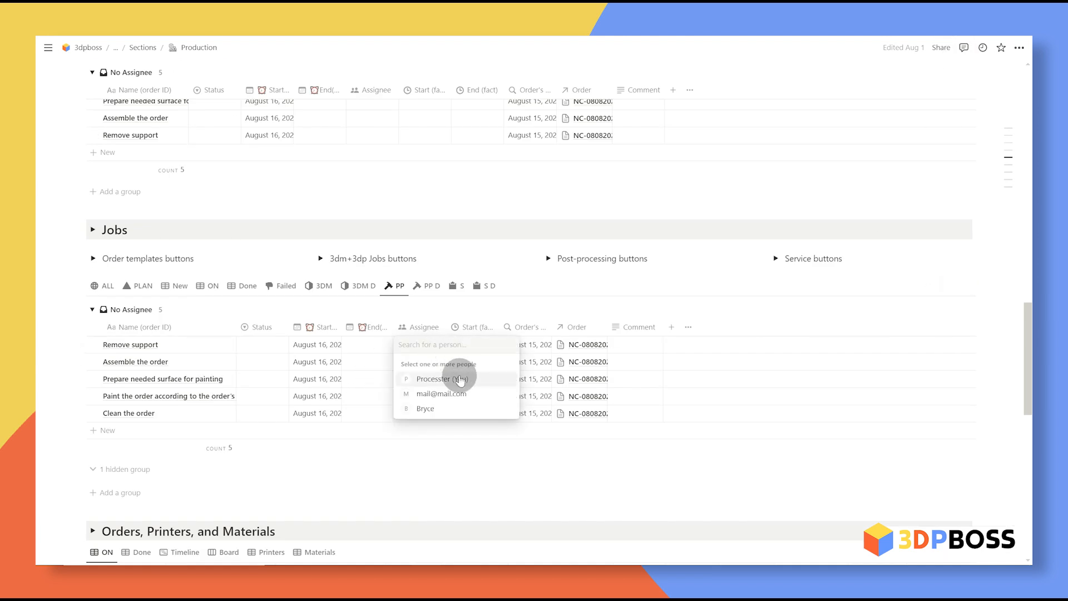
pyautogui.click(459, 379)
pyautogui.click(393, 432)
pyautogui.click(437, 420)
pyautogui.click(445, 452)
pyautogui.click(361, 429)
pyautogui.click(426, 421)
pyautogui.click(440, 453)
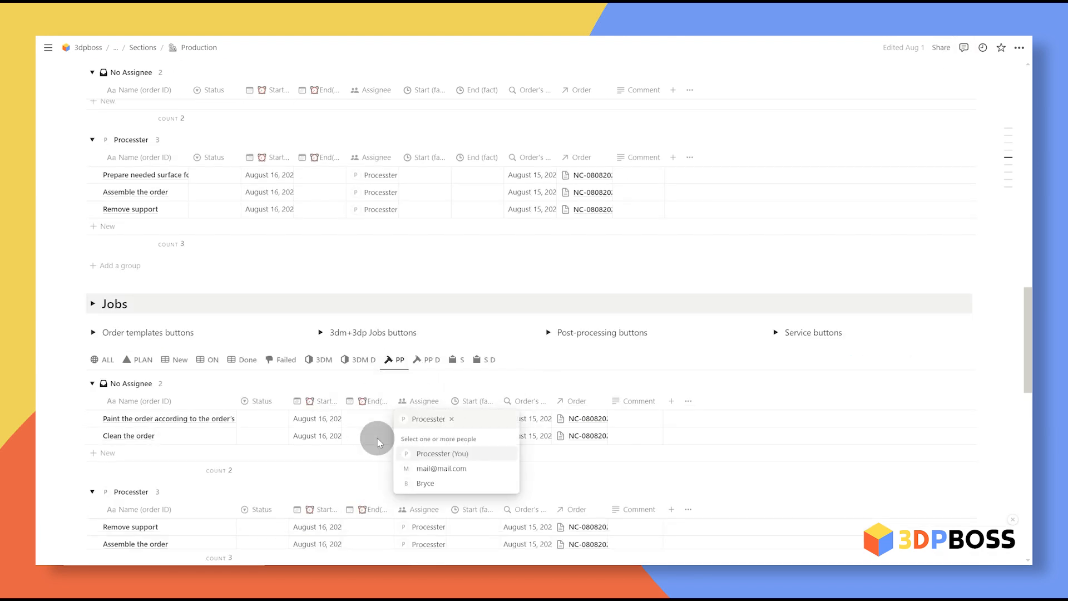
pyautogui.click(378, 443)
pyautogui.click(426, 422)
pyautogui.click(439, 453)
pyautogui.click(384, 433)
pyautogui.click(426, 421)
pyautogui.click(440, 453)
pyautogui.click(386, 434)
# Step: Set the planned end to August 21, 2024 and fill it down to all tasks
pyautogui.scroll(-3, 389, 429)
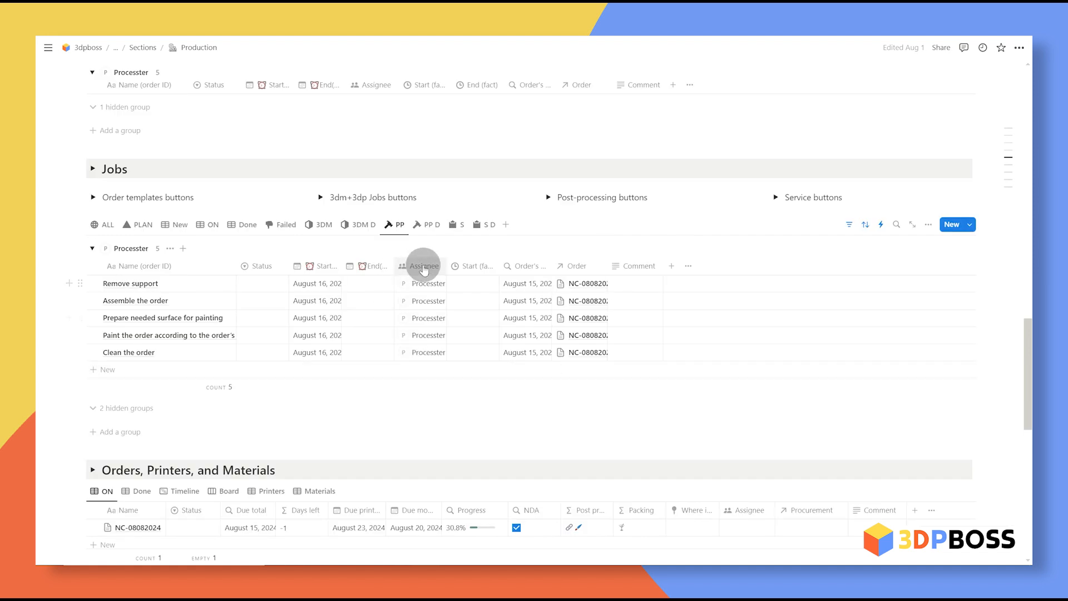
pyautogui.moveTo(342, 268); pyautogui.dragTo(469, 264)
pyautogui.click(417, 283)
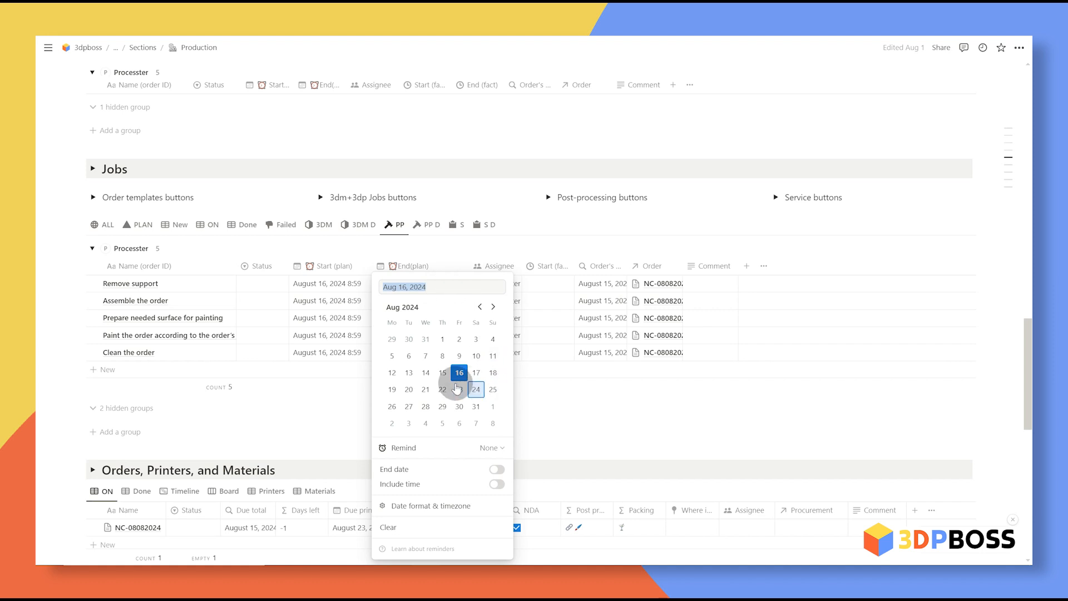
pyautogui.click(425, 389)
pyautogui.click(322, 352)
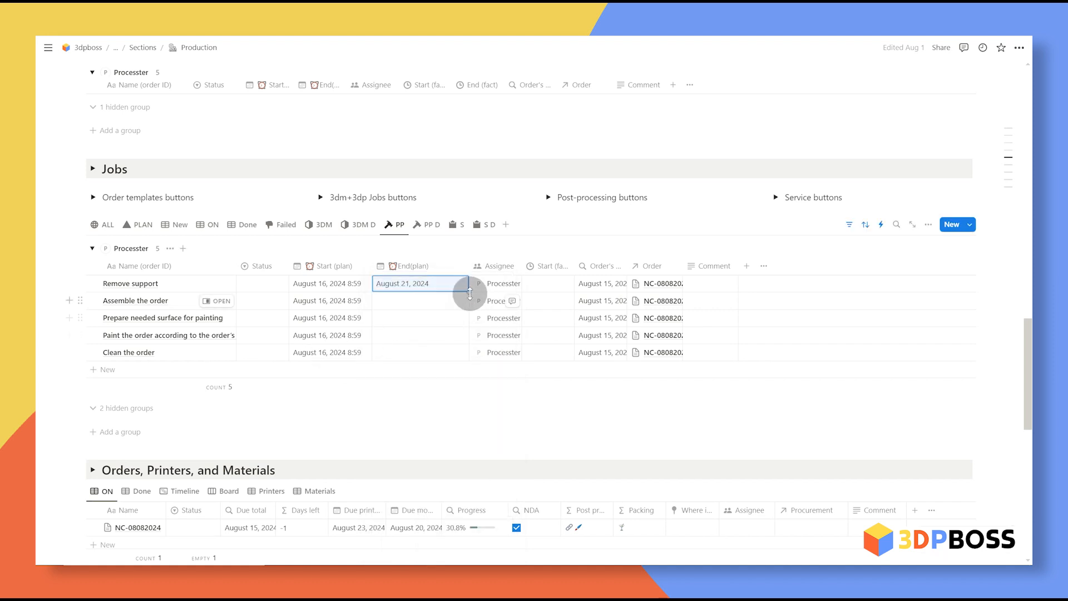
pyautogui.moveTo(467, 288); pyautogui.dragTo(501, 356)
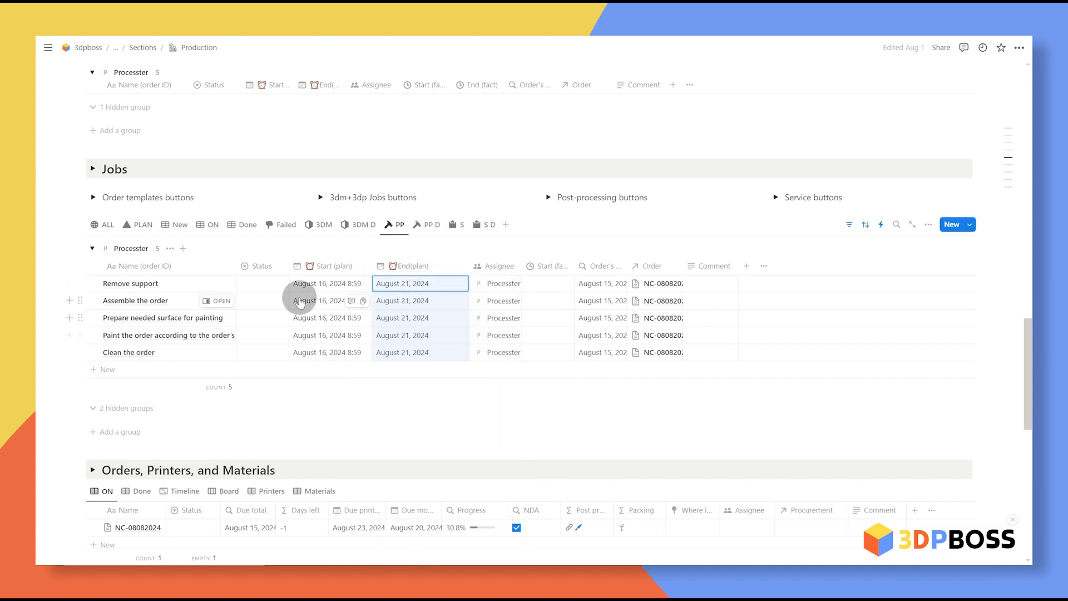
# Step: Check the first task's status options, leaving the status unchanged
pyautogui.click(274, 280)
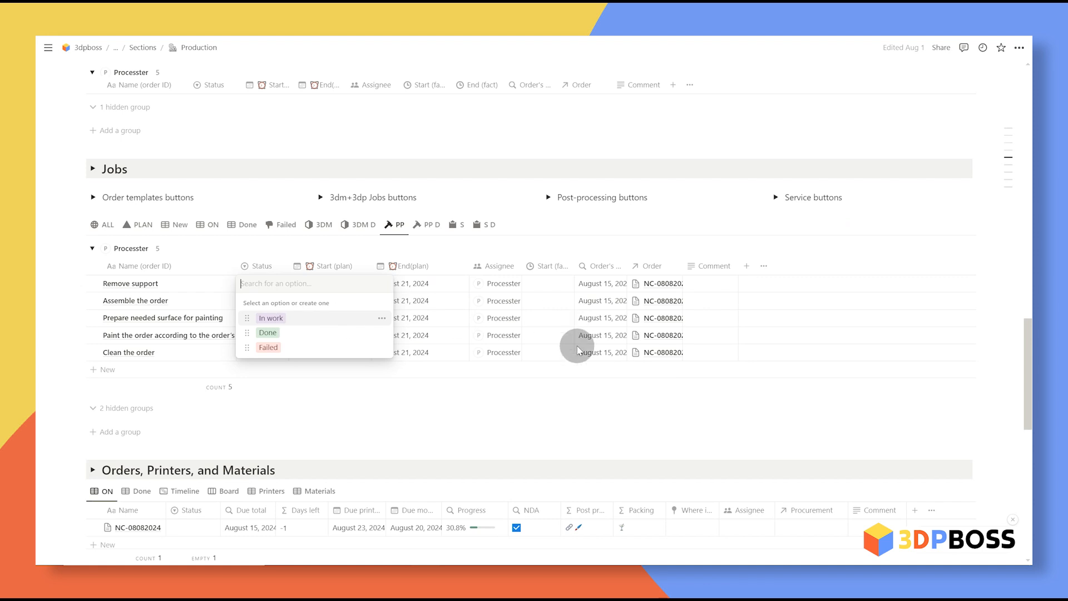
pyautogui.press('Escape')
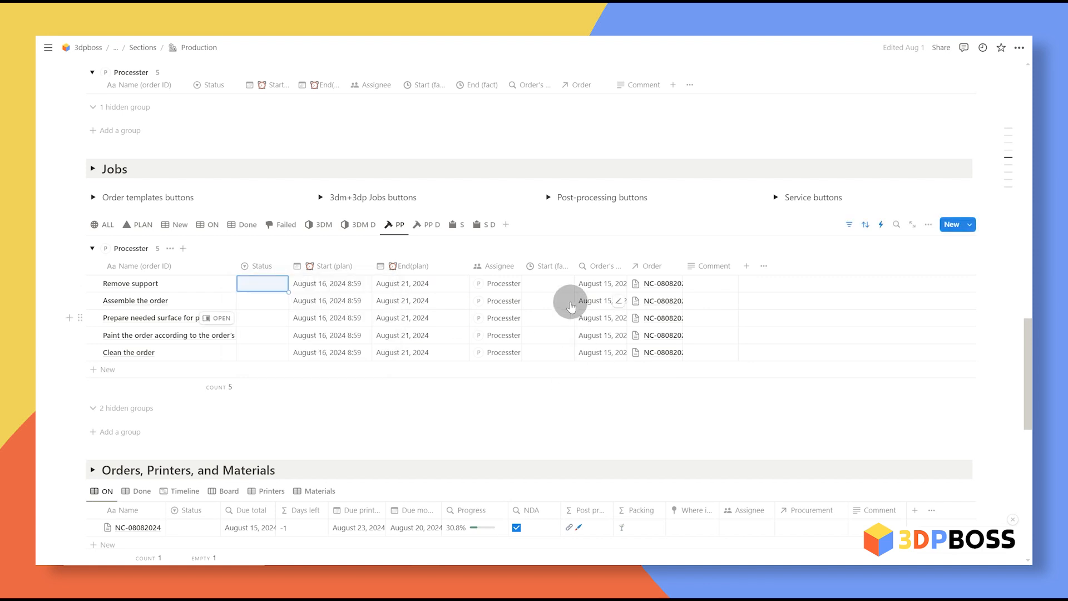
pyautogui.click(263, 284)
pyautogui.press('Escape')
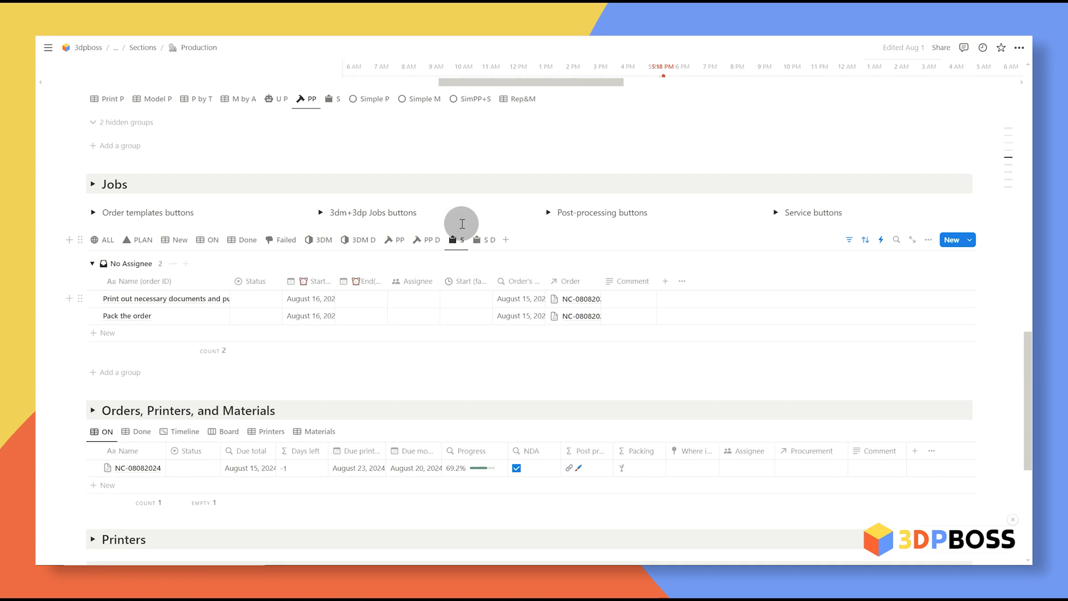
# Step: Mark the print-out documents and Pack the order tasks as finished
pyautogui.click(265, 306)
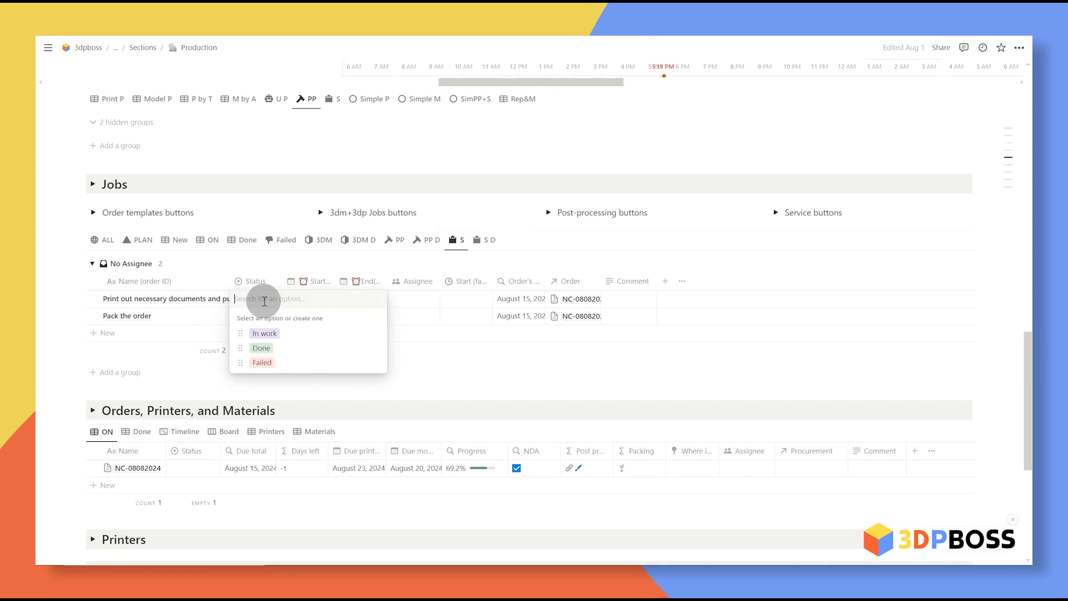
pyautogui.click(276, 332)
pyautogui.click(266, 302)
pyautogui.click(285, 339)
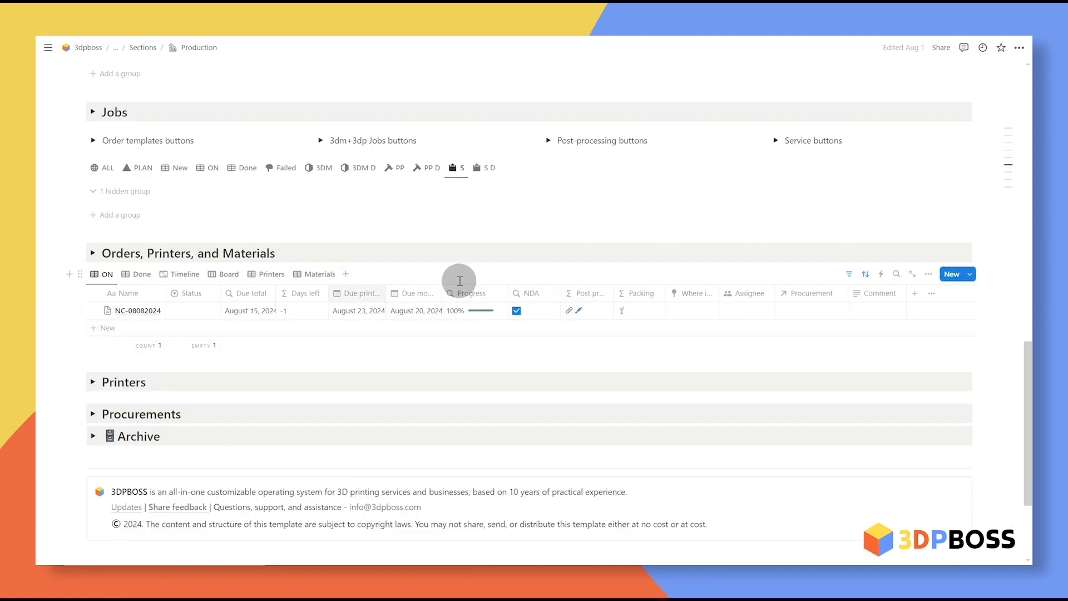
# Step: Move order NC-08082024 through In work and Ready to Done
pyautogui.click(212, 307)
pyautogui.click(283, 346)
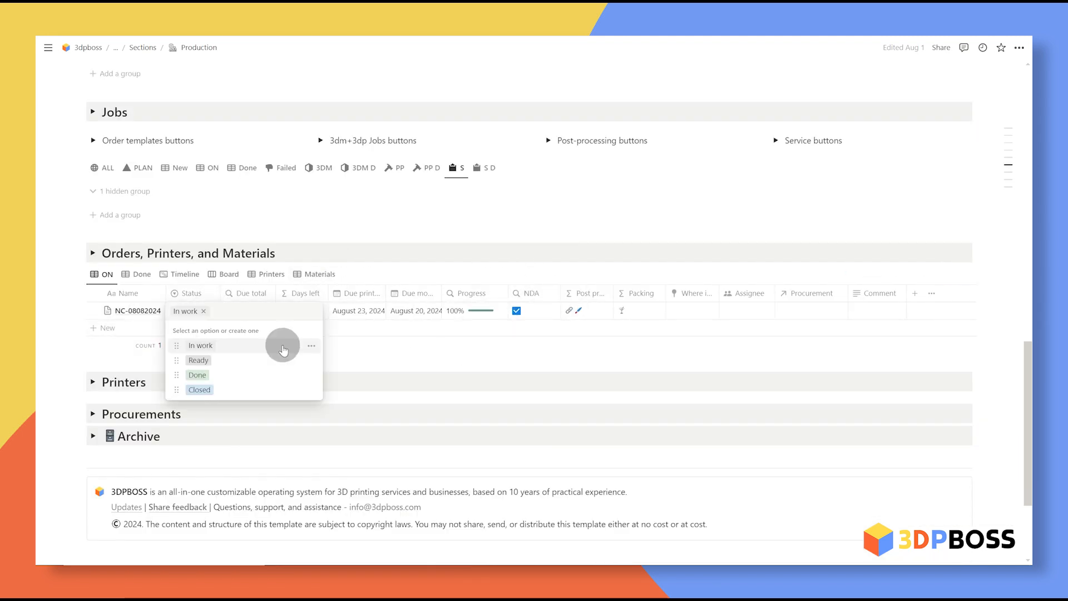
pyautogui.click(249, 363)
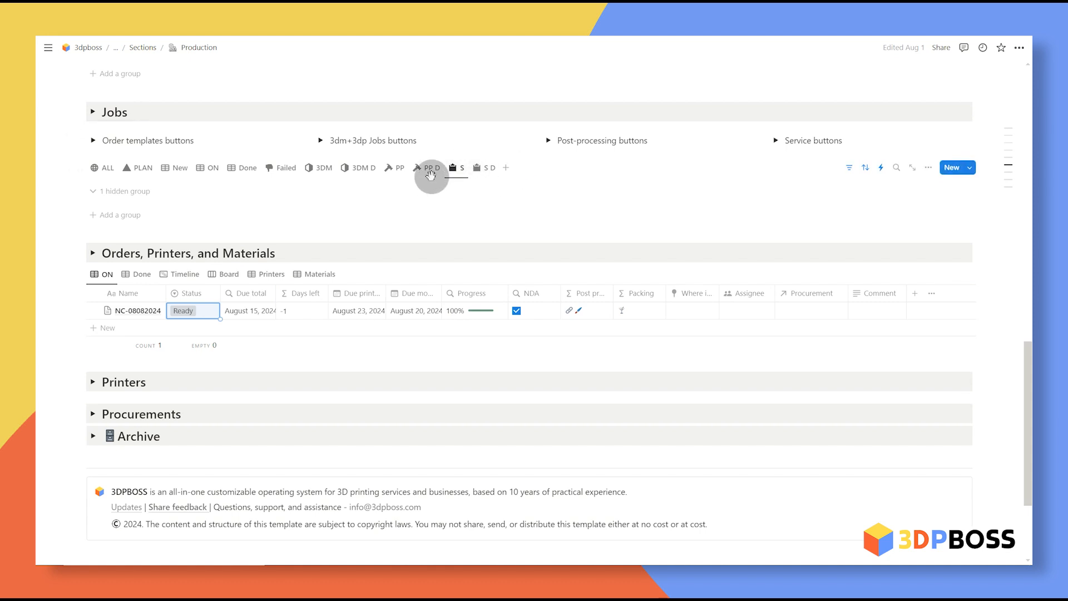
pyautogui.click(192, 312)
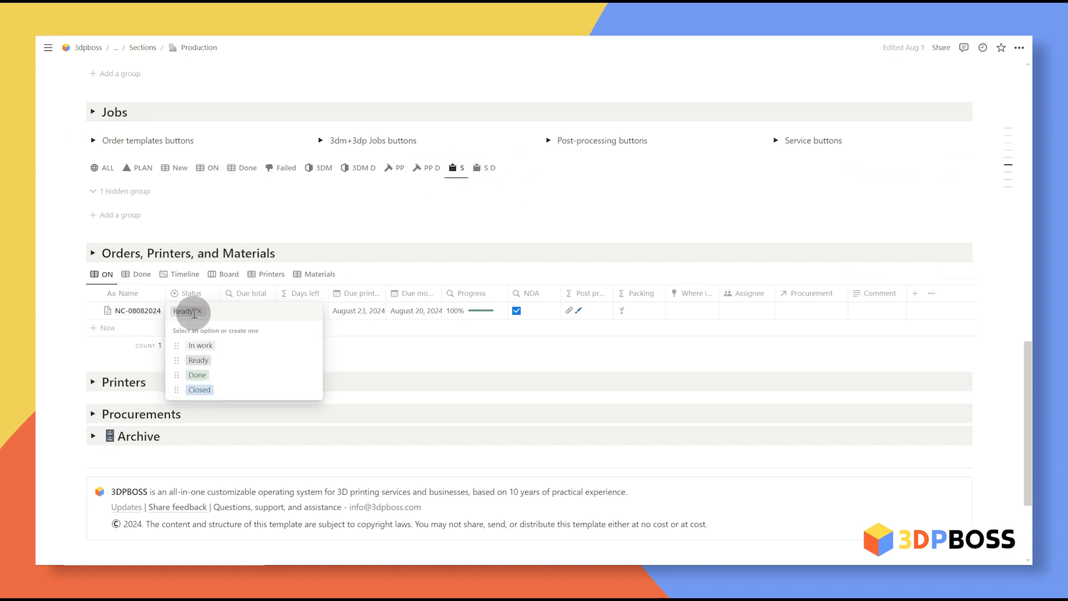
pyautogui.click(221, 374)
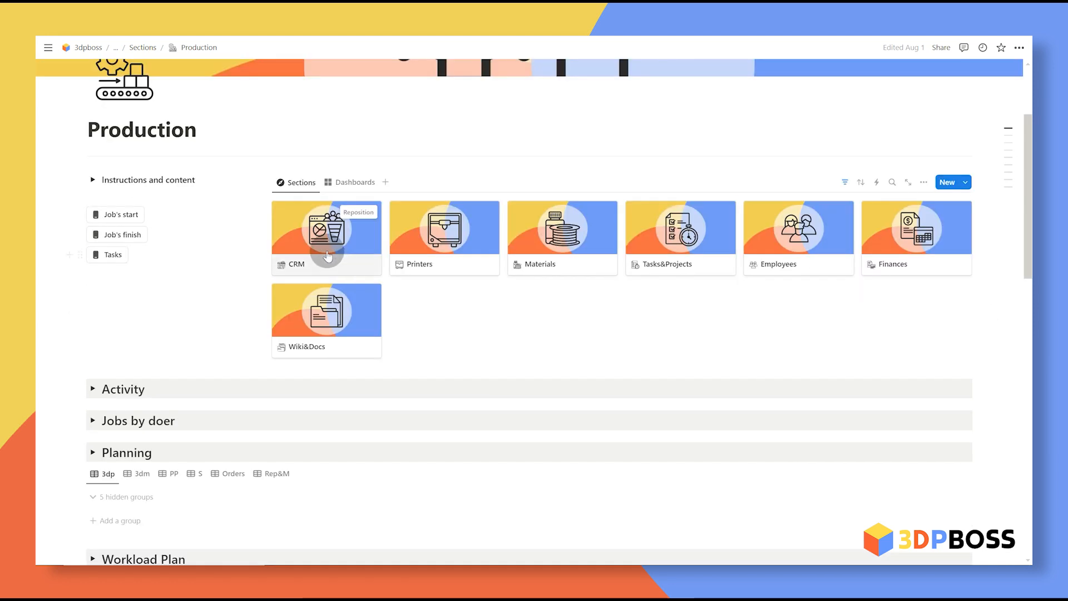
# Step: Open CRM, widen the Order status column, and leave deal NC-08082024's order status at Done
pyautogui.click(323, 228)
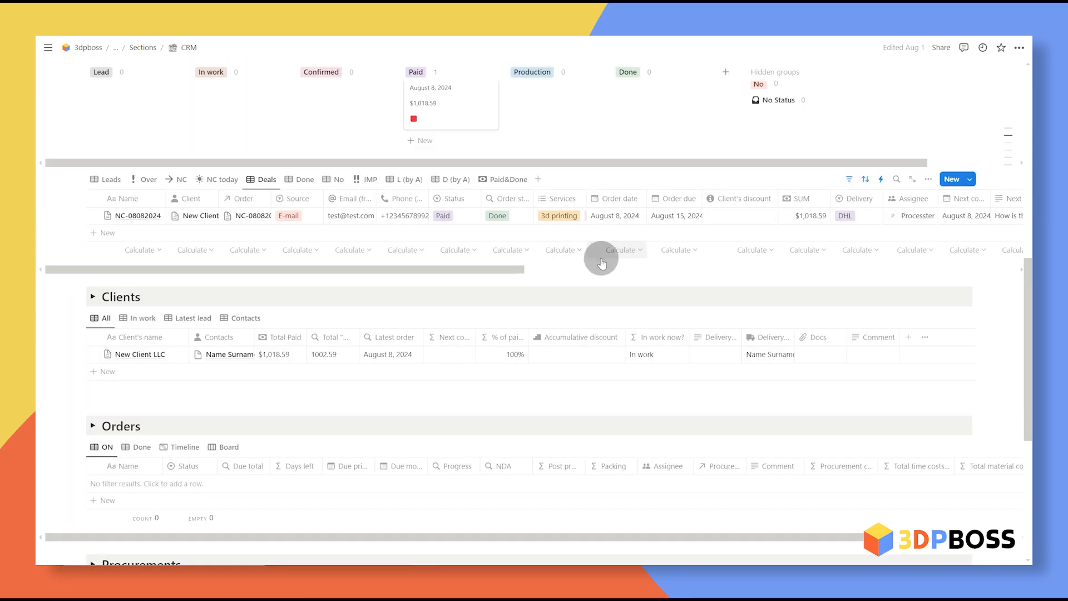
pyautogui.moveTo(533, 198); pyautogui.dragTo(564, 206)
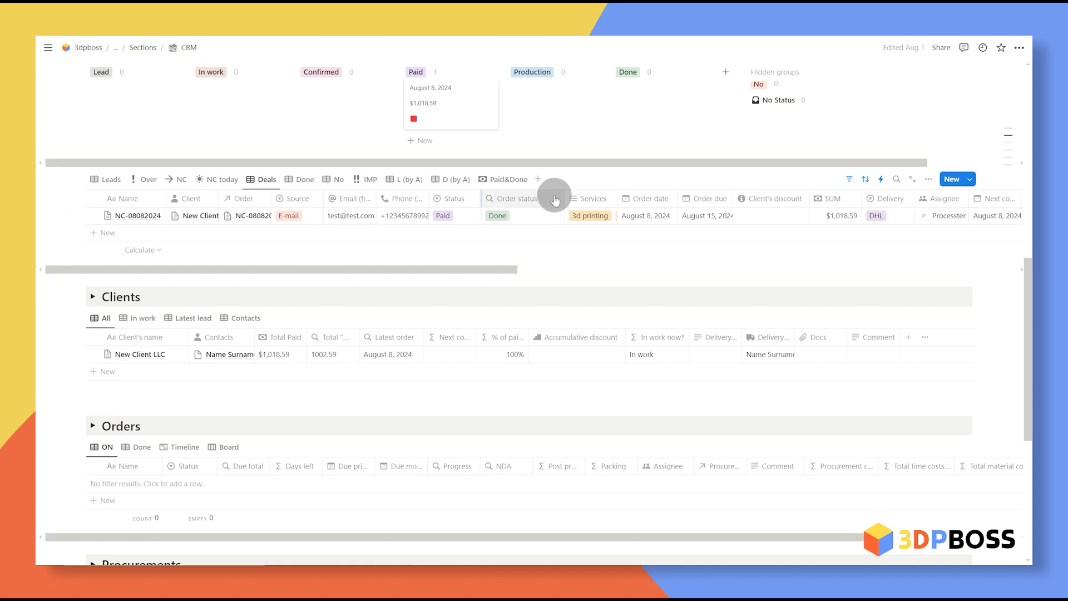
pyautogui.scroll(-3, 135, 228)
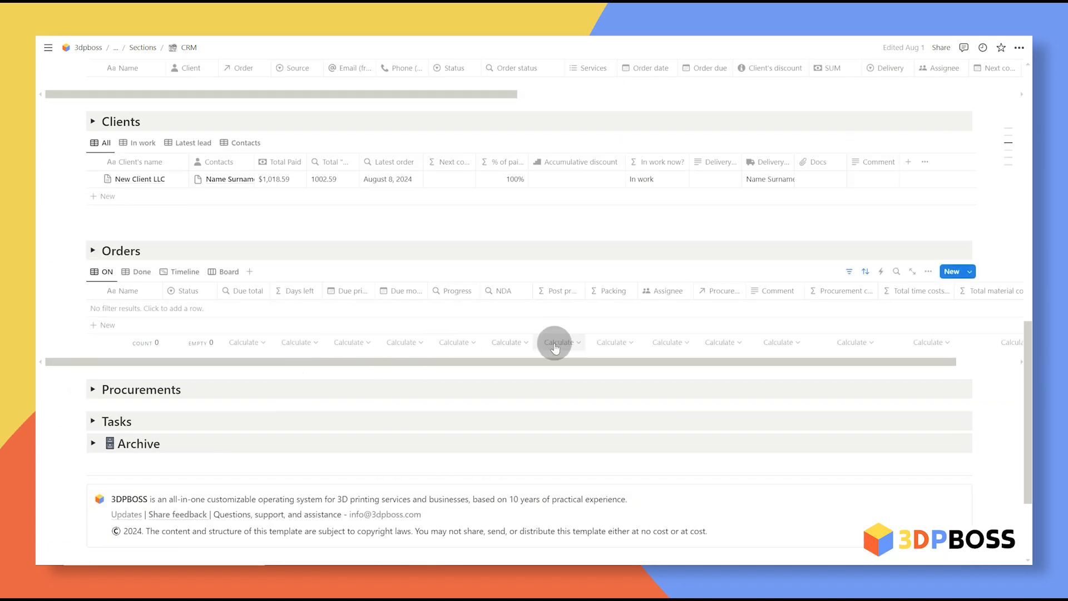
pyautogui.scroll(4, 577, 351)
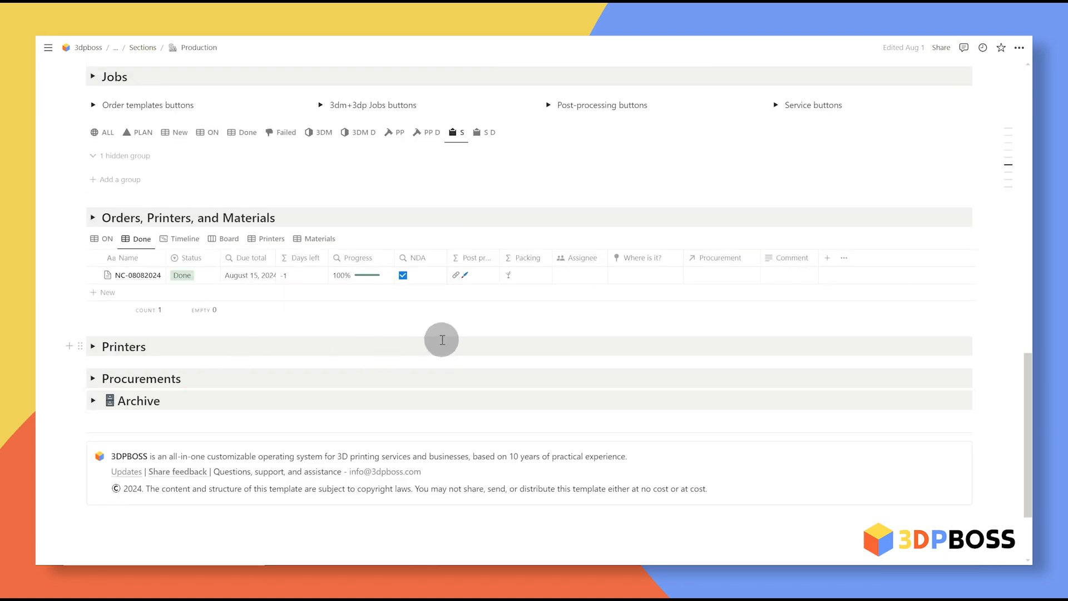
pyautogui.click(200, 276)
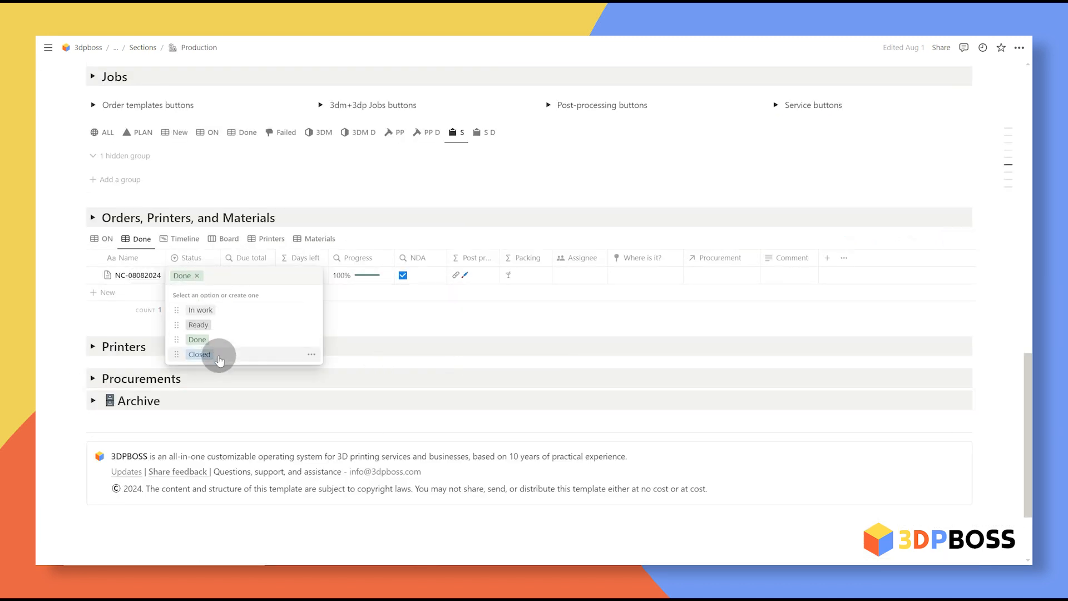
pyautogui.click(672, 178)
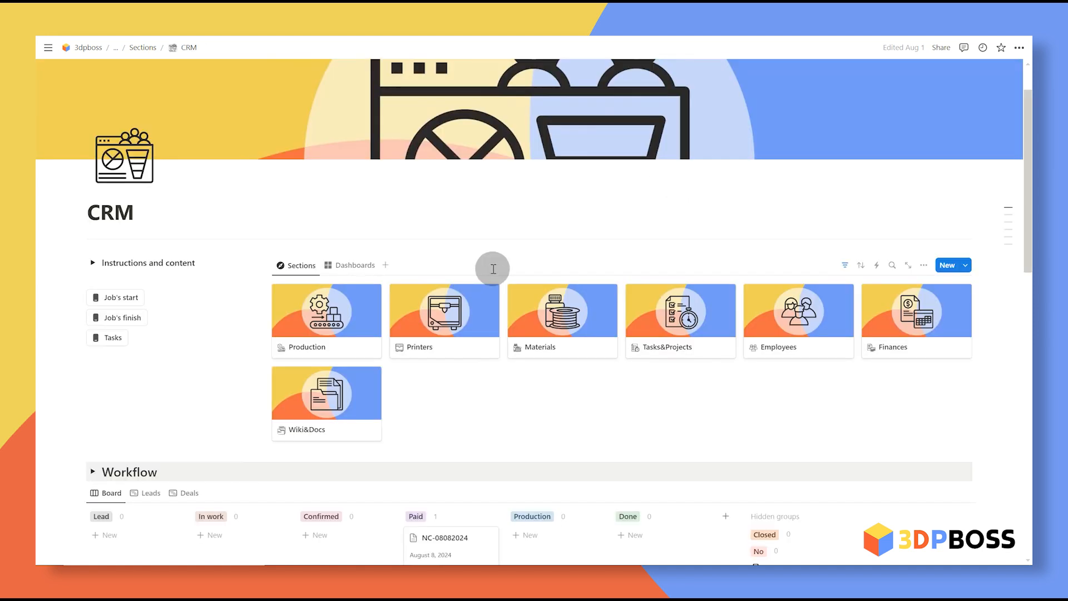
pyautogui.scroll(-7, 493, 269)
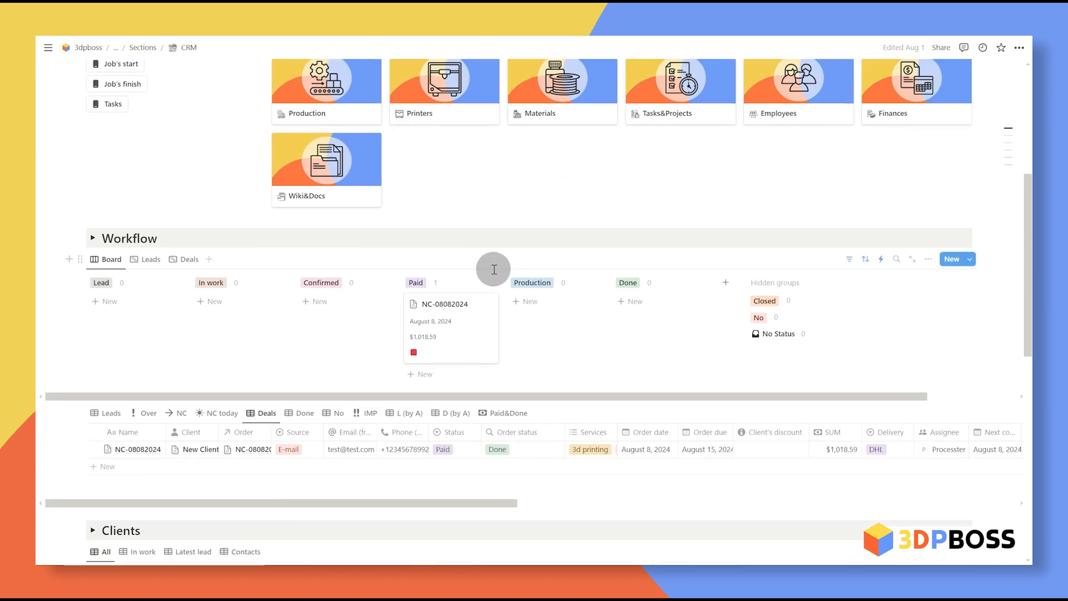
# Step: Close deal NC-08082024 and set its next contact date to August 30, 2024
pyautogui.click(468, 283)
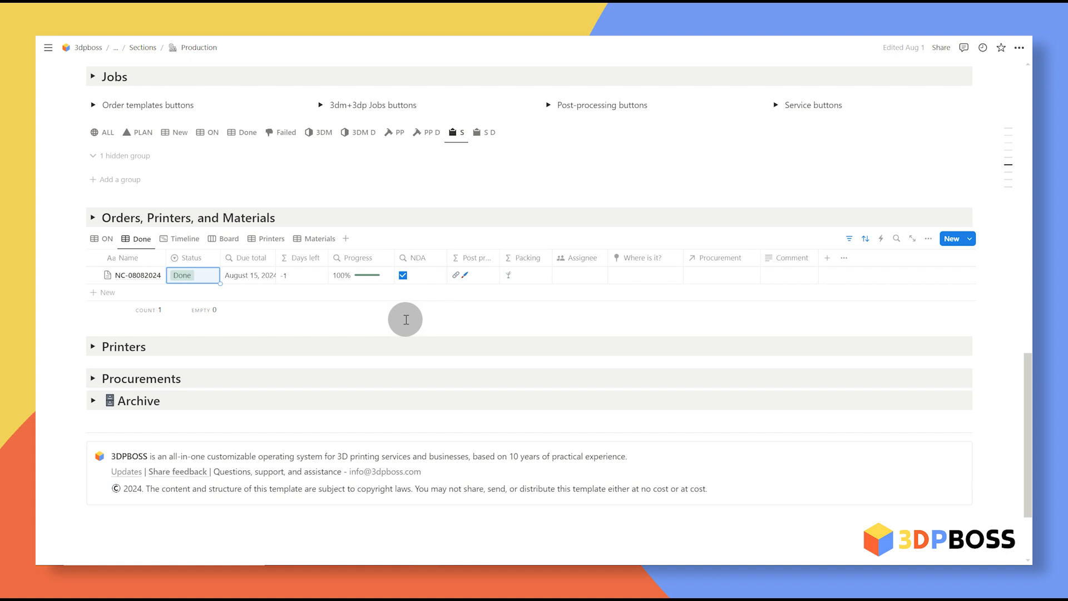
pyautogui.press('Return')
pyautogui.click(222, 352)
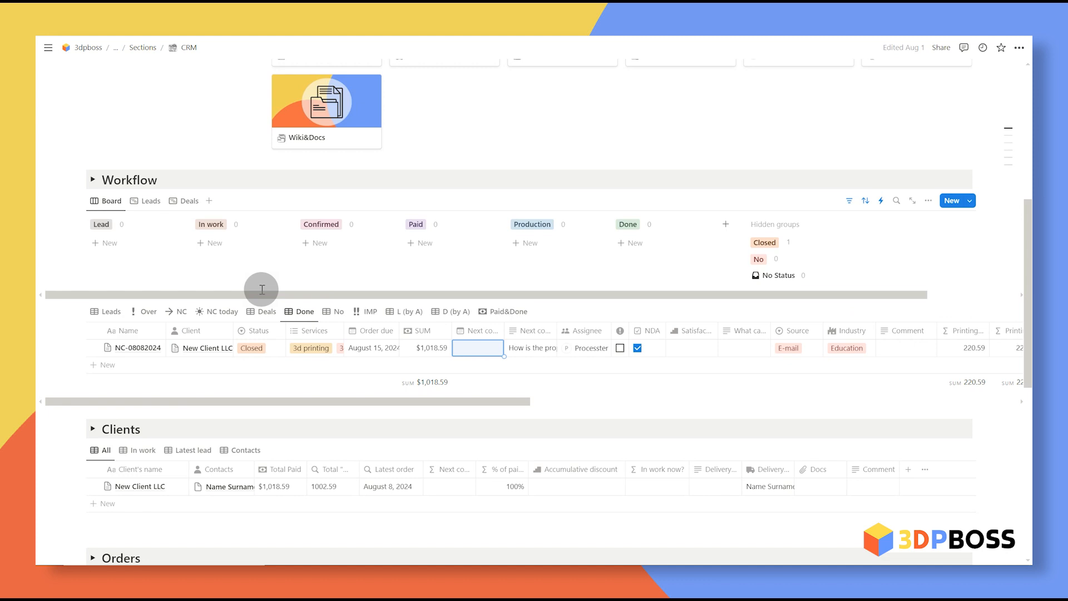
pyautogui.moveTo(506, 329); pyautogui.dragTo(543, 331)
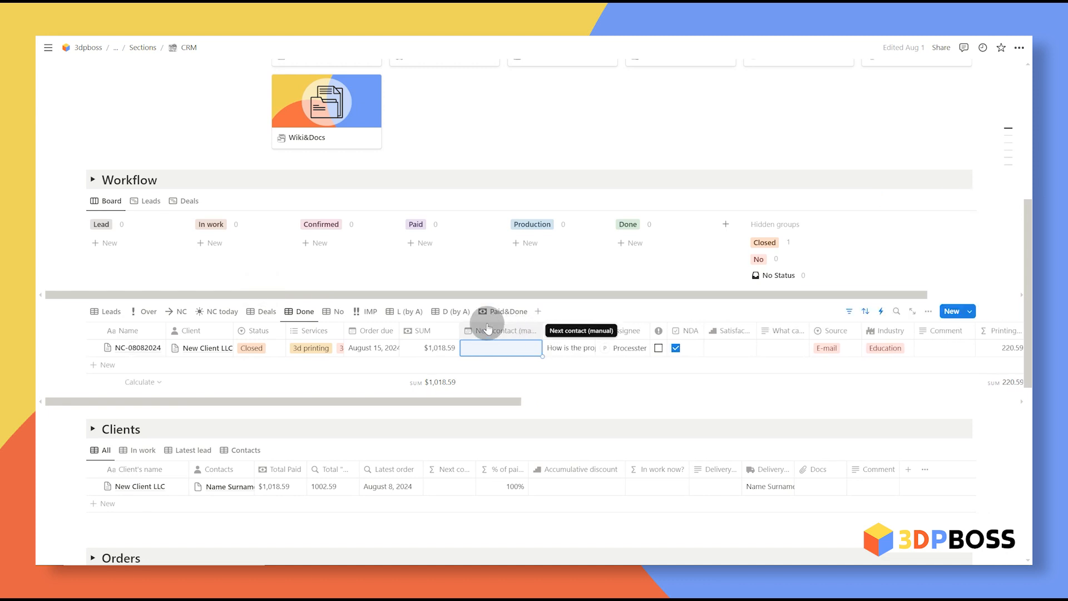
pyautogui.click(515, 354)
pyautogui.click(548, 201)
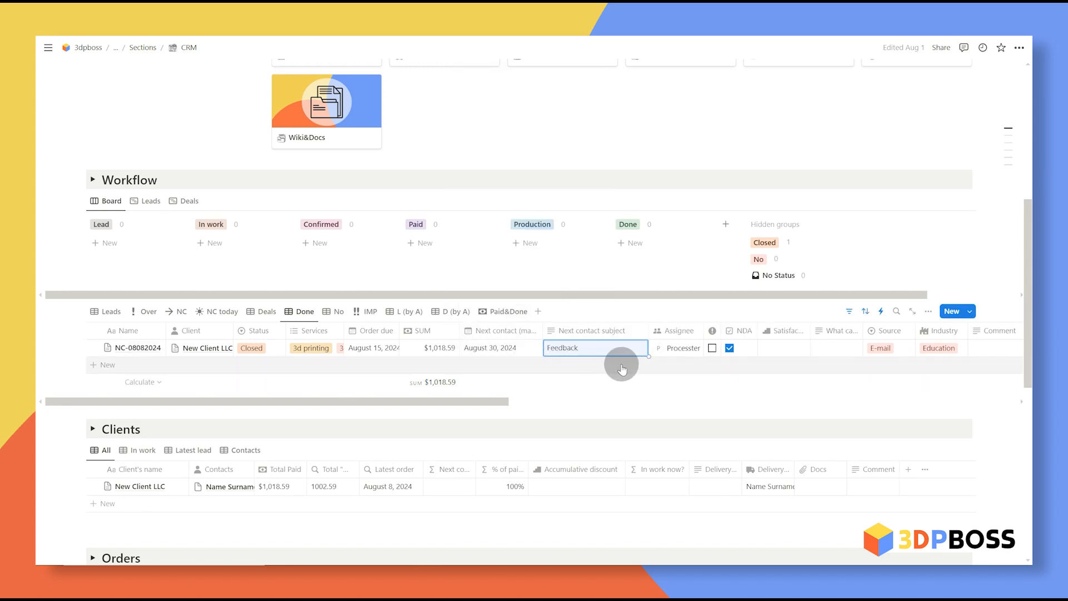
# Step: Rate satisfaction 8 and enter 'Something' under What can be improved?
pyautogui.hscroll(3, 623, 364)
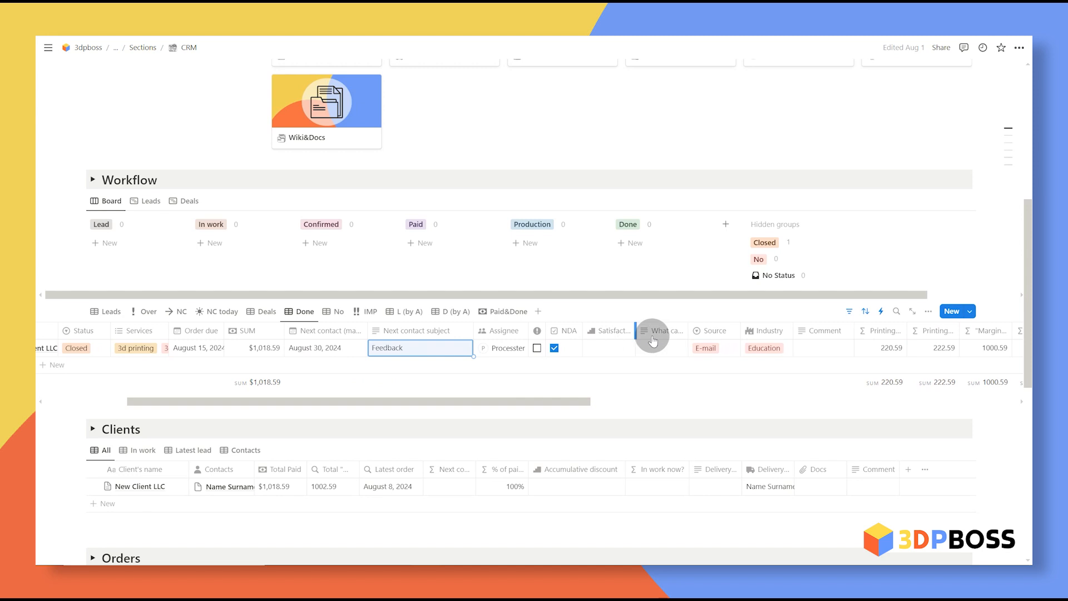
pyautogui.click(621, 346)
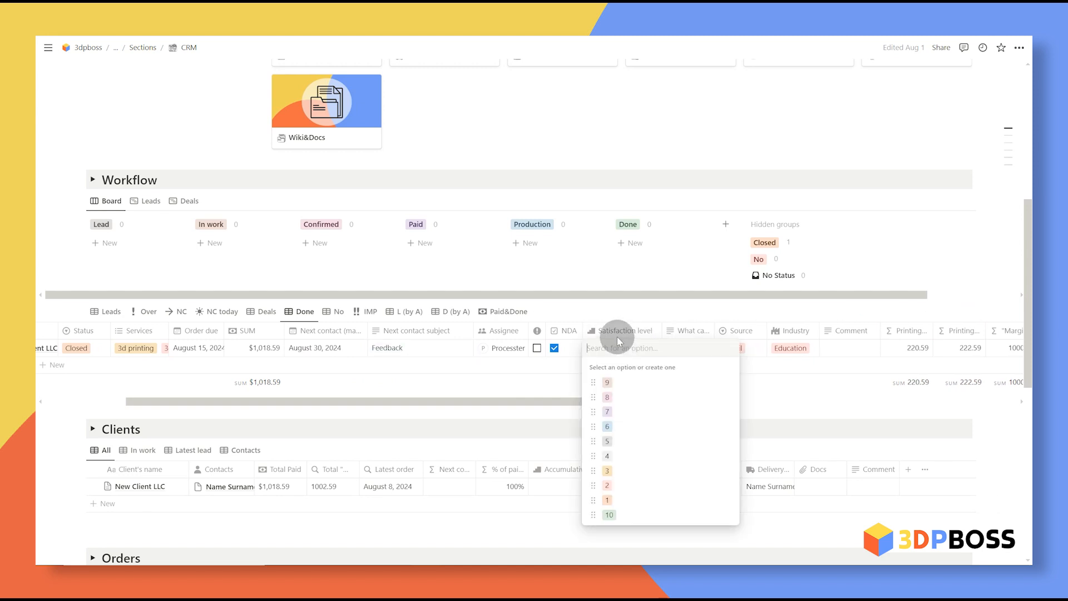
pyautogui.click(640, 399)
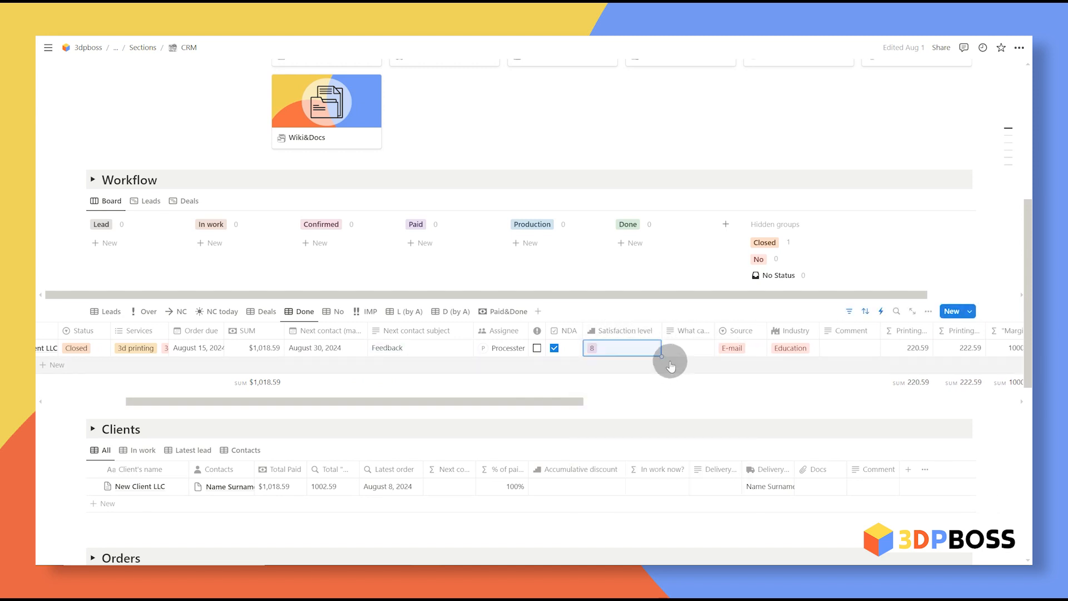
pyautogui.moveTo(734, 334); pyautogui.dragTo(773, 328)
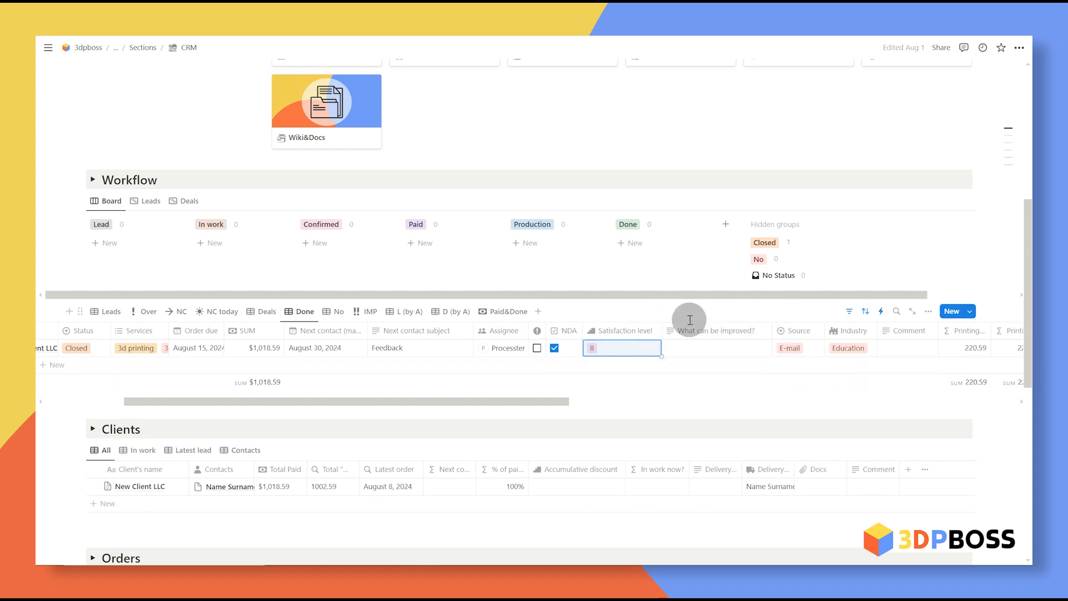
pyautogui.click(771, 348)
pyautogui.write('Something')
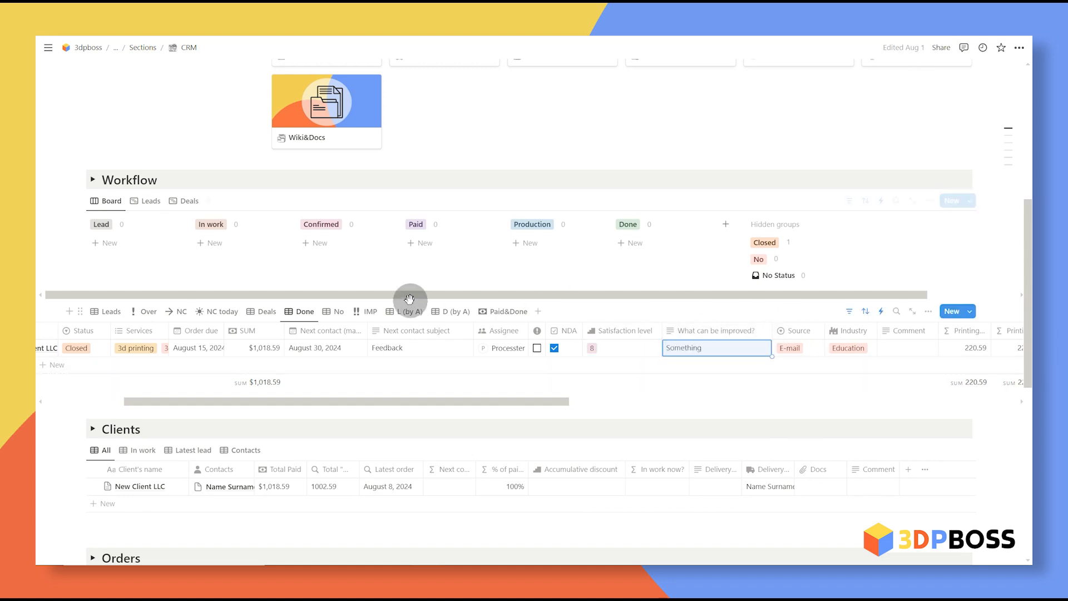
pyautogui.hscroll(-2, 485, 361)
pyautogui.hscroll(-2, 485, 361)
# Step: Change the next contact date to September 17, 2024
pyautogui.click(491, 349)
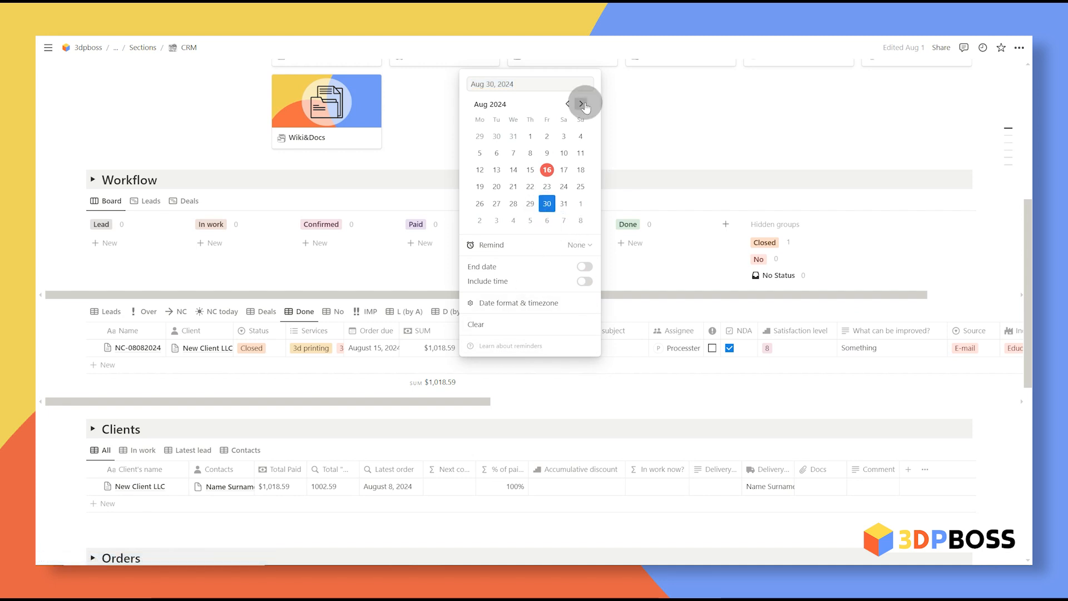
pyautogui.click(582, 104)
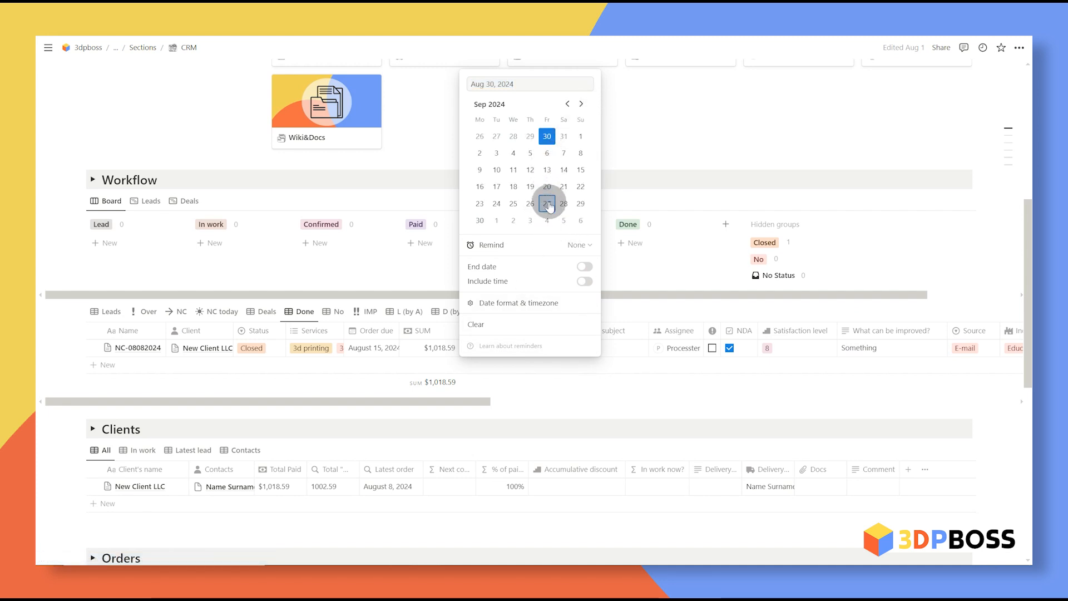
pyautogui.click(685, 130)
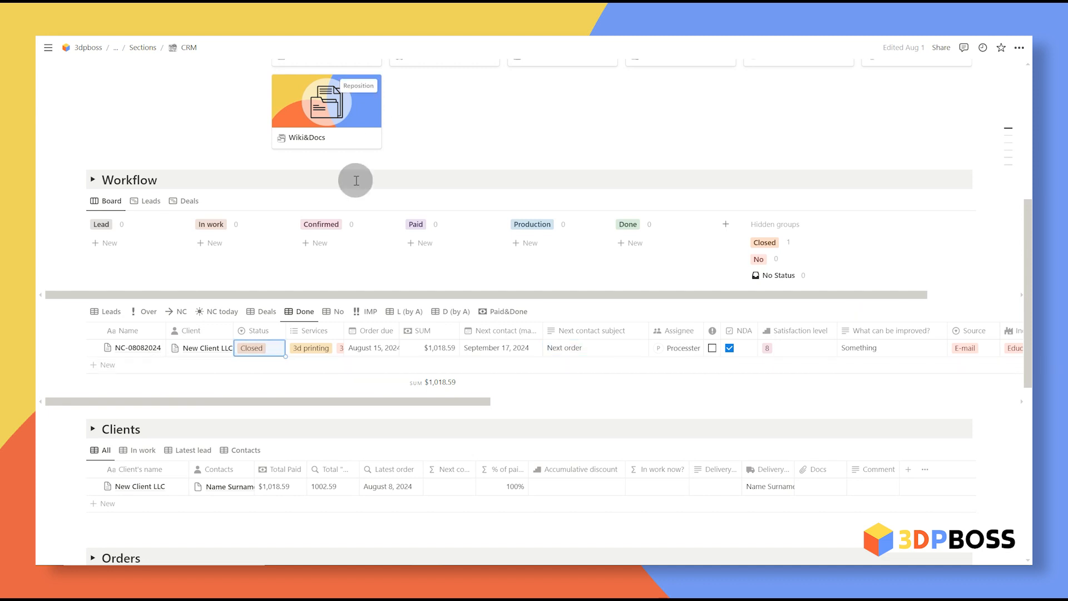
pyautogui.scroll(5, 356, 180)
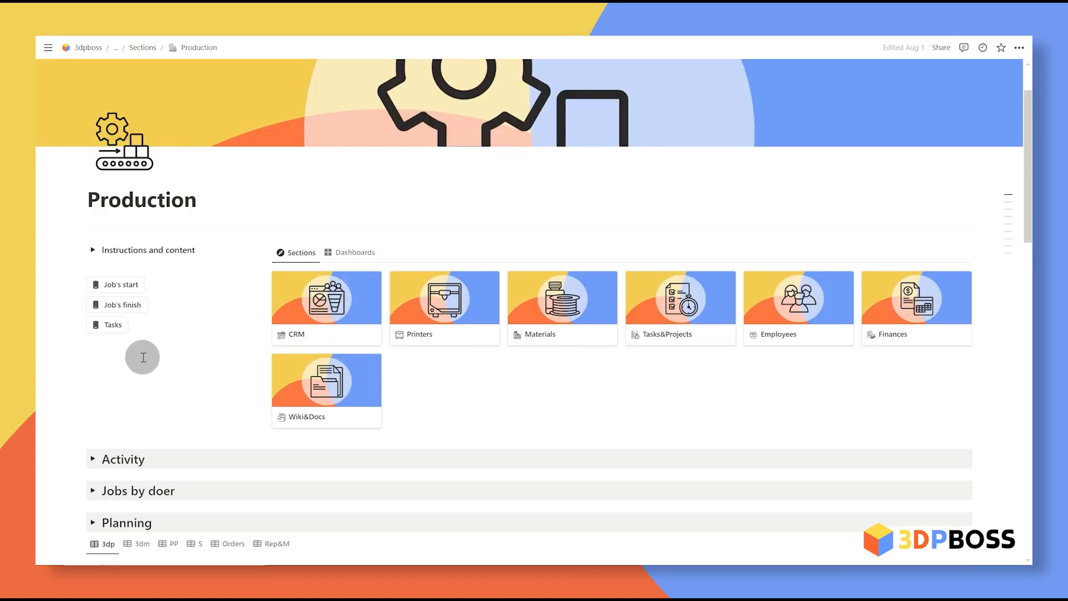
# Step: Go to the Production page's Job's finish link and open the Job's finish view
pyautogui.scroll(-12, 236, 371)
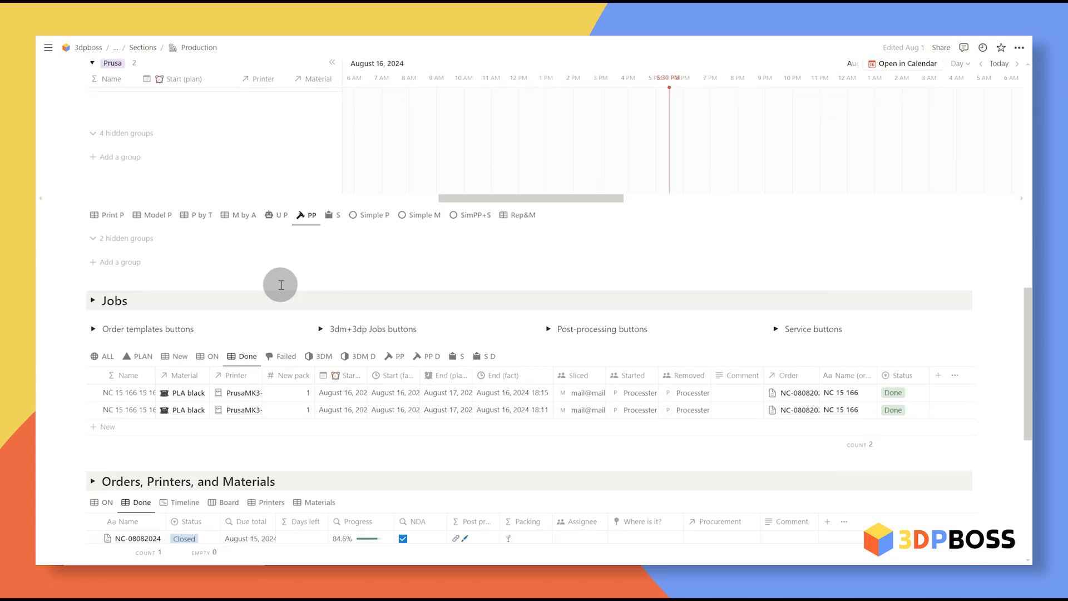
pyautogui.scroll(-7, 281, 285)
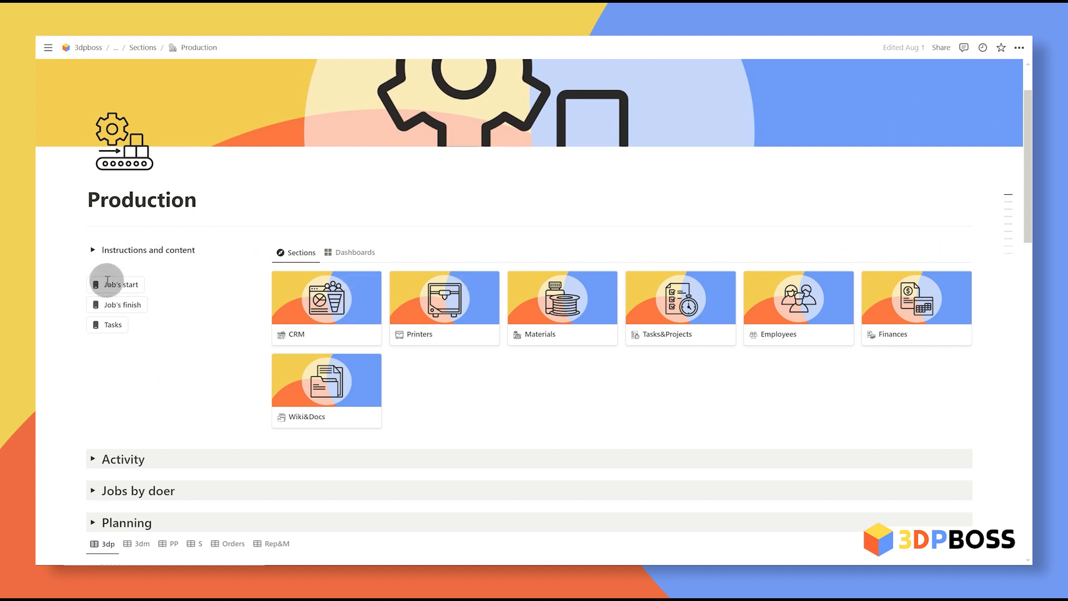
pyautogui.click(114, 284)
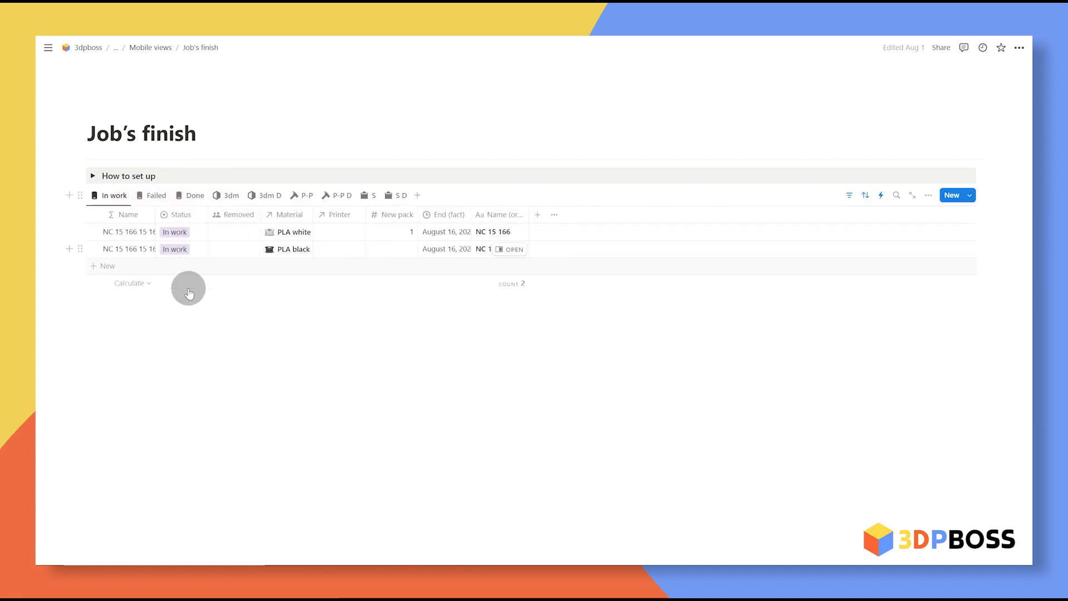
# Step: Set the operator as the person who removed the in-work prints
pyautogui.click(225, 233)
pyautogui.click(262, 267)
pyautogui.press('Escape')
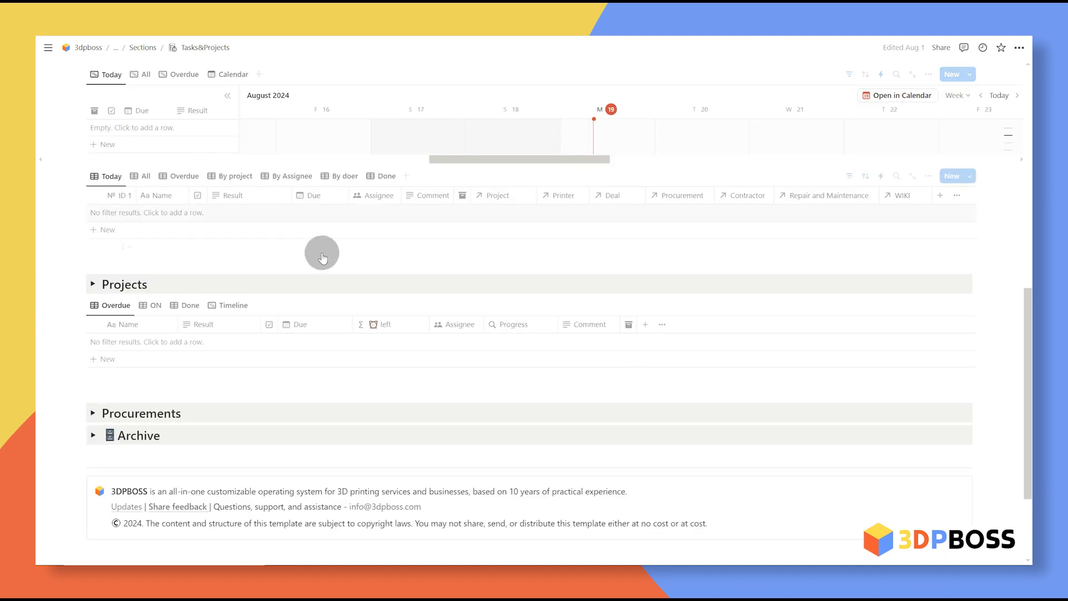
# Step: Create a new project from the template and title it 'Room remodelling'
pyautogui.click(144, 354)
pyautogui.press('Escape')
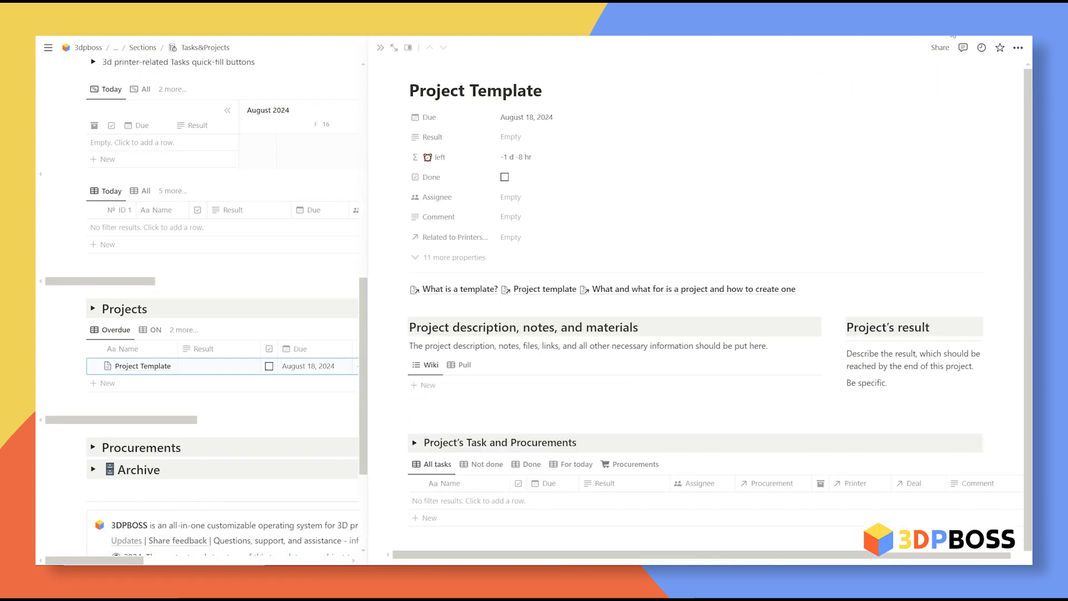
pyautogui.moveTo(544, 90); pyautogui.dragTo(414, 79)
pyautogui.write('R')
pyautogui.write('oom remodell')
pyautogui.write('ing')
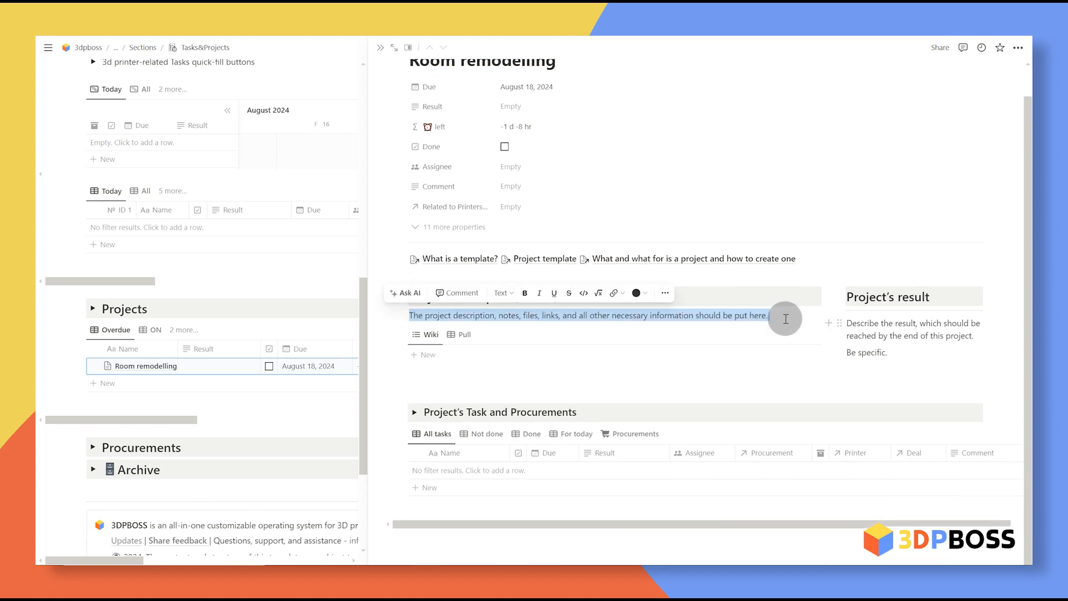
pyautogui.click(785, 318)
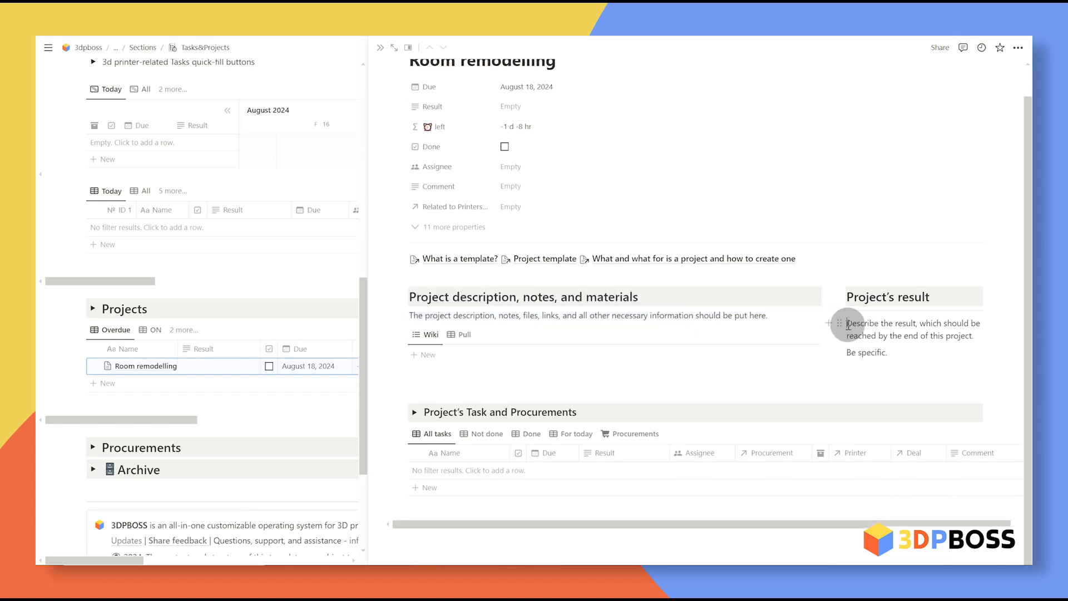
pyautogui.moveTo(847, 323); pyautogui.dragTo(910, 360)
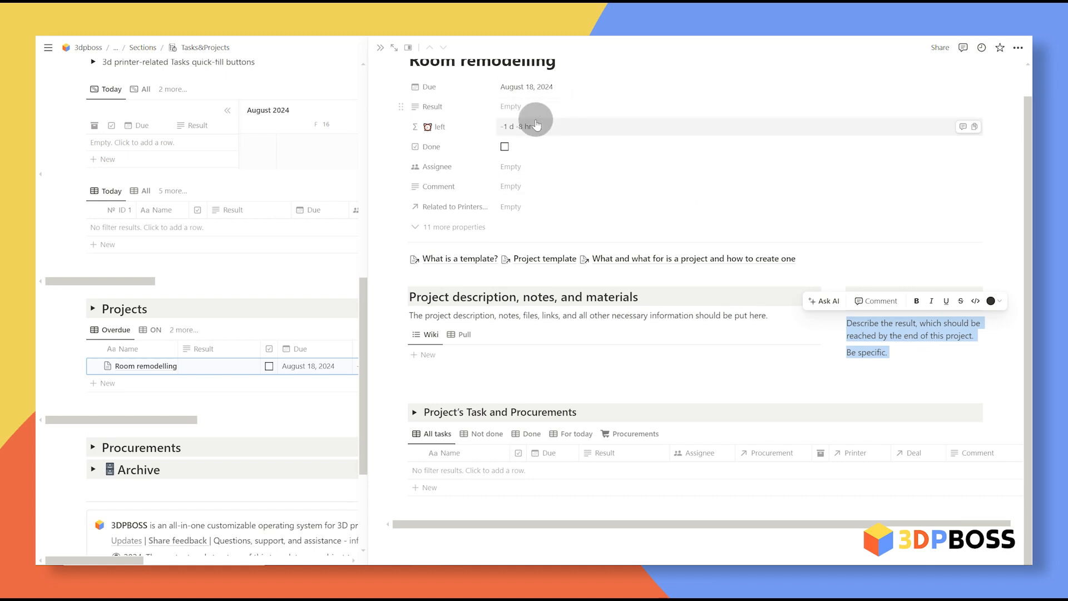
pyautogui.moveTo(903, 358); pyautogui.dragTo(847, 313)
pyautogui.click(896, 355)
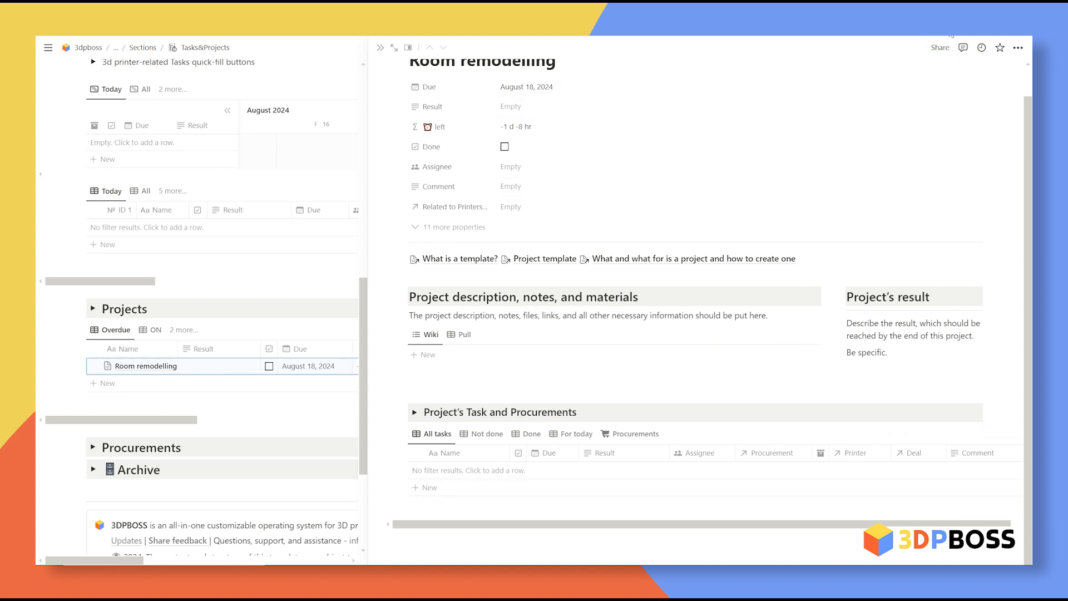
# Step: Add tasks 'Create a plan' and 'Cleam the room', plus a third blank task
pyautogui.click(545, 488)
pyautogui.write('Create a plan')
pyautogui.click(458, 525)
pyautogui.write('Cleam the room')
pyautogui.scroll(-1, 474, 523)
pyautogui.click(475, 492)
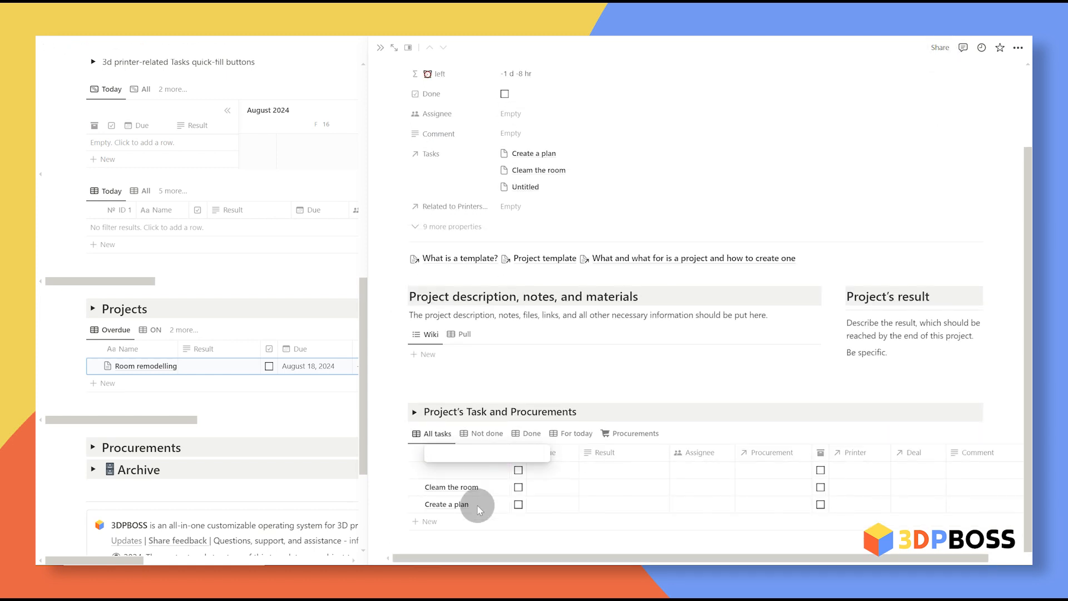
# Step: Set Clean the room's due date to 19 August 2024 and move the Archive column before Procurement
pyautogui.press('Return')
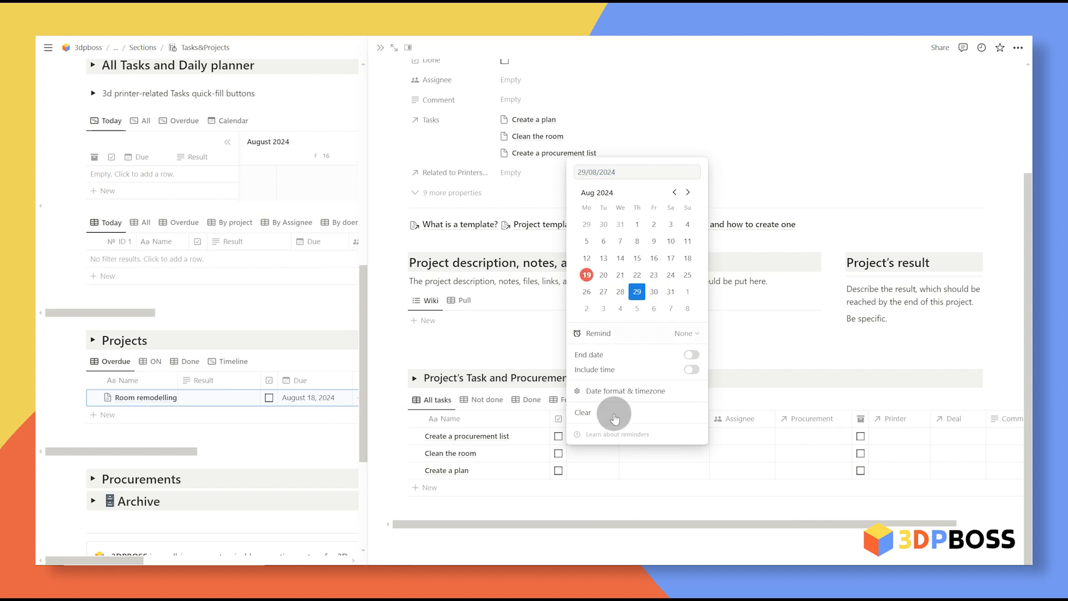
pyautogui.click(621, 309)
pyautogui.click(584, 473)
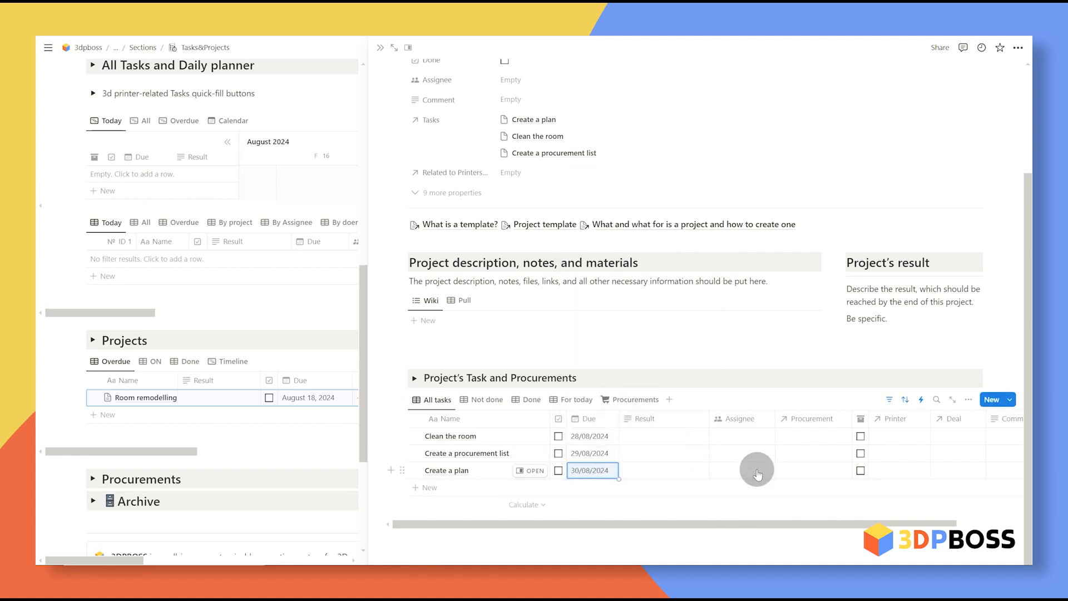
pyautogui.moveTo(812, 416); pyautogui.dragTo(830, 415)
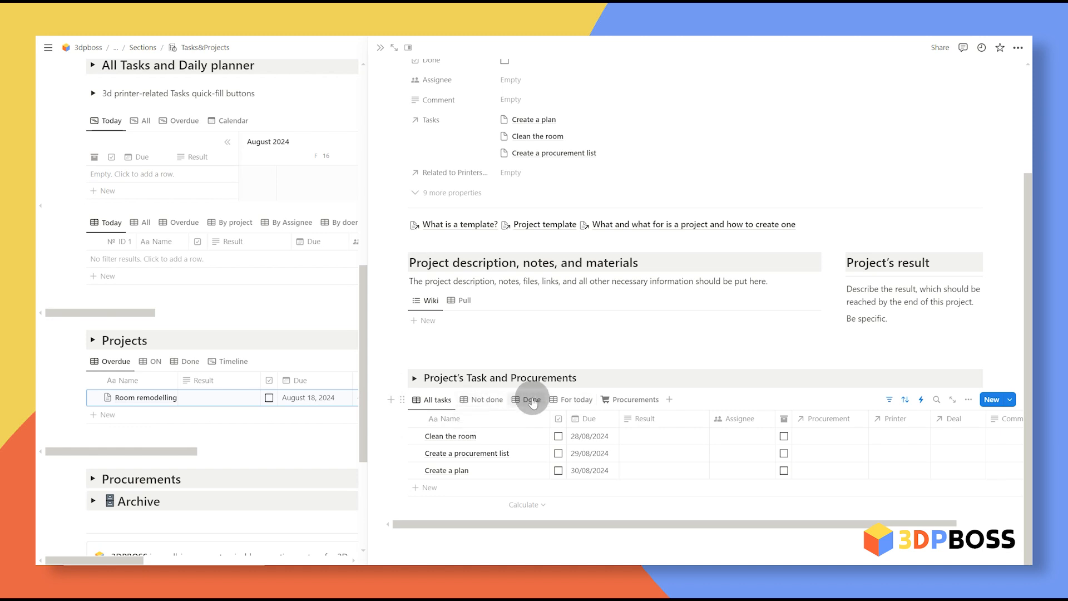
pyautogui.click(574, 399)
pyautogui.click(438, 433)
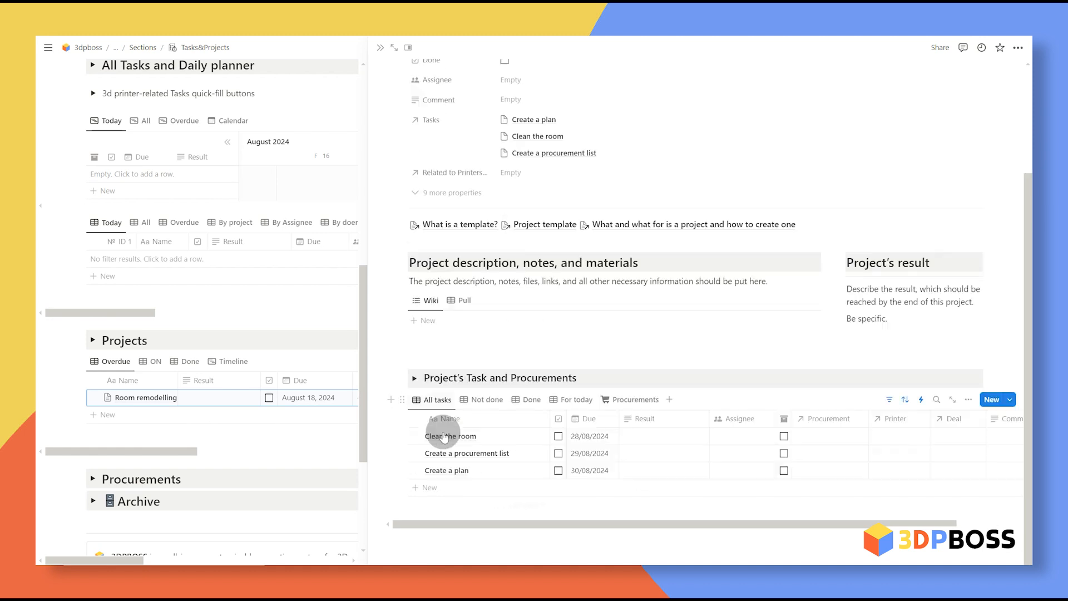
pyautogui.click(586, 438)
pyautogui.click(591, 285)
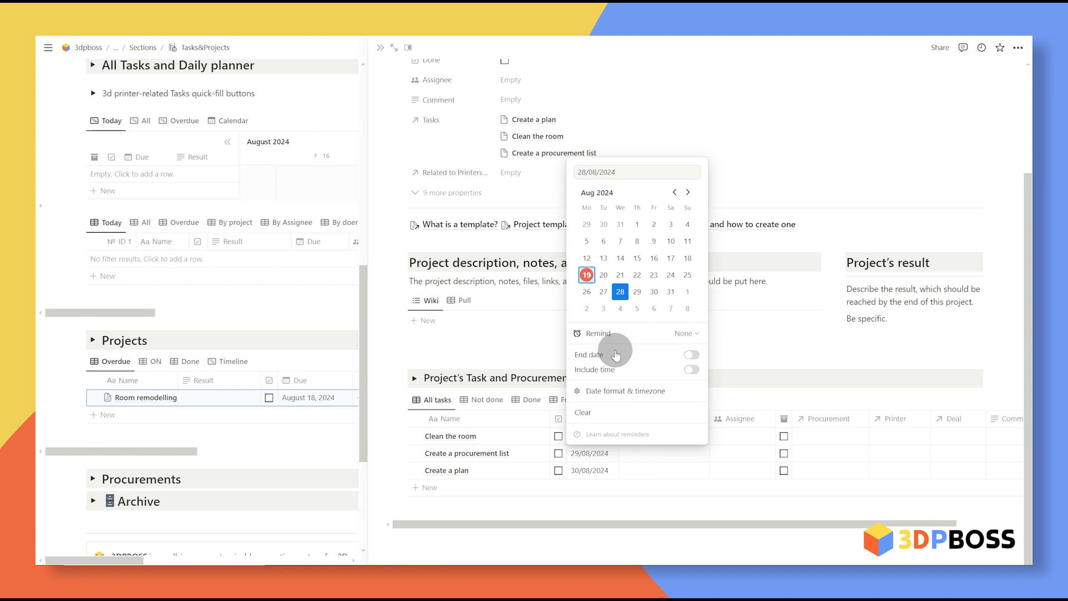
pyautogui.click(656, 431)
# Step: Move the Room remodelling project's due date to August 22, 2024
pyautogui.click(577, 401)
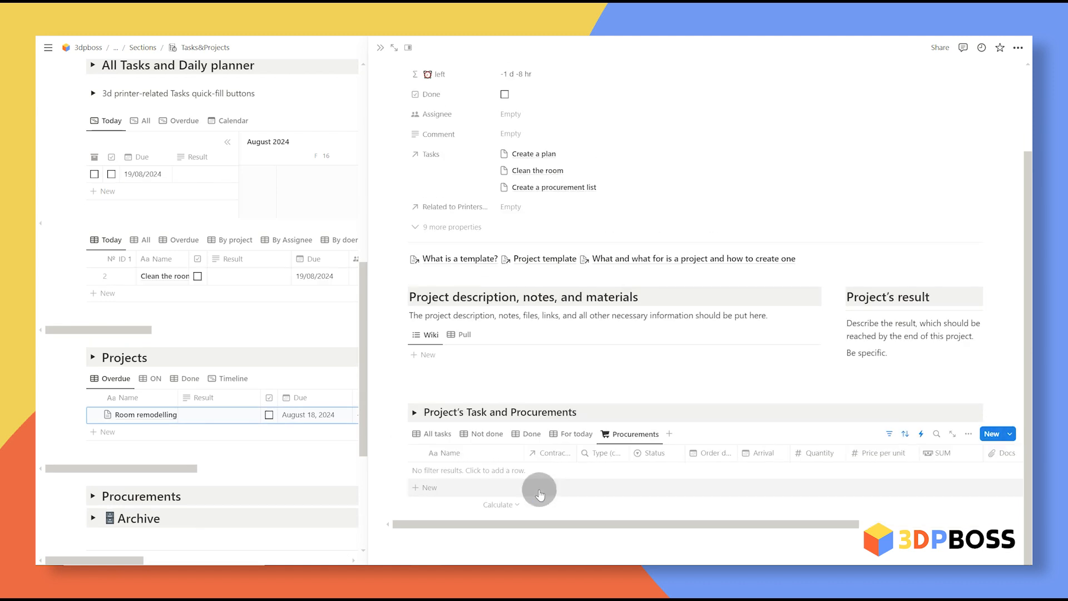
pyautogui.click(626, 434)
pyautogui.scroll(3, 685, 451)
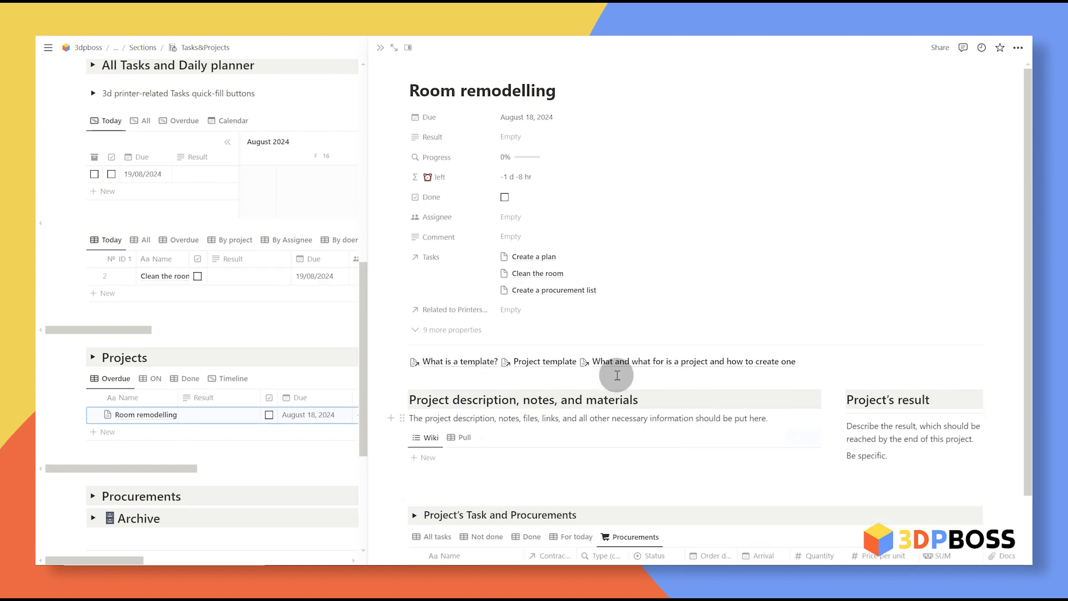
pyautogui.click(529, 117)
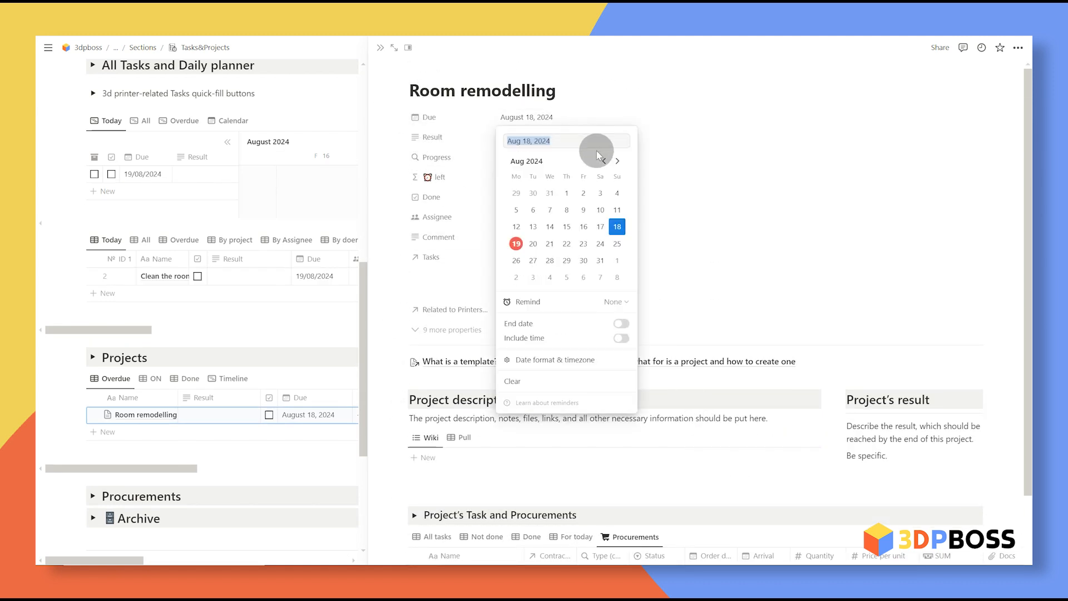
pyautogui.click(567, 244)
pyautogui.click(625, 119)
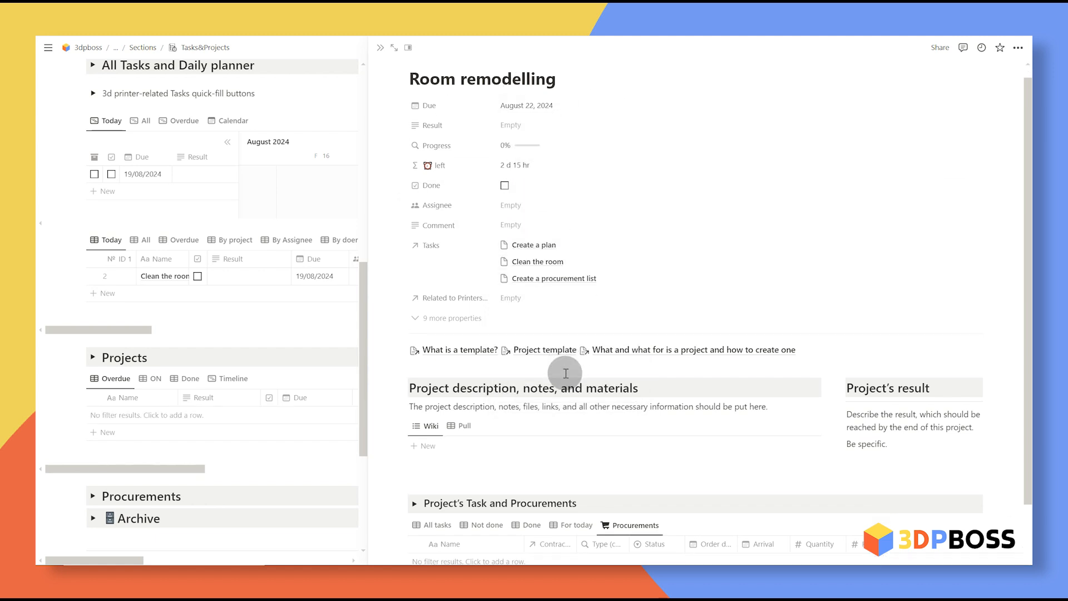
# Step: Mark a project task as done in the All tasks view
pyautogui.scroll(-2, 477, 390)
pyautogui.click(440, 435)
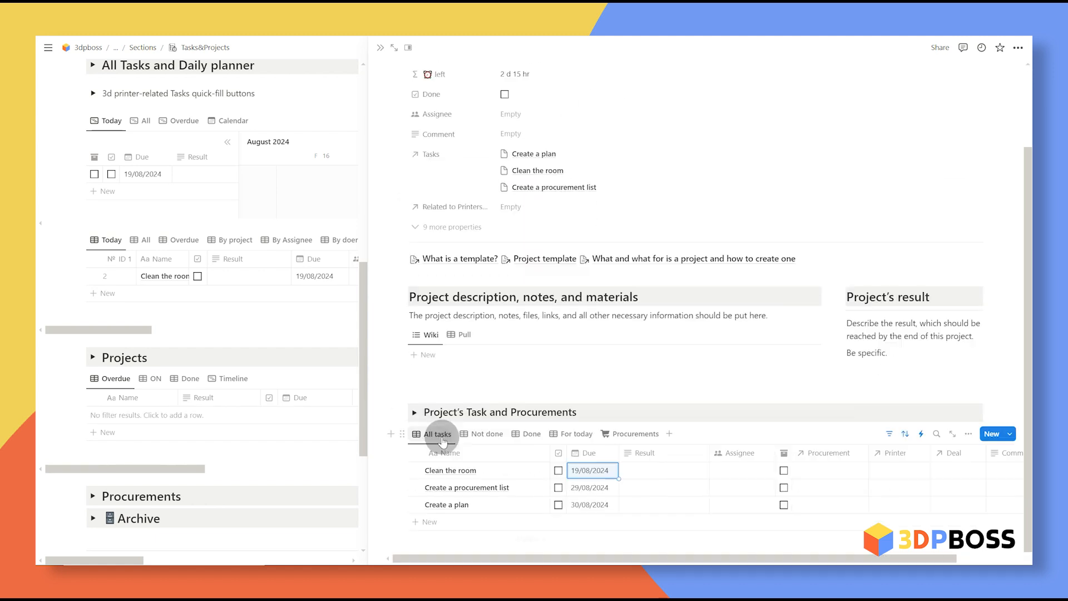
pyautogui.click(558, 470)
pyautogui.click(559, 505)
pyautogui.scroll(2, 637, 222)
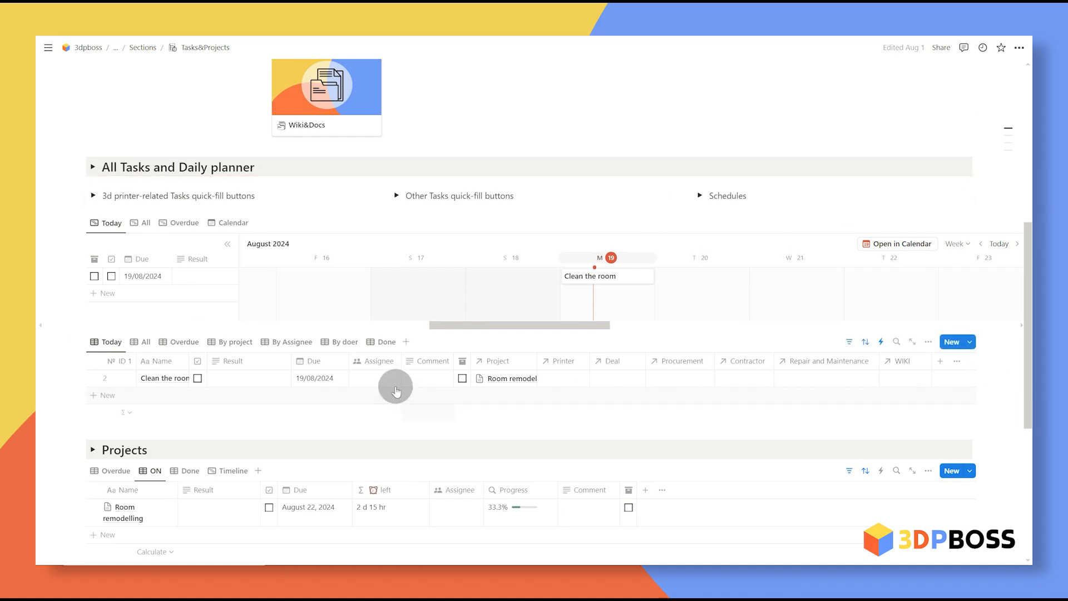
# Step: Expand and collapse the 3d printer, Other Tasks and Schedules quick-fill button groups to review them
pyautogui.click(93, 196)
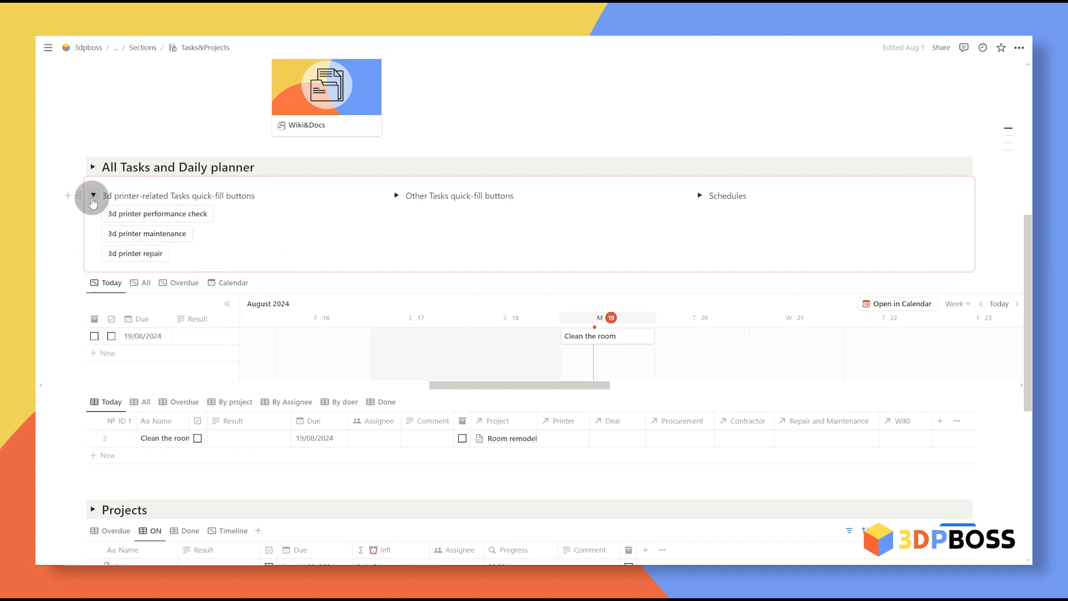
pyautogui.click(93, 197)
pyautogui.click(396, 195)
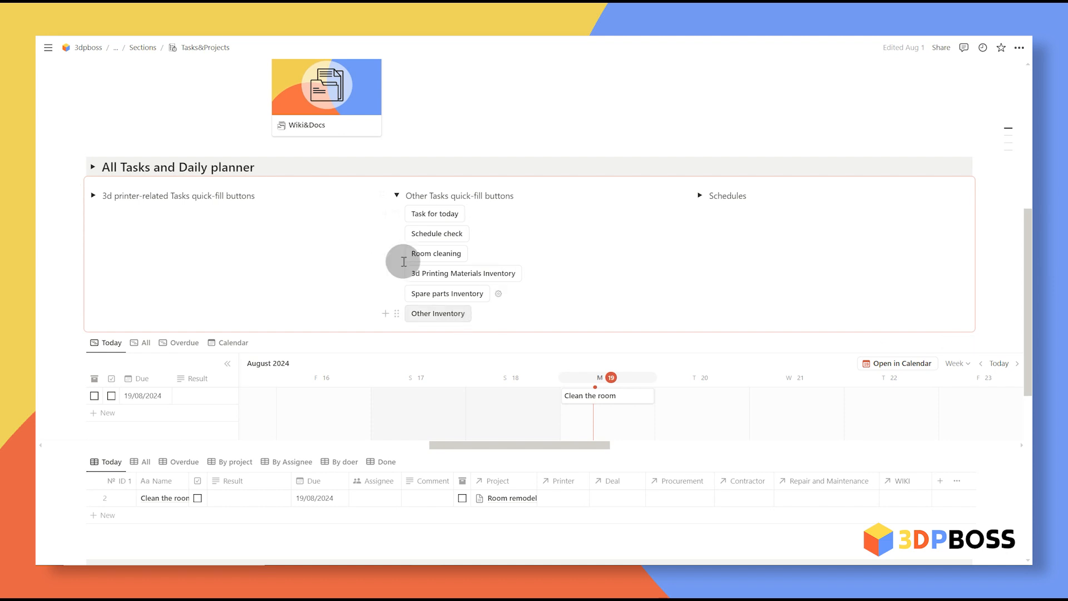
pyautogui.click(396, 195)
pyautogui.click(699, 196)
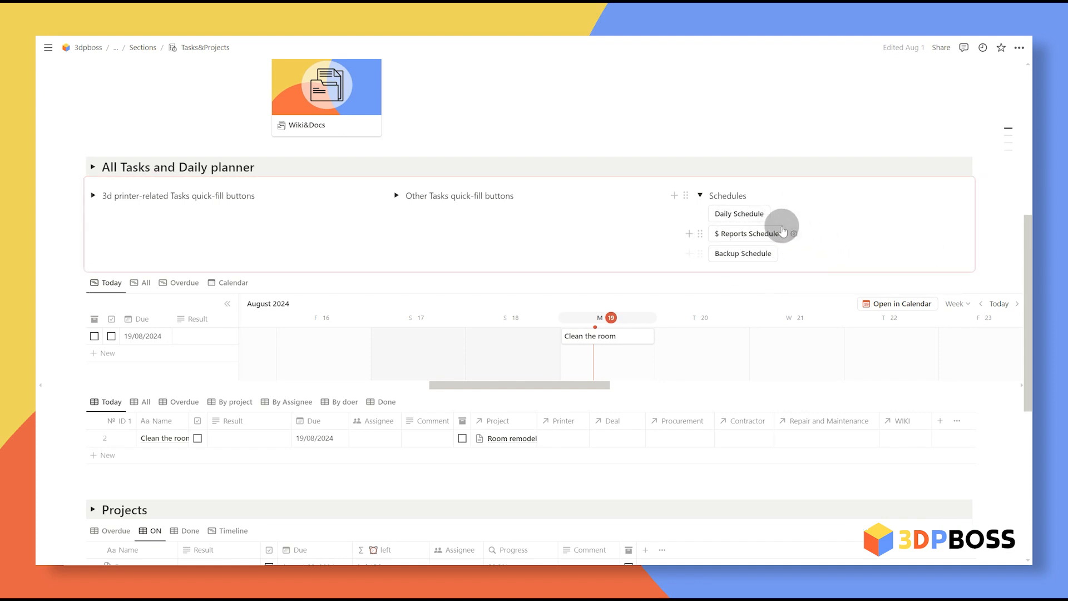
pyautogui.click(701, 196)
pyautogui.scroll(-1, 391, 363)
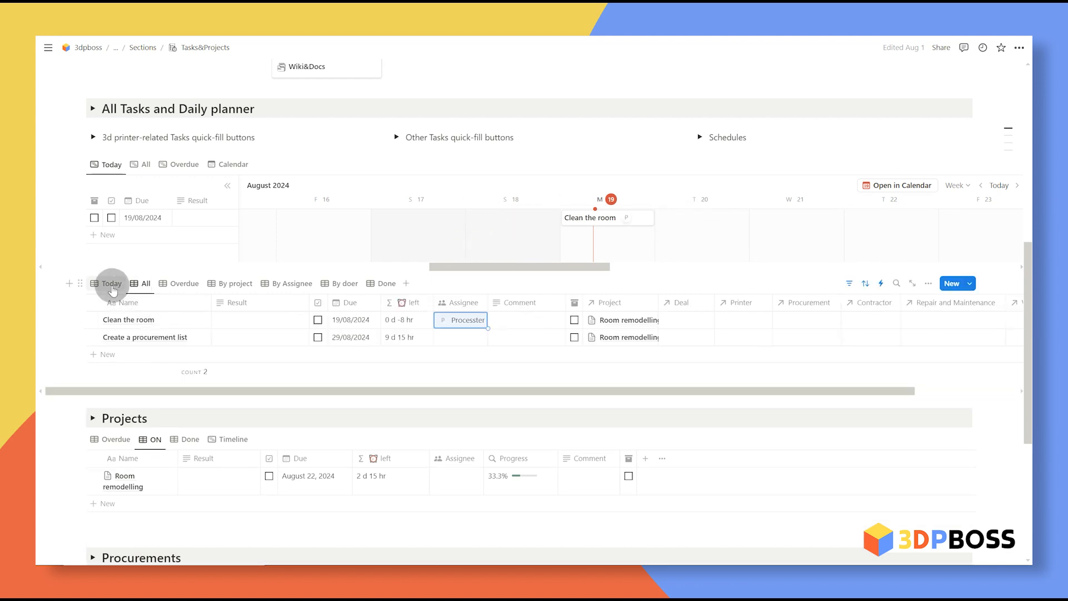
# Step: Browse the Today, All and Overdue views and set Clean the room's due date to 18/08/2024
pyautogui.click(112, 284)
pyautogui.click(143, 283)
pyautogui.click(188, 282)
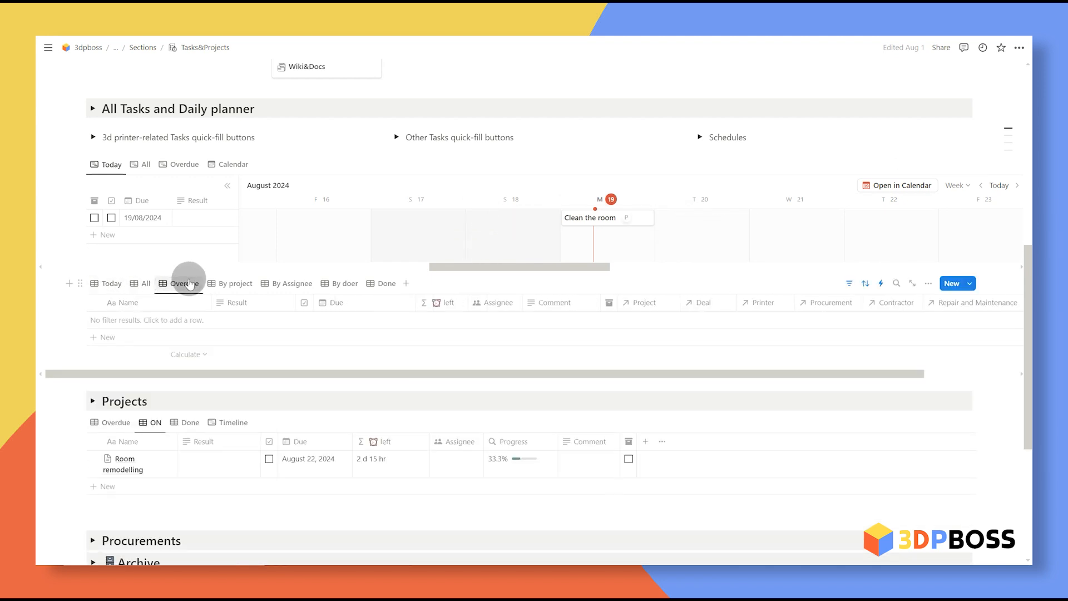
pyautogui.click(142, 284)
pyautogui.click(362, 320)
pyautogui.click(449, 371)
# Step: Check the Overdue, By project, By Assignee and Done views, then expand Other Tasks buttons
pyautogui.click(184, 266)
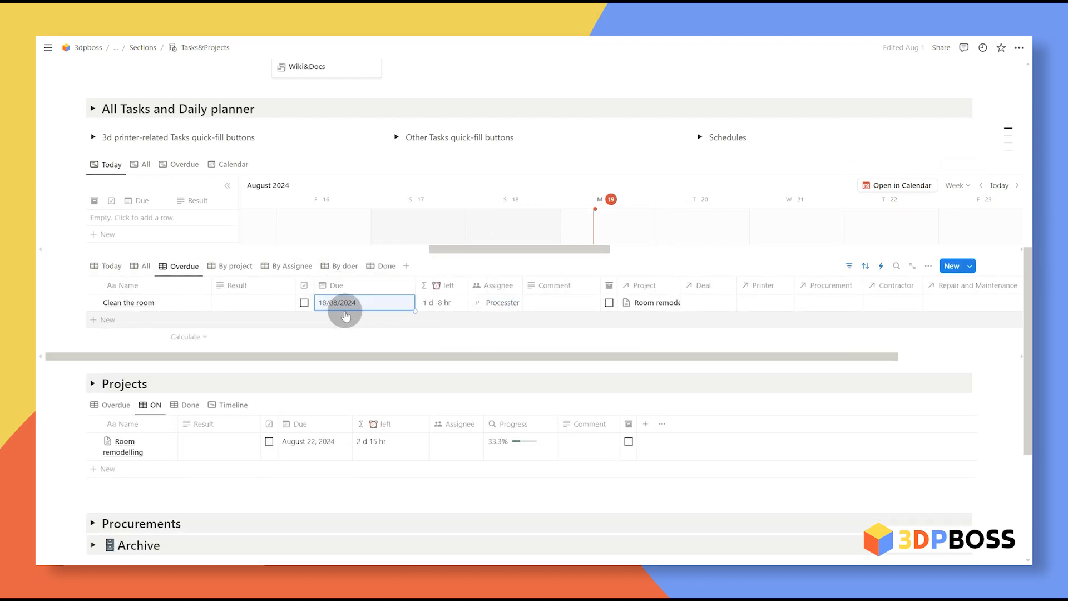
pyautogui.click(230, 266)
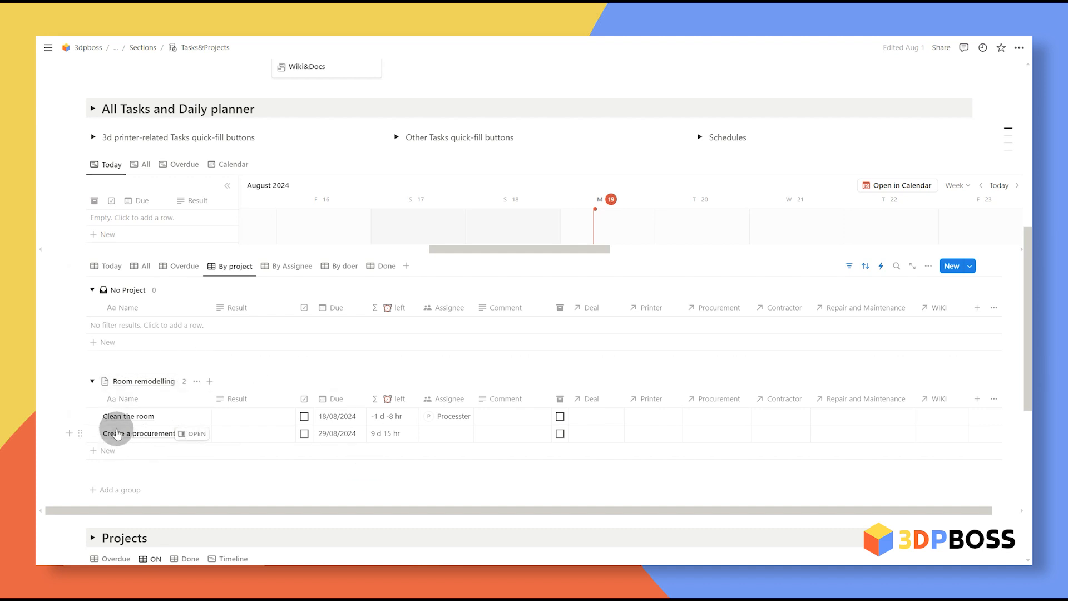
pyautogui.click(289, 267)
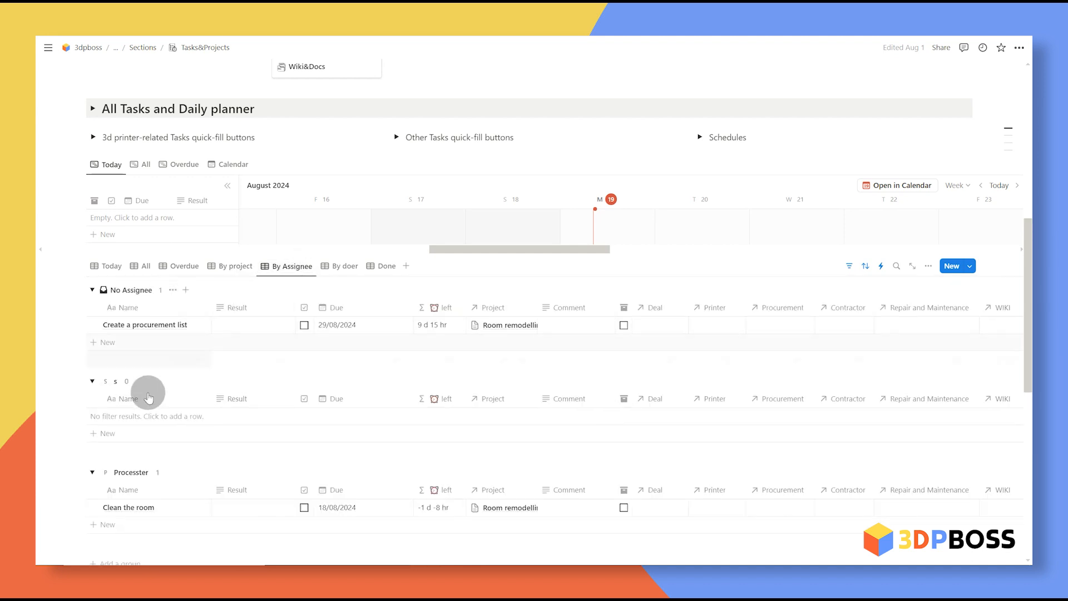
pyautogui.click(383, 266)
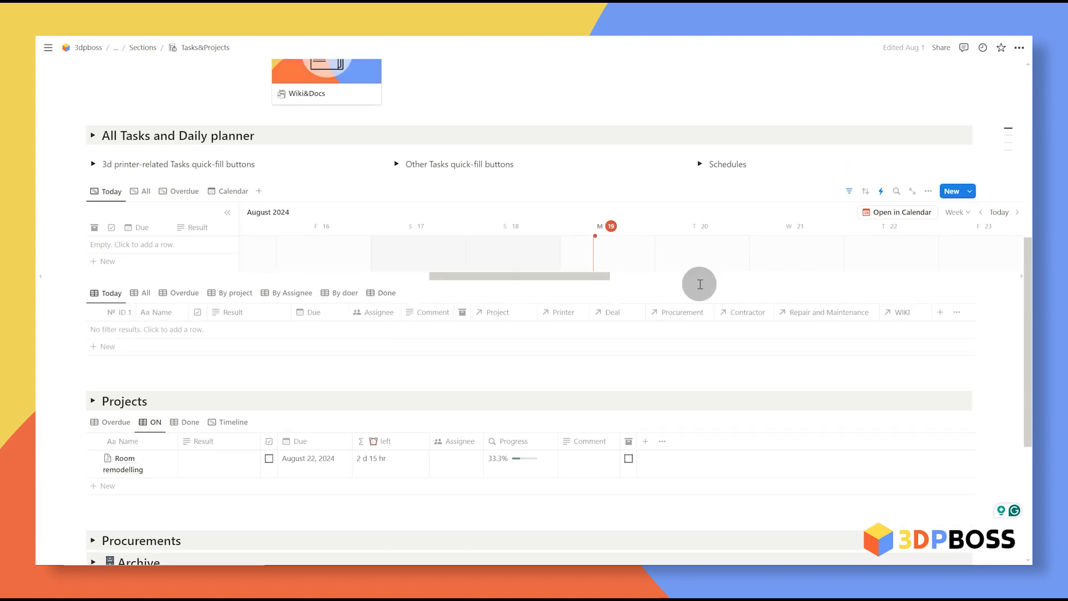
pyautogui.click(396, 163)
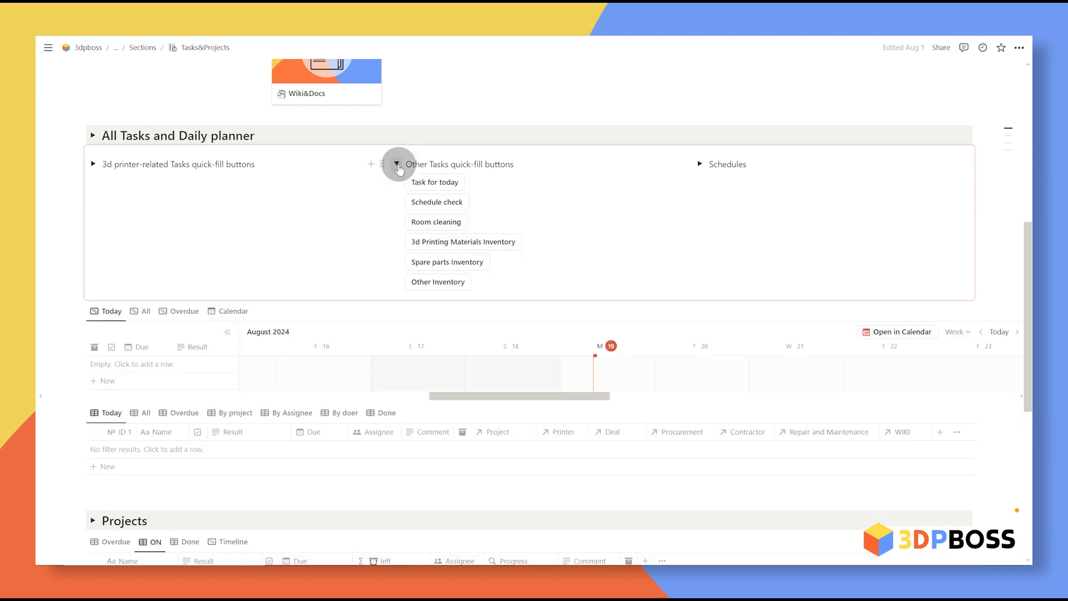
# Step: Create the three 3d materials inventory tasks and delete the Unpacked 3d material Inventory task
pyautogui.click(446, 240)
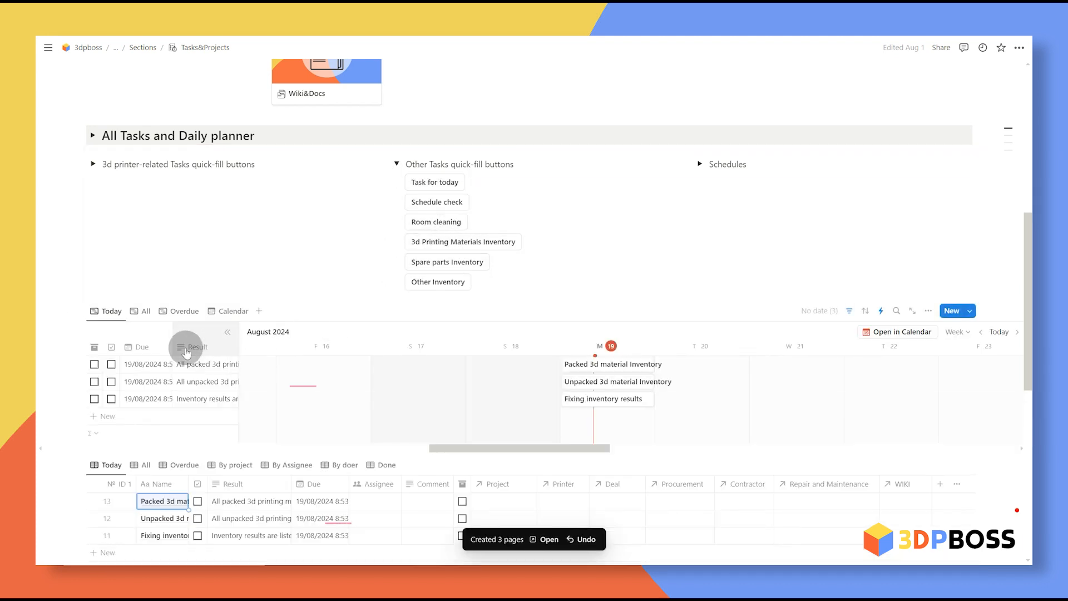
pyautogui.scroll(-2, 269, 426)
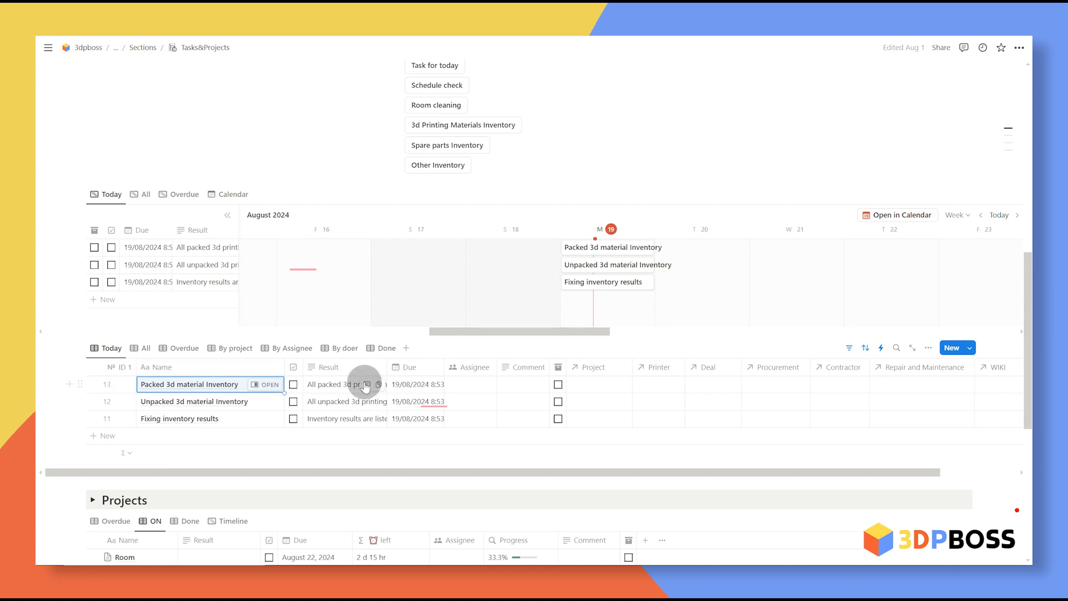
pyautogui.scroll(2, 353, 153)
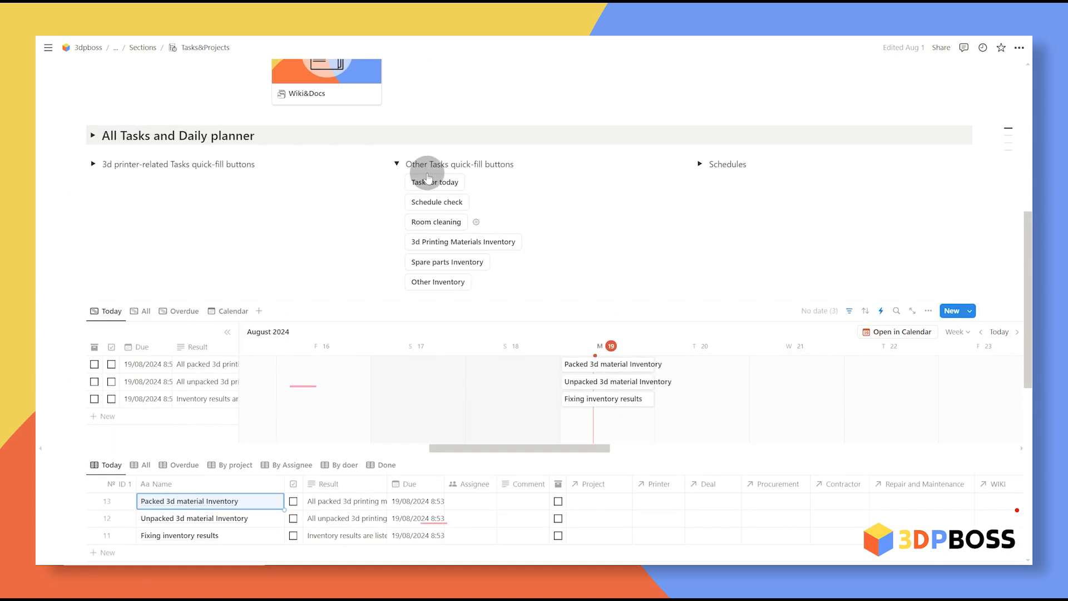
pyautogui.click(396, 159)
pyautogui.scroll(-1, 127, 345)
pyautogui.click(94, 340)
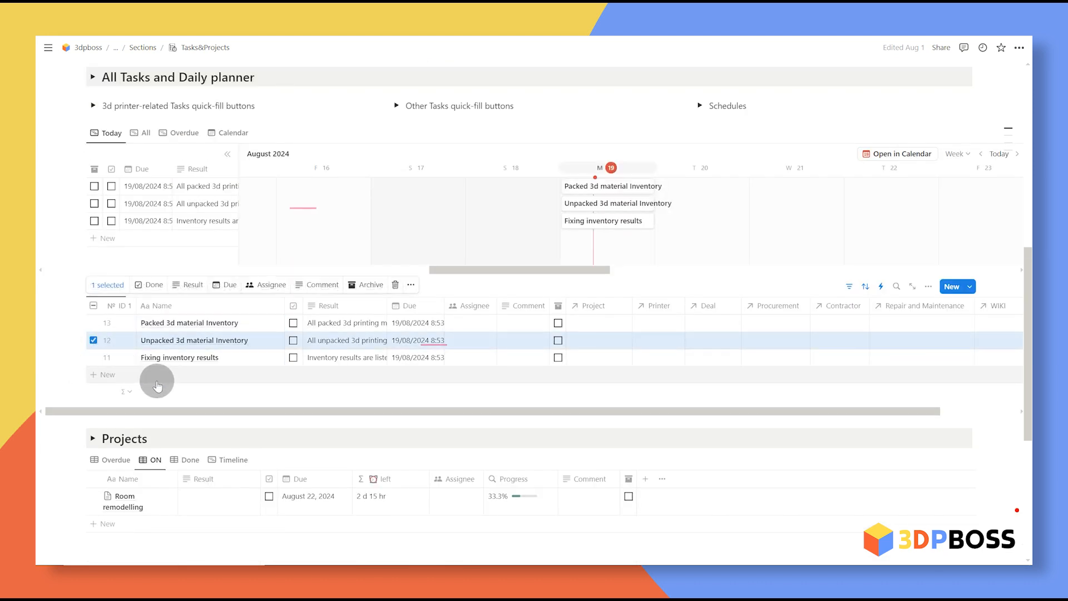
pyautogui.press('Delete')
pyautogui.scroll(1, 424, 389)
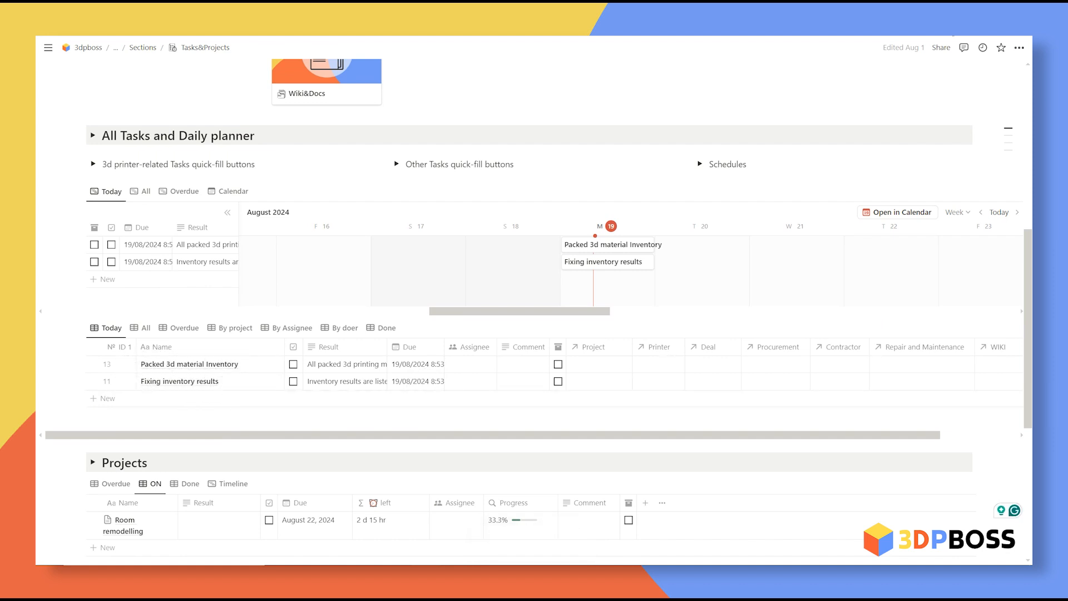
# Step: Append the Fixing inventory results name onto row 13's task name
pyautogui.click(211, 383)
pyautogui.moveTo(140, 382); pyautogui.dragTo(264, 388)
pyautogui.hotkey('ctrl', 'x')
pyautogui.click(258, 365)
pyautogui.click(256, 366)
pyautogui.hotkey('ctrl', 'v')
pyautogui.click(241, 364)
pyautogui.write('+')
# Step: Edit row 13's result text and delete the Untitled task row
pyautogui.click(430, 368)
pyautogui.click(378, 381)
pyautogui.click(334, 364)
pyautogui.press('Escape')
pyautogui.click(381, 379)
pyautogui.click(94, 382)
pyautogui.press('Delete')
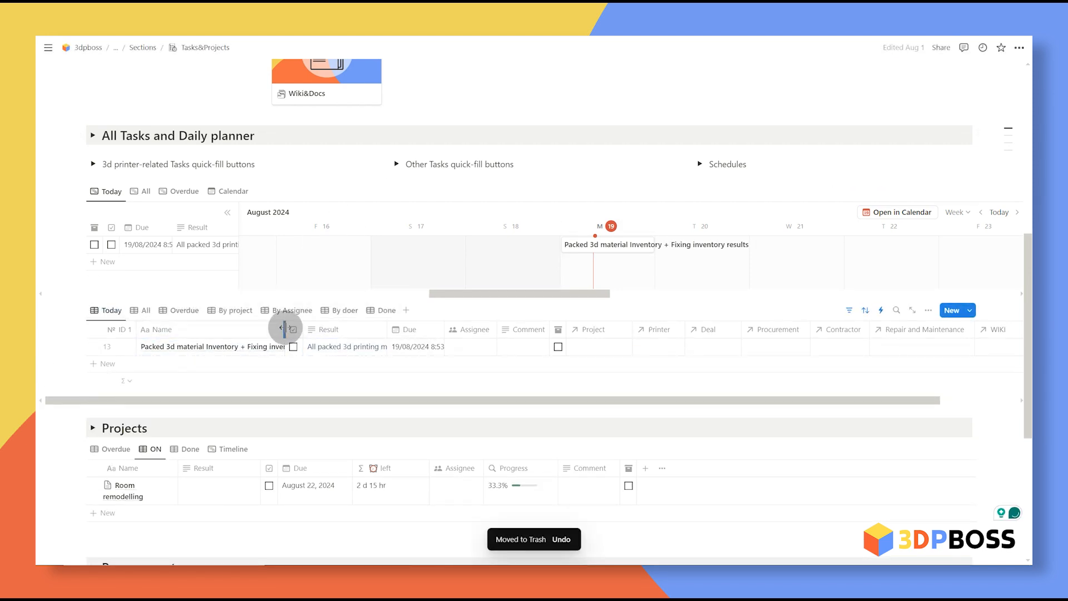
# Step: Give the inventory task a 19/08/2024 due date and an assignee, widening the Name and Assignee columns
pyautogui.moveTo(284, 329); pyautogui.dragTo(341, 333)
pyautogui.click(462, 346)
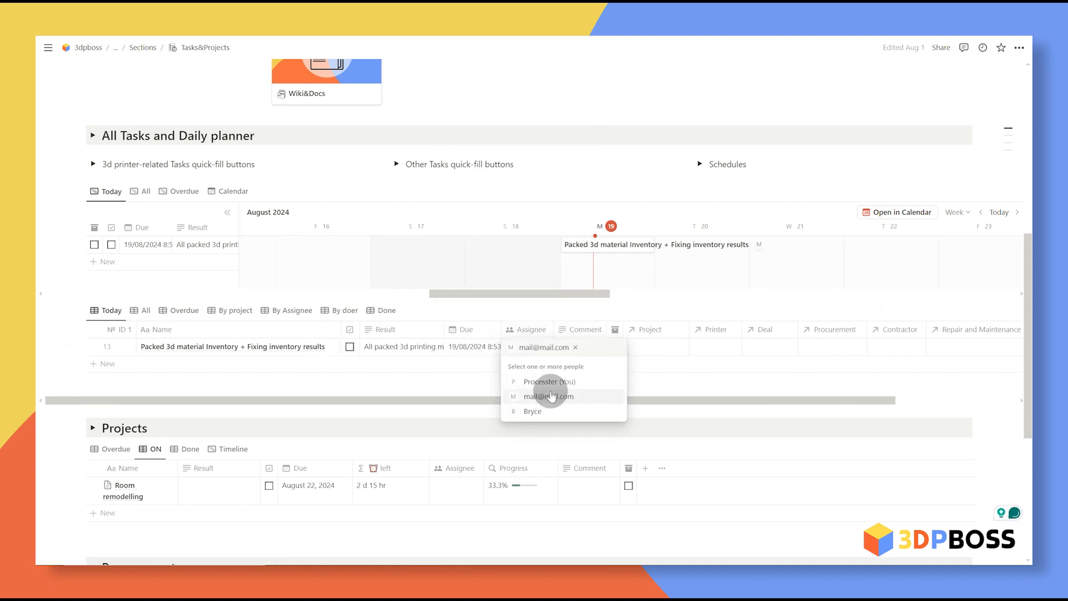
pyautogui.click(421, 384)
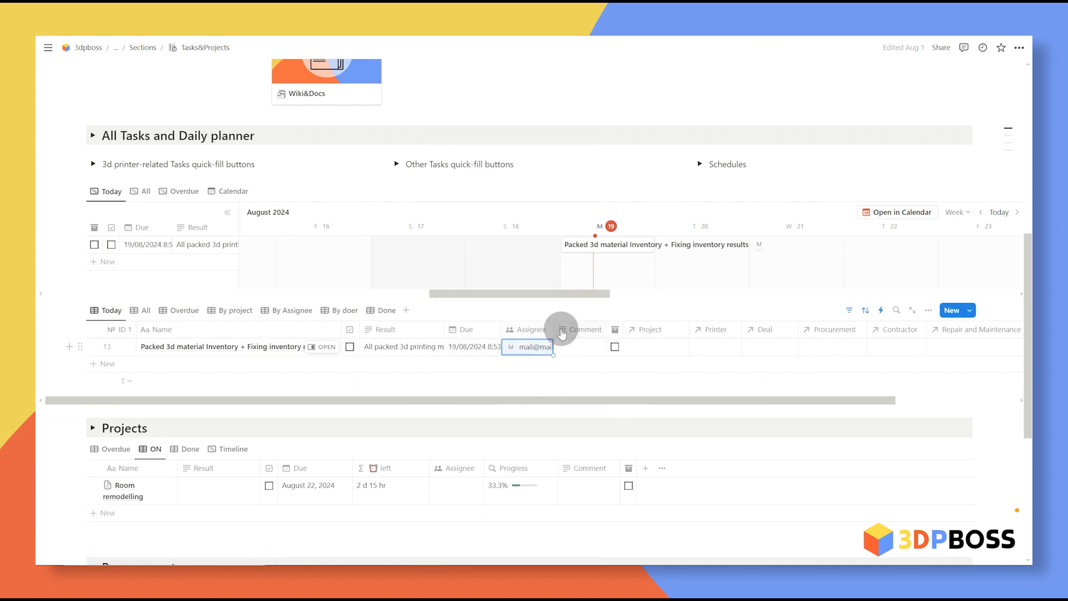
pyautogui.moveTo(554, 326); pyautogui.dragTo(581, 326)
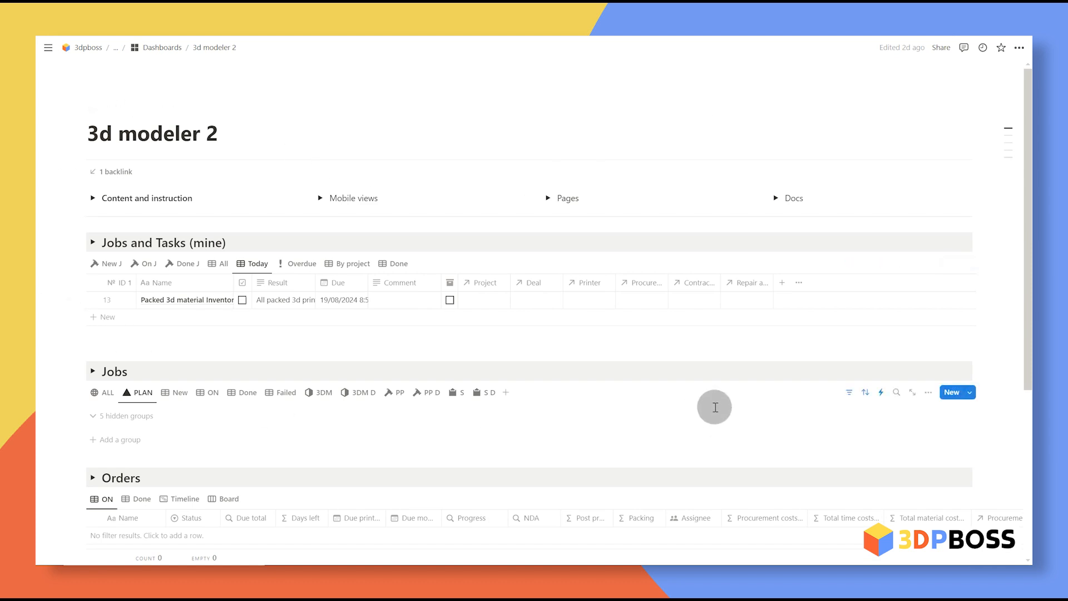
# Step: Widen the Name column, expand the dashboard's Pages section, and open Wiki&Docs
pyautogui.moveTo(235, 282); pyautogui.dragTo(333, 282)
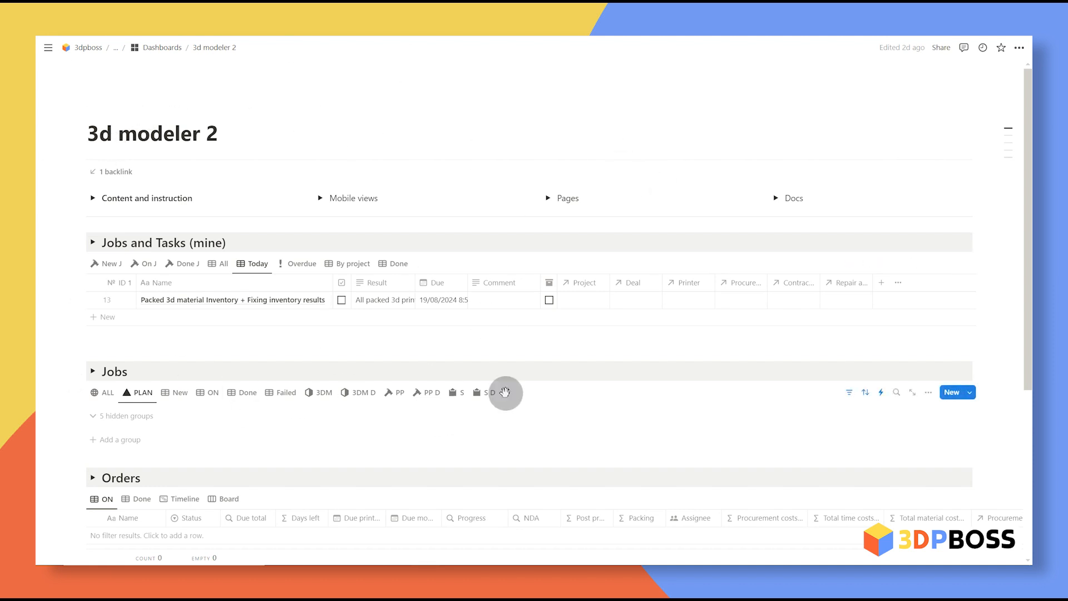
pyautogui.click(548, 197)
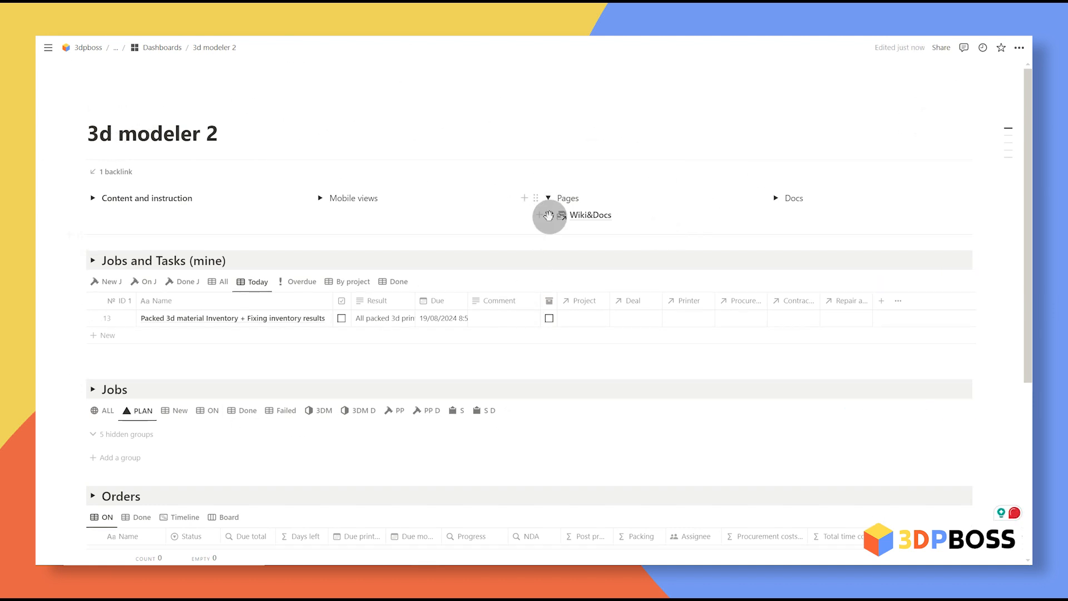
pyautogui.click(590, 215)
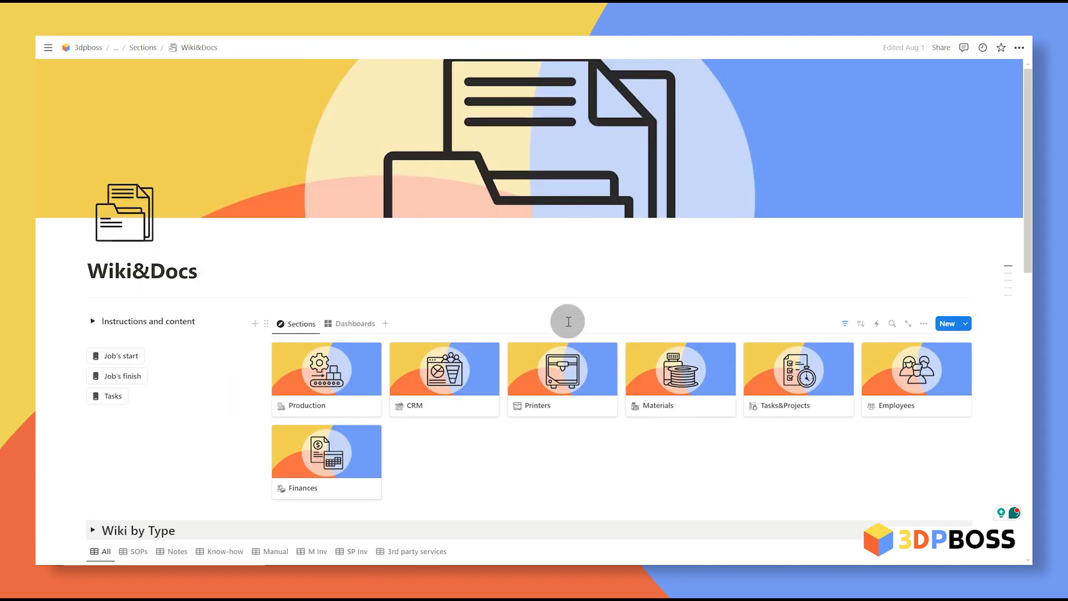
pyautogui.scroll(-5, 572, 313)
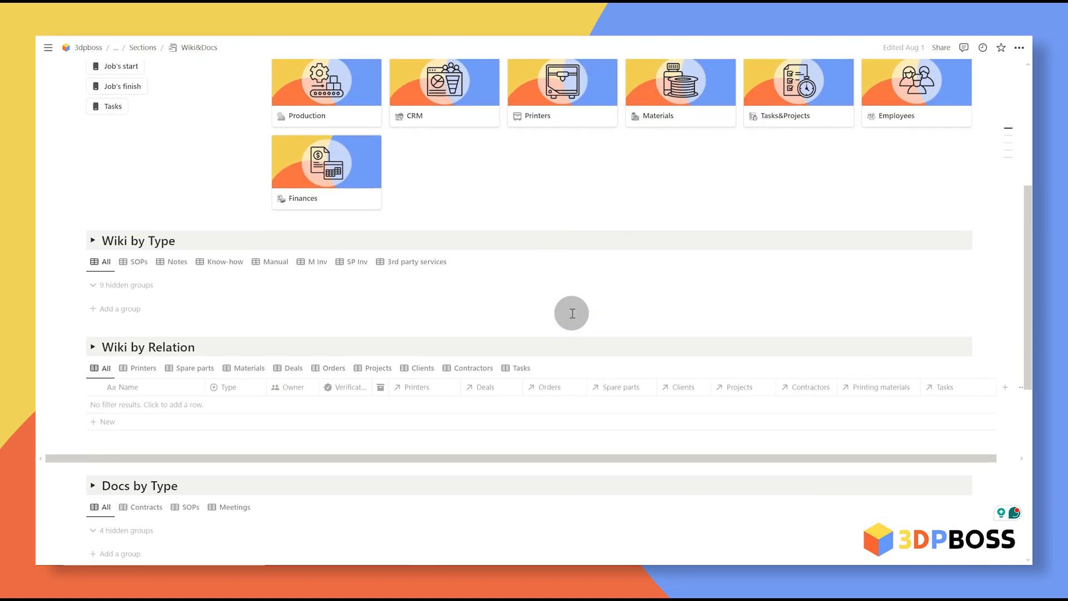
# Step: Add a new entry in the M Inv view of Wiki by Type and apply the Material inventory template
pyautogui.click(319, 265)
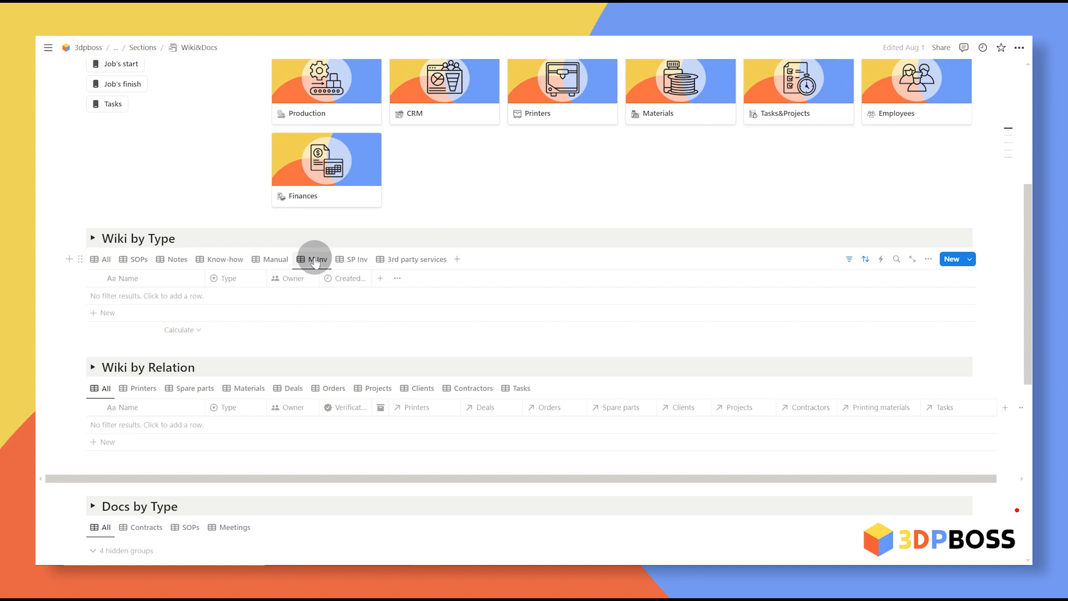
pyautogui.click(175, 296)
pyautogui.press('Escape')
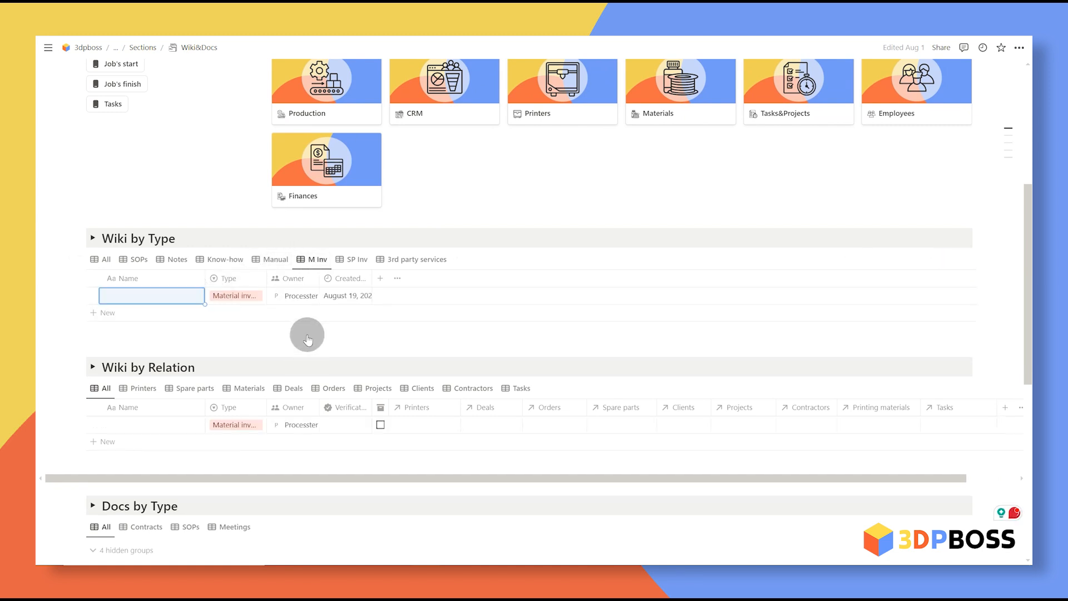
pyautogui.moveTo(266, 278); pyautogui.dragTo(300, 278)
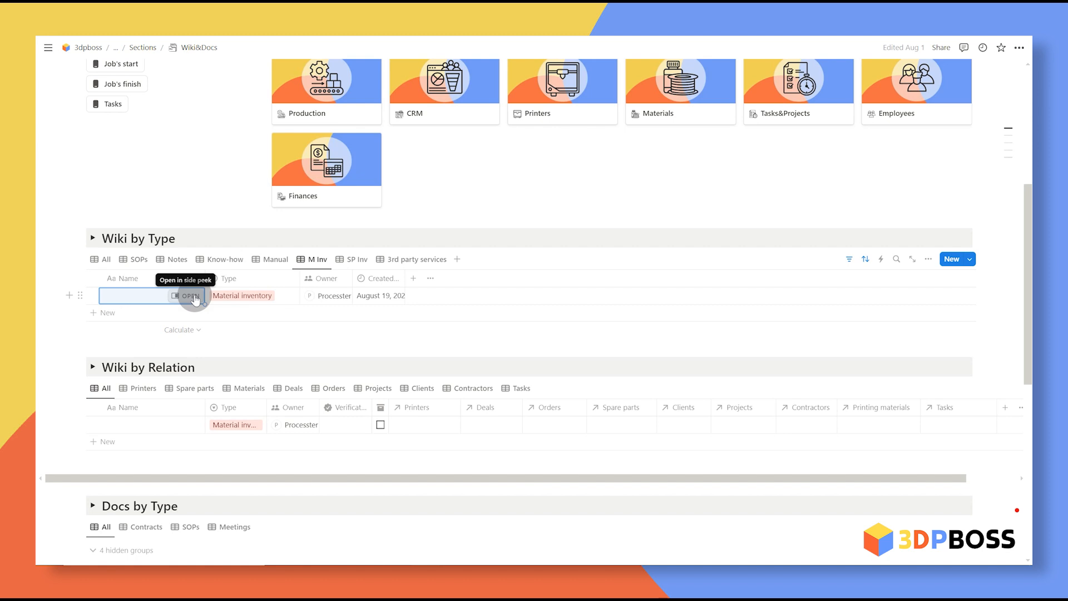
pyautogui.click(194, 299)
pyautogui.click(504, 214)
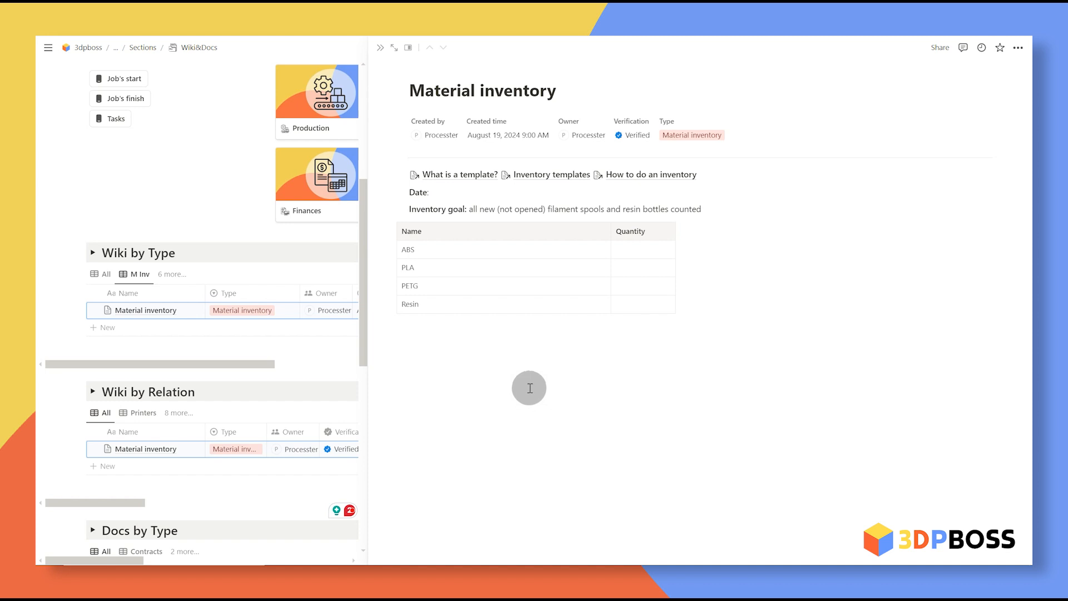
# Step: Change the inventory table rows to PLA white with quantity 1 and PLA black with quantity 2
pyautogui.click(449, 269)
pyautogui.write('white')
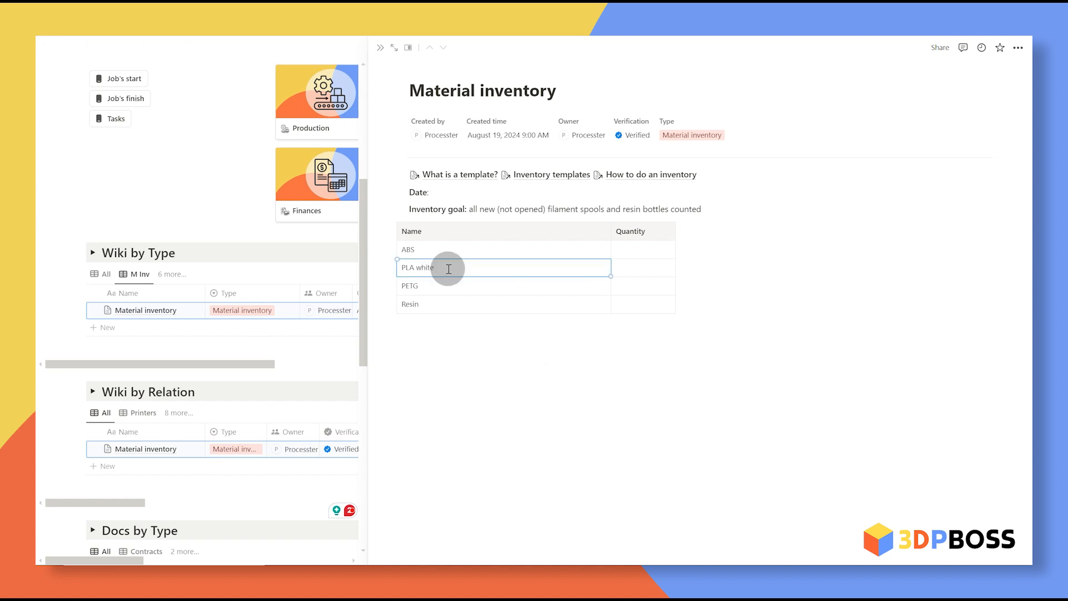
pyautogui.click(633, 272)
pyautogui.write('1')
pyautogui.doubleClick(411, 287)
pyautogui.write('PLA white')
pyautogui.press('BackSpace')
pyautogui.press('BackSpace')
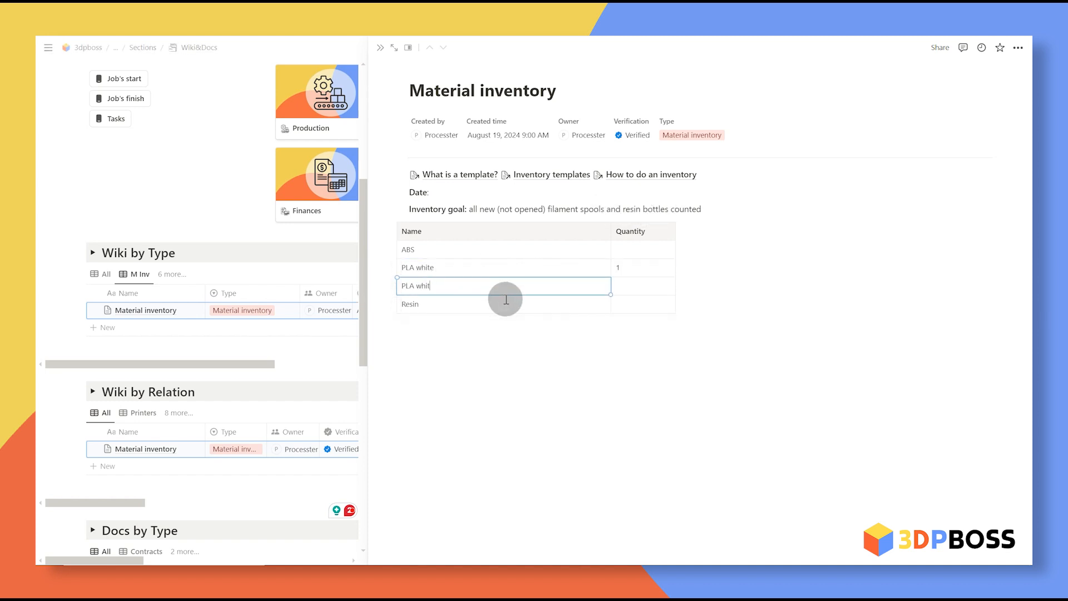
pyautogui.write('lack')
pyautogui.press('Tab')
pyautogui.write('1')
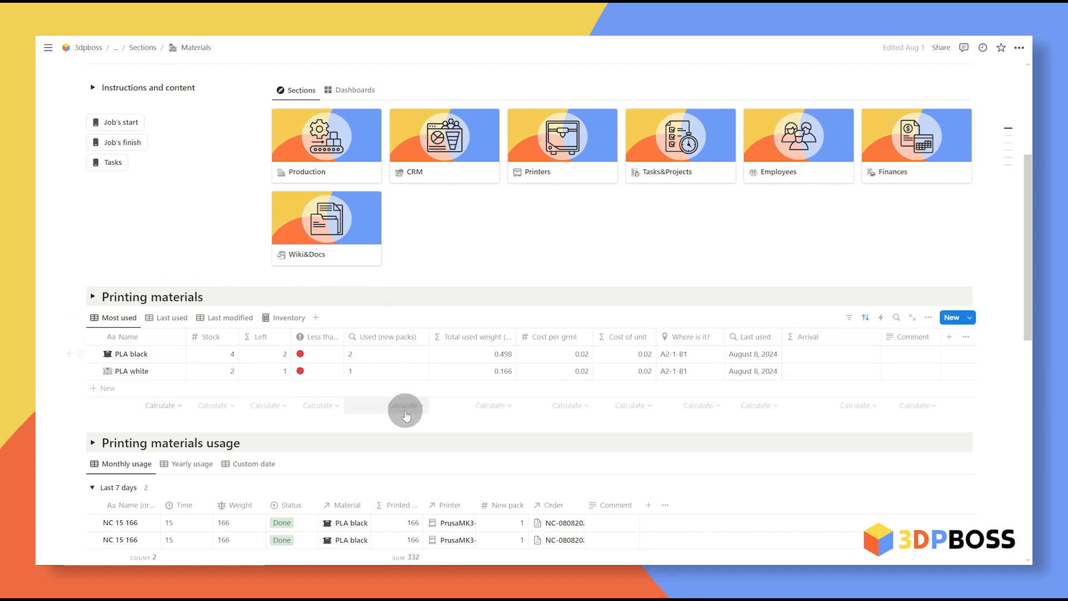
# Step: Change the Material inventory page's owner and export the page as a PDF
pyautogui.scroll(3, 601, 91)
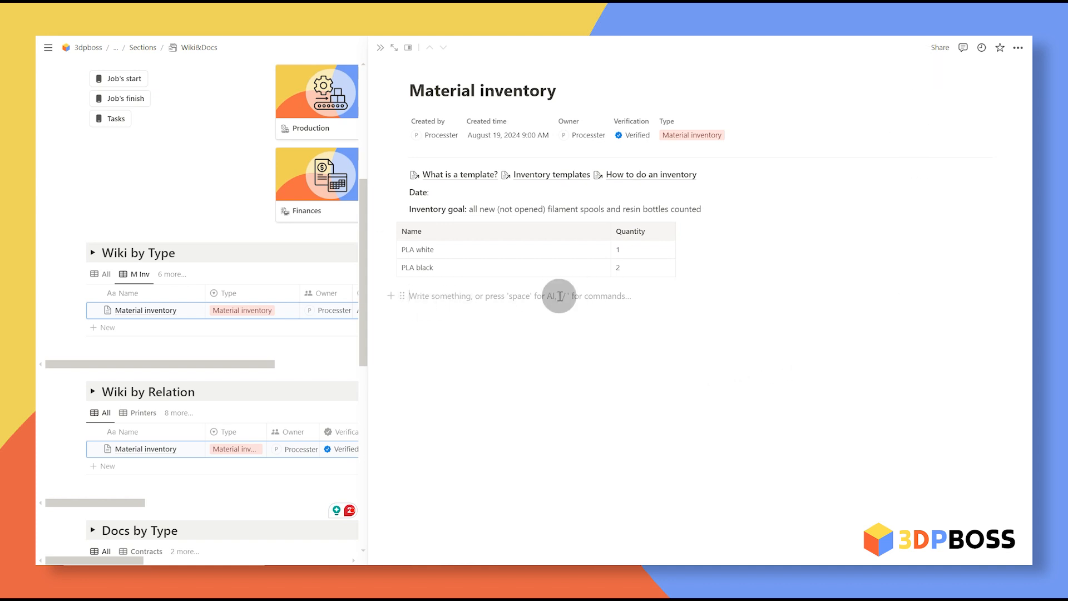
pyautogui.click(639, 129)
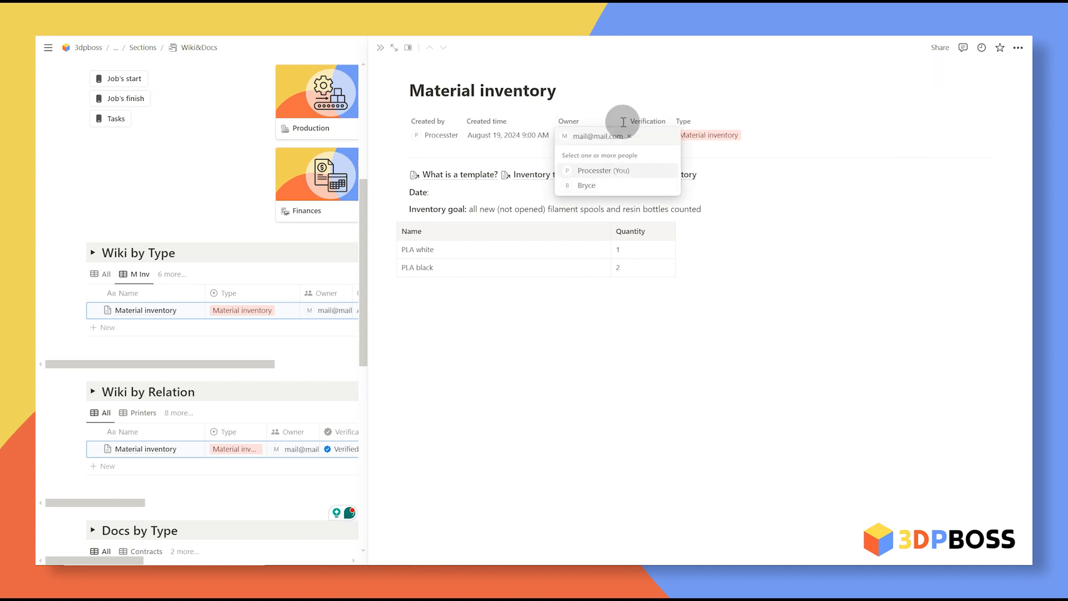
pyautogui.click(431, 136)
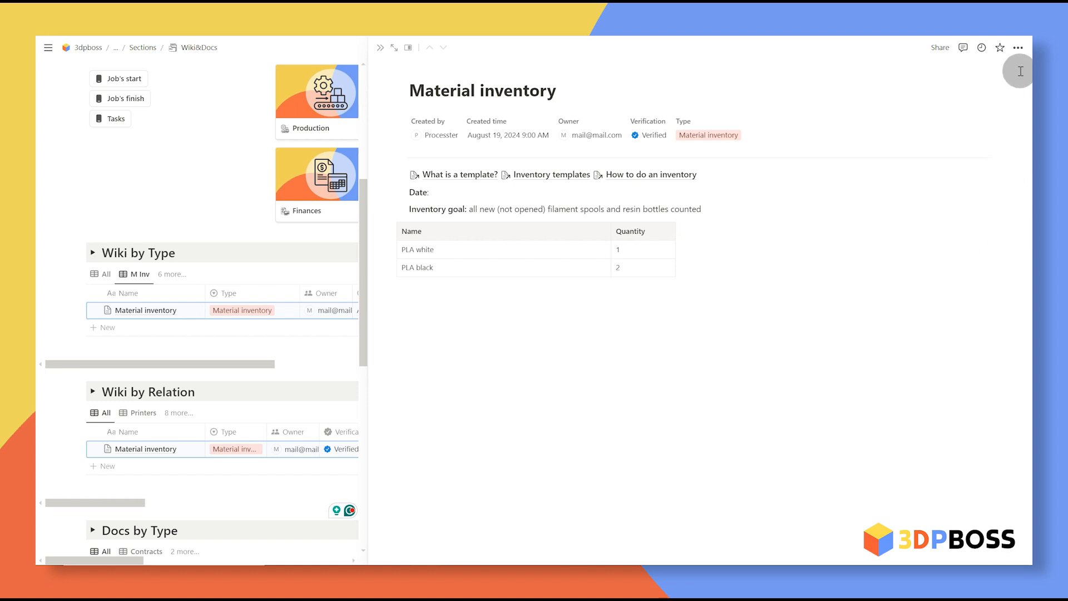
pyautogui.click(1018, 47)
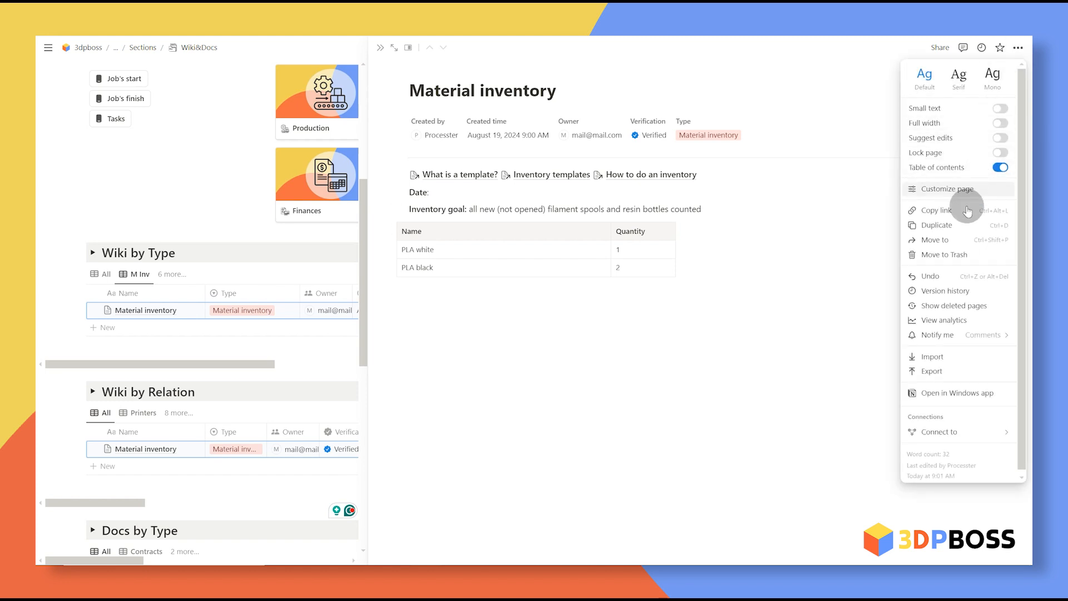
pyautogui.click(965, 369)
pyautogui.click(604, 366)
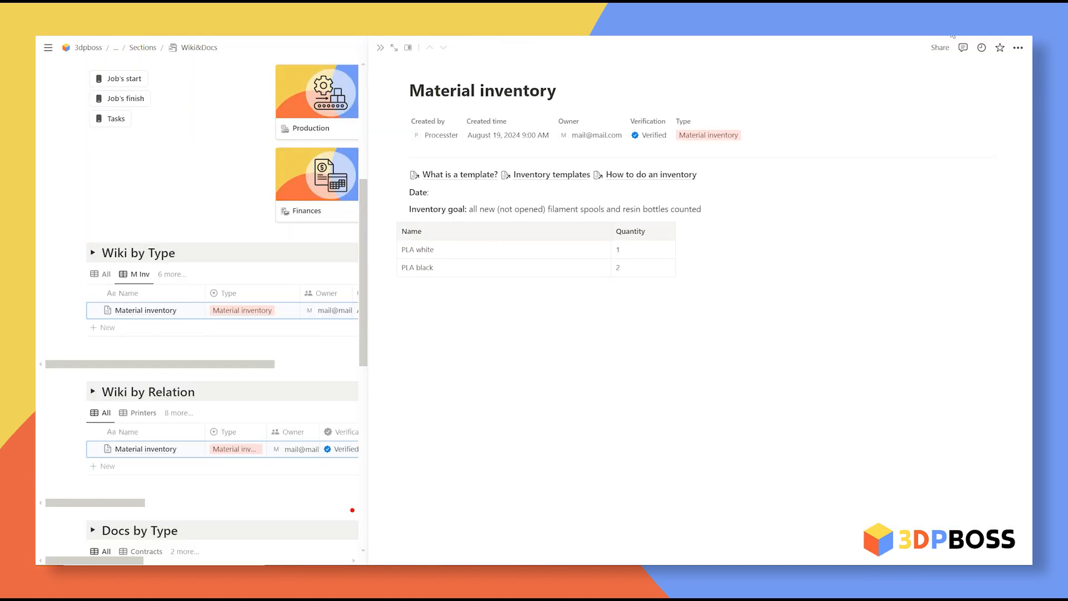
pyautogui.press('Escape')
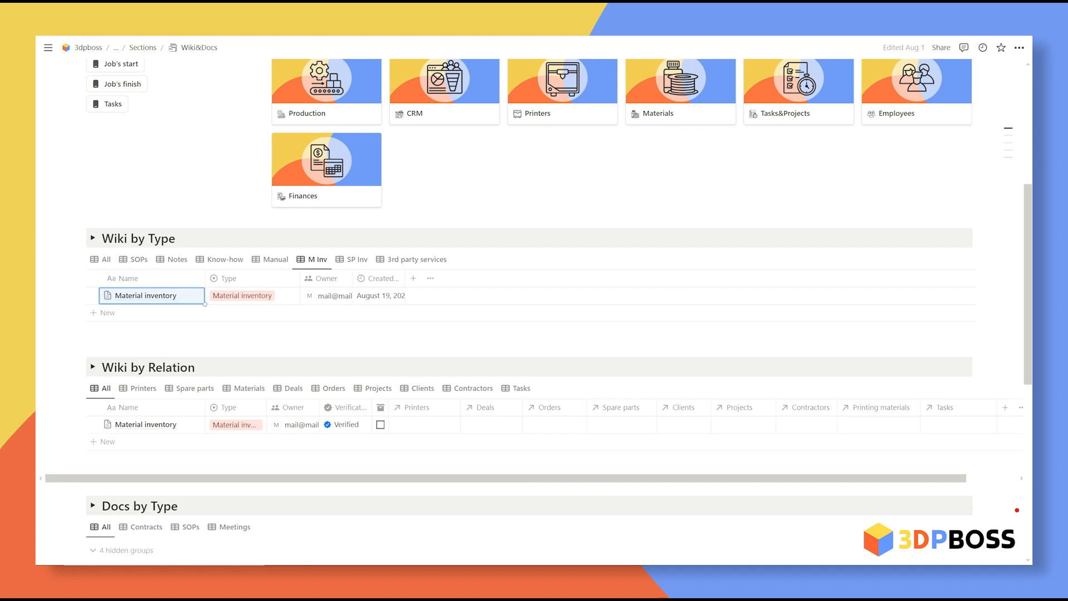
# Step: Go to Tasks&Projects and open the inventory task in side view
pyautogui.scroll(2, 183, 334)
pyautogui.click(186, 410)
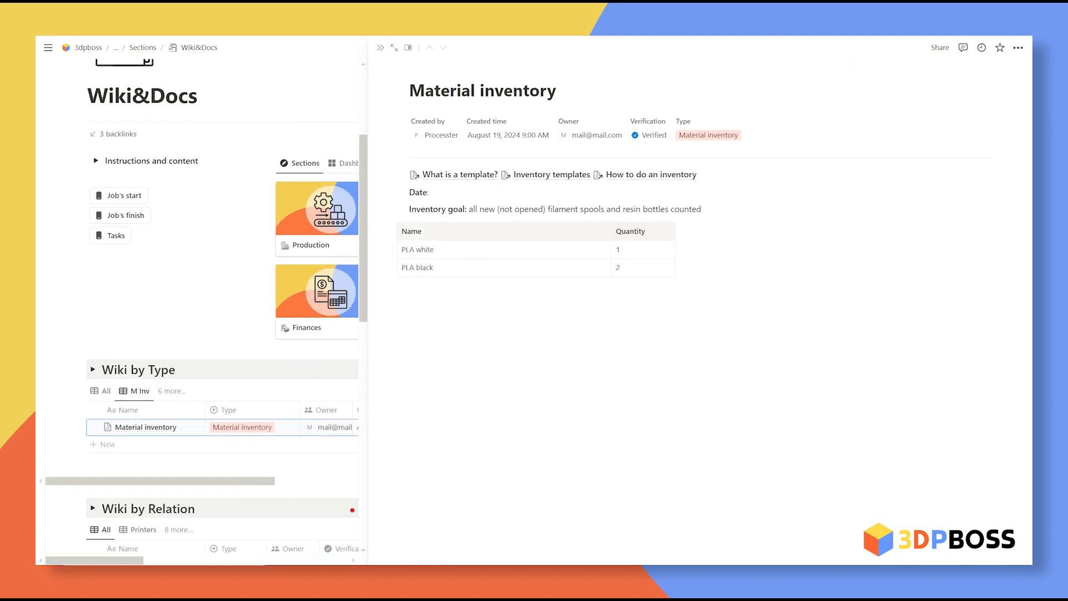
pyautogui.press('Escape')
pyautogui.click(775, 219)
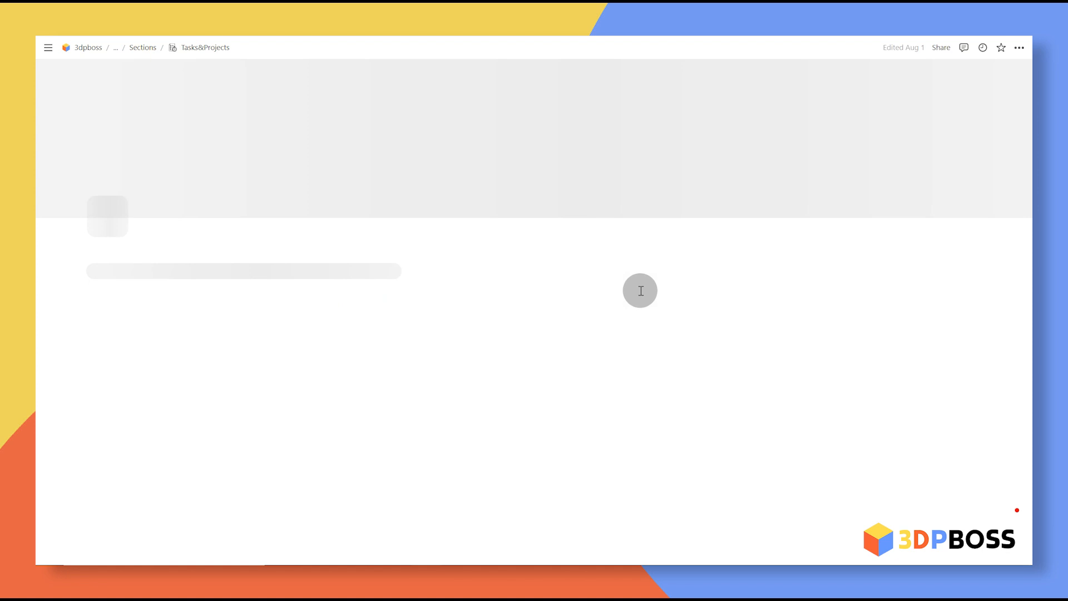
pyautogui.scroll(-6, 458, 331)
pyautogui.click(318, 313)
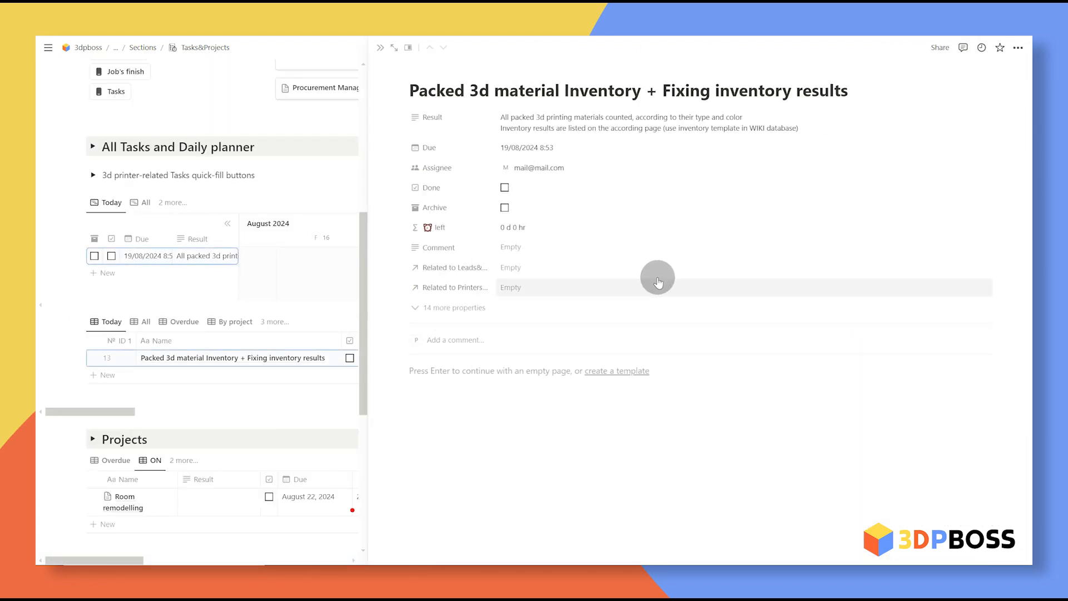
# Step: Paste the Material inventory link into Result, attach the exported PDF, and mark the task done
pyautogui.click(888, 149)
pyautogui.hotkey('ctrl', 'v')
pyautogui.press('Escape')
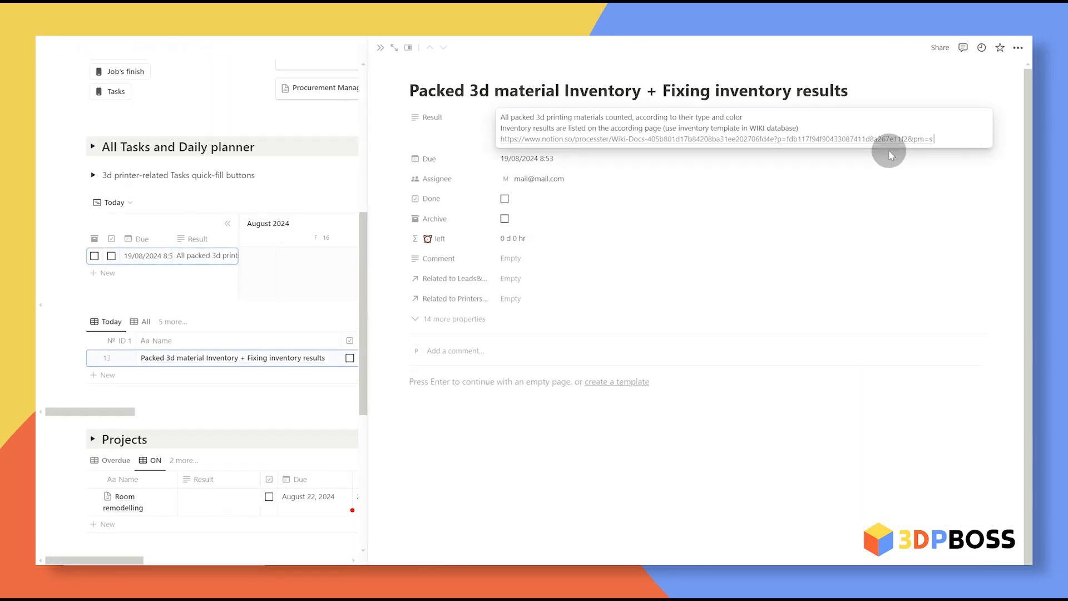
pyautogui.click(792, 332)
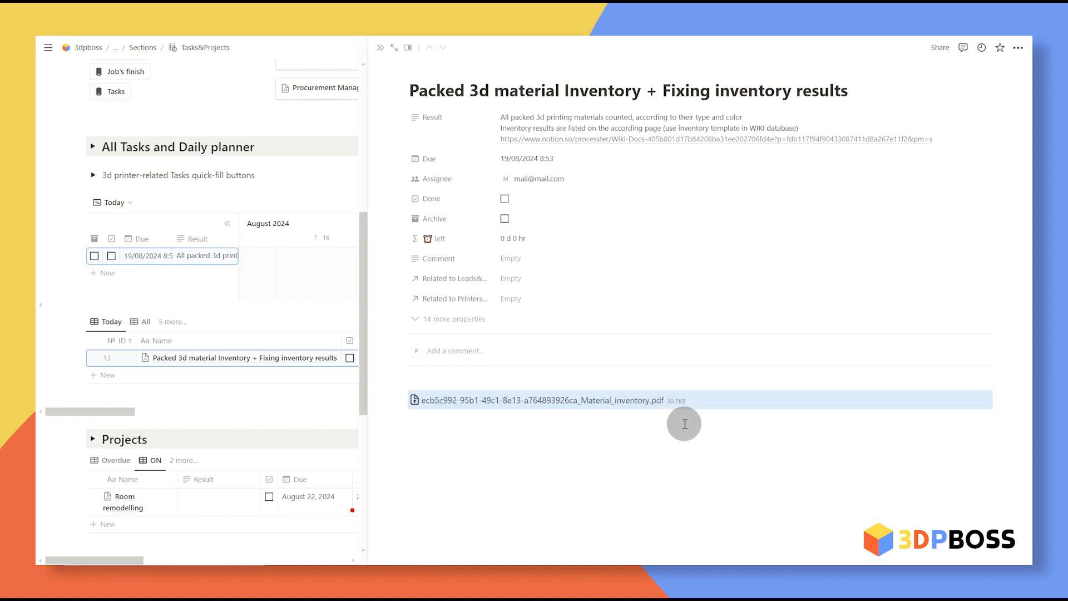
pyautogui.click(381, 48)
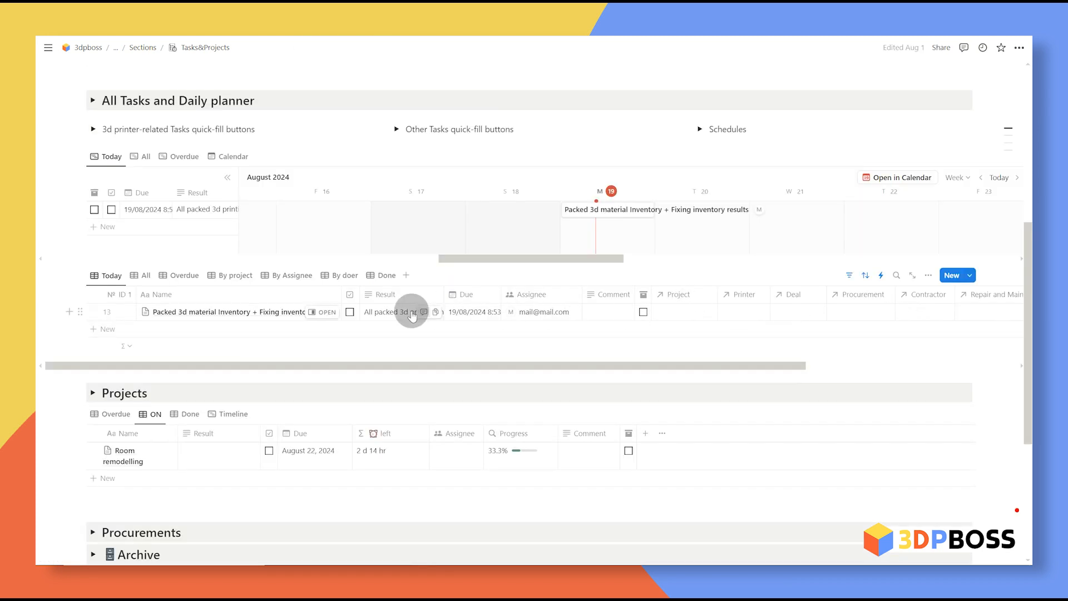
pyautogui.click(350, 312)
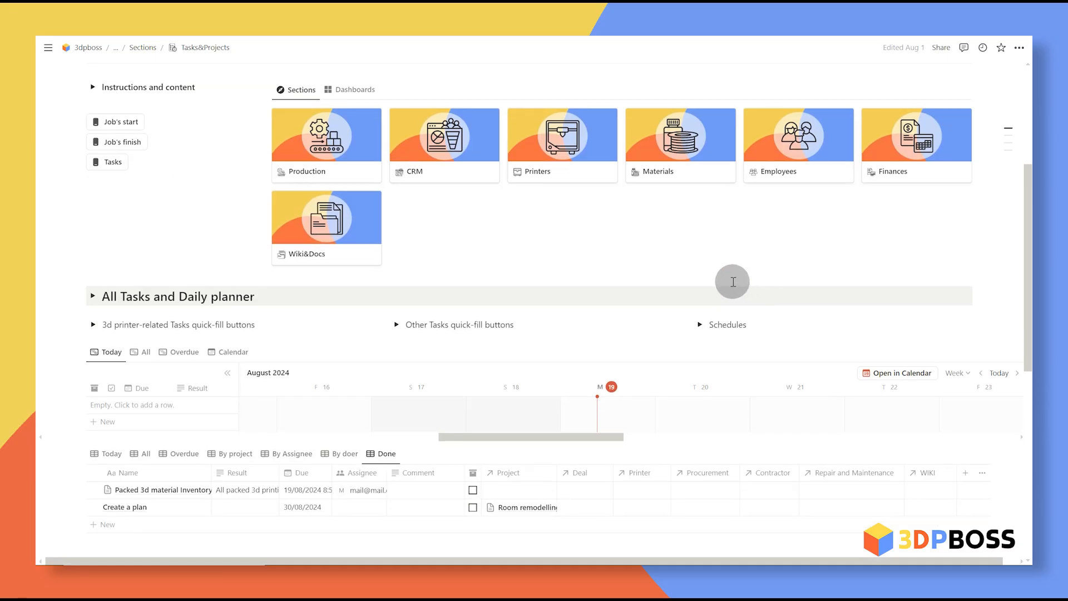
pyautogui.scroll(-2, 718, 283)
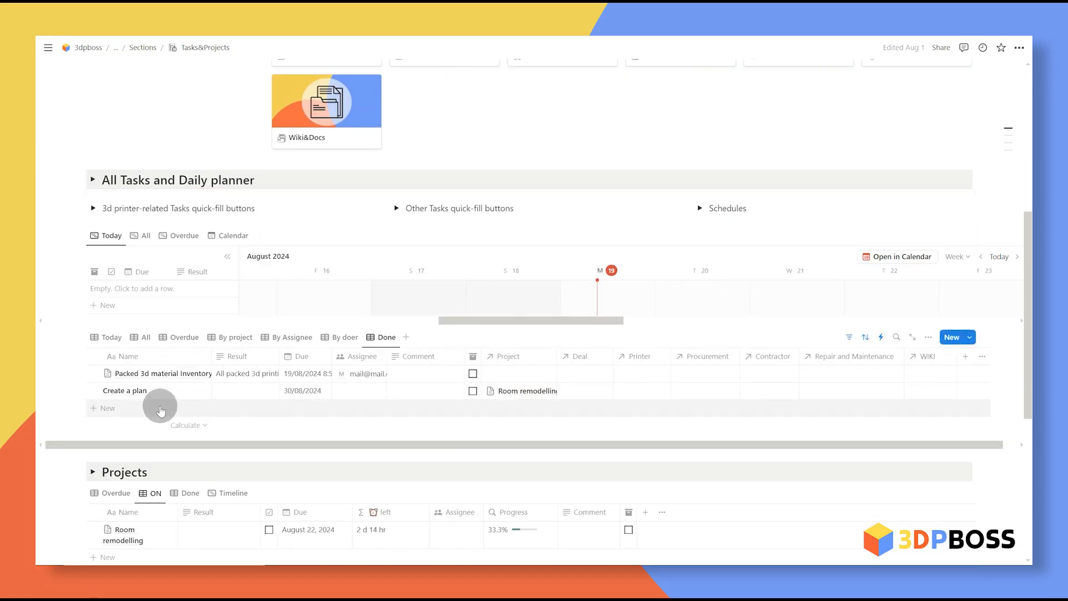
pyautogui.click(189, 373)
pyautogui.click(379, 48)
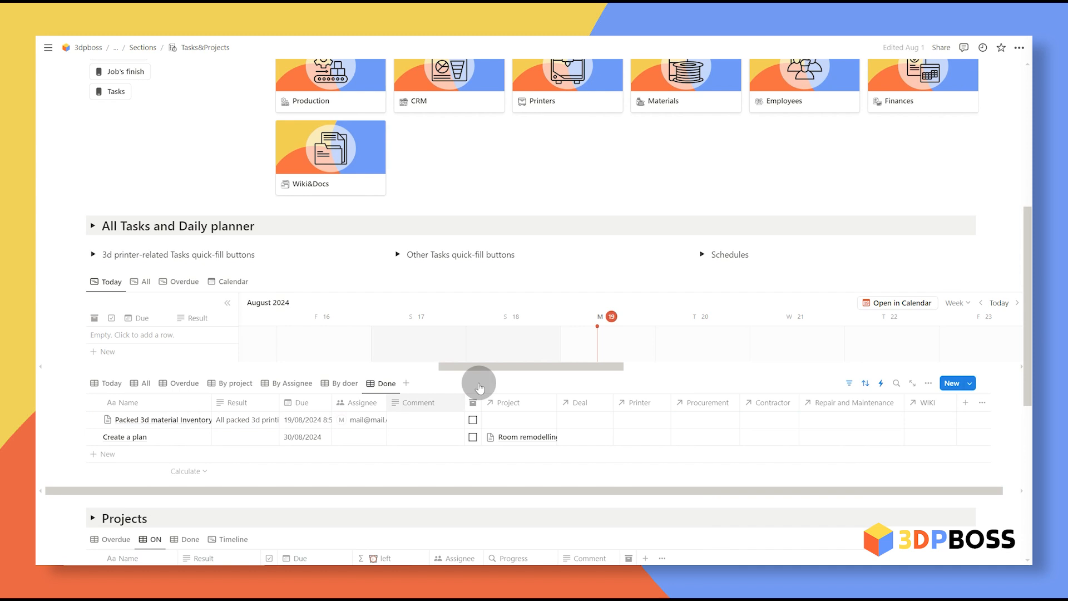
pyautogui.scroll(-1, 479, 356)
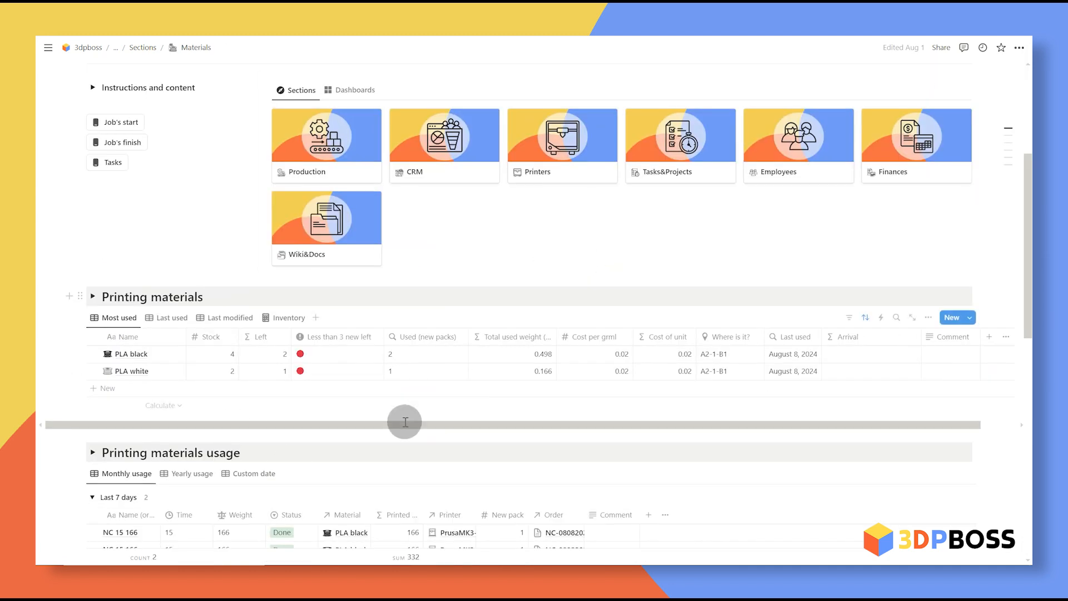
pyautogui.scroll(1, 386, 369)
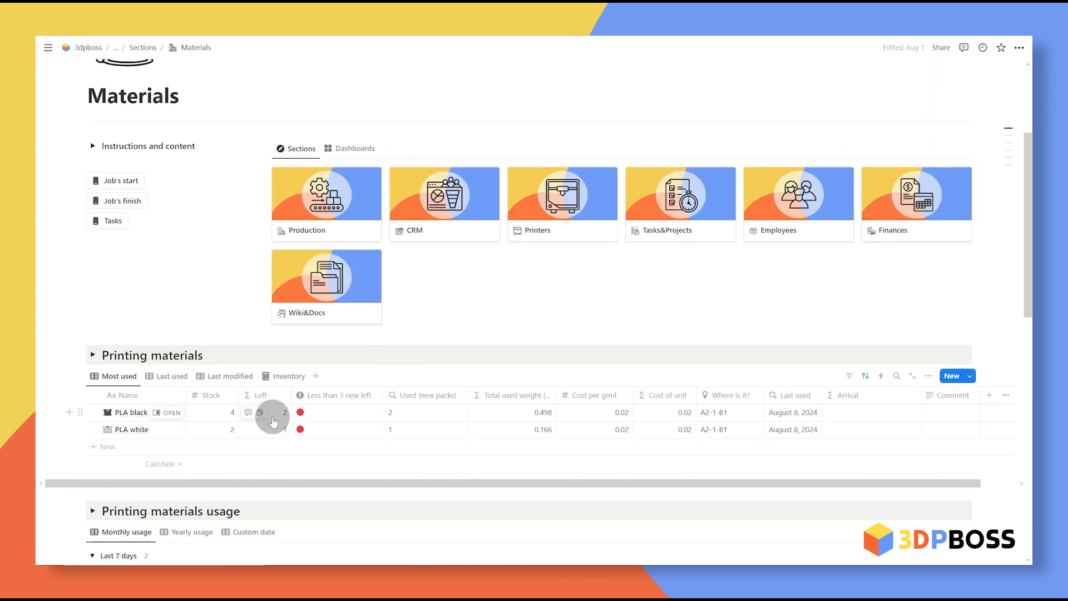
pyautogui.click(998, 361)
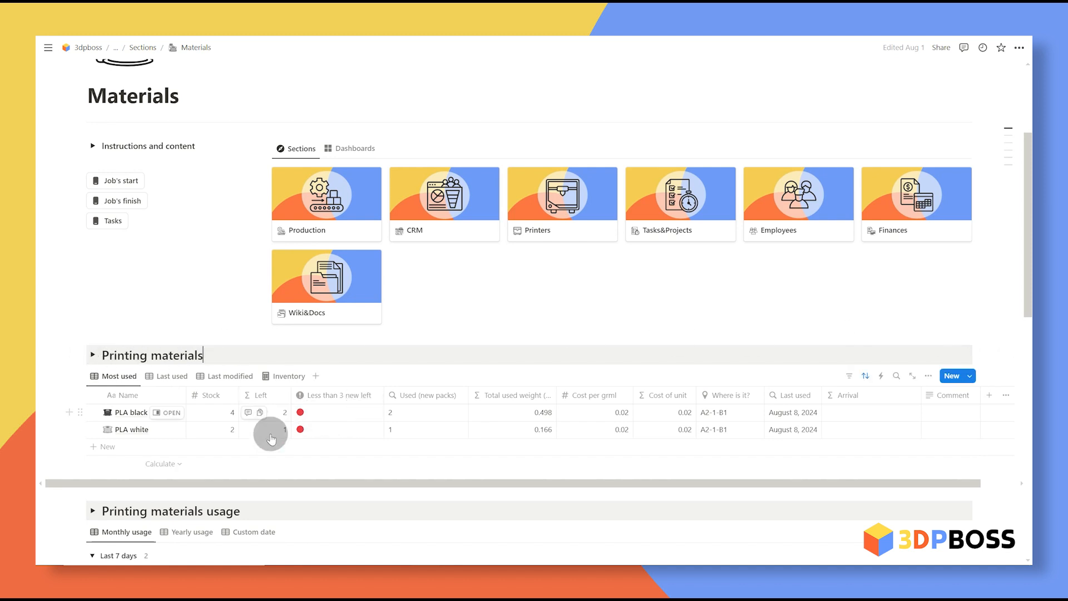
pyautogui.click(335, 412)
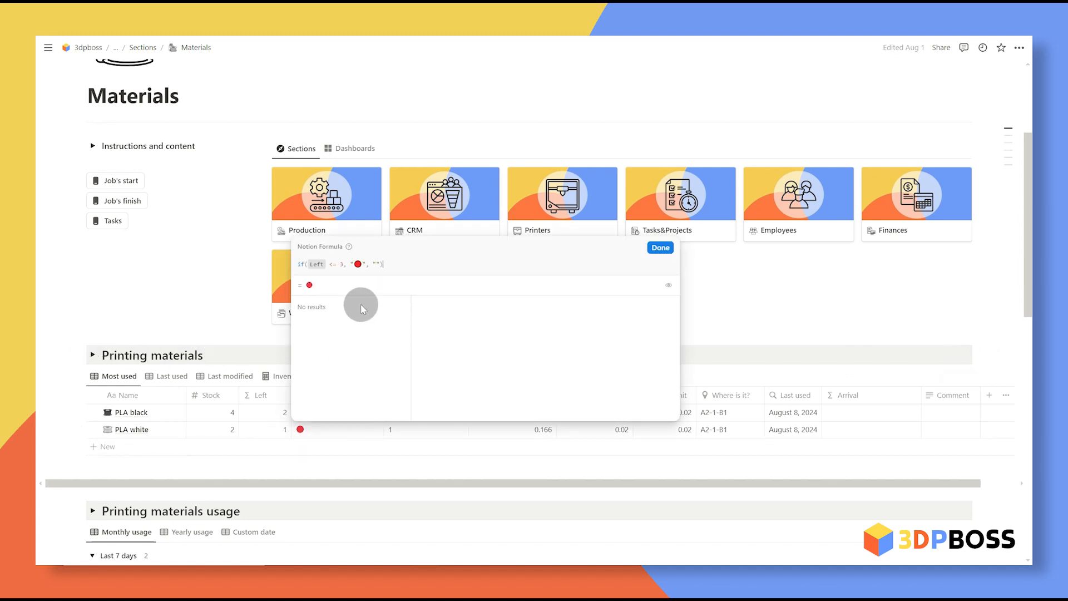
pyautogui.click(821, 331)
pyautogui.click(845, 326)
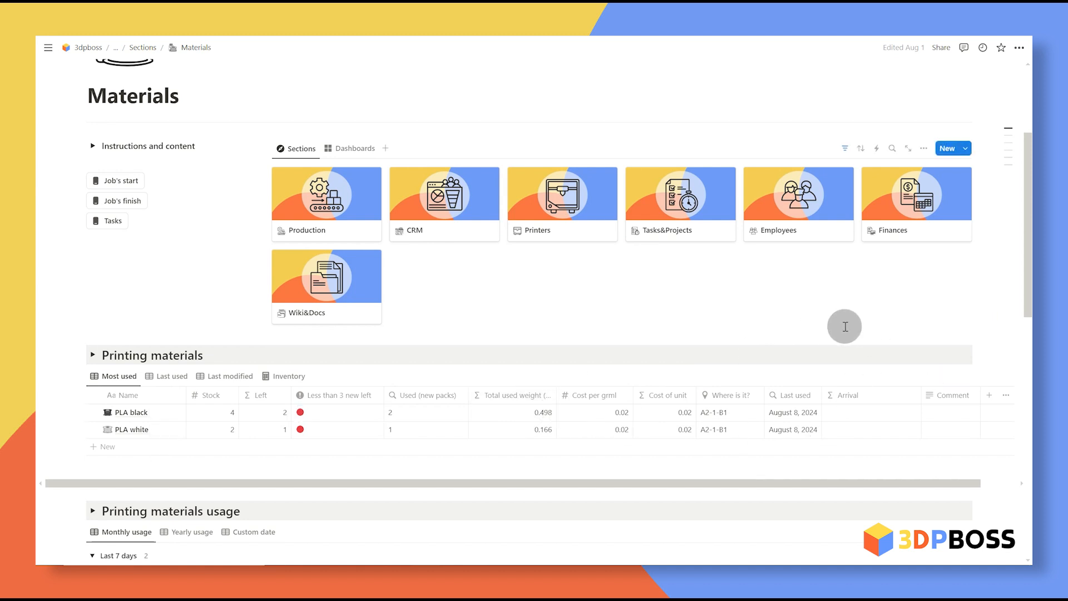
pyautogui.click(845, 326)
pyautogui.click(238, 327)
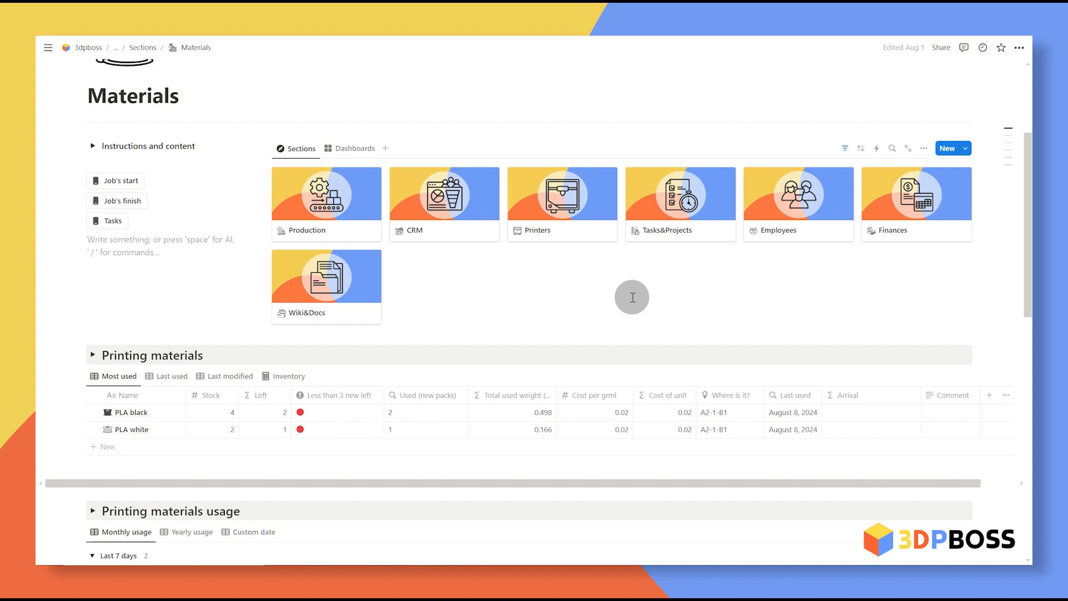
pyautogui.scroll(2, 652, 295)
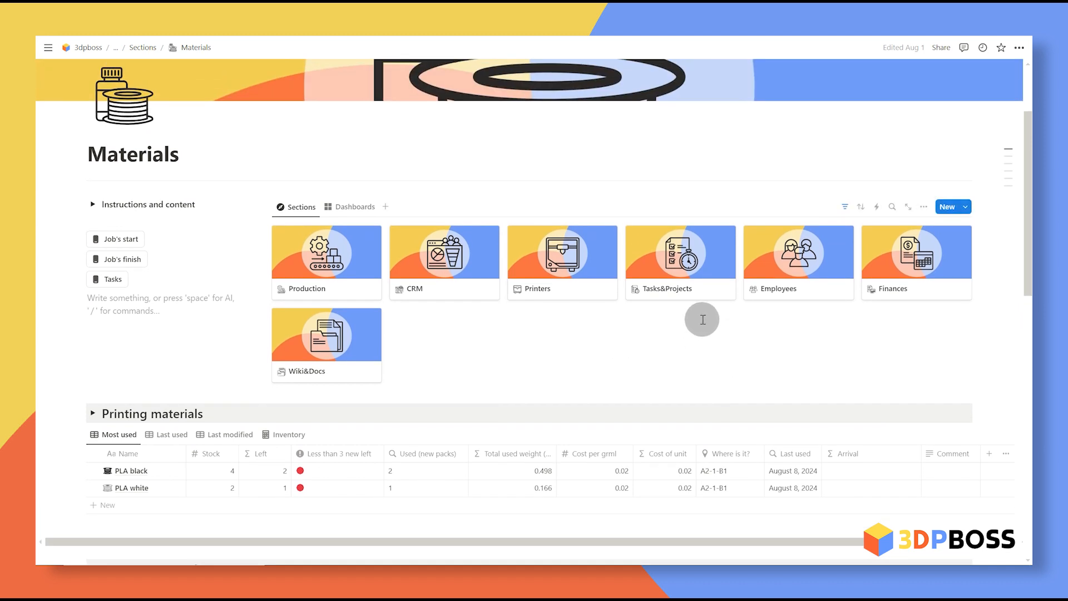
# Step: Add a new task named 'Material procurement' to the Tasks&Projects task list
pyautogui.click(682, 273)
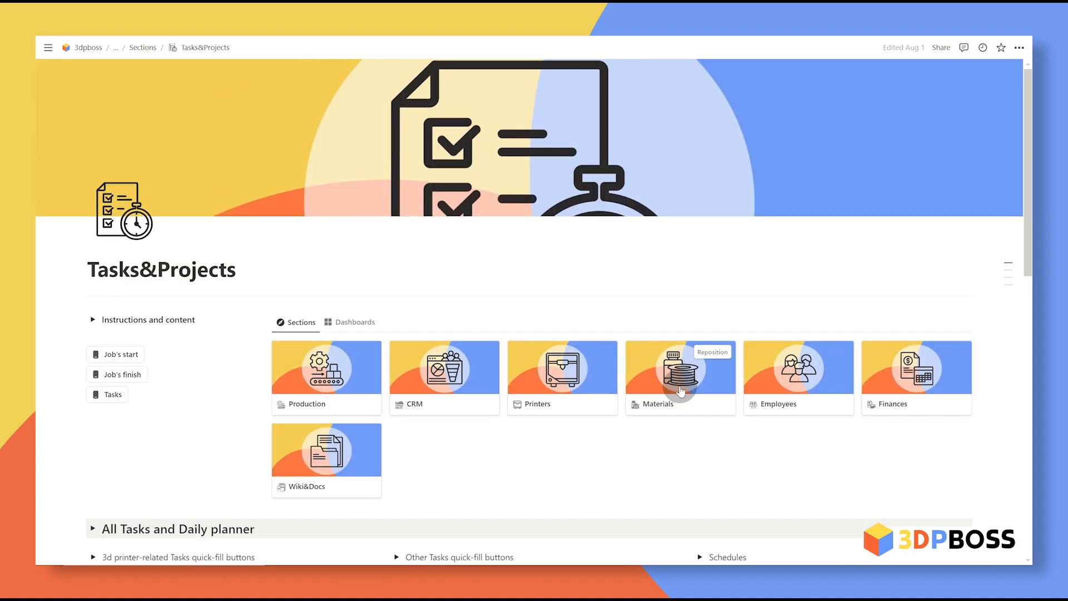
pyautogui.scroll(-6, 624, 454)
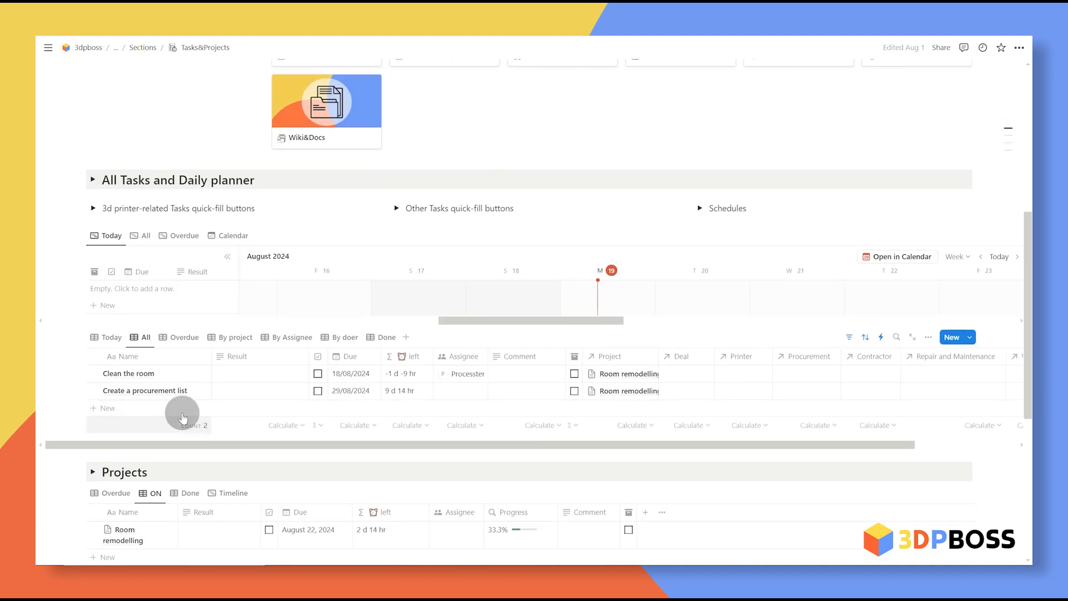
pyautogui.click(152, 411)
pyautogui.write('Material procurement')
# Step: Set Material procurement's due date to 20/08/2024 and assign it to yourself
pyautogui.click(356, 408)
pyautogui.click(365, 247)
pyautogui.click(470, 454)
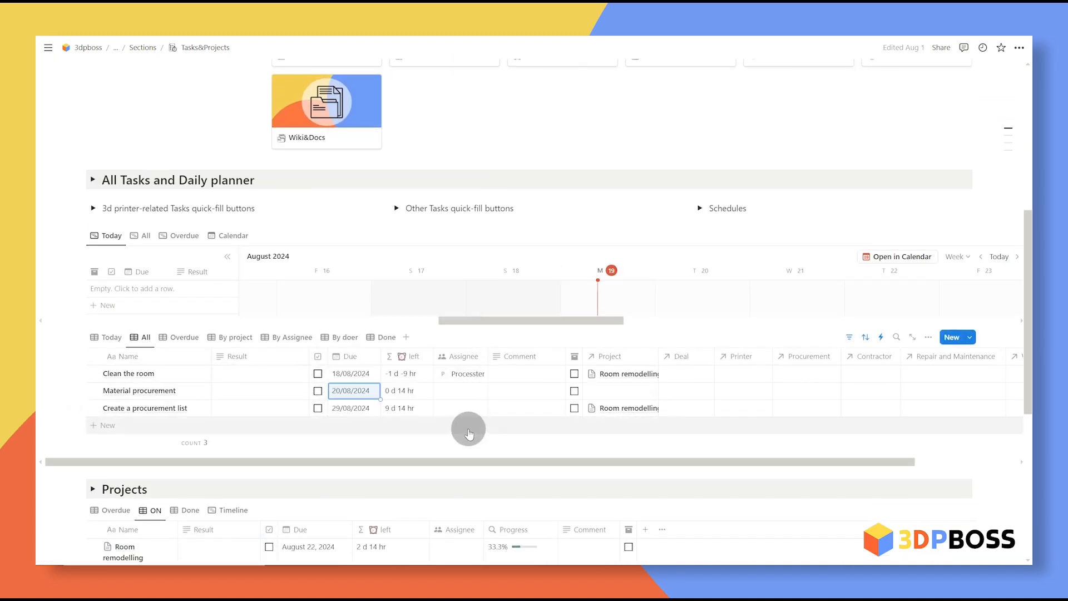
pyautogui.click(466, 399)
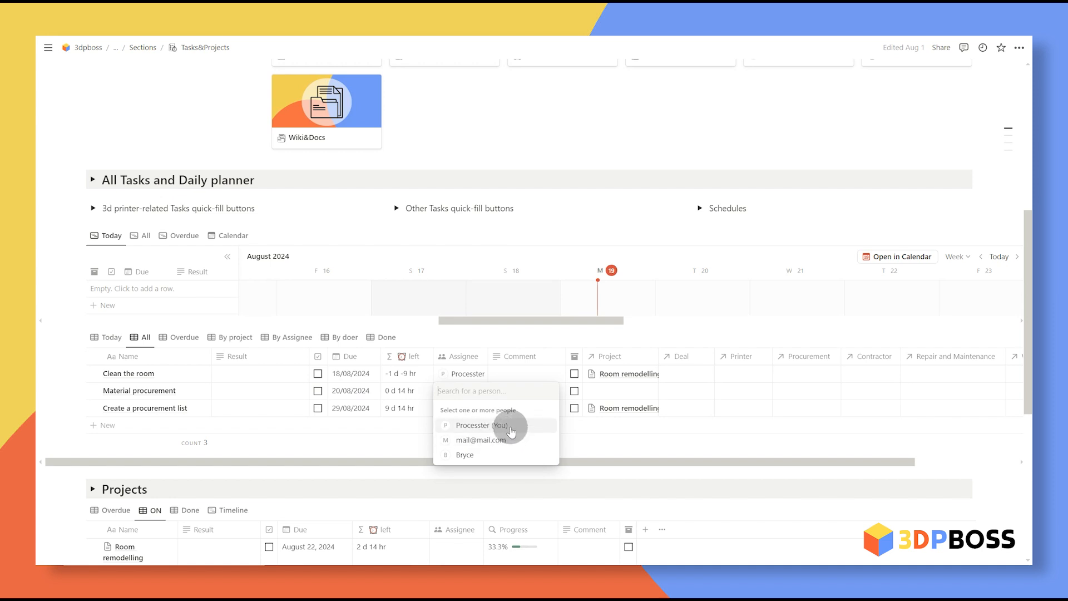
pyautogui.click(971, 324)
pyautogui.scroll(3, 971, 324)
pyautogui.scroll(-1, 971, 324)
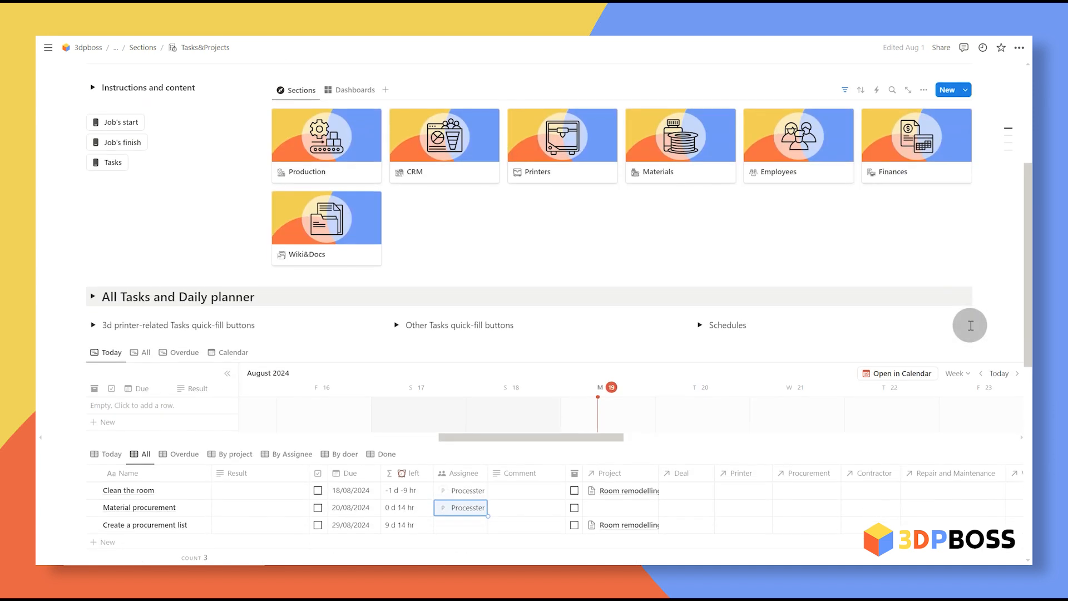
pyautogui.scroll(2, 929, 314)
pyautogui.scroll(2, 975, 382)
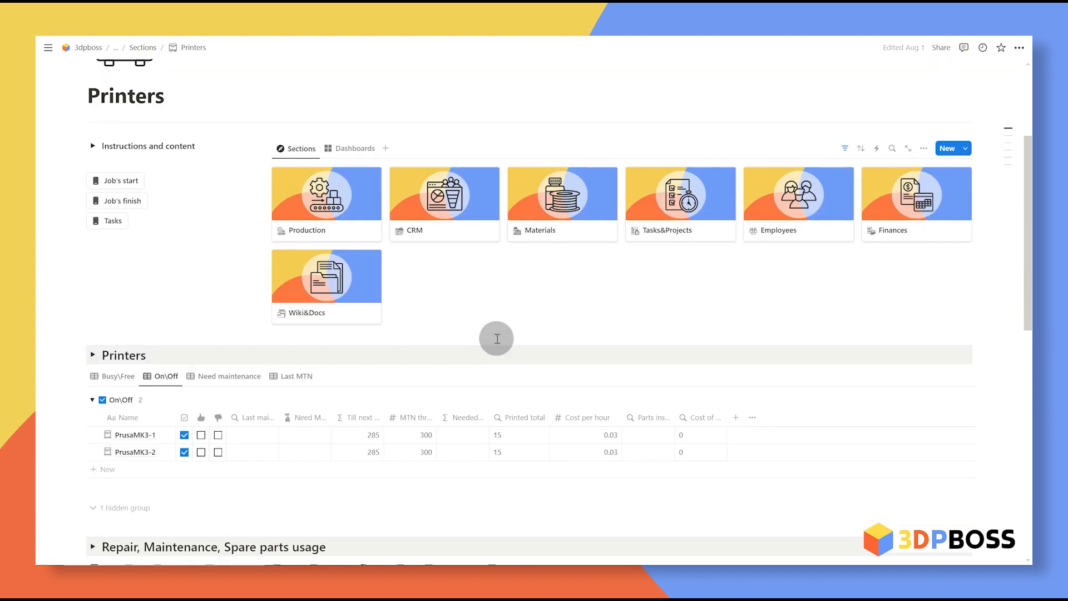
# Step: Switch PrusaMK3-2 off and lower PrusaMK3-1's maintenance threshold from 300 to 14
pyautogui.click(184, 452)
pyautogui.scroll(-3, 245, 462)
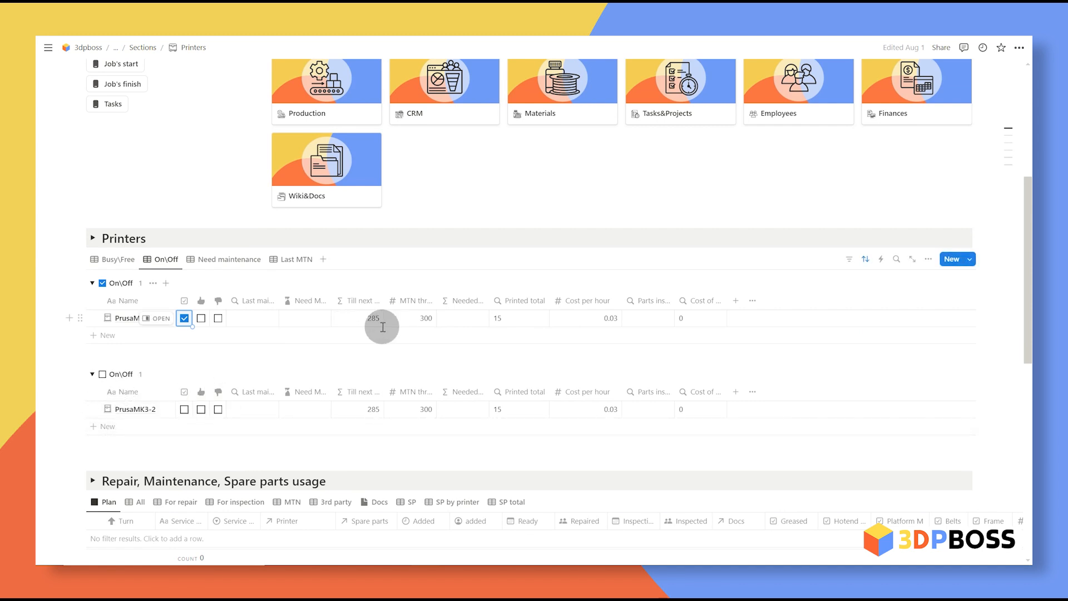
pyautogui.click(425, 328)
pyautogui.moveTo(441, 317); pyautogui.dragTo(560, 327)
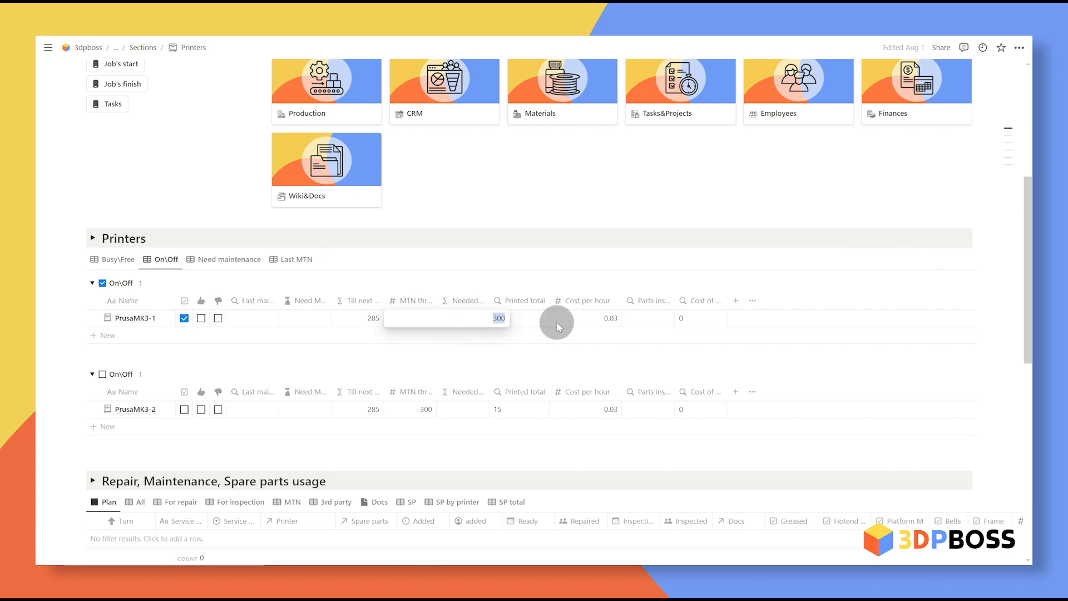
pyautogui.write('14')
pyautogui.press('Return')
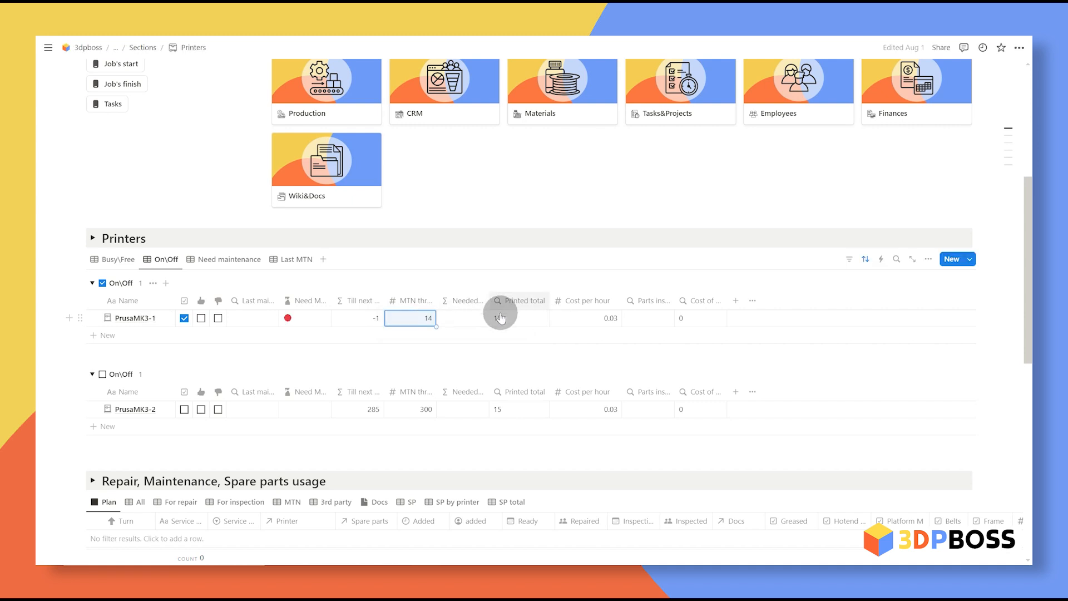
pyautogui.click(296, 318)
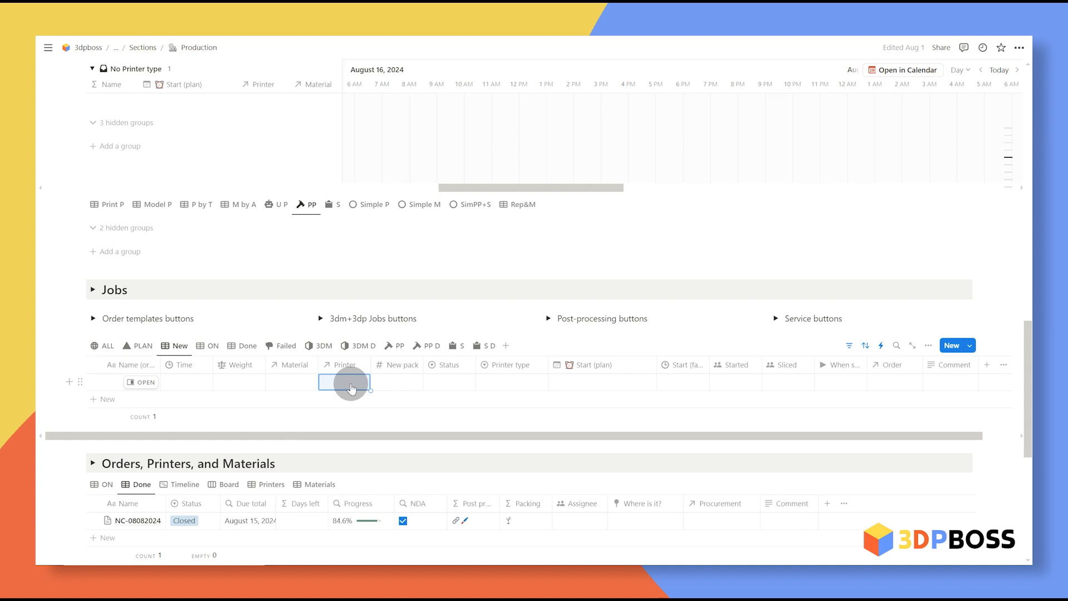
# Step: Make the Rough property visible in a job's printer relation links
pyautogui.click(351, 388)
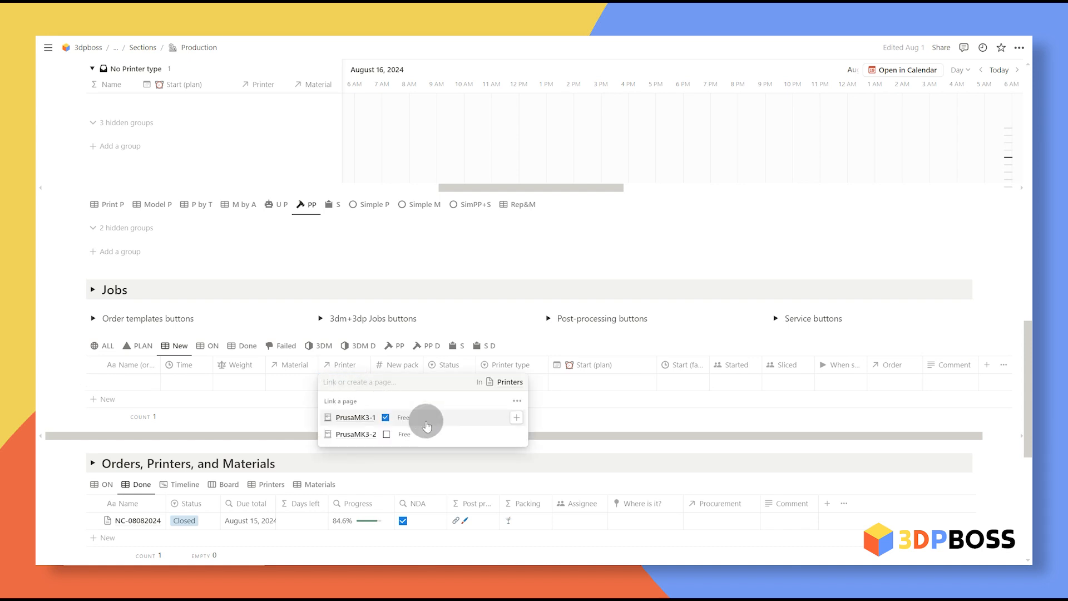
pyautogui.click(517, 401)
pyautogui.click(612, 241)
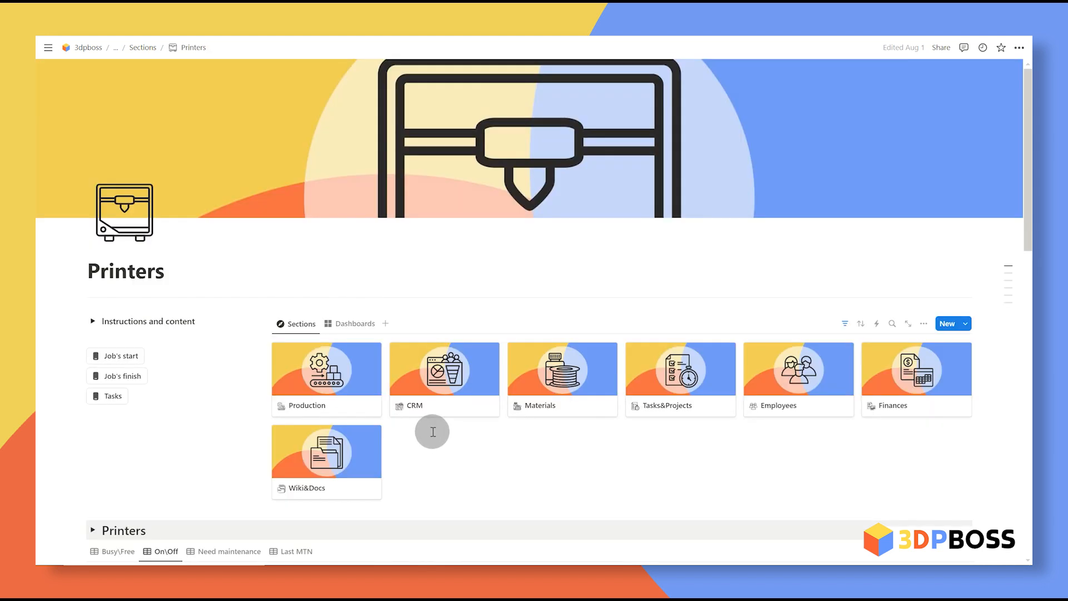
pyautogui.scroll(-10, 435, 403)
pyautogui.scroll(-1, 436, 404)
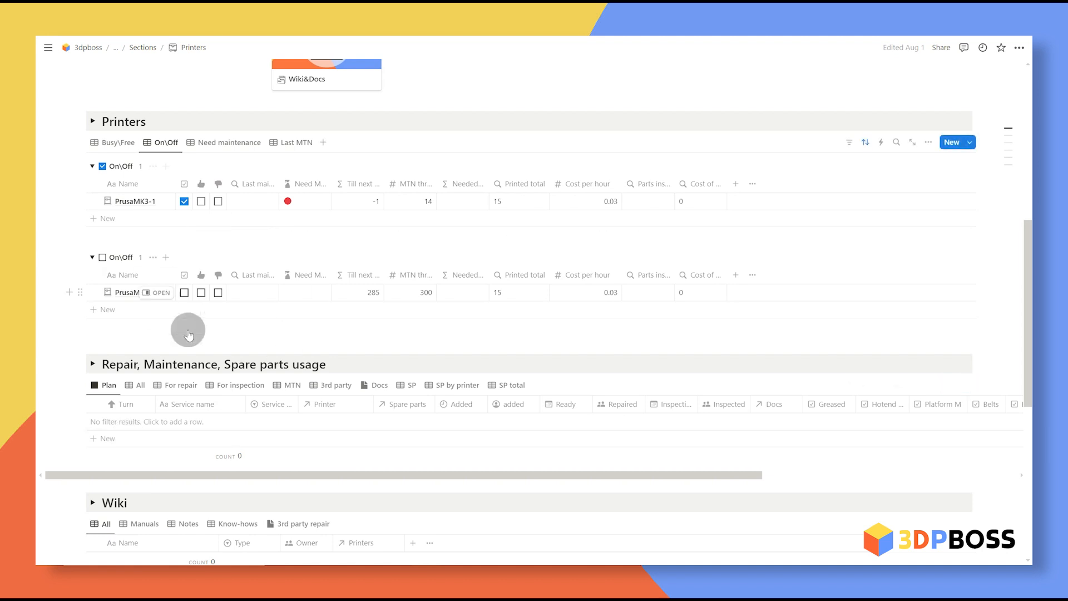
# Step: Add a 'Nozzle clog' repair row linked to printer PrusaMK3-2
pyautogui.click(113, 439)
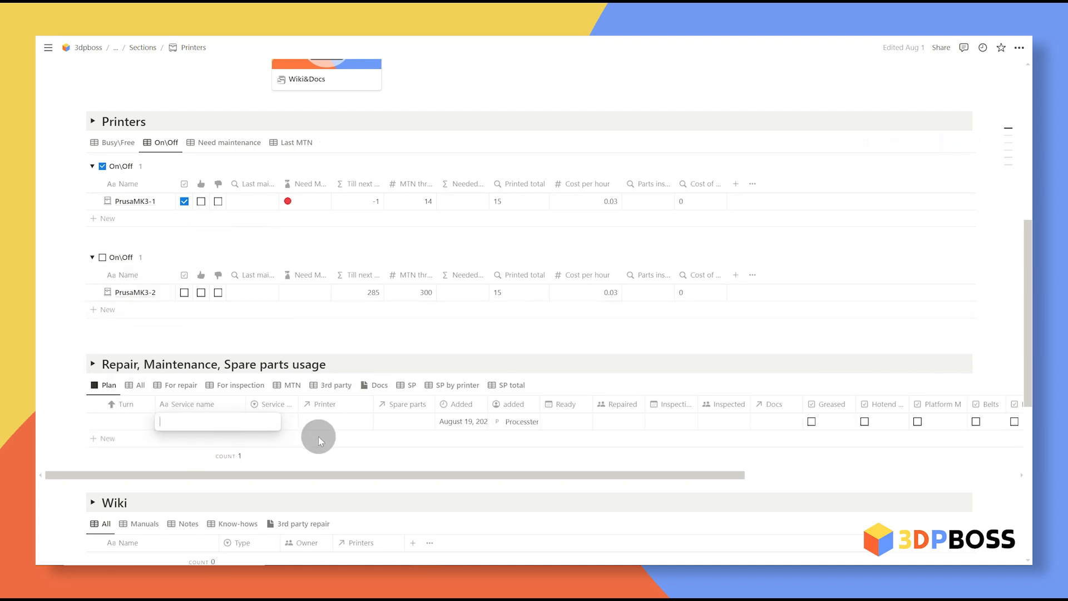
pyautogui.write('Nozzle clog')
pyautogui.press('Return')
pyautogui.moveTo(244, 401); pyautogui.dragTo(236, 402)
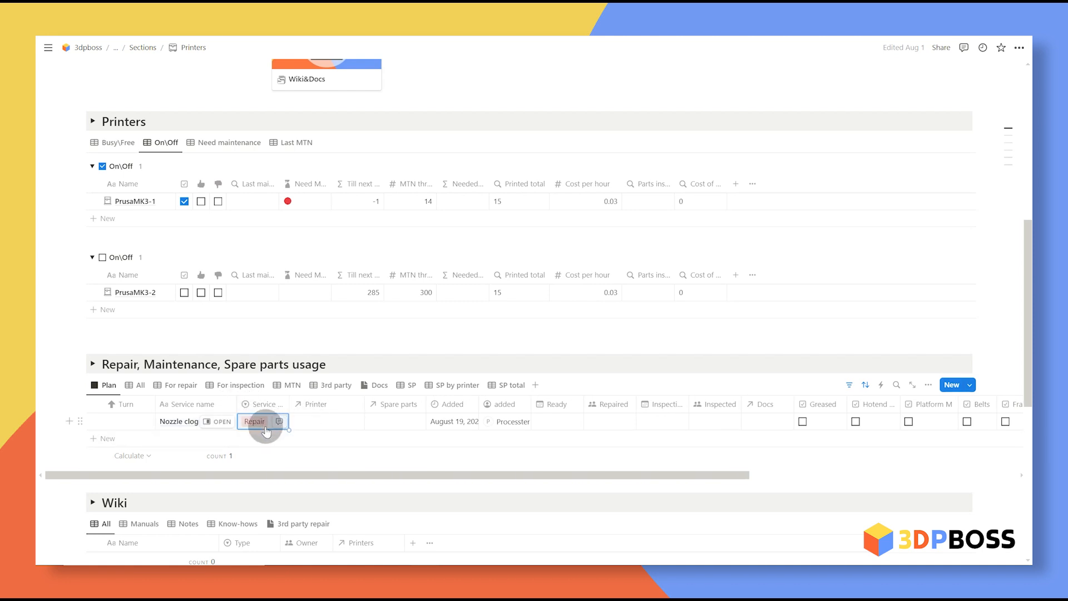
pyautogui.click(345, 421)
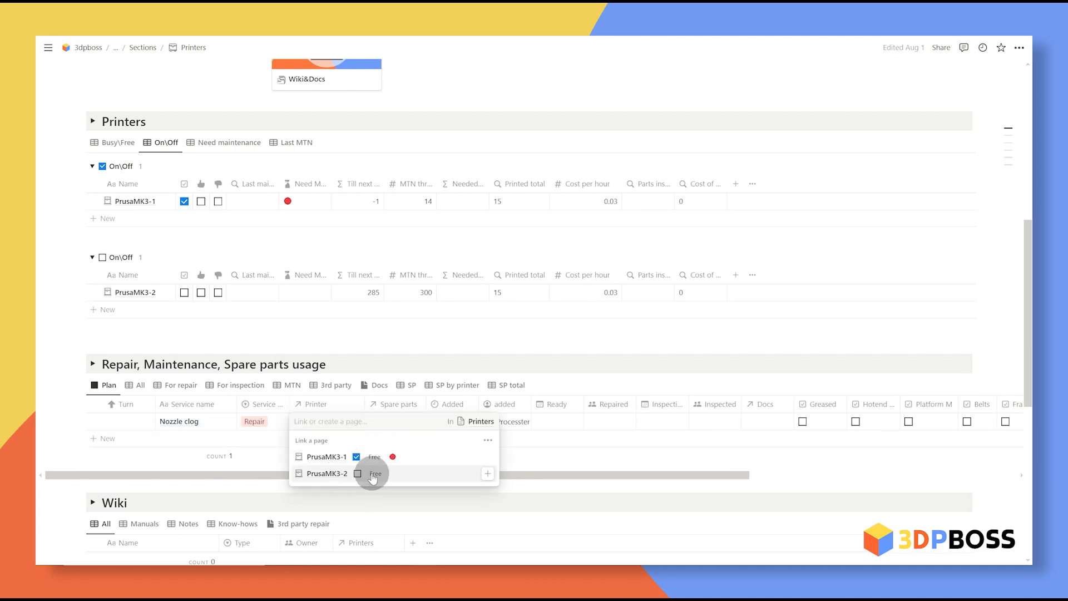
pyautogui.click(330, 473)
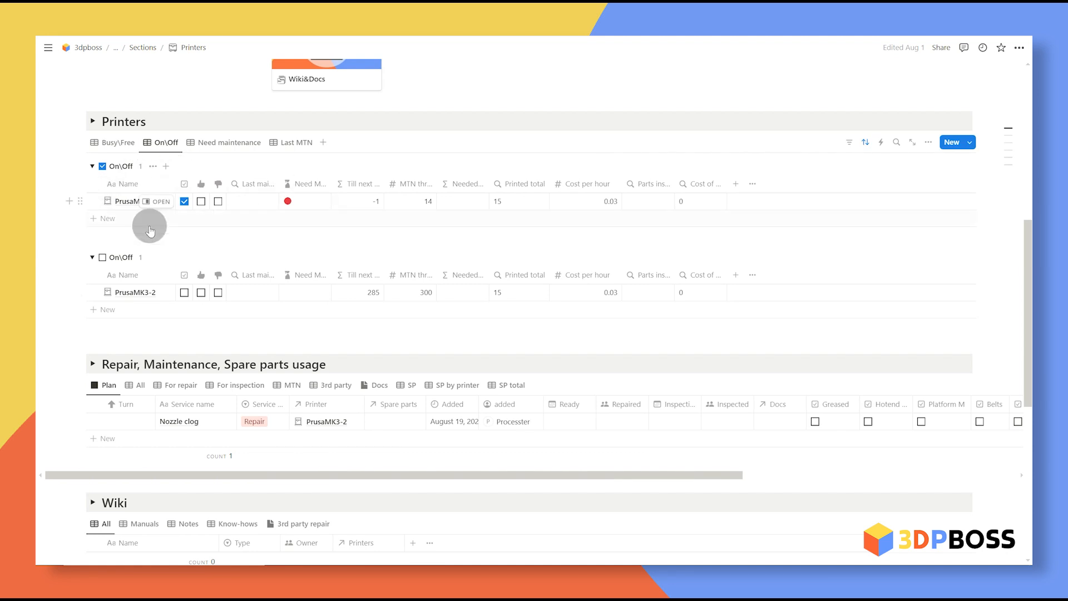
# Step: Add an 'MTN' row for PrusaMK3-1, set turns 1 (MTN) and 2 (Nozzle clog), then show MTN view
pyautogui.click(210, 439)
pyautogui.press('Return')
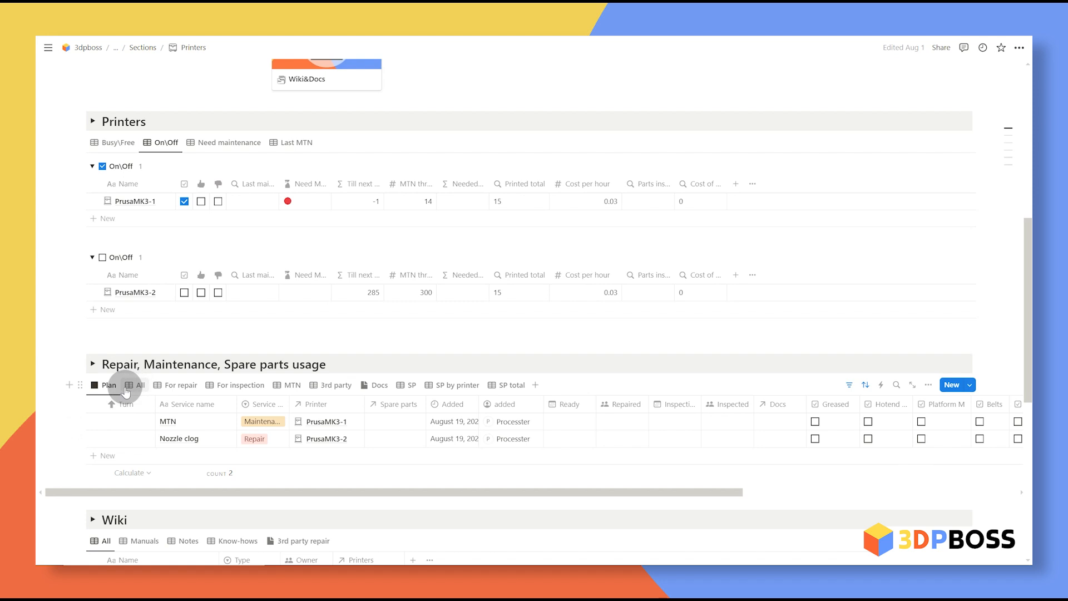
pyautogui.click(140, 427)
pyautogui.write('1')
pyautogui.press('Return')
pyautogui.click(142, 440)
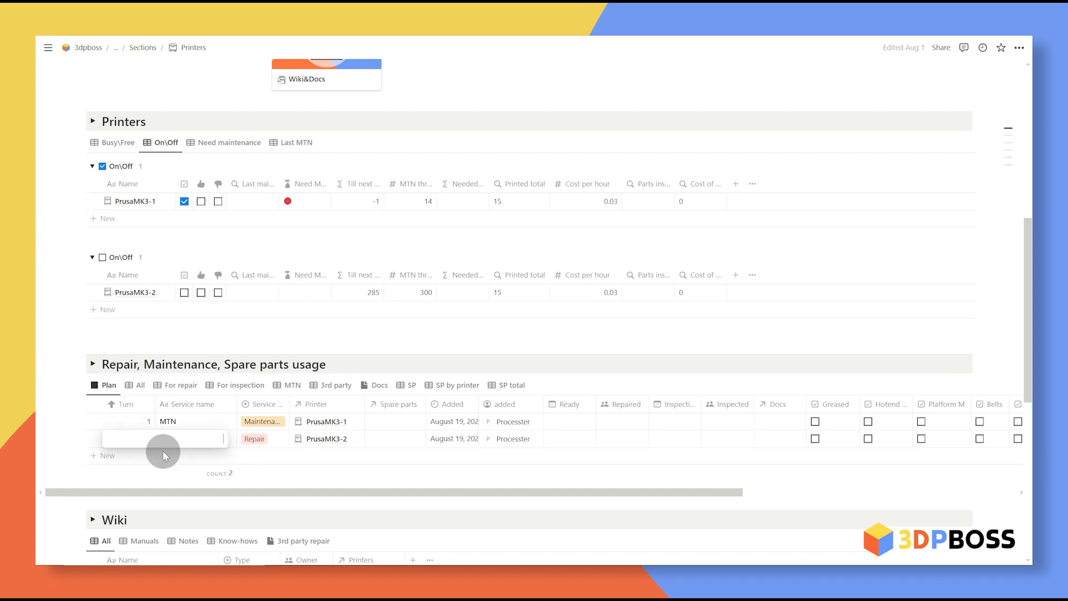
pyautogui.click(305, 476)
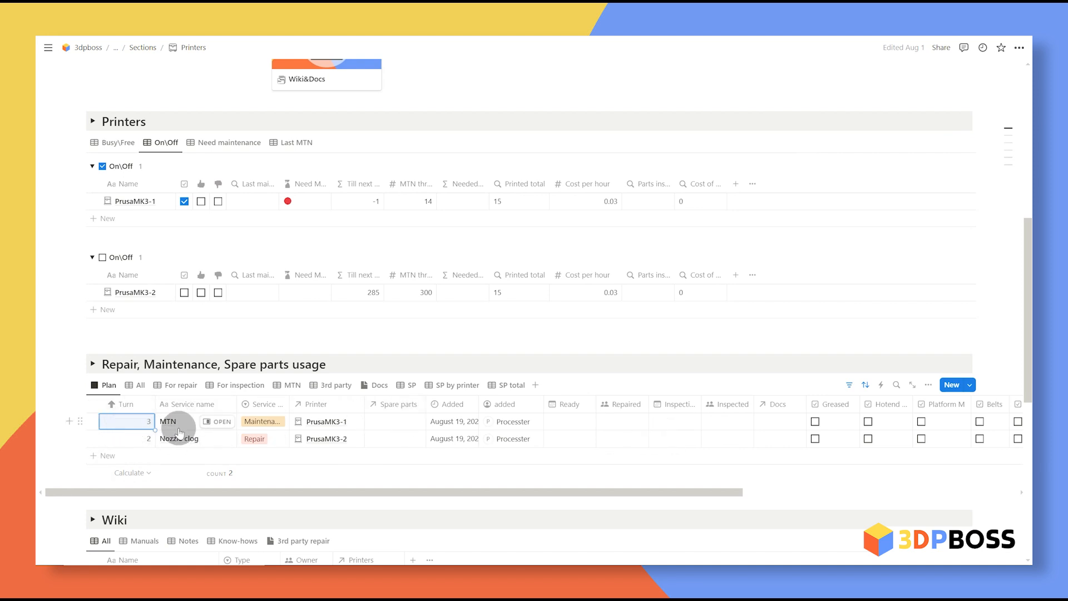
pyautogui.click(287, 385)
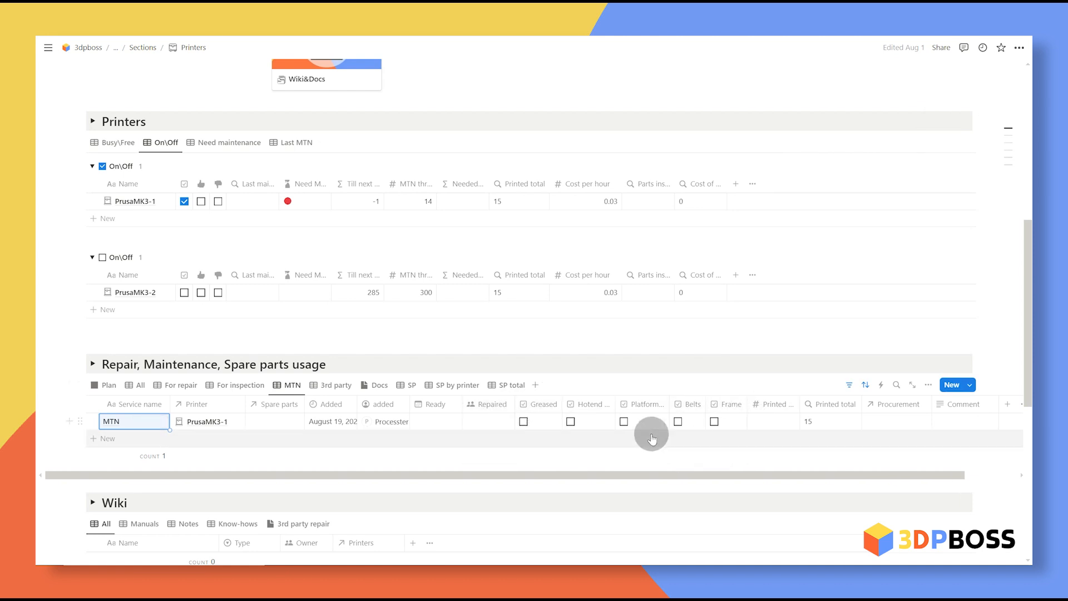
# Step: Mark the hotend, platform, belts and frame as serviced on the MTN record
pyautogui.press('Escape')
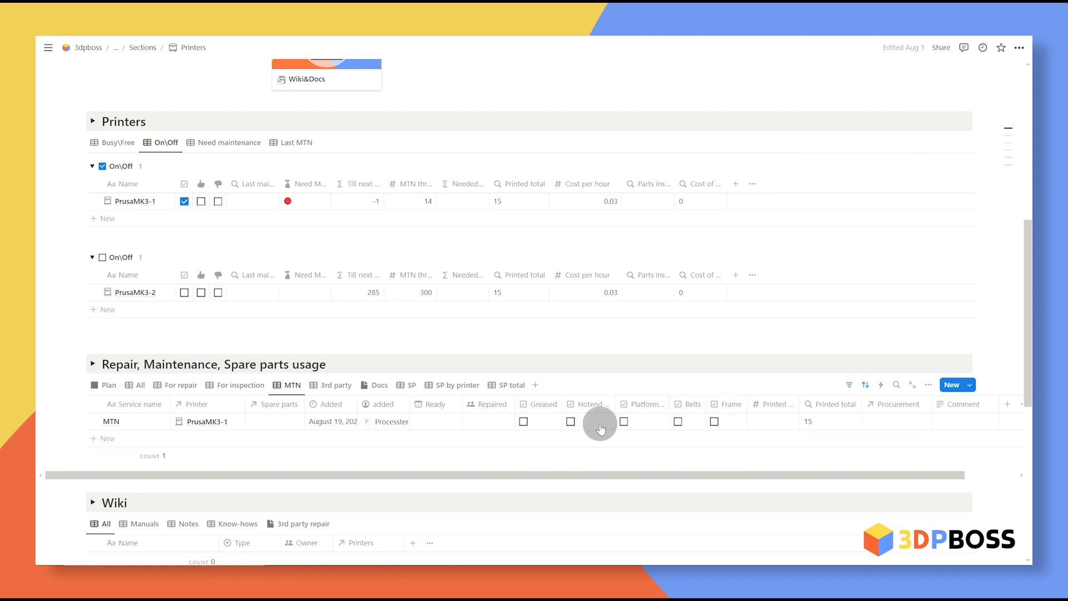
pyautogui.click(570, 422)
pyautogui.click(624, 421)
pyautogui.click(677, 422)
pyautogui.click(714, 421)
pyautogui.click(729, 405)
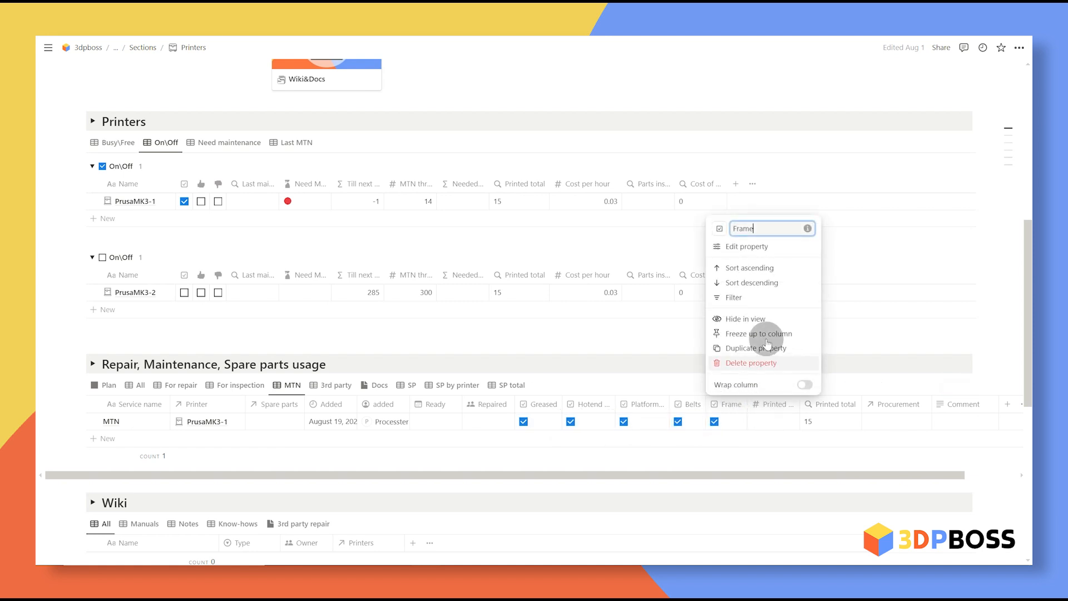
pyautogui.press('Escape')
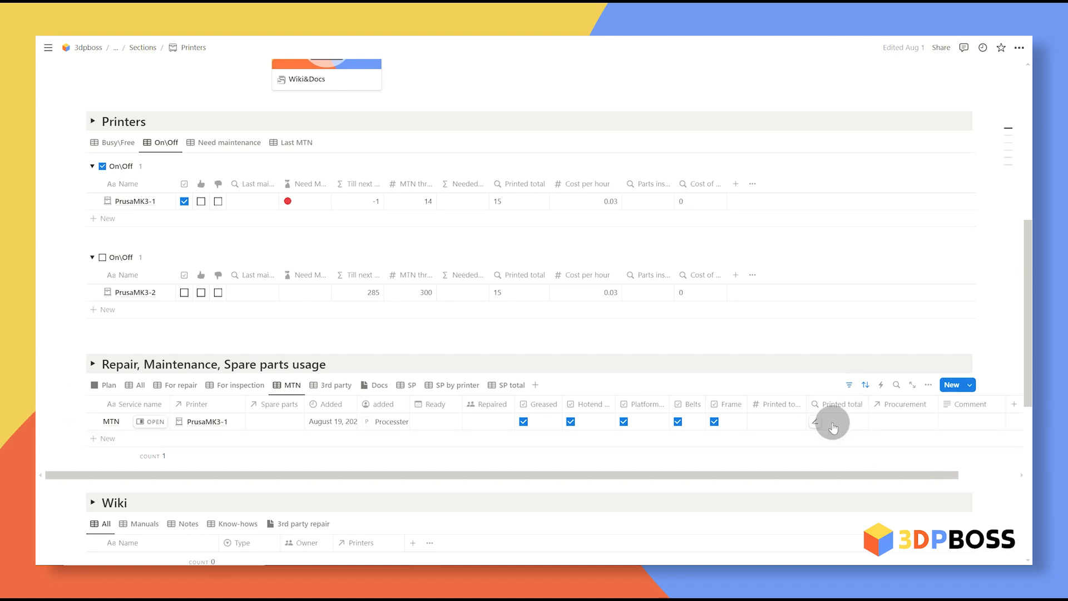
# Step: Record 15 printed on the MTN record and set its Ready date to August 19
pyautogui.click(789, 426)
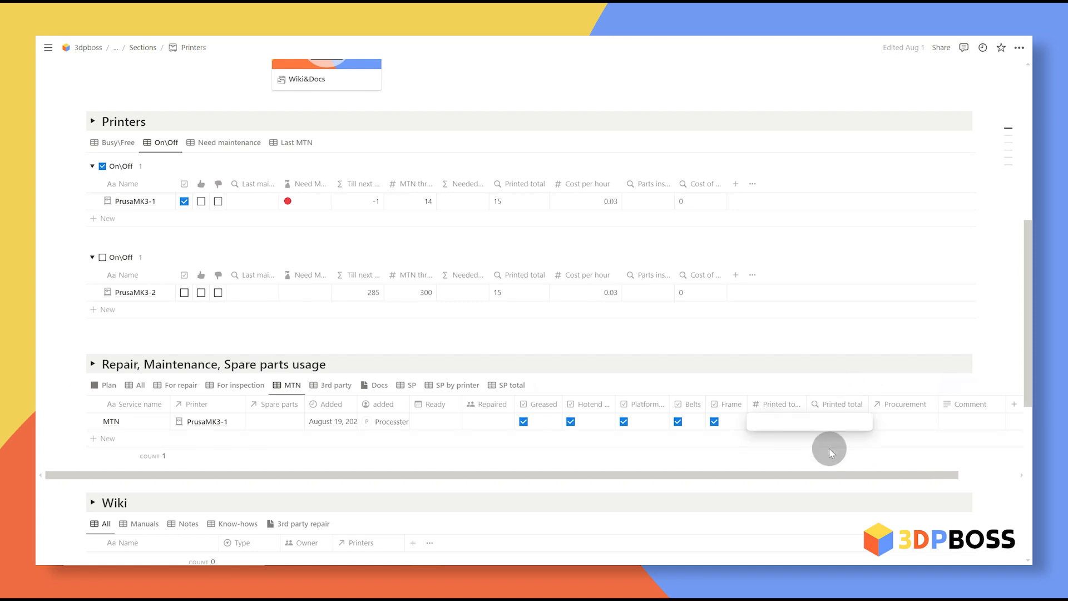
pyautogui.write('15')
pyautogui.press('Return')
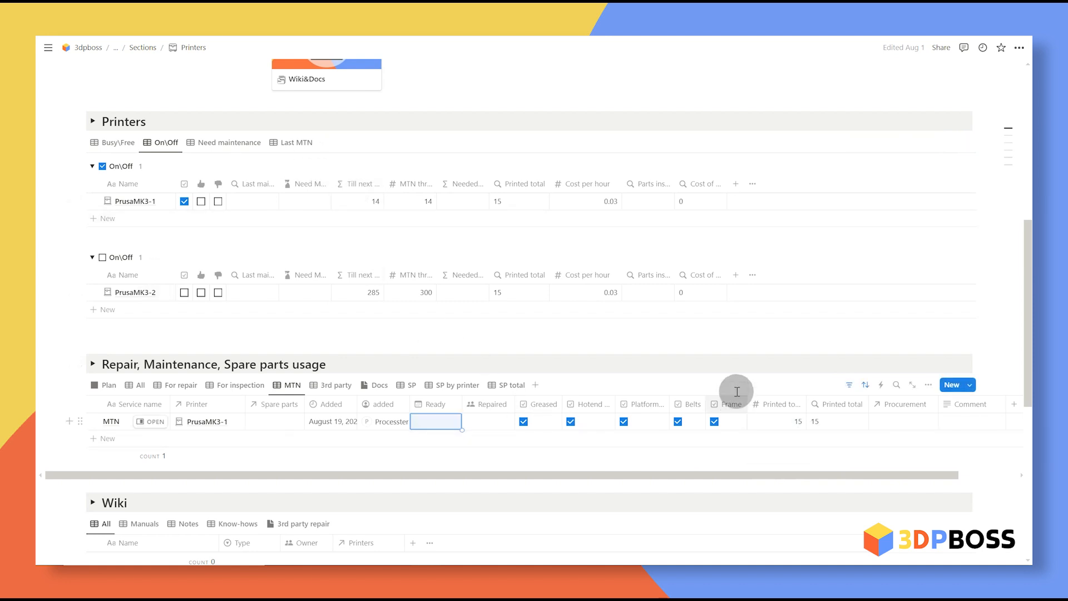
pyautogui.click(489, 422)
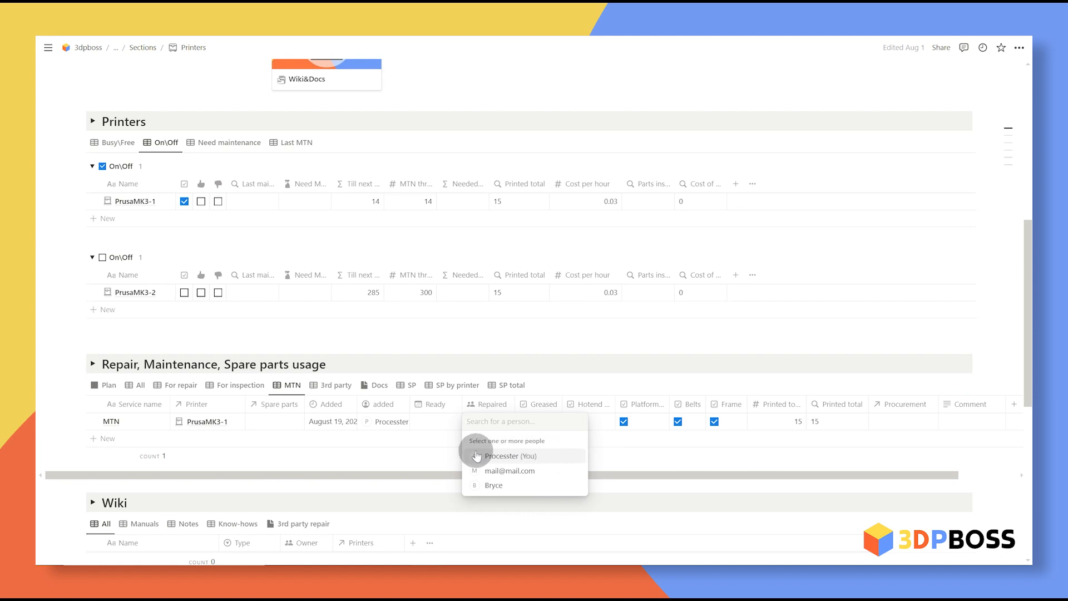
pyautogui.press('Escape')
pyautogui.click(482, 429)
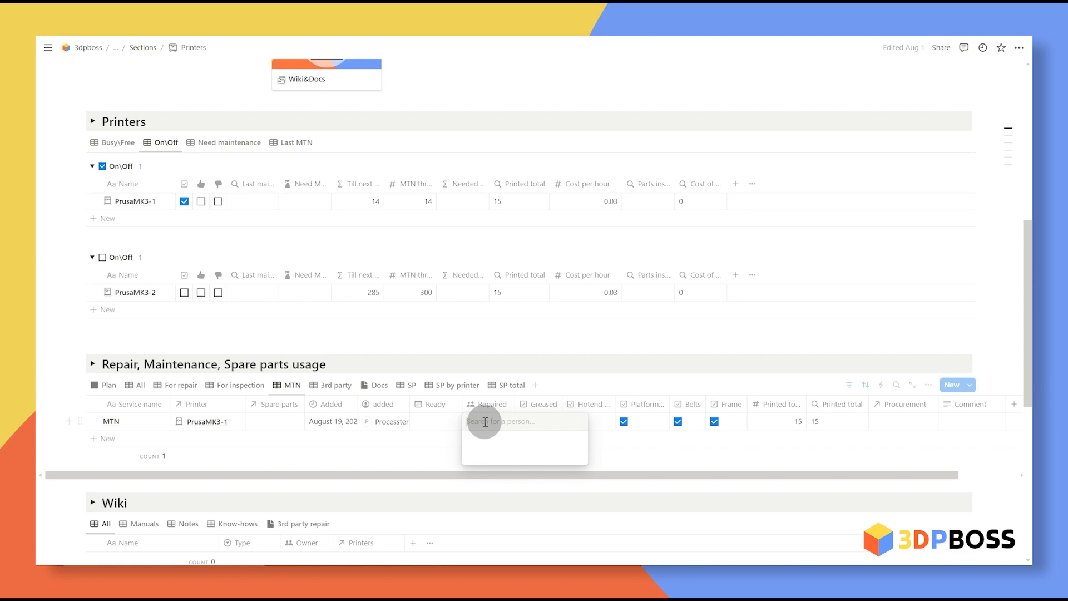
pyautogui.click(452, 424)
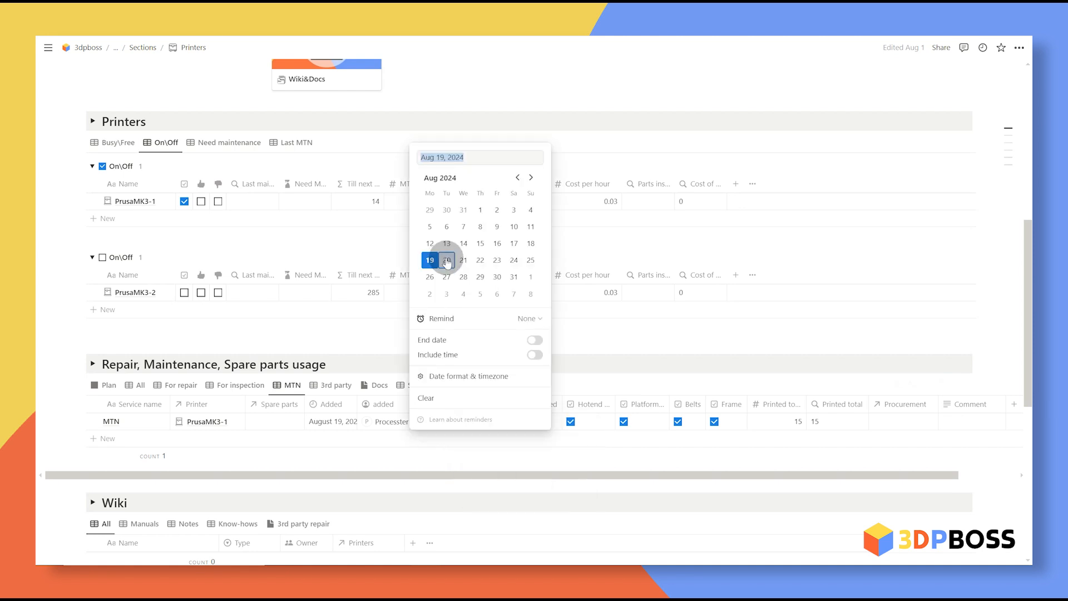
pyautogui.click(640, 336)
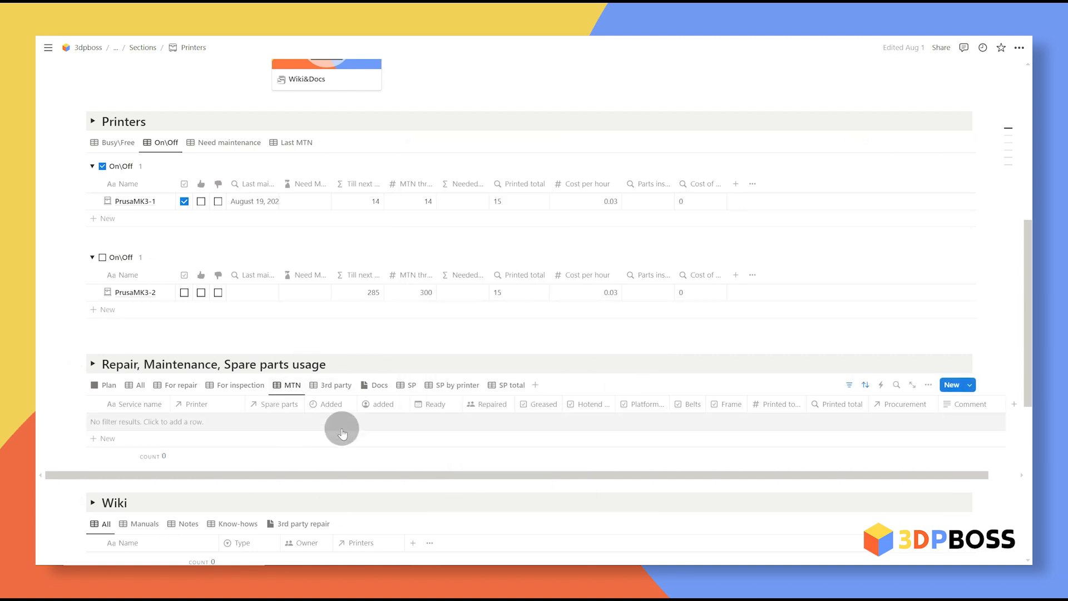
pyautogui.scroll(-7, 436, 387)
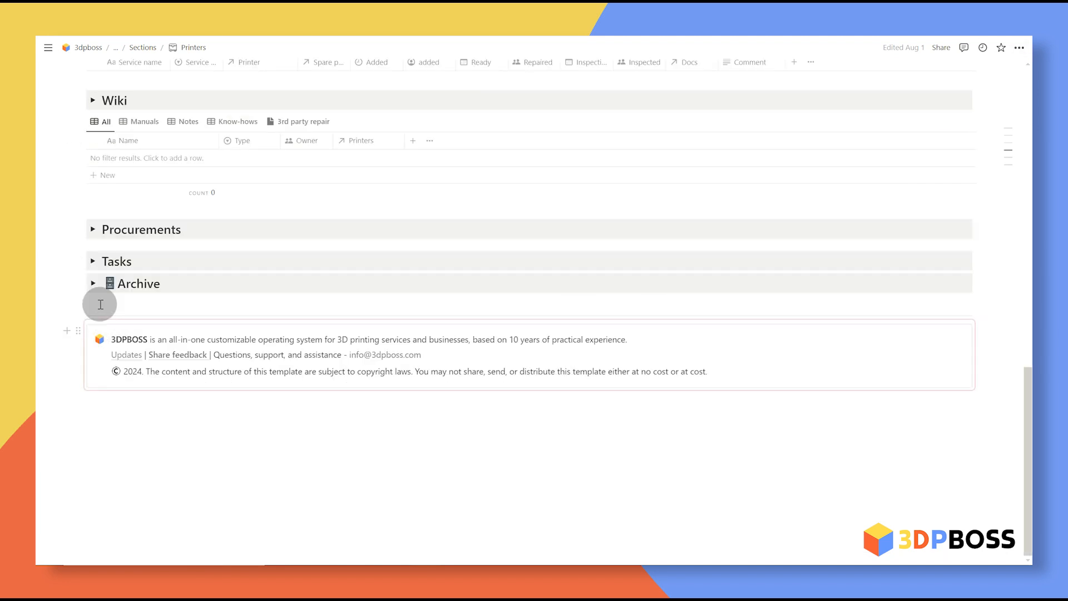
# Step: Expand the Archive section and switch Printing materials to the Inventory view
pyautogui.click(93, 284)
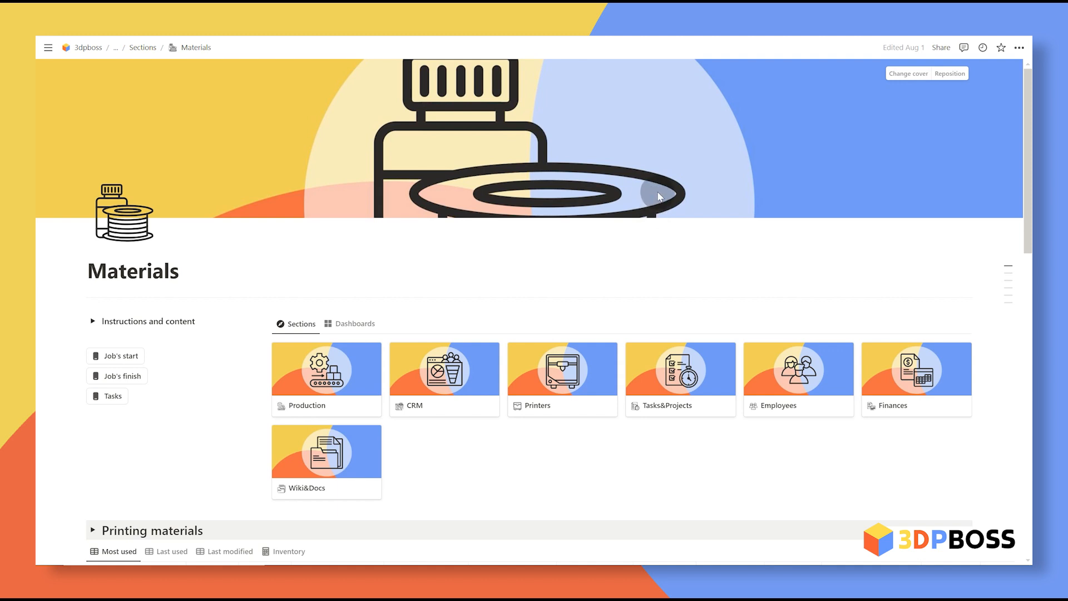
pyautogui.scroll(-7, 627, 273)
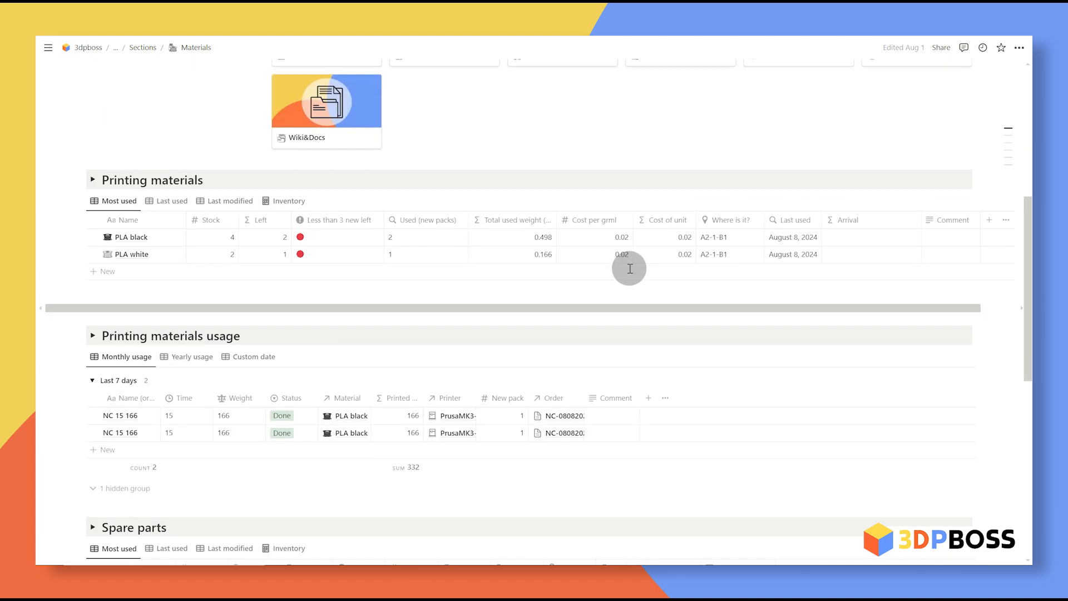
pyautogui.scroll(3, 277, 91)
pyautogui.click(295, 318)
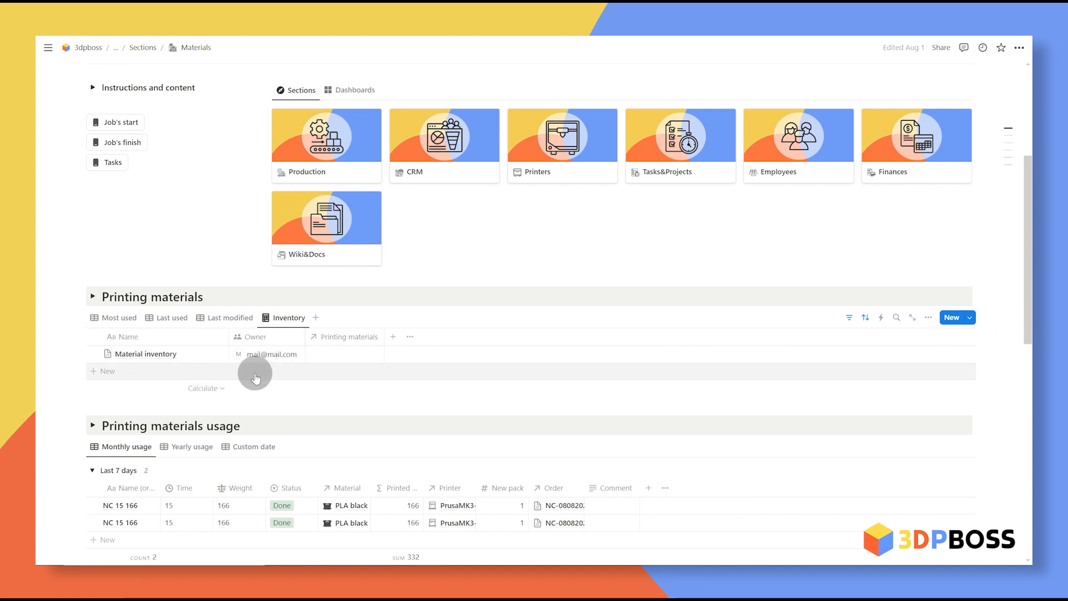
pyautogui.scroll(-6, 435, 374)
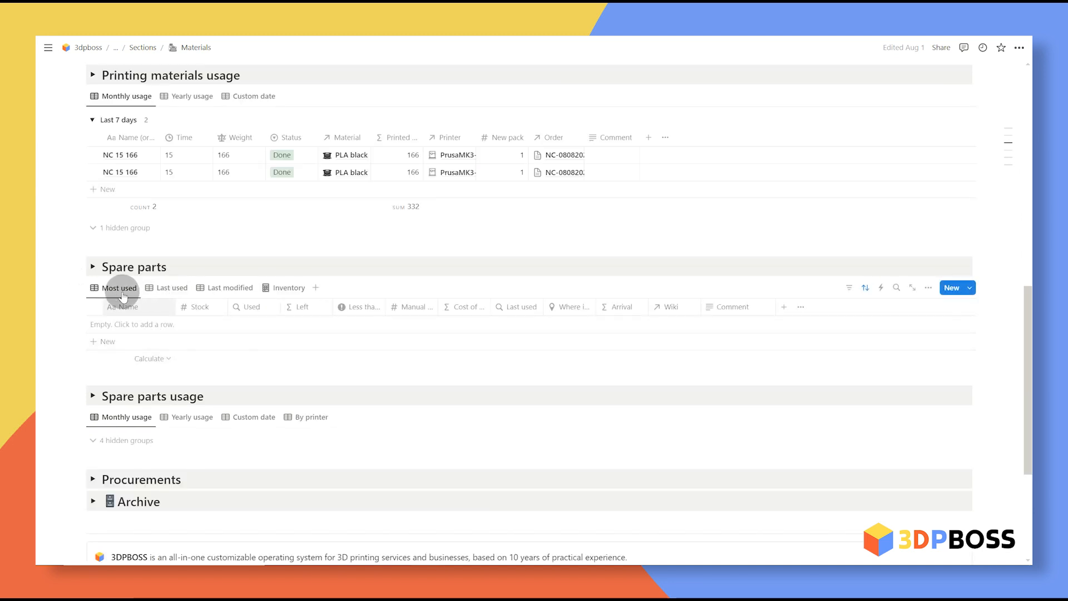
# Step: Add a Nozzle spare part with stock 2, stored at A2-1-B3
pyautogui.click(133, 341)
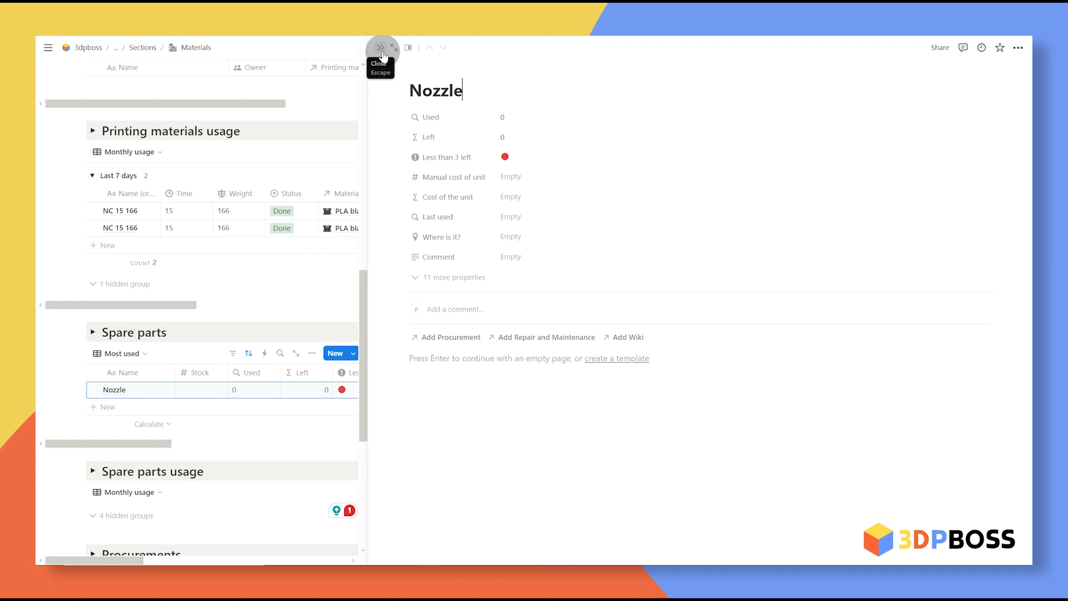
pyautogui.click(380, 48)
pyautogui.click(239, 324)
pyautogui.write('2')
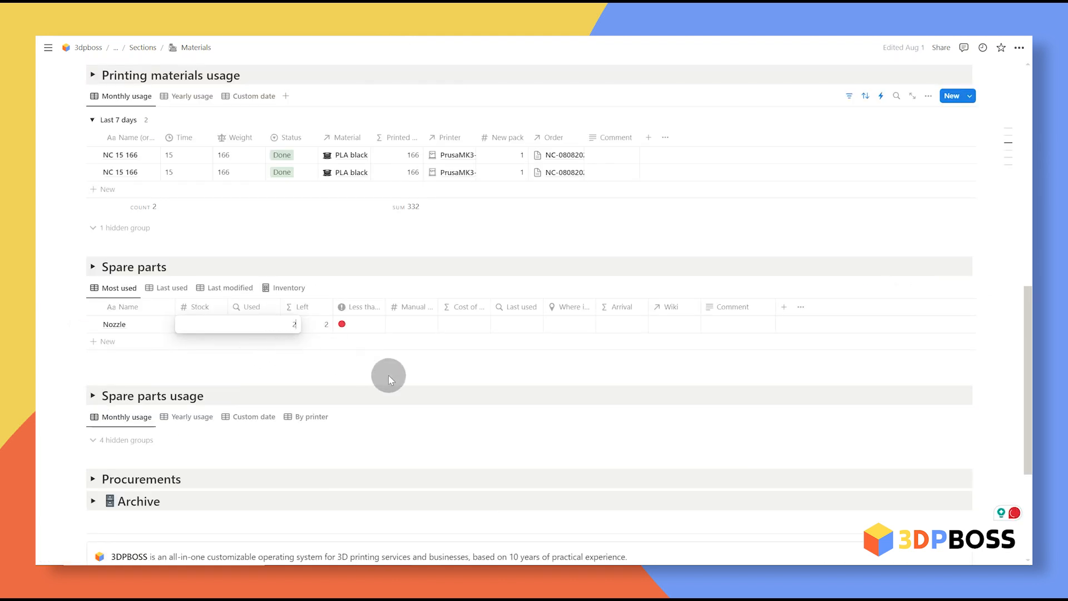
pyautogui.press('Return')
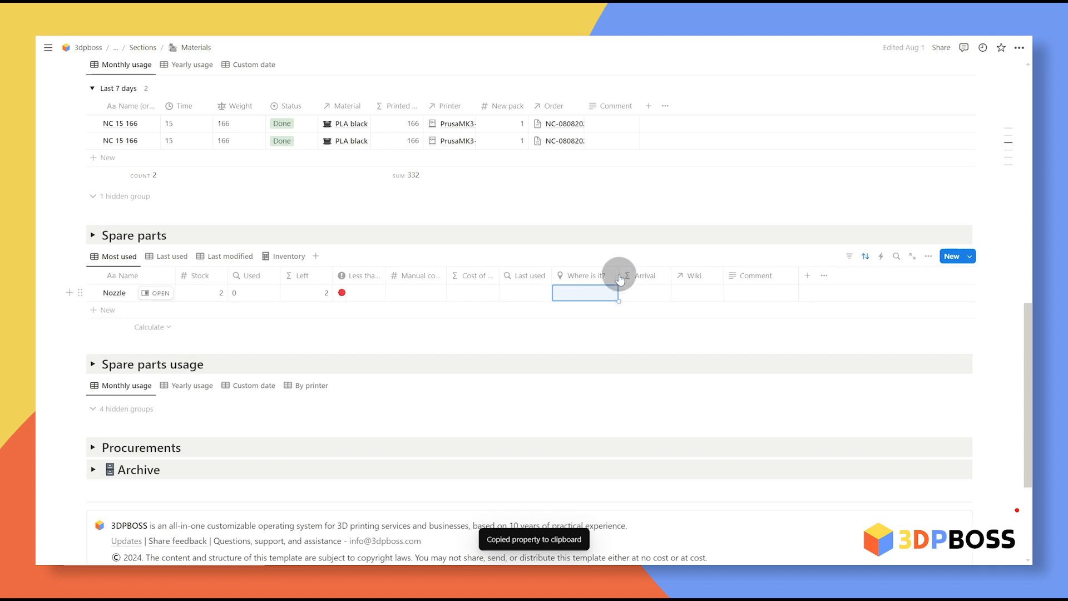
pyautogui.click(573, 293)
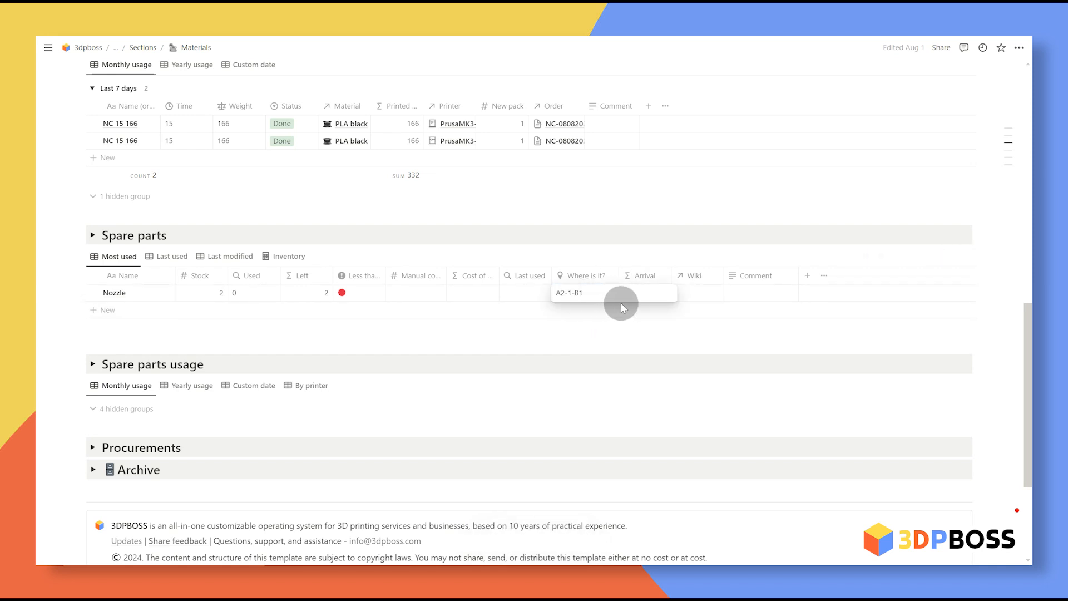
pyautogui.press('Return')
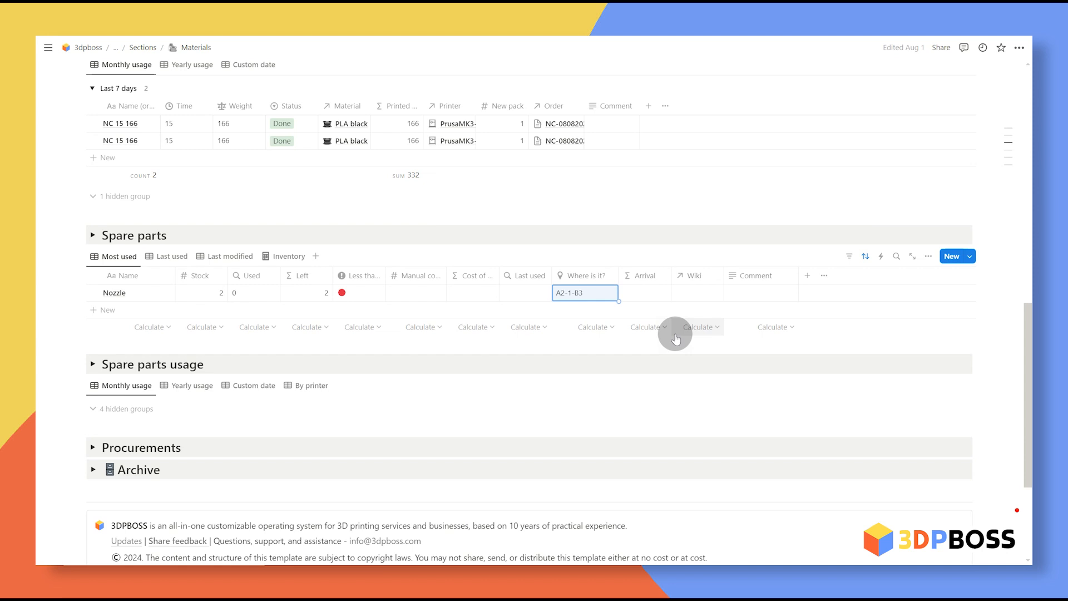
pyautogui.click(1000, 316)
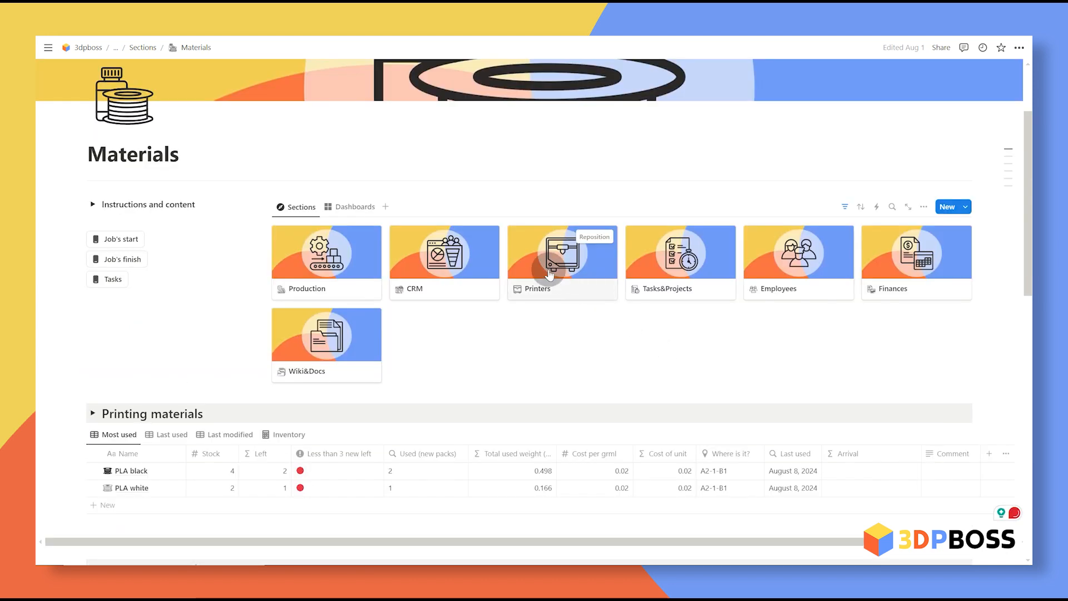
pyautogui.click(548, 270)
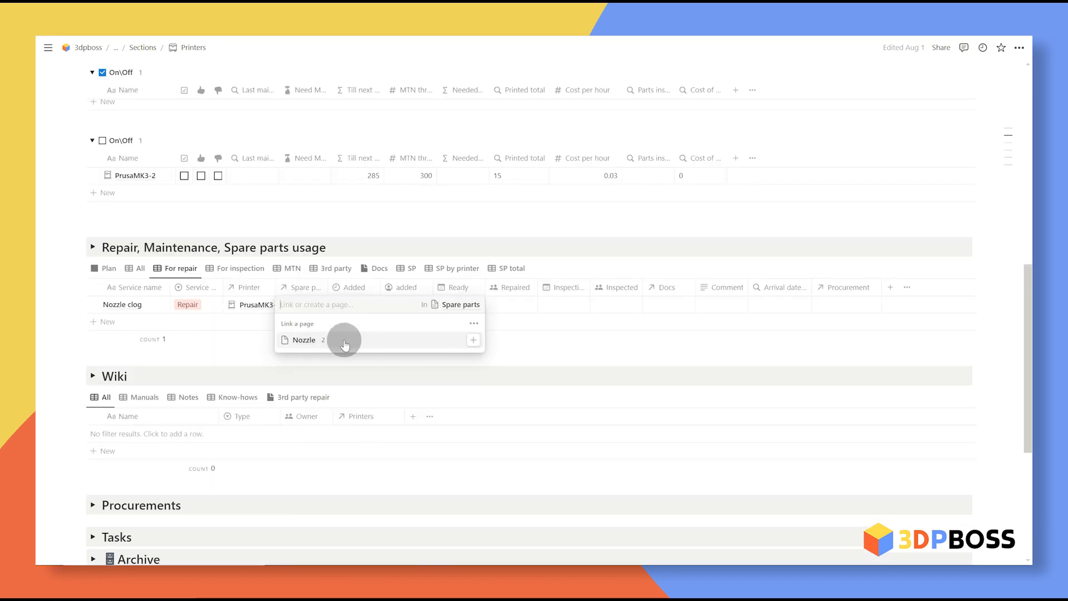
# Step: Link the Nozzle part to the clog repair, assign yourself as repairer, Ready August 19
pyautogui.click(425, 365)
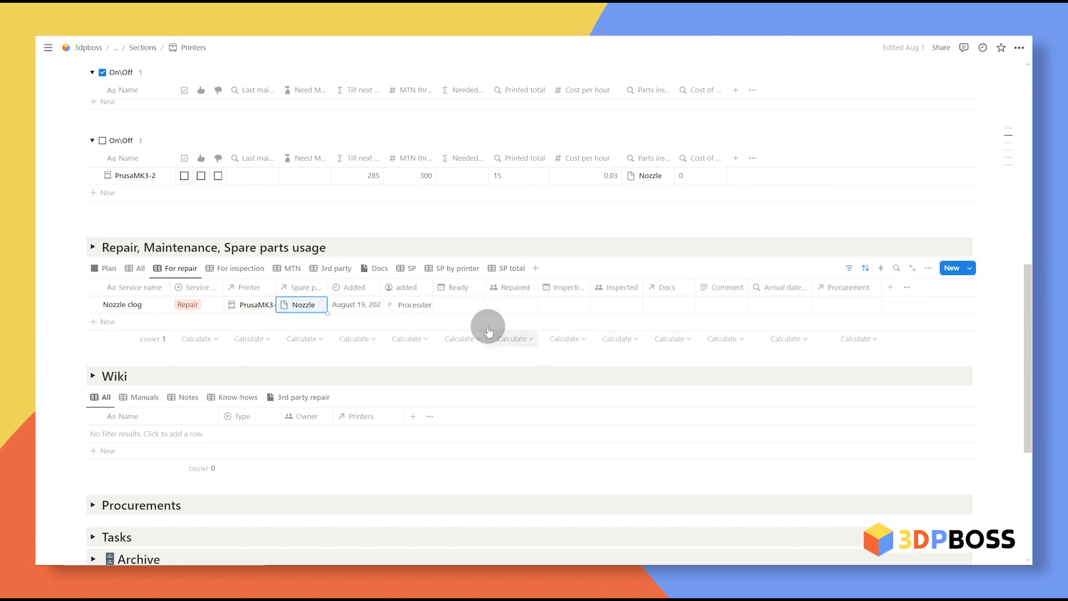
pyautogui.click(513, 306)
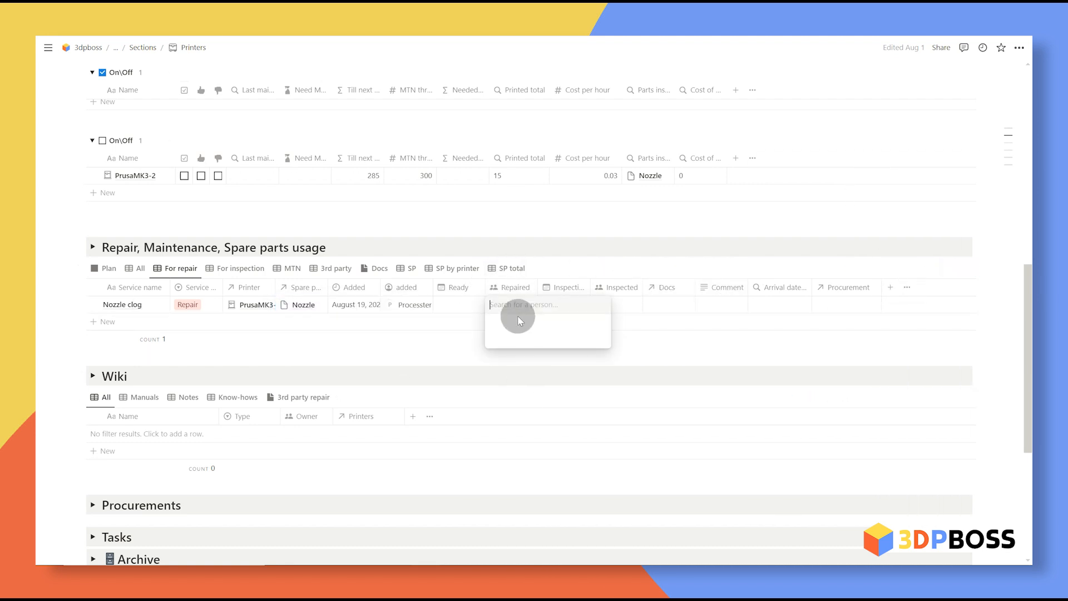
pyautogui.click(465, 307)
pyautogui.click(466, 307)
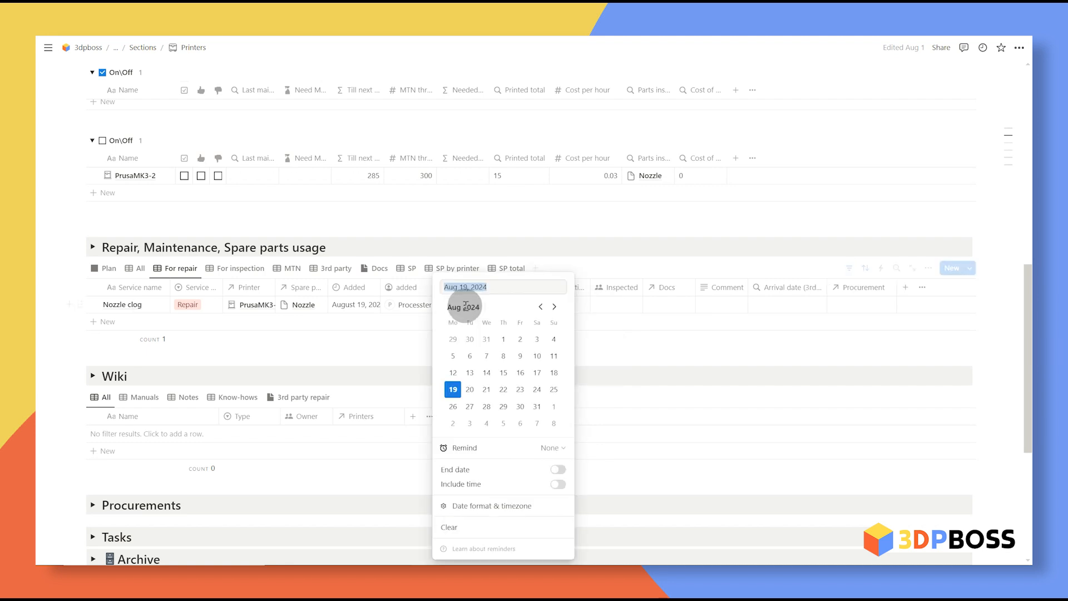
pyautogui.click(563, 333)
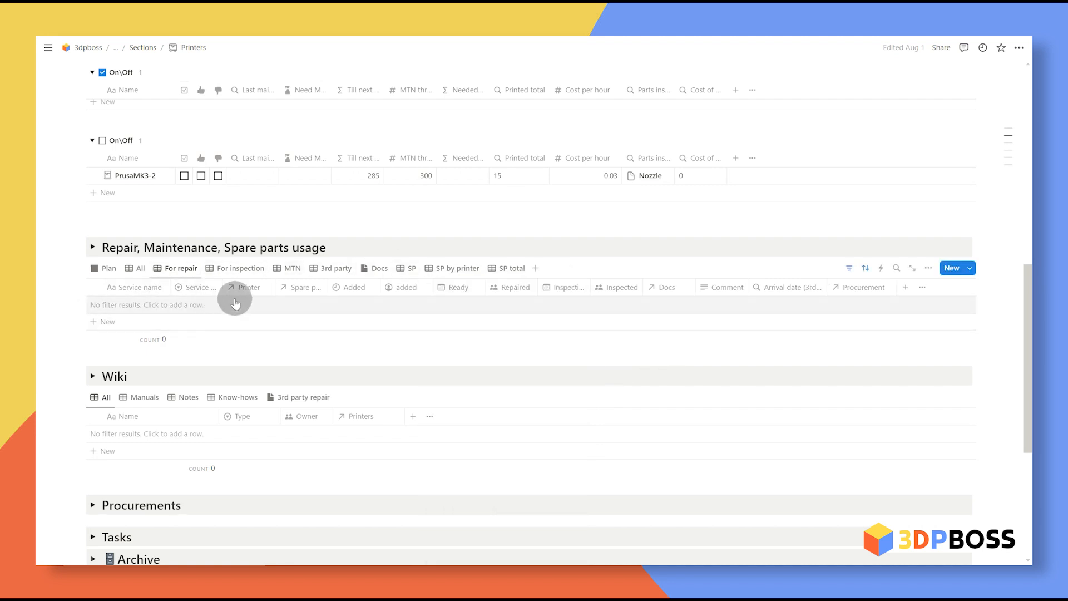
# Step: In For inspection, mark yourself as inspector with inspection date August 20
pyautogui.click(234, 268)
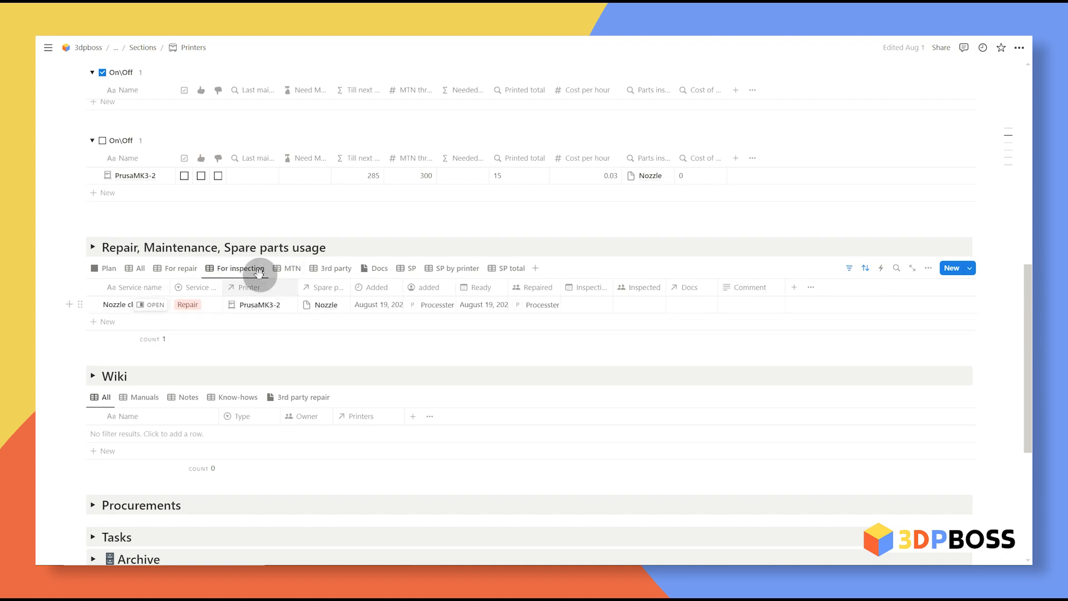
pyautogui.click(637, 304)
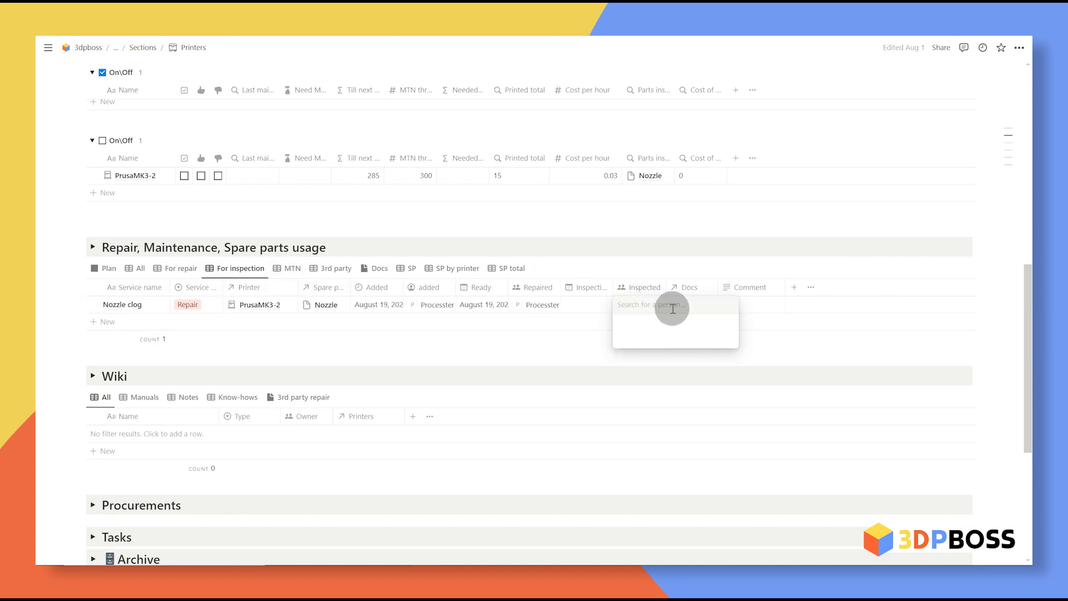
pyautogui.click(597, 307)
pyautogui.click(590, 305)
pyautogui.click(598, 390)
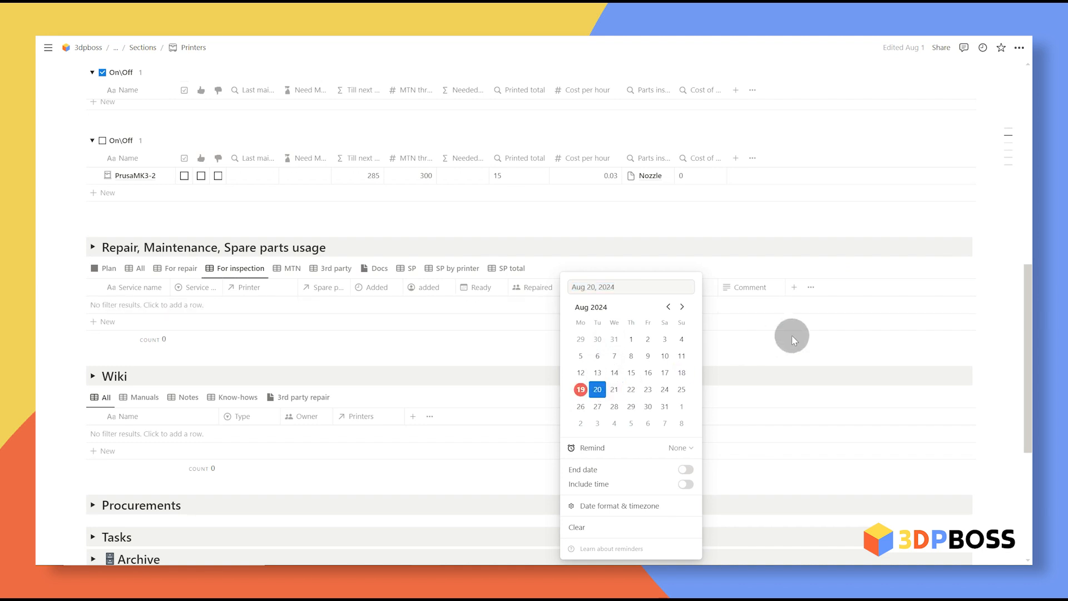
pyautogui.click(795, 334)
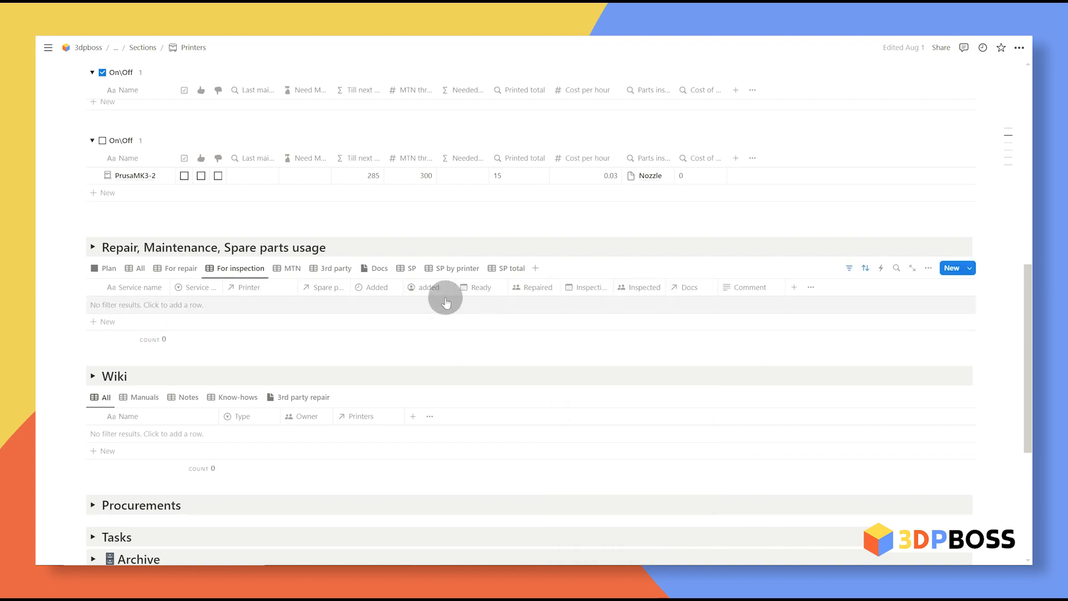
# Step: Switch PrusaMK3-2 back on and widen the Parts installed column
pyautogui.scroll(-4, 358, 310)
pyautogui.click(93, 341)
pyautogui.scroll(-1, 501, 406)
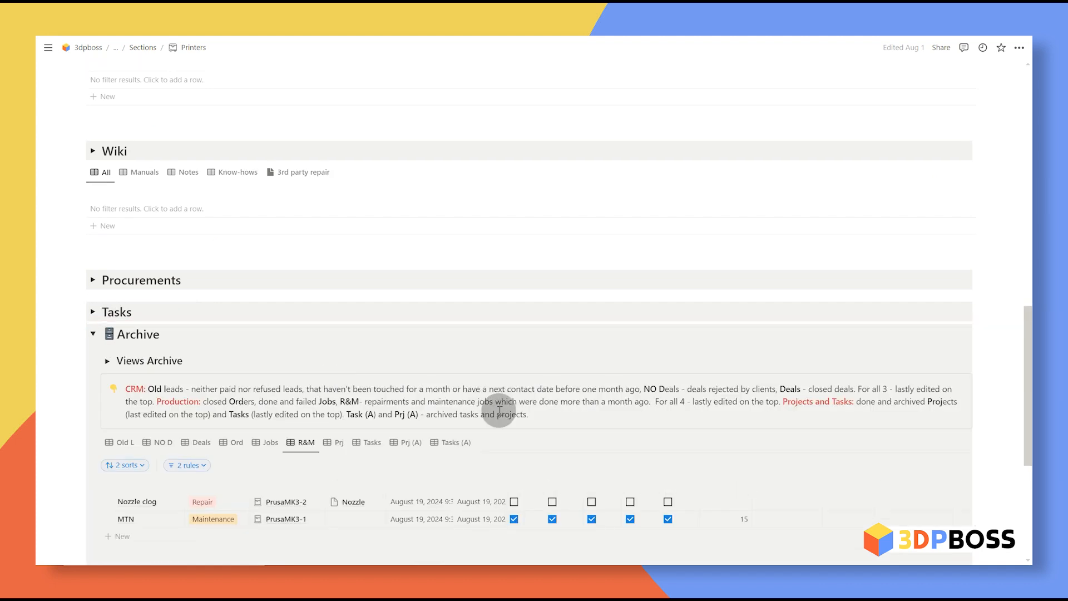
pyautogui.scroll(6, 332, 450)
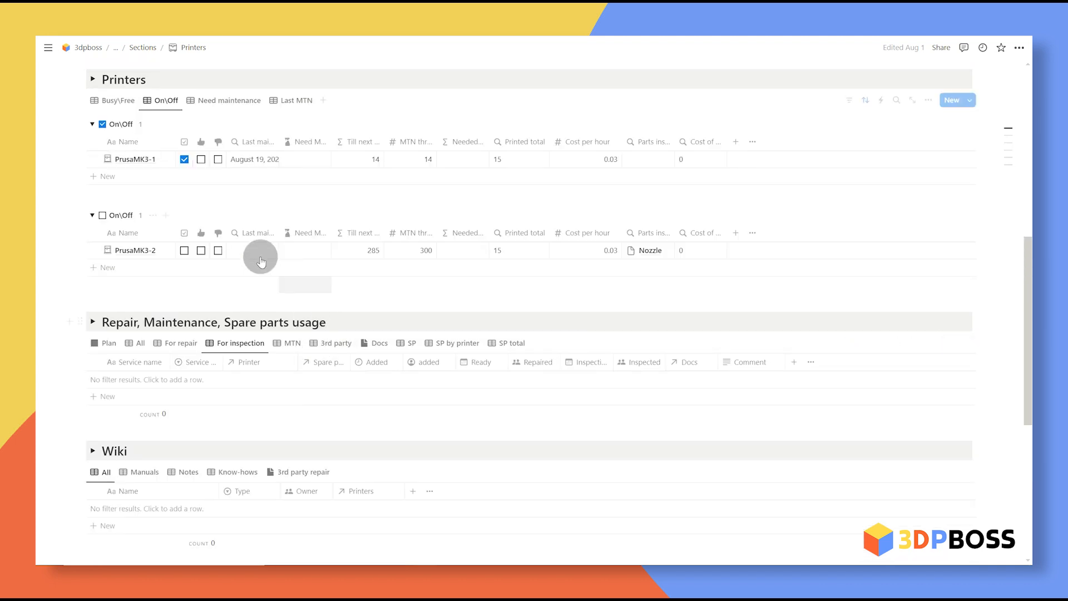
pyautogui.click(184, 251)
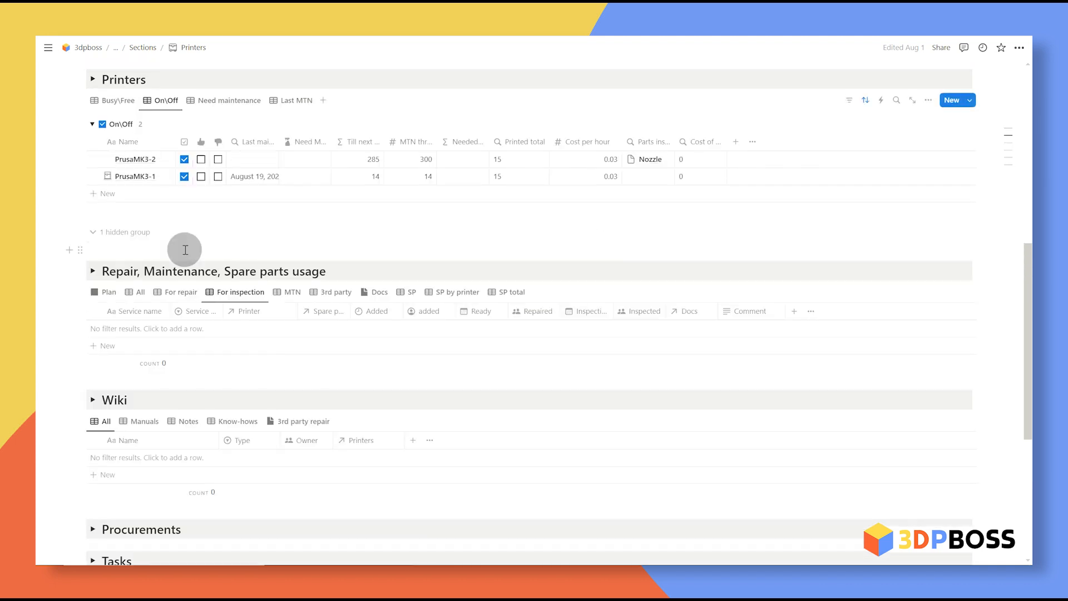
pyautogui.moveTo(675, 143); pyautogui.dragTo(697, 143)
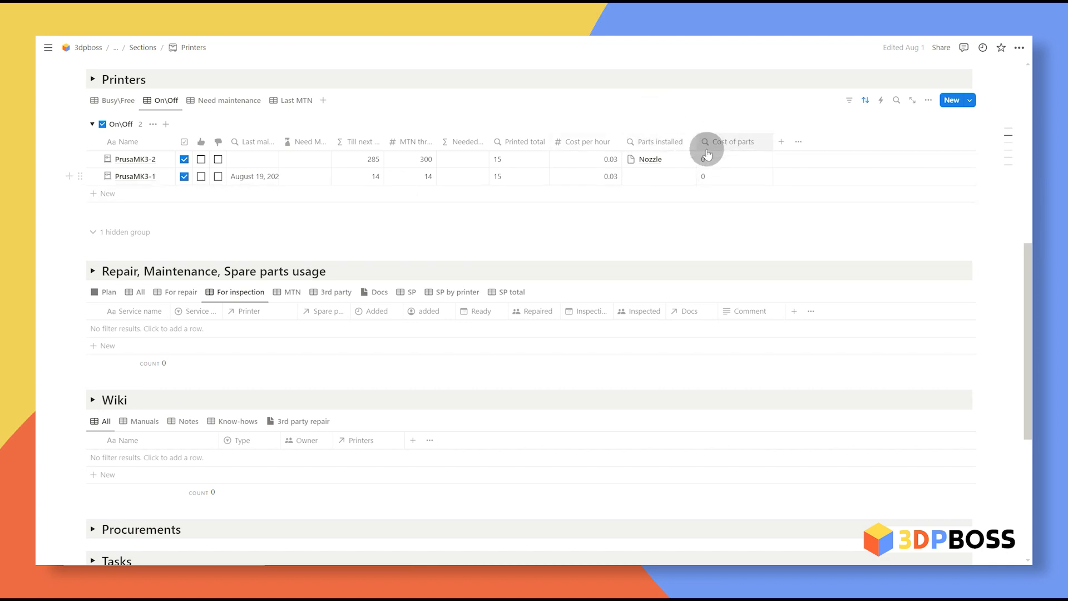
pyautogui.scroll(5, 714, 223)
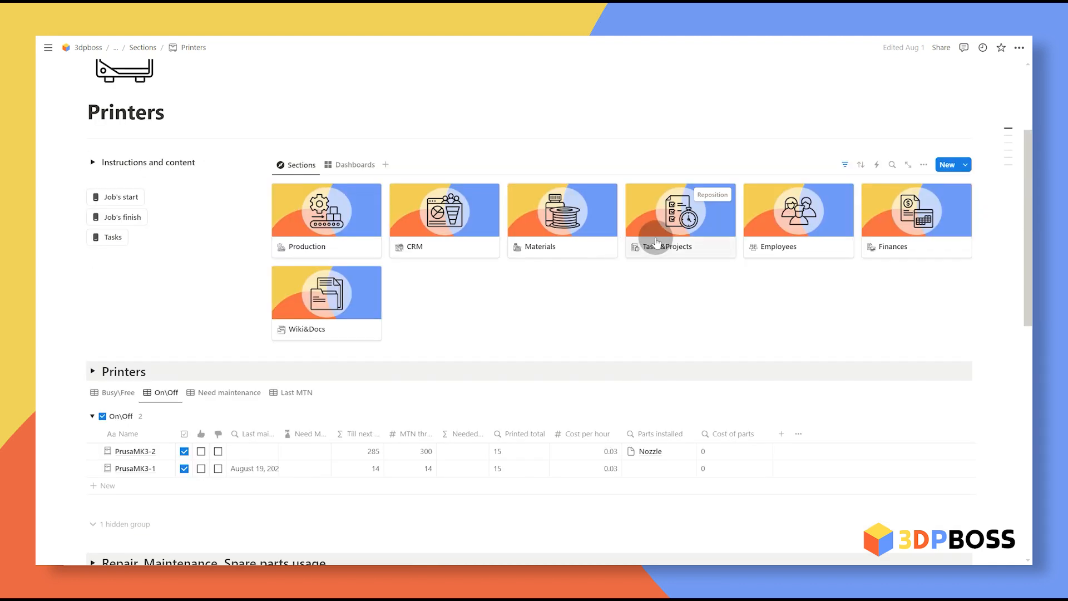
# Step: Open the Materials page to check the Nozzle spare part's usage
pyautogui.click(579, 234)
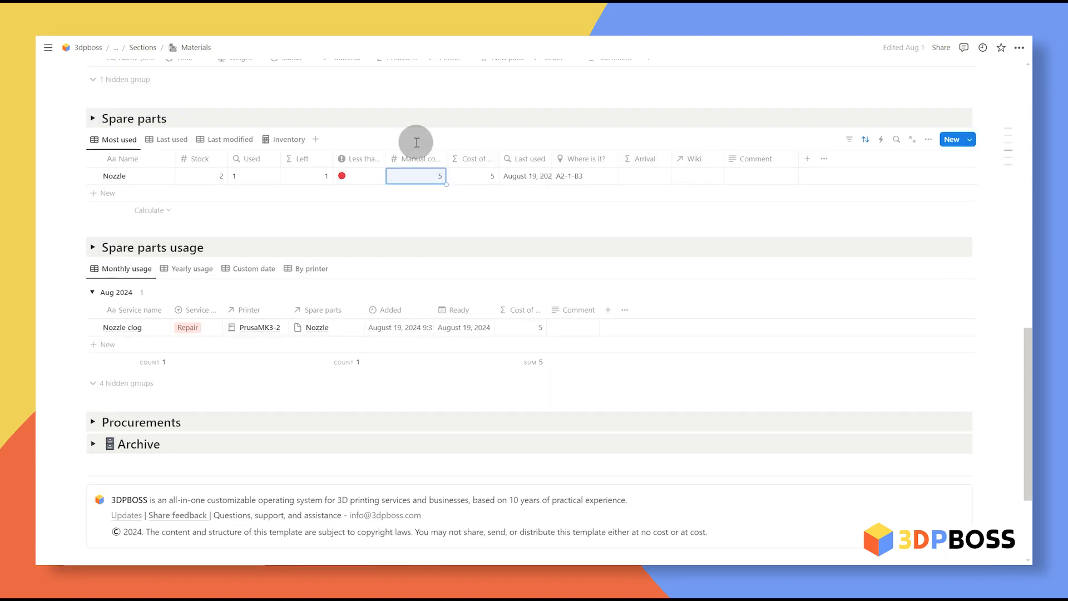
pyautogui.scroll(8, 506, 210)
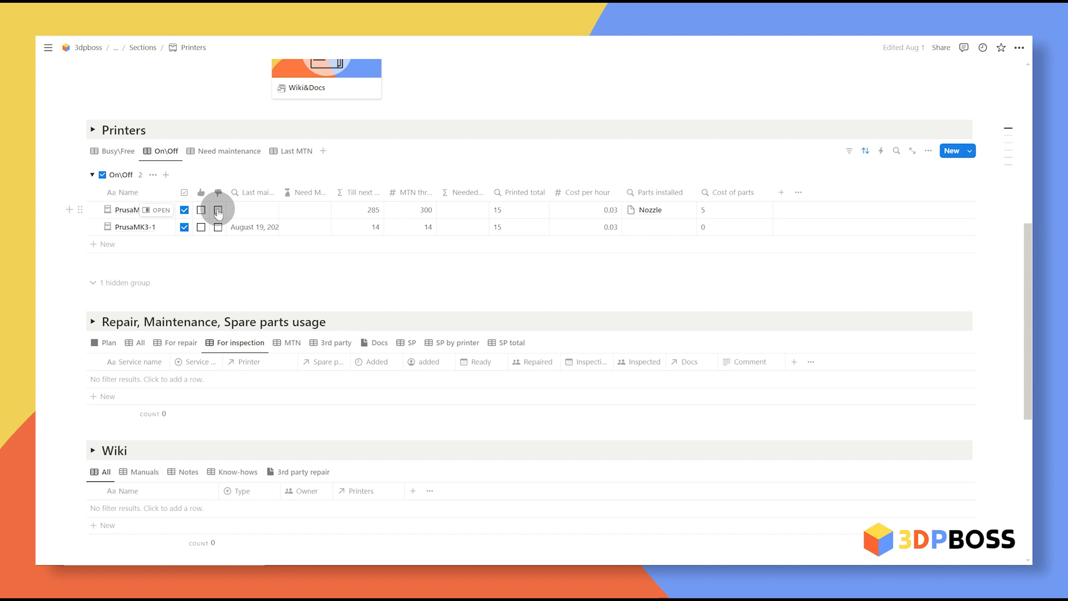
# Step: From PrusaMK3-2's page, add a Wiki entry named 'Name' of type Manual
pyautogui.click(157, 210)
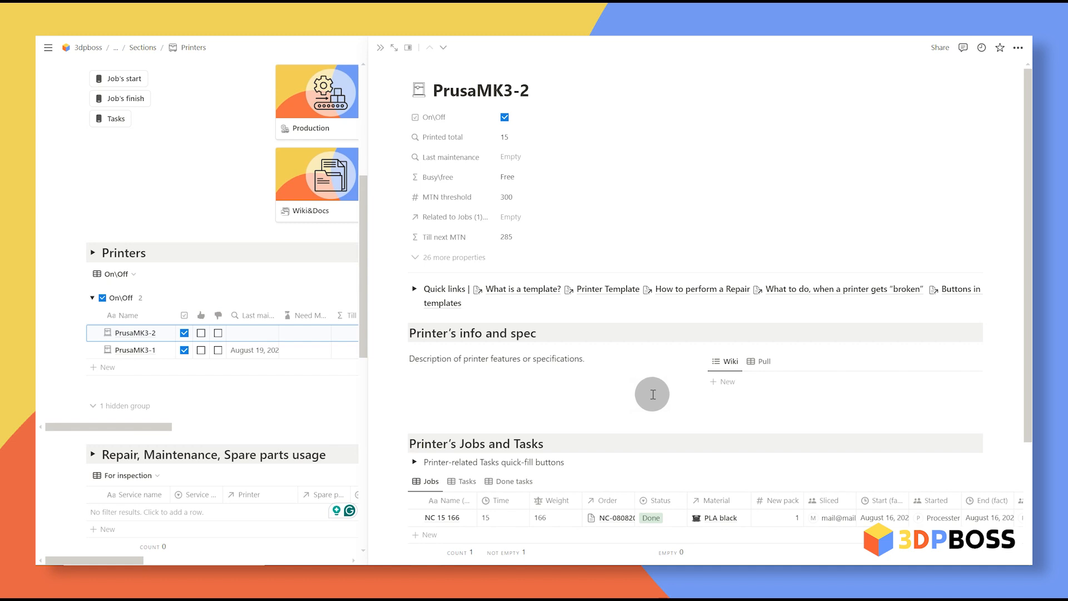
pyautogui.scroll(-1, 650, 394)
pyautogui.click(747, 330)
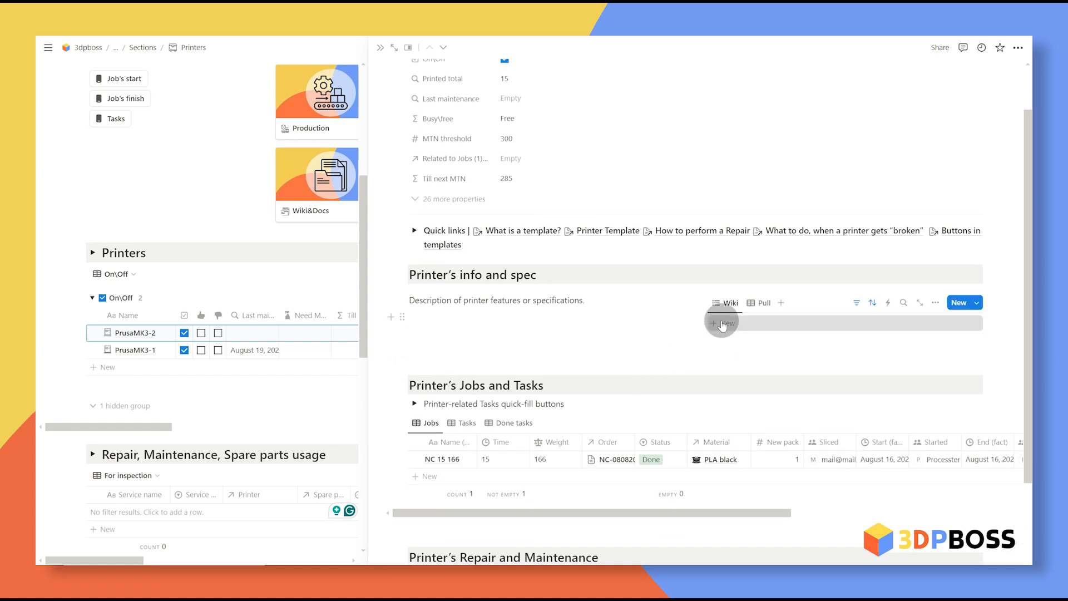
pyautogui.write('Name')
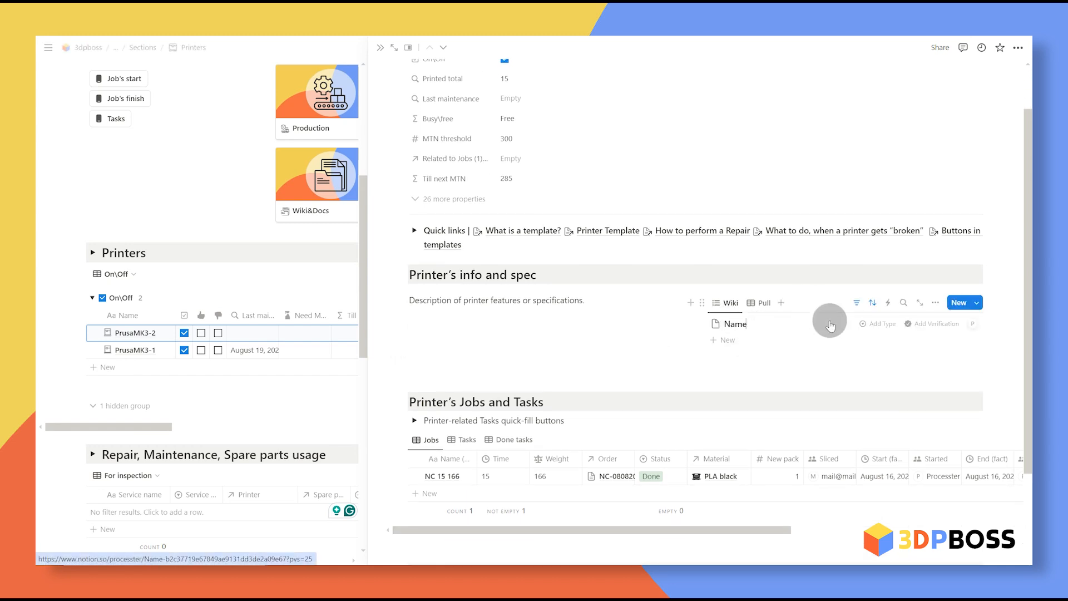
pyautogui.click(879, 323)
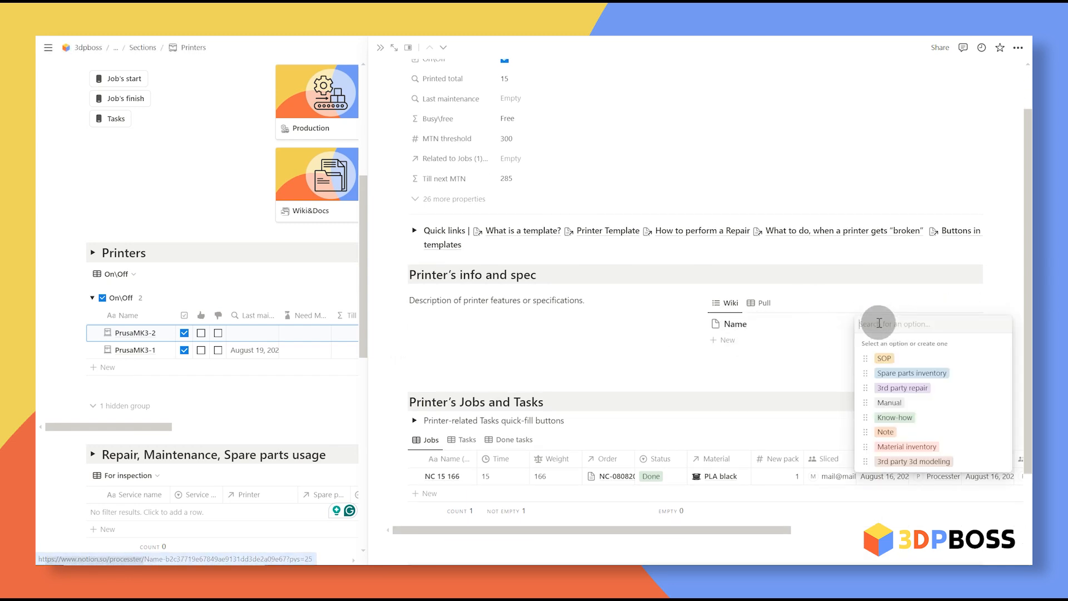
pyautogui.click(944, 408)
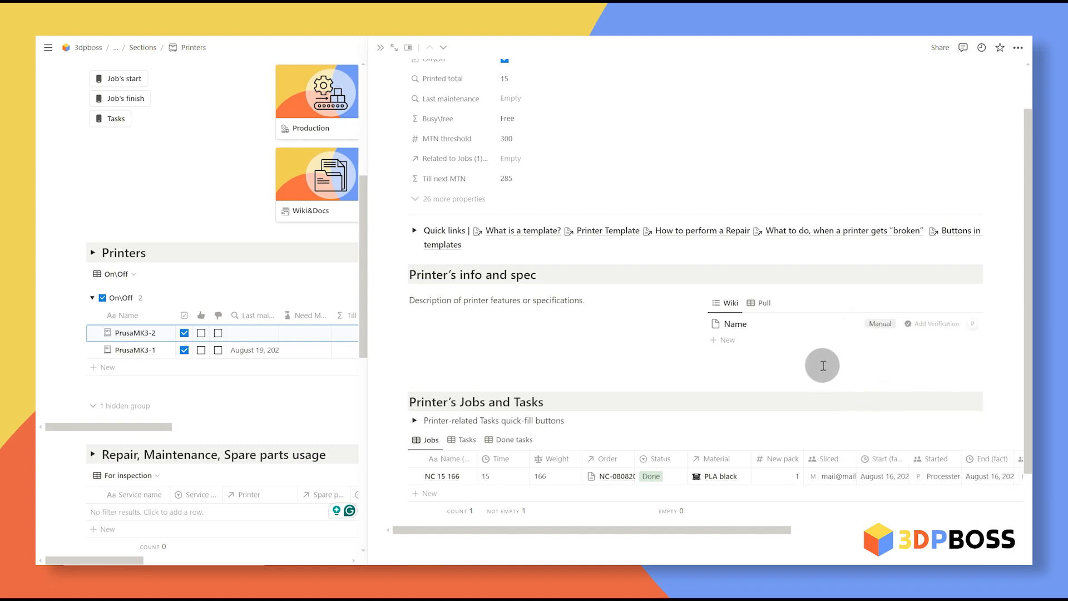
pyautogui.click(380, 48)
# Step: Filter the Wiki to Manuals and link that manual to PrusaMK3-1 as well
pyautogui.scroll(-3, 275, 339)
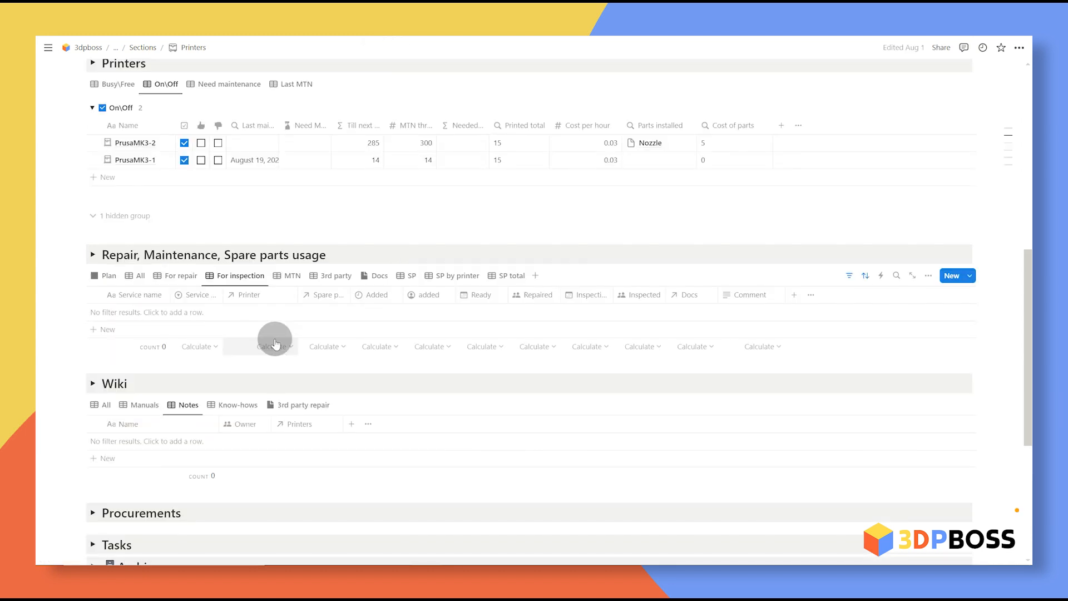
pyautogui.click(145, 405)
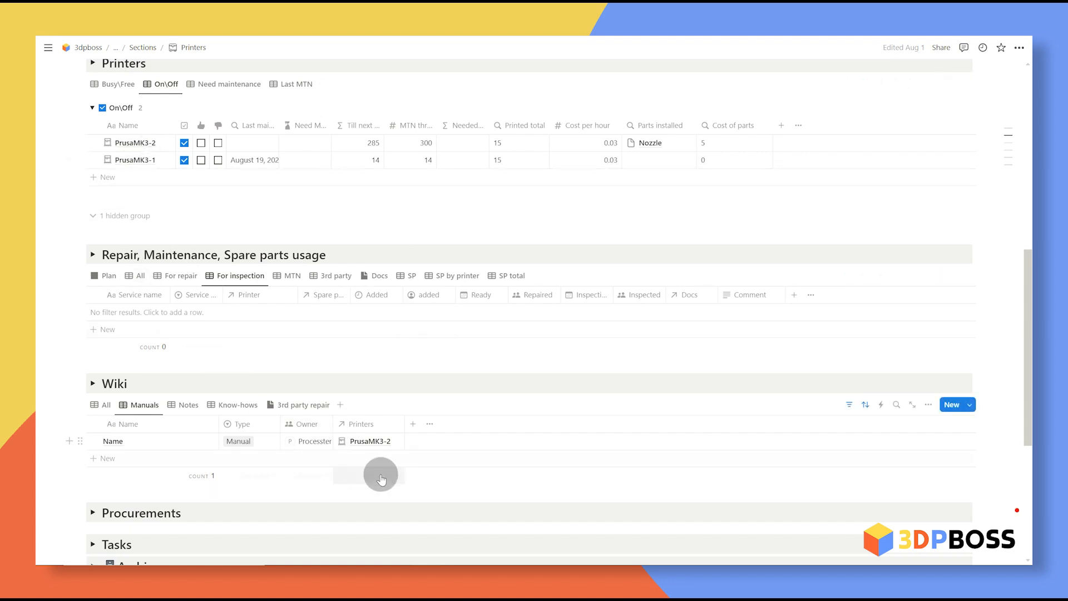
pyautogui.click(369, 445)
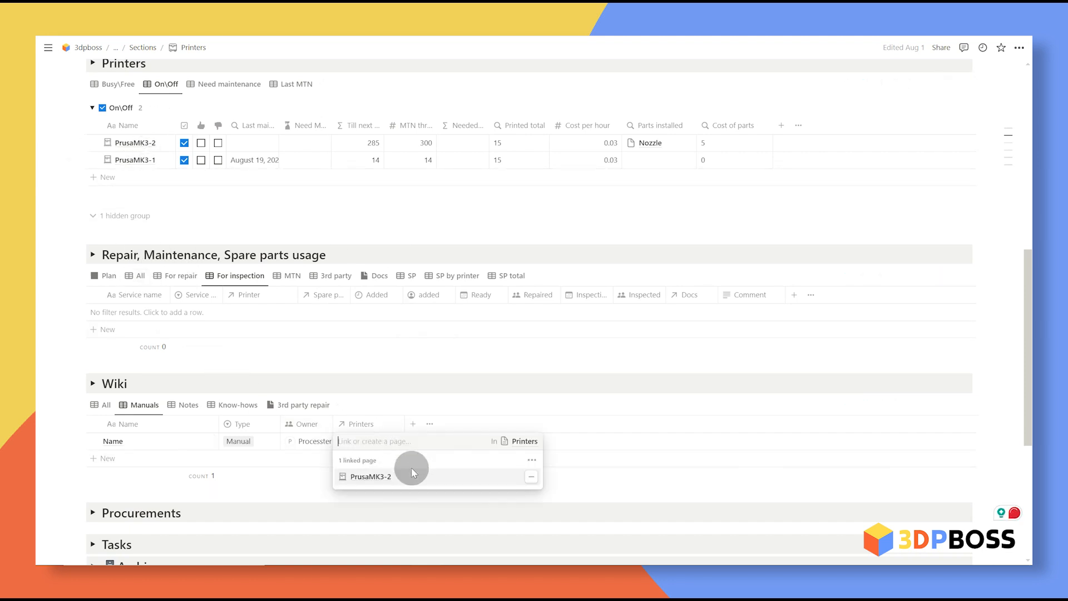
pyautogui.click(384, 507)
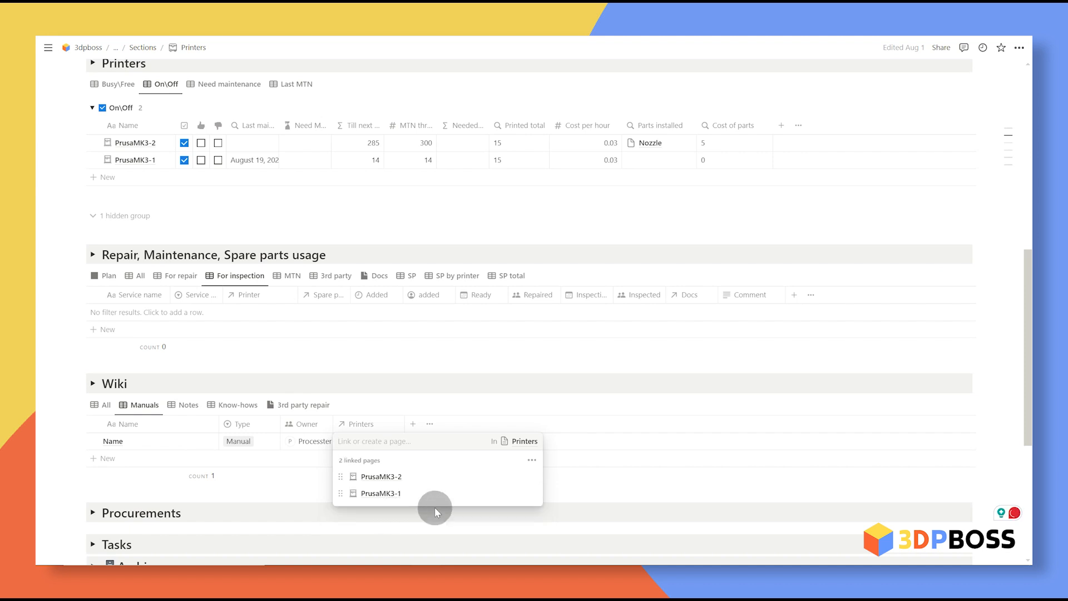
pyautogui.click(621, 457)
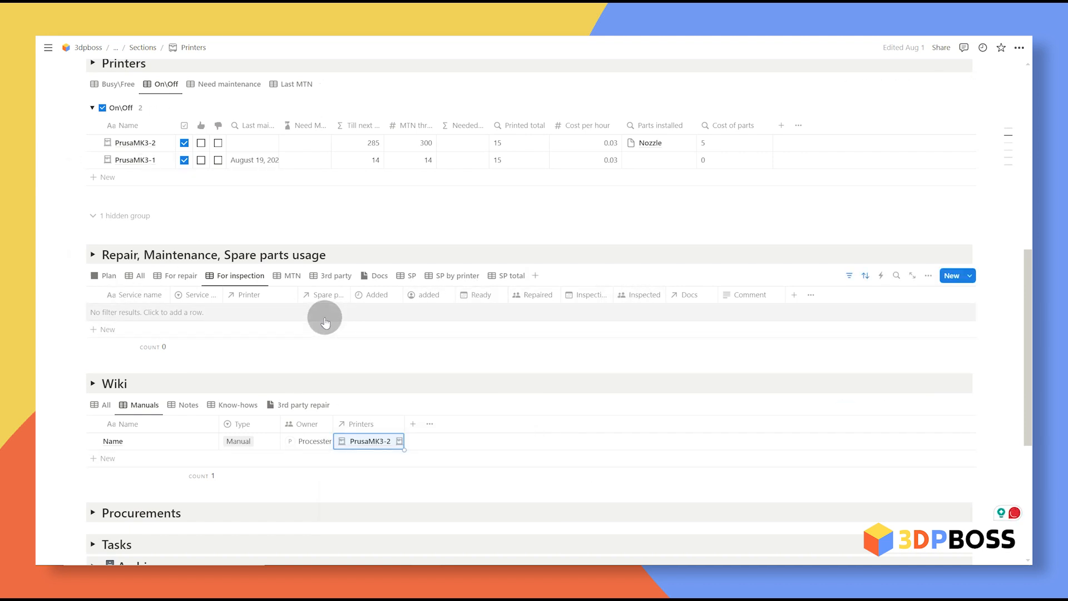
# Step: Create an 'MTN manual' Wiki page linked to PrusaMK3-1 and PrusaMK3-2
pyautogui.click(132, 460)
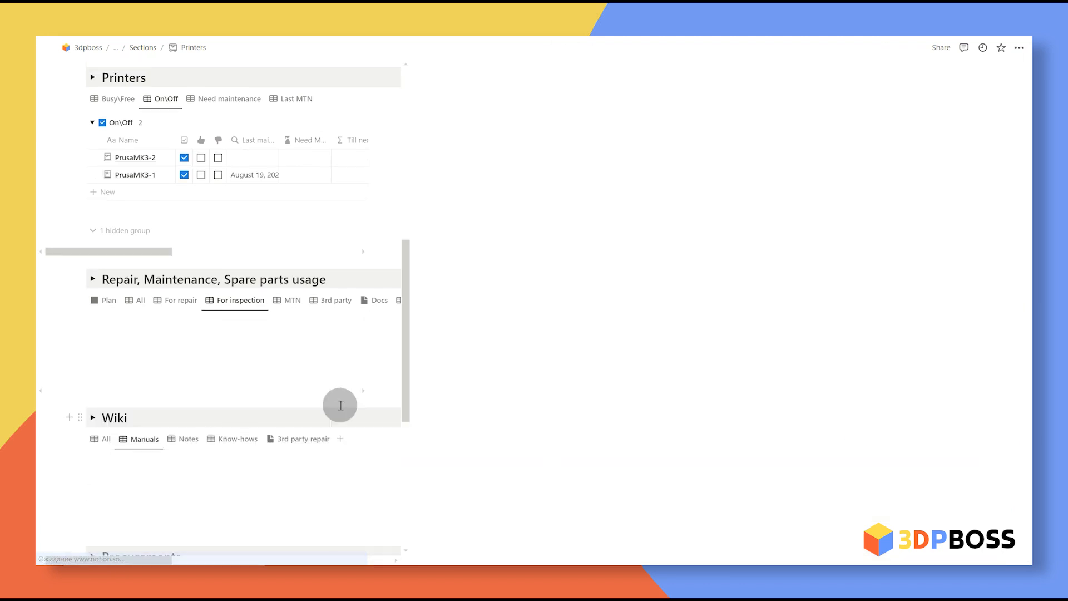
pyautogui.write('MTN manual')
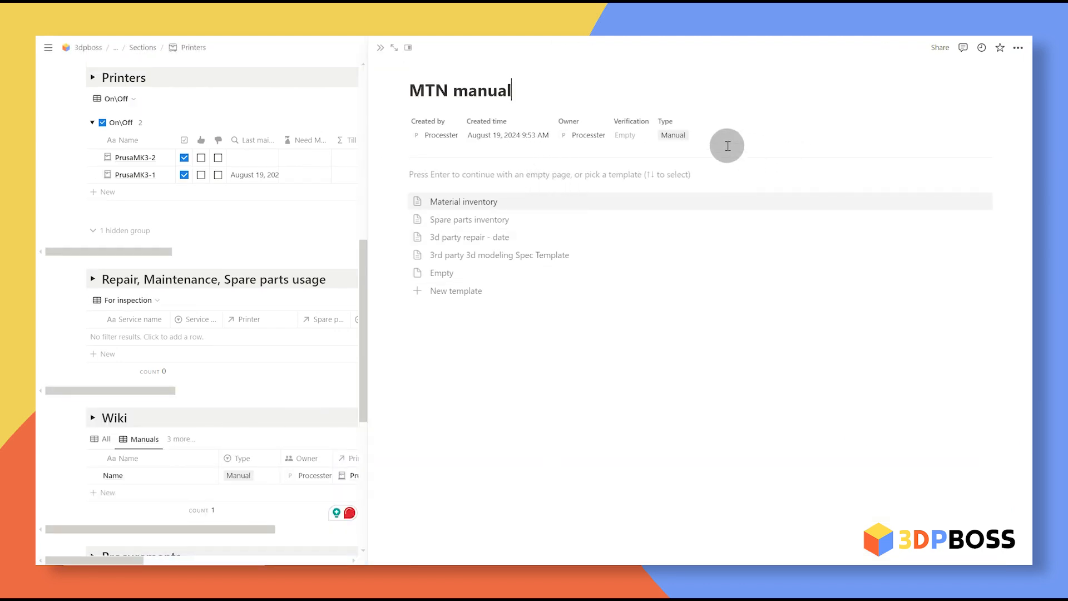
pyautogui.click(710, 127)
pyautogui.click(693, 313)
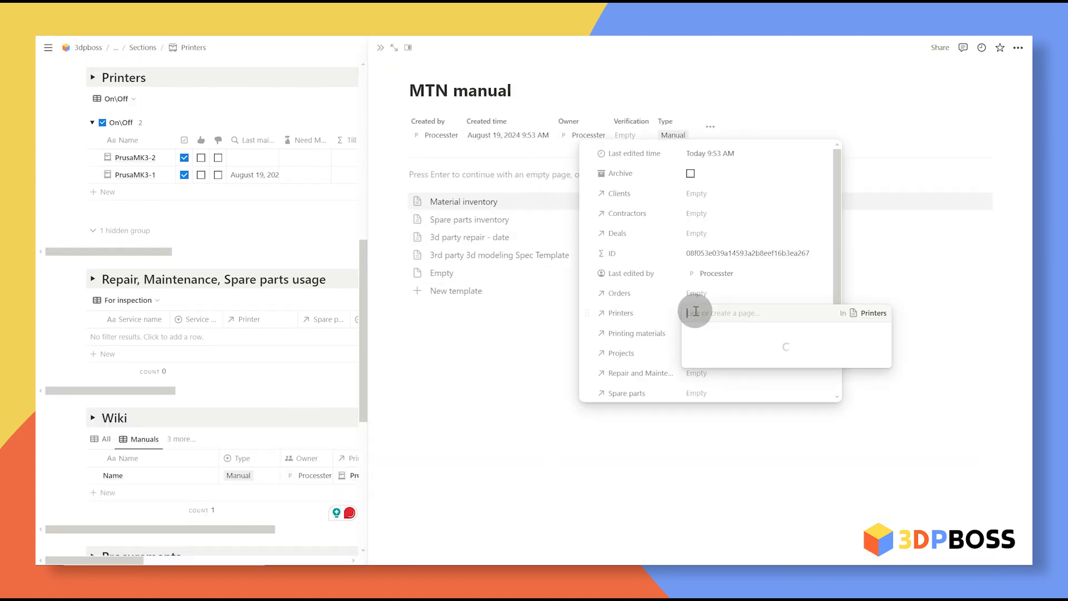
pyautogui.click(737, 359)
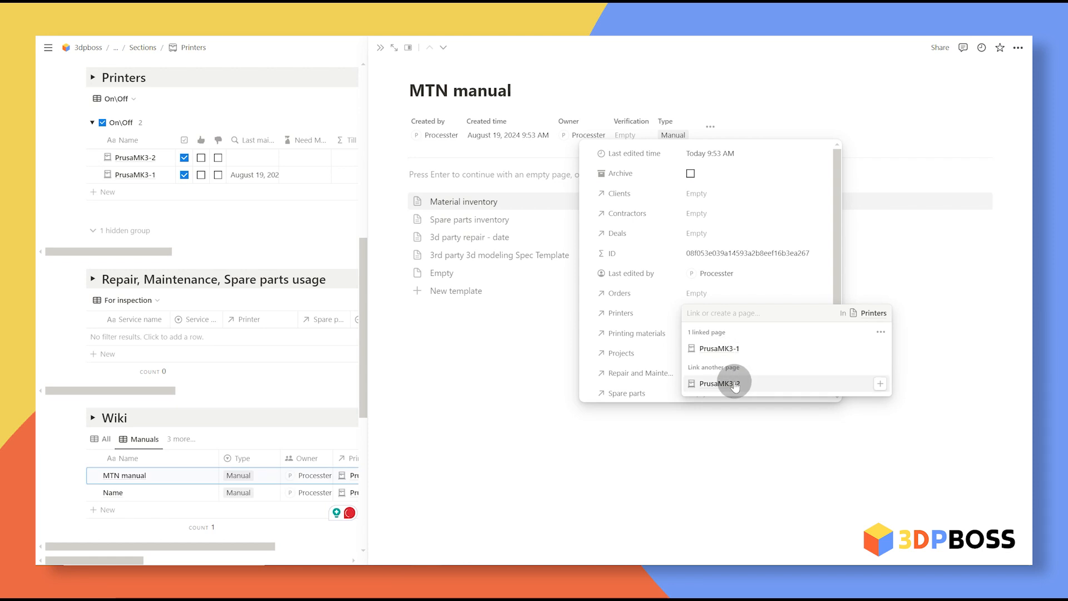
pyautogui.click(730, 382)
pyautogui.click(796, 103)
pyautogui.click(380, 47)
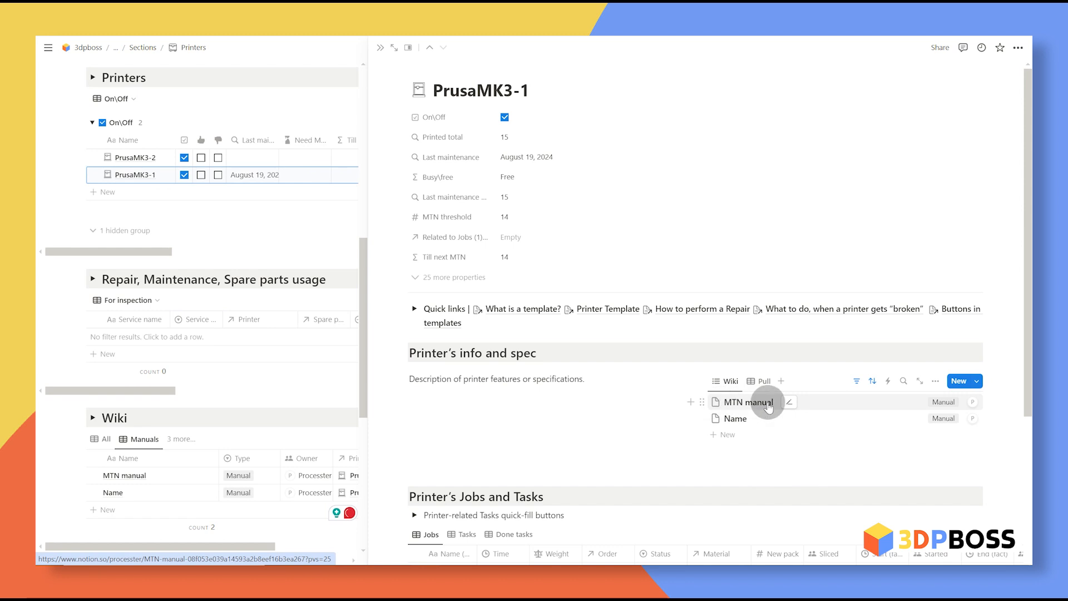
pyautogui.click(380, 47)
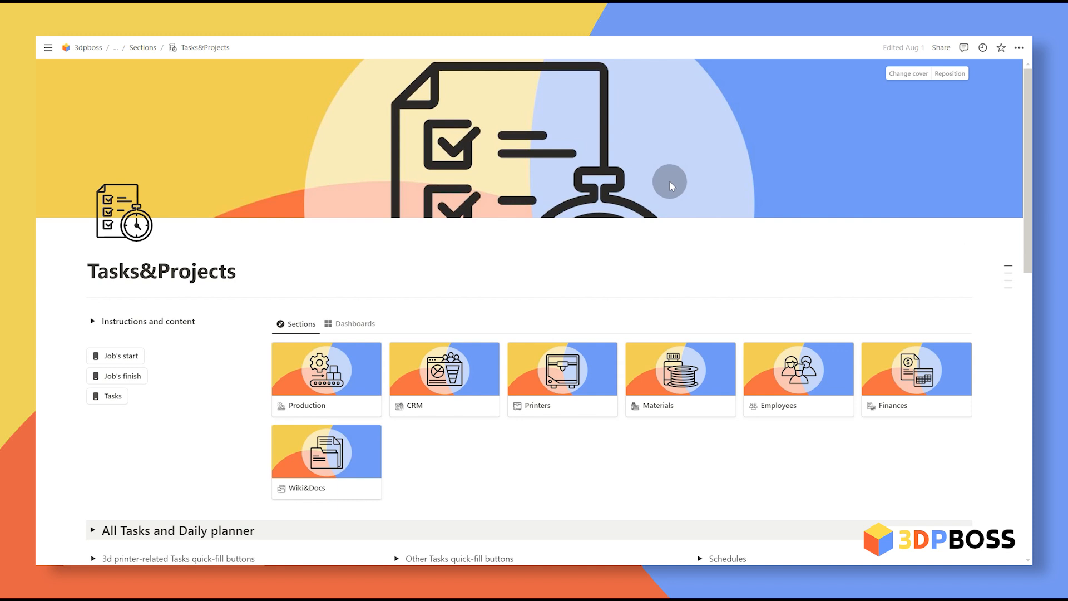
# Step: Scroll through Tasks&Projects' three tasks, then go to the Finances section page
pyautogui.scroll(-7, 670, 178)
pyautogui.scroll(-1, 645, 177)
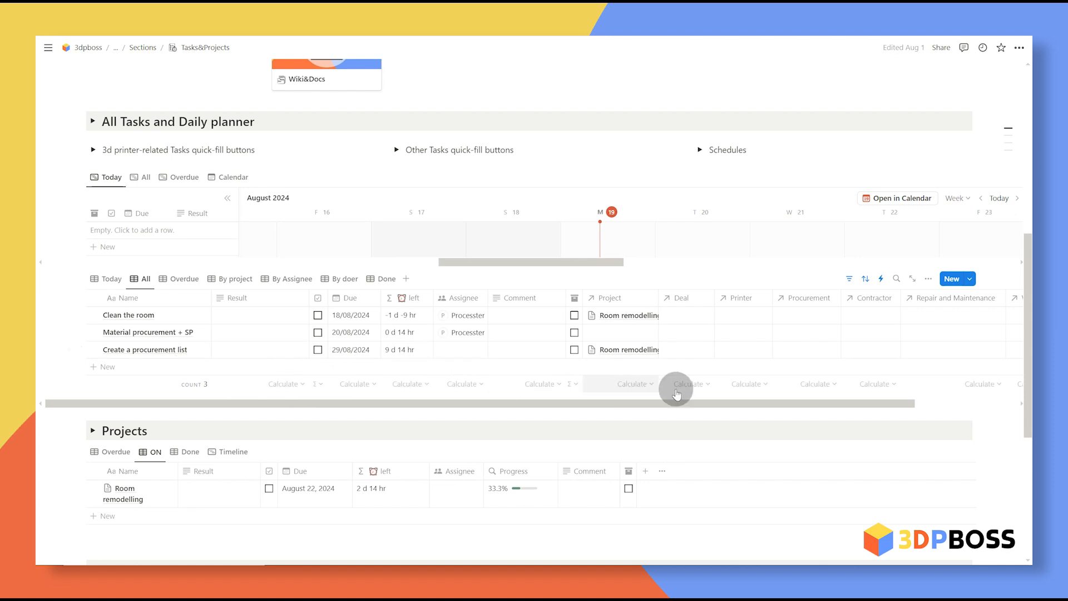
pyautogui.scroll(8, 723, 384)
pyautogui.click(899, 377)
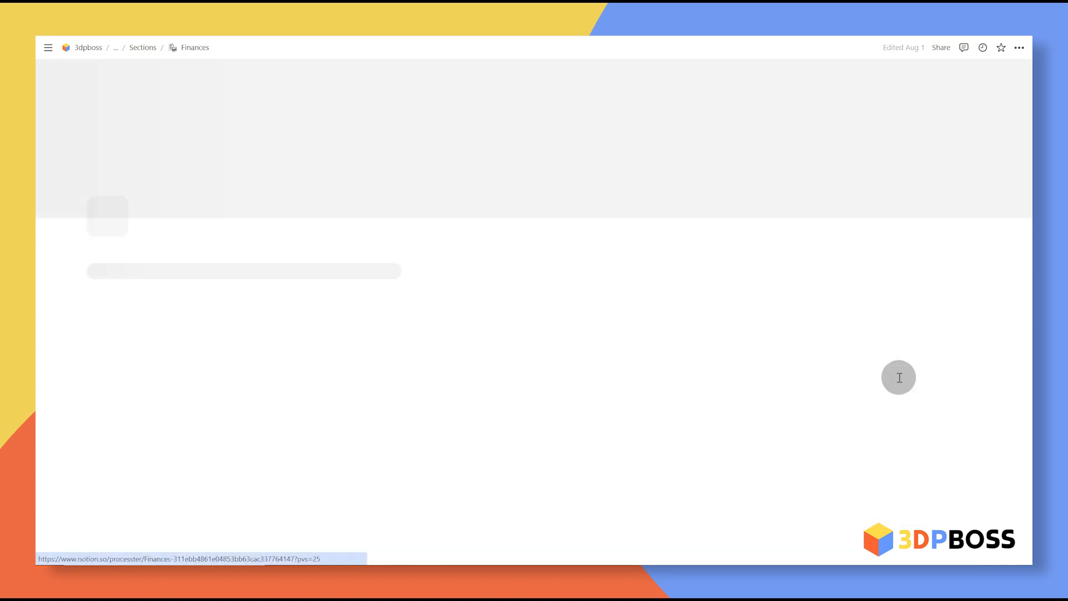
pyautogui.scroll(-5, 643, 273)
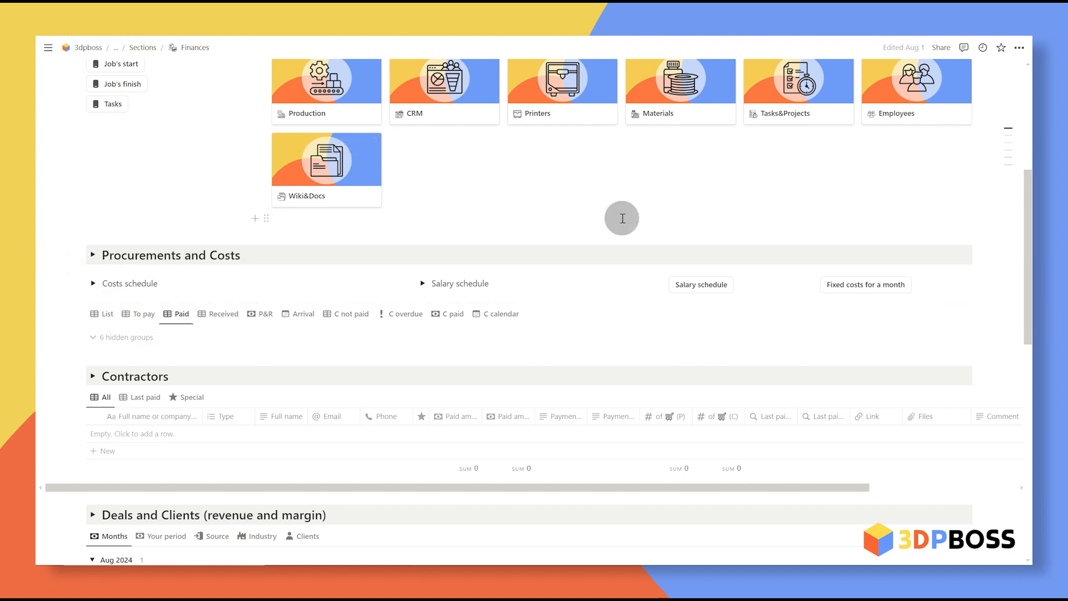
pyautogui.scroll(-2, 287, 239)
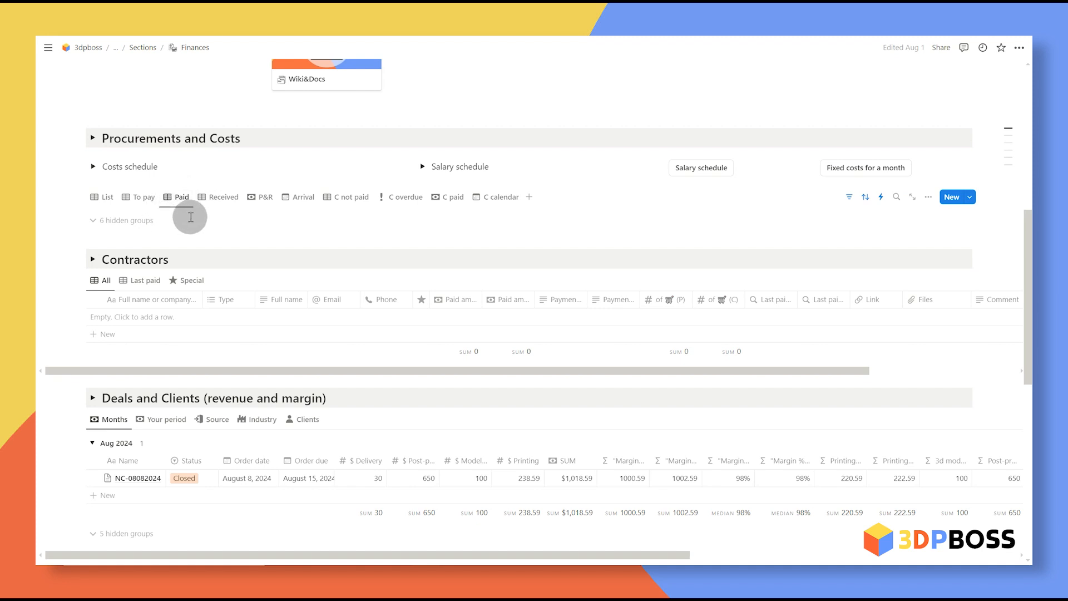
# Step: Add a new procurement row with the workspace user as initiator and type Ads
pyautogui.click(134, 225)
pyautogui.click(133, 281)
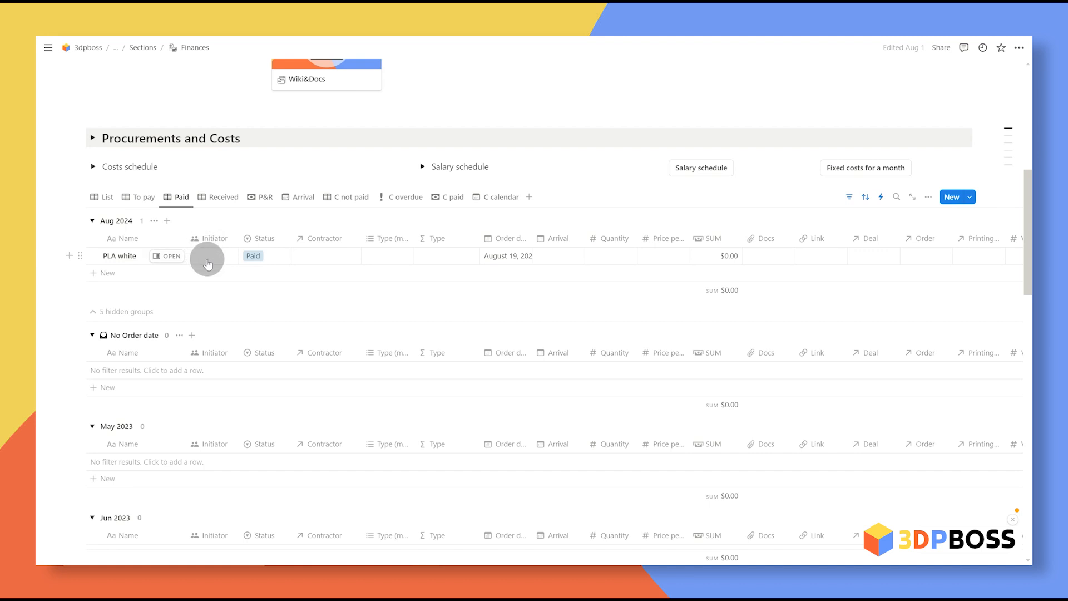
pyautogui.click(212, 259)
pyautogui.click(228, 291)
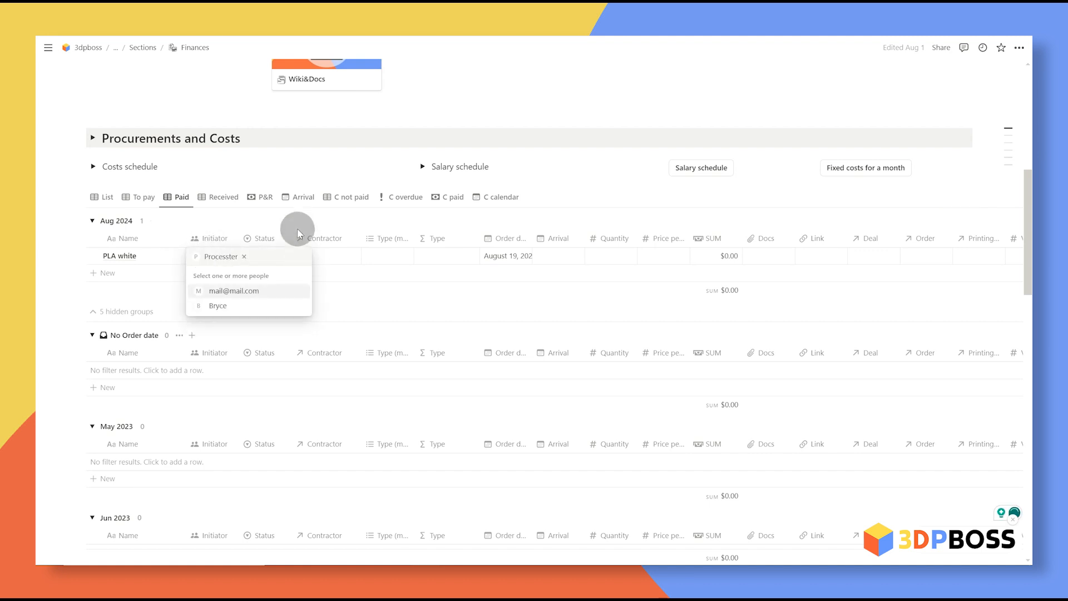
pyautogui.click(322, 221)
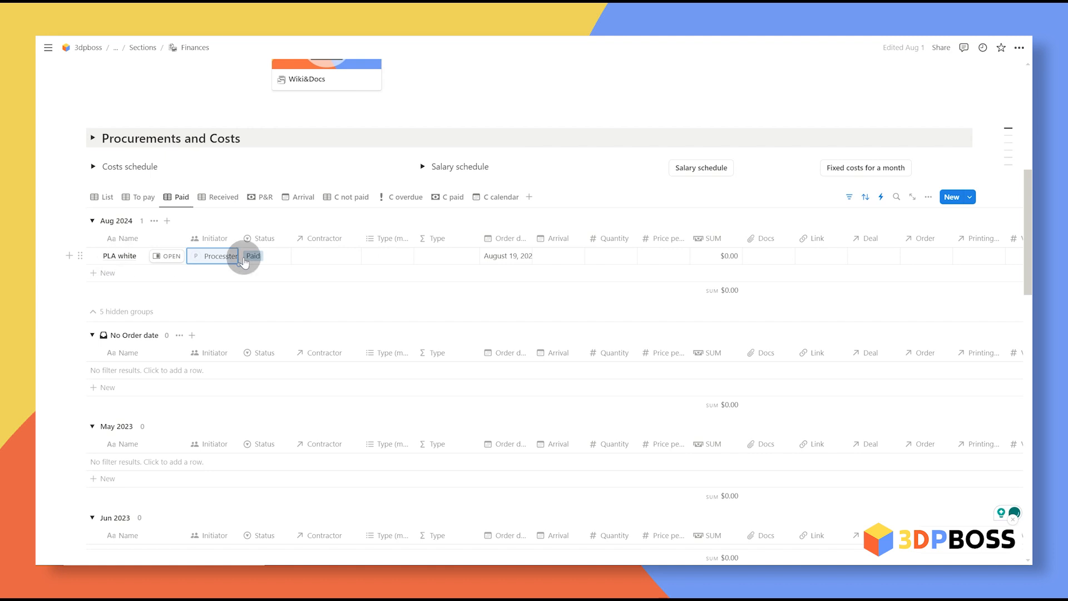
pyautogui.click(369, 256)
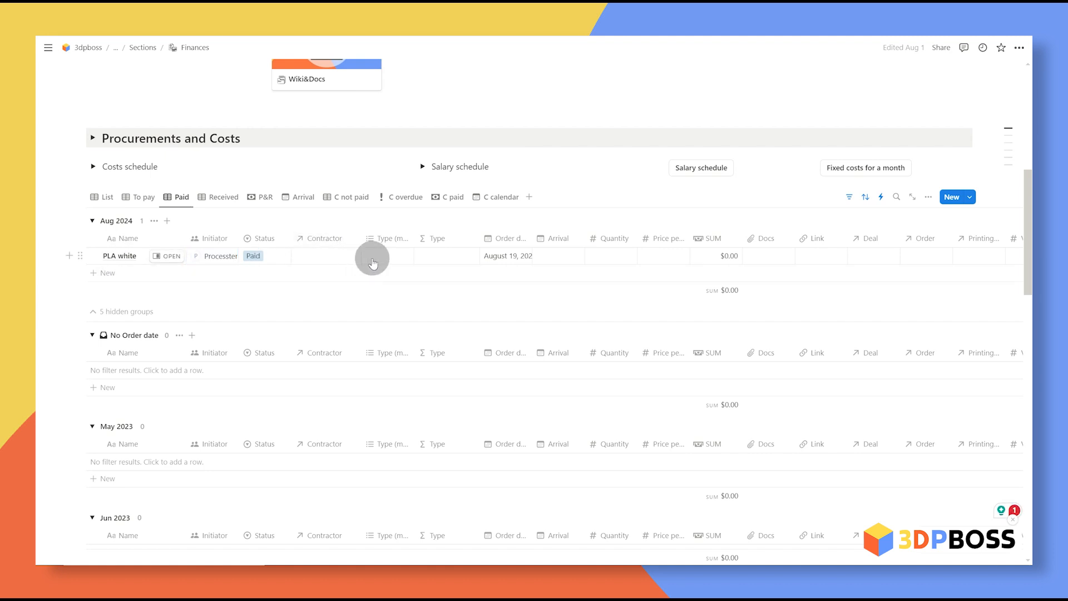
pyautogui.click(442, 508)
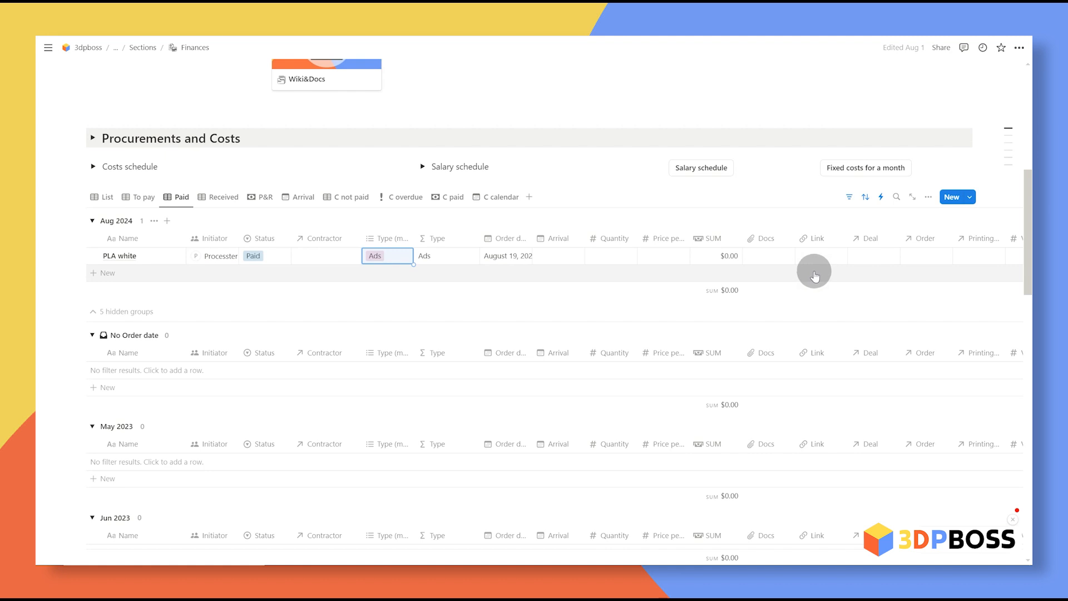
# Step: Link the purchase to PLA white with volume 750, quantity 10 and unit price 15
pyautogui.hscroll(3, 812, 275)
pyautogui.click(866, 256)
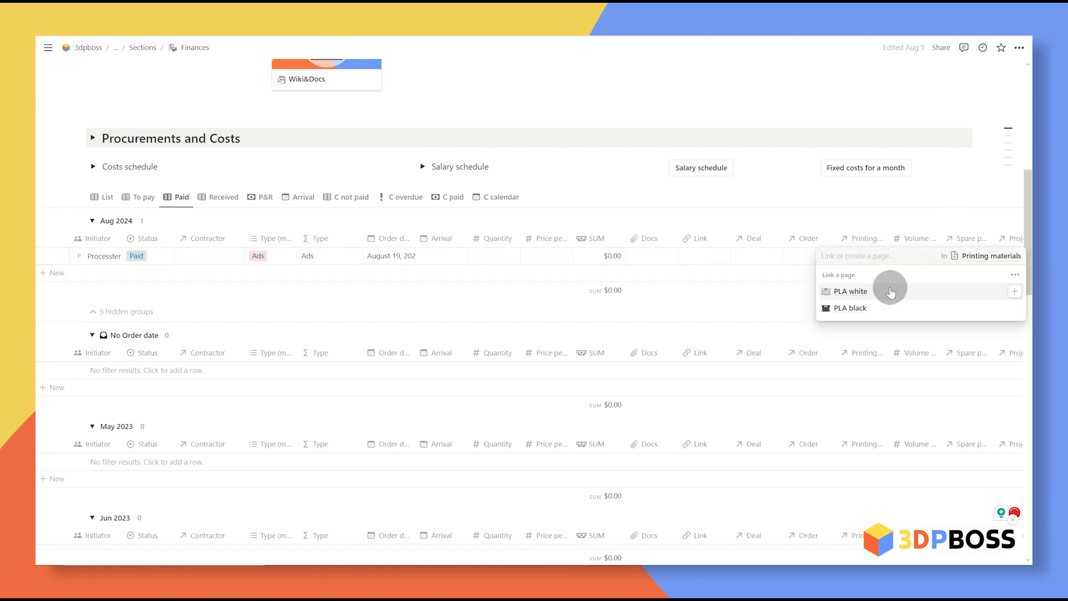
pyautogui.click(891, 292)
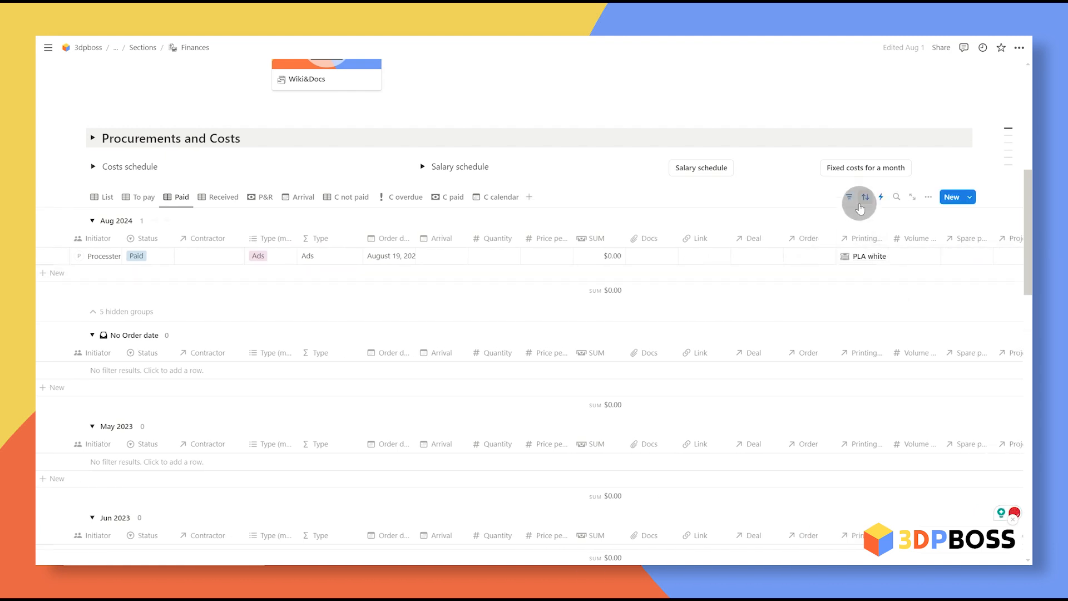
pyautogui.click(919, 257)
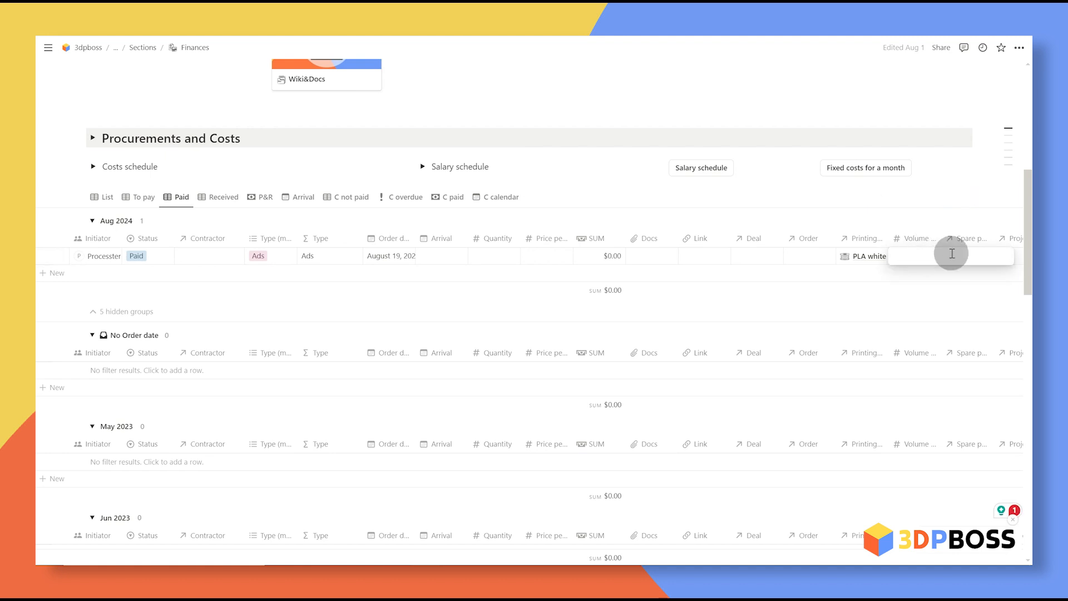
pyautogui.write('750')
pyautogui.press('Return')
pyautogui.click(491, 251)
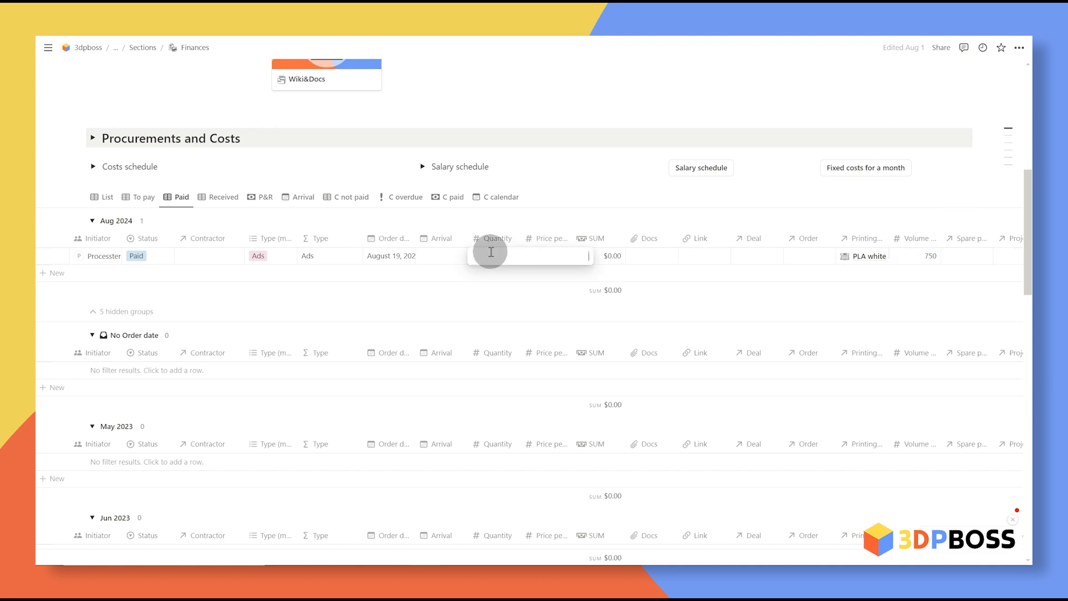
pyautogui.click(543, 258)
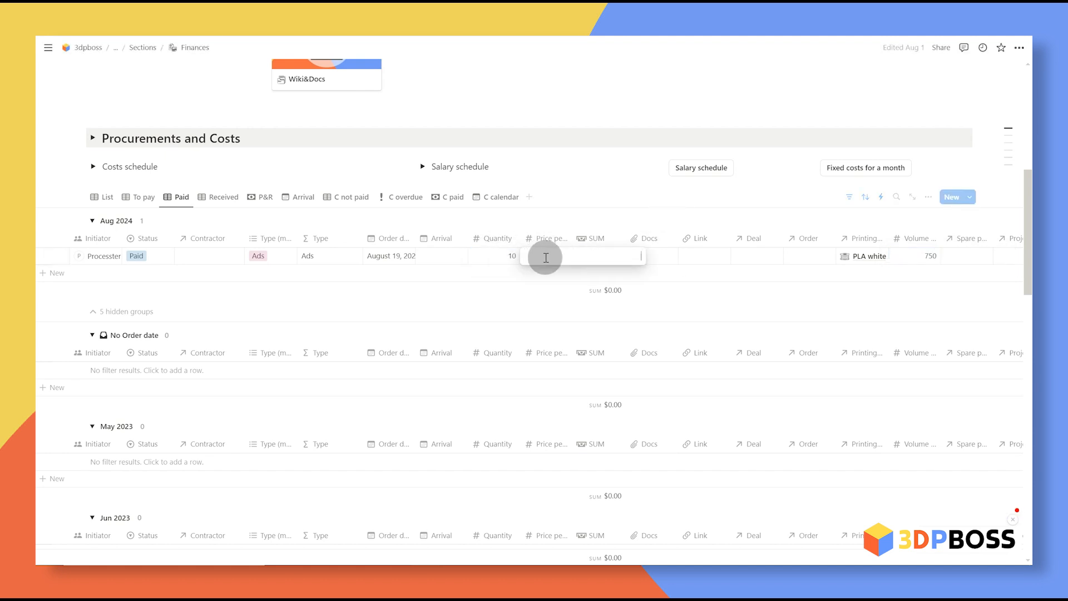
pyautogui.write('15')
pyautogui.press('Return')
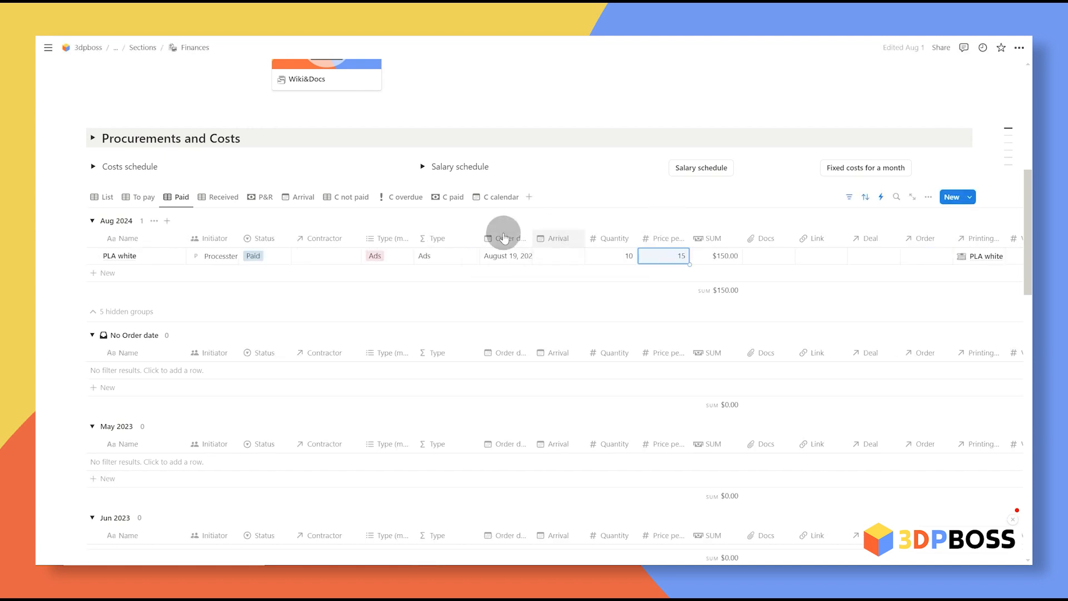
pyautogui.click(336, 261)
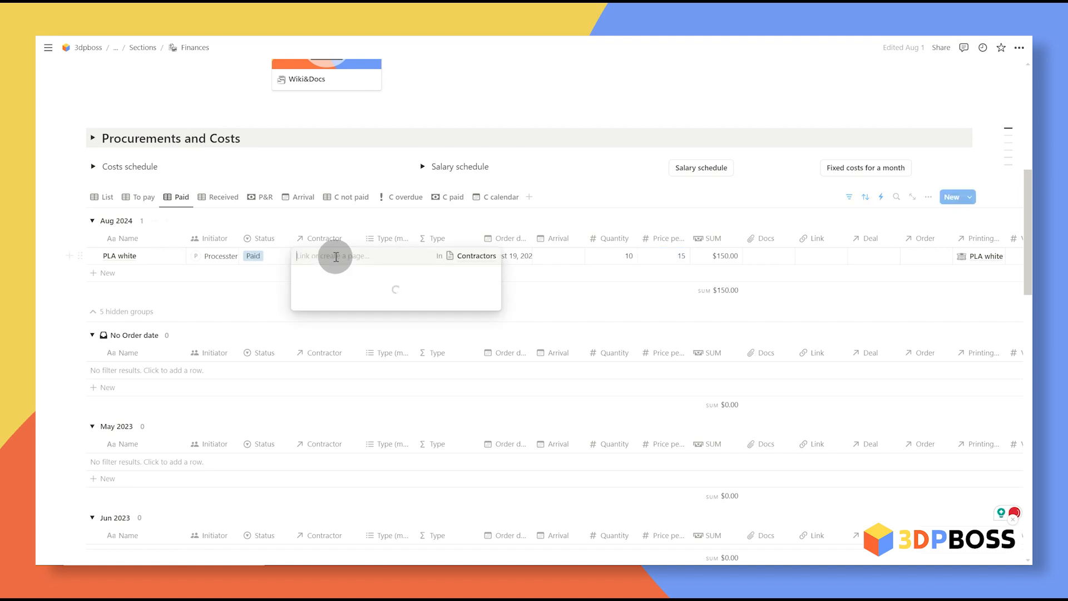
# Step: Link a new 'New contractor' typed Printing materials and Spare parts; set arrival to August 22
pyautogui.write('New contractor')
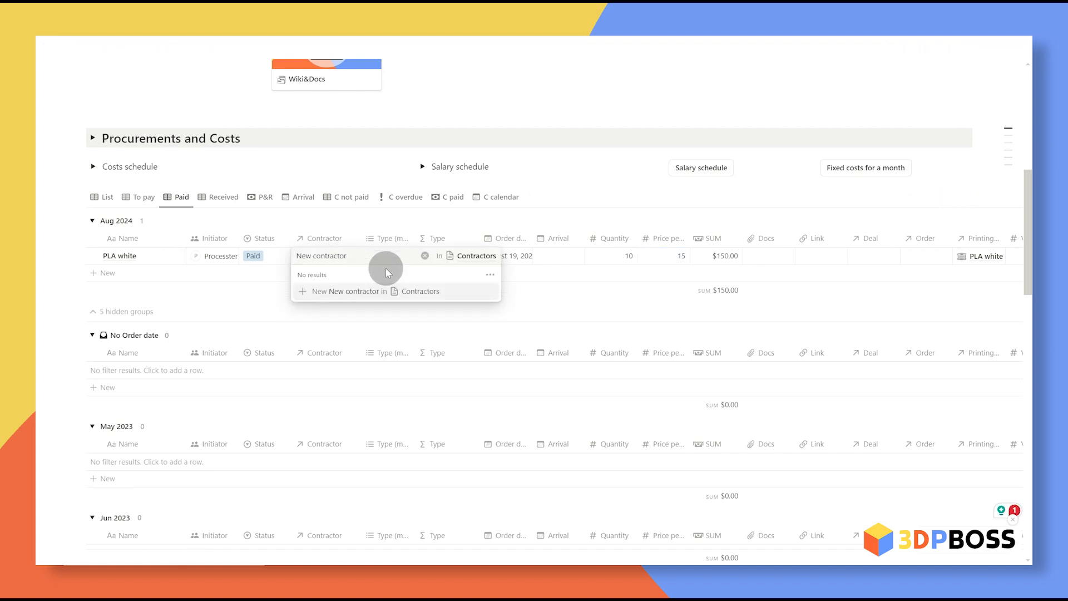
pyautogui.click(333, 291)
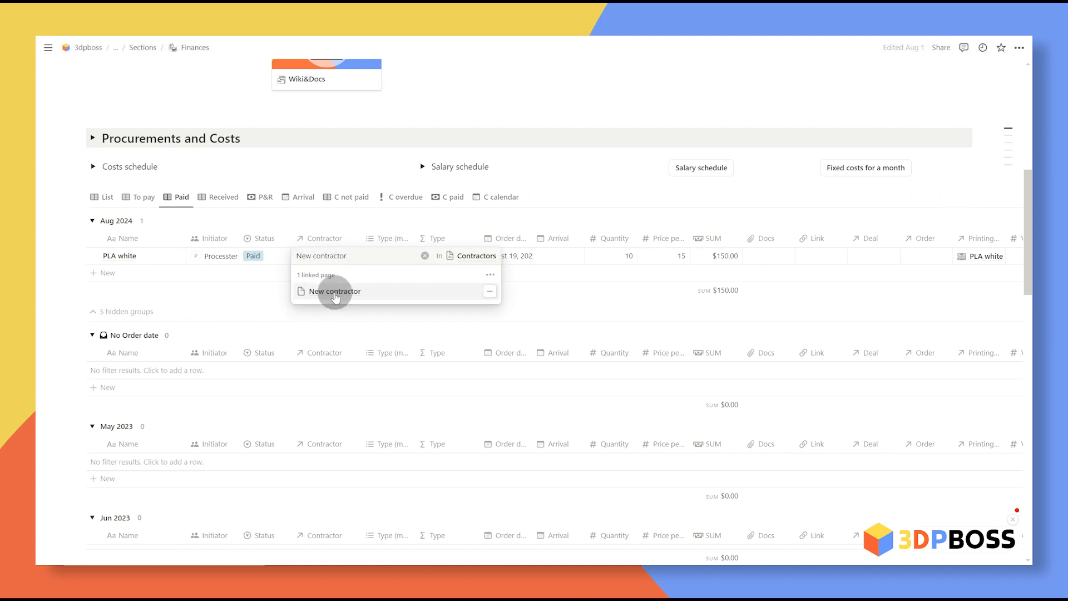
pyautogui.scroll(-10, 405, 236)
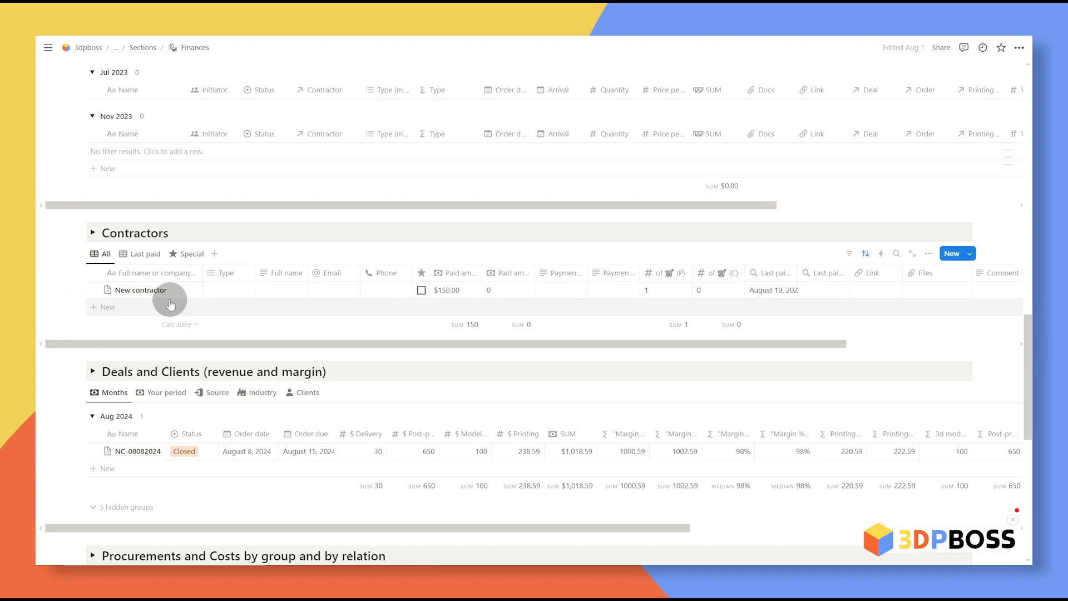
pyautogui.click(244, 291)
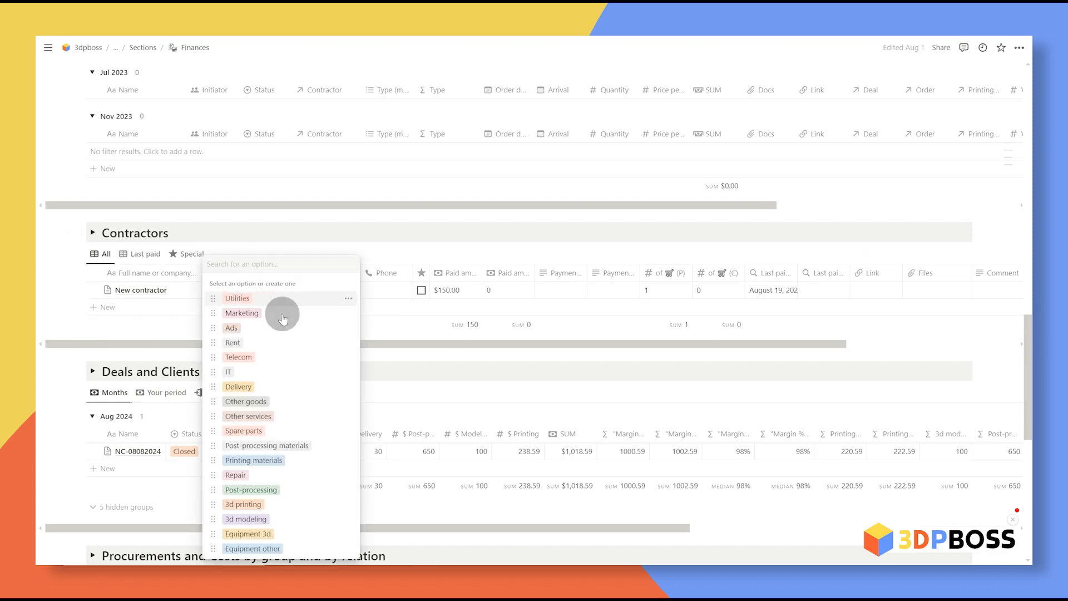
pyautogui.click(254, 461)
pyautogui.click(249, 297)
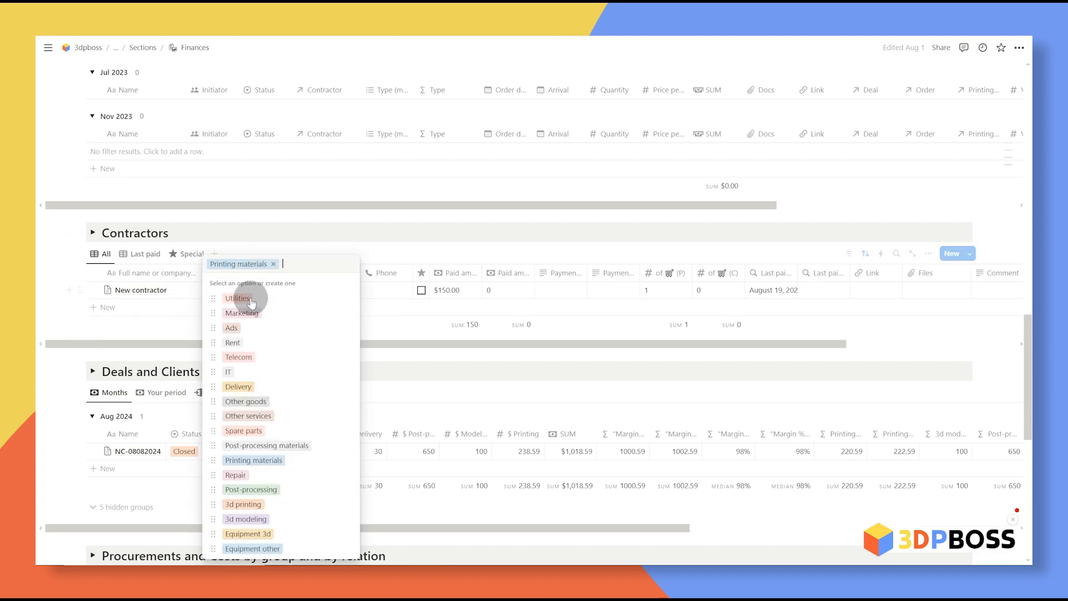
pyautogui.click(294, 433)
pyautogui.click(418, 332)
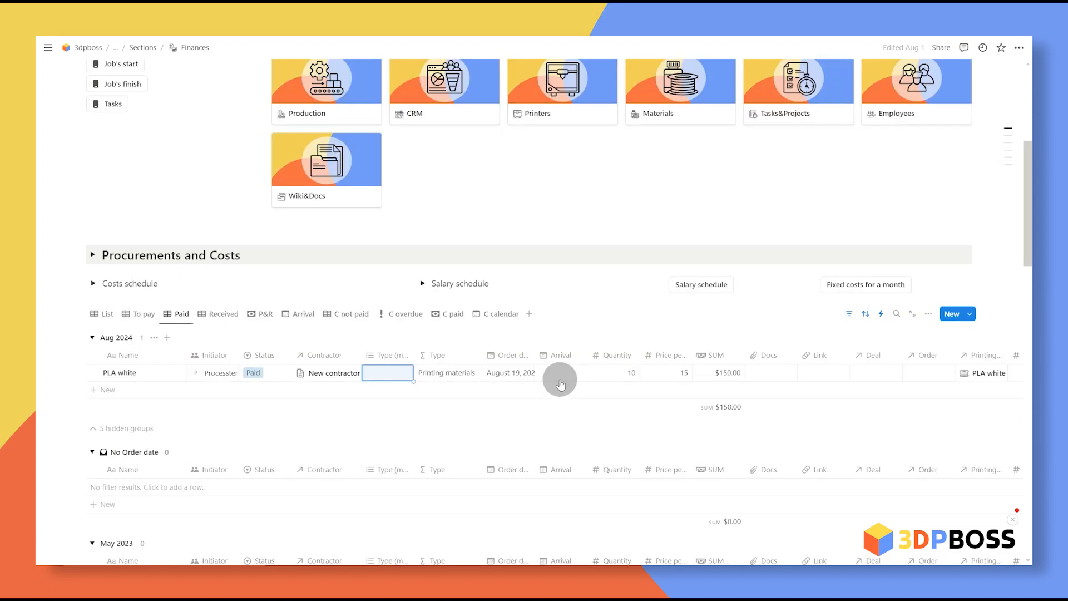
pyautogui.click(560, 377)
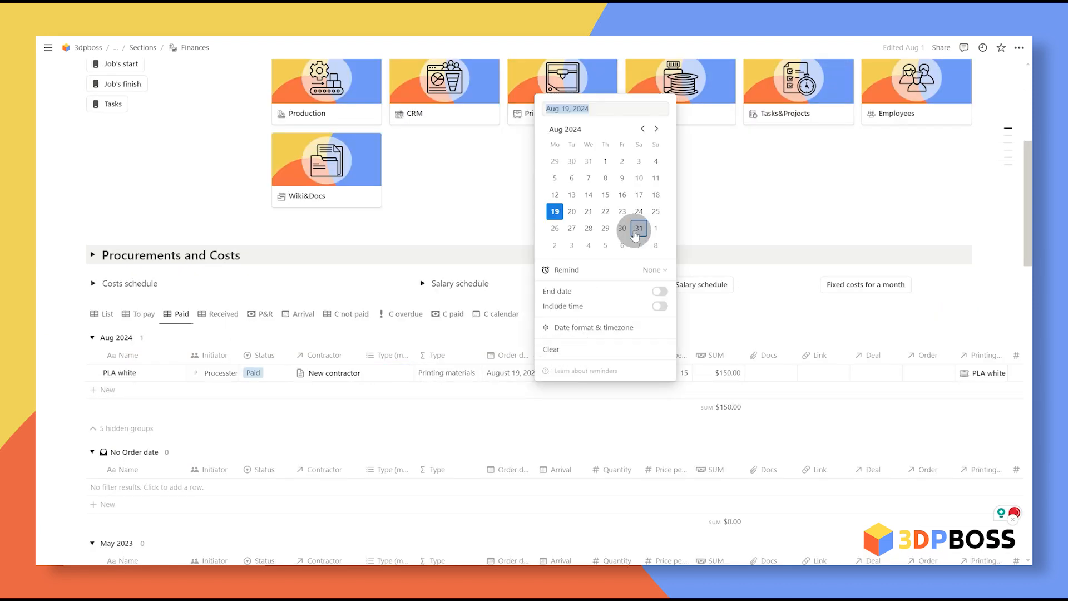
pyautogui.click(161, 392)
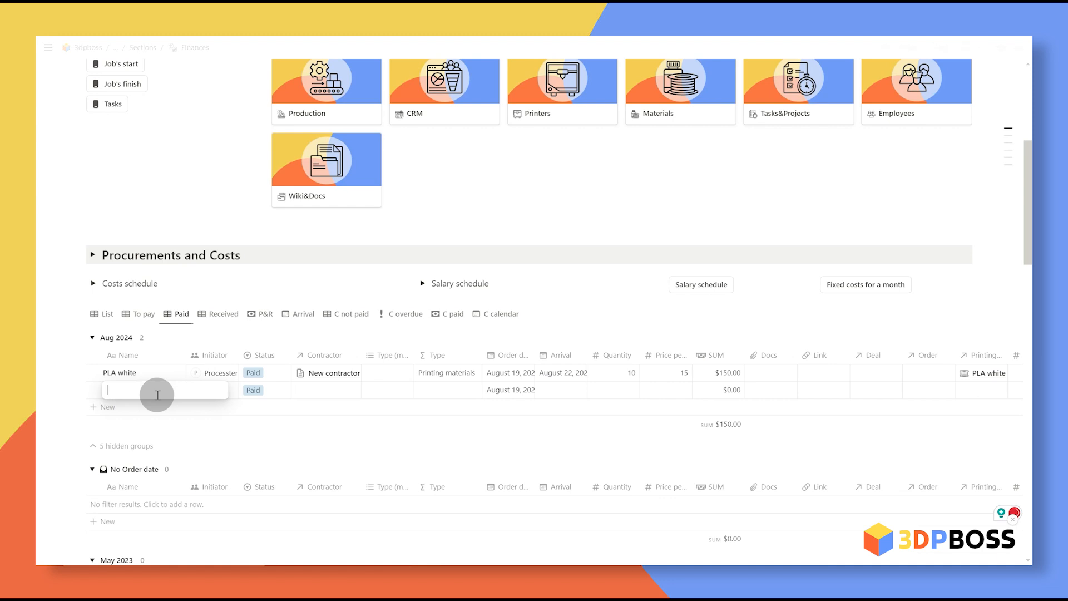
# Step: Enter a Nozzle row from New contractor arriving August 26, quantity 10 at price 3
pyautogui.write('Nozzle')
pyautogui.click(312, 389)
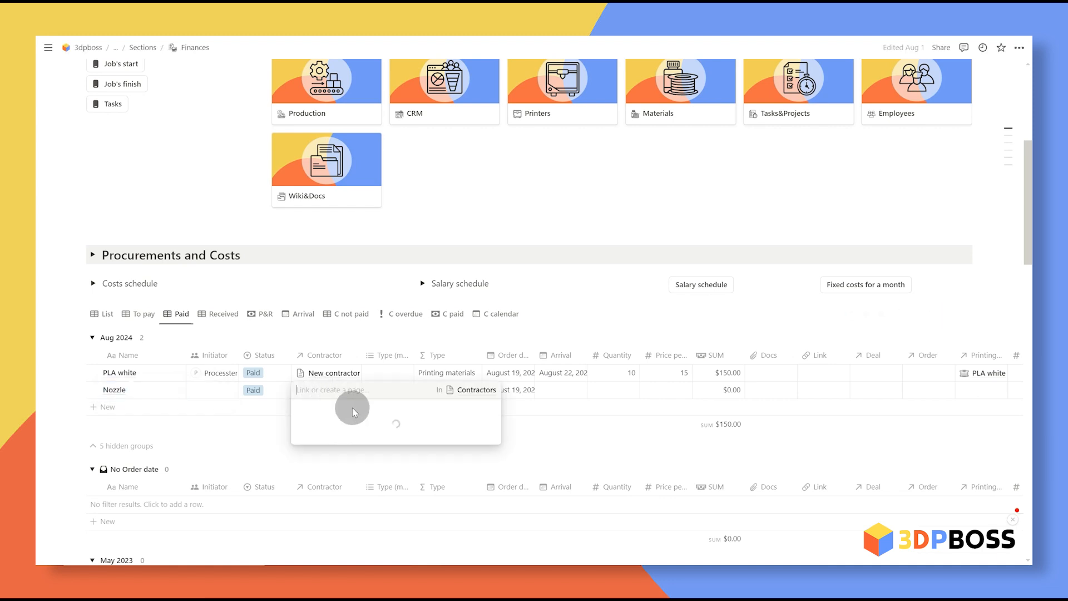
pyautogui.click(462, 441)
pyautogui.click(561, 390)
pyautogui.click(566, 261)
pyautogui.click(616, 390)
pyautogui.write('10')
pyautogui.click(671, 390)
pyautogui.write('3')
# Step: Link the Nozzle spare part to the purchase and set its type to 3d modelling
pyautogui.hscroll(5, 606, 396)
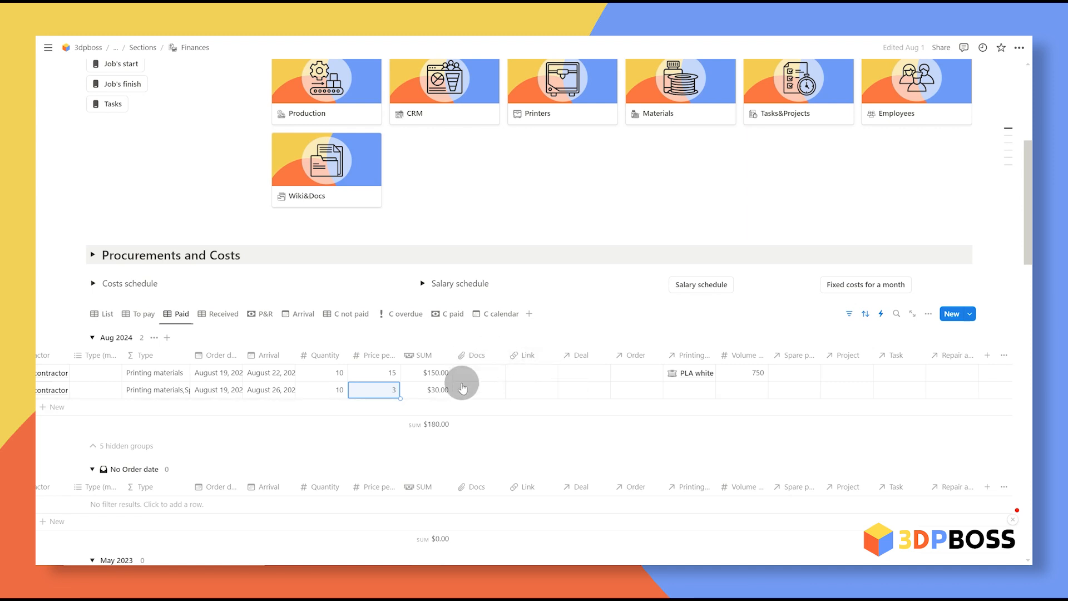
pyautogui.hscroll(1, 765, 395)
pyautogui.click(765, 398)
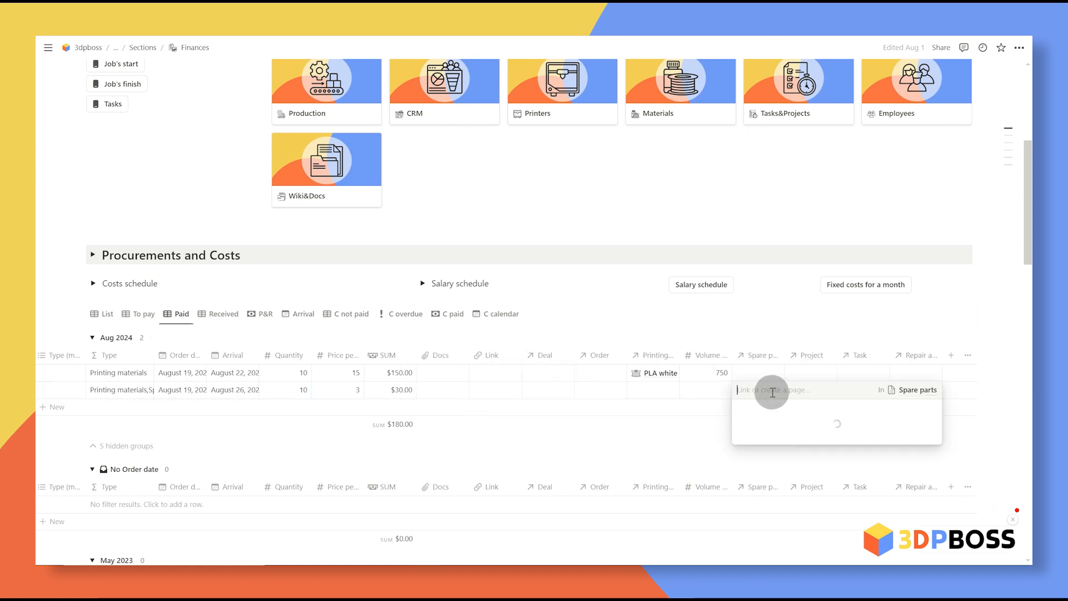
pyautogui.click(782, 425)
pyautogui.click(611, 425)
pyautogui.press('Escape')
pyautogui.hscroll(-4, 482, 401)
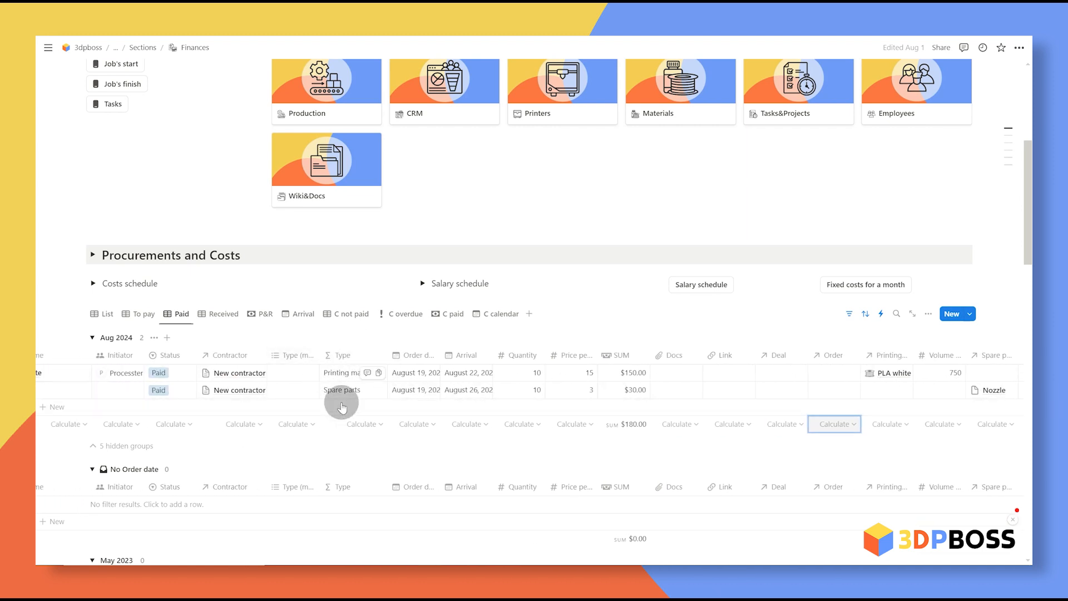
pyautogui.press('Escape')
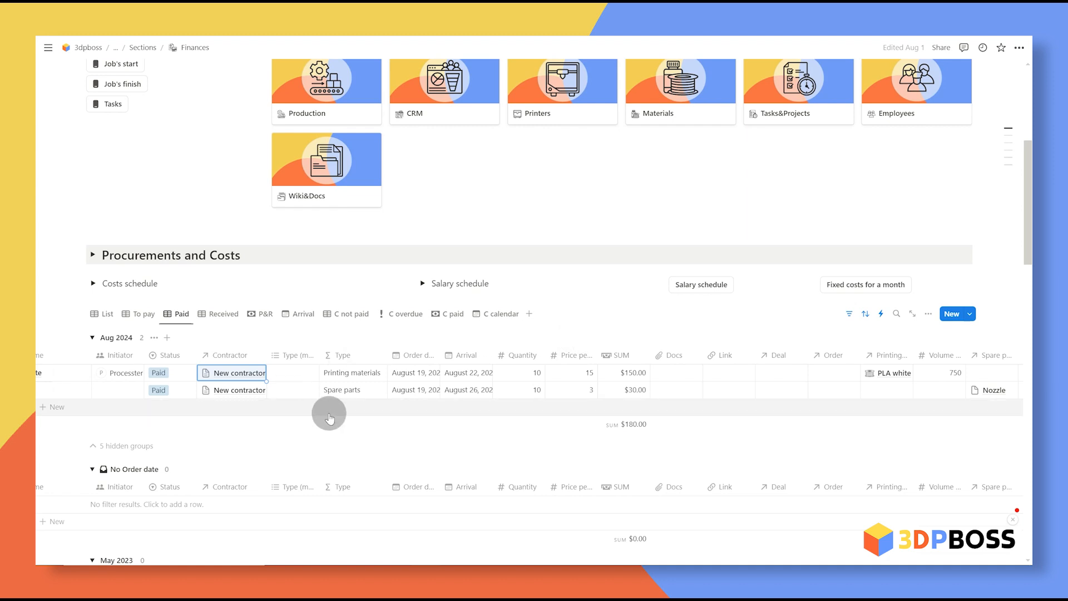
pyautogui.click(714, 320)
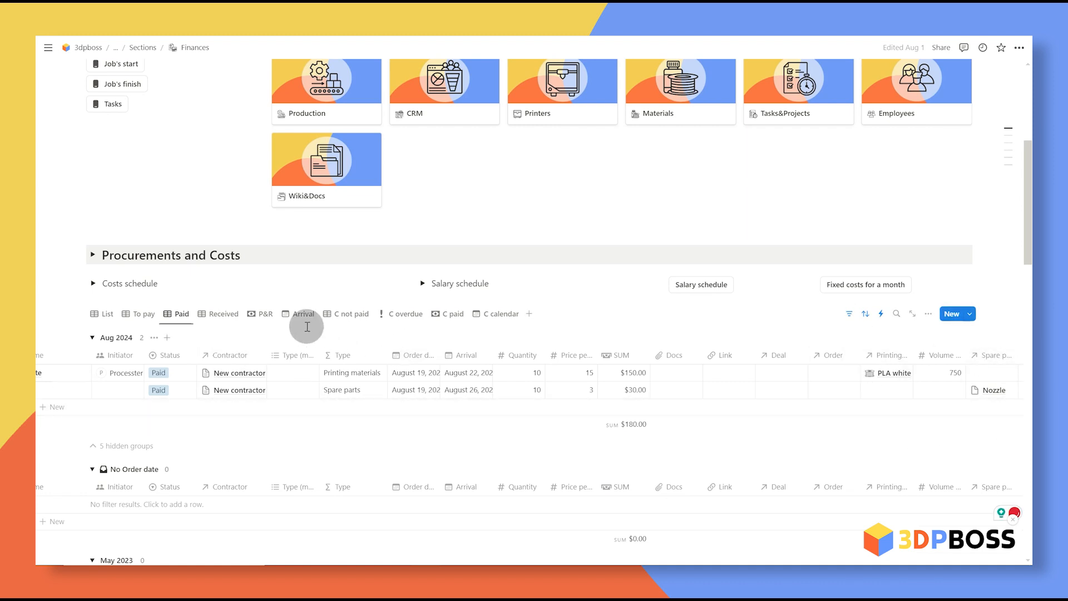
pyautogui.click(290, 390)
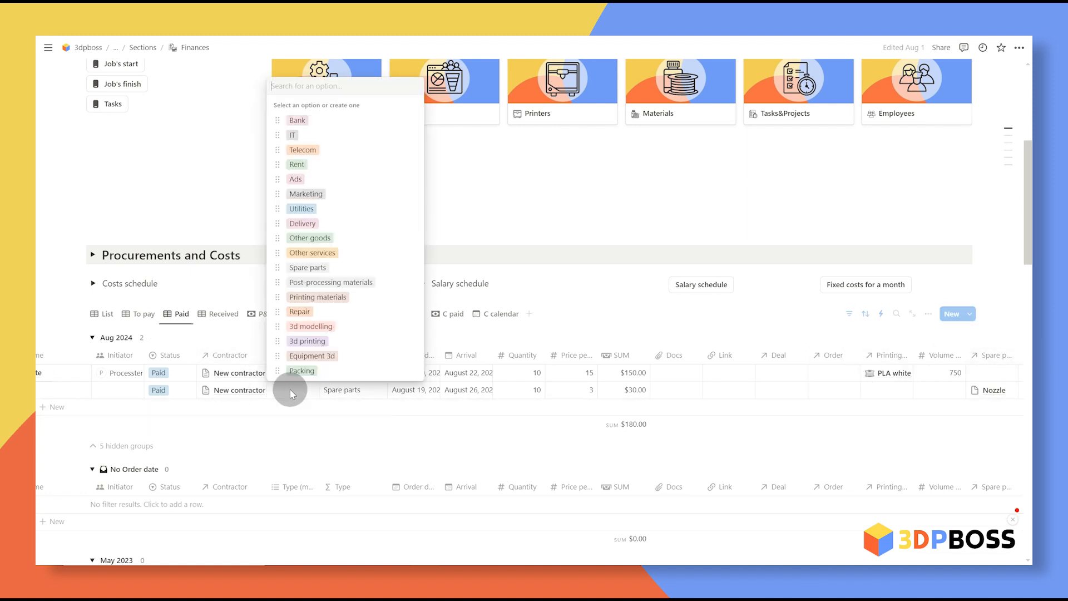
pyautogui.click(350, 328)
pyautogui.click(352, 441)
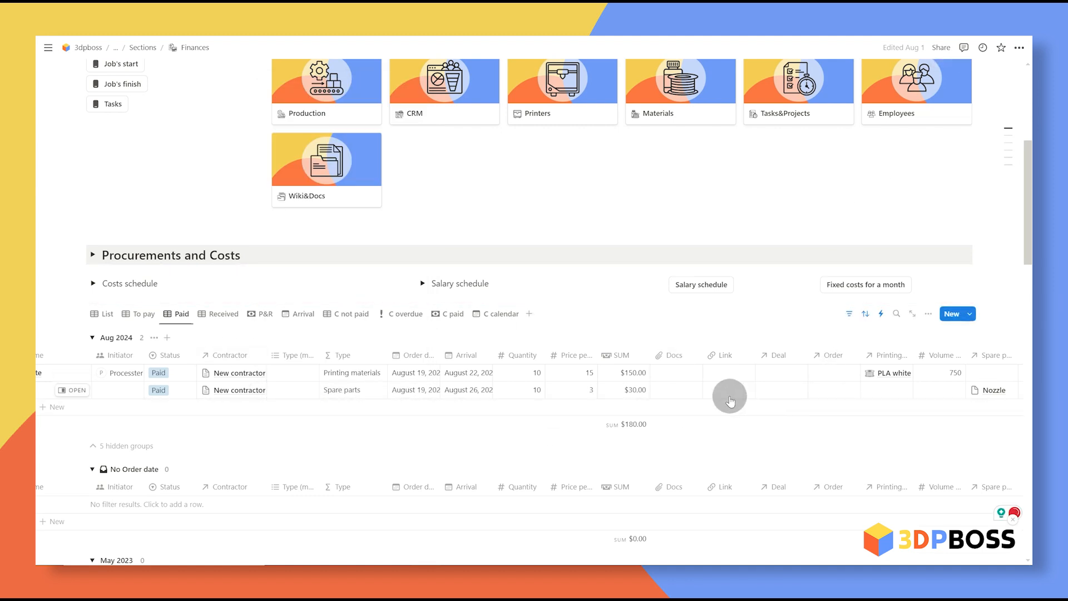
pyautogui.scroll(2, 730, 400)
# Step: Review the Printing materials and Spare parts tables for PLA white and Nozzle stock and September 5 arrivals
pyautogui.click(681, 162)
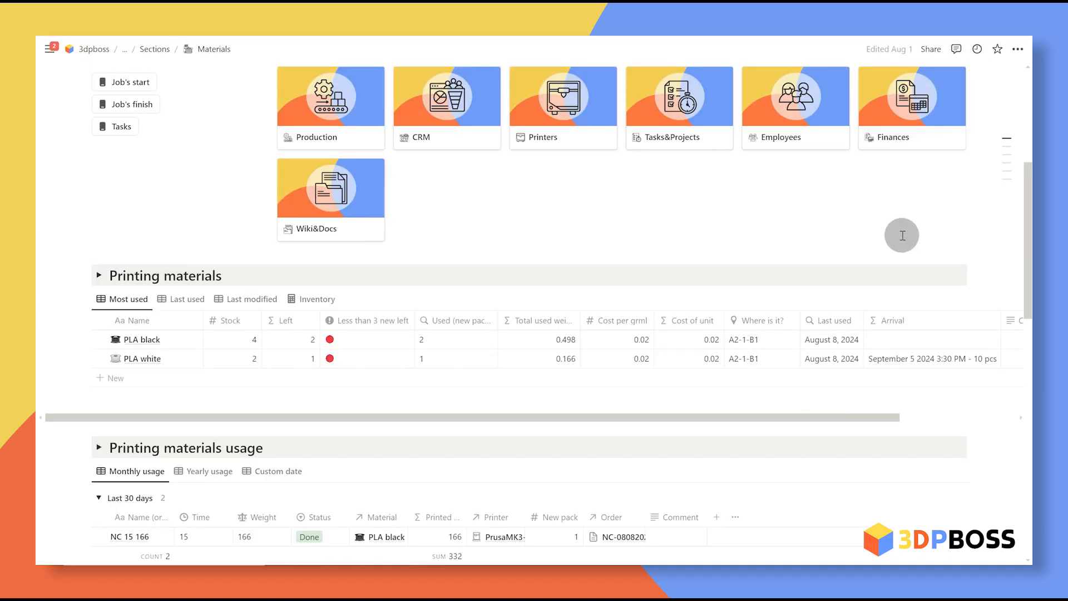
pyautogui.scroll(-2, 146, 362)
pyautogui.scroll(-2, 150, 517)
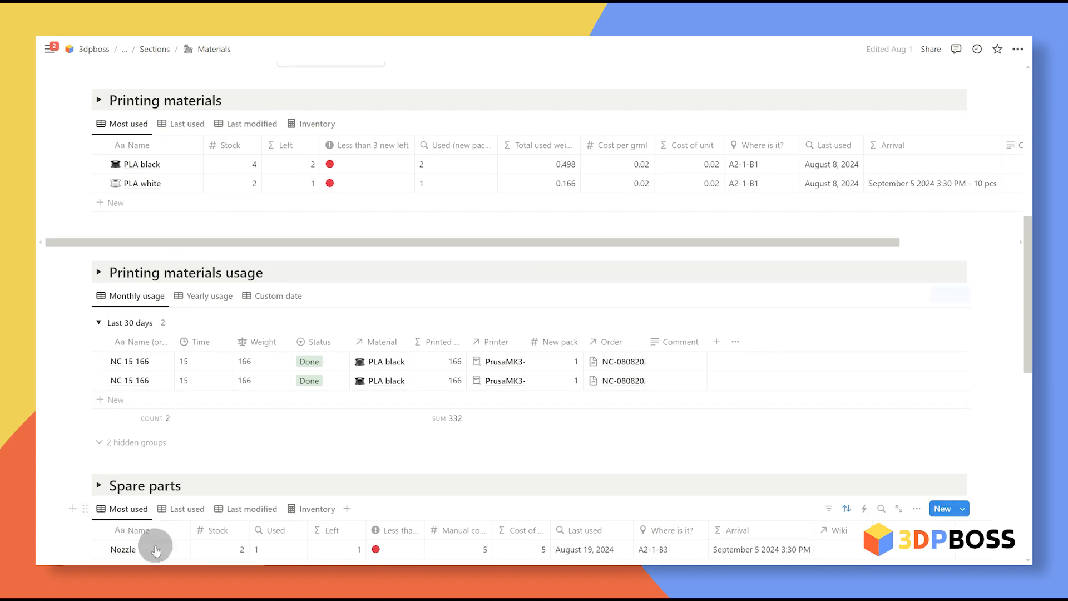
pyautogui.scroll(2, 829, 389)
pyautogui.scroll(1, 829, 389)
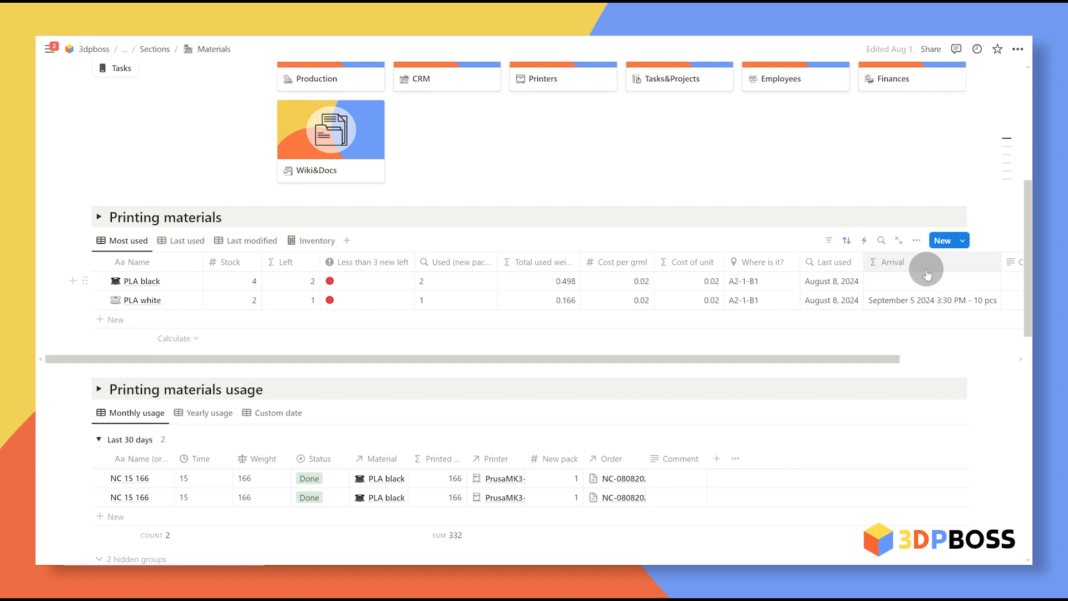
pyautogui.scroll(-4, 890, 311)
pyautogui.scroll(-1, 525, 160)
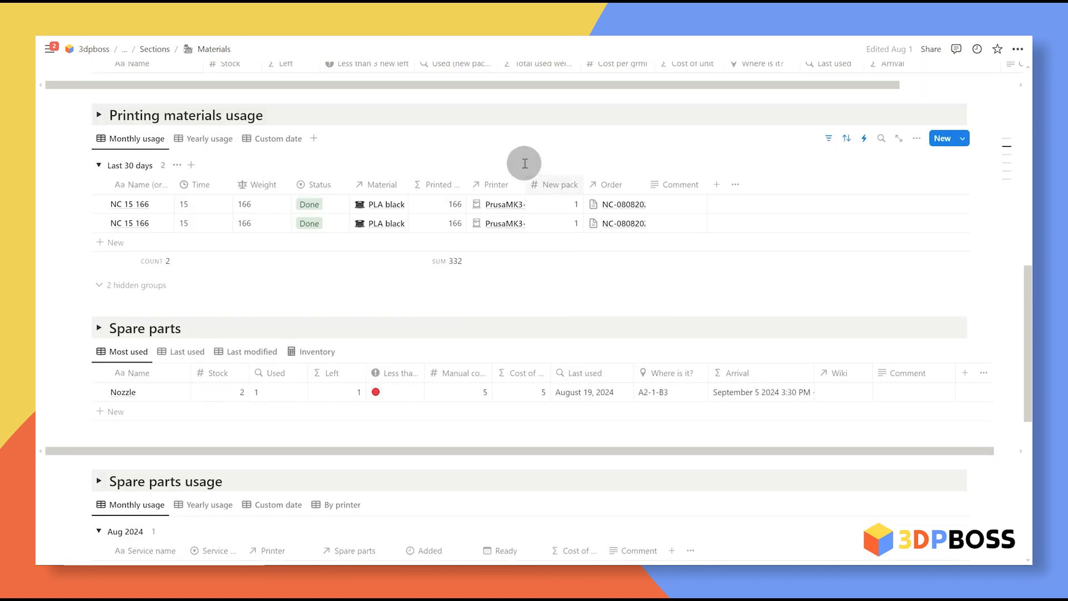
pyautogui.scroll(4, 508, 96)
pyautogui.scroll(2, 508, 96)
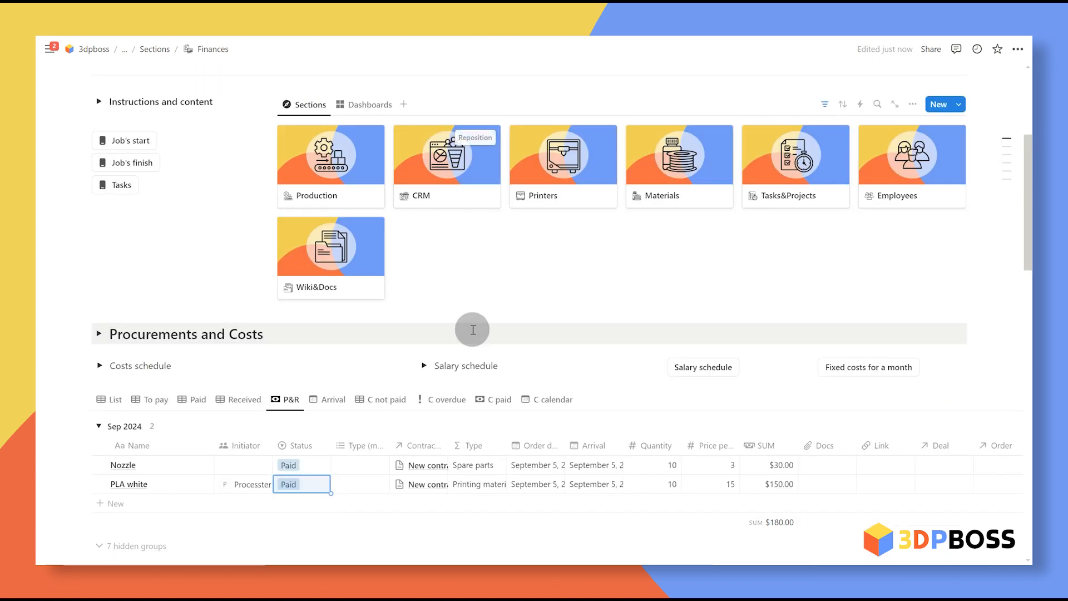
# Step: Change the Nozzle and PLA white procurement statuses from Paid to Received
pyautogui.scroll(-1, 484, 310)
pyautogui.click(289, 406)
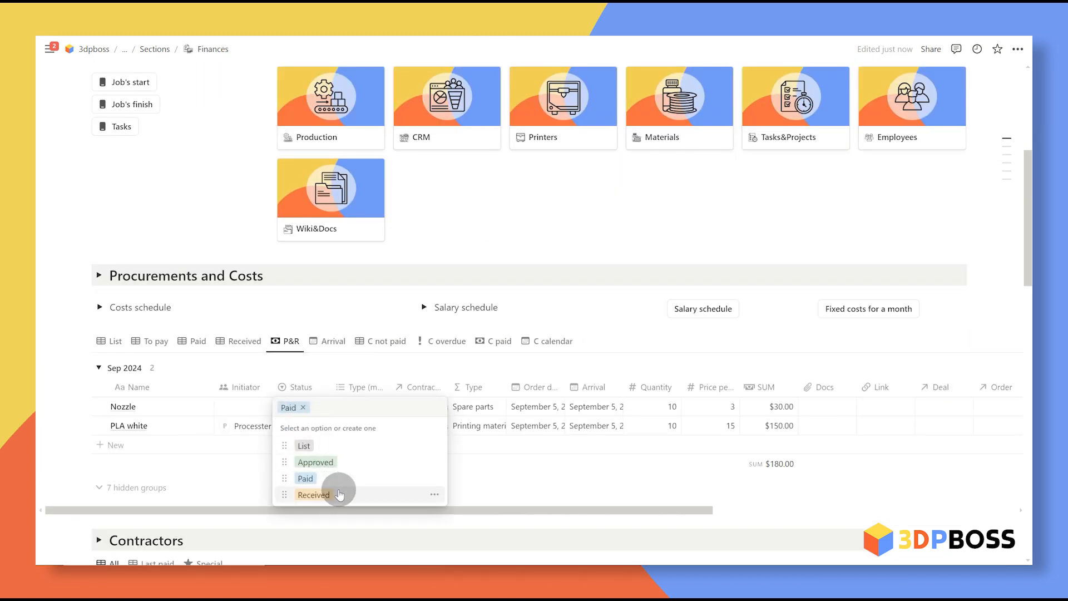
pyautogui.click(329, 495)
pyautogui.click(290, 426)
pyautogui.click(334, 508)
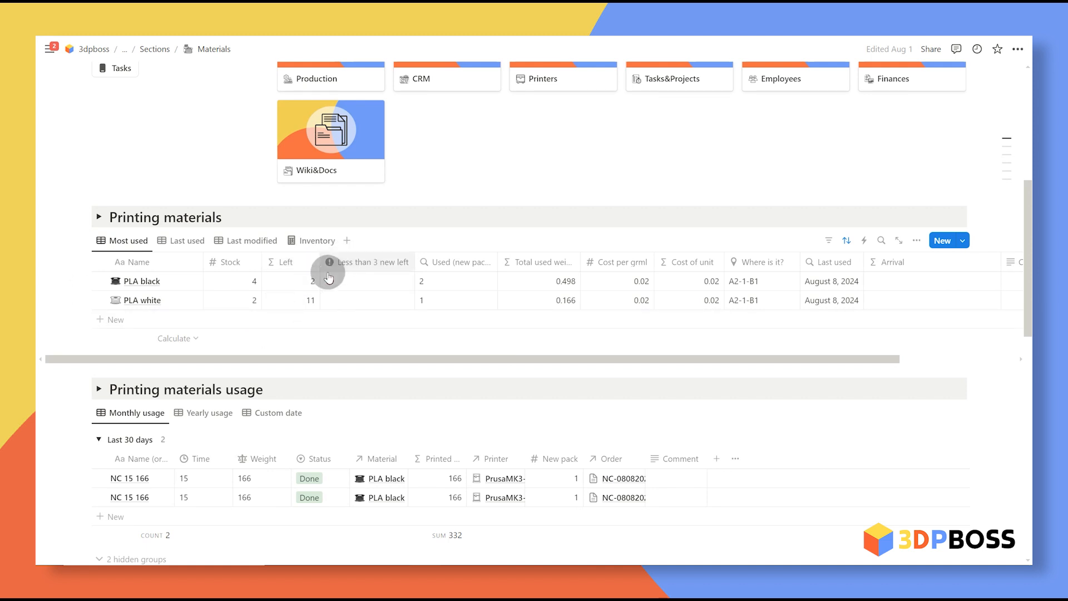
# Step: Widen the Paid amount column in Contractors to show New contractor's $180.00 total
pyautogui.scroll(-5, 371, 331)
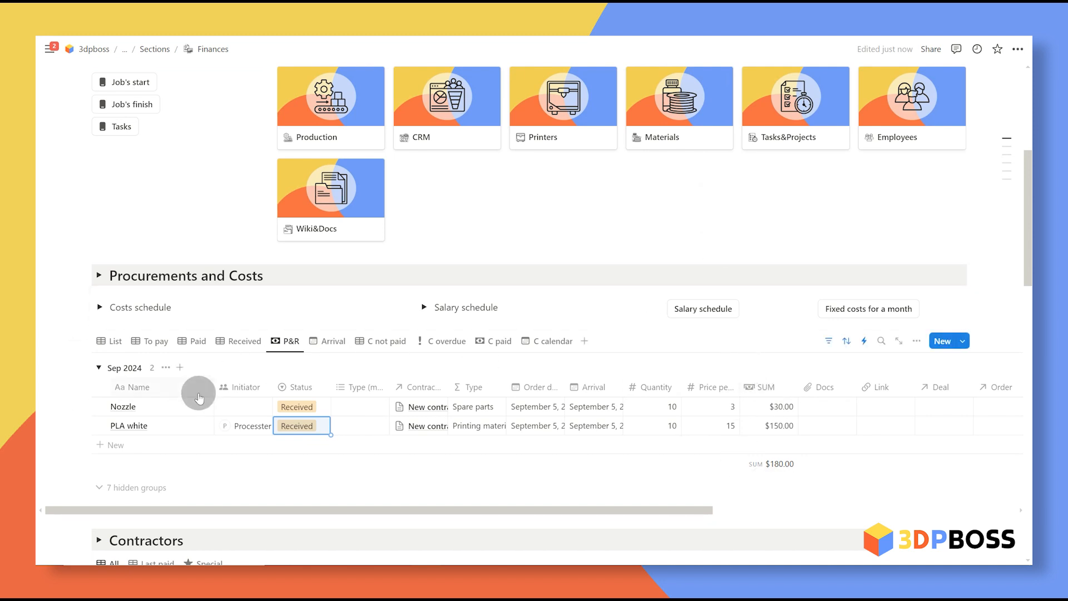
pyautogui.scroll(-3, 768, 396)
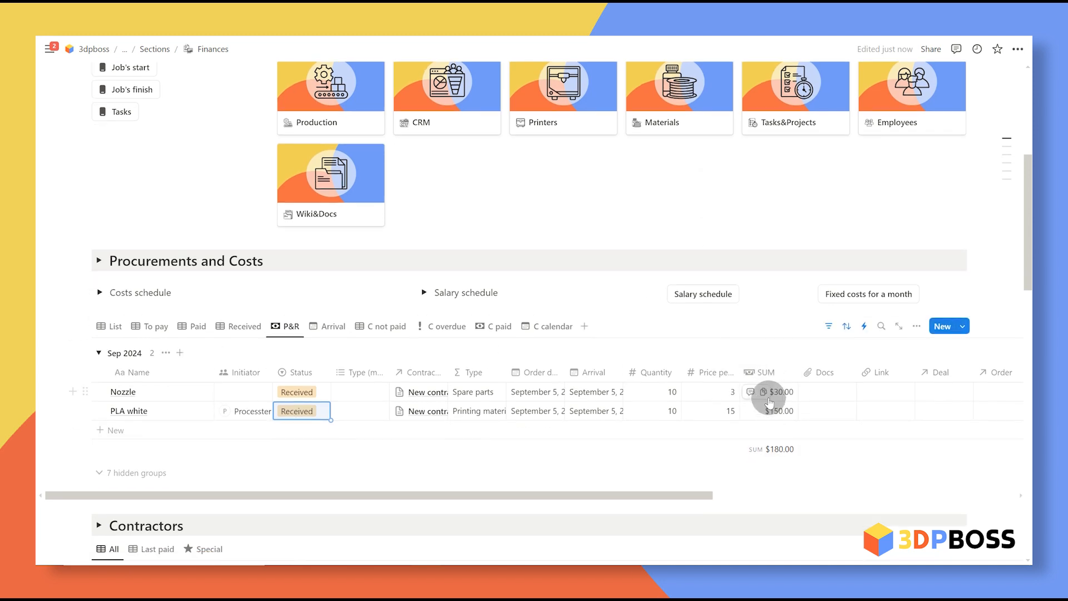
pyautogui.moveTo(531, 409); pyautogui.dragTo(537, 407)
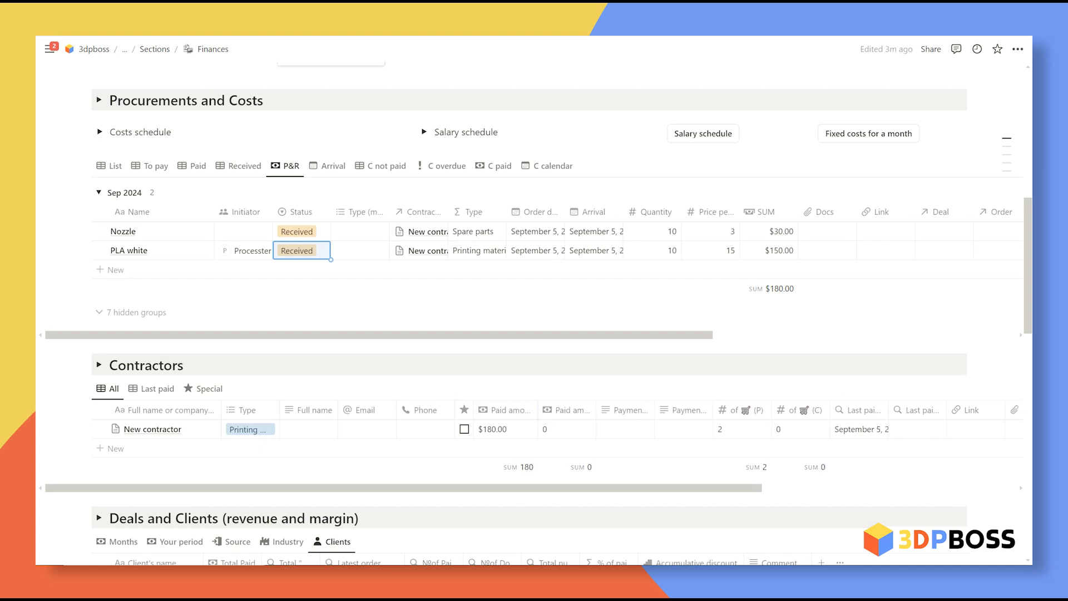
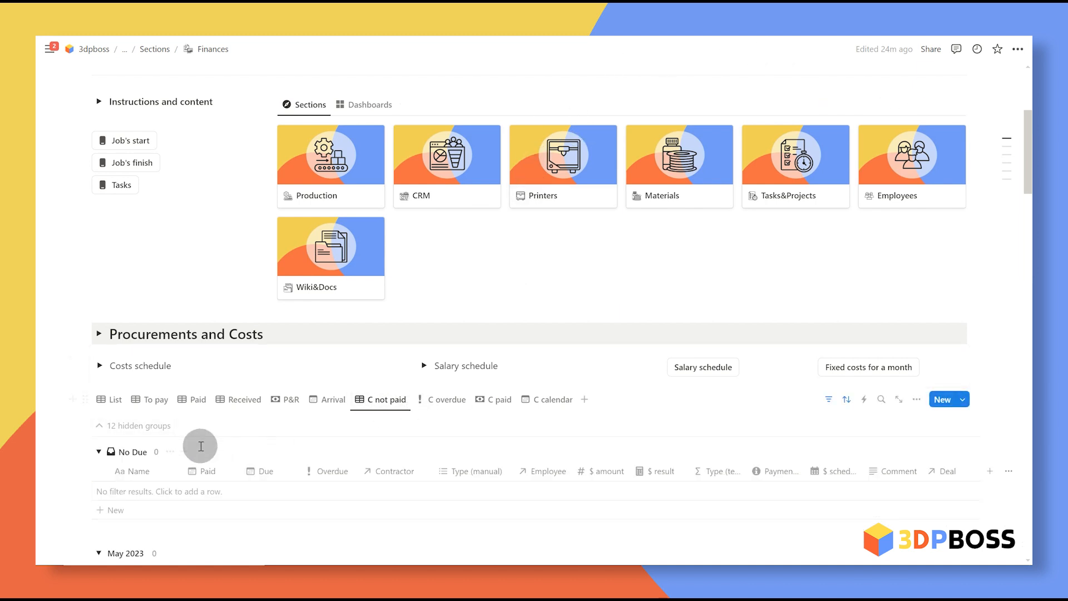
# Step: Add a new cost named Rent in the No Due group, due September 6
pyautogui.click(123, 509)
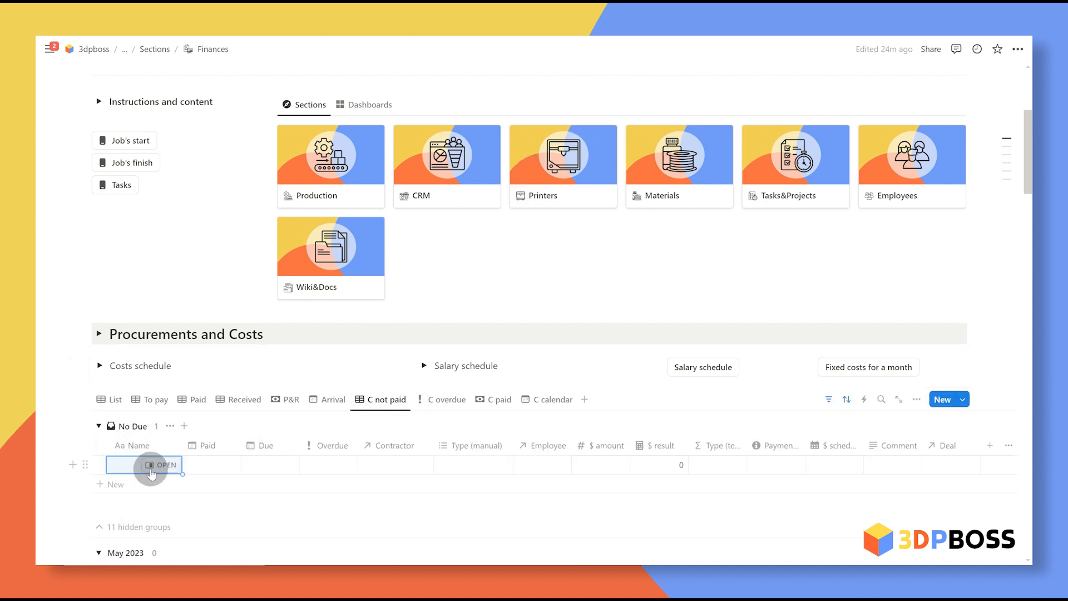
pyautogui.click(272, 466)
pyautogui.click(337, 248)
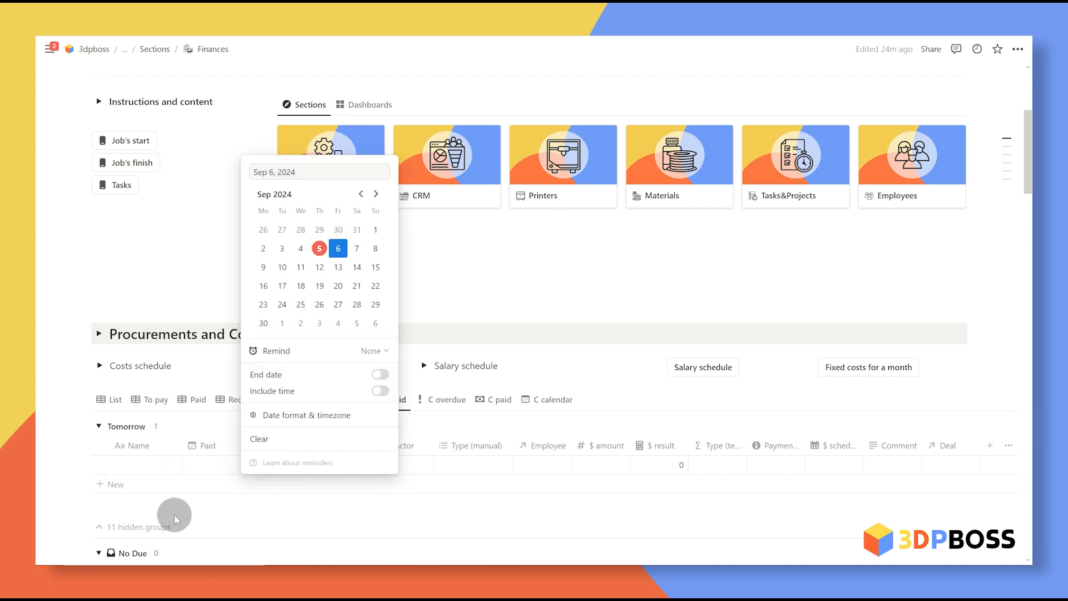
pyautogui.click(174, 508)
pyautogui.click(124, 466)
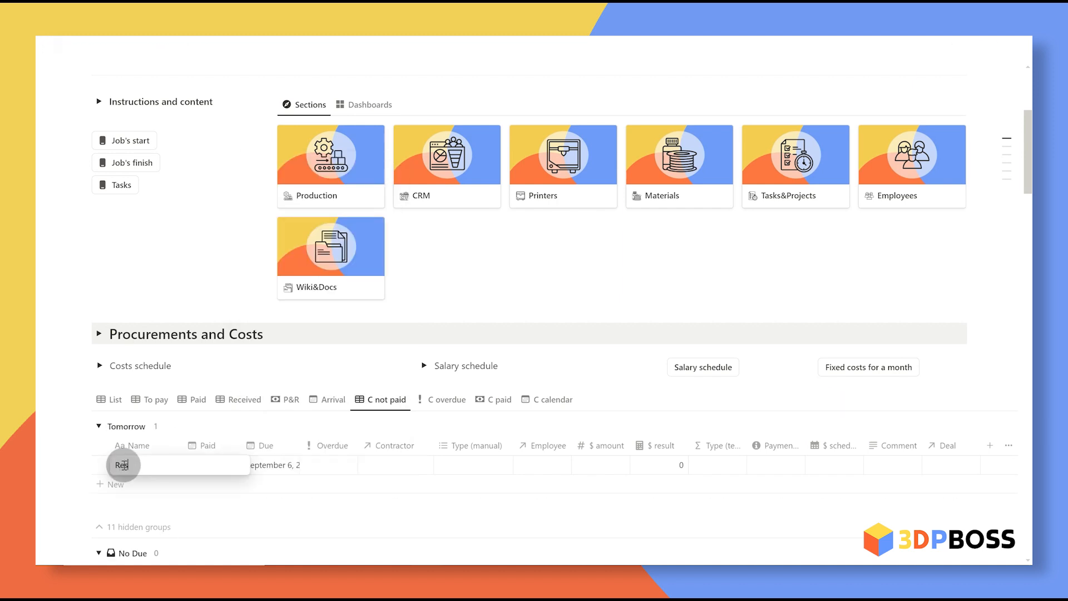
pyautogui.press('Escape')
# Step: Link the Rent cost to the Landlord contractor
pyautogui.scroll(-3, 276, 378)
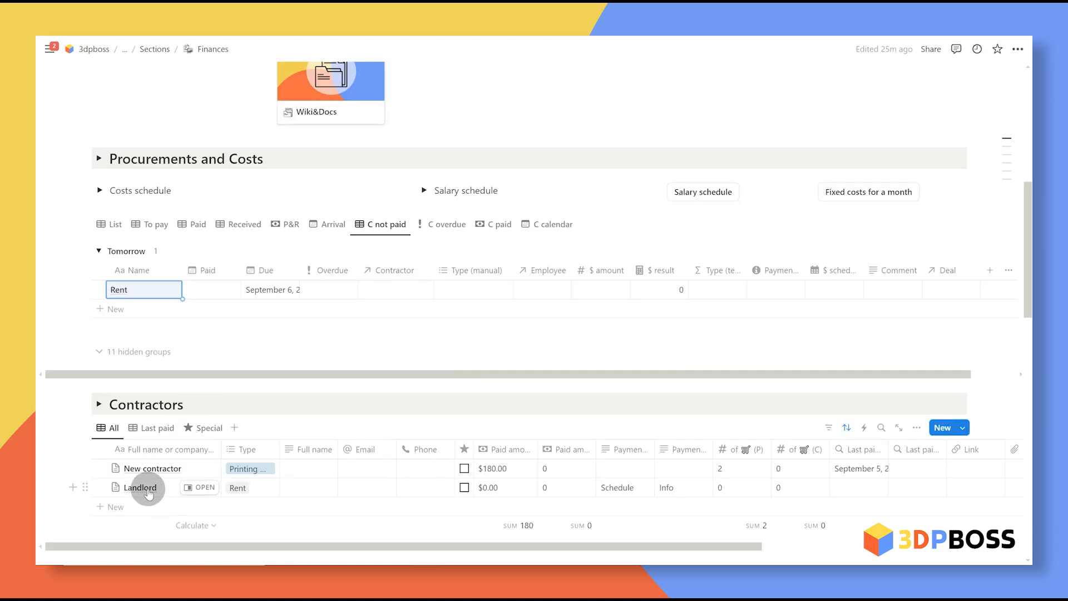
pyautogui.click(248, 494)
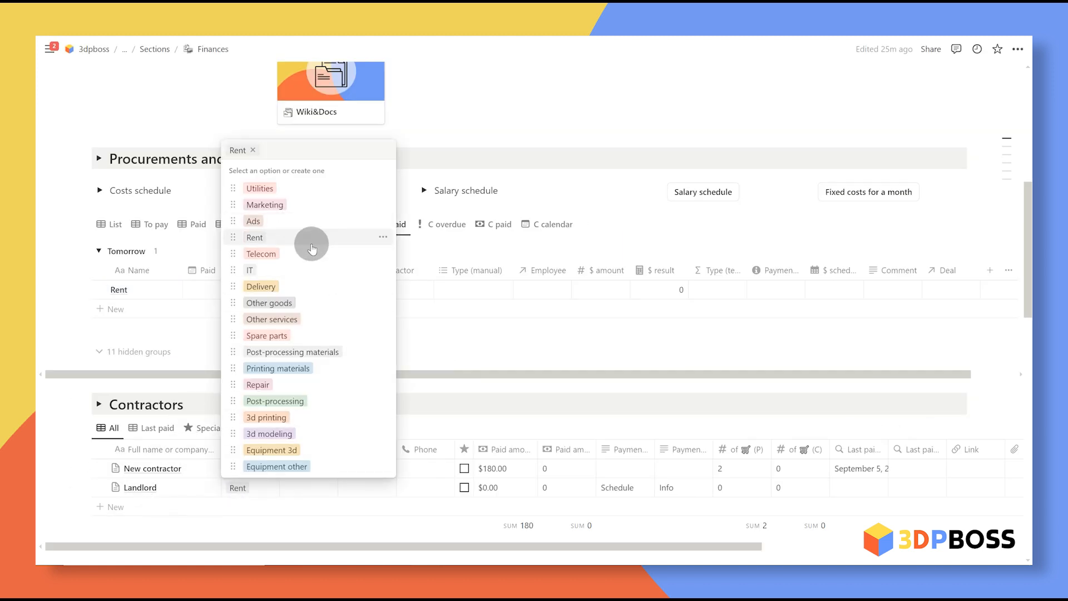
pyautogui.click(426, 522)
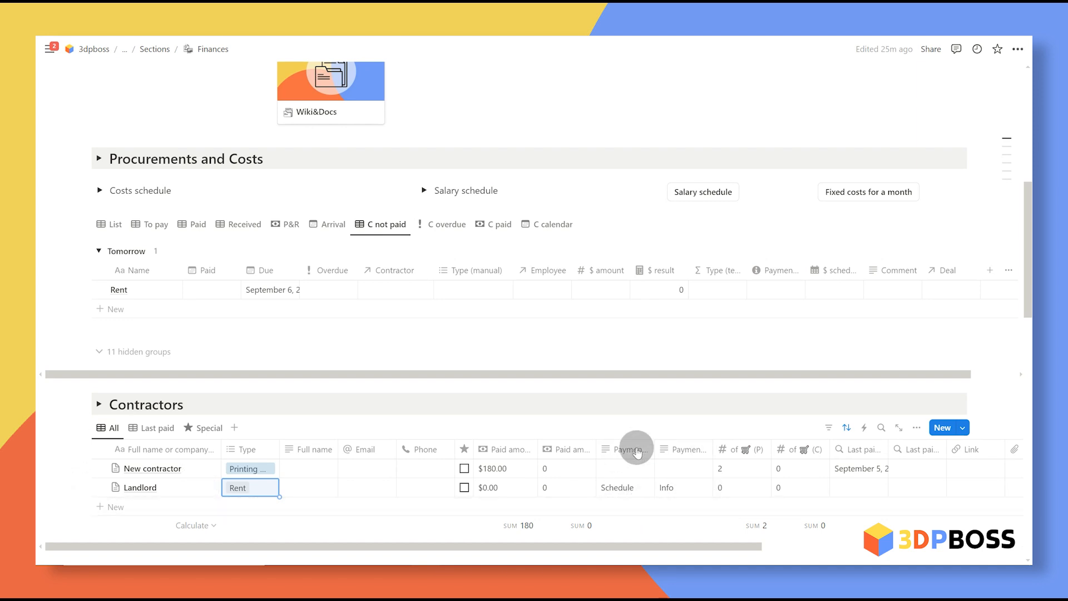
pyautogui.click(405, 290)
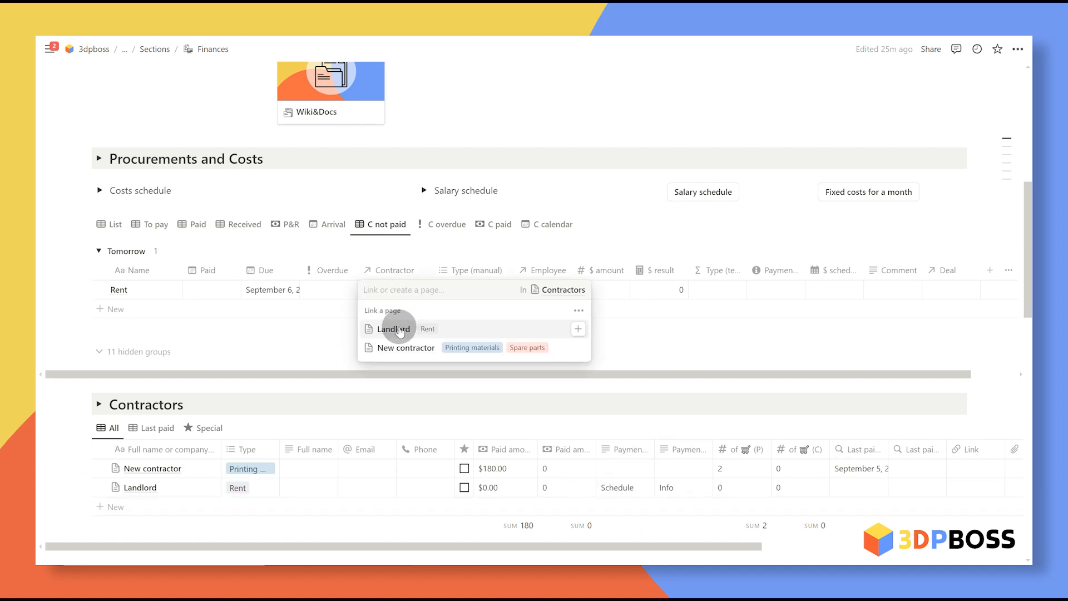
pyautogui.click(398, 330)
pyautogui.click(625, 235)
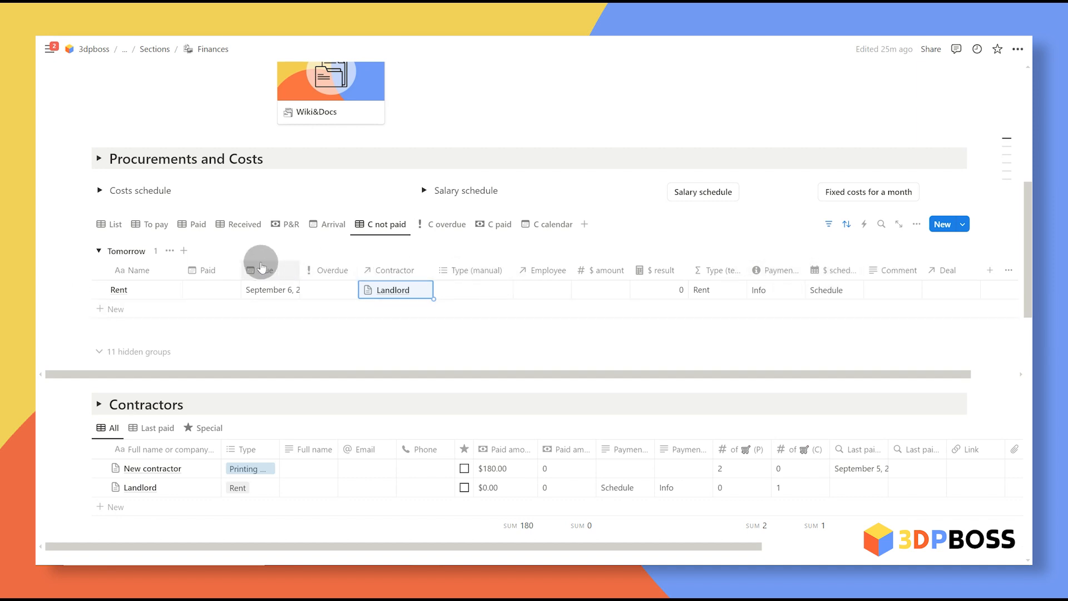
# Step: Mark Rent as paid on September 6, 2024
pyautogui.click(217, 292)
pyautogui.click(217, 292)
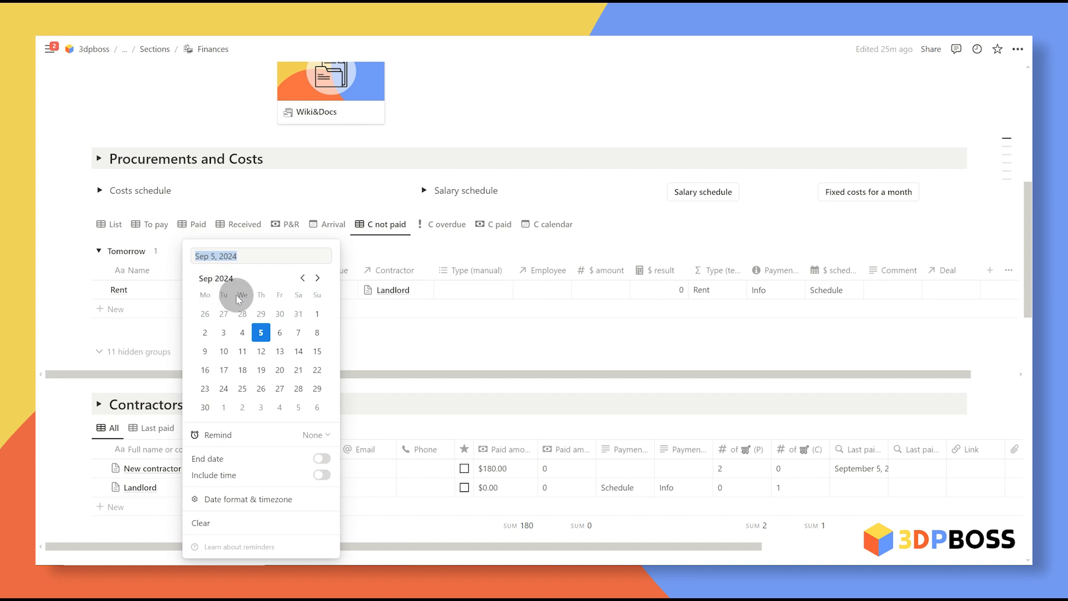
pyautogui.click(280, 334)
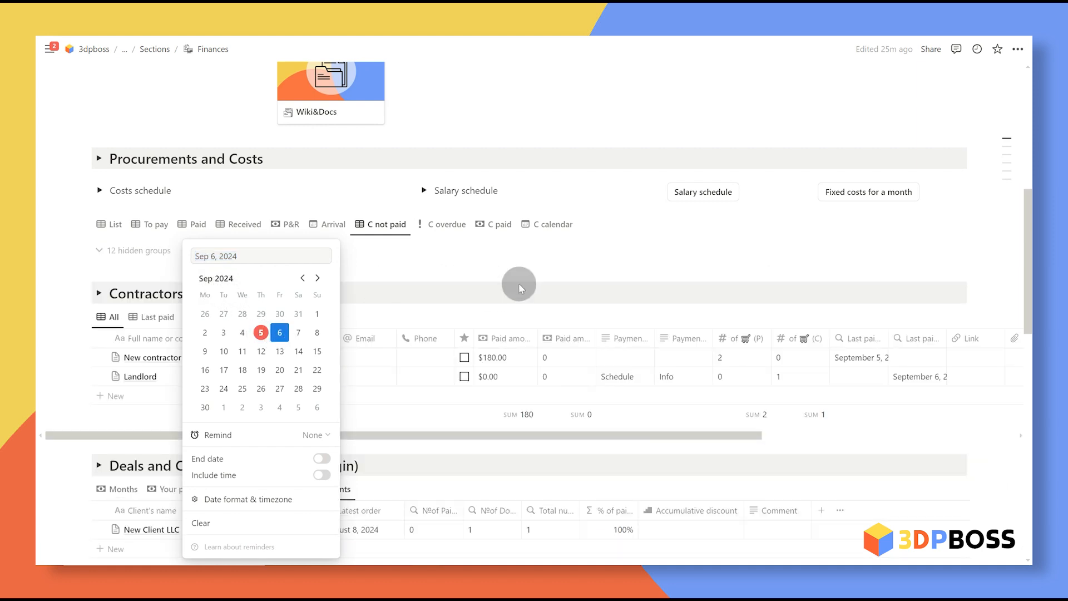
pyautogui.click(582, 252)
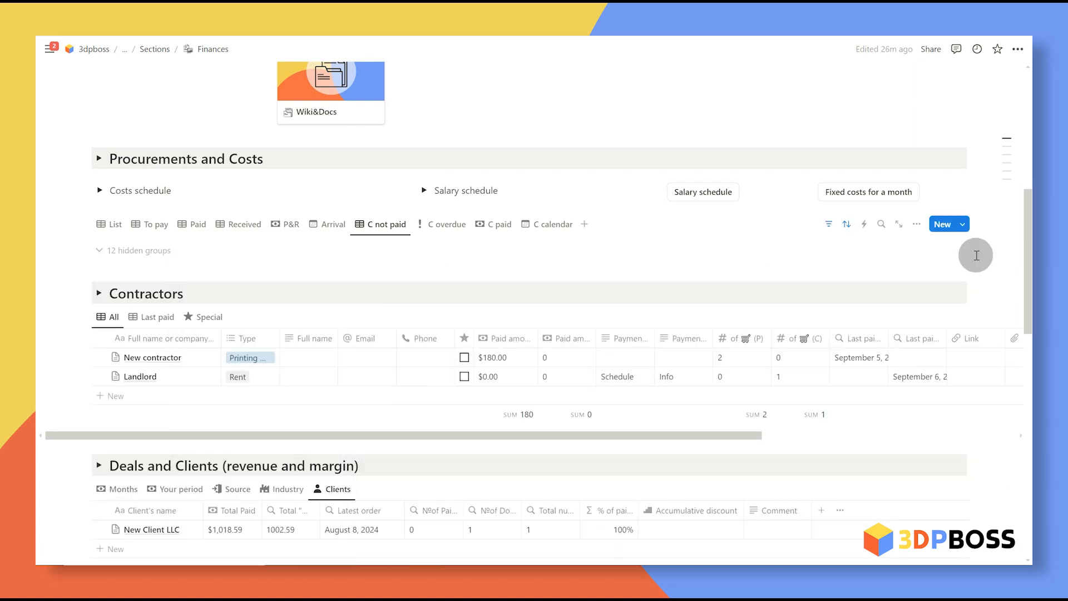
pyautogui.click(100, 191)
pyautogui.click(424, 190)
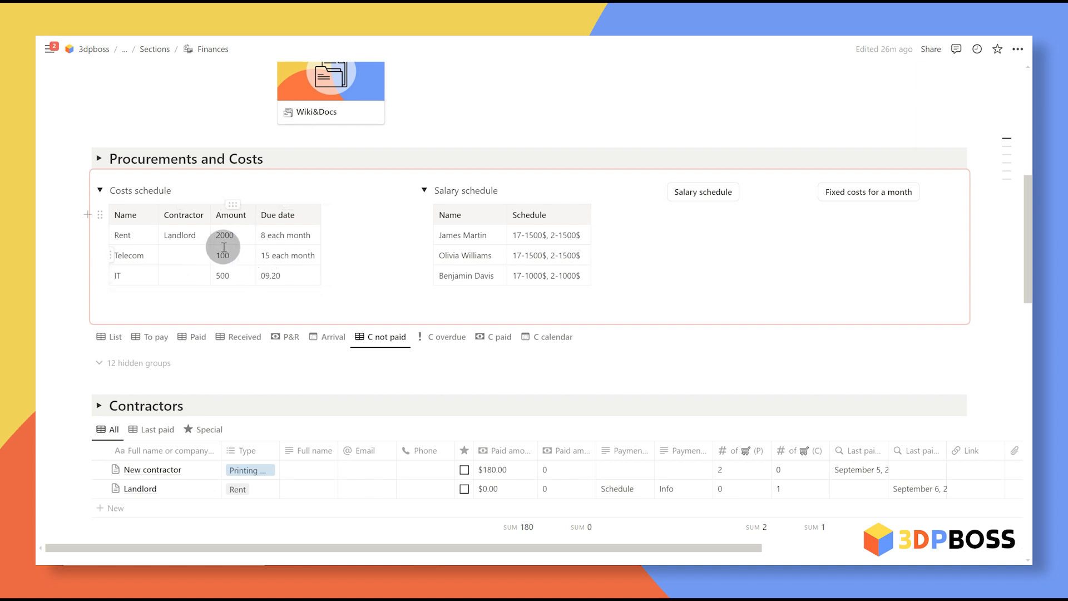
pyautogui.click(100, 190)
pyautogui.click(425, 190)
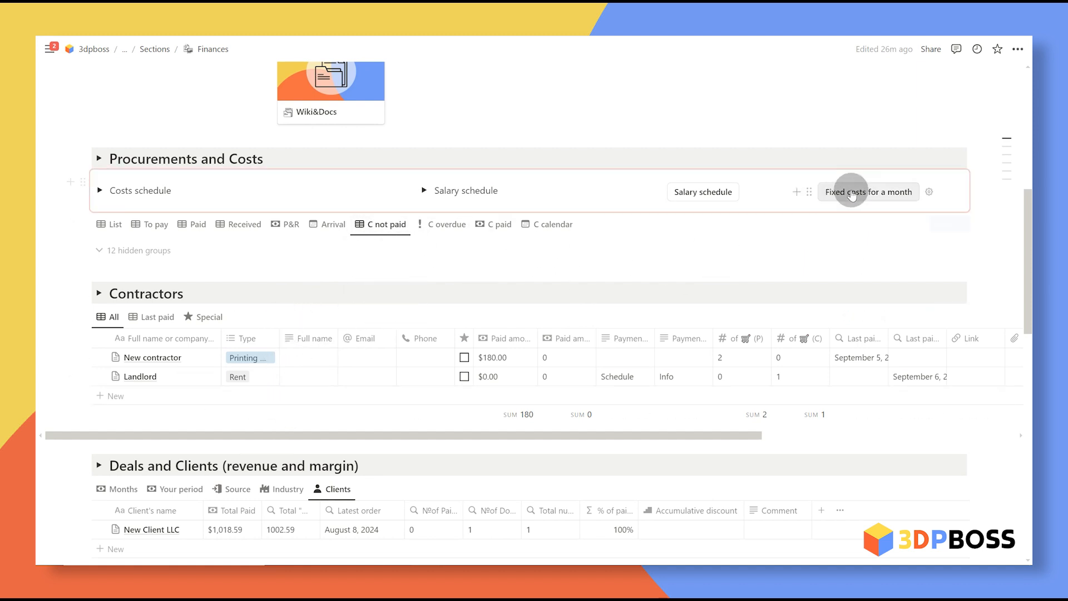
pyautogui.click(965, 219)
pyautogui.click(1013, 266)
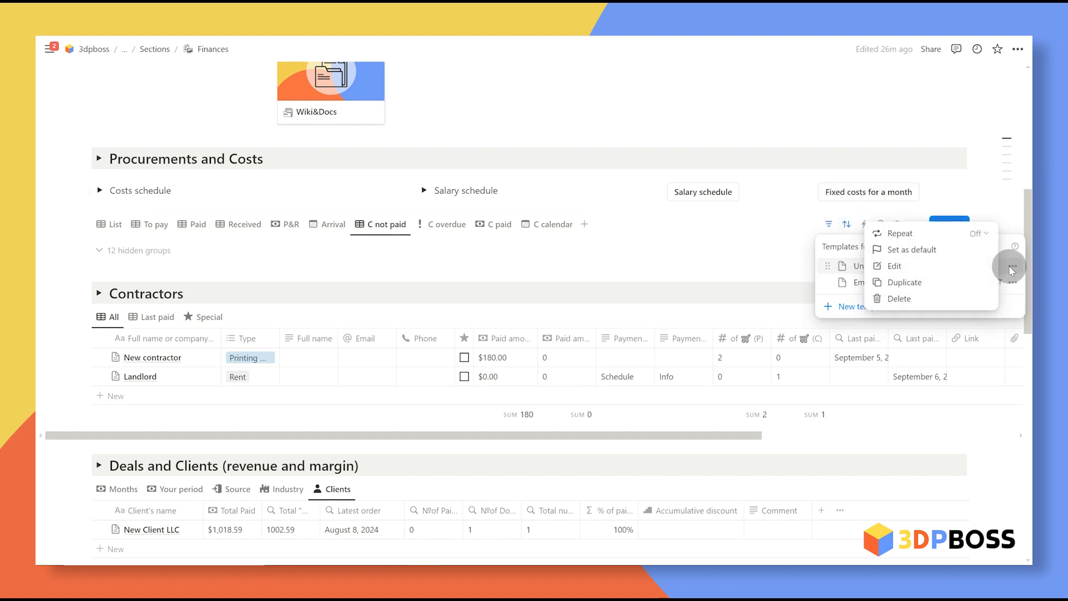
pyautogui.click(938, 236)
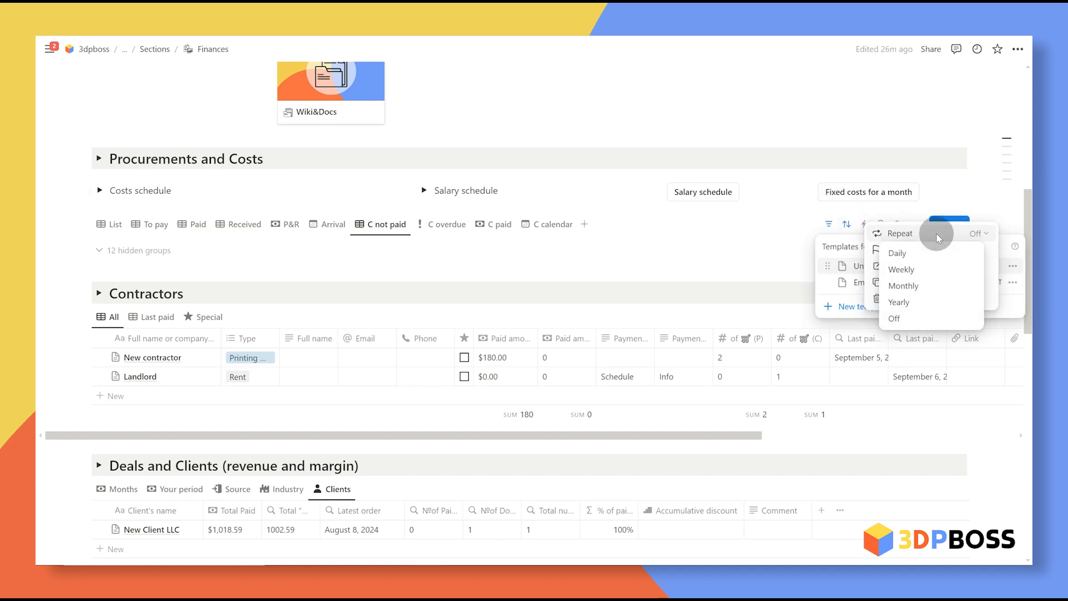
pyautogui.click(934, 284)
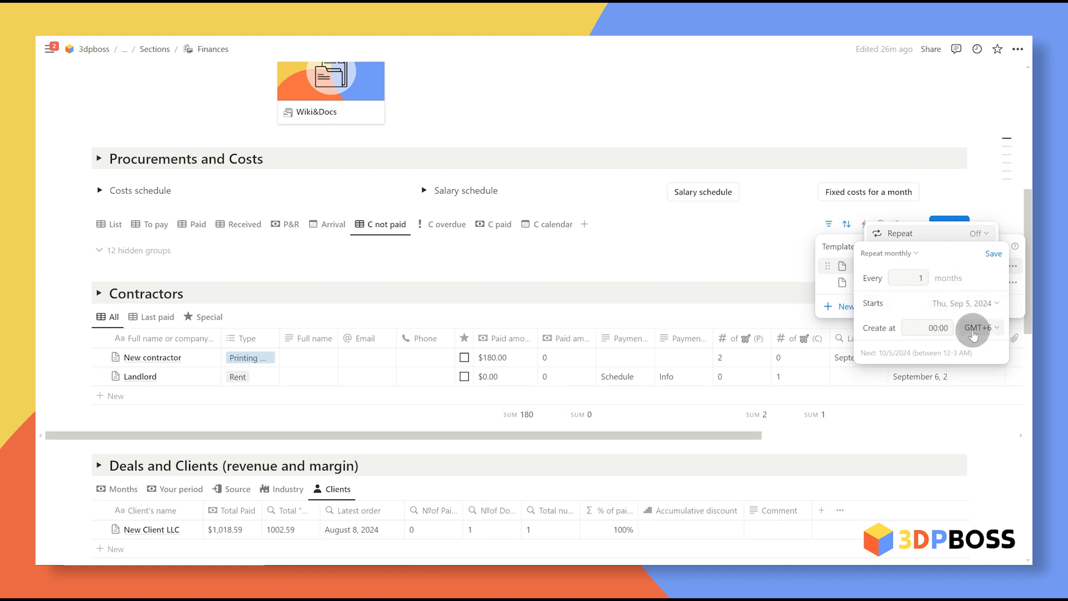
pyautogui.click(846, 263)
pyautogui.click(858, 267)
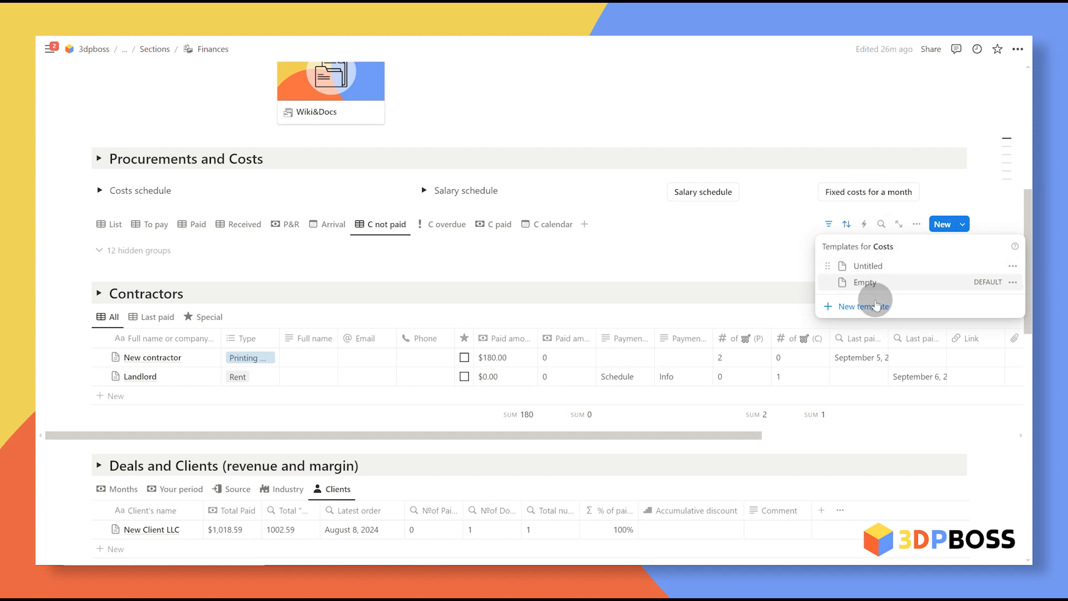
pyautogui.click(760, 248)
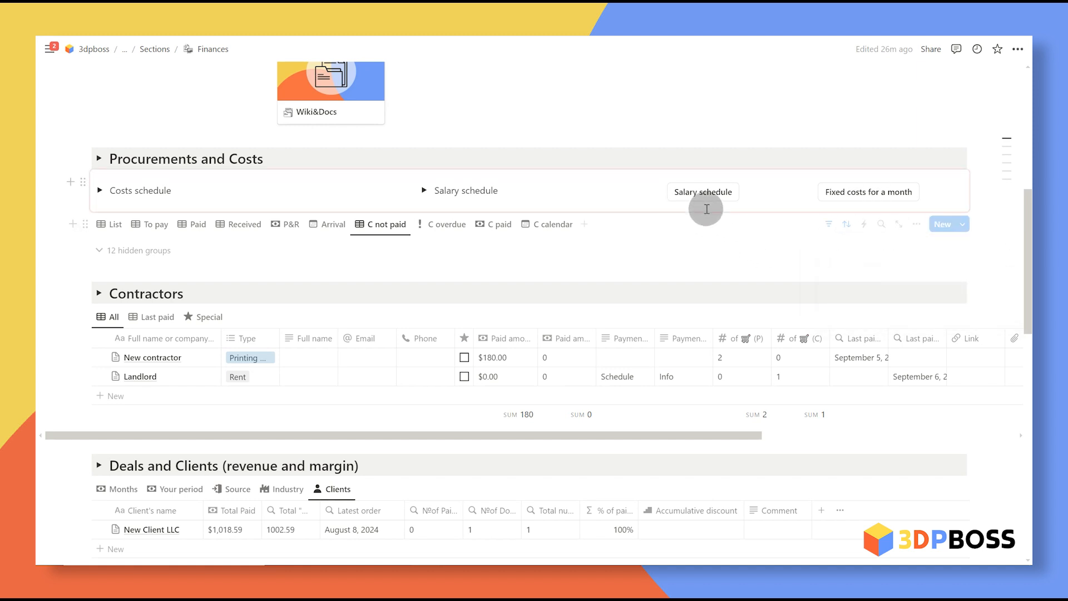
pyautogui.click(425, 190)
pyautogui.click(425, 190)
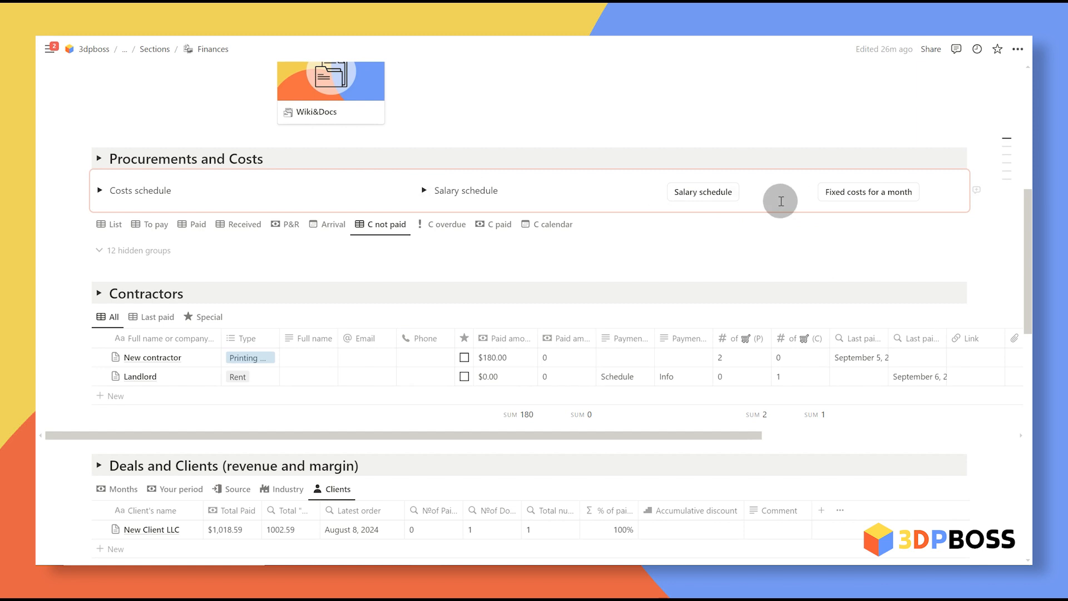
pyautogui.moveTo(941, 224)
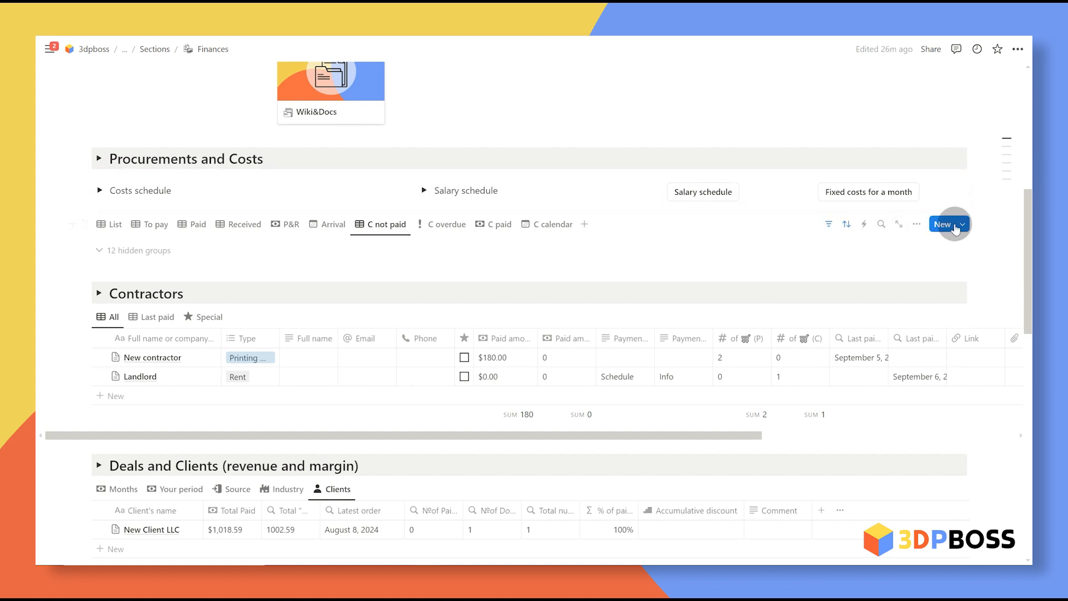
# Step: Reveal hidden groups and add a Salary cost to No Due, due September 7
pyautogui.click(136, 250)
pyautogui.click(170, 315)
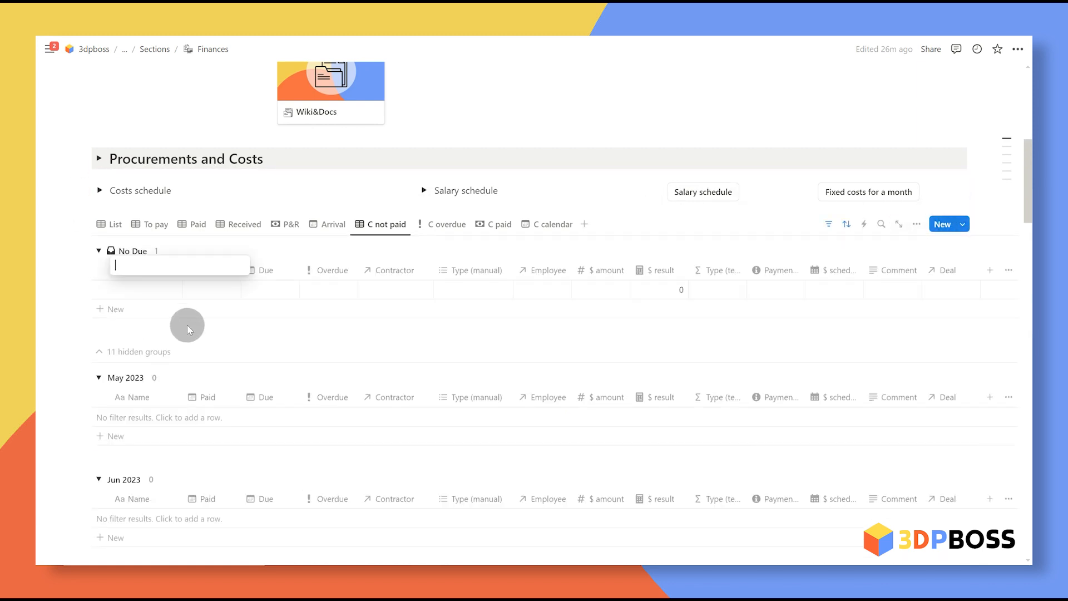
pyautogui.write('Sa')
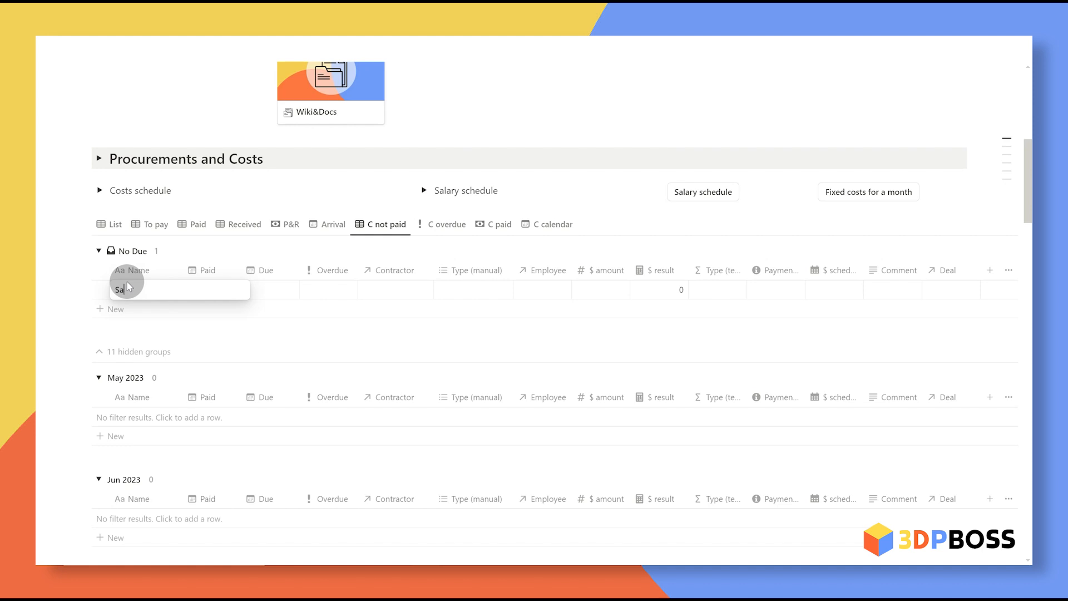
pyautogui.write('lary')
pyautogui.click(283, 338)
pyautogui.click(265, 291)
pyautogui.click(358, 332)
pyautogui.click(192, 313)
pyautogui.click(136, 352)
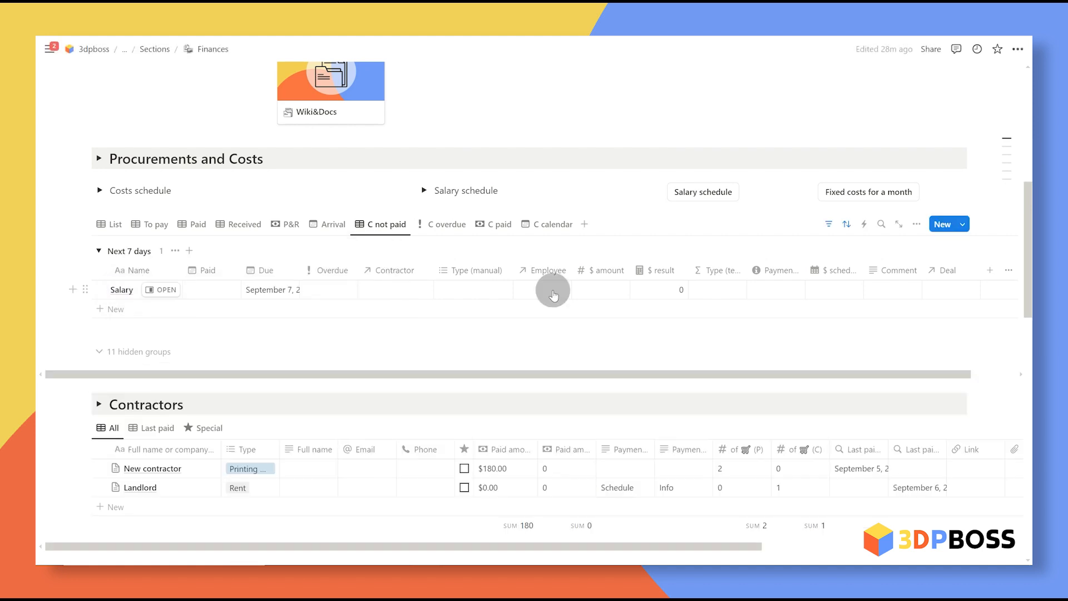
# Step: Link Salary to an employee and open the Employee template page in side peek
pyautogui.click(553, 290)
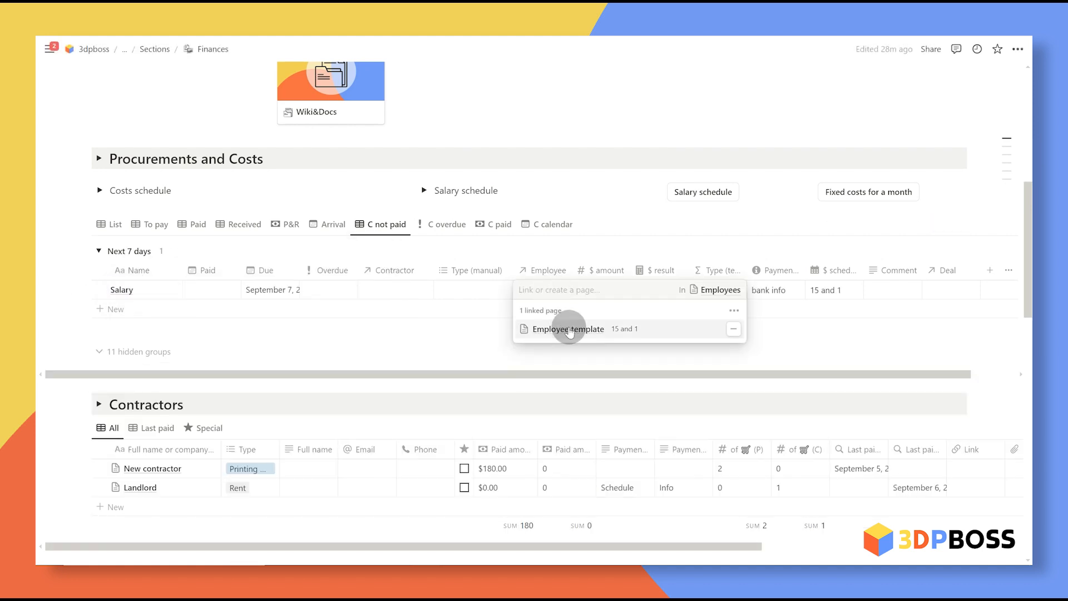
pyautogui.press('Escape')
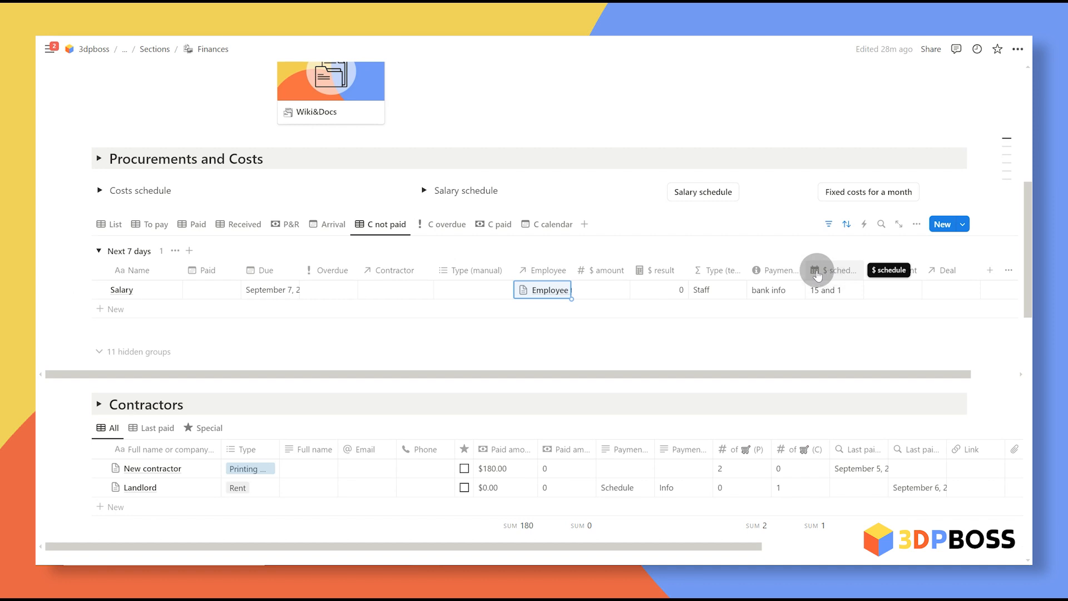
pyautogui.click(531, 289)
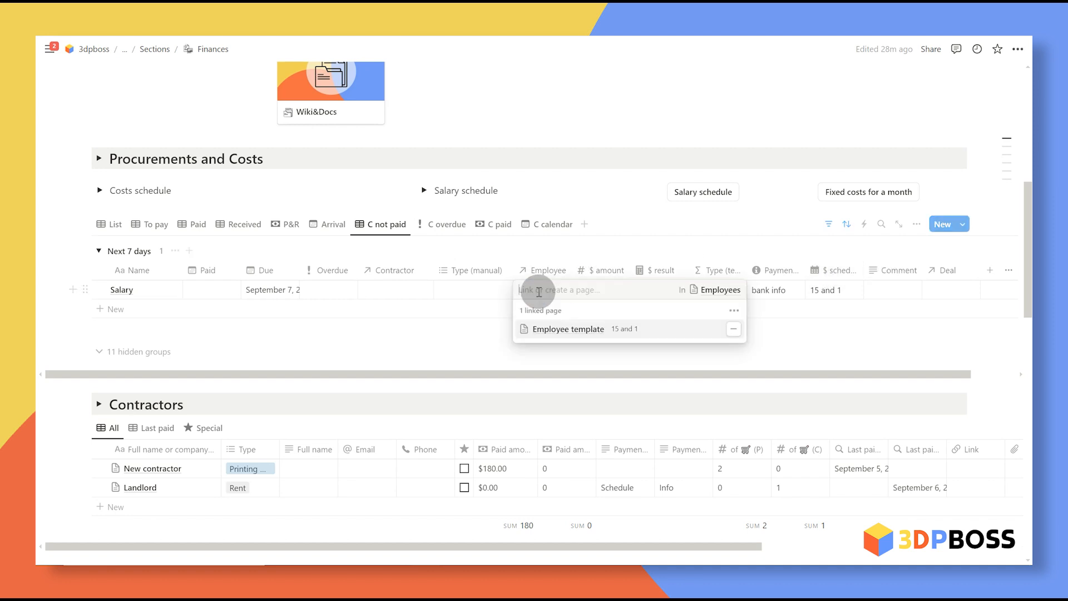
pyautogui.click(568, 334)
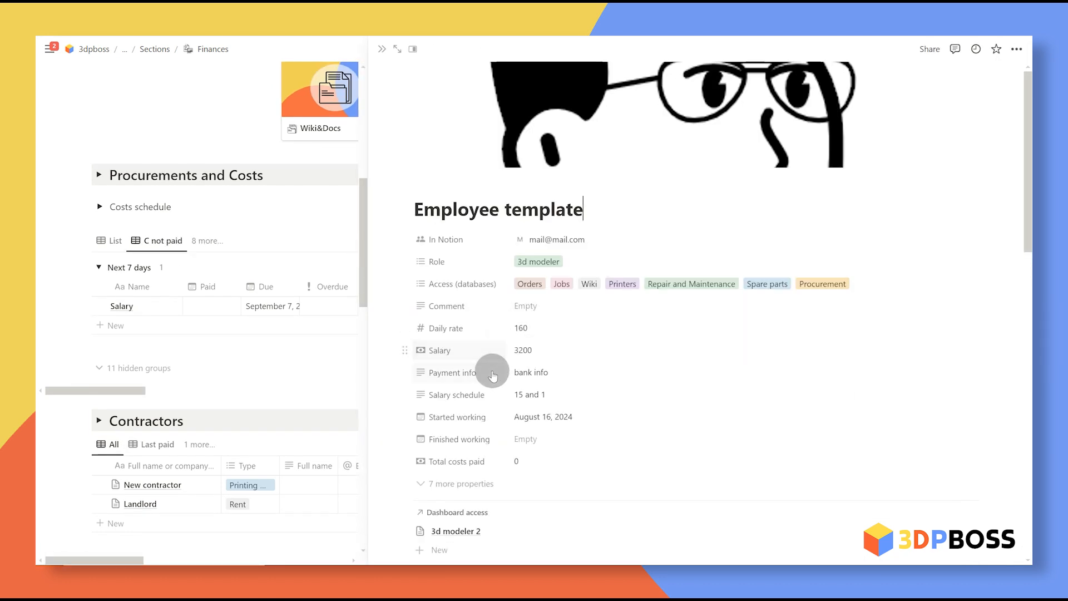
# Step: Try the E-Extra work and E-No-show types on Salary, then clear the type
pyautogui.click(385, 55)
pyautogui.click(485, 287)
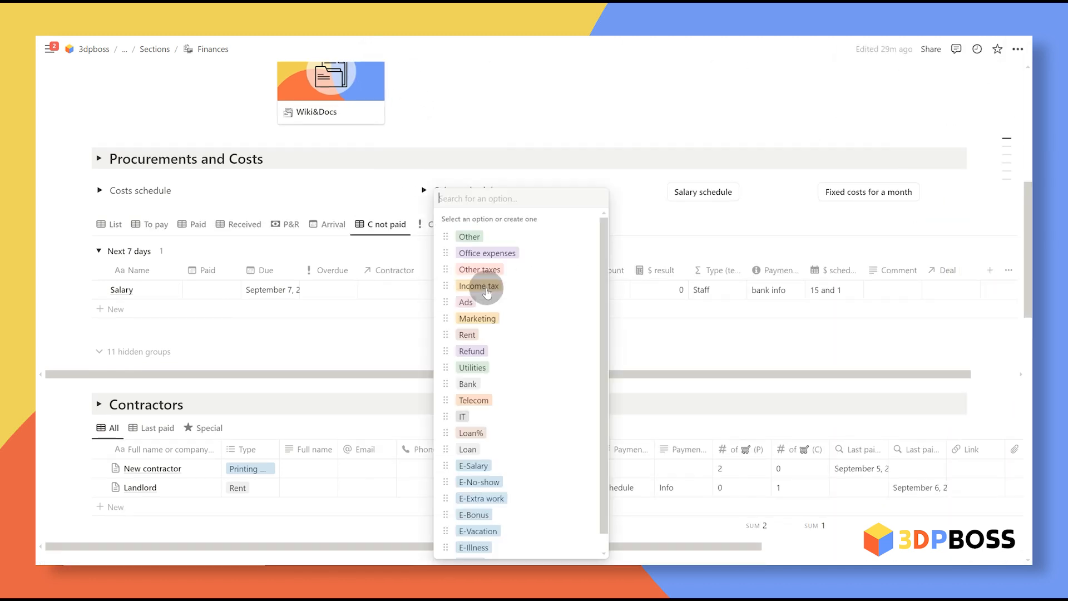
pyautogui.scroll(-1, 607, 301)
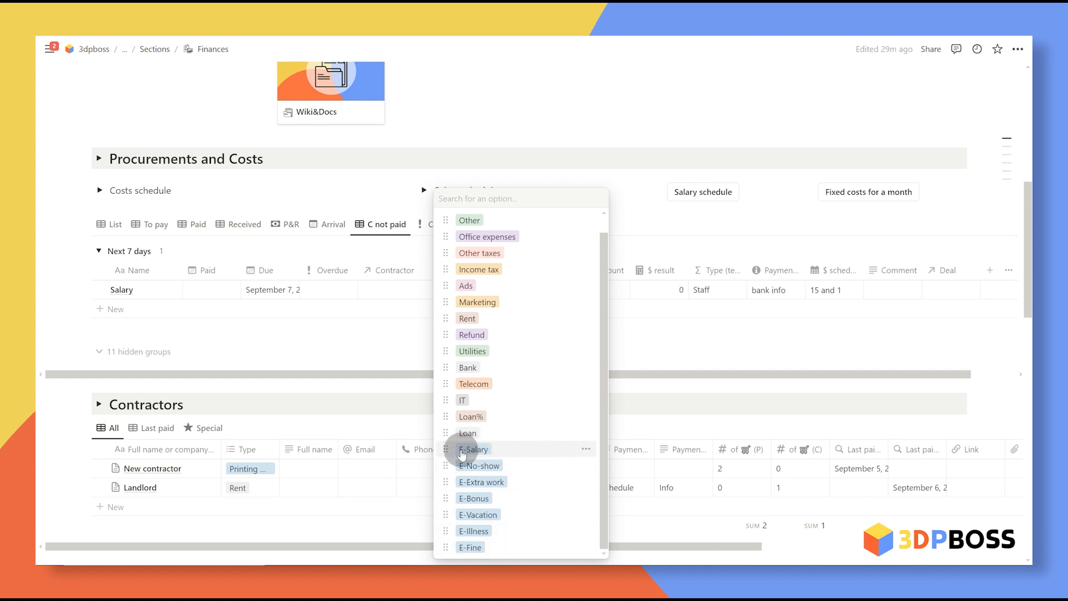
pyautogui.click(535, 485)
pyautogui.click(668, 359)
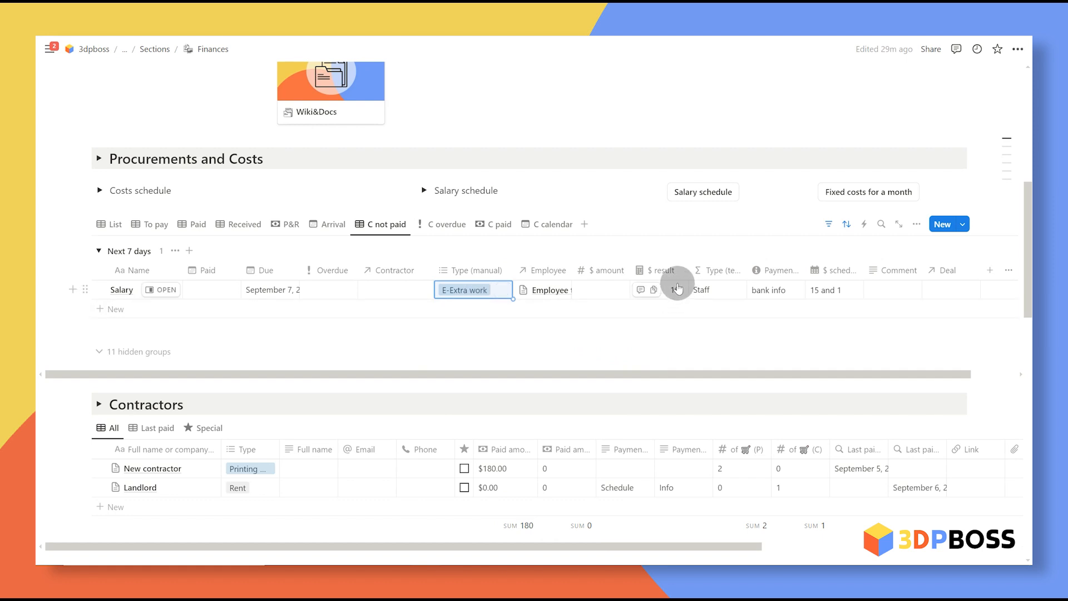
pyautogui.click(542, 290)
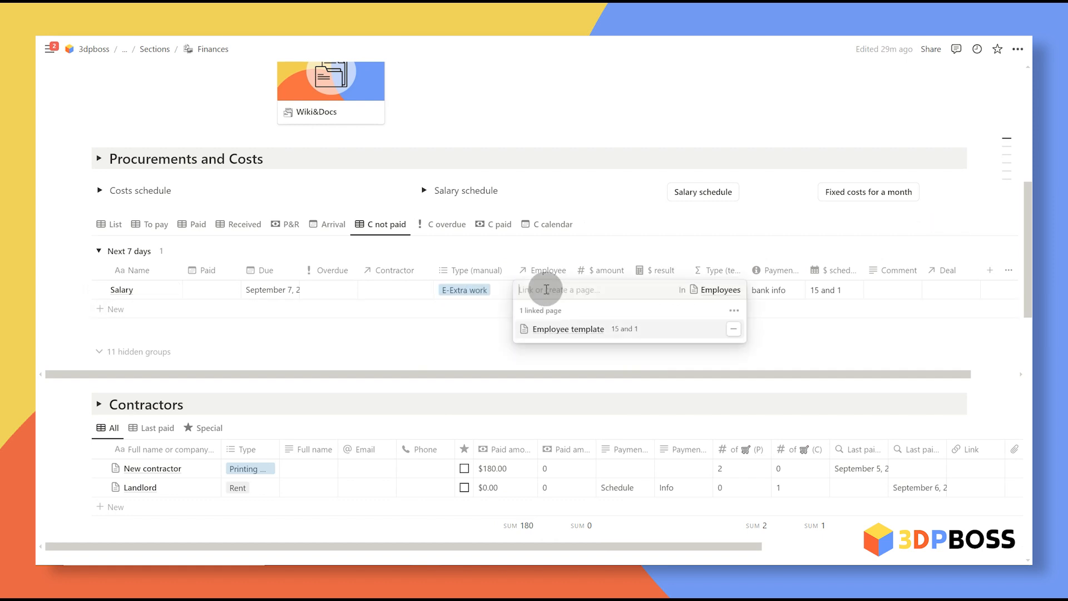
pyautogui.click(567, 330)
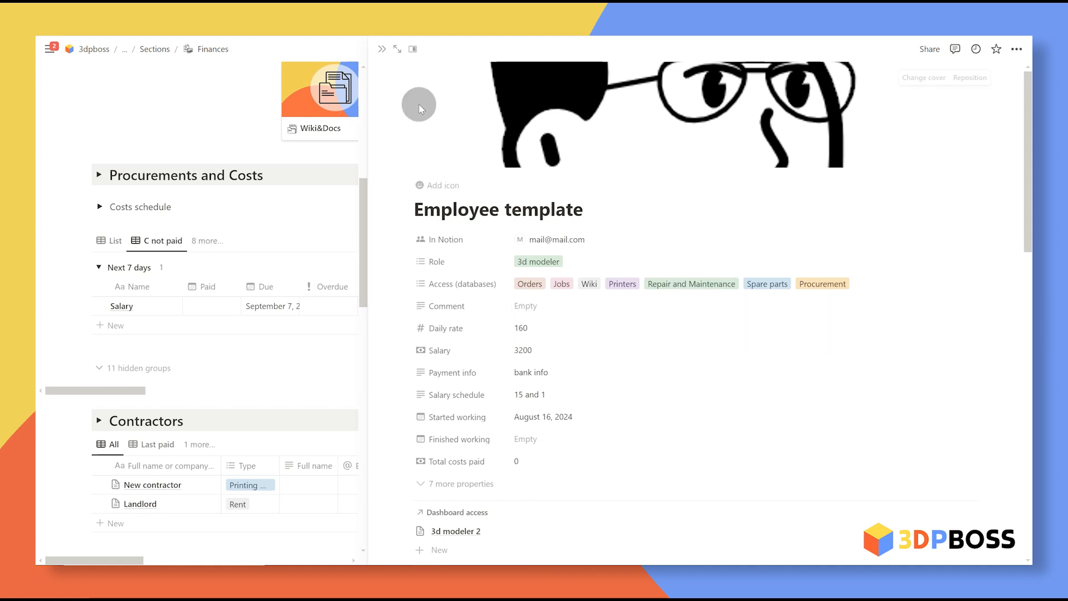
pyautogui.click(382, 50)
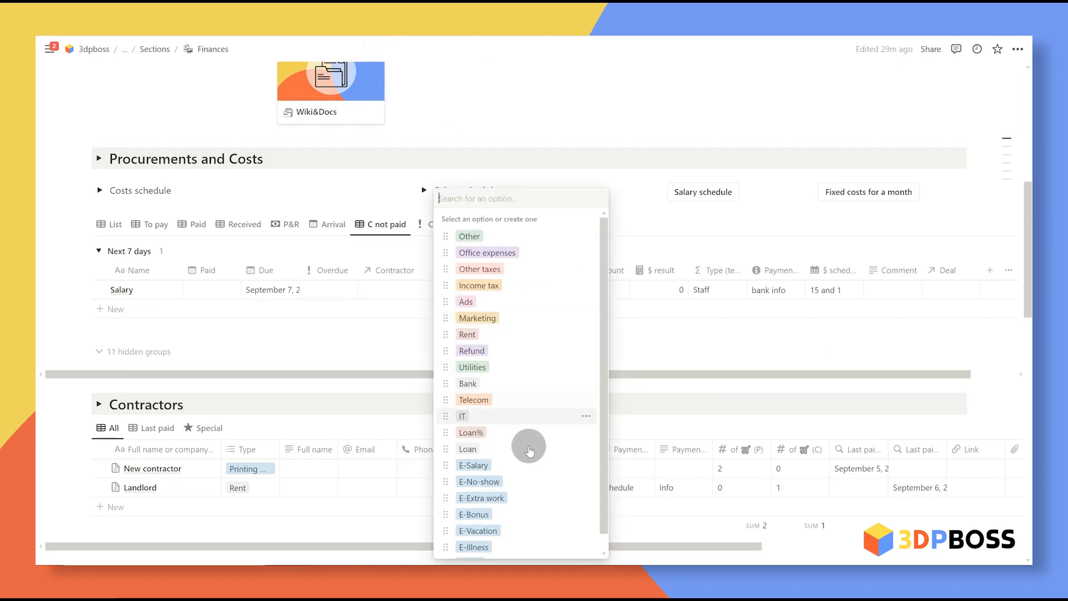
pyautogui.click(528, 481)
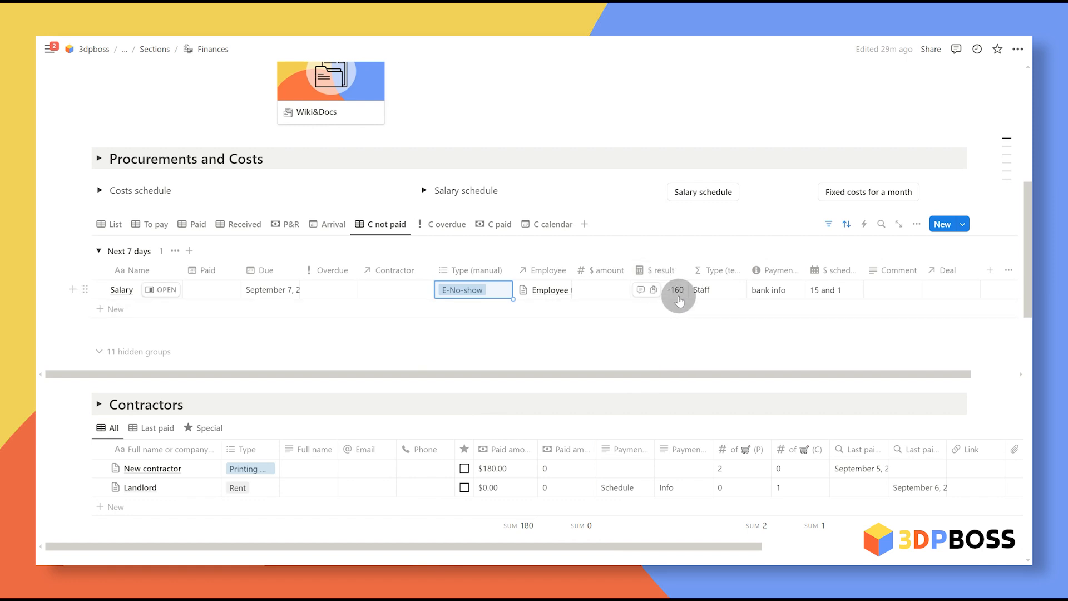
pyautogui.press('BackSpace')
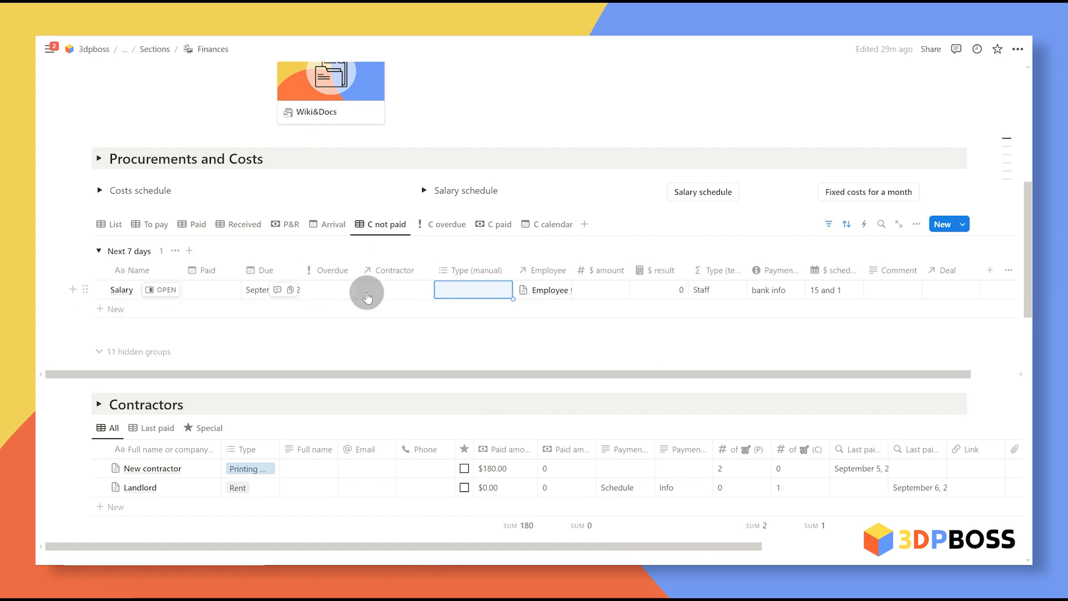
# Step: Enter a $ amount of 2800 for Salary and mark it paid September 13, 2024
pyautogui.click(611, 291)
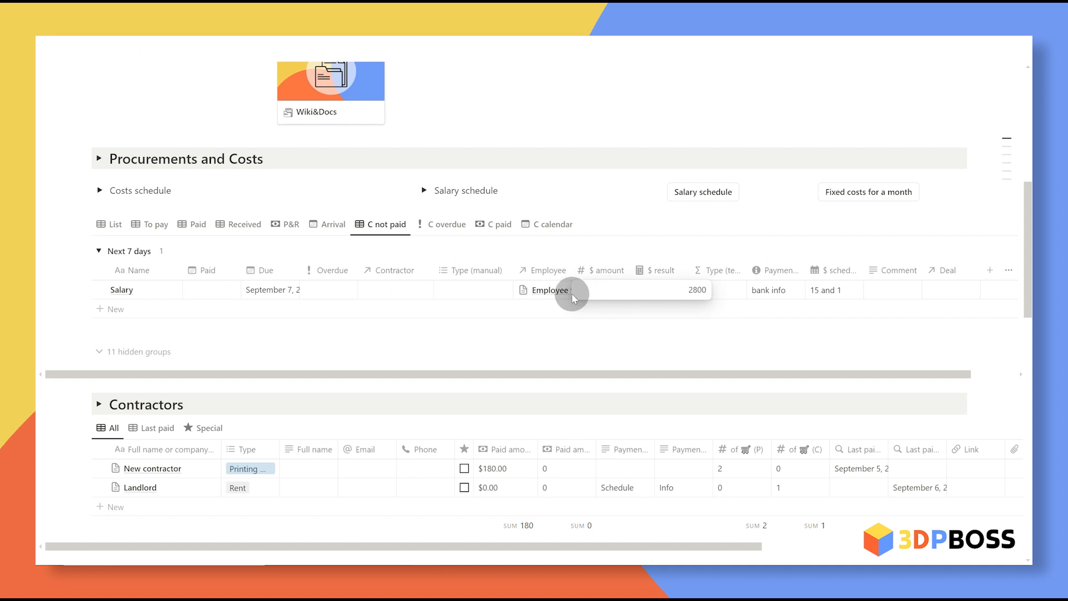
pyautogui.press('Return')
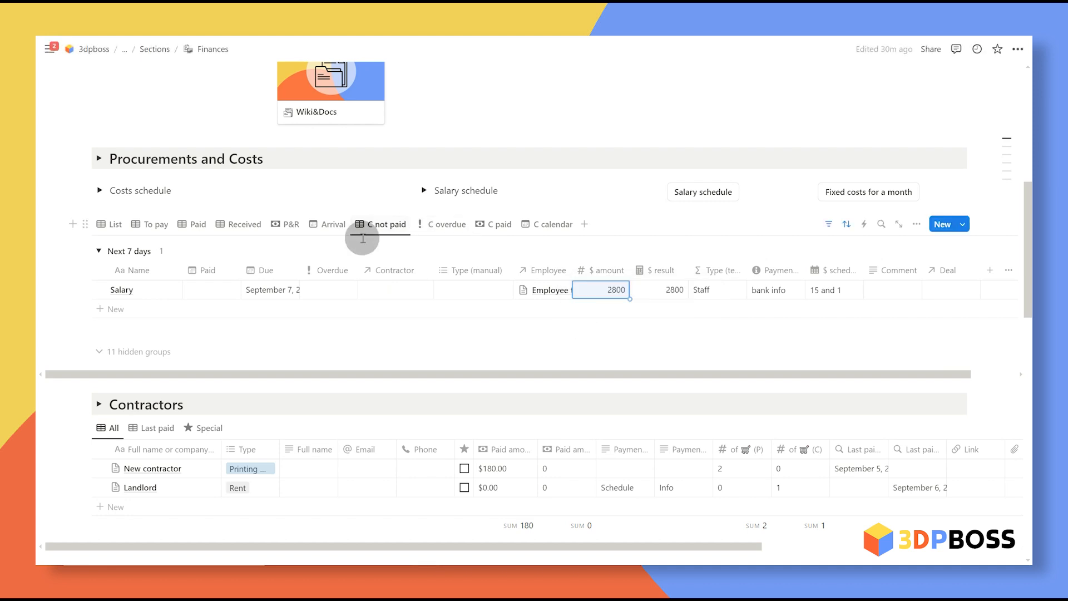
pyautogui.click(213, 294)
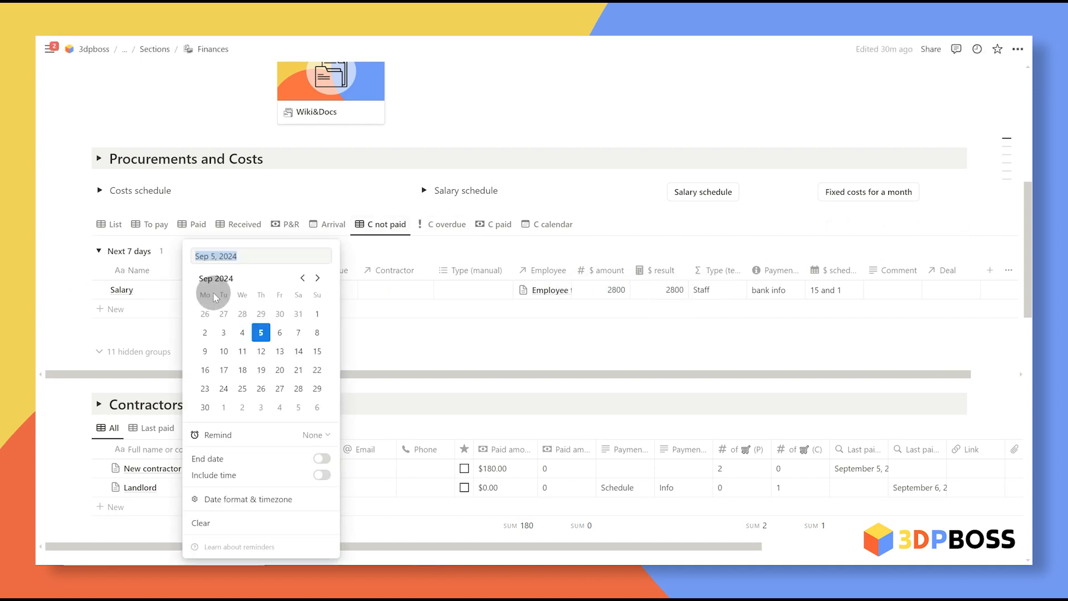
pyautogui.click(281, 353)
pyautogui.click(556, 265)
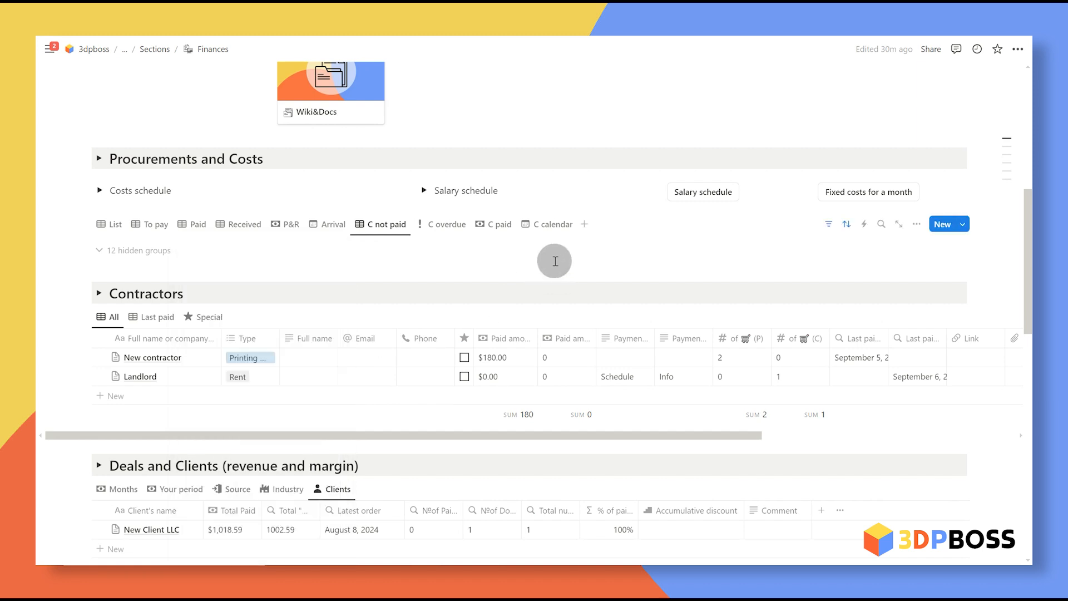
# Step: Check paid costs, then confirm the Employee template's costs paid total reads 2800
pyautogui.click(499, 225)
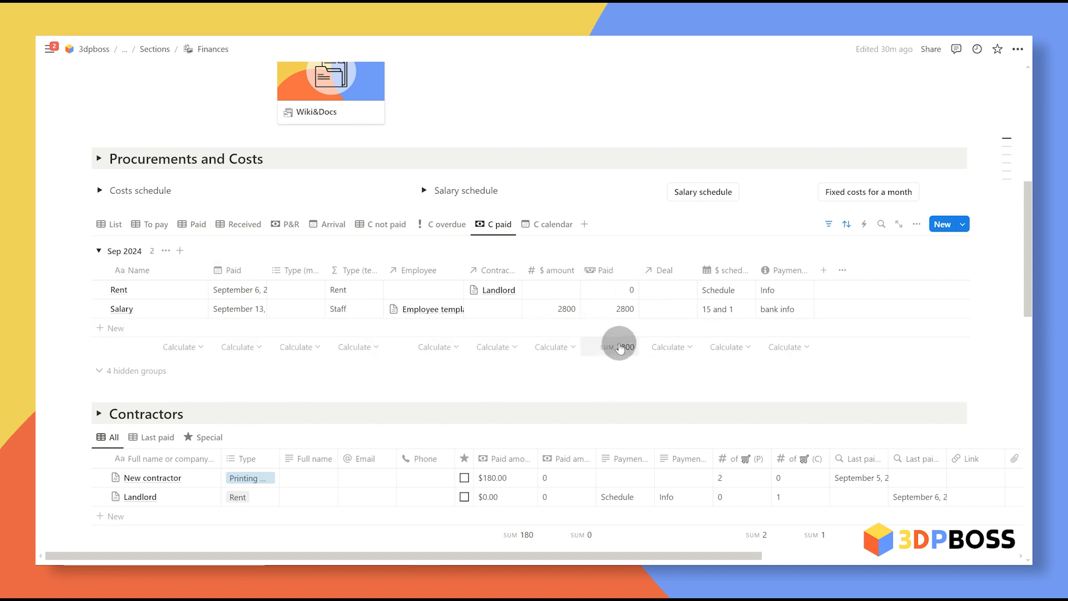
pyautogui.scroll(4, 760, 312)
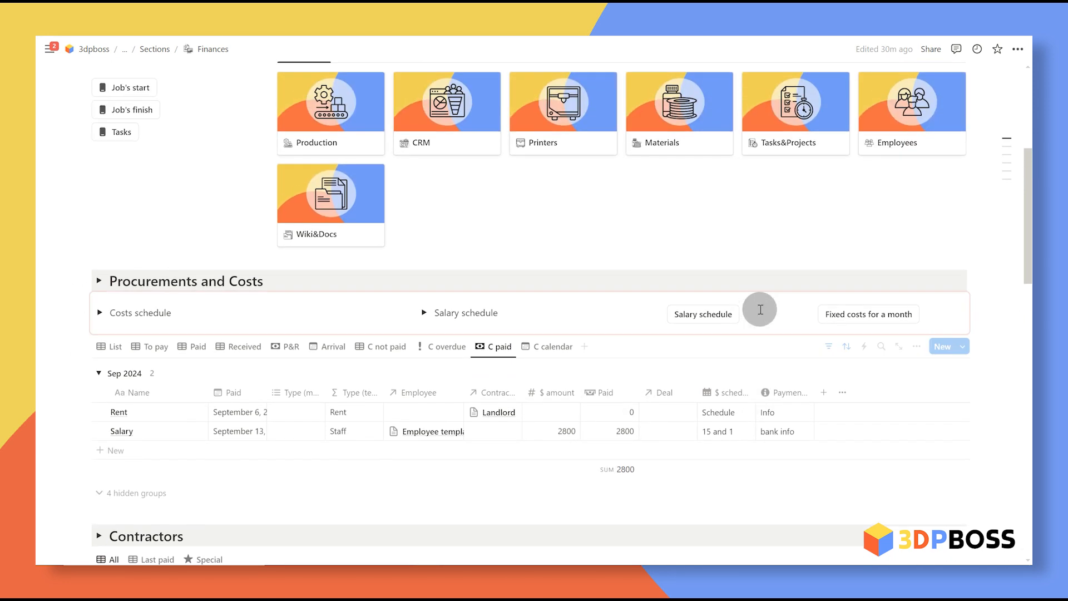
pyautogui.click(917, 256)
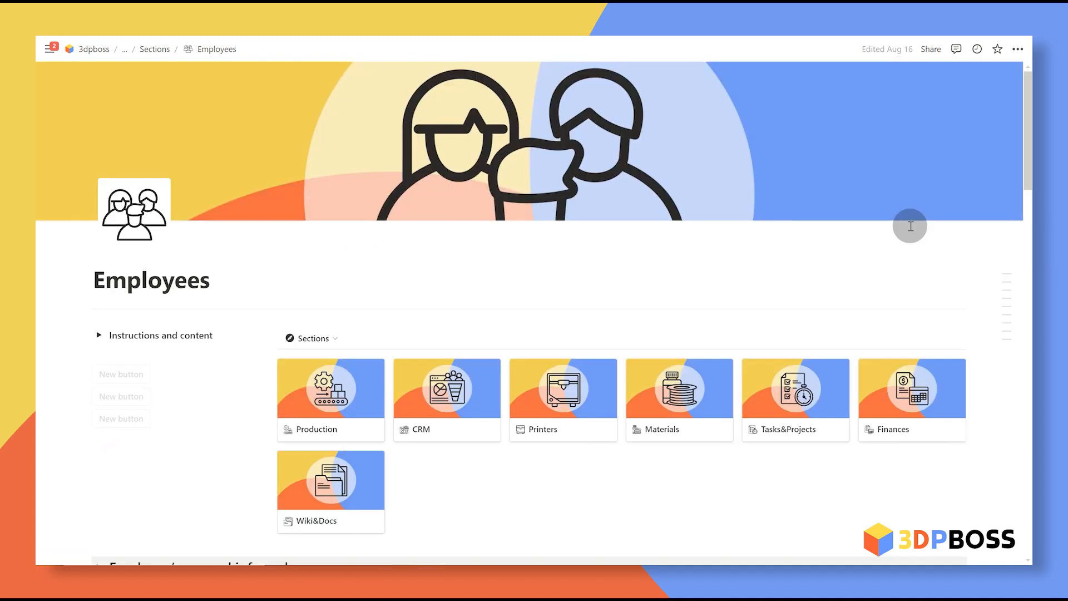
pyautogui.scroll(-7, 475, 334)
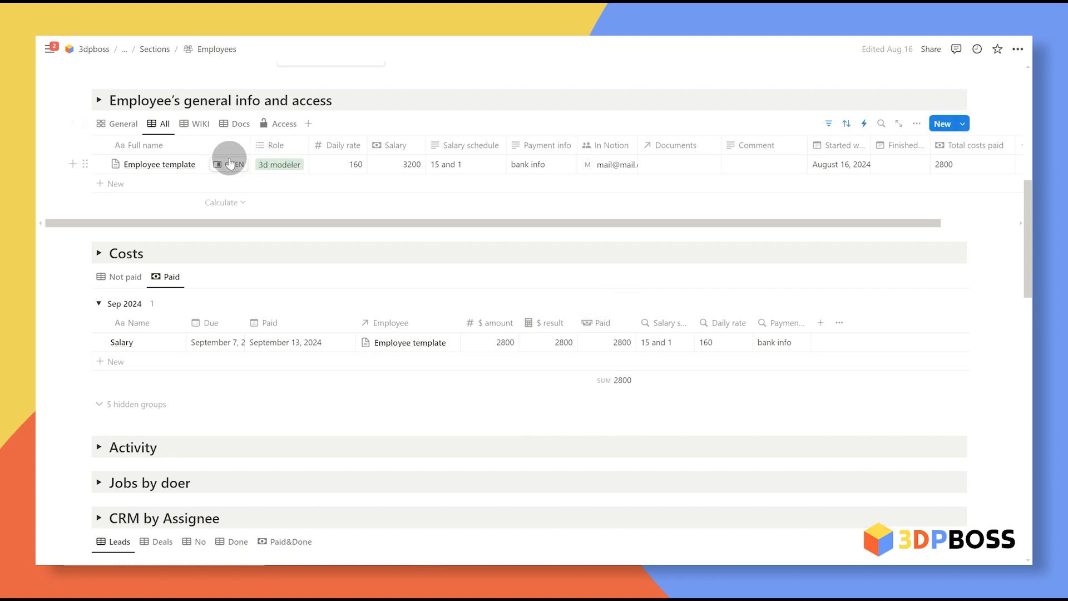
pyautogui.click(222, 167)
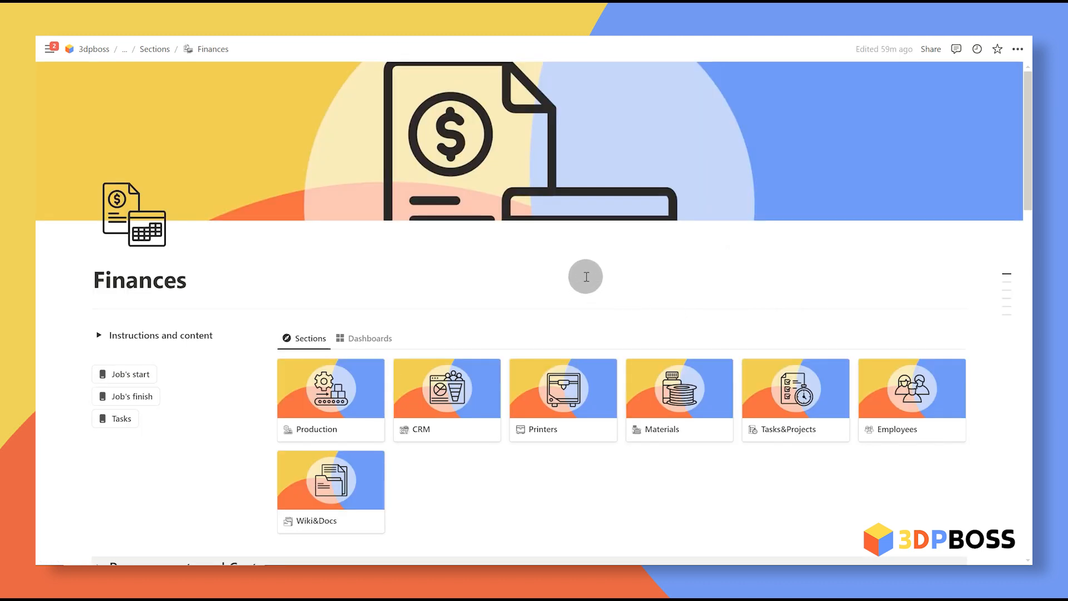
# Step: Switch through the C Paid, P T paid and P R paid views
pyautogui.scroll(-20, 575, 257)
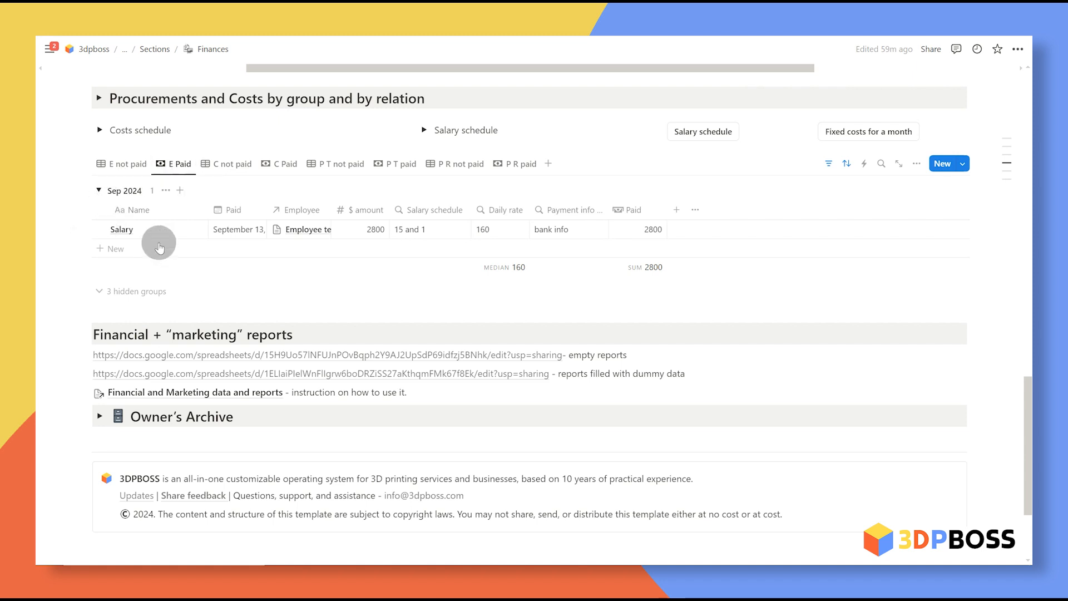
pyautogui.click(283, 167)
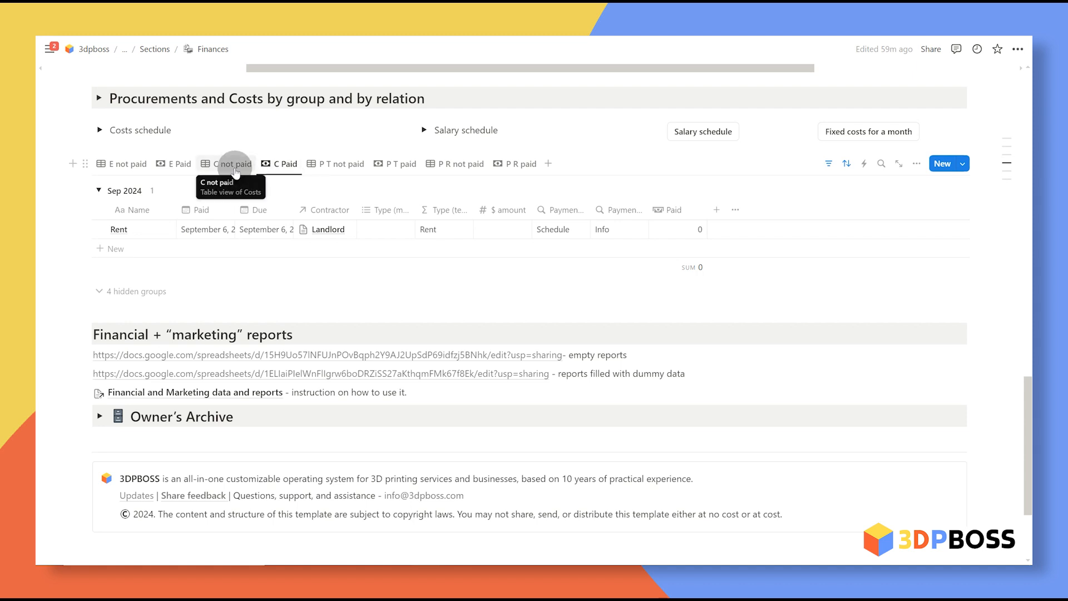
pyautogui.click(405, 168)
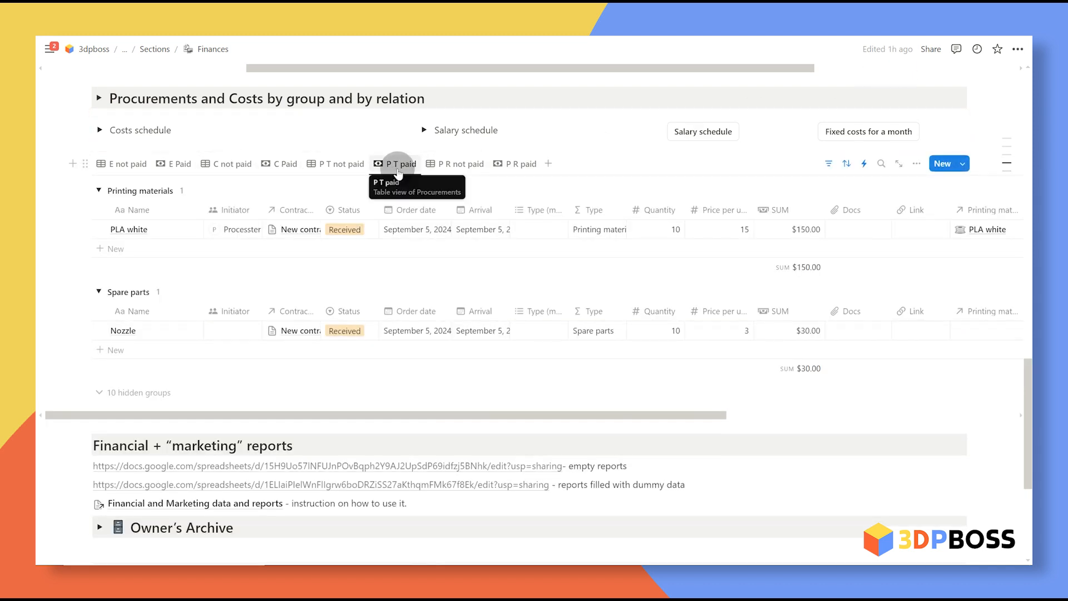
pyautogui.click(515, 165)
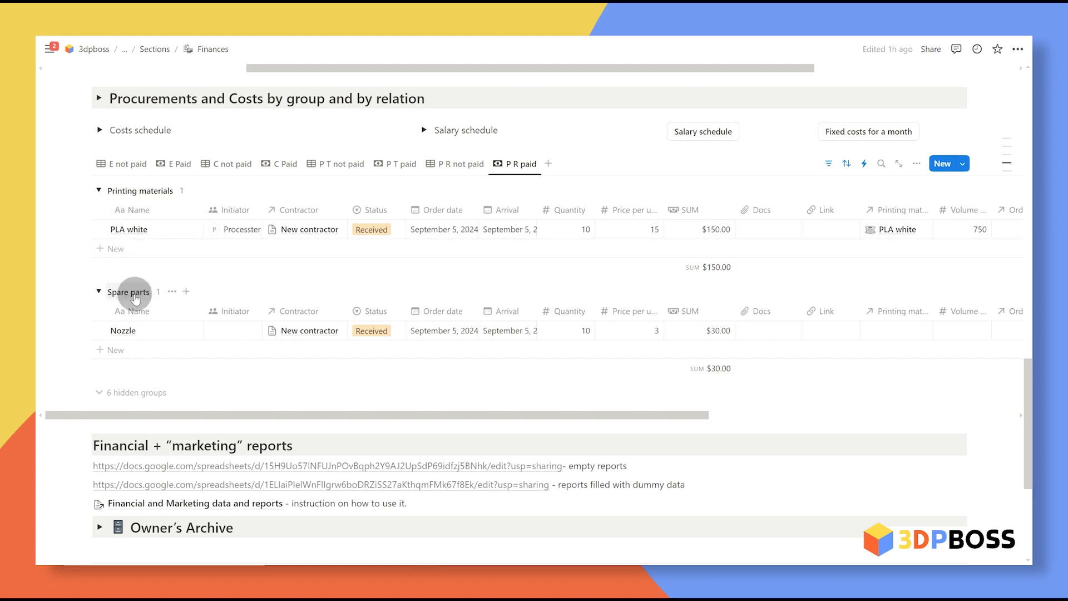
# Step: Expand the hidden groups, return to paid procurements by type, and collapse them again
pyautogui.click(132, 391)
pyautogui.scroll(-5, 198, 345)
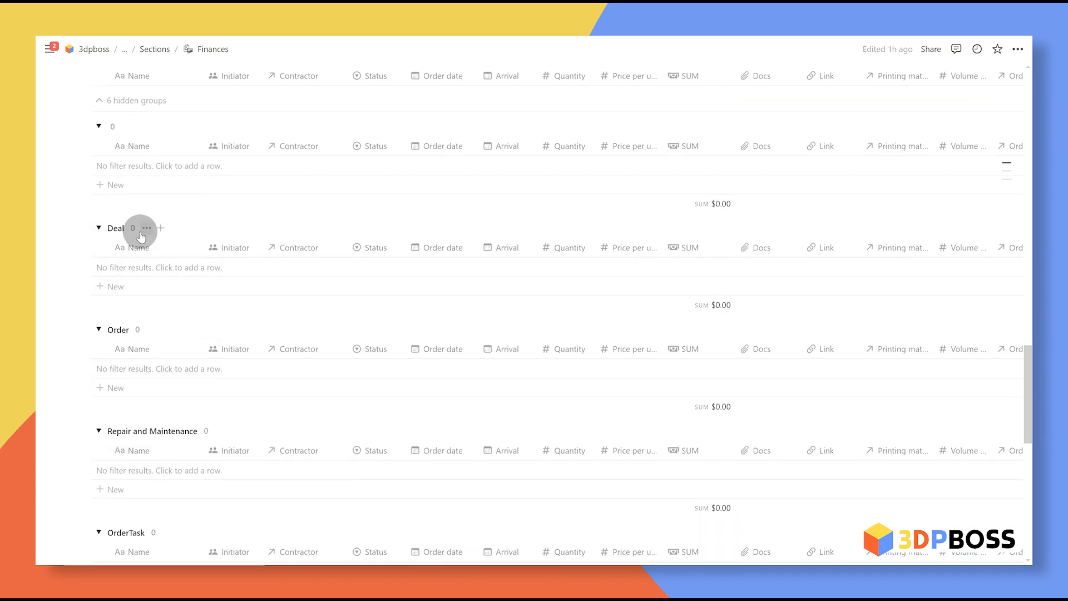
pyautogui.scroll(-1, 161, 439)
pyautogui.scroll(6, 300, 377)
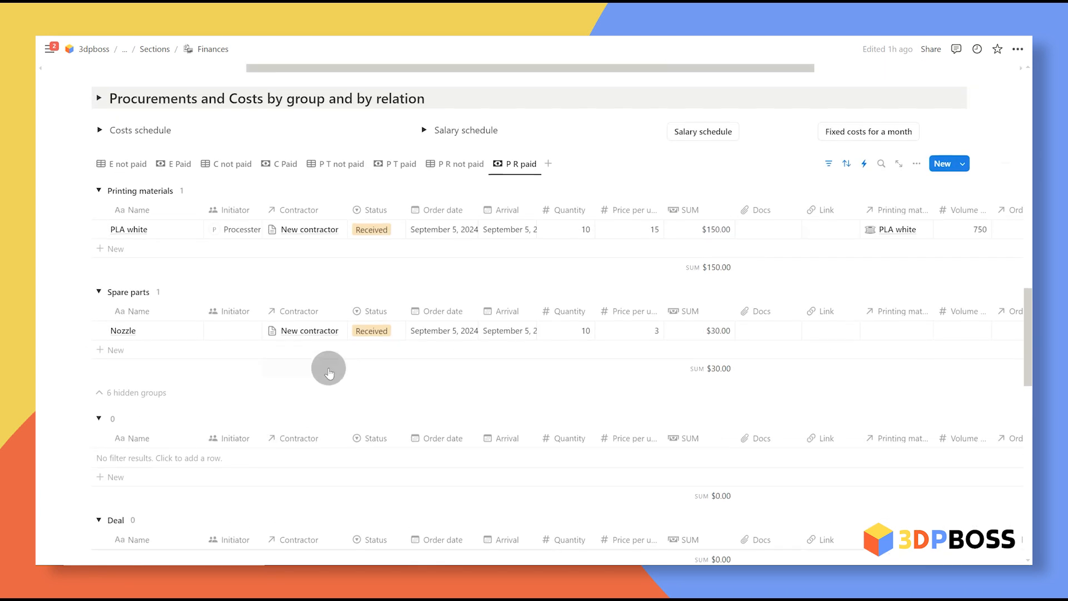
pyautogui.scroll(1, 329, 373)
pyautogui.click(402, 222)
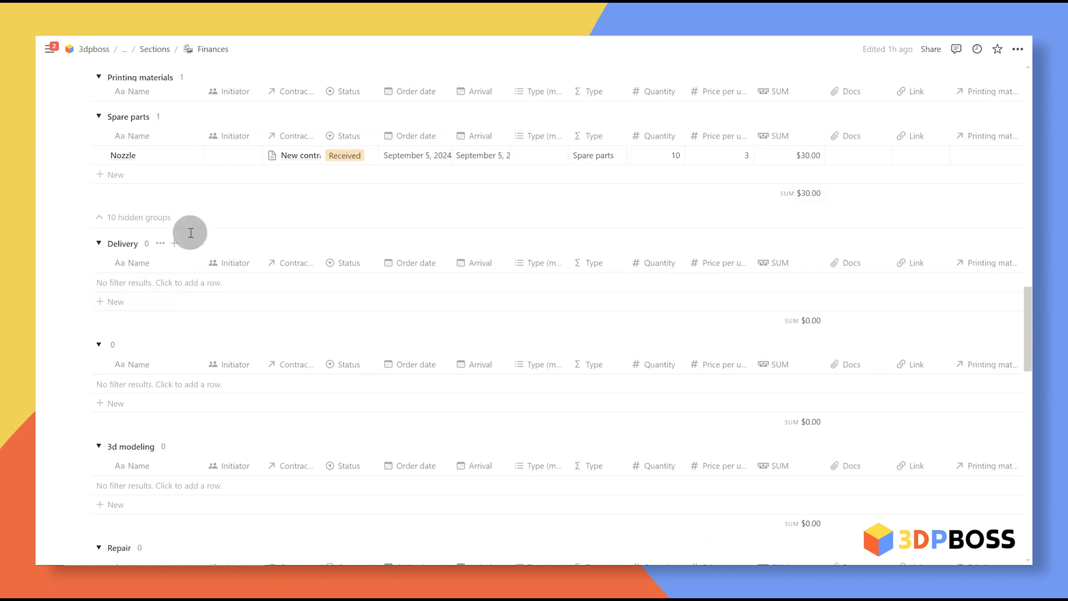
pyautogui.scroll(-2, 151, 266)
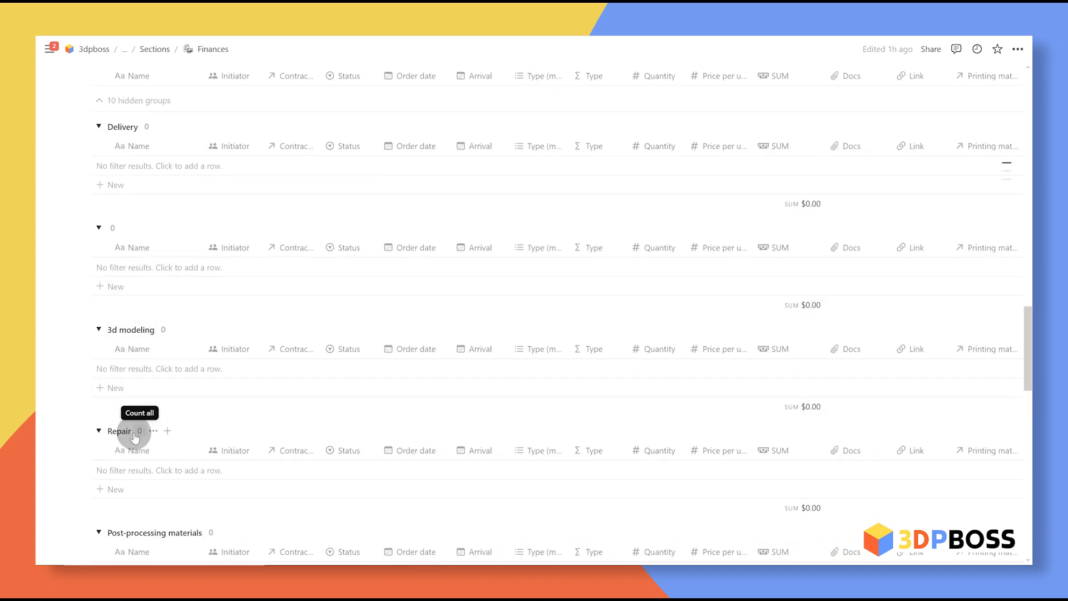
pyautogui.scroll(-2, 144, 423)
pyautogui.scroll(7, 222, 407)
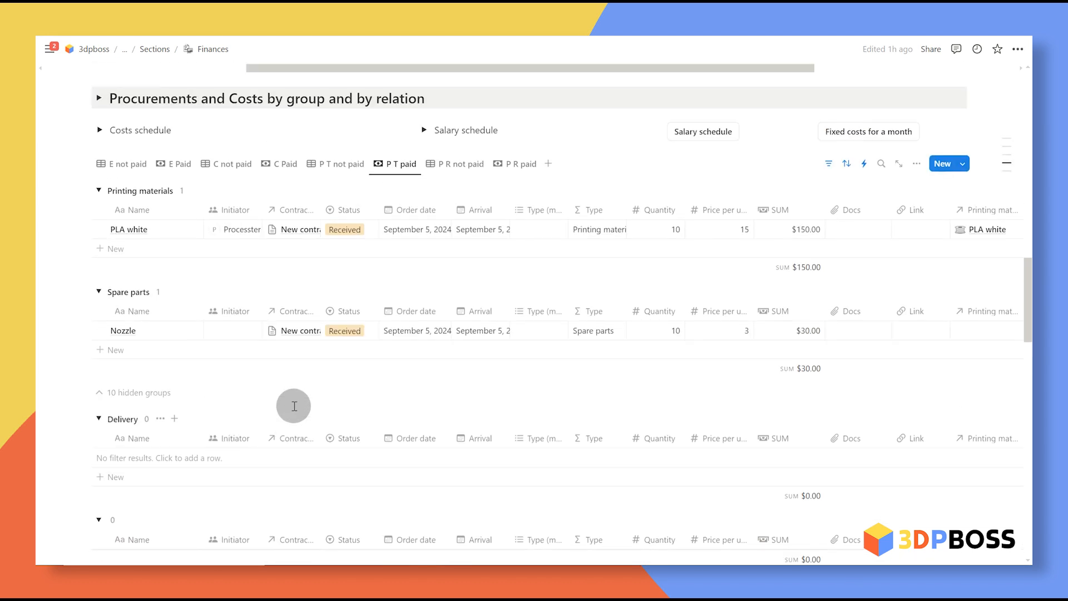
pyautogui.click(141, 393)
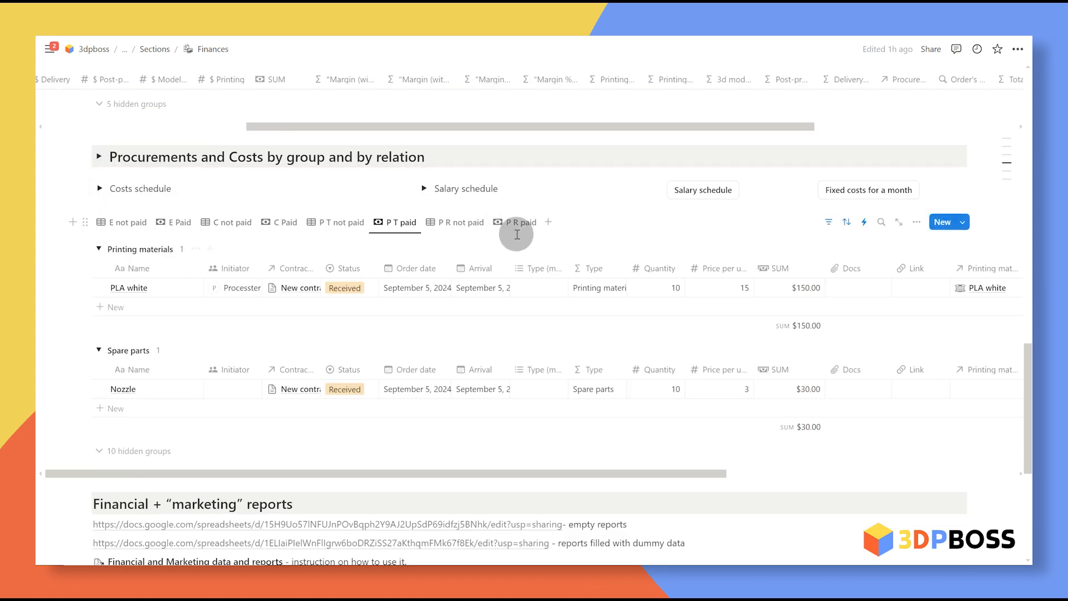
# Step: Expand and collapse the section's explanatory description
pyautogui.click(99, 157)
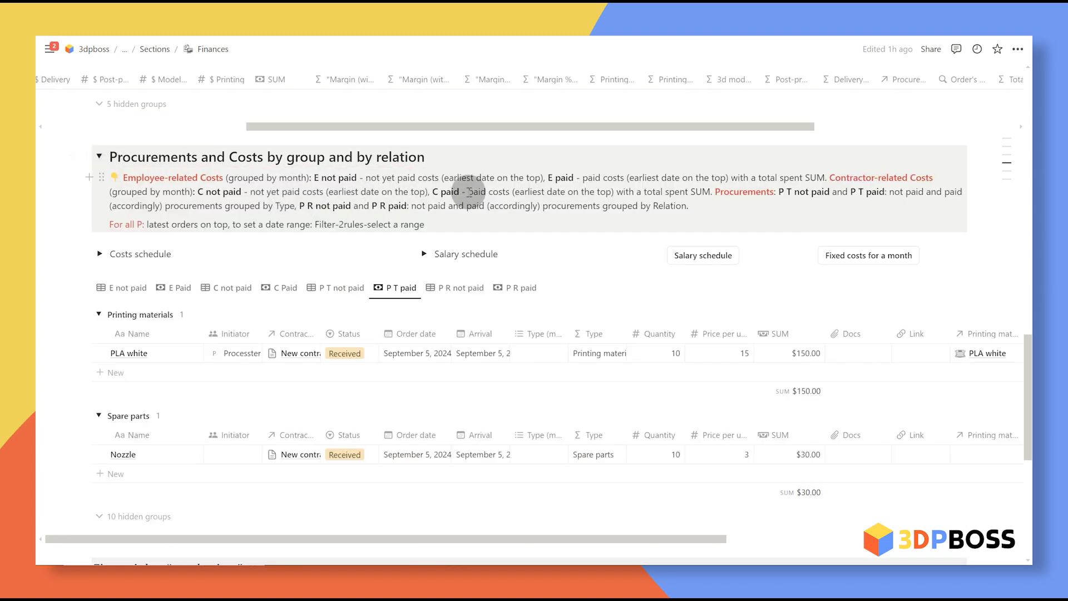
pyautogui.click(100, 157)
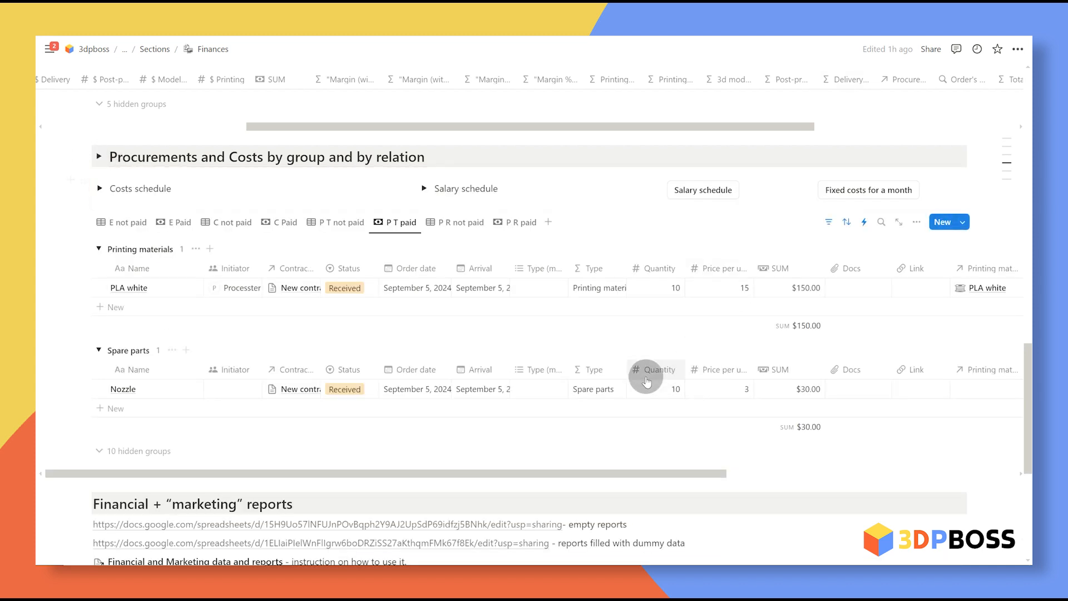
pyautogui.scroll(5, 639, 374)
pyautogui.hscroll(-2, 554, 354)
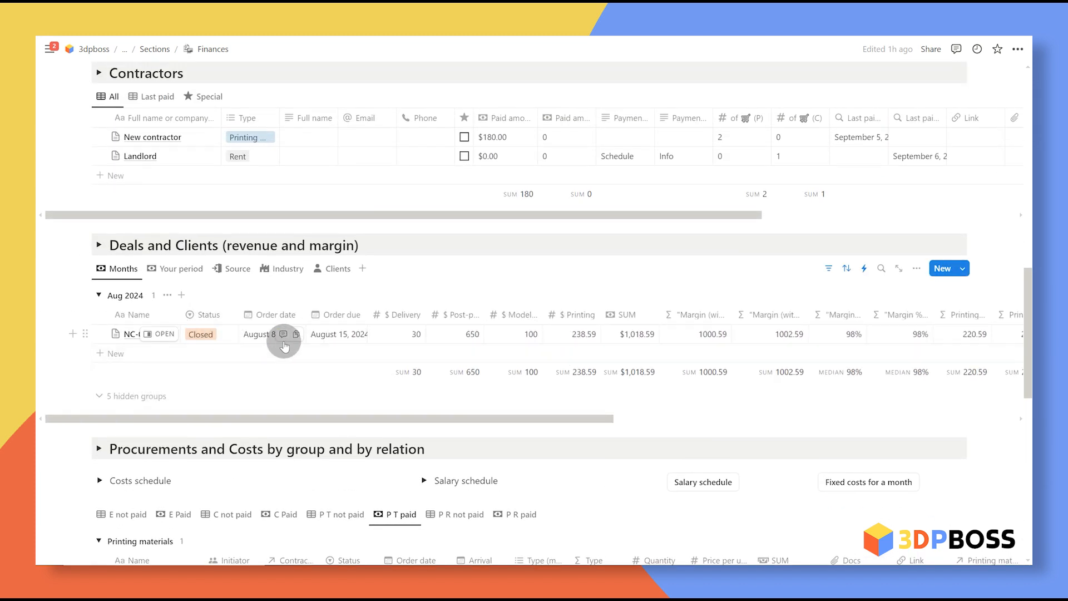
# Step: Scroll the Deals and Clients table right to the margin, Procurements and Total cost columns
pyautogui.hscroll(3, 406, 334)
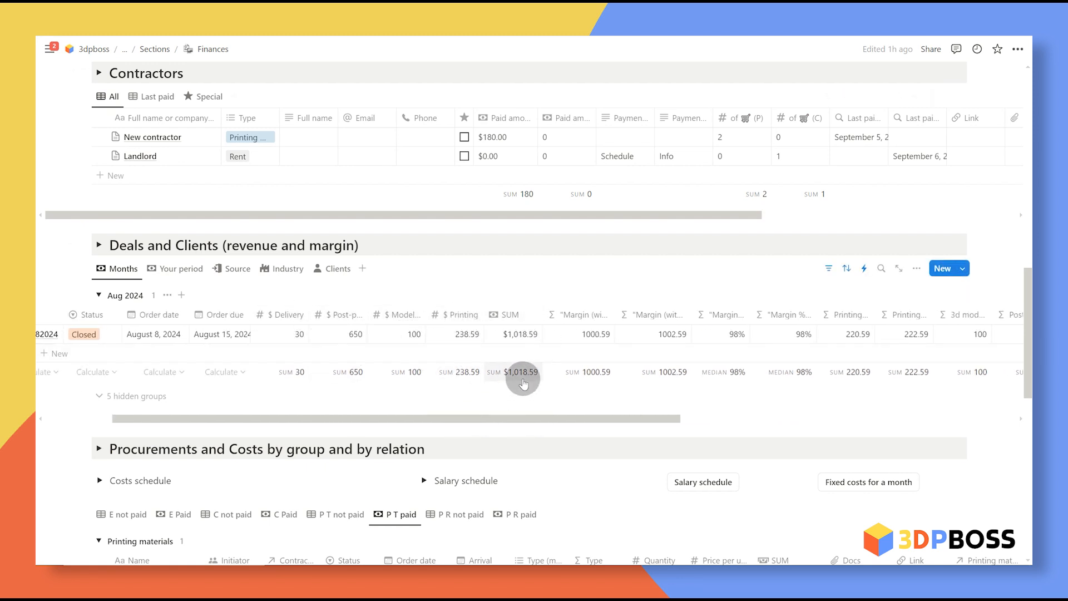
pyautogui.hscroll(3, 501, 362)
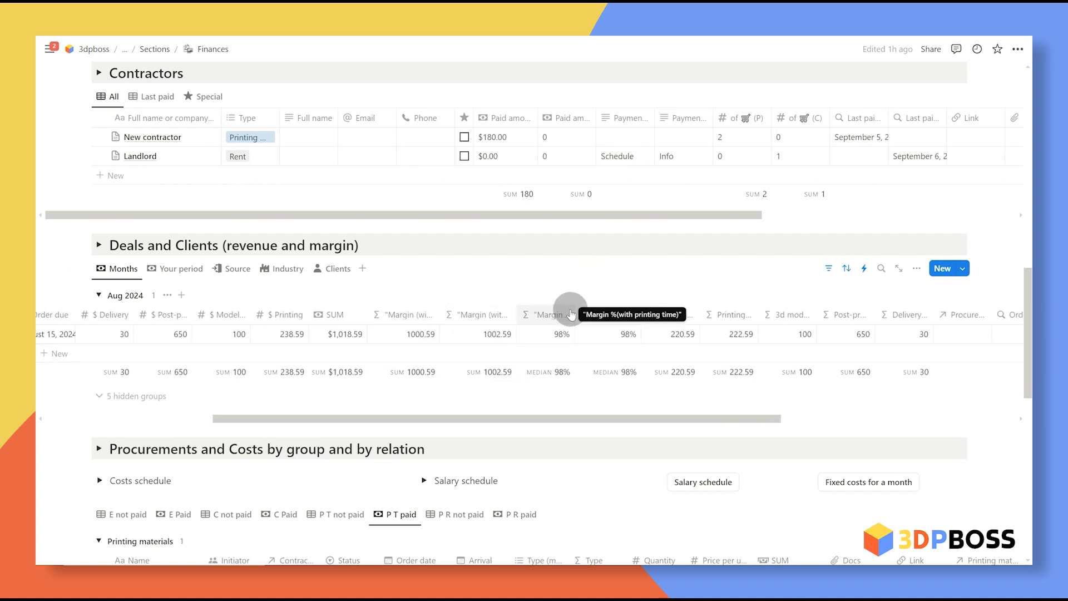
pyautogui.hscroll(3, 683, 356)
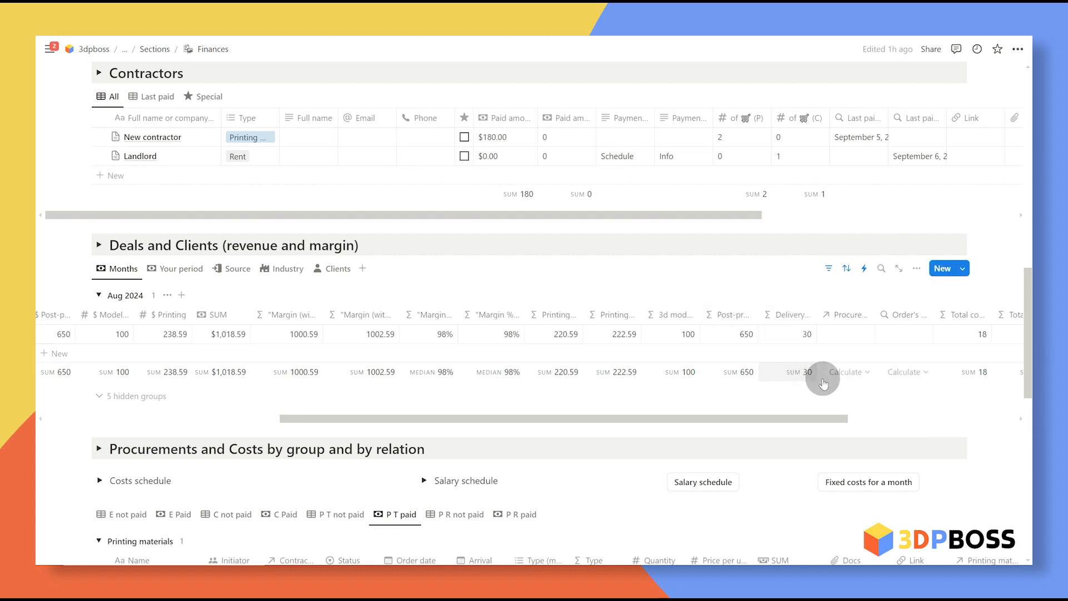
pyautogui.hscroll(5, 818, 374)
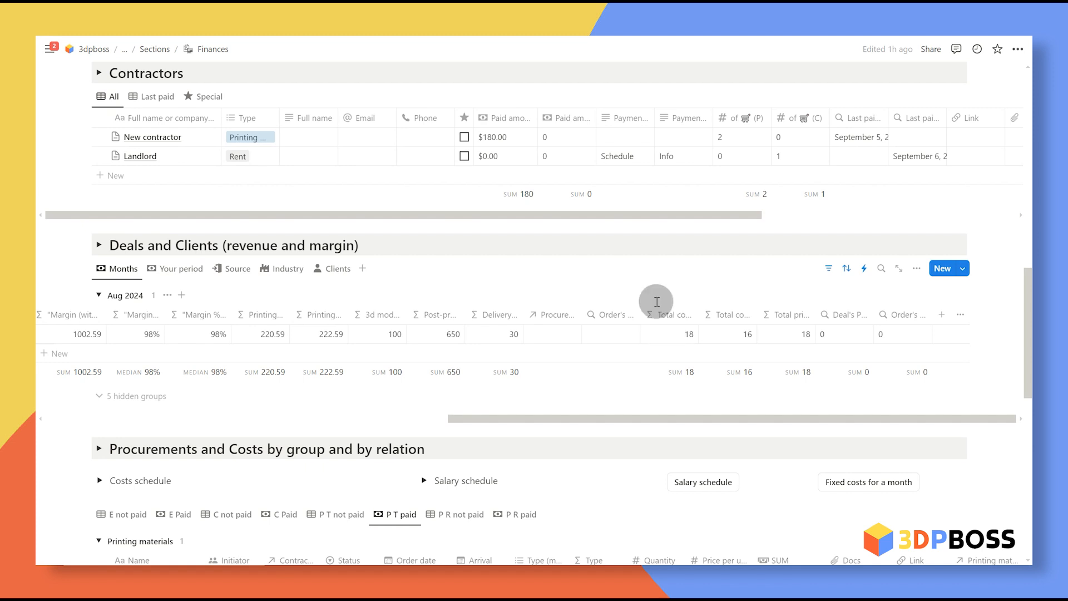
# Step: Create a 'New Delivery' procurement linked to the August deal and open its page
pyautogui.click(565, 335)
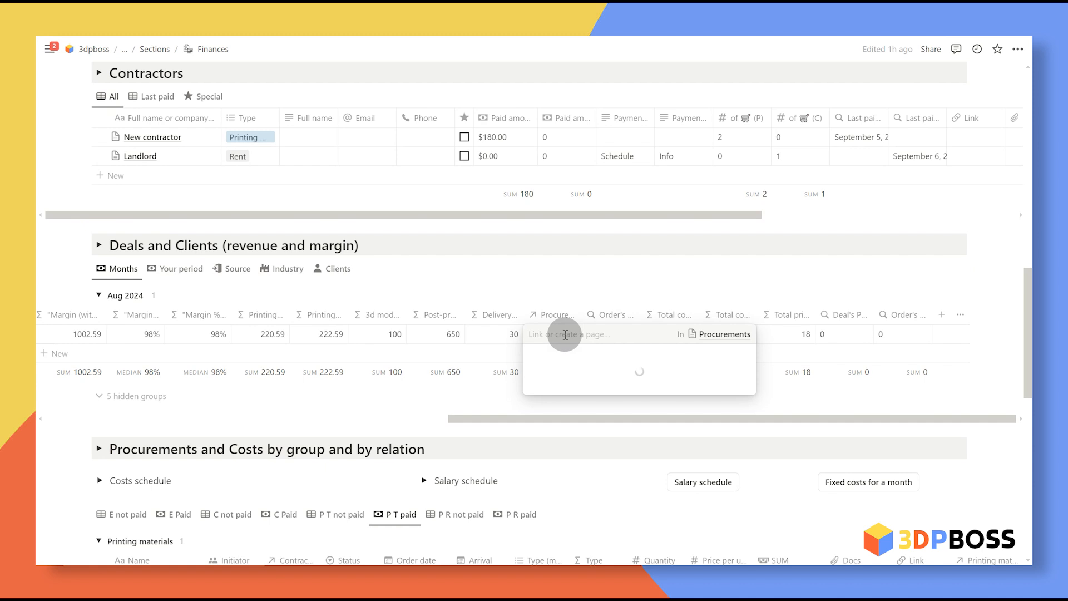
pyautogui.write('Delivery')
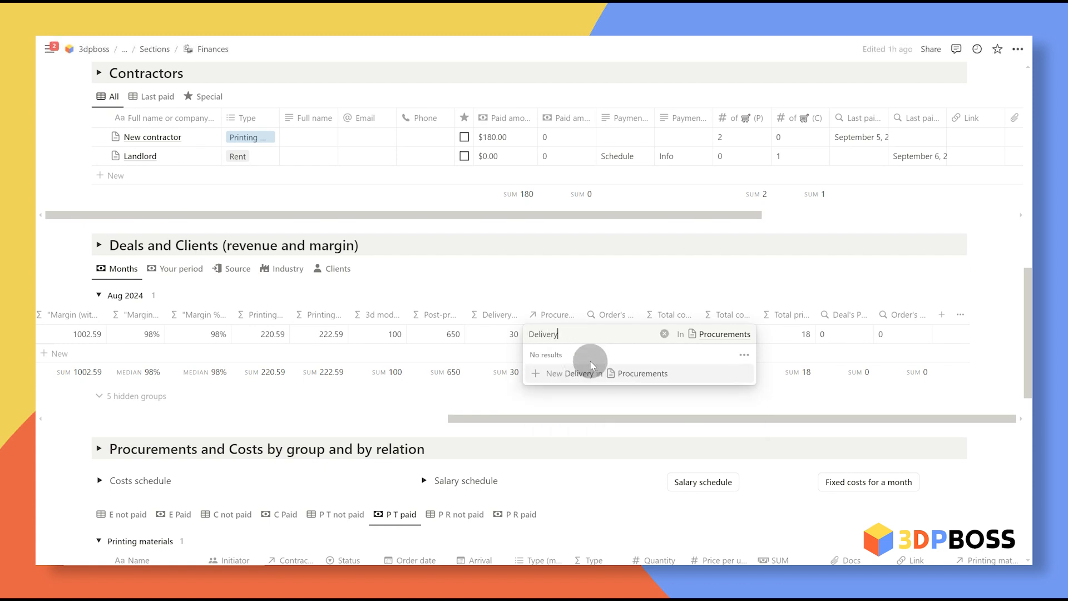
pyautogui.click(558, 378)
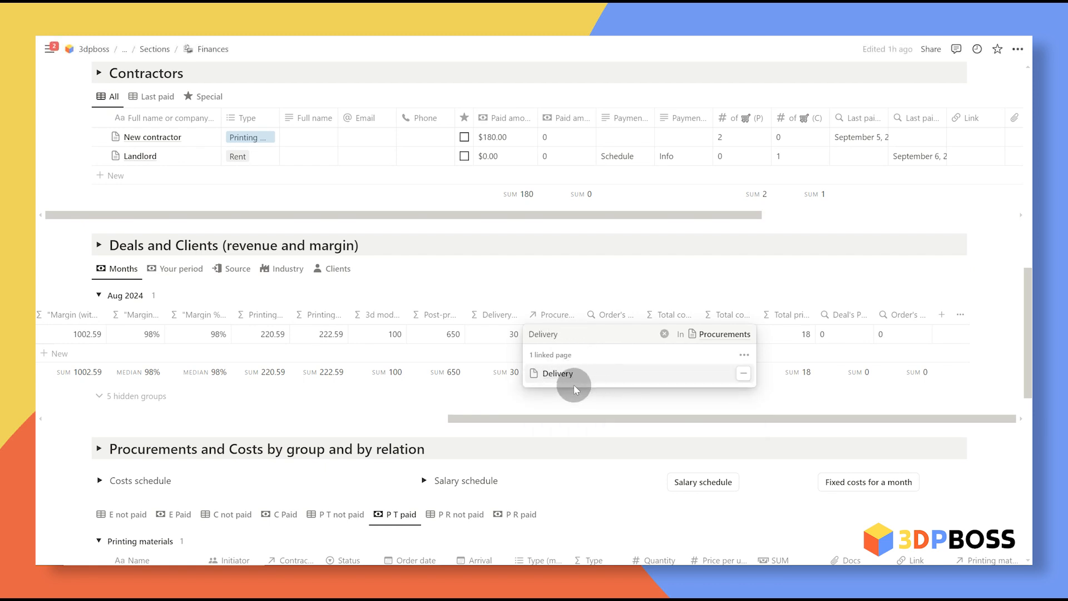
pyautogui.click(557, 374)
# Step: Set the Delivery procurement's arrival to September 7, 2024 and its type to Delivery
pyautogui.click(526, 126)
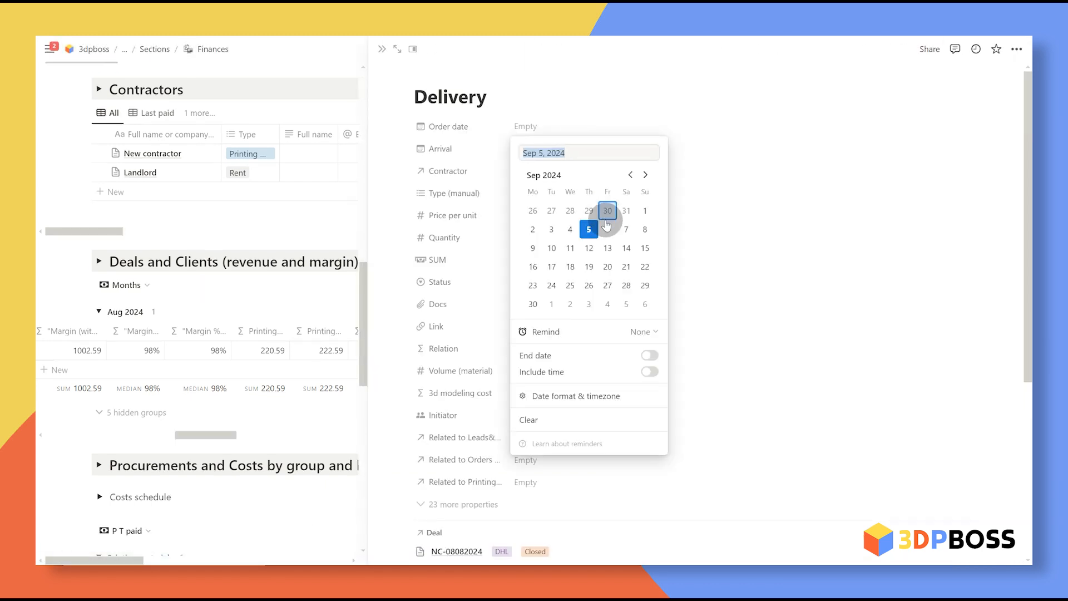
pyautogui.click(617, 94)
pyautogui.click(548, 148)
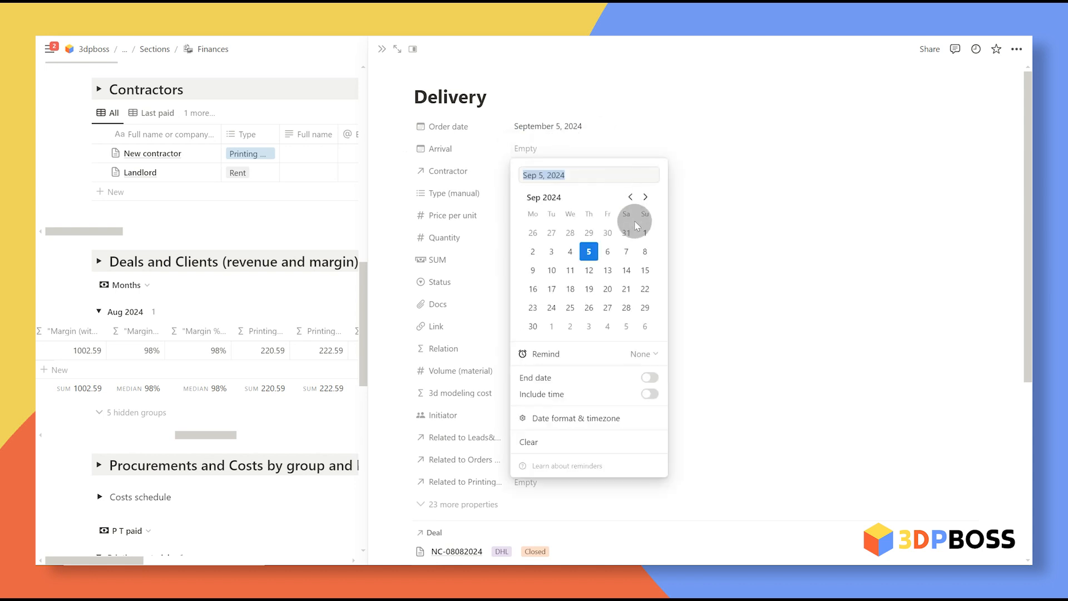
pyautogui.click(626, 252)
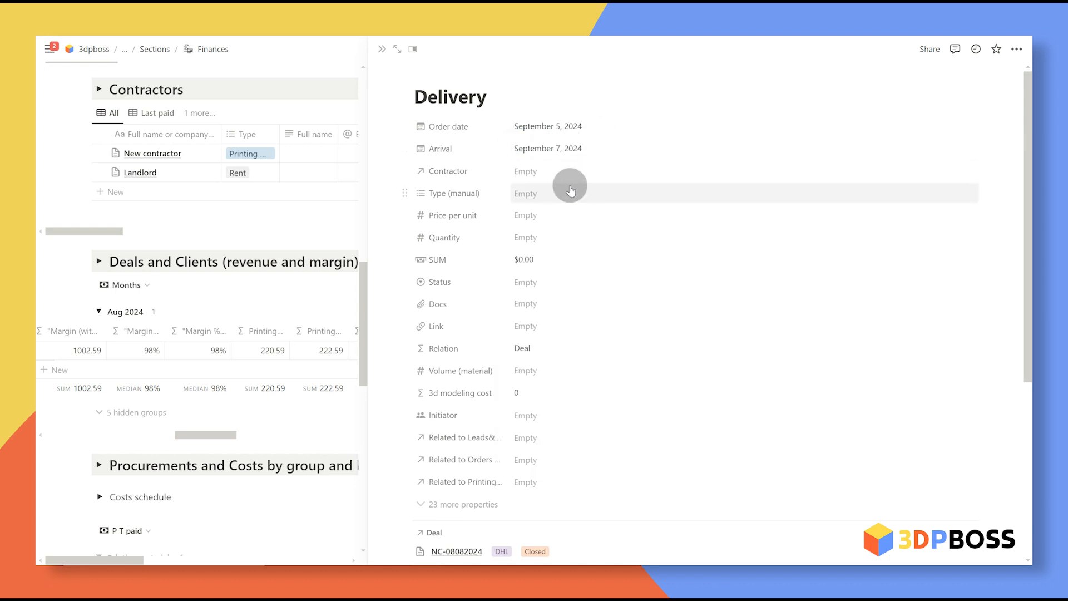
pyautogui.click(599, 193)
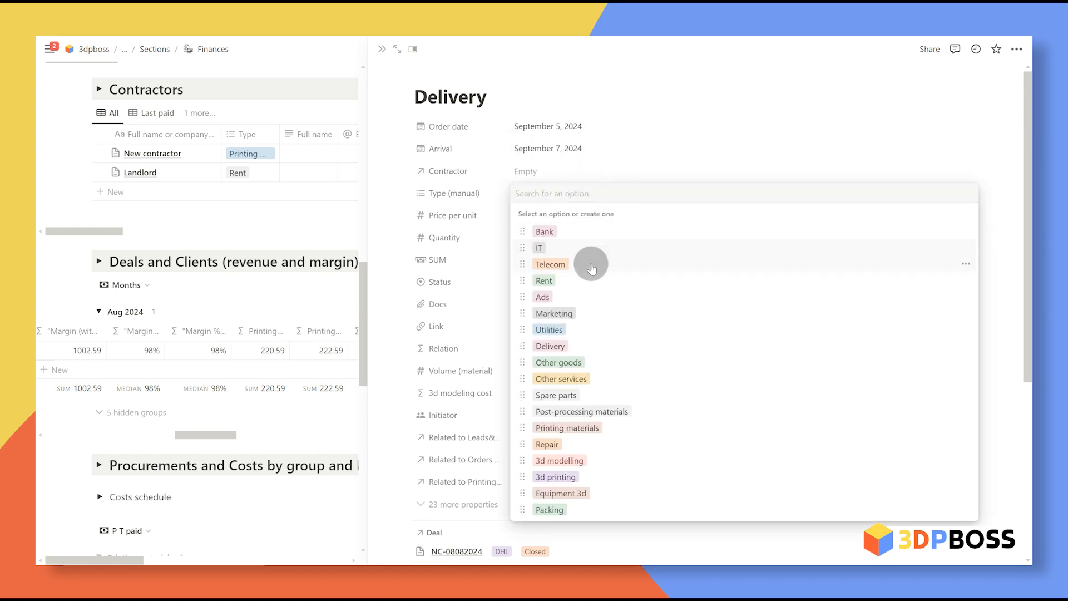
pyautogui.click(611, 346)
pyautogui.click(696, 178)
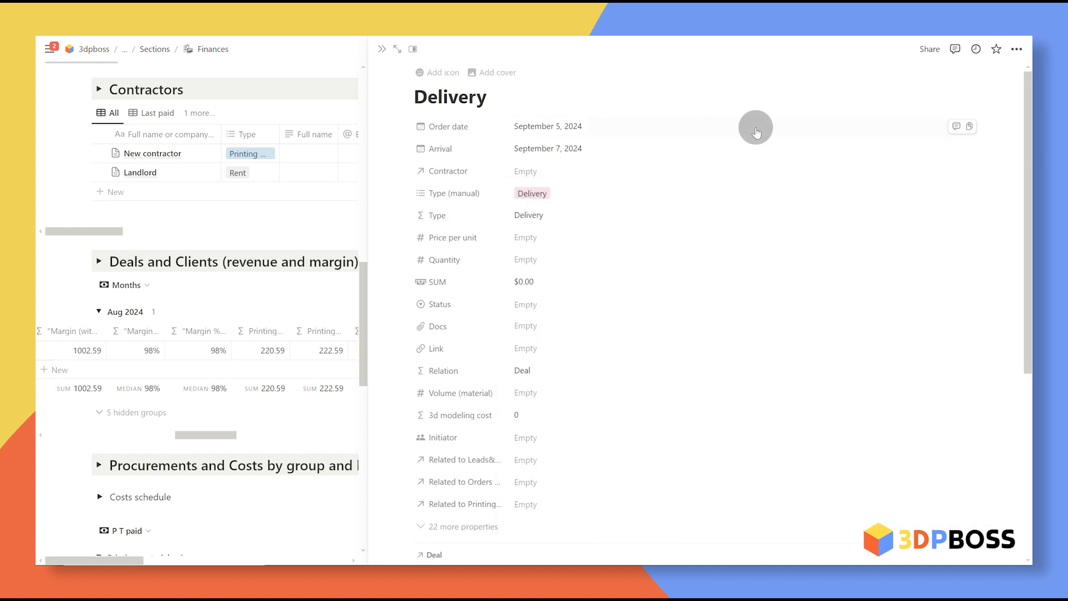
# Step: Set price per unit to 25 and status to Received, then close the page
pyautogui.click(552, 239)
pyautogui.write('25')
pyautogui.press('Return')
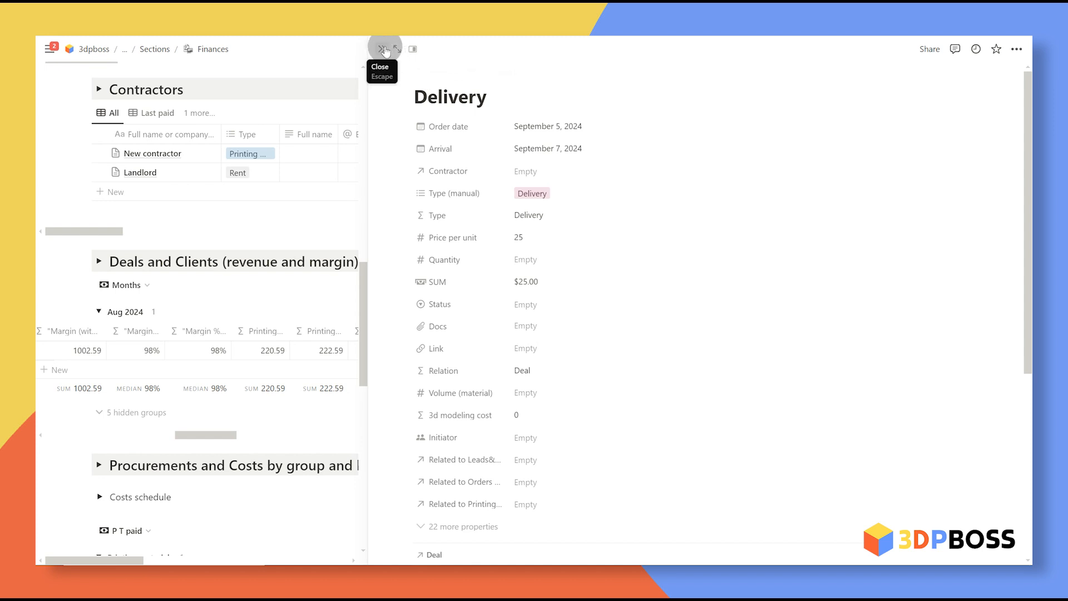
pyautogui.click(542, 304)
pyautogui.click(596, 390)
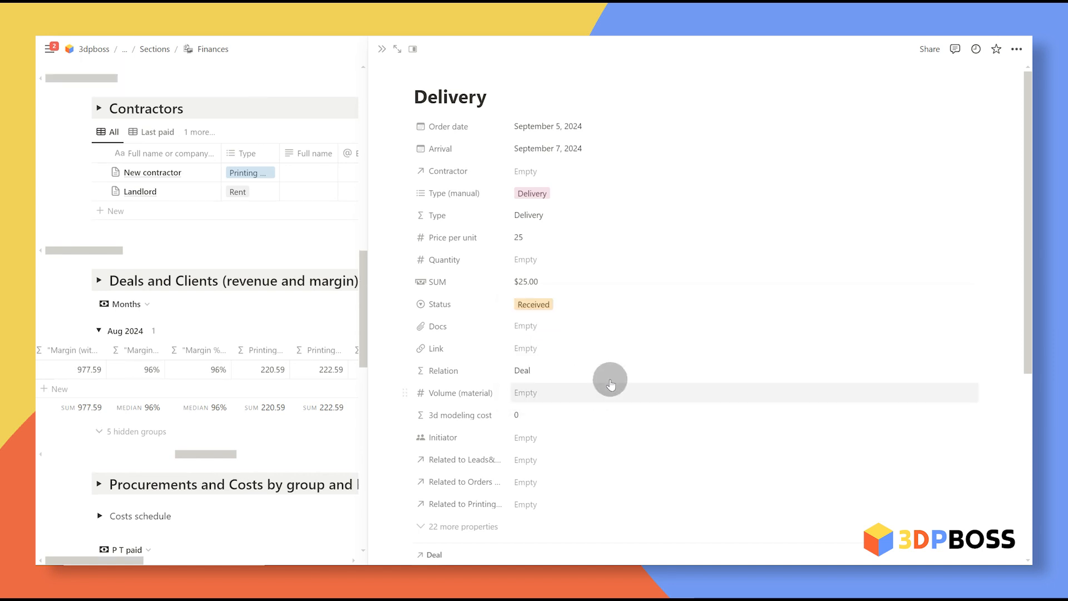
pyautogui.click(381, 49)
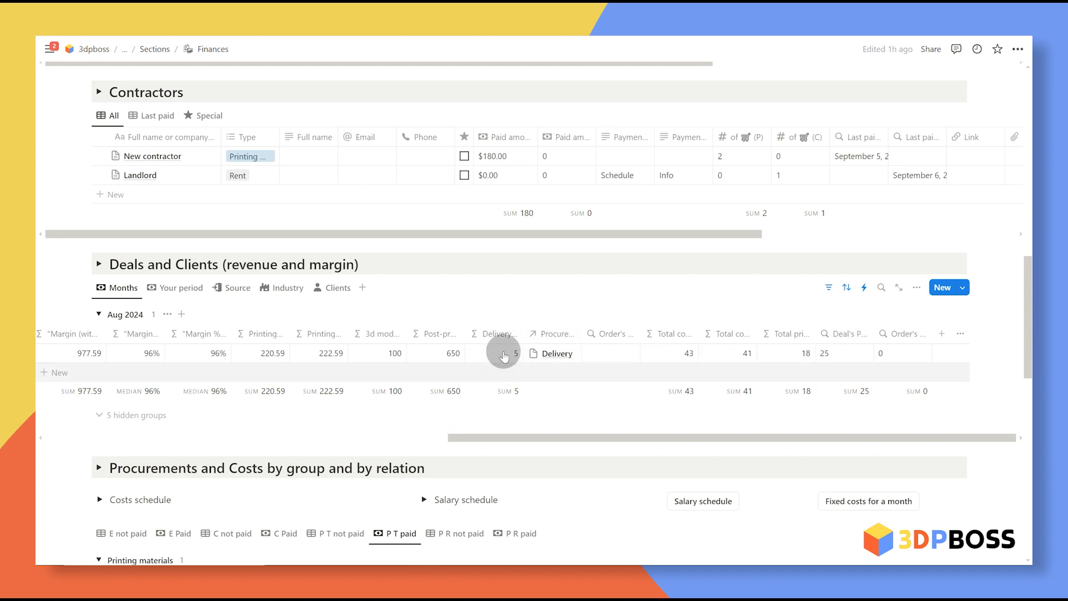
# Step: Switch Deals and Clients to the Your period view and toggle its description
pyautogui.hscroll(-10, 176, 333)
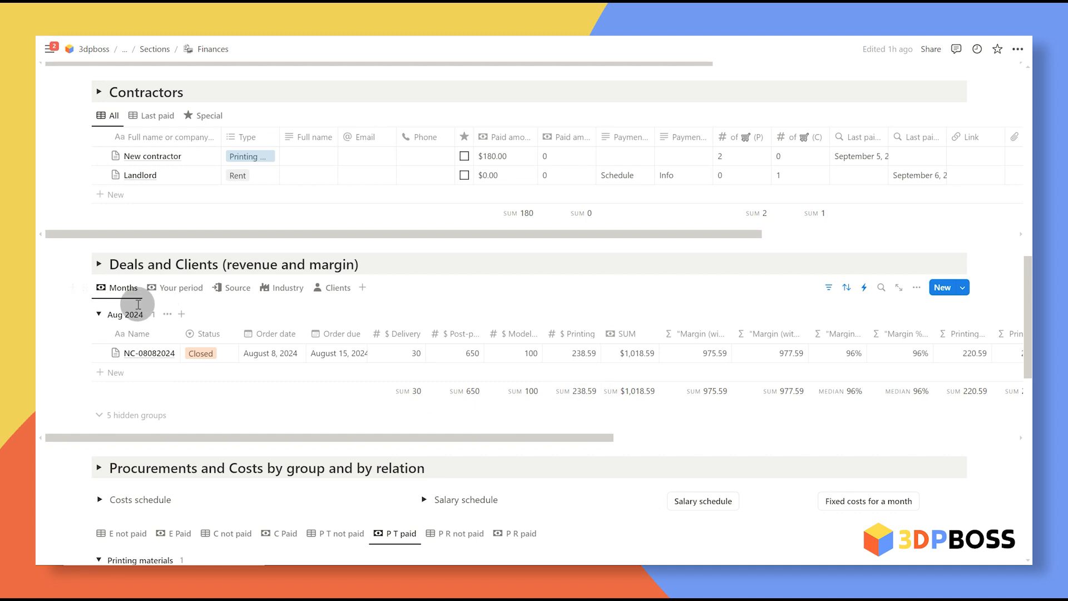
pyautogui.hscroll(5, 597, 401)
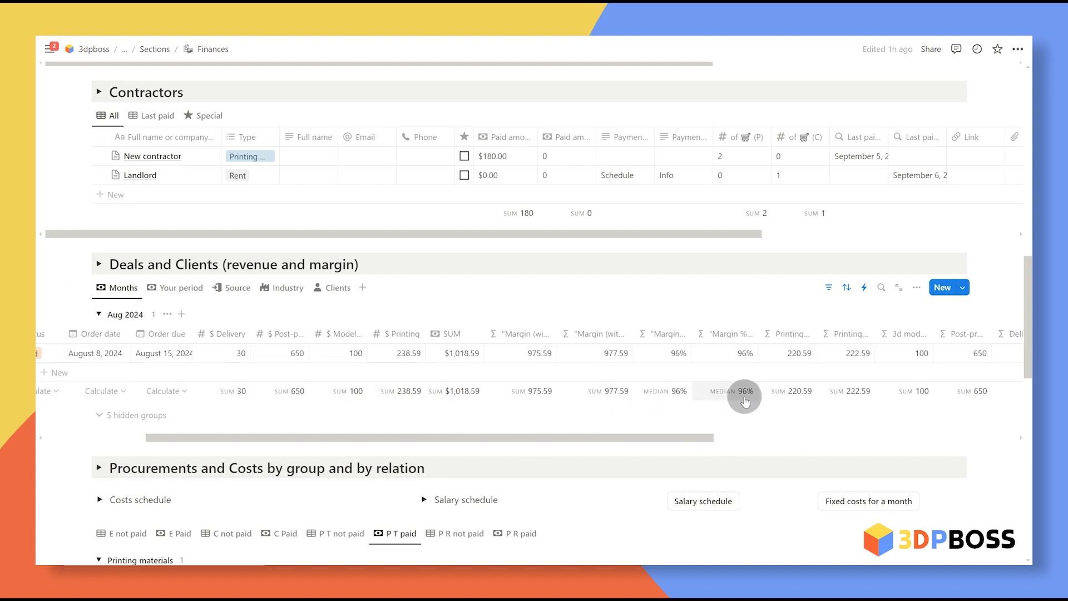
pyautogui.hscroll(3, 768, 389)
pyautogui.hscroll(-8, 768, 389)
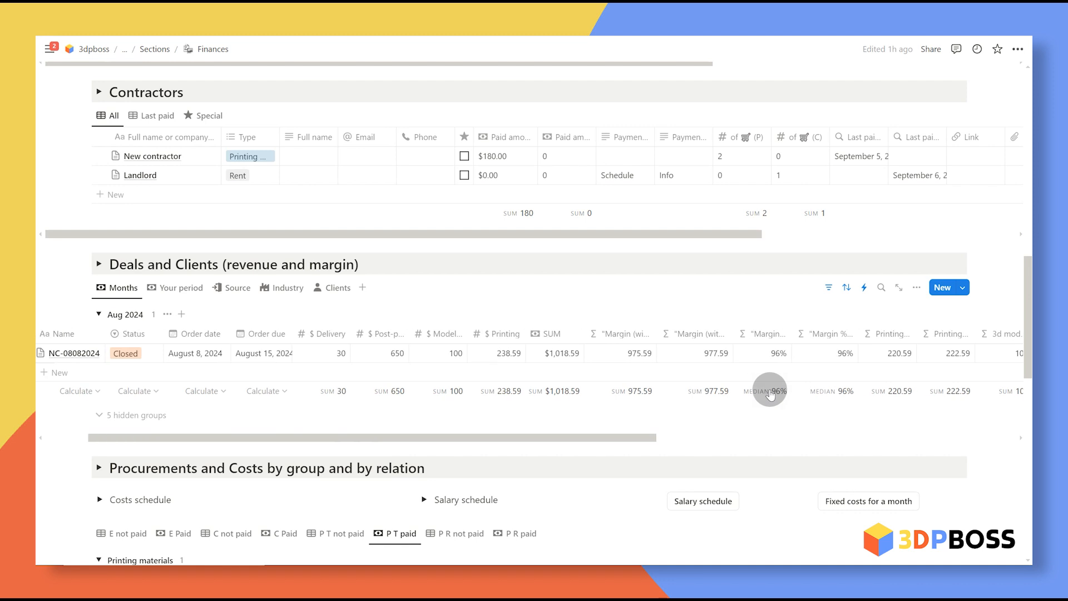
pyautogui.click(183, 293)
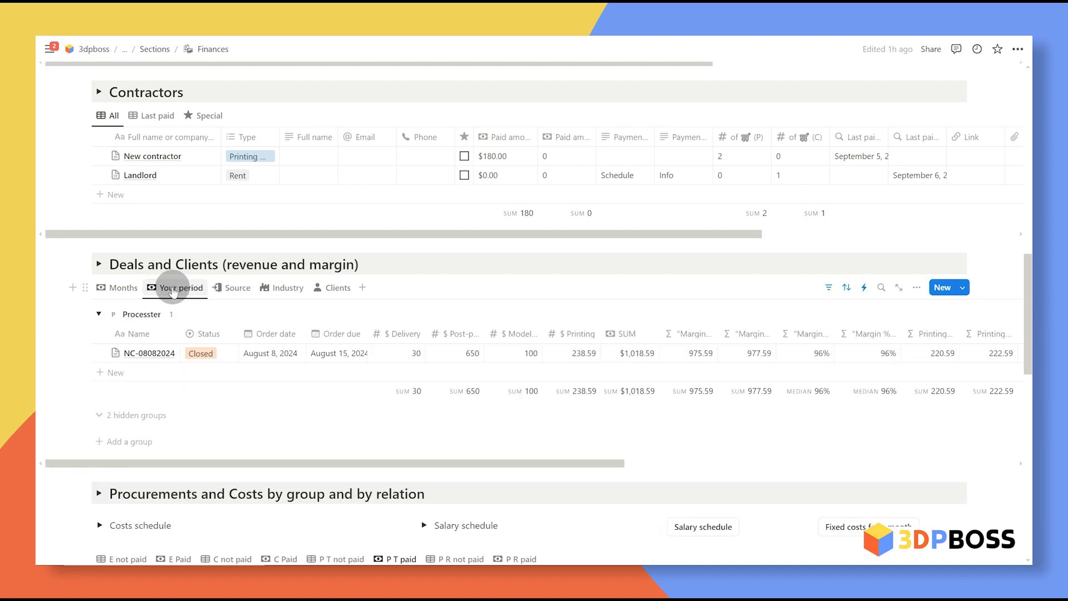
pyautogui.click(99, 264)
pyautogui.click(99, 265)
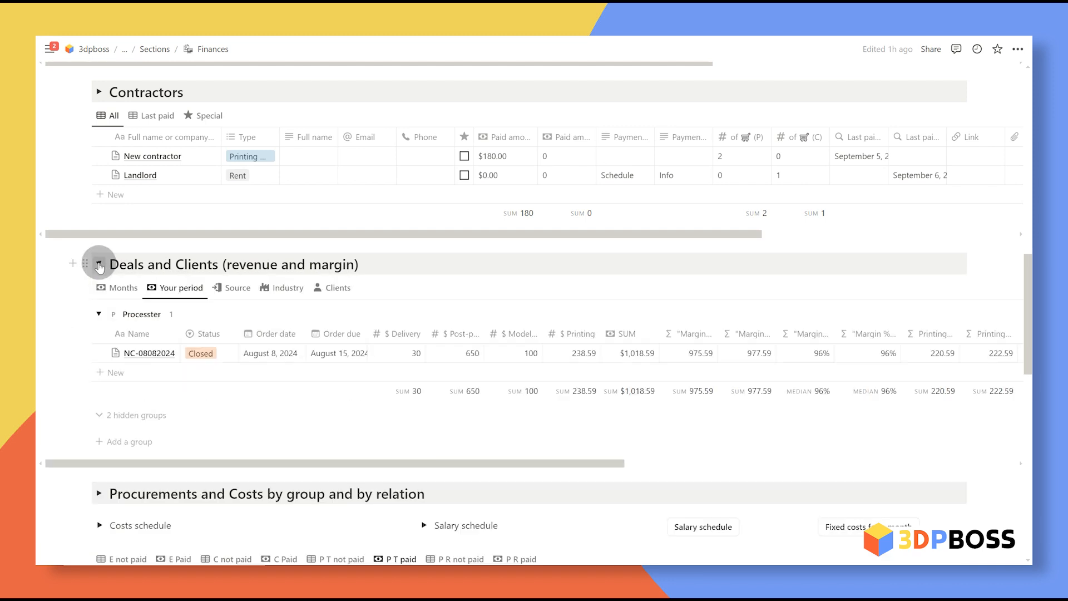
# Step: Inspect the order-date filter rules, then go through the Source, Industry and Clients views
pyautogui.click(829, 287)
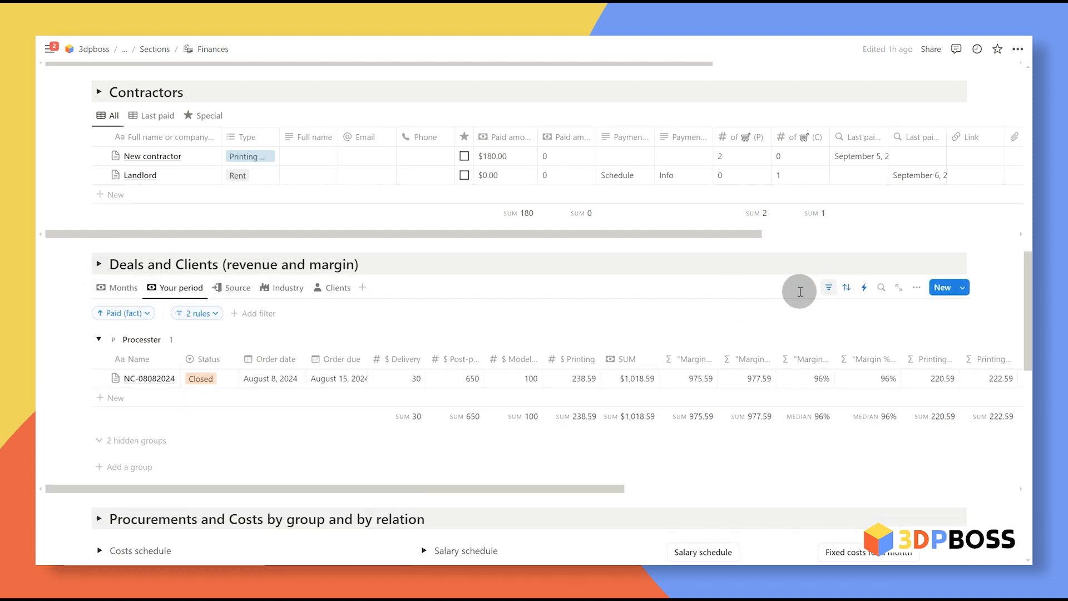
pyautogui.click(199, 313)
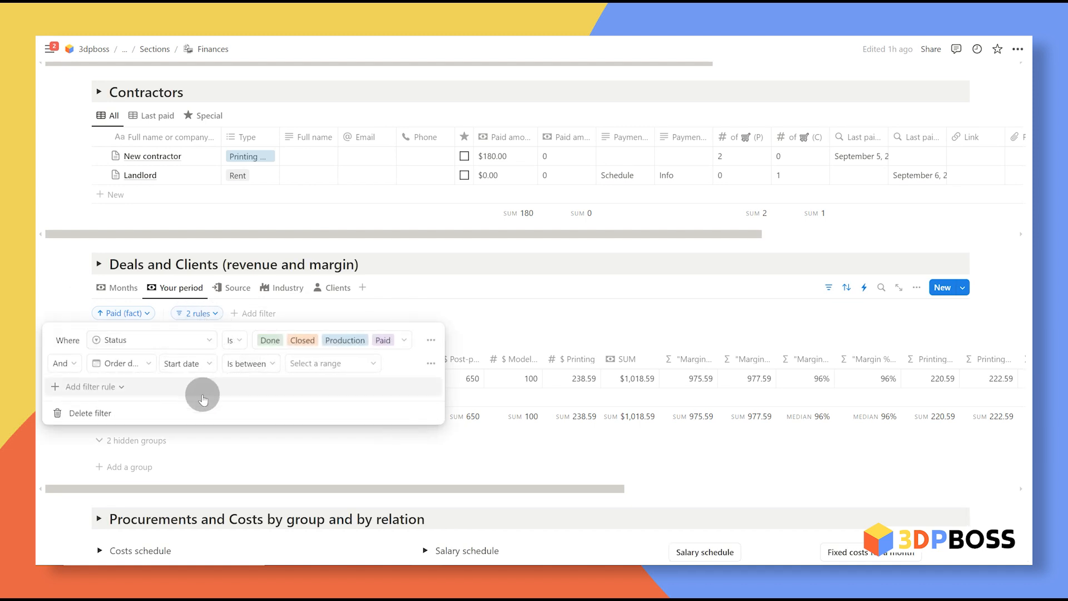
pyautogui.click(329, 367)
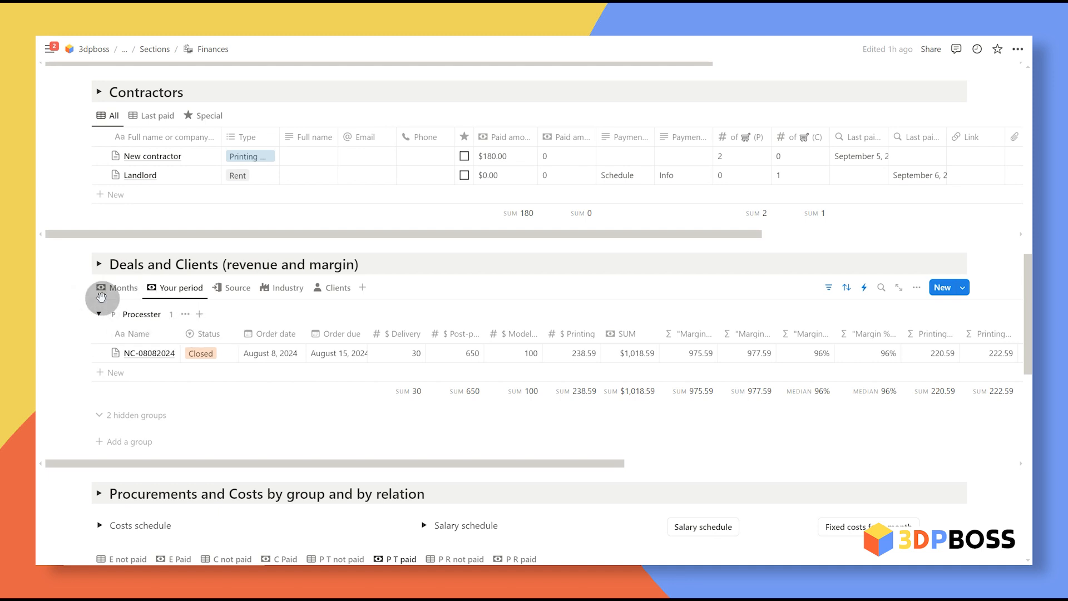
pyautogui.click(238, 287)
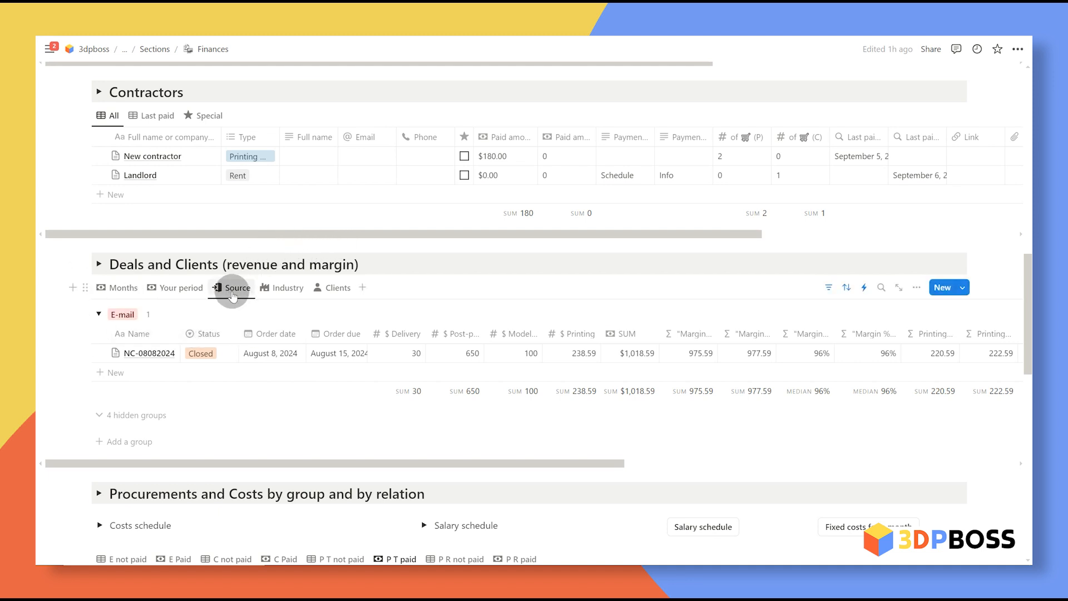
pyautogui.click(287, 289)
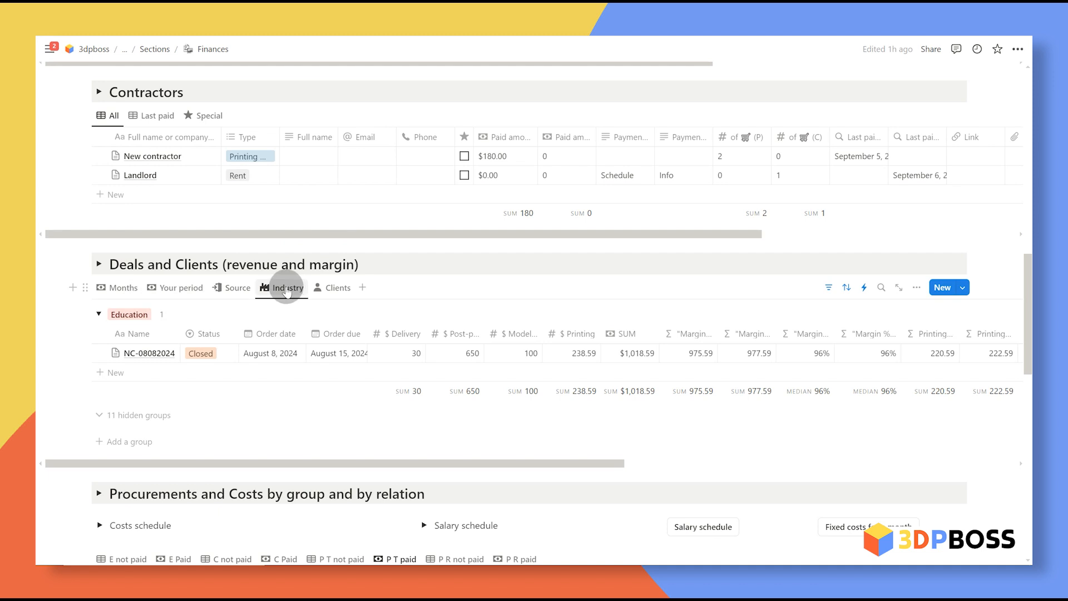
pyautogui.click(336, 287)
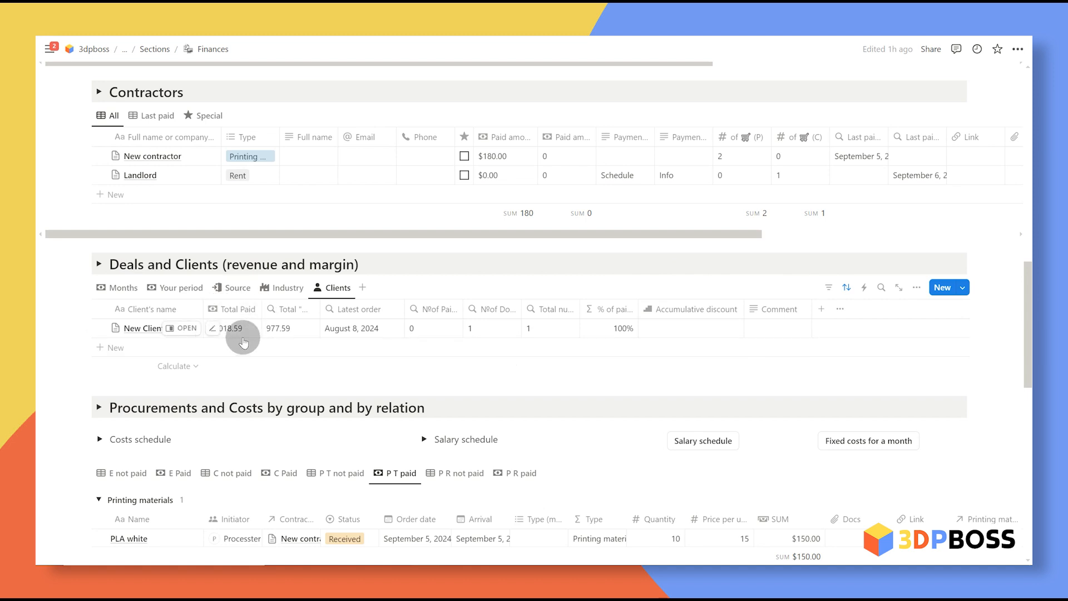
pyautogui.click(693, 329)
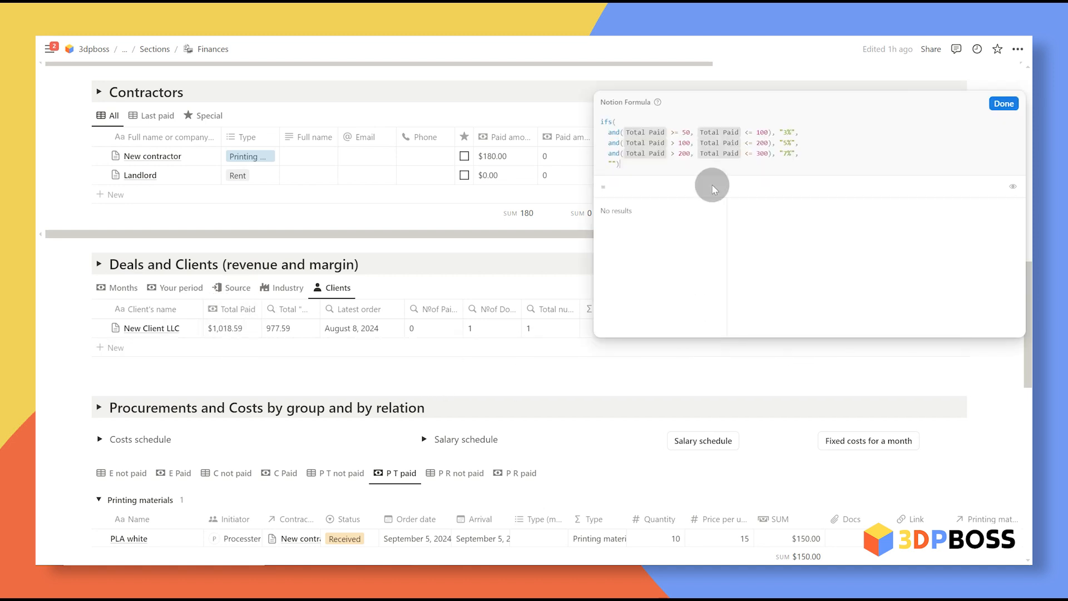
pyautogui.click(1004, 104)
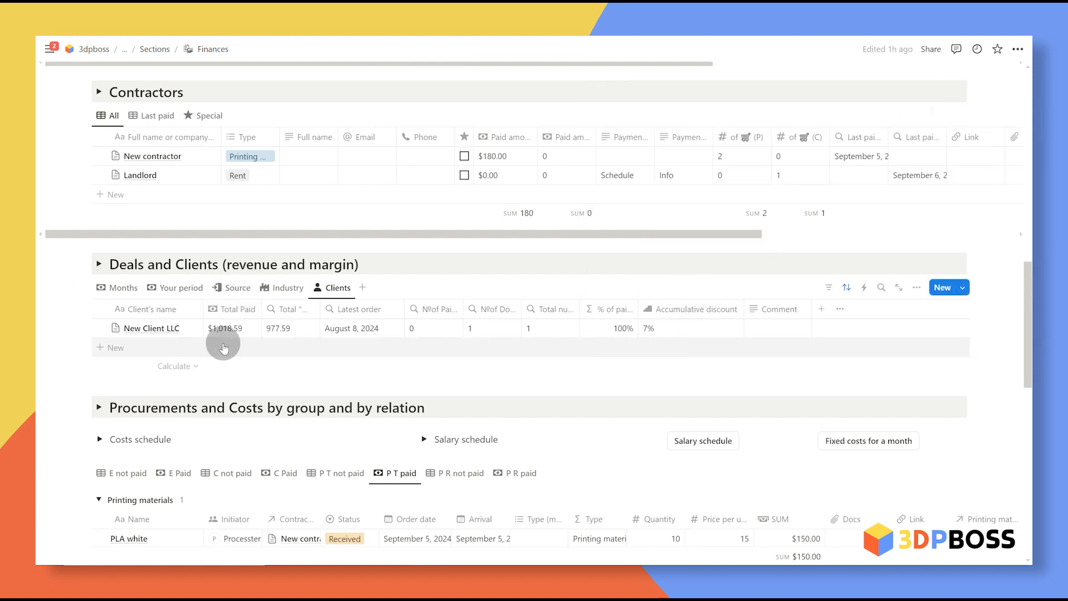
pyautogui.click(688, 331)
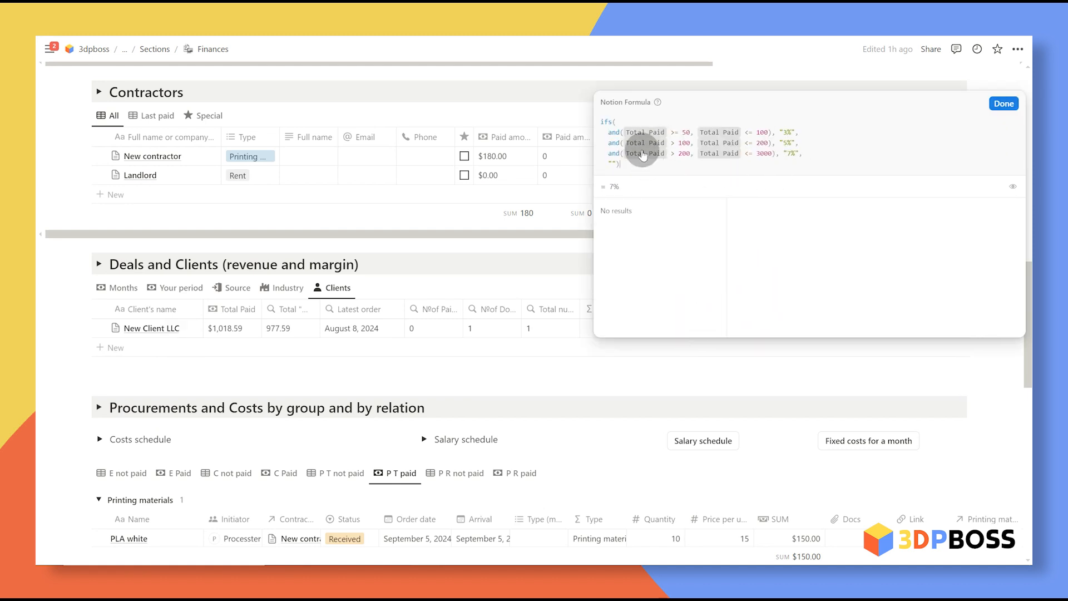
pyautogui.press('Escape')
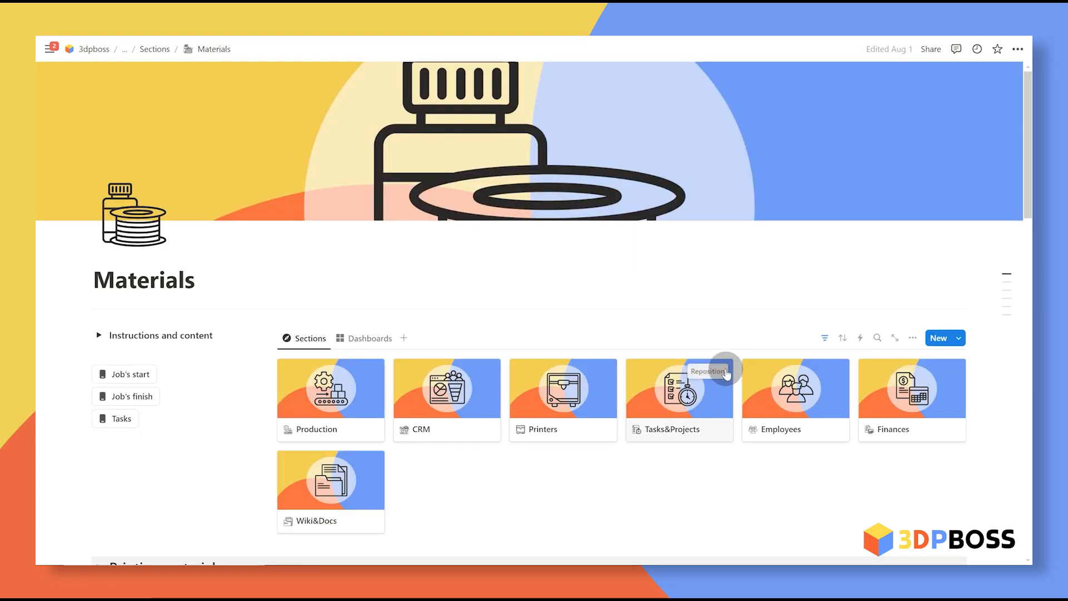
# Step: Show Printing materials usage in the Custom date view: PLA black 332, PLA white 166
pyautogui.scroll(-1, 718, 347)
pyautogui.scroll(-8, 718, 348)
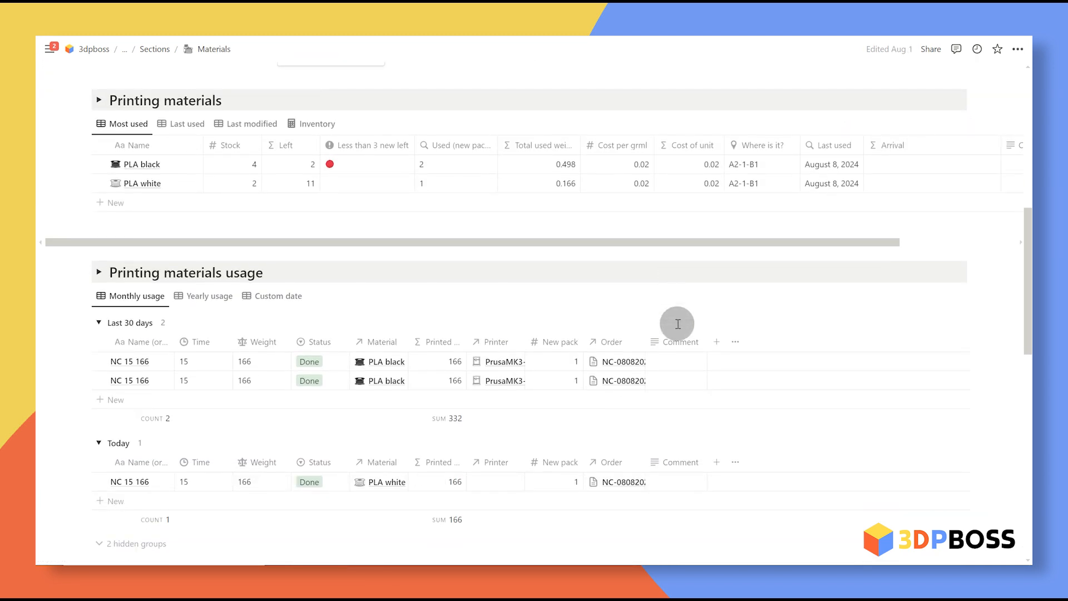
pyautogui.scroll(-1, 679, 323)
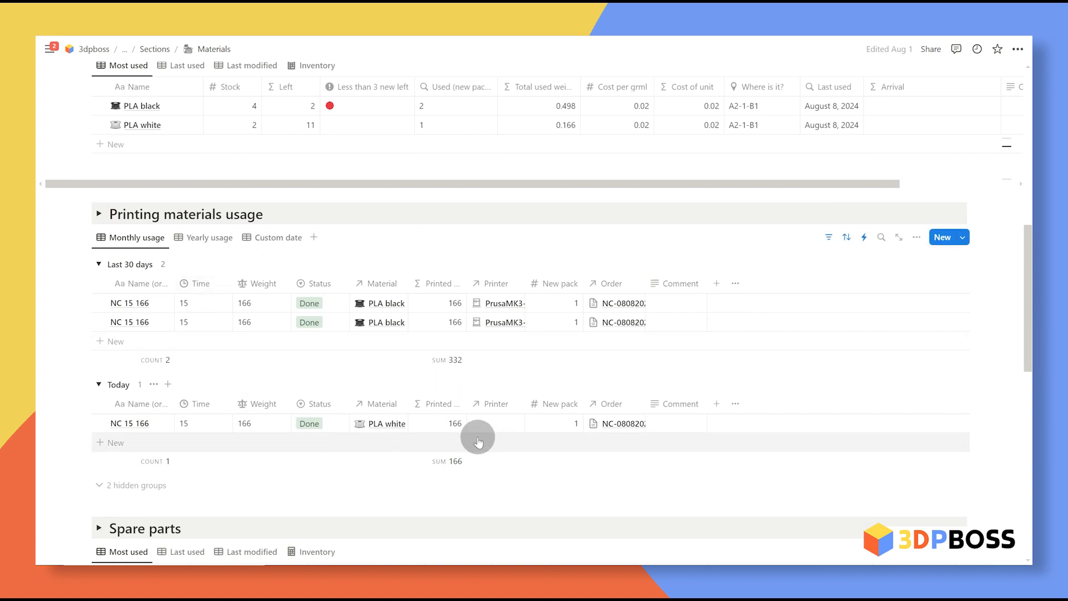
pyautogui.scroll(-1, 478, 442)
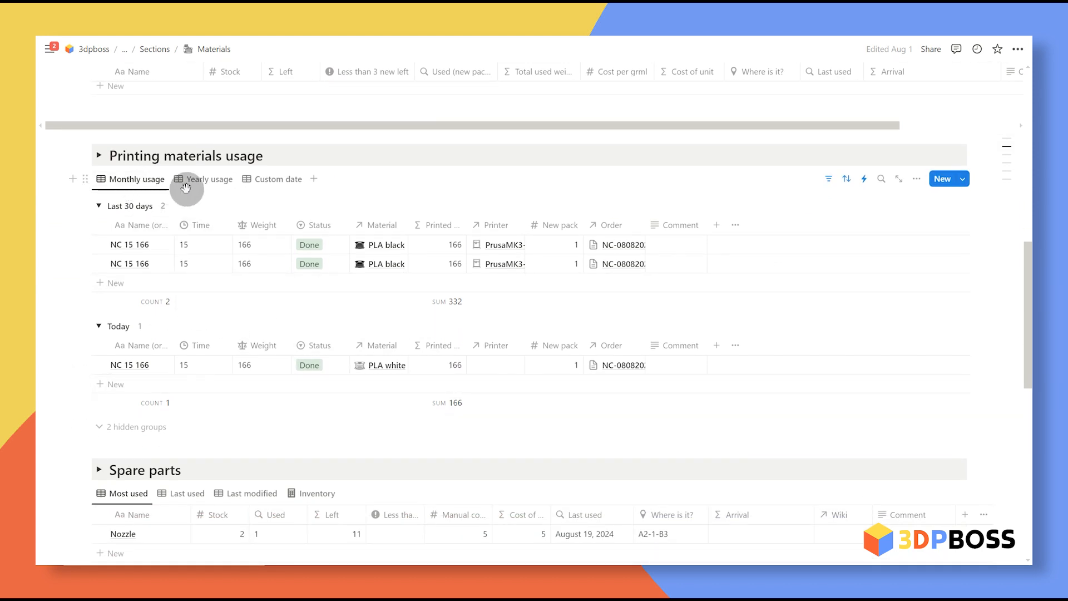
pyautogui.click(272, 179)
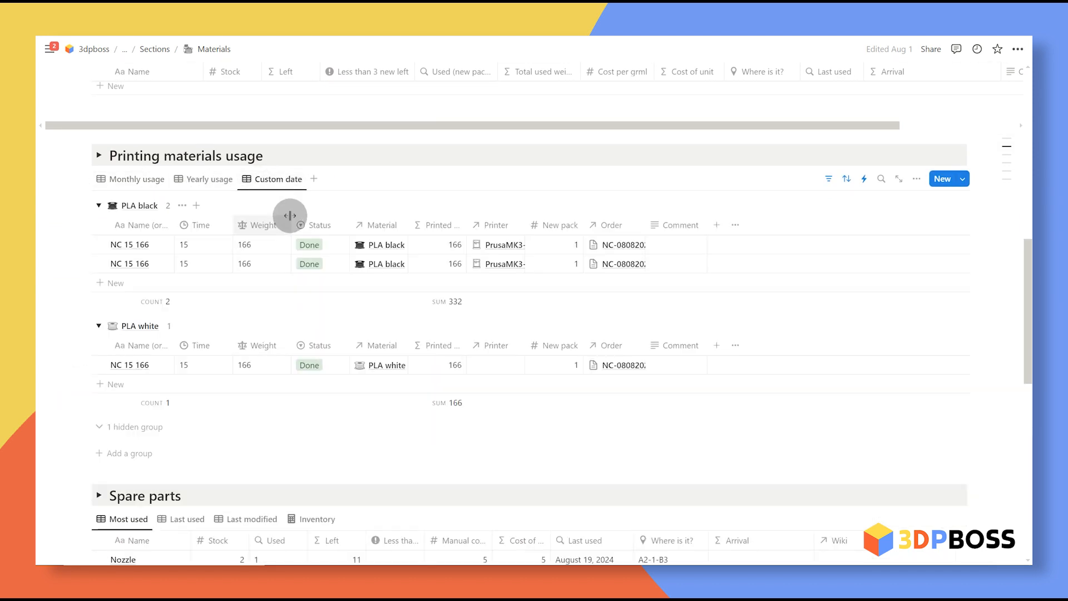
# Step: Inspect the Custom date view's end-date filter rule and toggle the section description
pyautogui.click(829, 179)
pyautogui.click(192, 205)
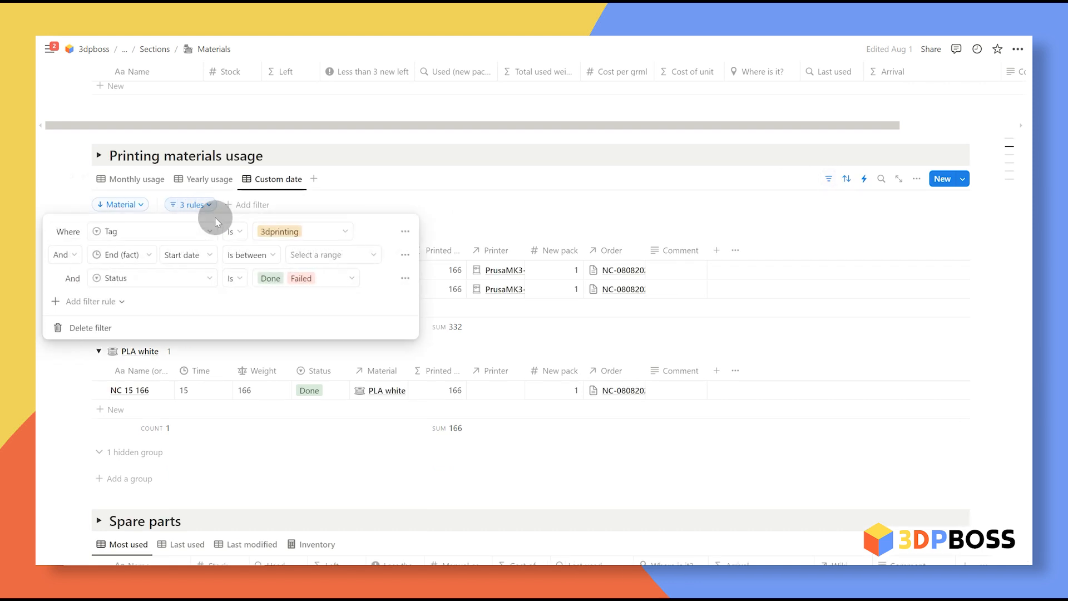
pyautogui.click(344, 256)
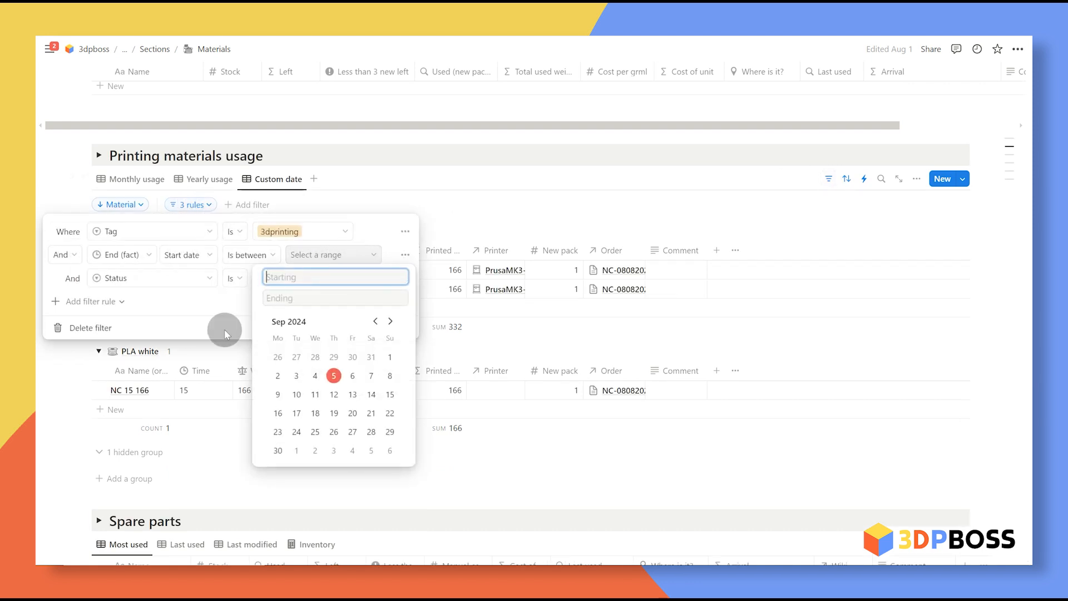
pyautogui.click(500, 184)
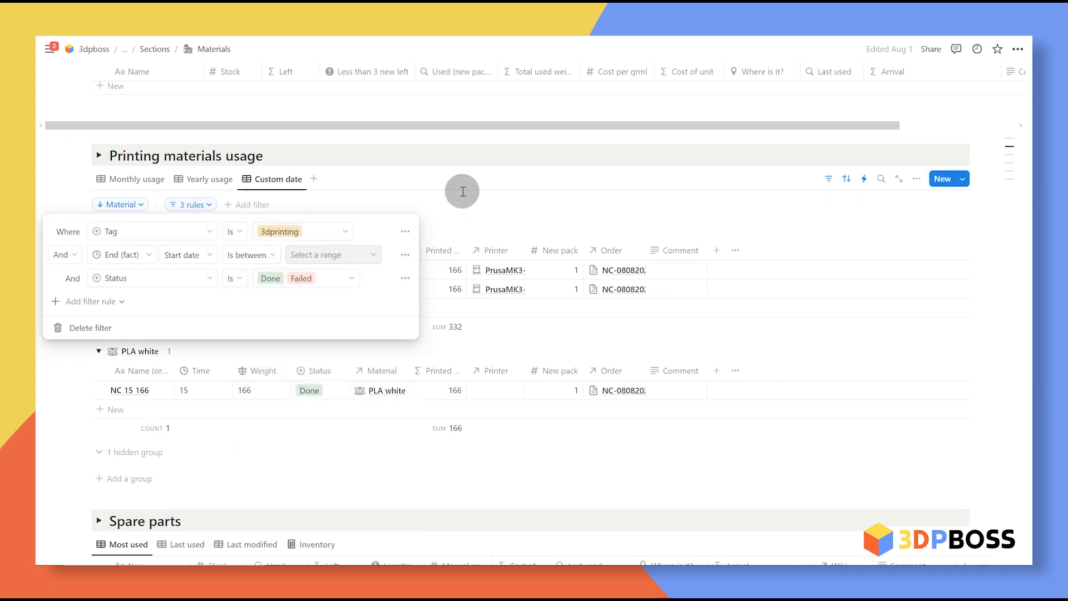
pyautogui.click(460, 190)
pyautogui.click(99, 156)
pyautogui.click(99, 156)
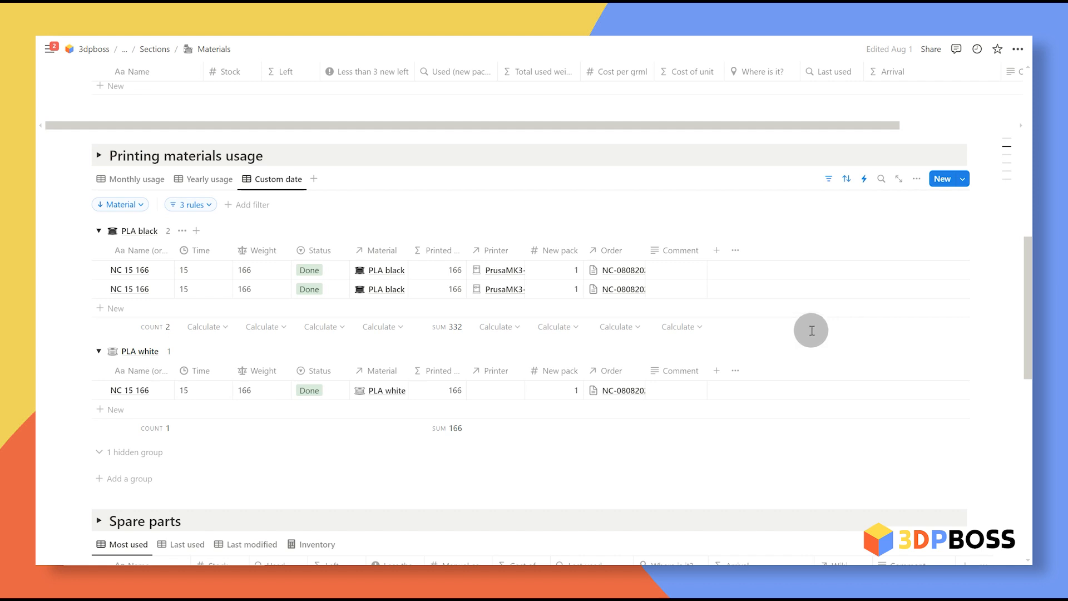
# Step: Show spare parts usage in the Custom date view, then grouped by printer
pyautogui.scroll(-7, 346, 289)
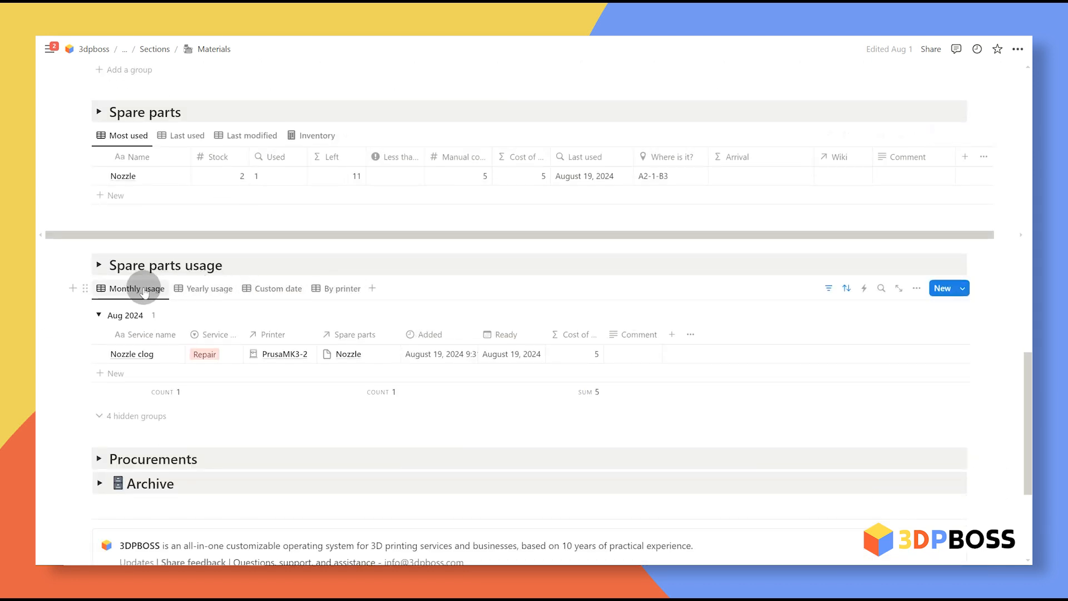
pyautogui.click(267, 288)
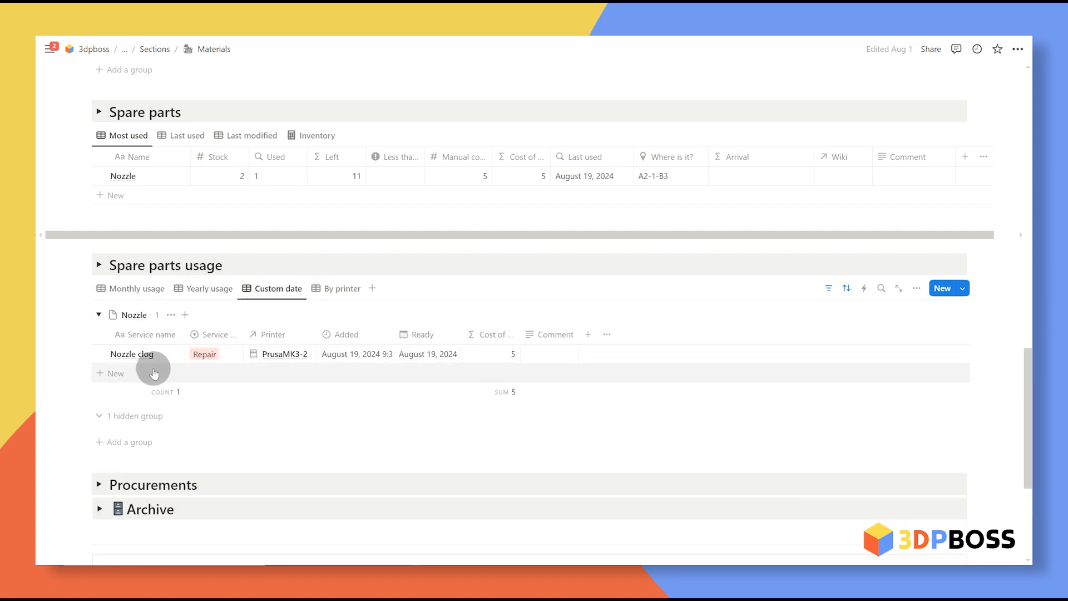
pyautogui.click(335, 292)
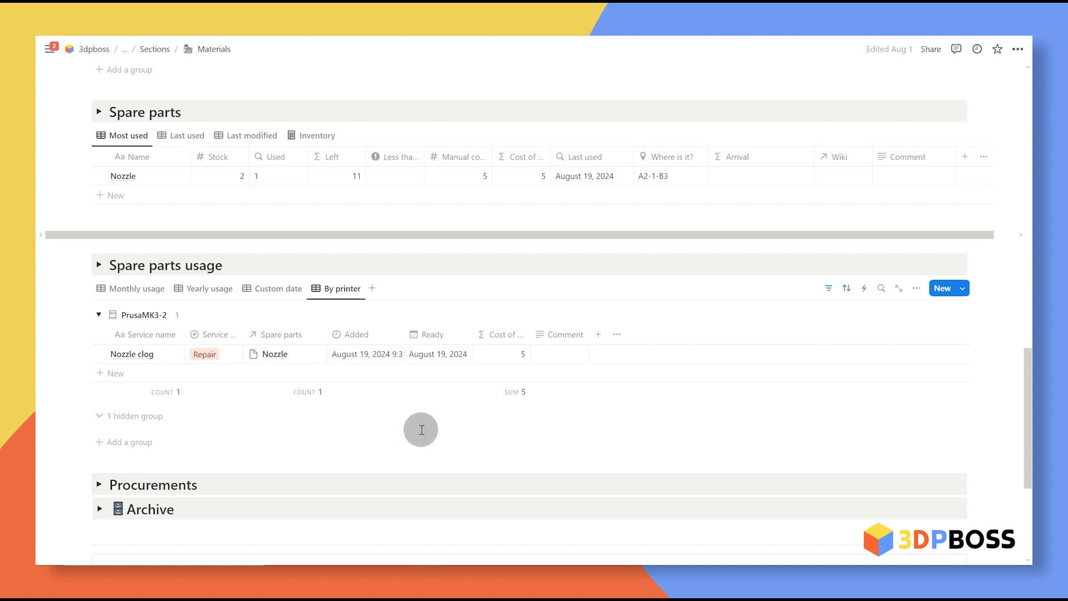
# Step: List spare parts by last used, then by last modified
pyautogui.scroll(2, 421, 430)
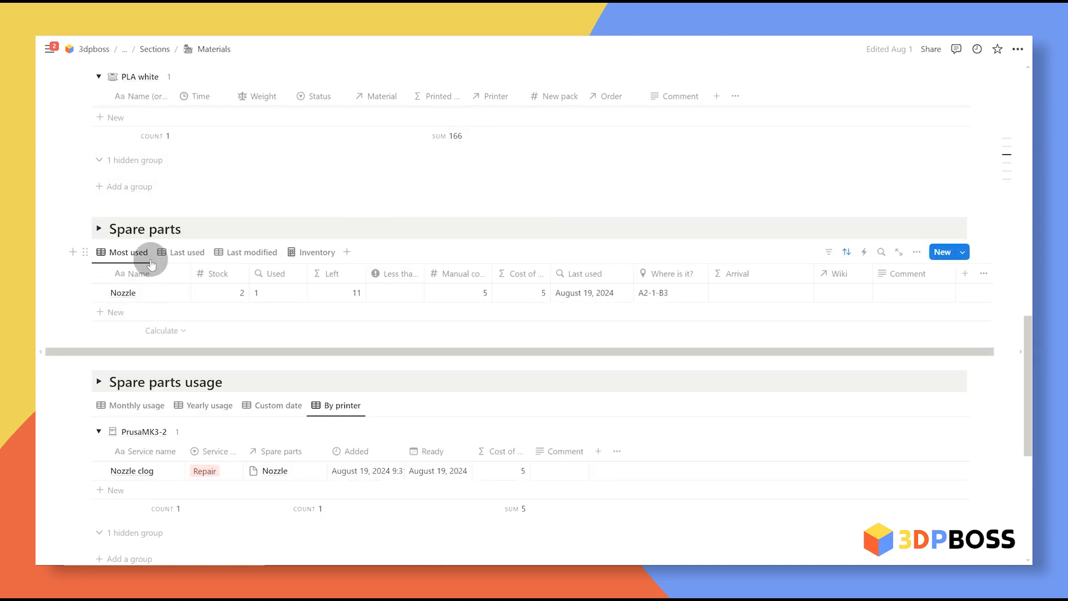
pyautogui.click(181, 253)
pyautogui.click(252, 255)
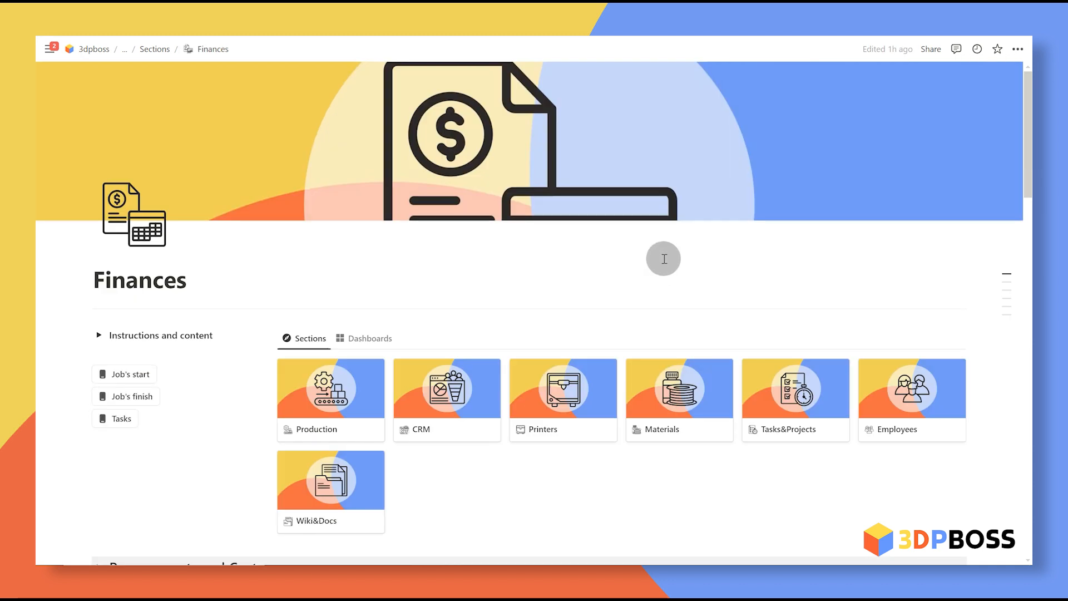
# Step: Scroll to Financial + marketing reports and open the P&L+Reports (dummy data) spreadsheet
pyautogui.scroll(-20, 664, 256)
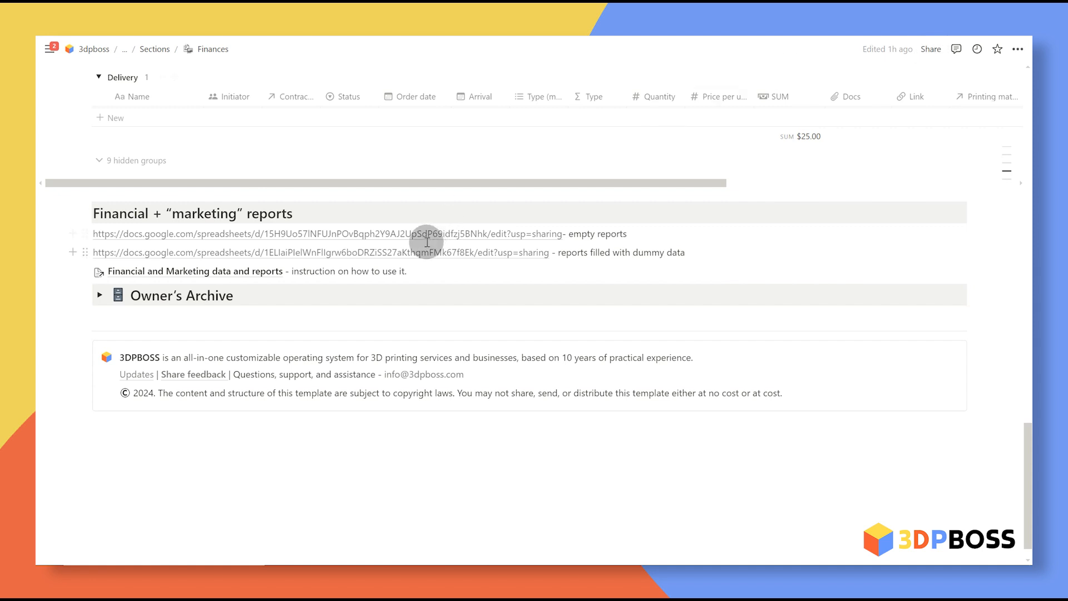
pyautogui.moveTo(427, 243)
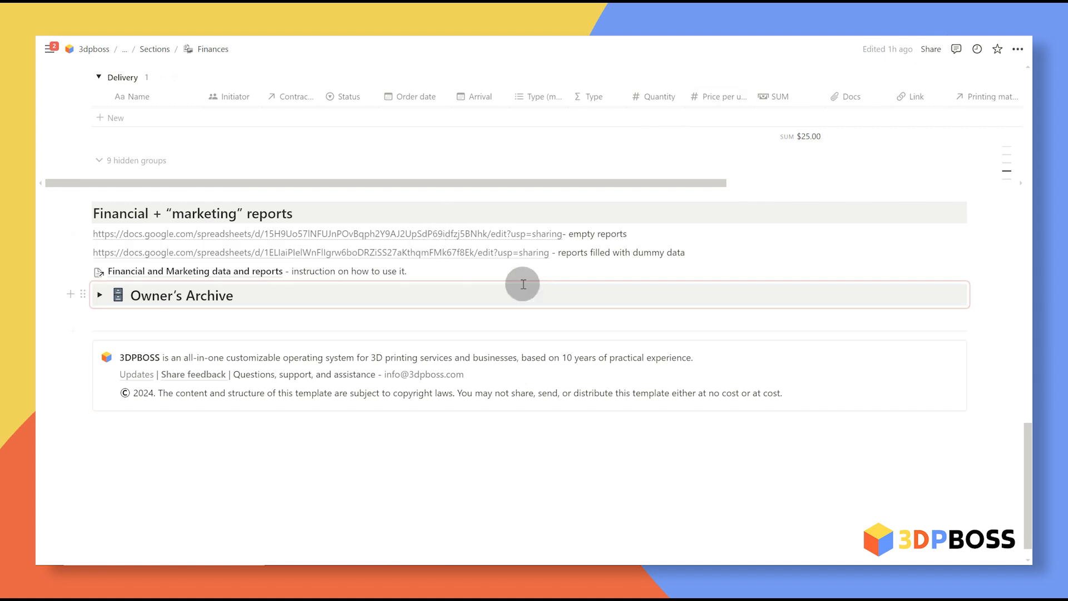
pyautogui.moveTo(252, 272)
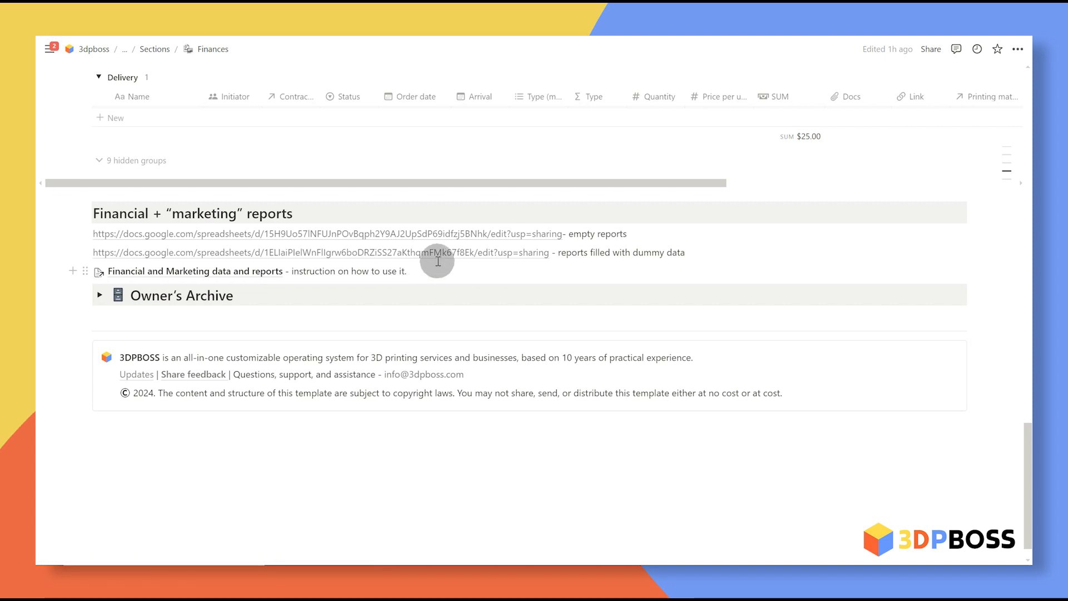
pyautogui.click(463, 255)
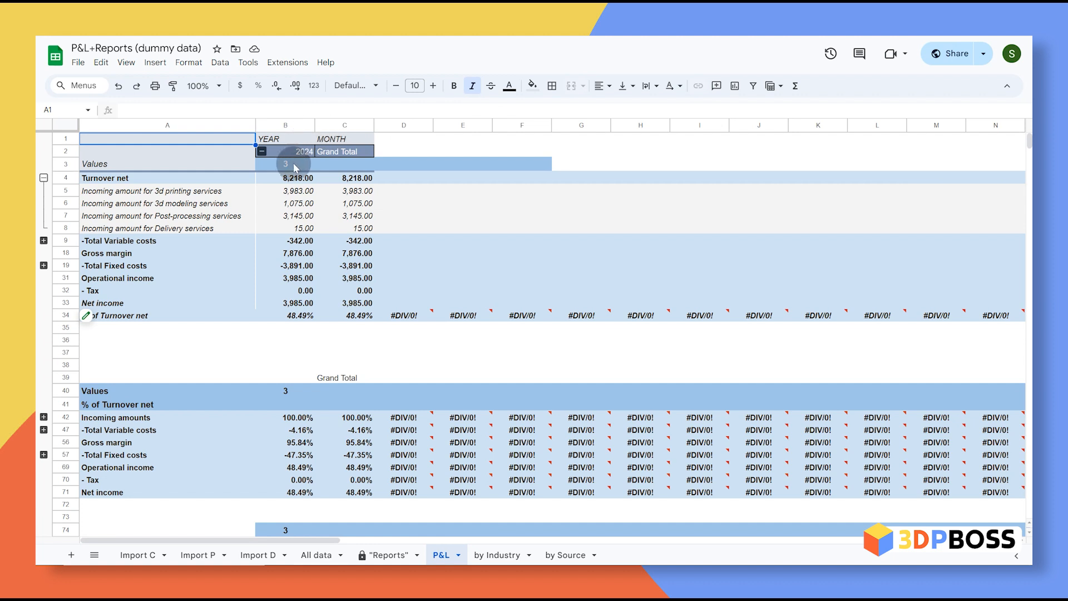
# Step: Expand the P&L sheet's variable cost, fixed cost, incoming amounts and cost-percentage rows for 2024
pyautogui.click(303, 153)
pyautogui.click(43, 241)
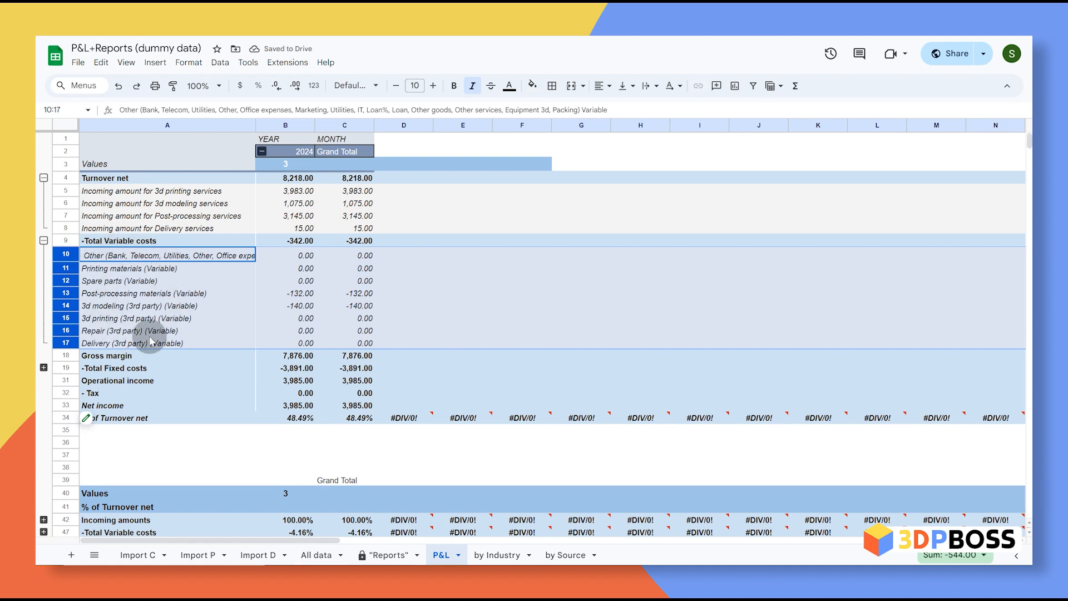
pyautogui.click(44, 367)
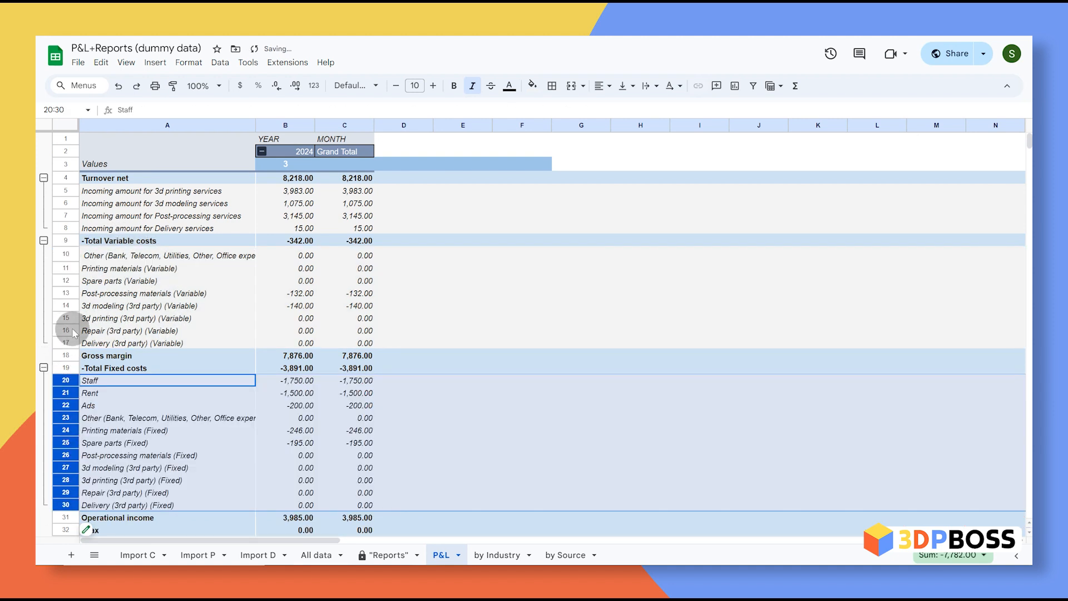
pyautogui.scroll(-1, 164, 398)
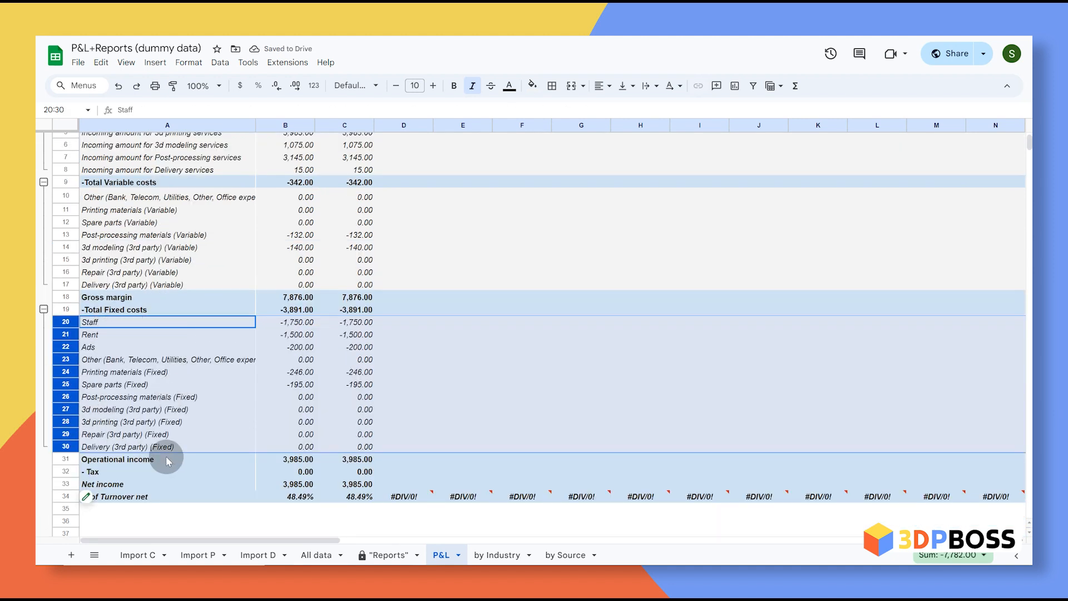
pyautogui.scroll(-2, 179, 390)
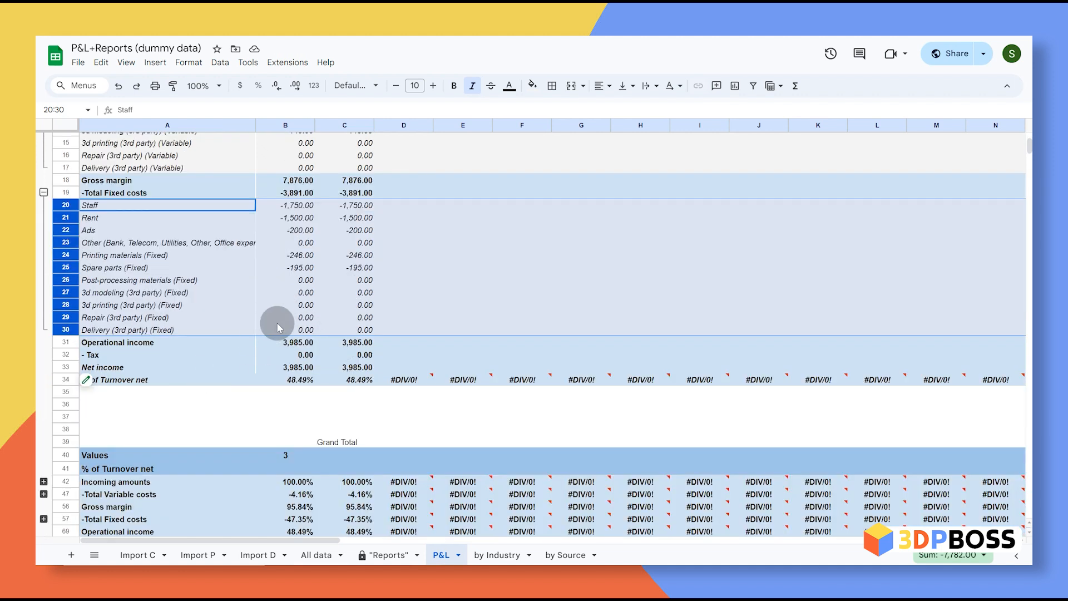
pyautogui.scroll(-2, 277, 321)
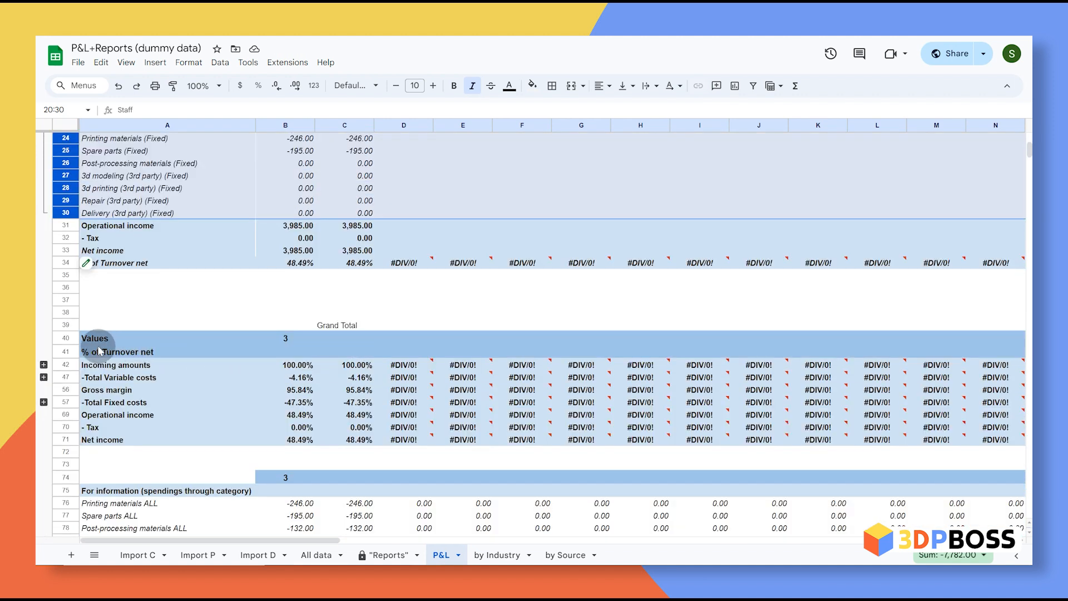
pyautogui.click(44, 365)
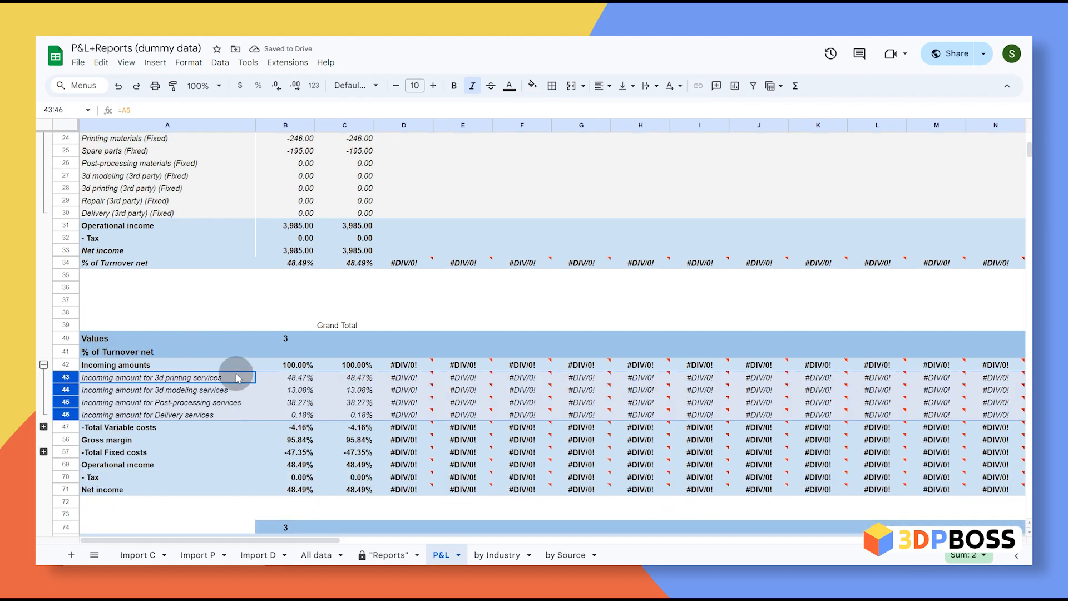
pyautogui.click(44, 427)
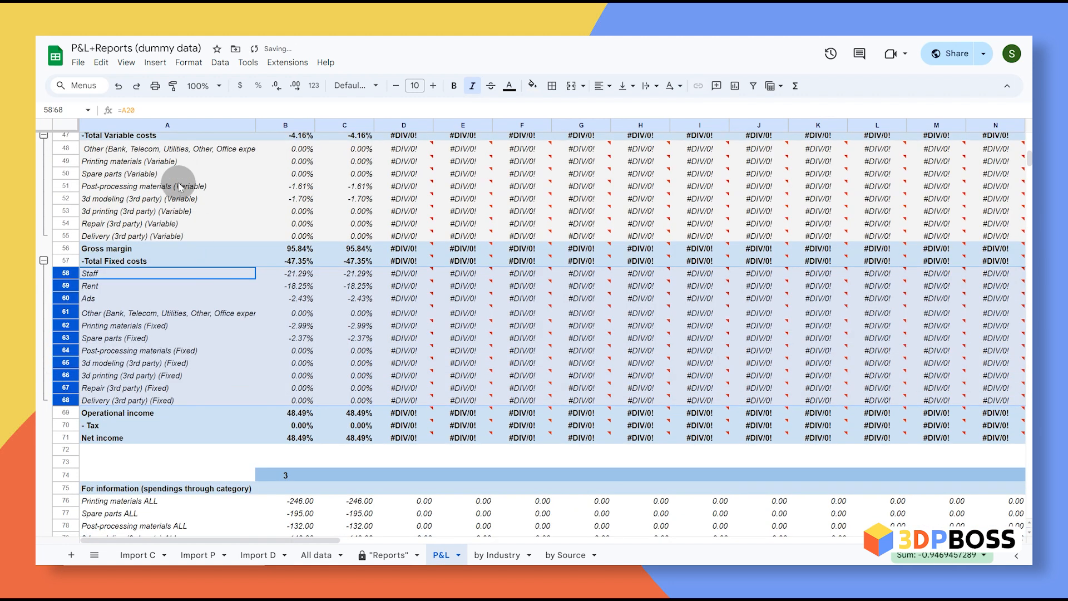
# Step: Scroll through the P&L sheet, then switch to the by Industry pivot sheet
pyautogui.scroll(1, 179, 239)
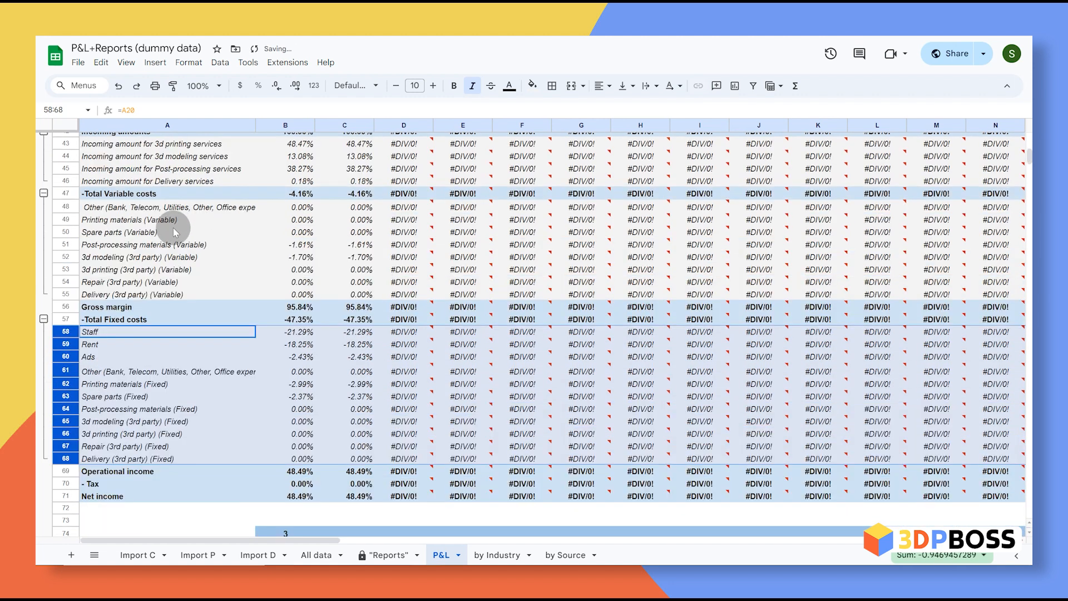
pyautogui.scroll(-5, 234, 424)
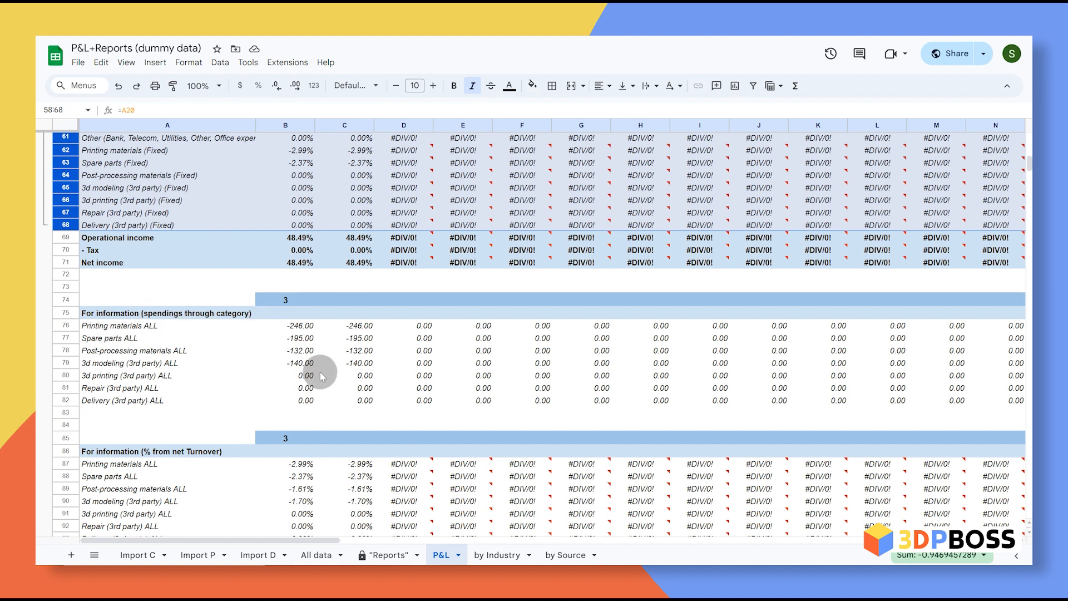
pyautogui.scroll(-3, 249, 332)
pyautogui.click(334, 471)
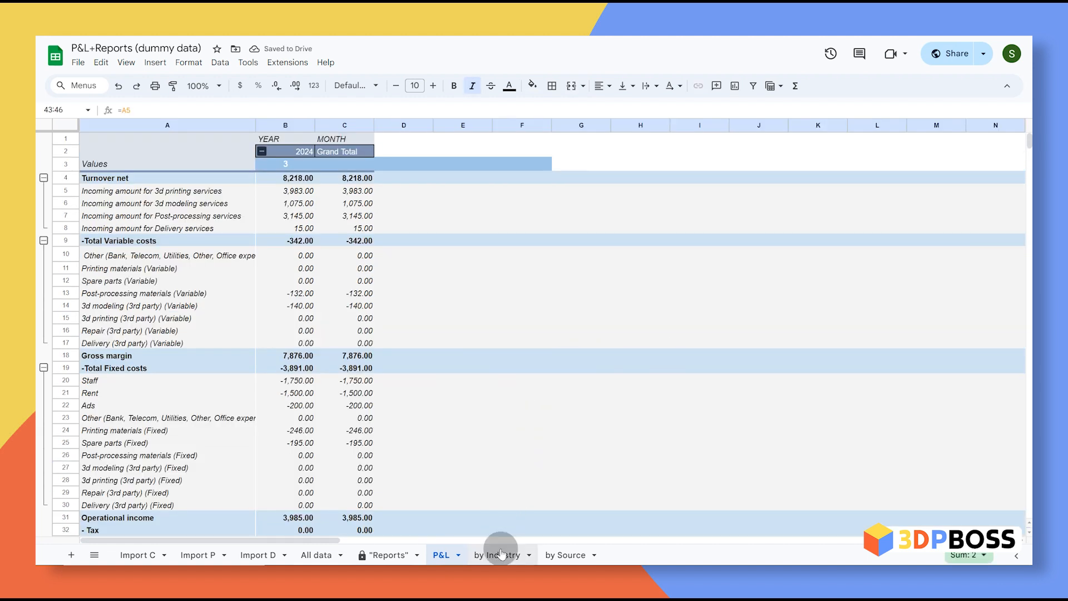
pyautogui.click(500, 560)
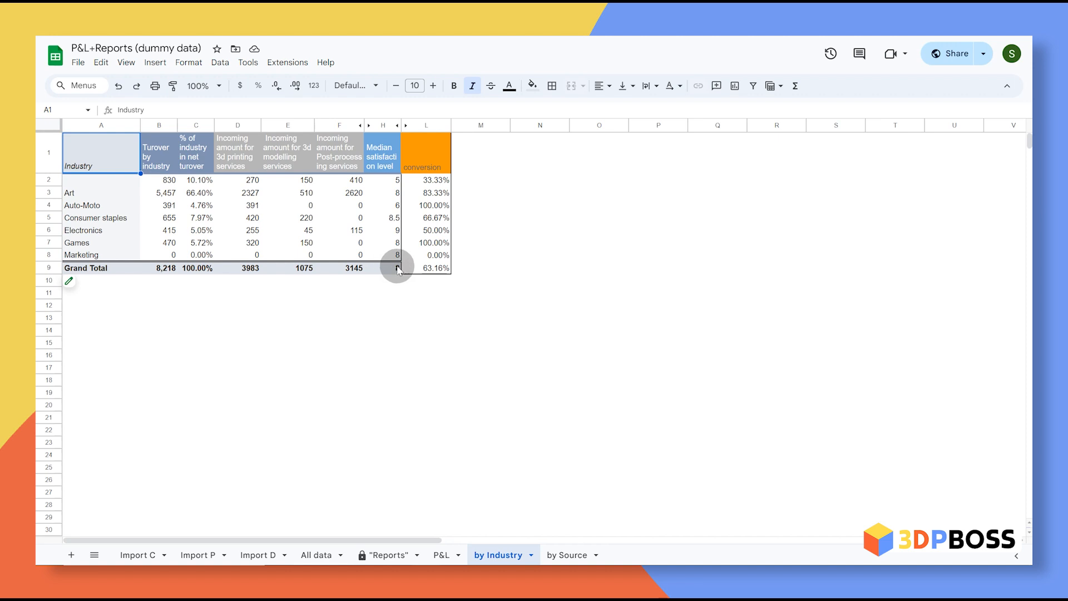
# Step: View the by Source pivot and browse the Import C, Import P and Import D data sheets
pyautogui.click(567, 555)
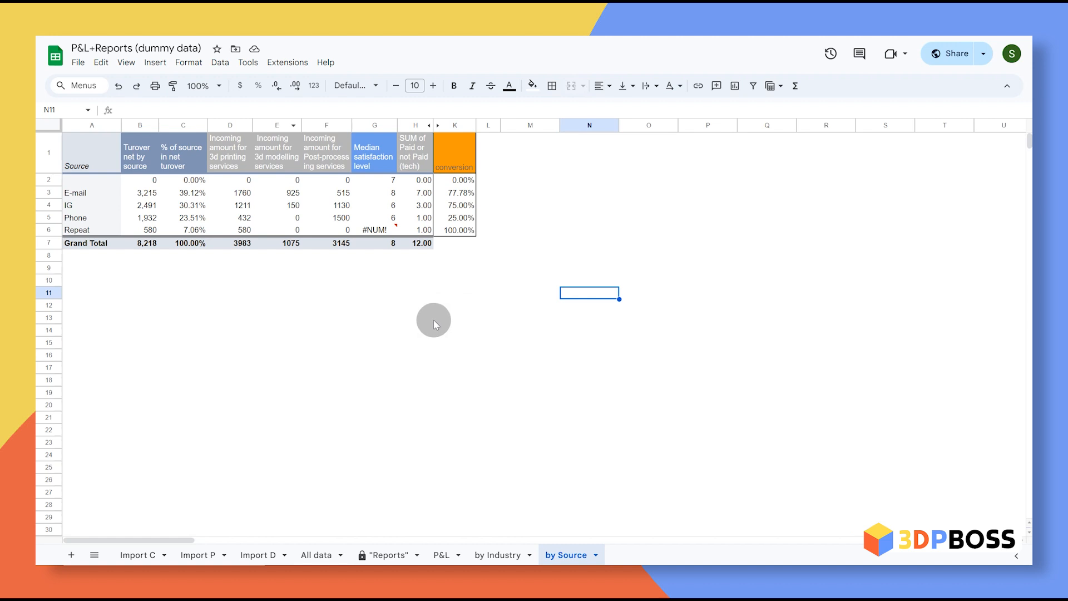
pyautogui.click(150, 556)
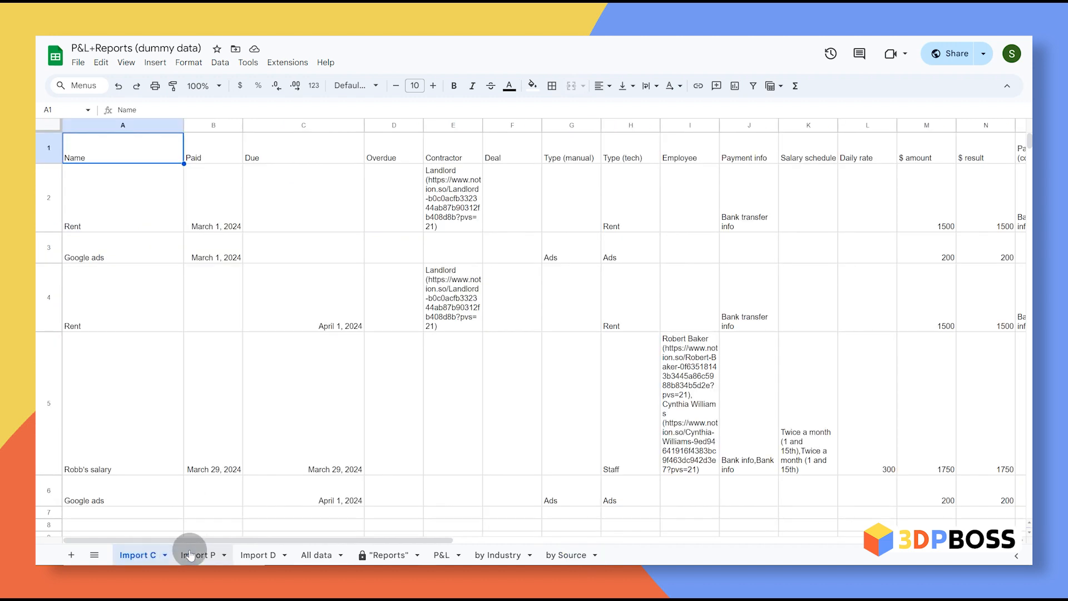
pyautogui.click(200, 556)
pyautogui.click(257, 556)
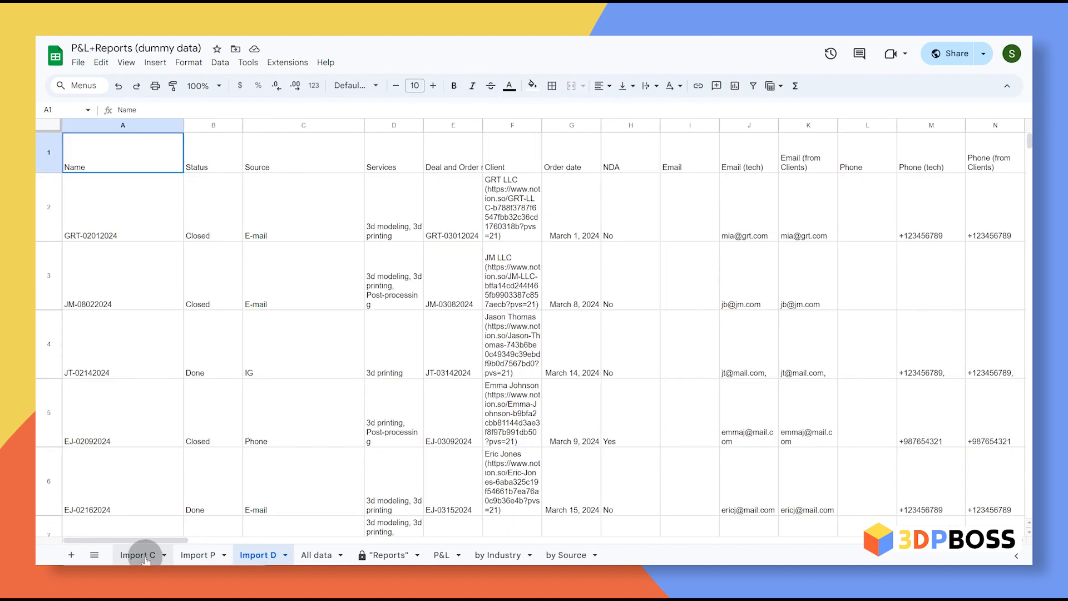
pyautogui.click(146, 556)
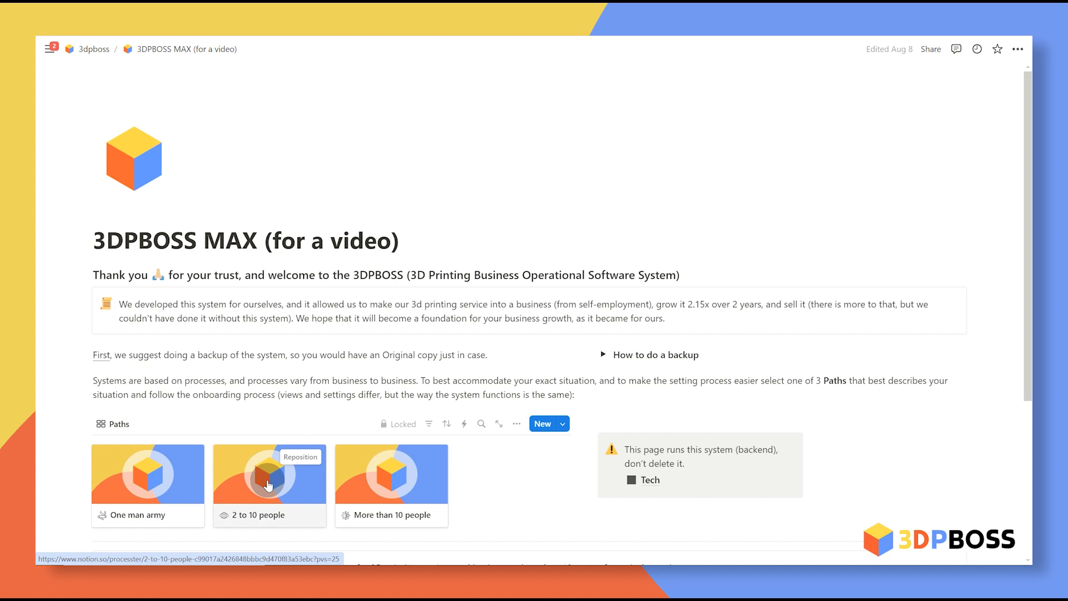
# Step: Open the 2 to 10 people page and tour Activity's Orders, Tasks, Jobs and start-day views
pyautogui.click(268, 485)
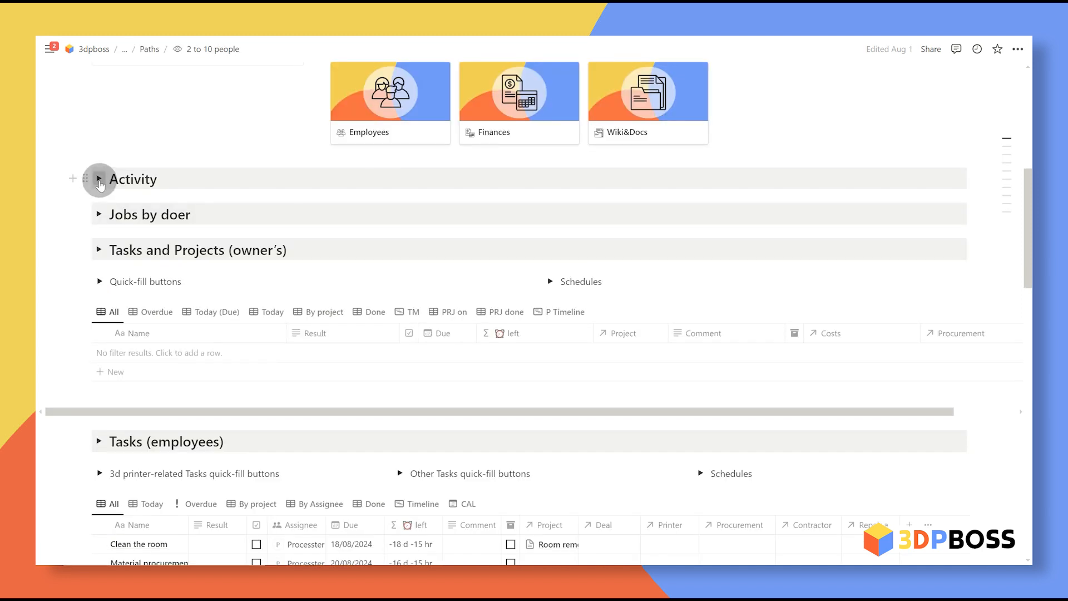
pyautogui.click(99, 179)
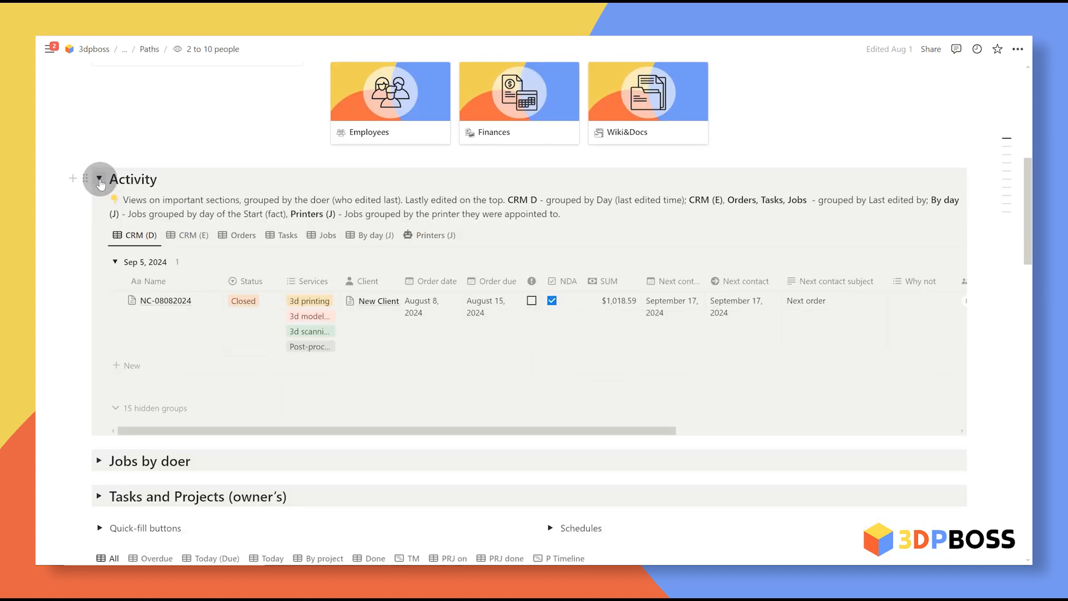
pyautogui.click(239, 235)
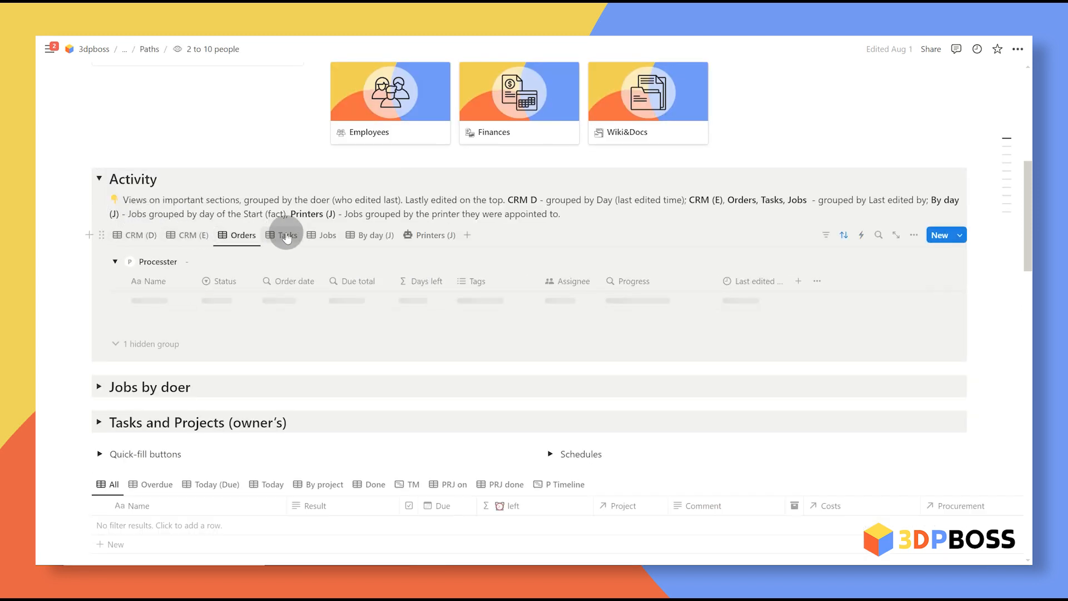
pyautogui.click(287, 236)
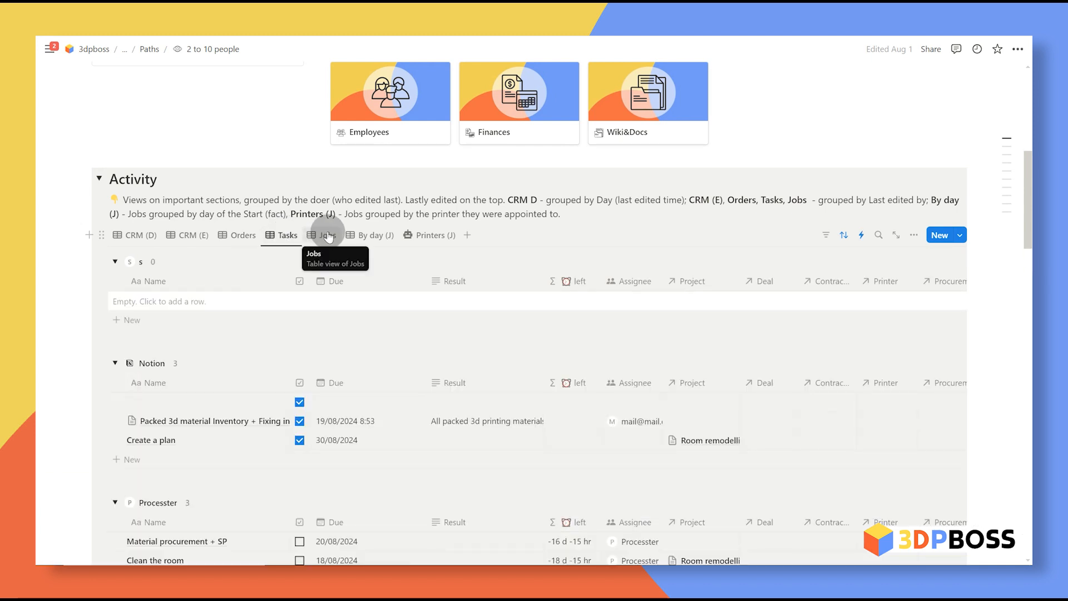
pyautogui.click(328, 236)
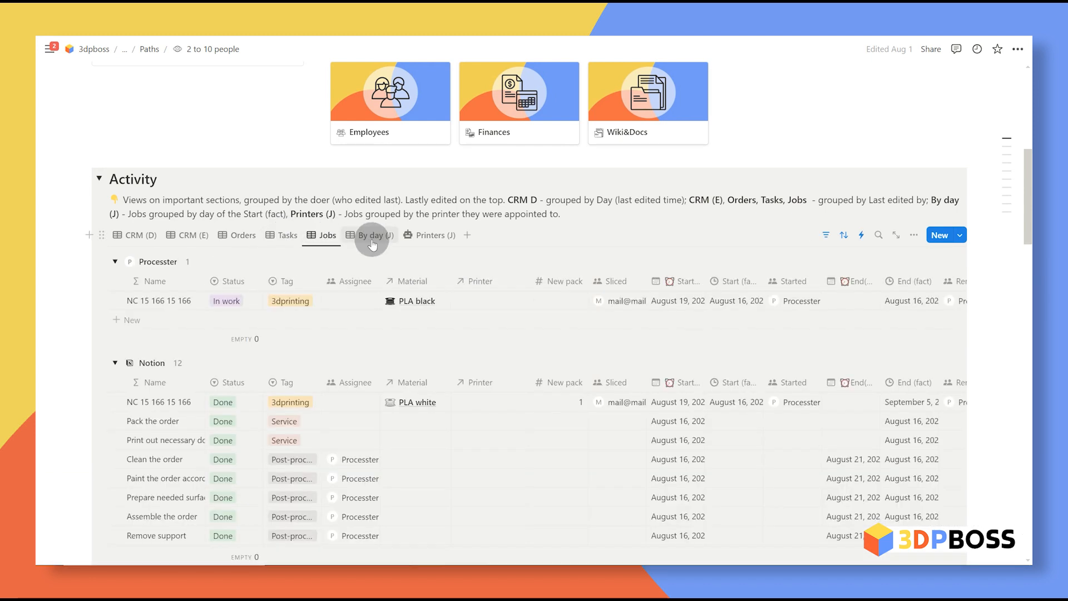
pyautogui.click(368, 236)
pyautogui.scroll(-8, 428, 241)
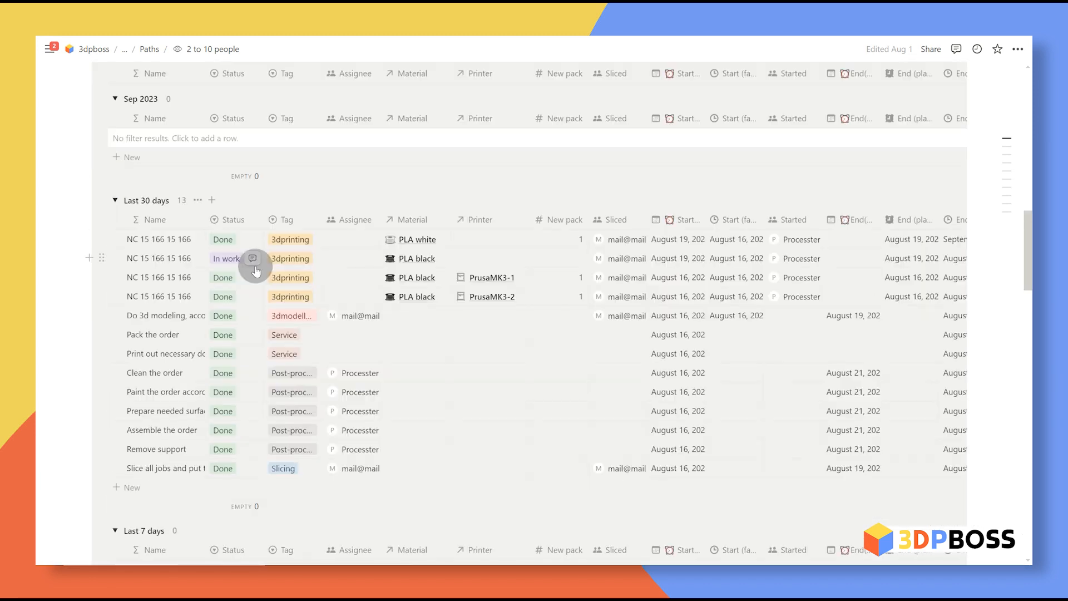
pyautogui.scroll(6, 359, 373)
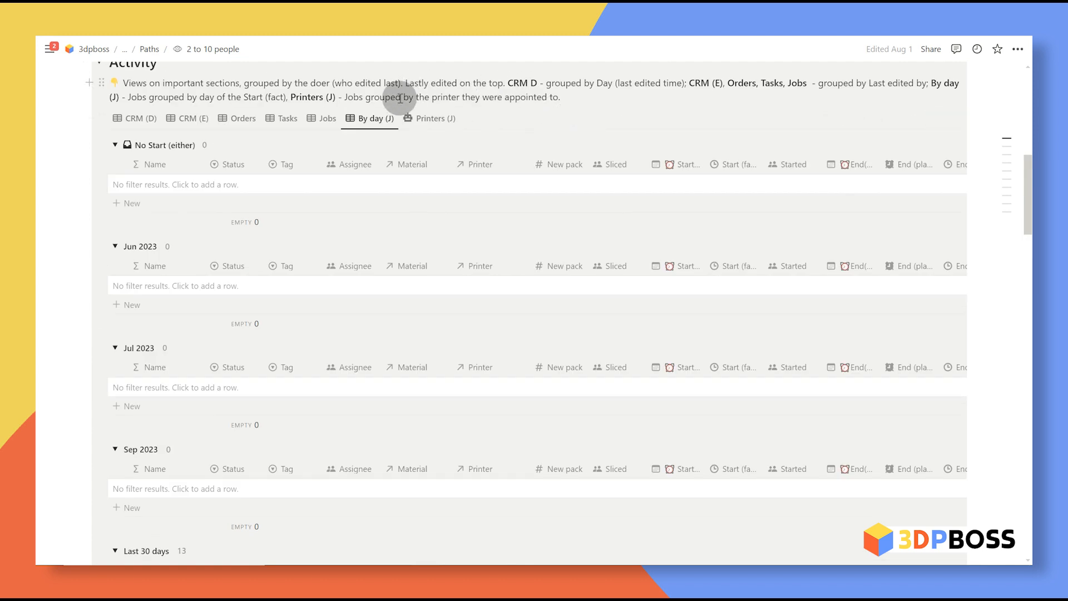
# Step: In the Printers view, widen the Name column and hide then re-show the No Printer group
pyautogui.click(431, 118)
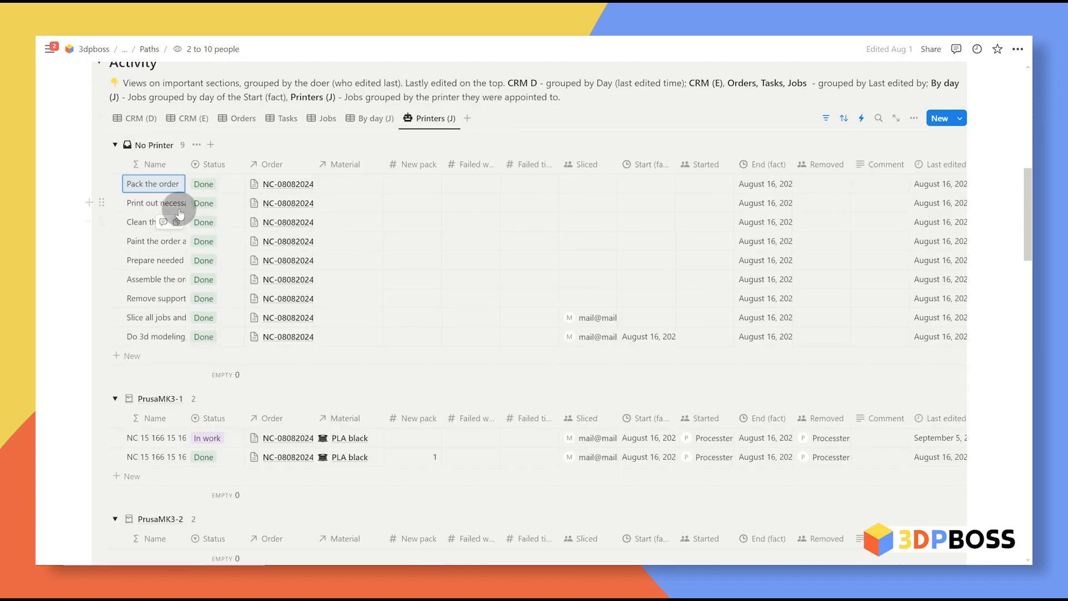
pyautogui.moveTo(187, 164)
pyautogui.mouseDown()
pyautogui.moveTo(249, 166)
pyautogui.moveTo(194, 167)
pyautogui.mouseUp()
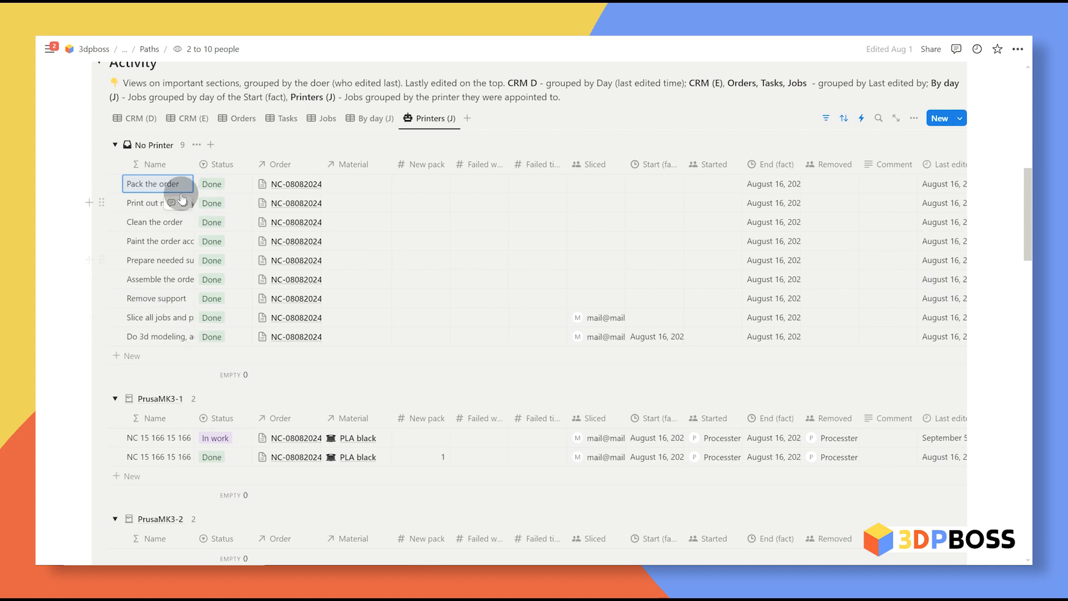
pyautogui.click(114, 145)
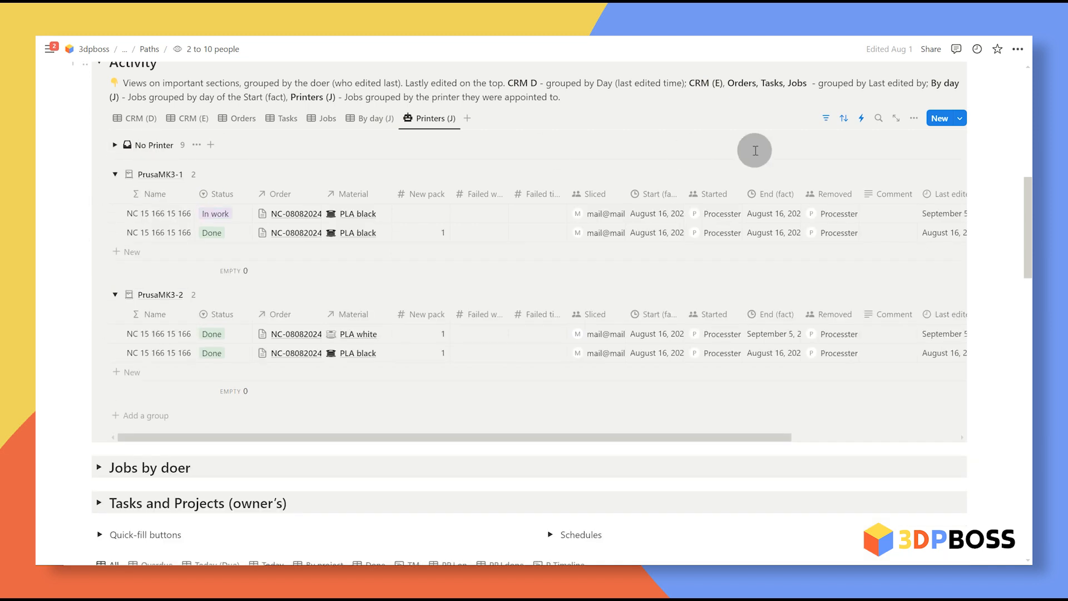
pyautogui.click(914, 118)
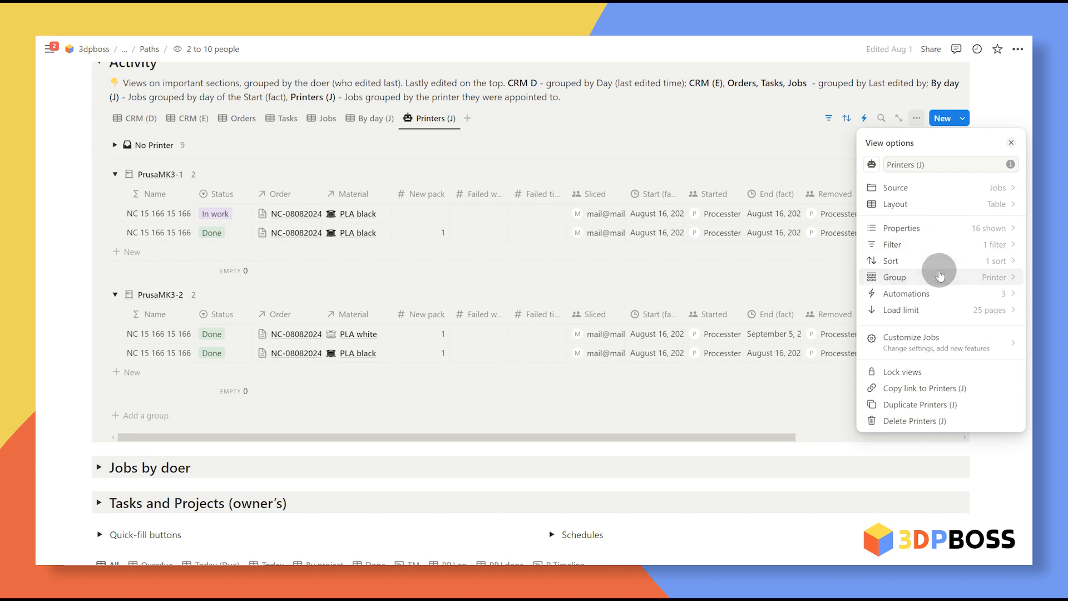
pyautogui.click(941, 277)
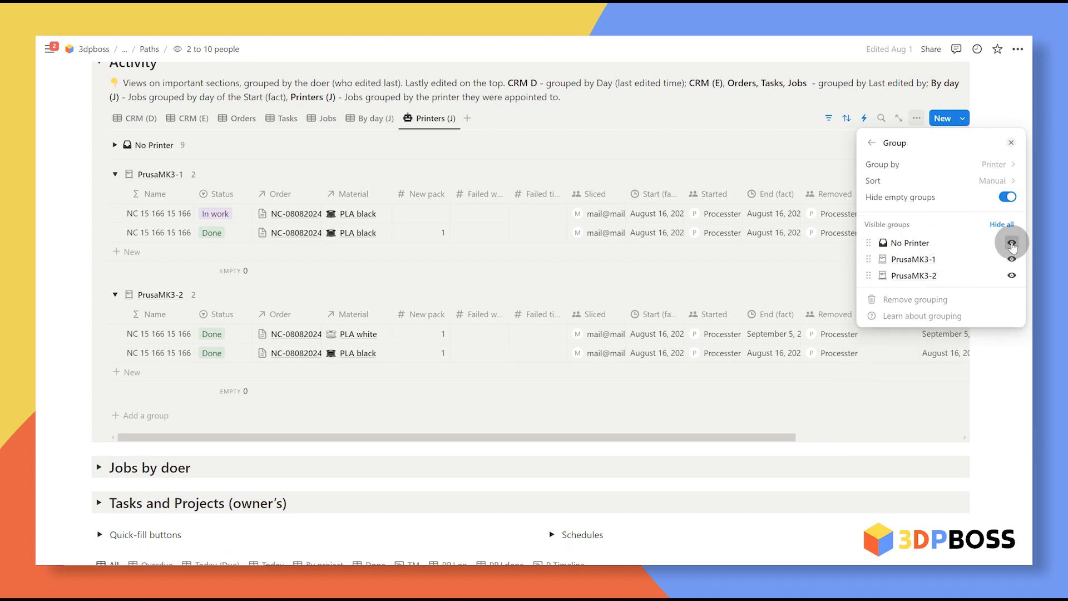
pyautogui.click(1012, 243)
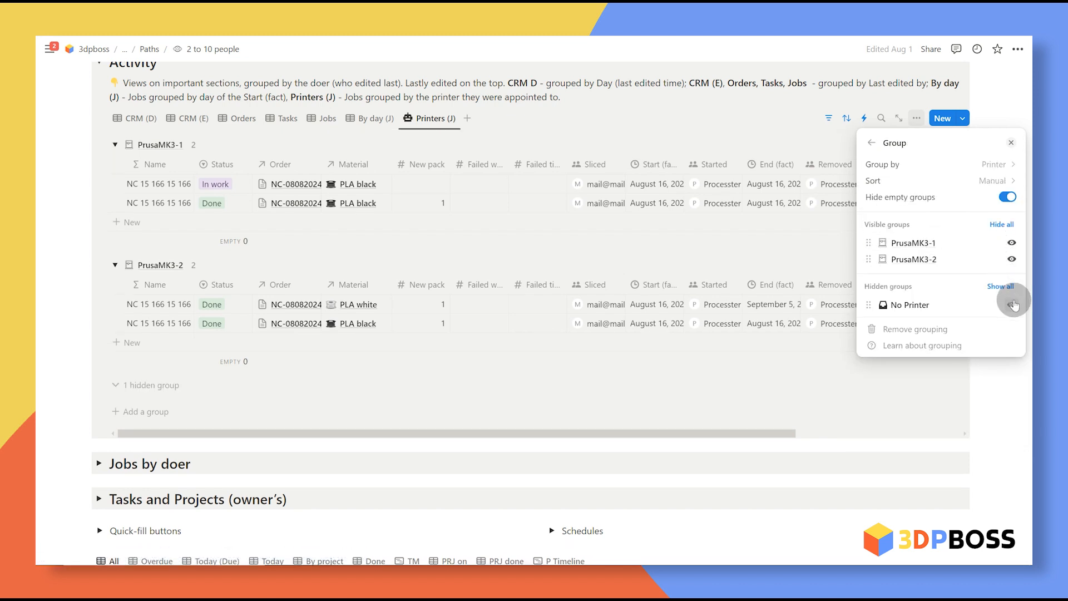
pyautogui.click(1012, 304)
pyautogui.click(705, 134)
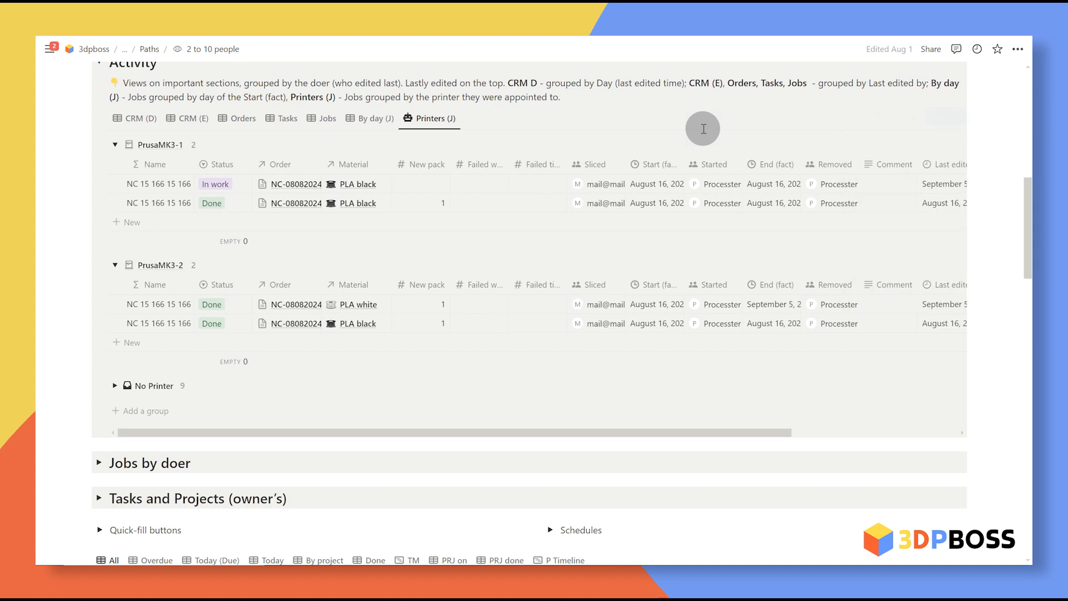
pyautogui.scroll(-5, 126, 346)
# Step: Expand Jobs by doer and view its done, open 3D modeling, done 3D modeling and post-processing tabs
pyautogui.click(100, 288)
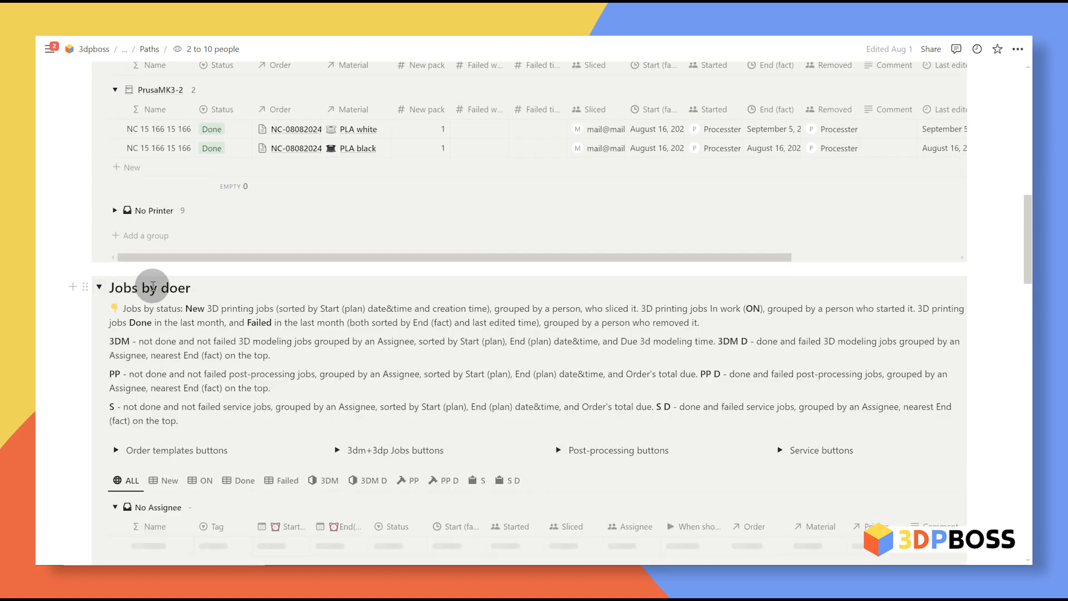
pyautogui.scroll(-3, 206, 278)
pyautogui.click(239, 305)
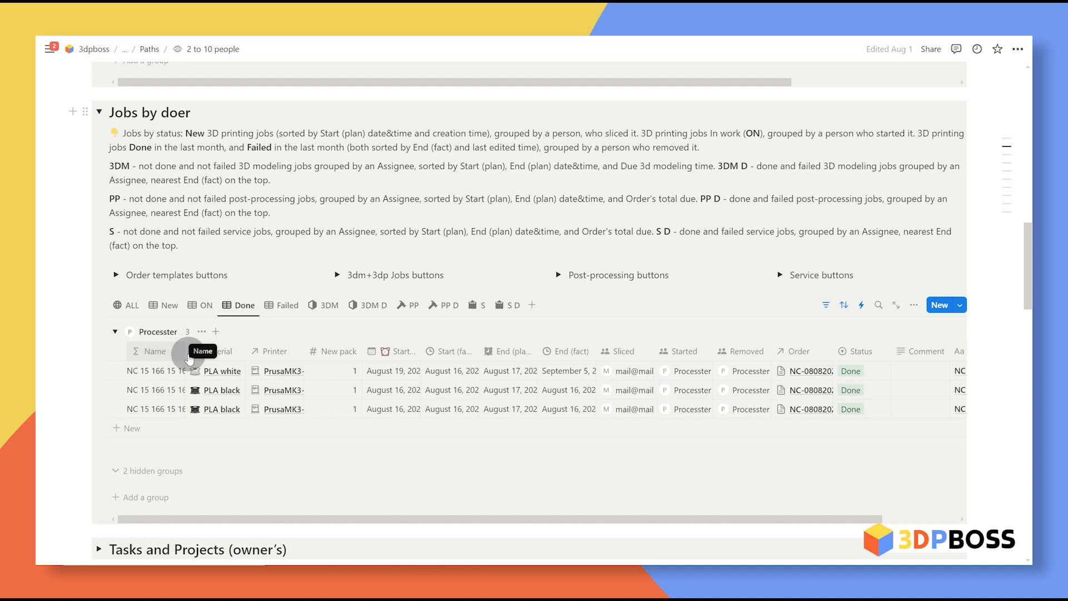
pyautogui.click(328, 305)
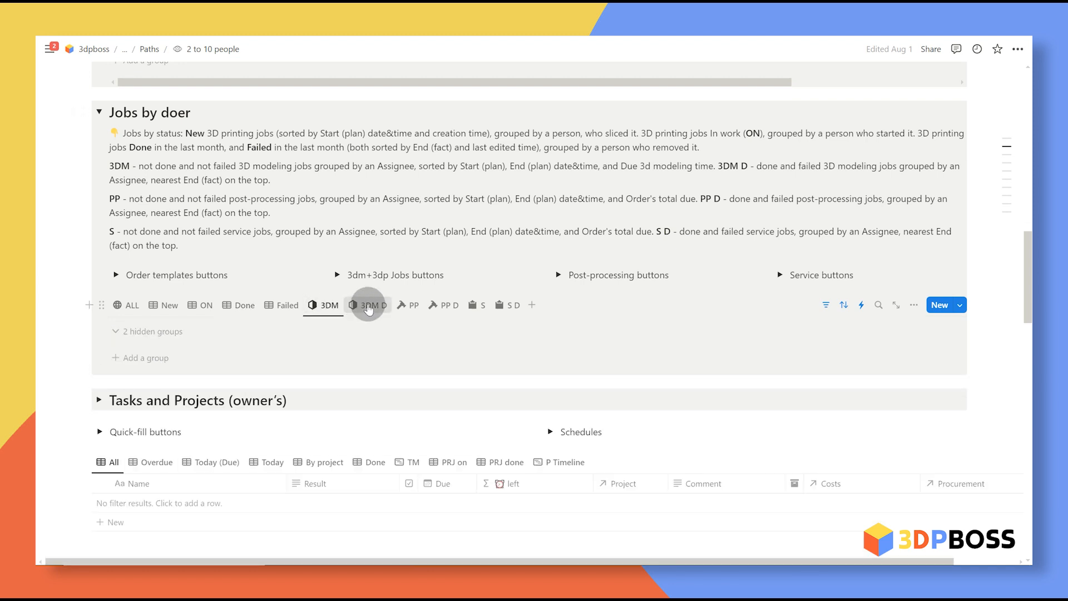
pyautogui.click(369, 306)
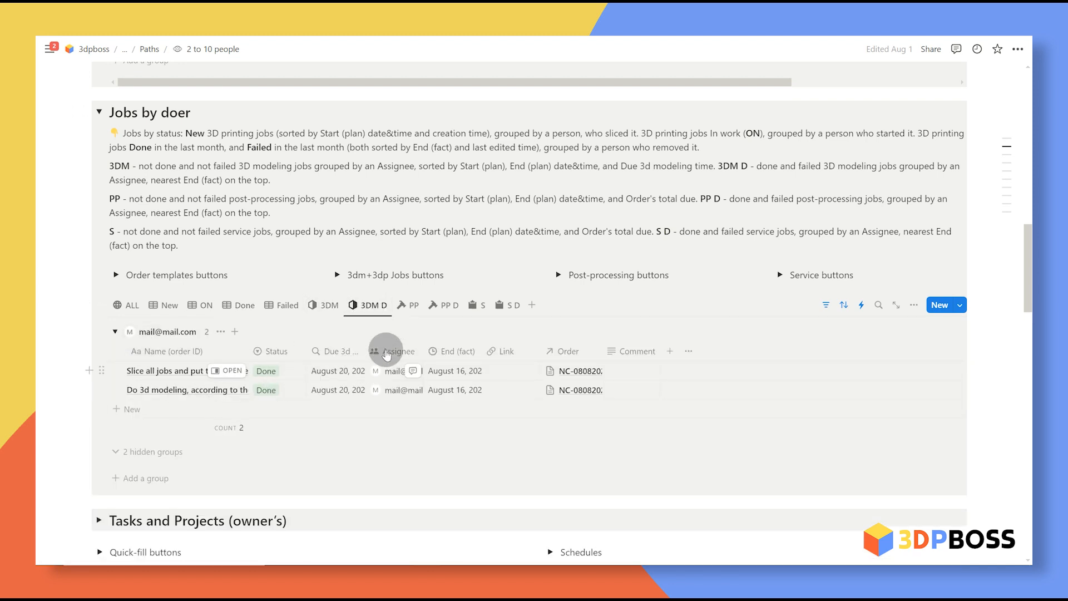
pyautogui.click(439, 305)
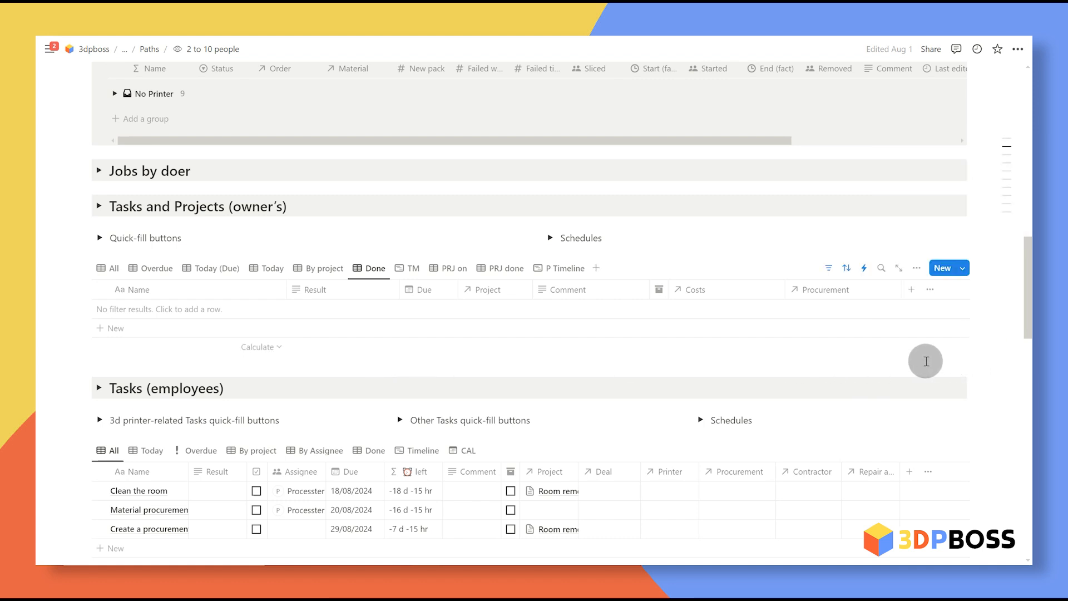
# Step: Show finished employee tasks, scroll the Revenue table sideways, and switch Procurements and Costs to C paid
pyautogui.scroll(-3, 926, 361)
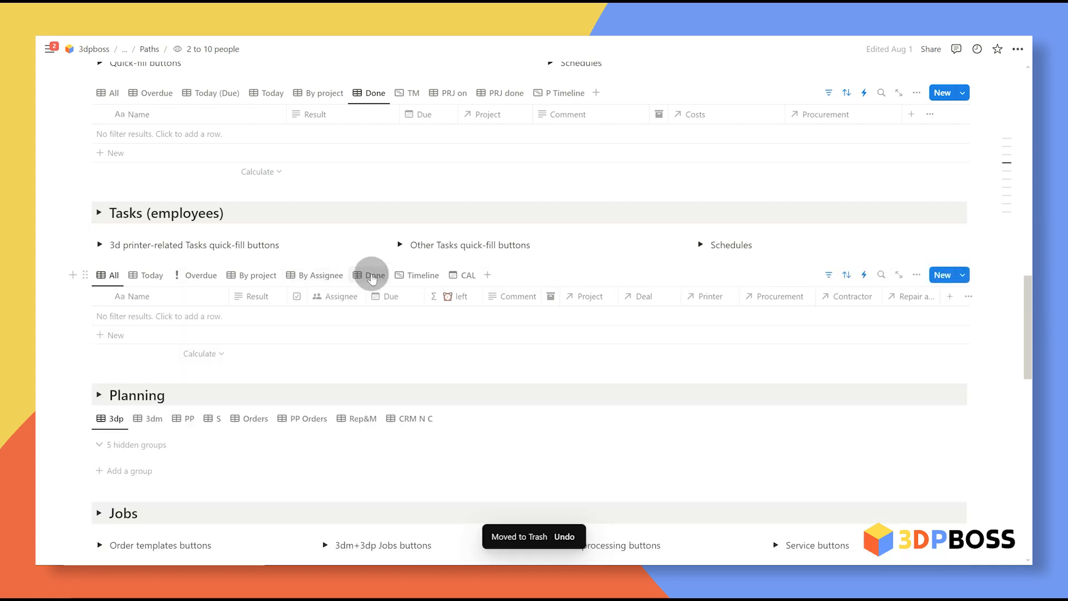
pyautogui.click(372, 276)
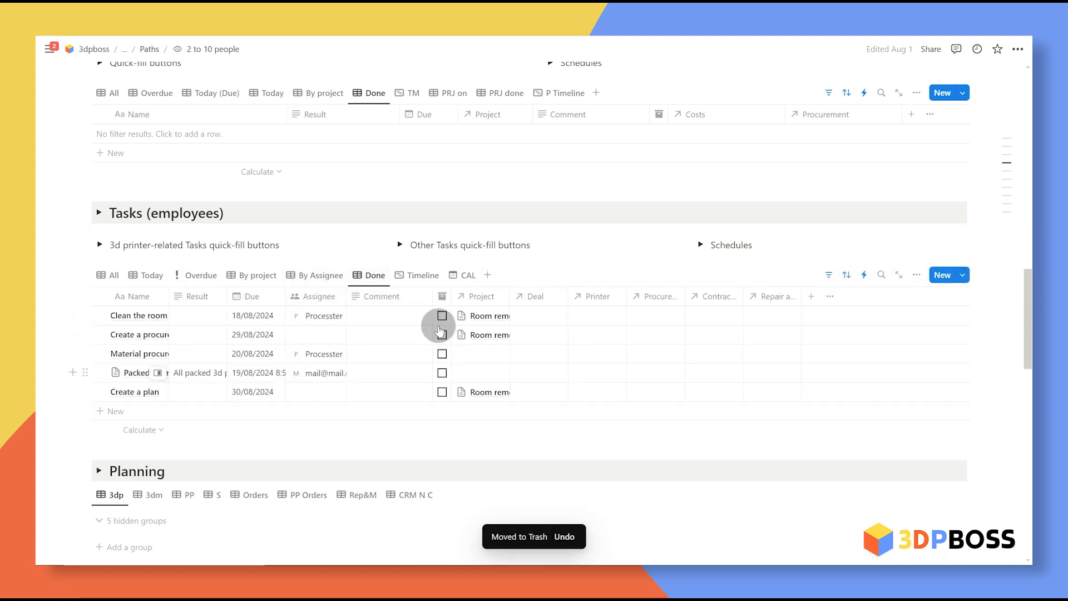
pyautogui.scroll(-8, 405, 357)
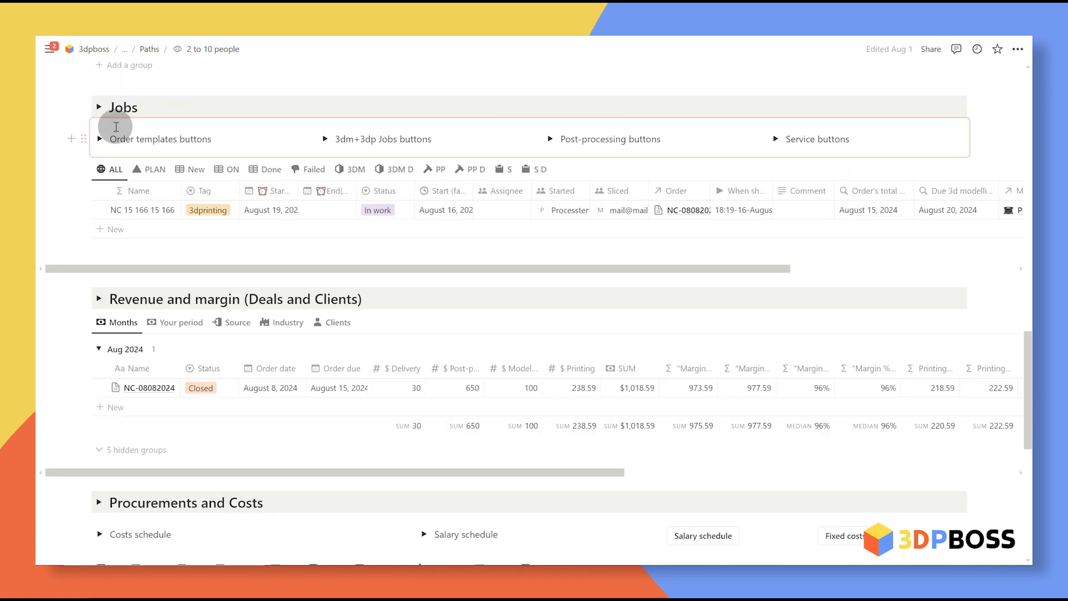
pyautogui.scroll(-1, 209, 302)
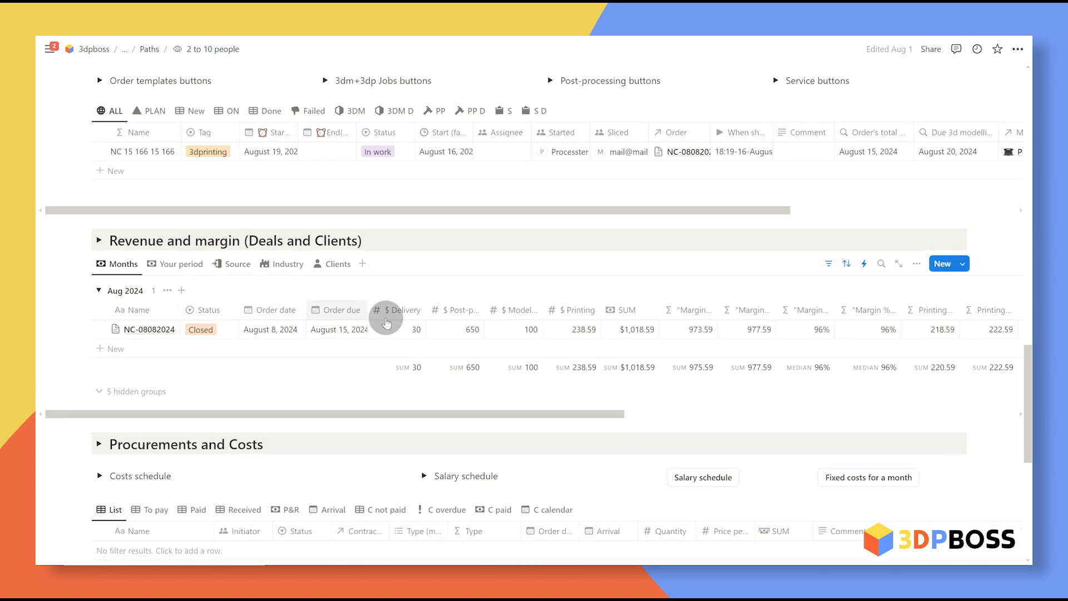
pyautogui.hscroll(10, 397, 341)
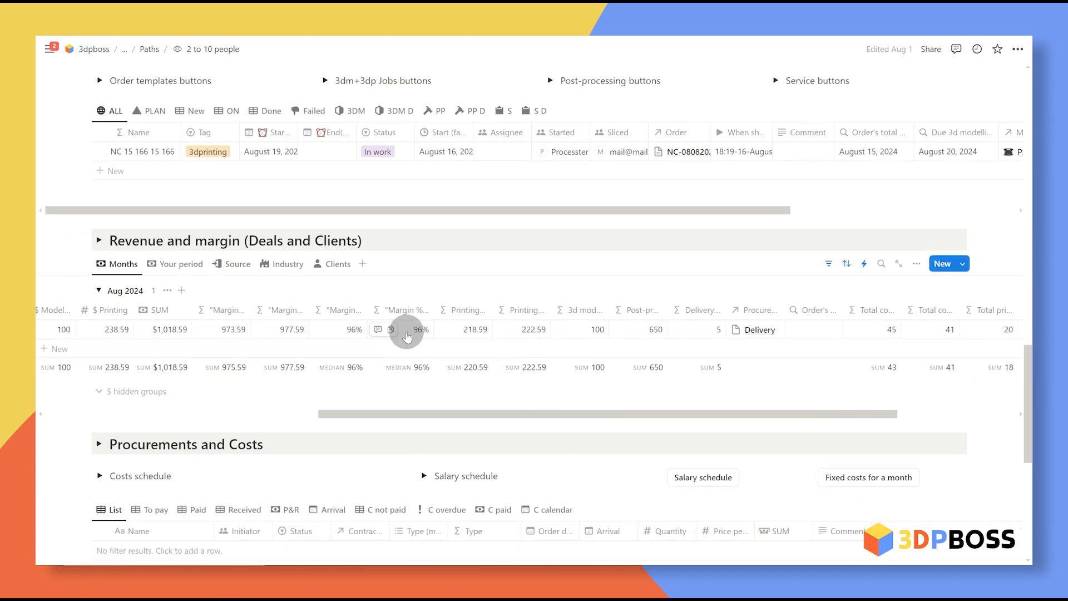
pyautogui.hscroll(-10, 412, 333)
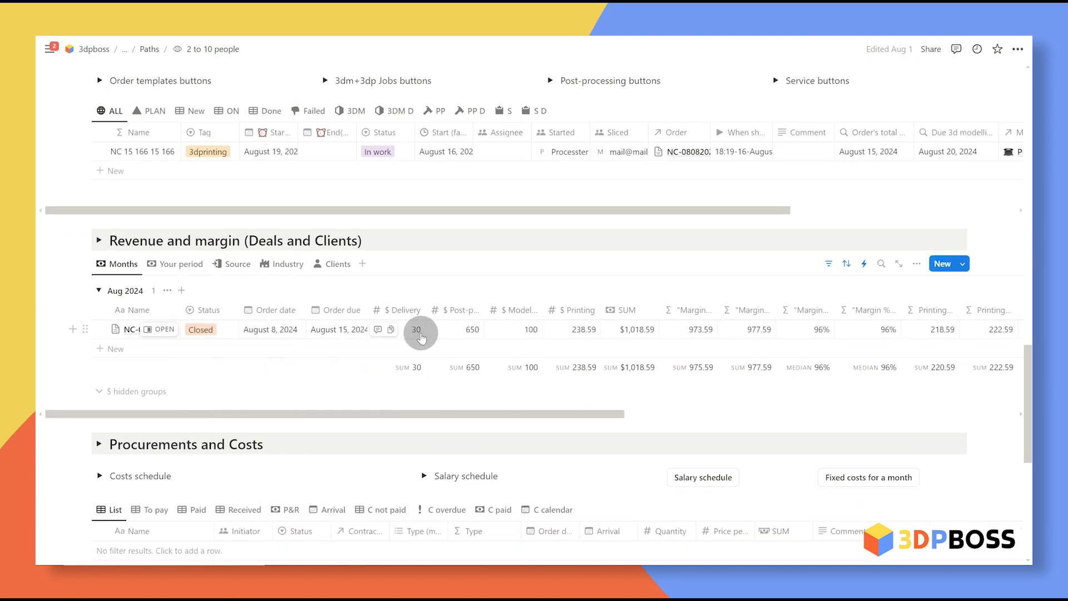
pyautogui.scroll(-5, 424, 316)
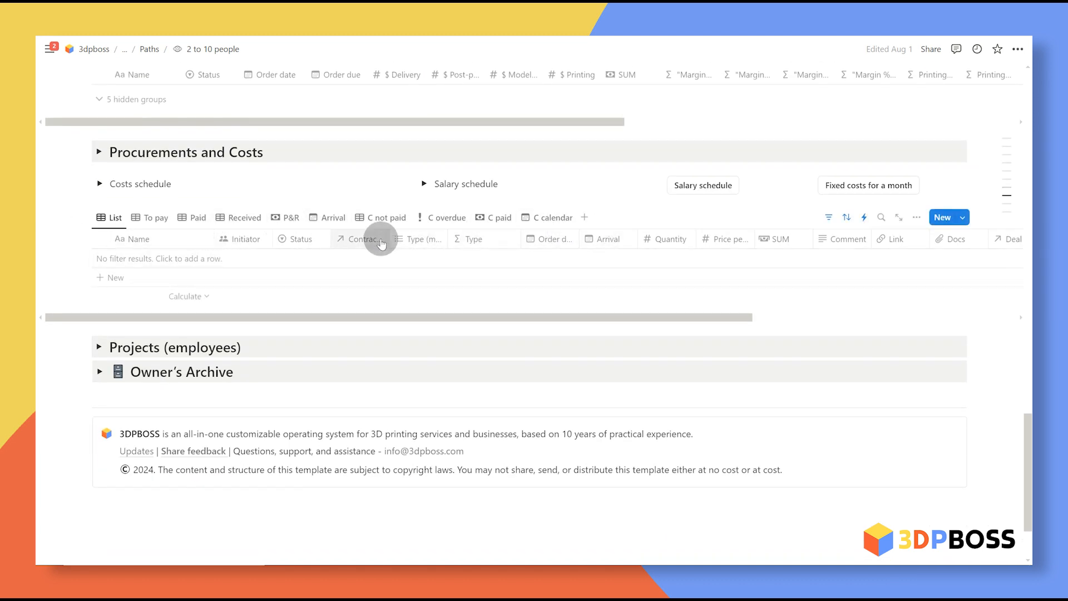
pyautogui.click(501, 220)
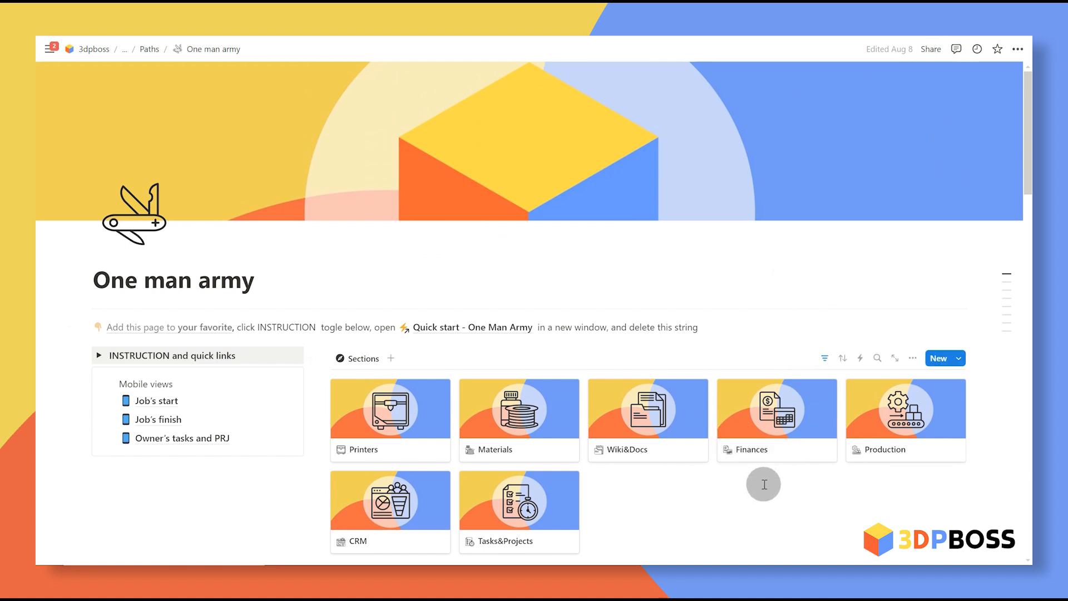
# Step: Select the Activity and Jobs by doer toggles, then open the Wiki&Docs section
pyautogui.scroll(-3, 759, 457)
pyautogui.scroll(-8, 755, 423)
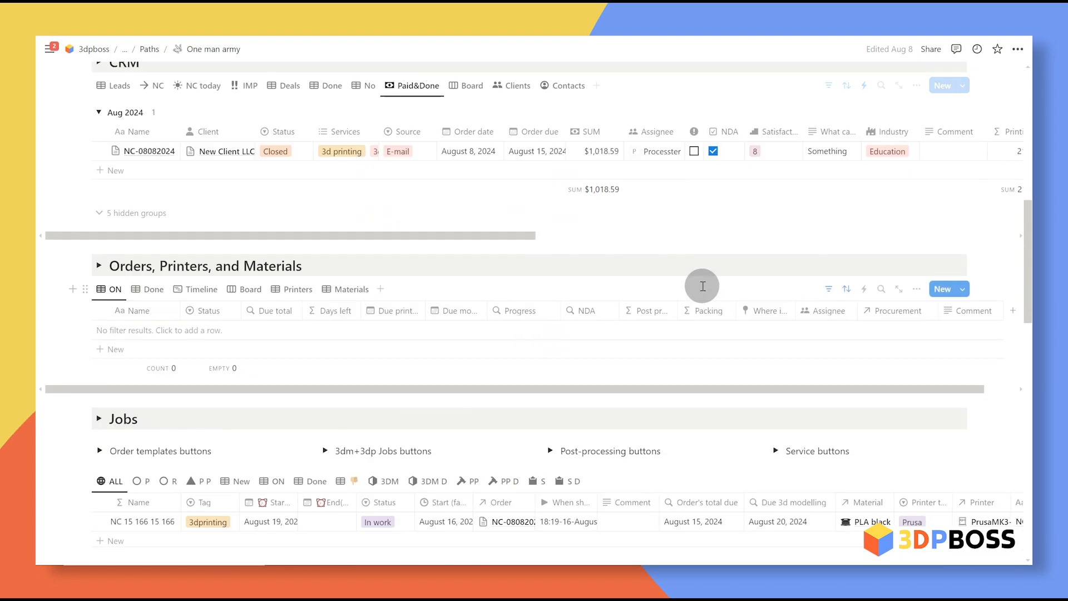
pyautogui.scroll(-14, 707, 282)
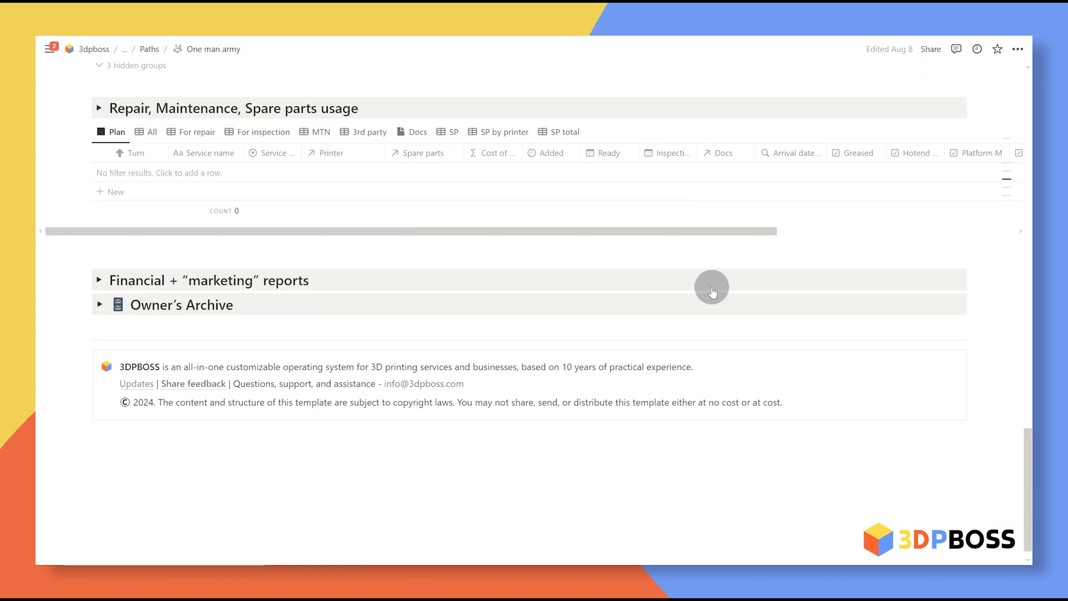
pyautogui.scroll(20, 709, 382)
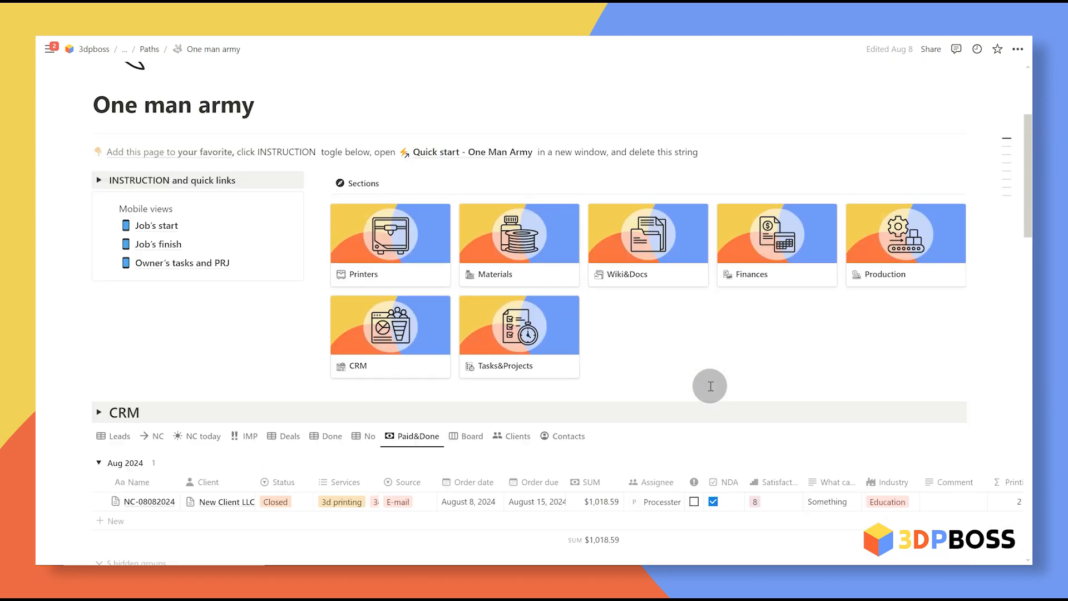
pyautogui.scroll(-3, 704, 384)
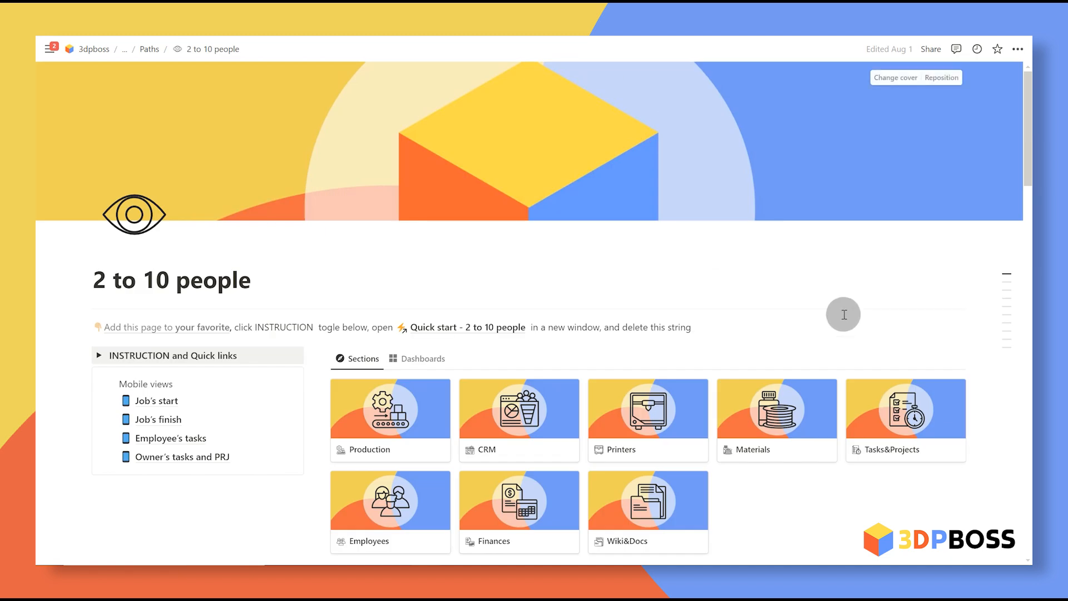
pyautogui.scroll(-6, 844, 315)
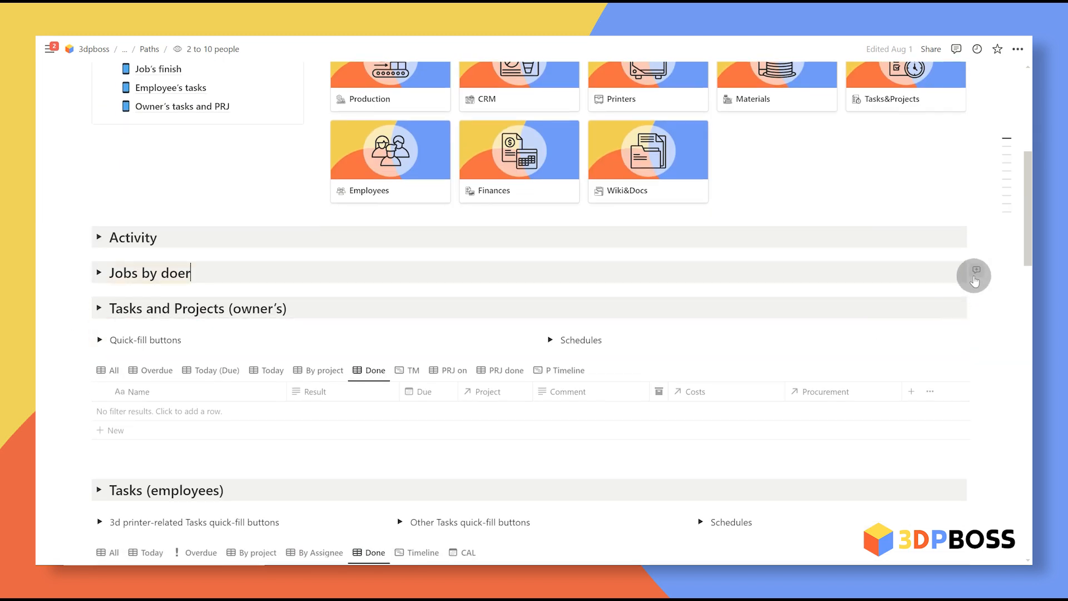
pyautogui.moveTo(969, 277); pyautogui.dragTo(876, 222)
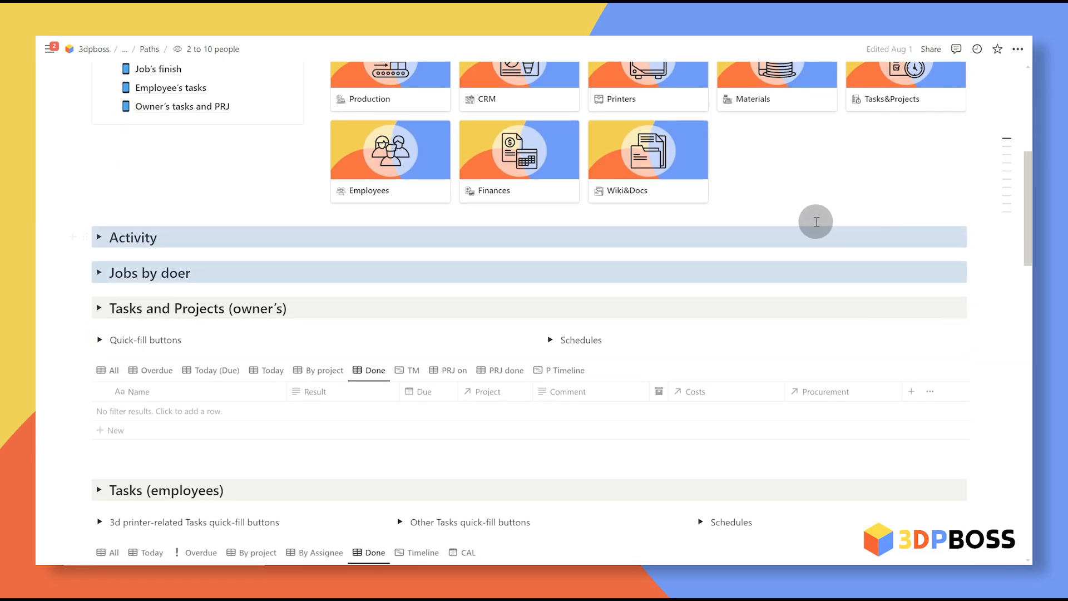
pyautogui.click(682, 200)
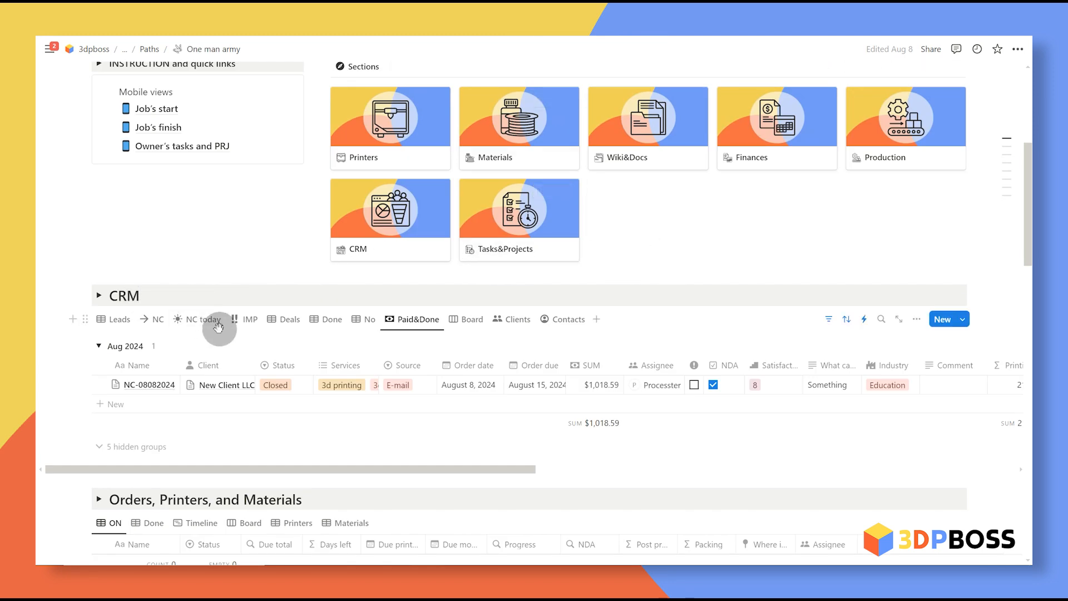
# Step: Paste the copied Activity and Jobs by doer toggles into a new block above the CRM heading
pyautogui.press('Return')
pyautogui.moveTo(86, 301); pyautogui.dragTo(87, 280)
pyautogui.click(148, 277)
pyautogui.hotkey('ctrl', 'v')
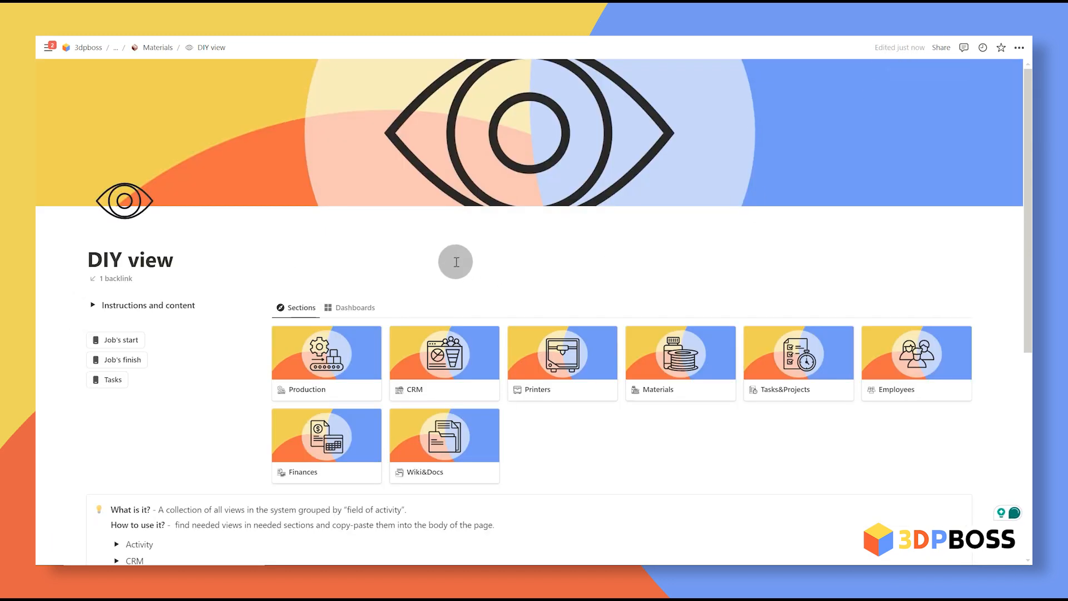
# Step: Expand the CRM views group and peek into the nested CRM and Workflow sections
pyautogui.scroll(-5, 208, 265)
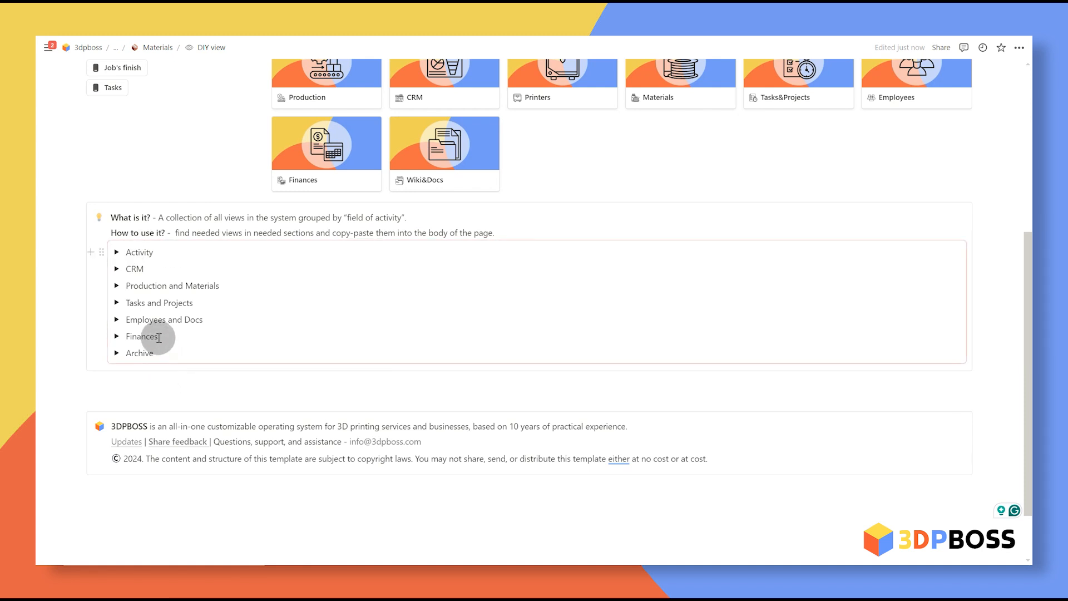
pyautogui.click(117, 269)
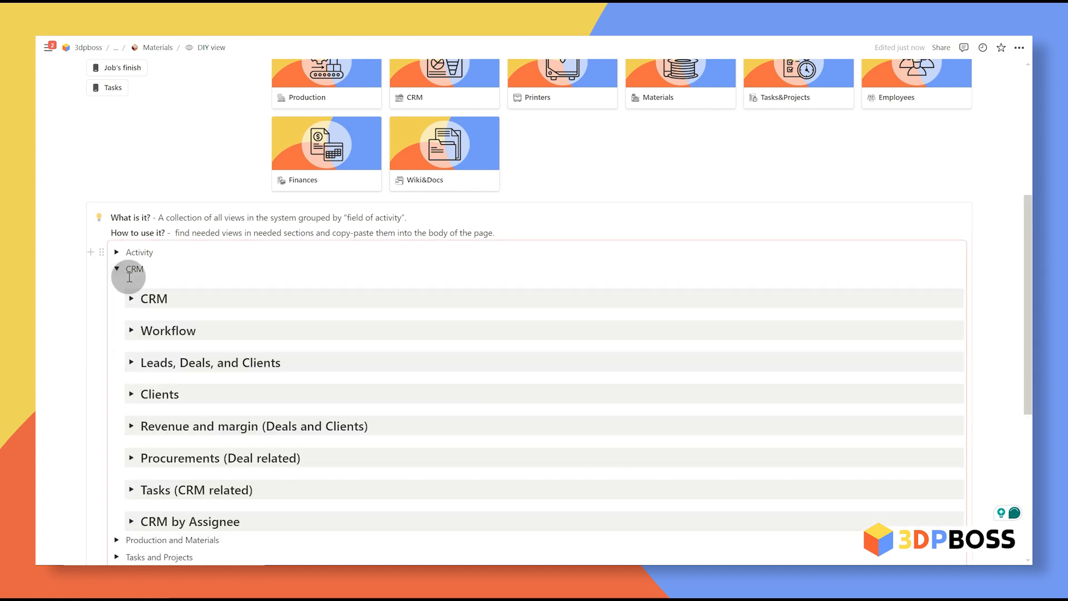
pyautogui.click(132, 300)
pyautogui.click(132, 299)
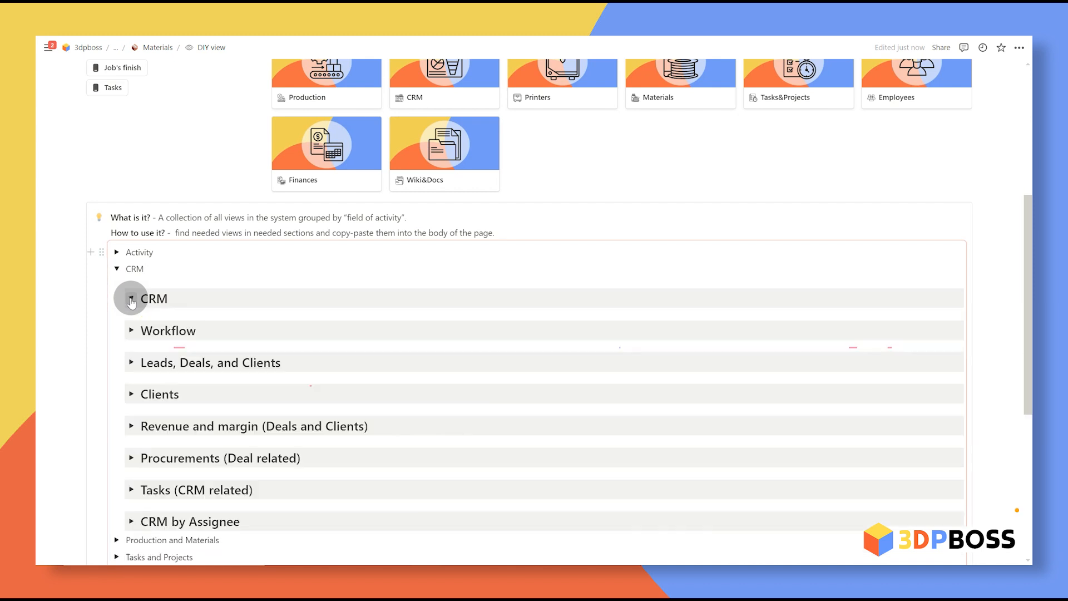
pyautogui.click(131, 332)
pyautogui.click(132, 331)
# Step: Move the nested CRM block below the callout, pull the Leads database out beneath it, and collapse it
pyautogui.click(120, 295)
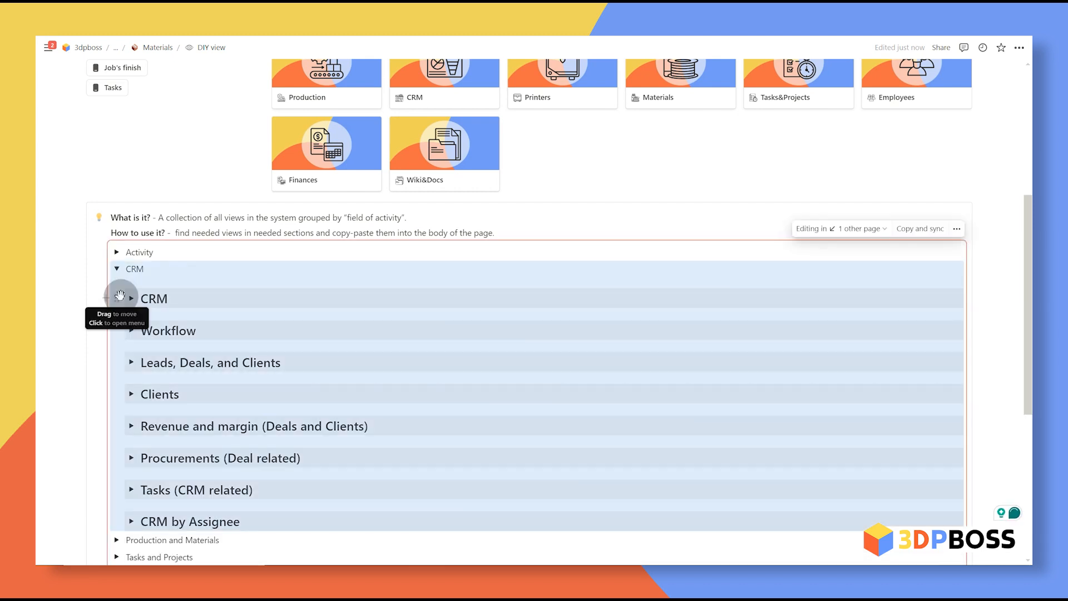
pyautogui.moveTo(119, 299)
pyautogui.mouseDown()
pyautogui.moveTo(169, 338)
pyautogui.moveTo(130, 304)
pyautogui.mouseUp()
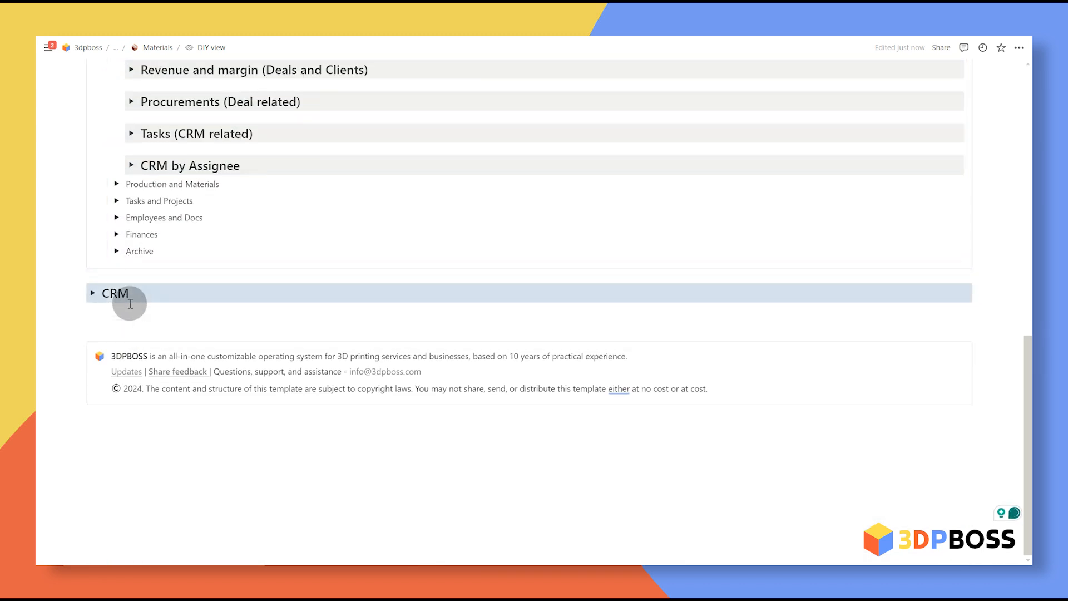
pyautogui.click(92, 296)
pyautogui.scroll(-2, 100, 301)
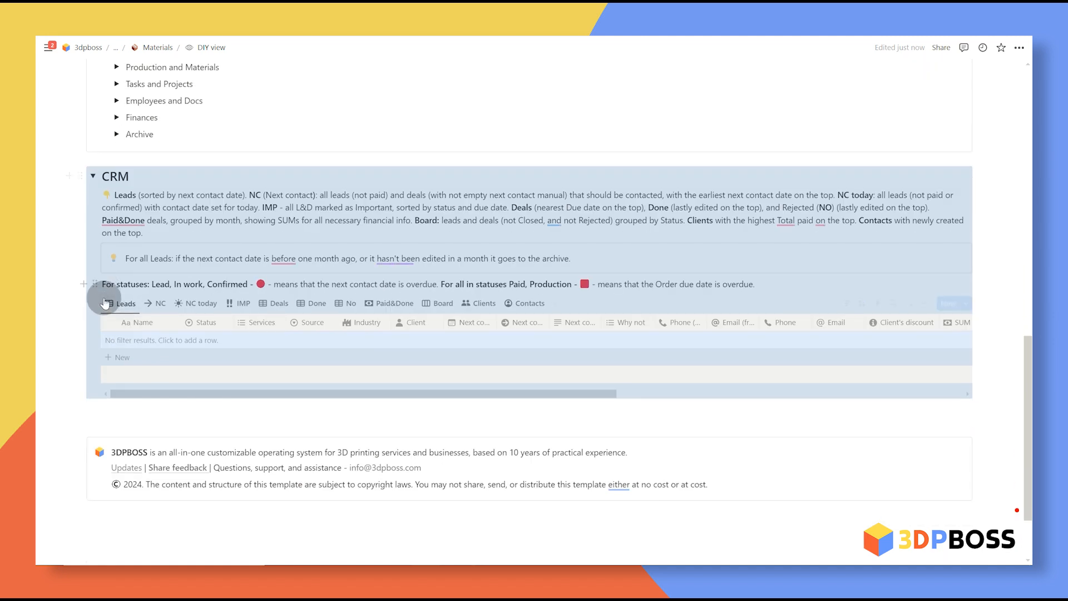
pyautogui.moveTo(93, 301); pyautogui.dragTo(91, 400)
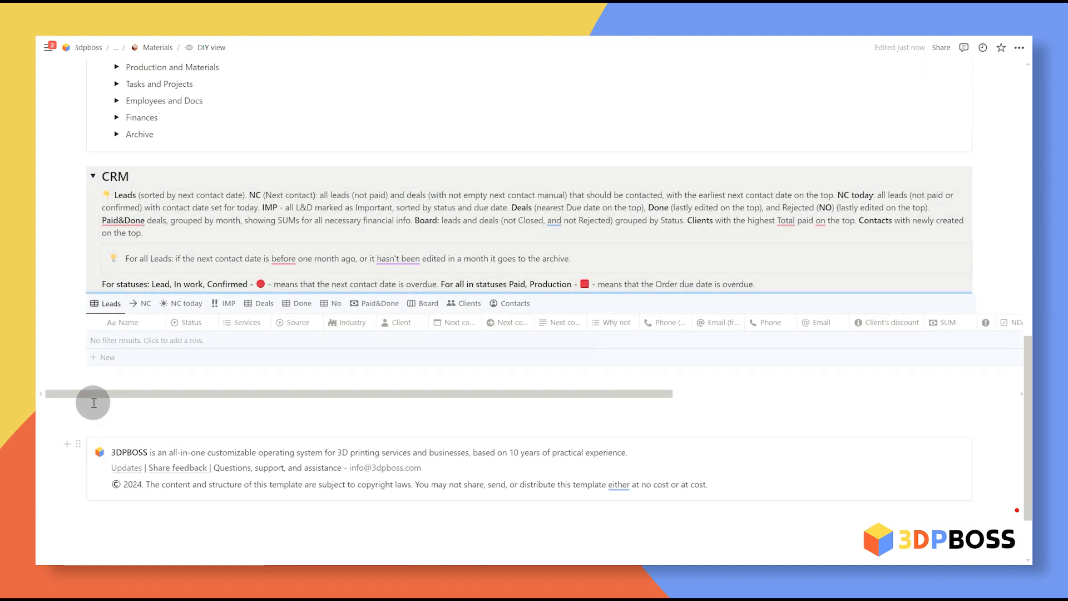
pyautogui.click(93, 176)
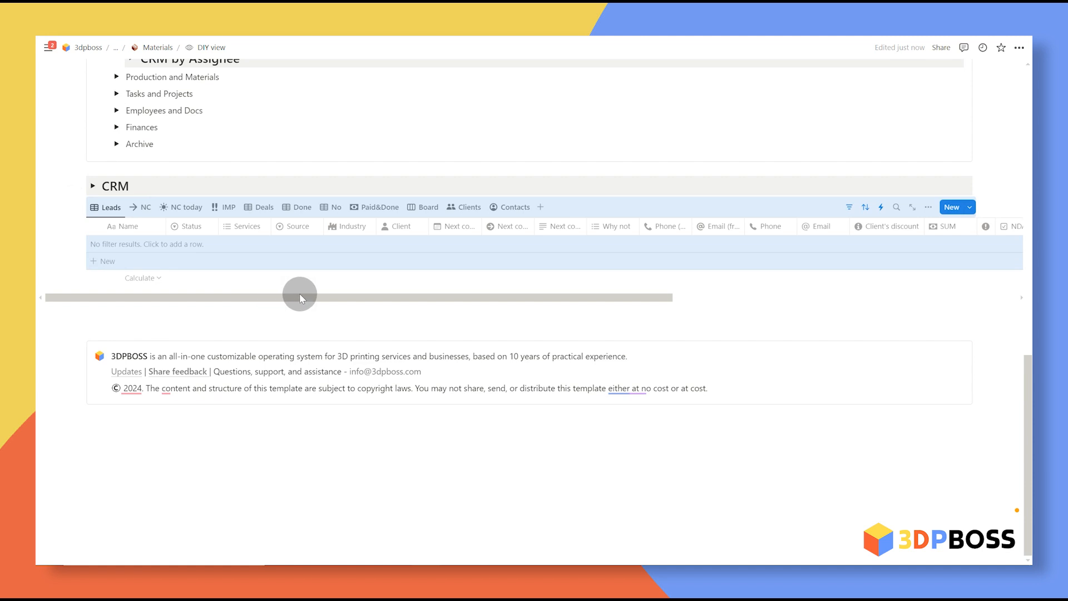
pyautogui.click(320, 305)
pyautogui.scroll(7, 329, 301)
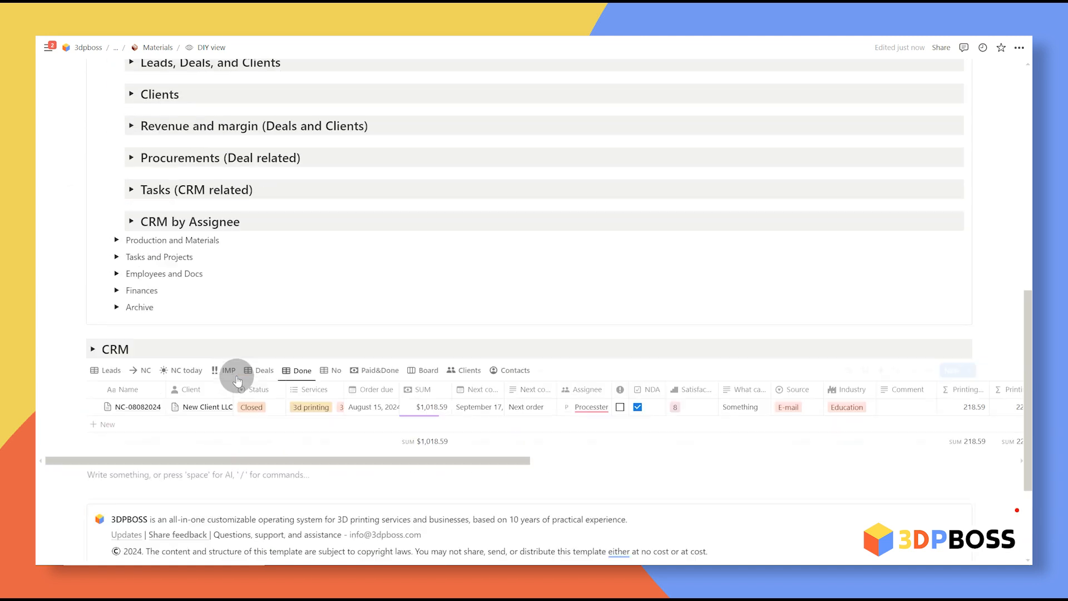
pyautogui.scroll(-4, 315, 340)
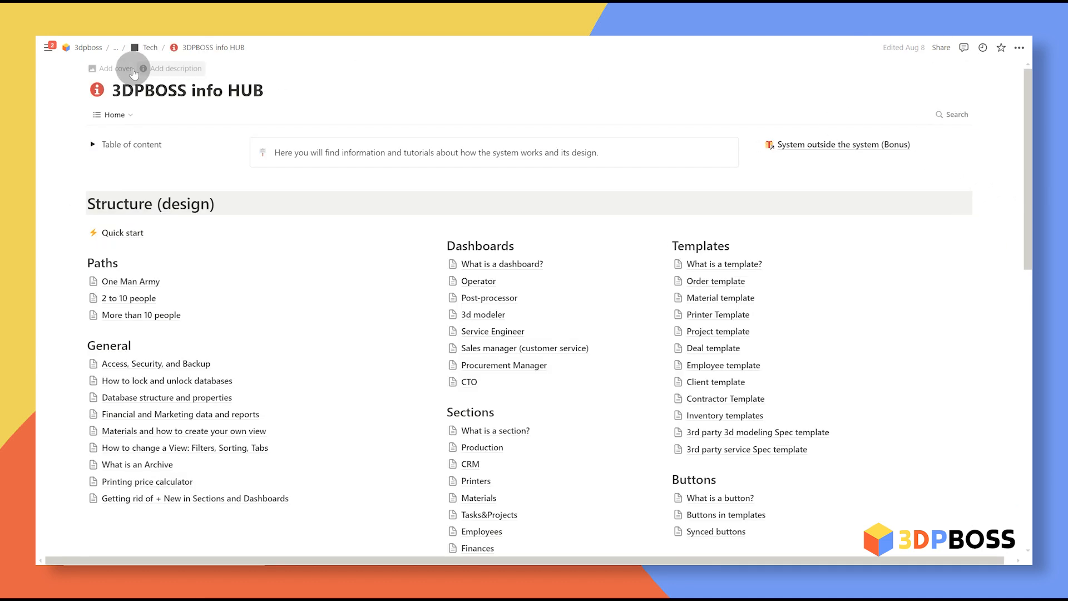
# Step: Switch the info HUB to All pages, then Structure (design), and search for 'hoe'
pyautogui.scroll(-1, 362, 114)
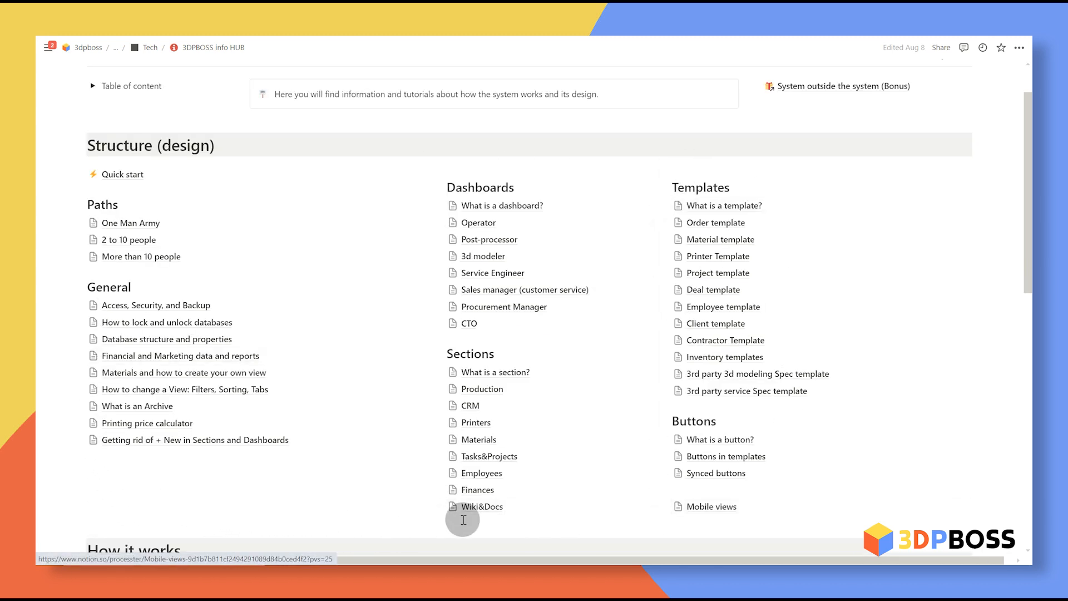
pyautogui.scroll(-10, 949, 200)
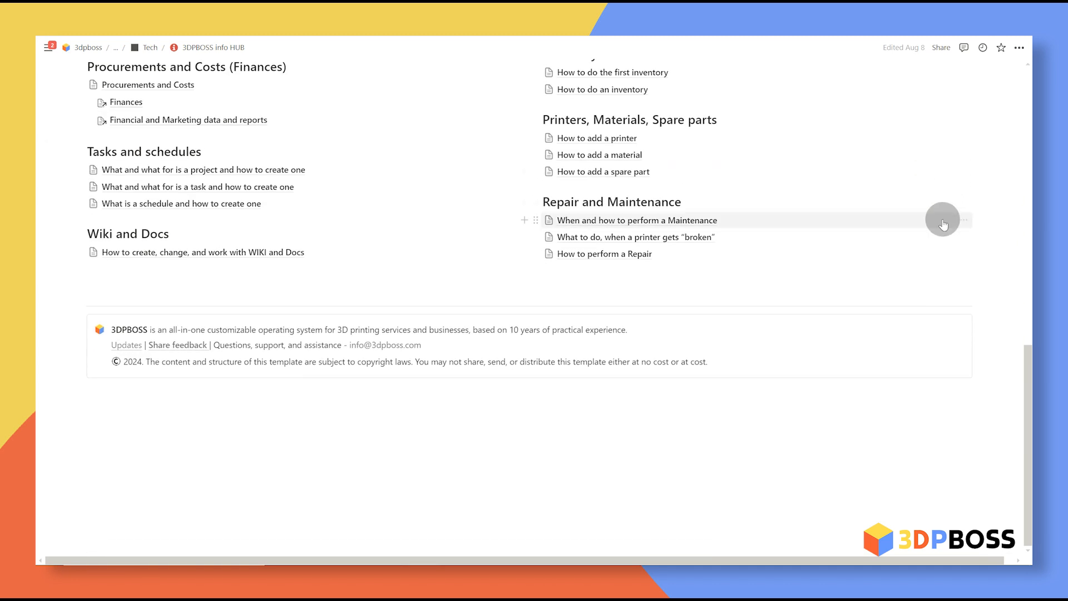
pyautogui.scroll(10, 543, 148)
pyautogui.click(112, 116)
pyautogui.click(131, 148)
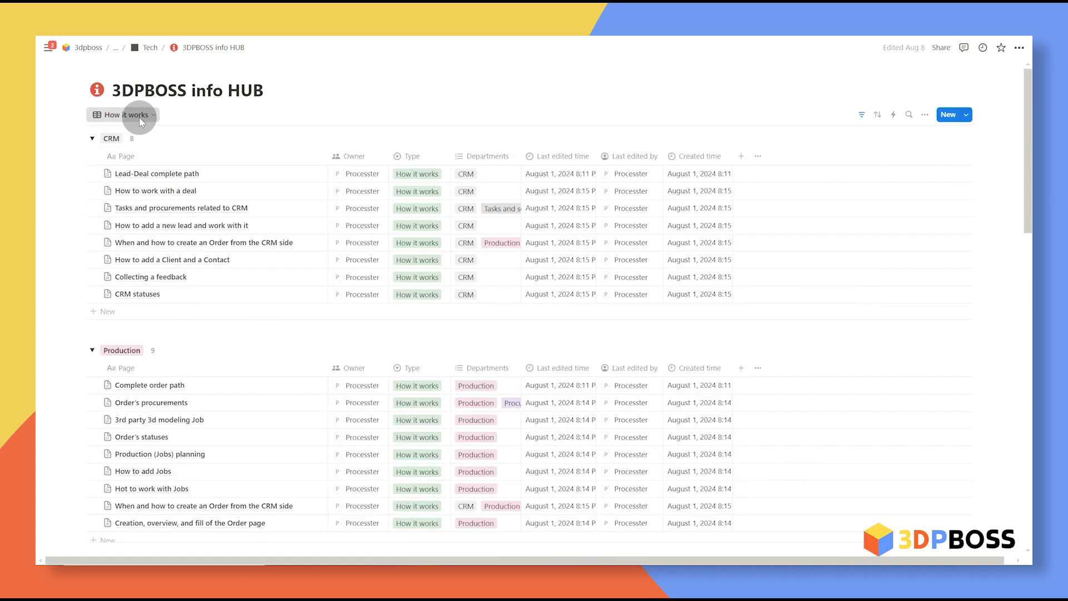
pyautogui.click(139, 117)
pyautogui.click(134, 162)
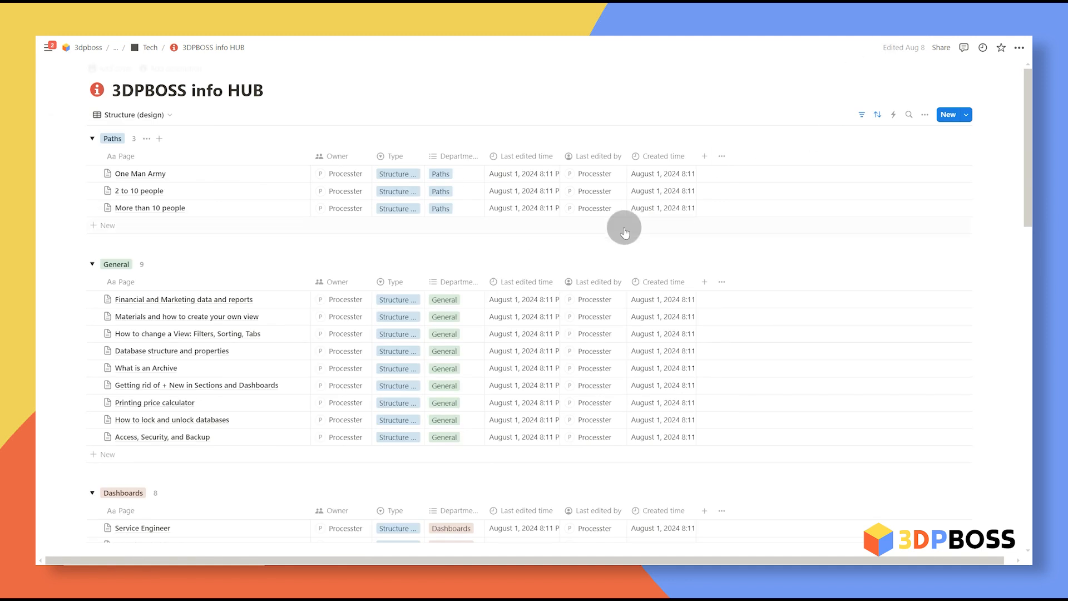
pyautogui.write('hoe')
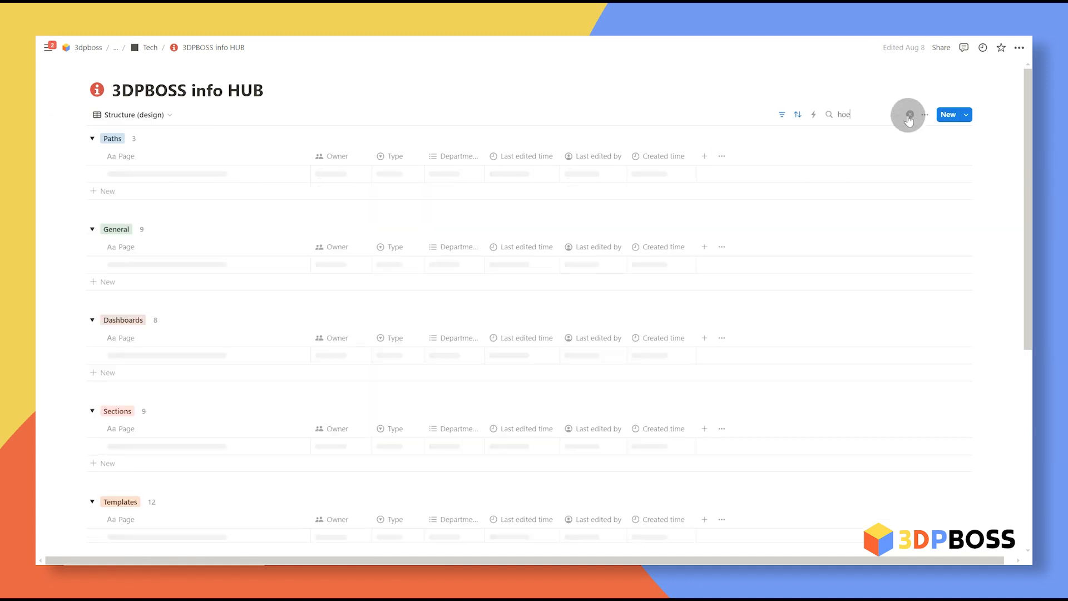